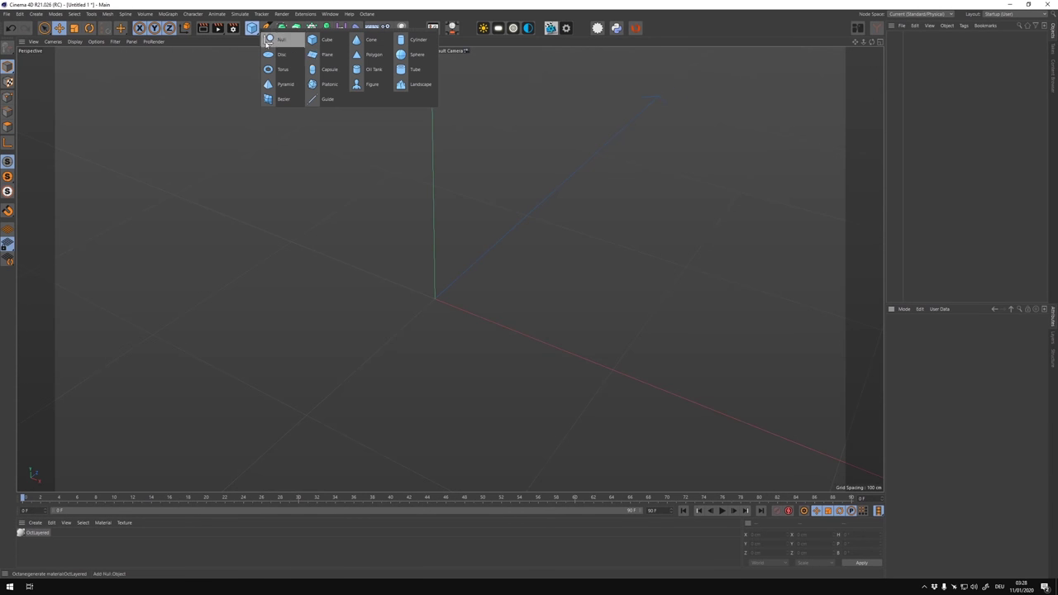
Make a Disc editable, stretch its top loop into a tall cylinder, and add a second Disc for the flange.
{"action": "left_click", "coordinate": [281, 78]}
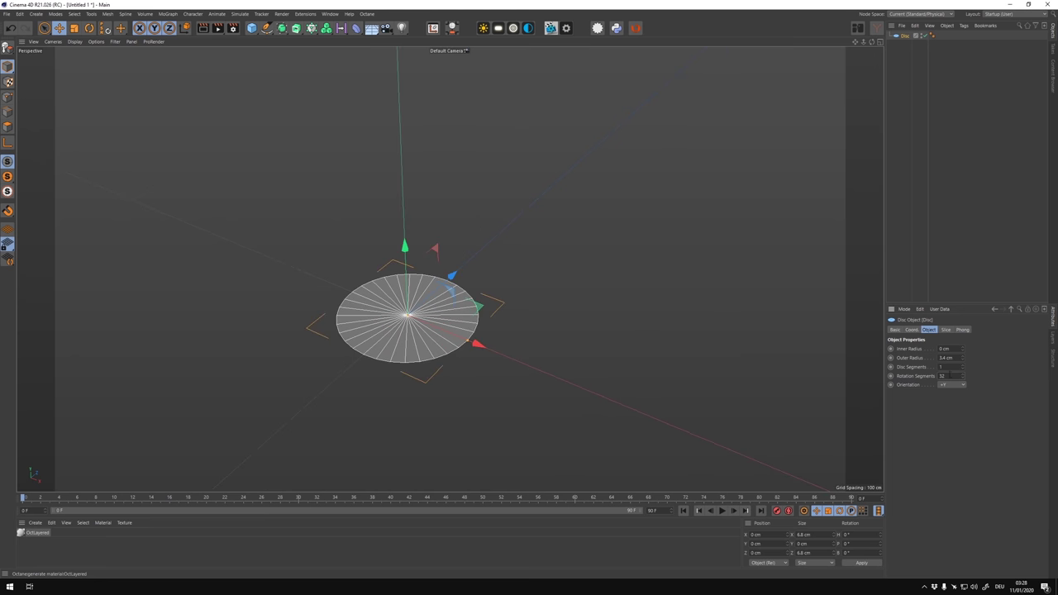
{"action": "key", "text": "c"}
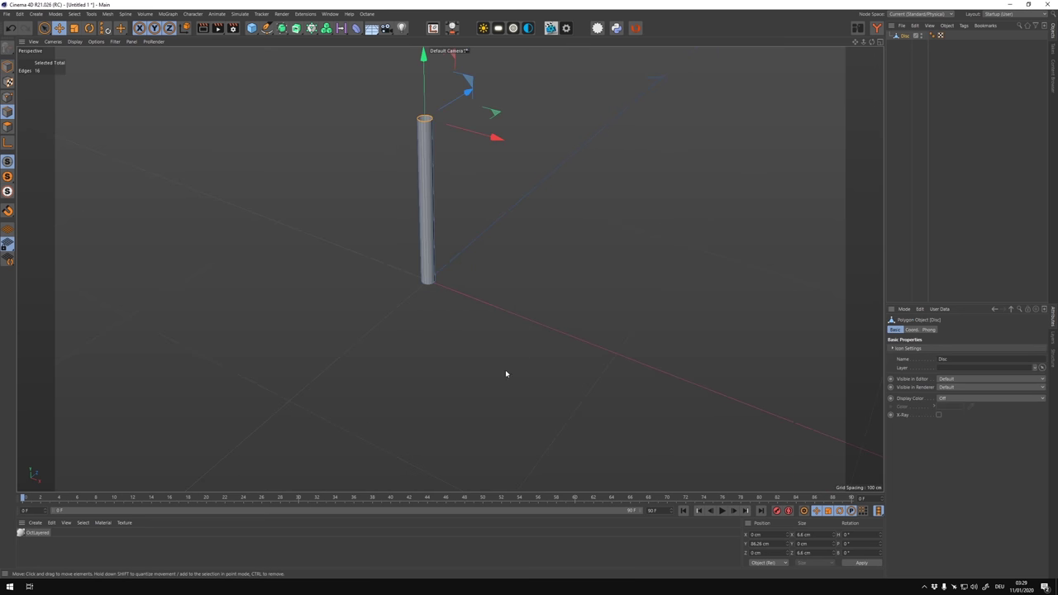
{"action": "left_click_drag", "start_coordinate": [570, 471], "coordinate": [566, 253], "text": "alt"}
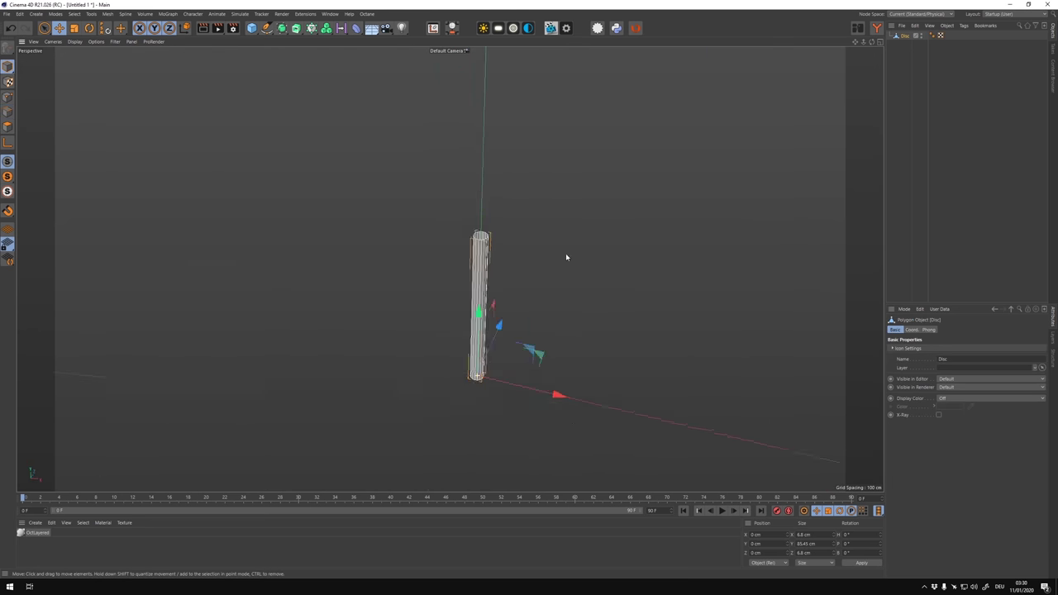
{"action": "right_click", "coordinate": [538, 201]}
{"action": "left_click", "coordinate": [579, 301]}
{"action": "left_click", "coordinate": [479, 207]}
{"action": "key", "text": "s"}
{"action": "left_click", "coordinate": [807, 543]}
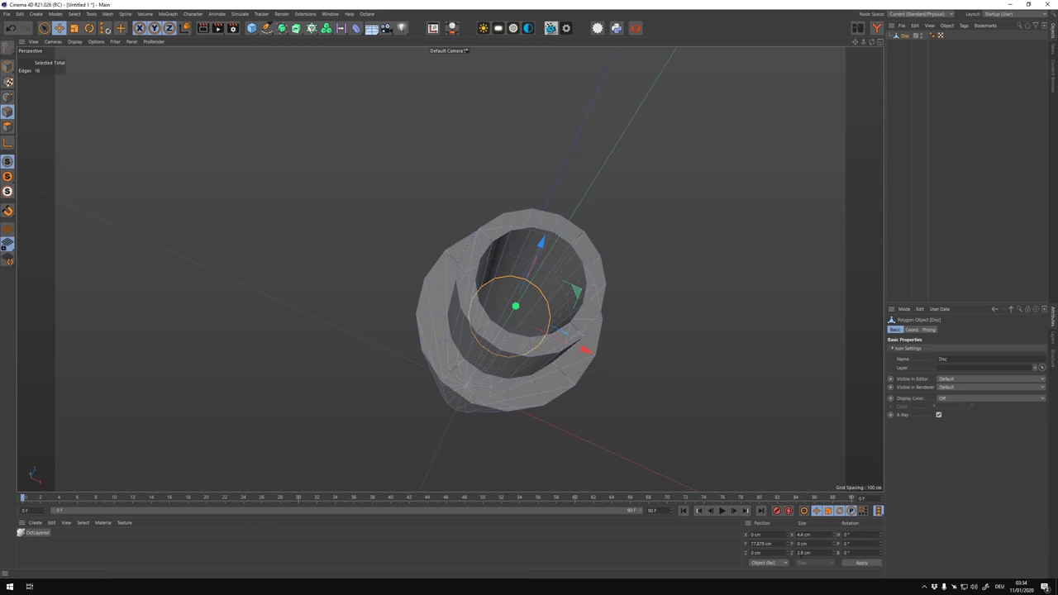
{"action": "key", "text": "F3"}
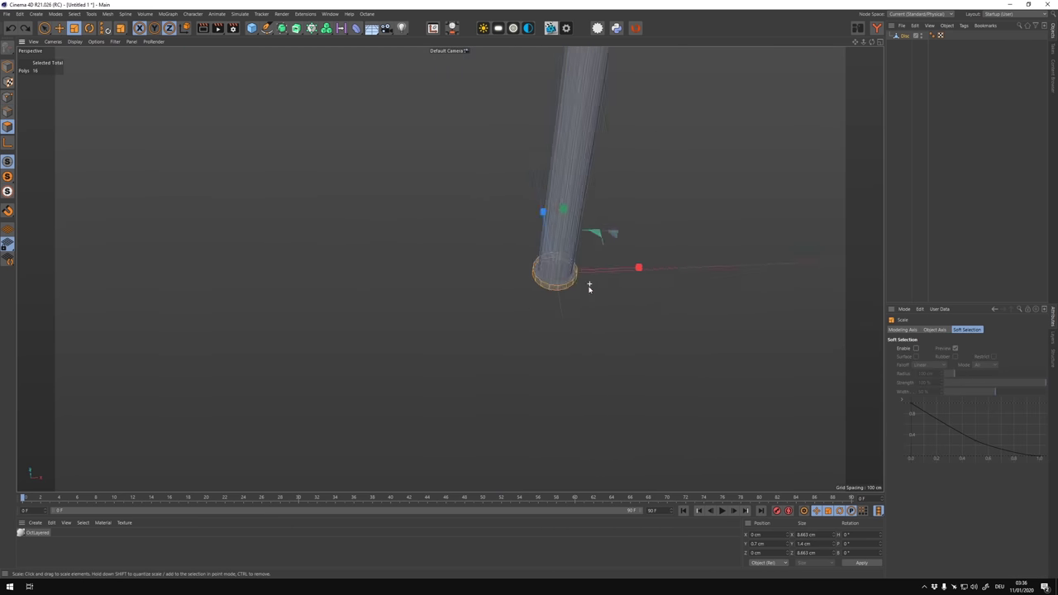
{"action": "left_click", "coordinate": [291, 61]}
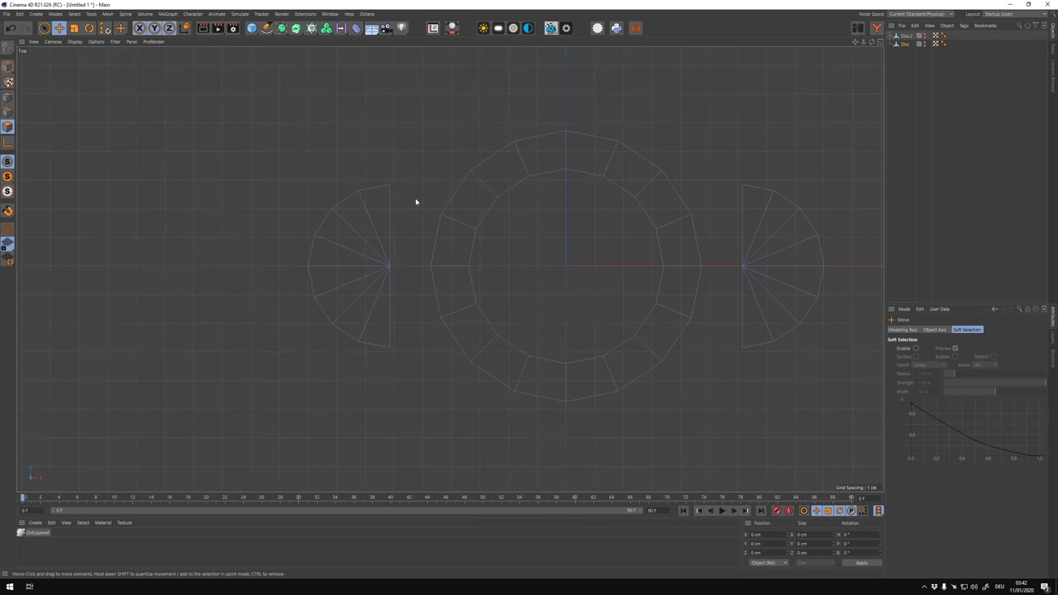
Add a loop cut to the half disc and bridge it to the arc piece.
{"action": "left_click", "coordinate": [45, 28]}
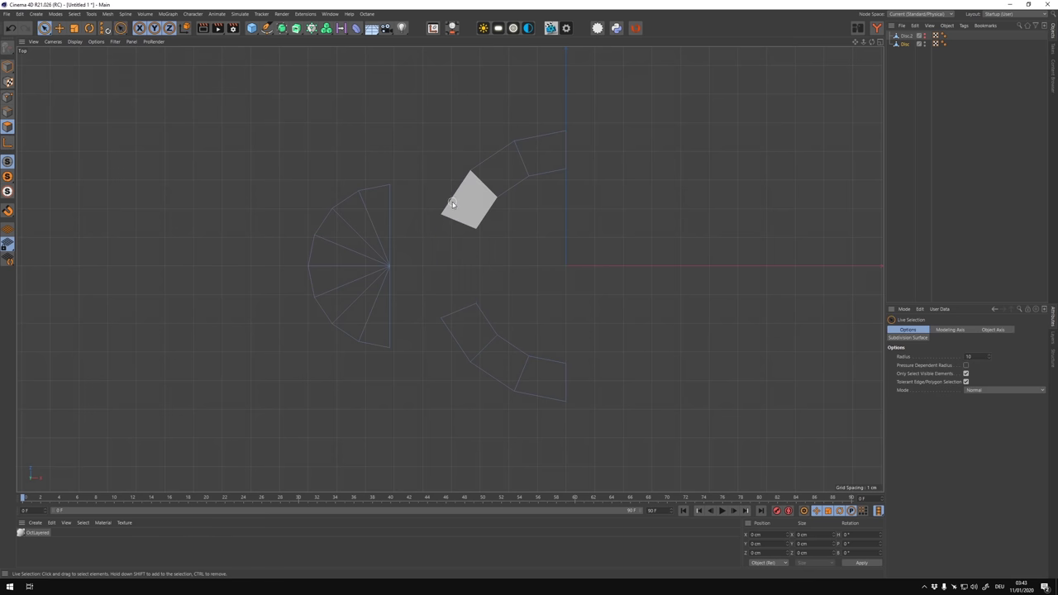
{"action": "right_click", "coordinate": [425, 213]}
{"action": "left_click", "coordinate": [486, 267]}
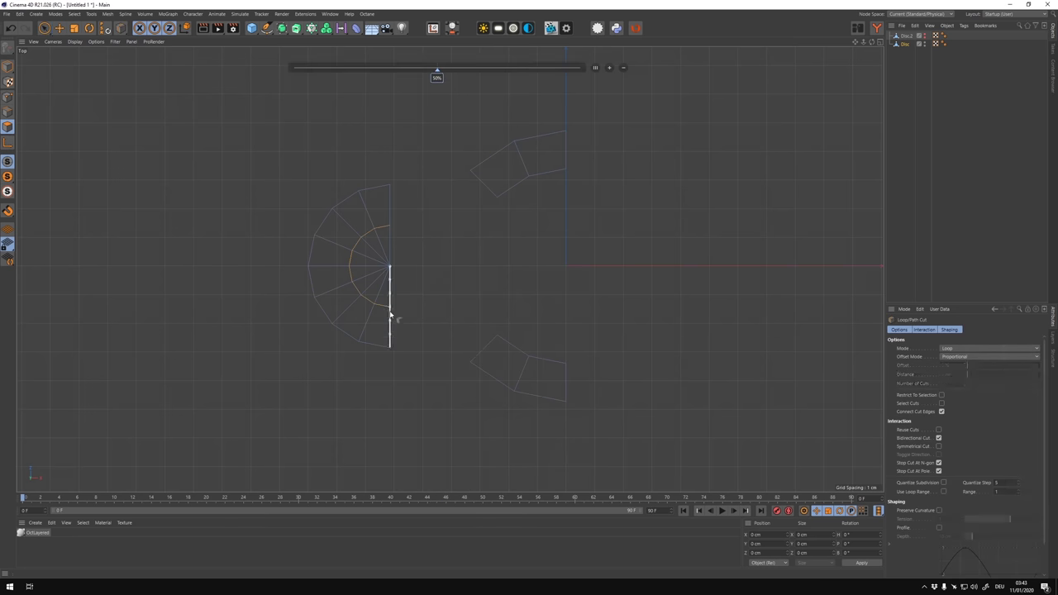
{"action": "right_click", "coordinate": [505, 303]}
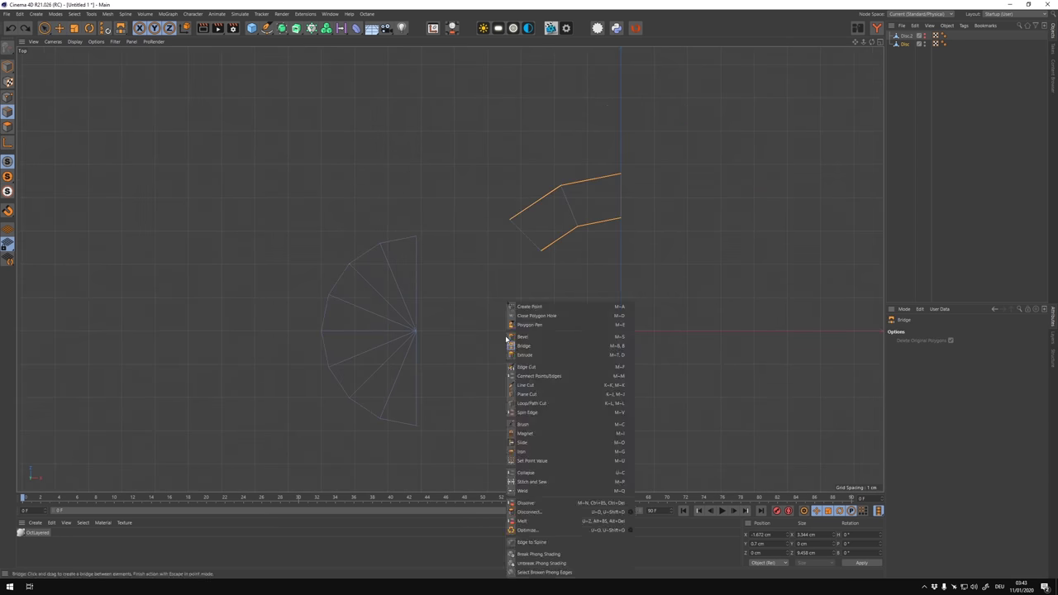
{"action": "left_click", "coordinate": [521, 339]}
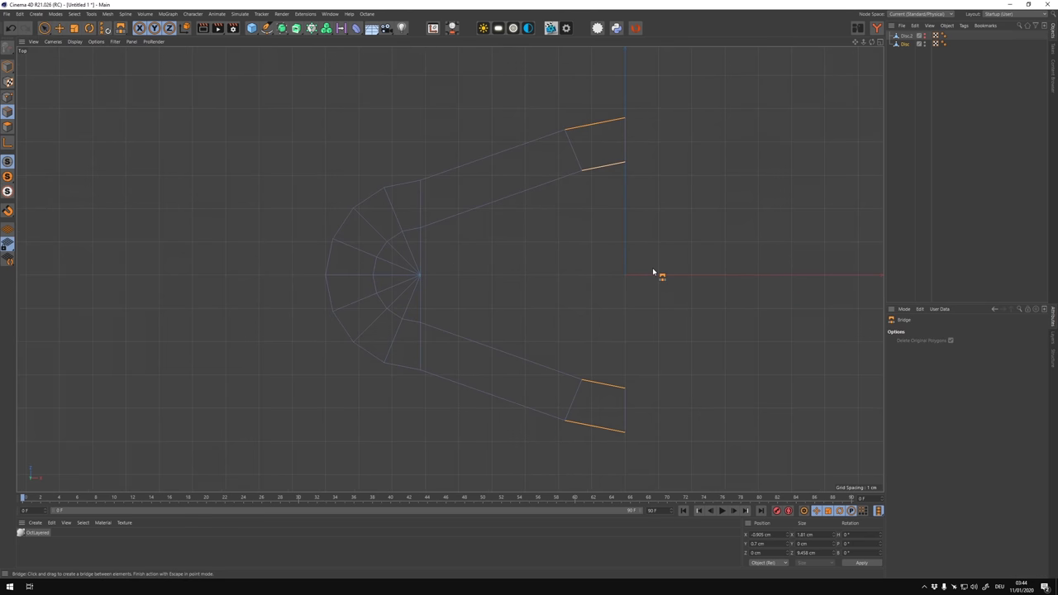
{"action": "left_click", "coordinate": [652, 267]}
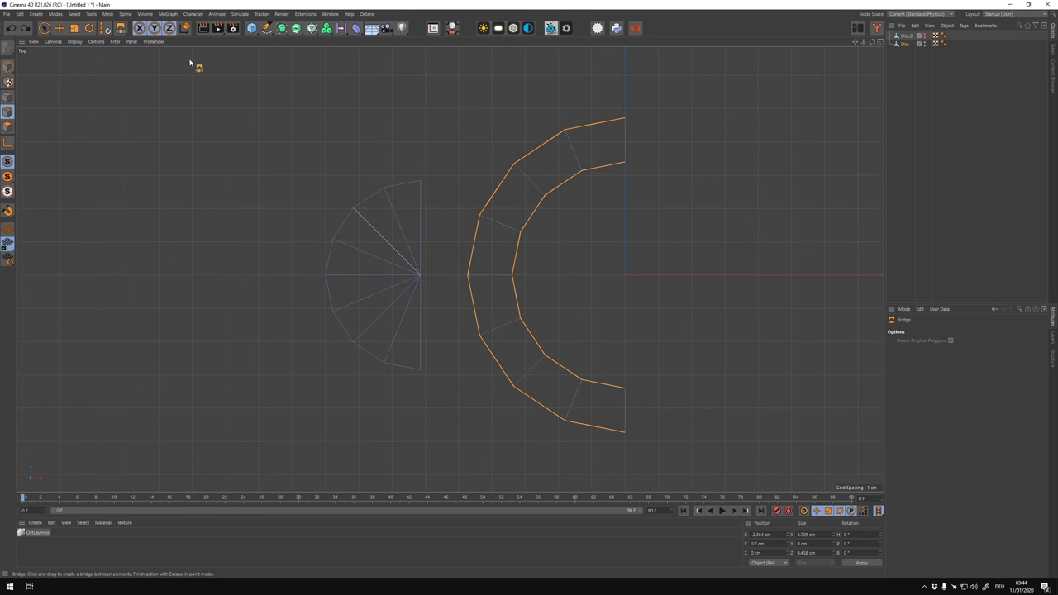
{"action": "key", "text": "ctrl+z"}
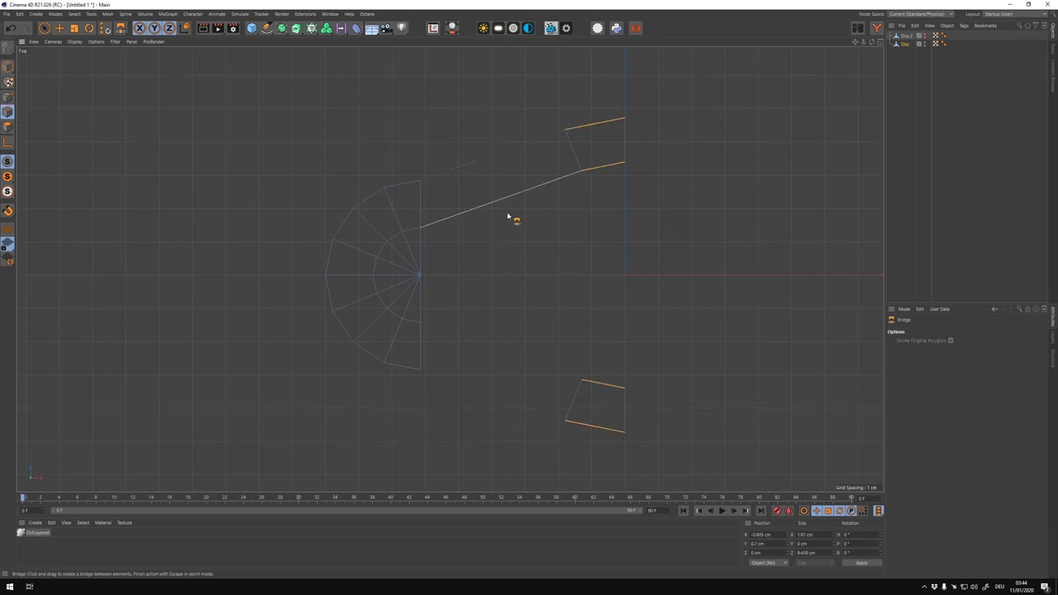
{"action": "left_click_drag", "start_coordinate": [507, 217], "coordinate": [628, 279]}
{"action": "key", "text": "Escape"}
Mirror the half piece into a closed shape and select the combined Disc.2 object.
{"action": "left_click", "coordinate": [311, 28]}
{"action": "left_click", "coordinate": [904, 52]}
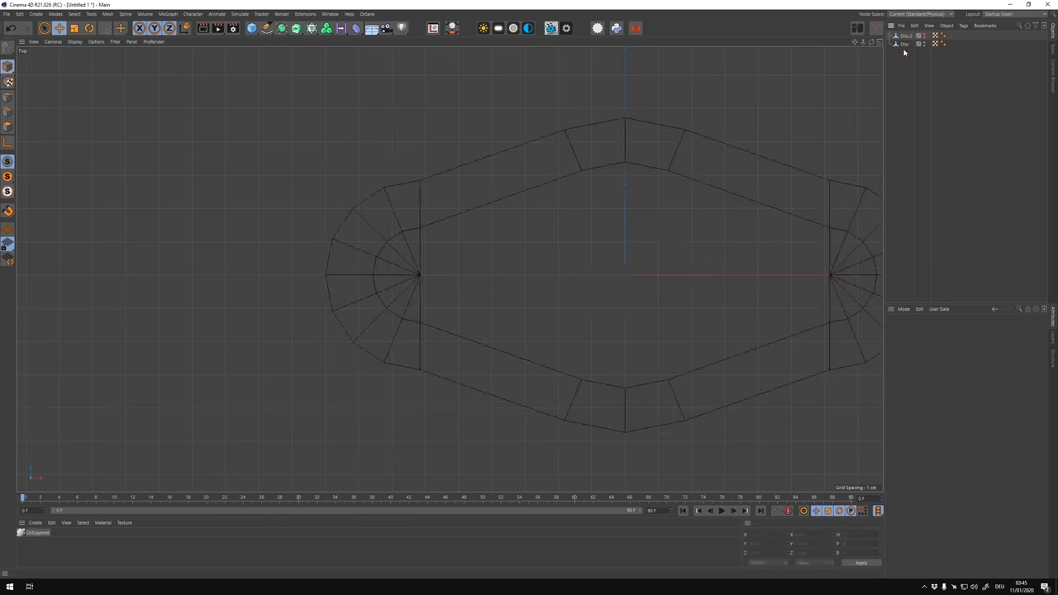
{"action": "left_click", "coordinate": [904, 44]}
{"action": "key", "text": "k"}
{"action": "key", "text": "k"}
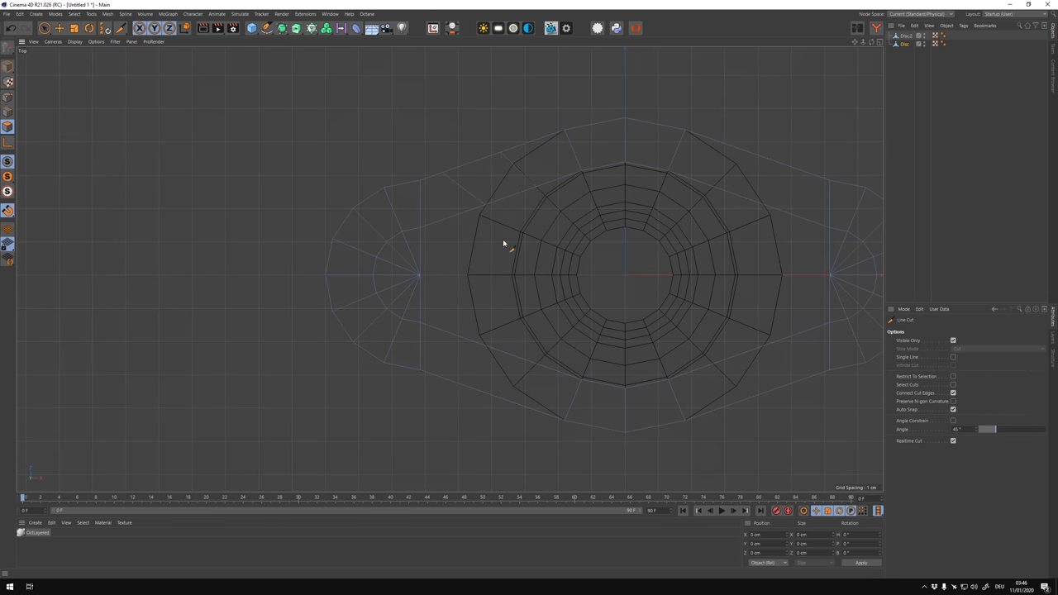
{"action": "middle_click_drag", "start_coordinate": [502, 239], "coordinate": [558, 254], "text": "alt"}
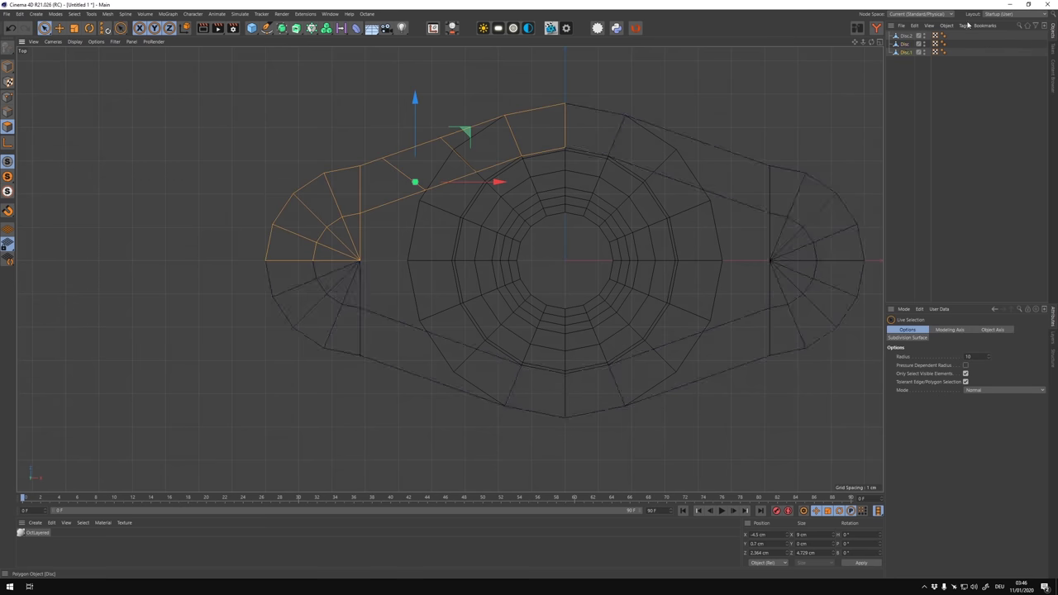
{"action": "left_click", "coordinate": [904, 44]}
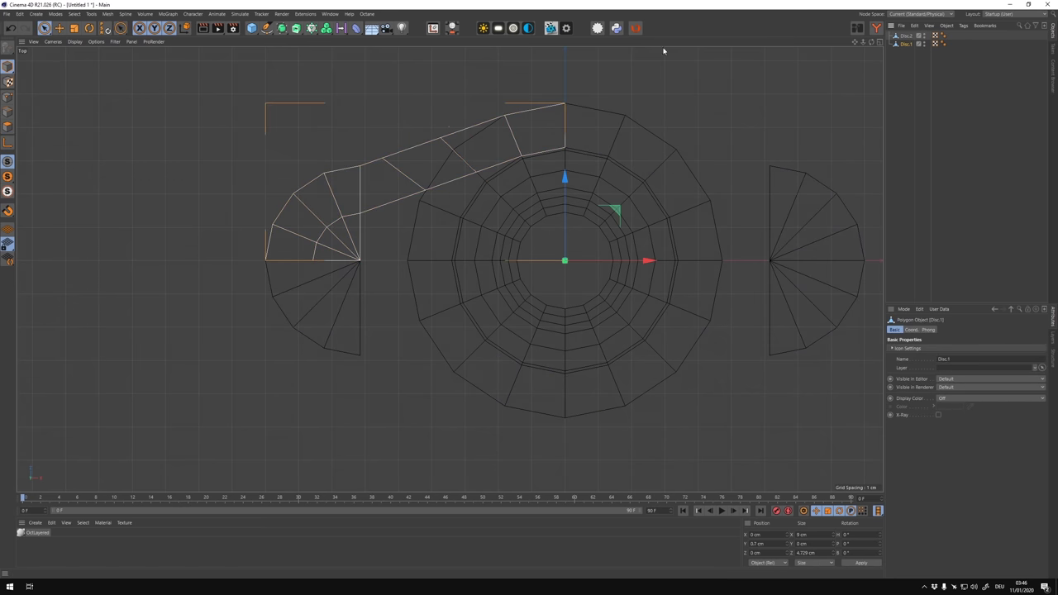
{"action": "left_click", "coordinate": [760, 278]}
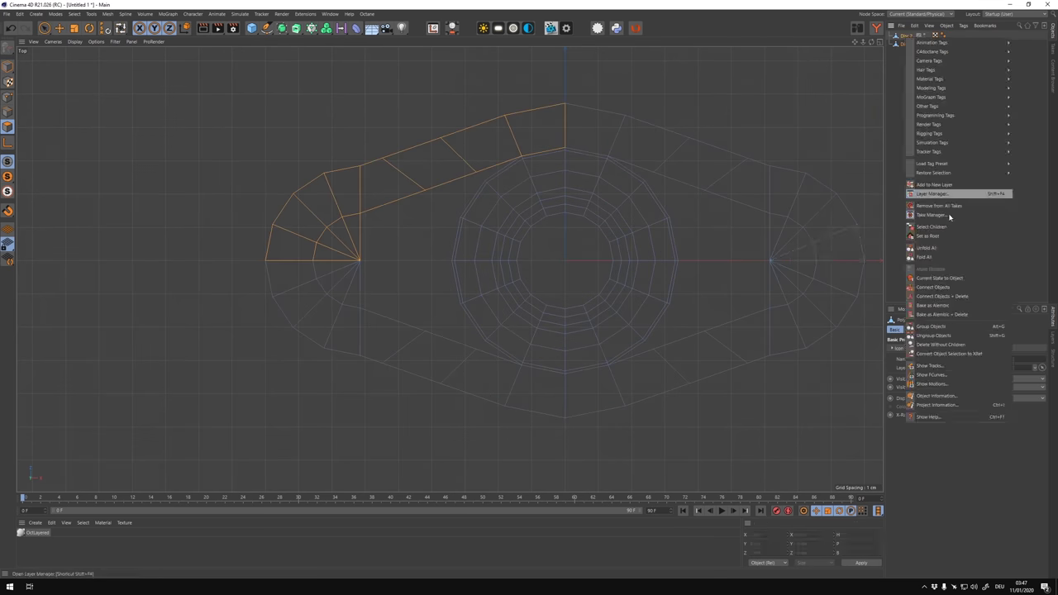
Stitch and sew the mirrored flange halves together, then clear the polygon selection.
{"action": "key", "text": "m"}
{"action": "key", "text": "p"}
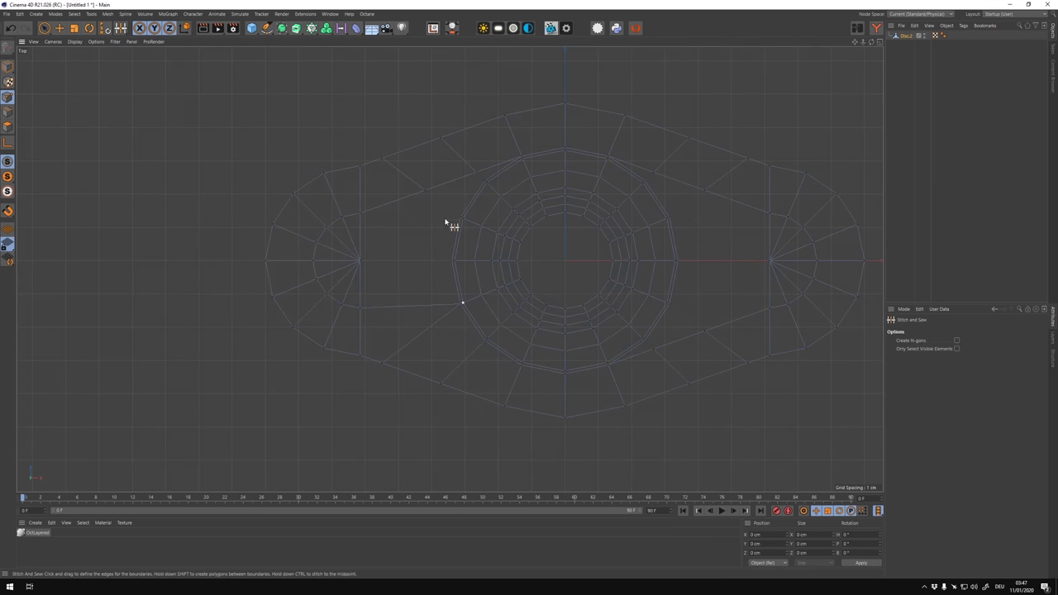
{"action": "right_click", "coordinate": [724, 248]}
{"action": "left_click", "coordinate": [393, 245]}
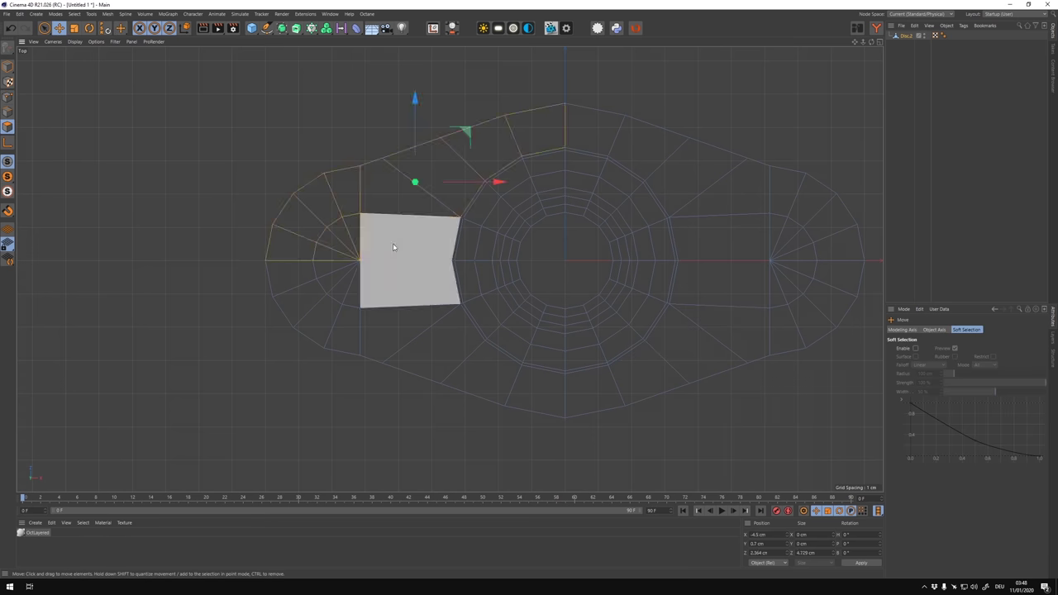
{"action": "left_click", "coordinate": [772, 114]}
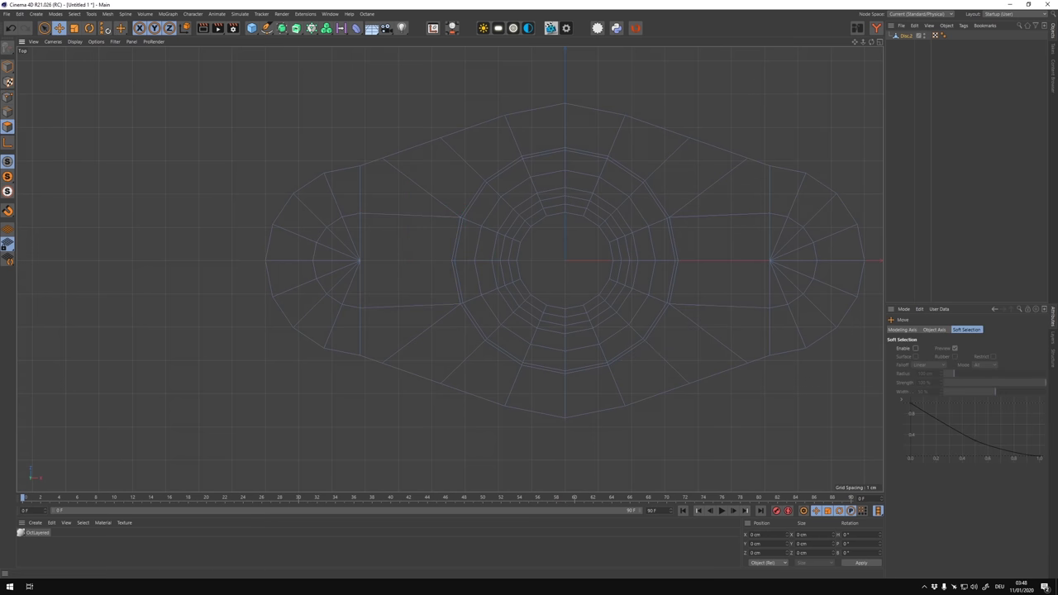
{"action": "scroll", "coordinate": [363, 229], "scroll_direction": "up", "scroll_amount": 3}
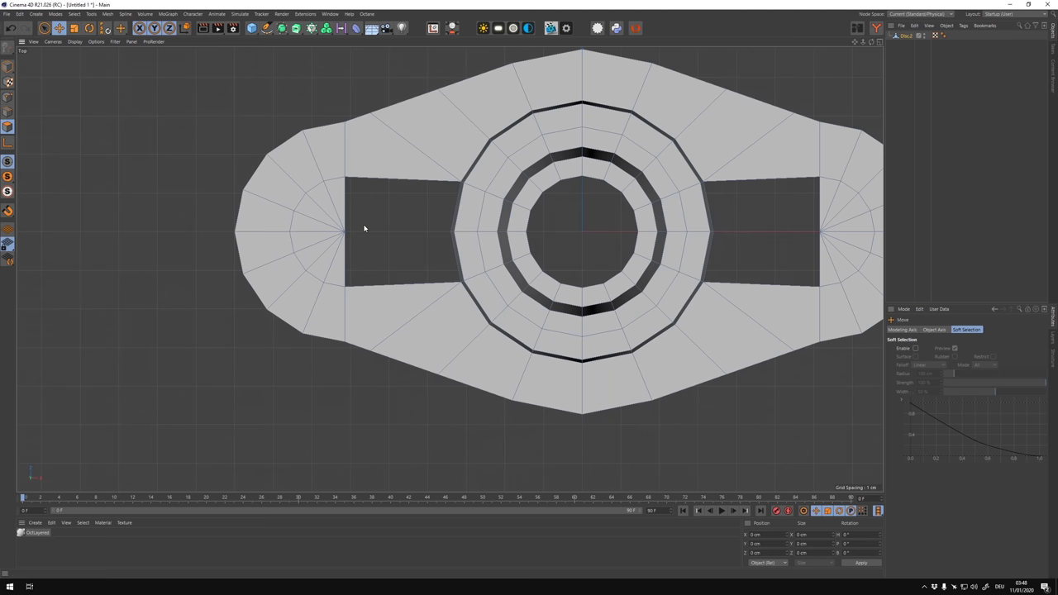
Bridge the right gap of the flange with new polygons.
{"action": "right_click", "coordinate": [376, 236]}
{"action": "left_click", "coordinate": [461, 244]}
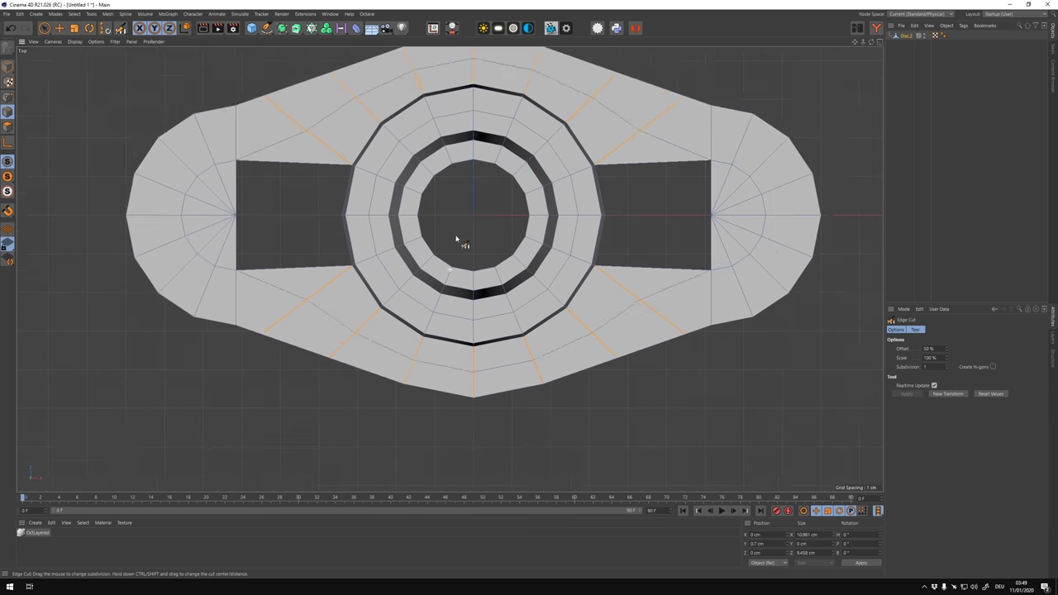
{"action": "scroll", "coordinate": [330, 264], "scroll_direction": "up", "scroll_amount": 3}
{"action": "right_click", "coordinate": [669, 201]}
{"action": "left_click", "coordinate": [687, 245]}
{"action": "left_click_drag", "start_coordinate": [579, 215], "coordinate": [746, 189]}
{"action": "scroll", "coordinate": [378, 158], "scroll_direction": "down", "scroll_amount": 2}
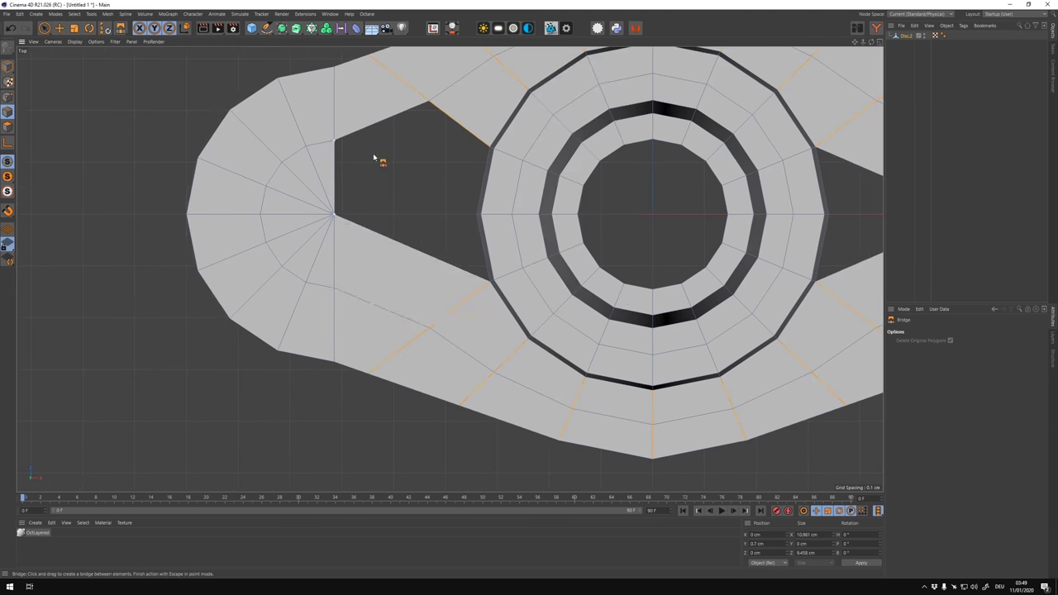
Bridge the left gap, check the flange in perspective, and undo the last fill.
{"action": "right_click", "coordinate": [479, 199]}
{"action": "left_click", "coordinate": [497, 242]}
{"action": "left_click_drag", "start_coordinate": [405, 198], "coordinate": [517, 198]}
{"action": "scroll", "coordinate": [628, 199], "scroll_direction": "down", "scroll_amount": 2}
{"action": "key", "text": "F1"}
{"action": "left_click_drag", "start_coordinate": [371, 262], "coordinate": [359, 236], "text": "alt"}
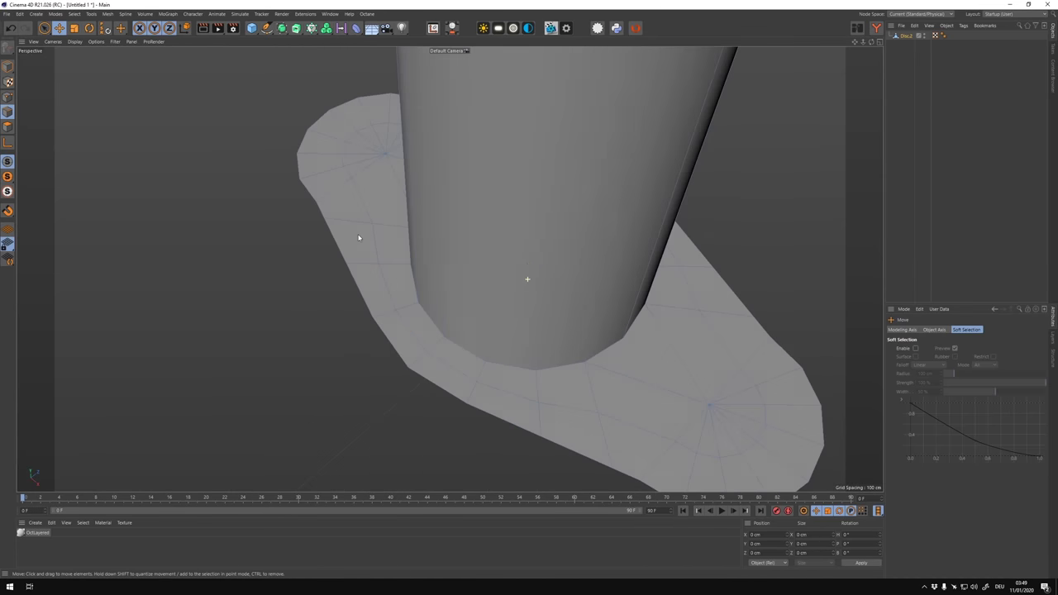
{"action": "key", "text": "e"}
{"action": "key", "text": "ctrl+z"}
In Top view, Line Cut across the hexagon gaps of the flange.
{"action": "right_click", "coordinate": [695, 104]}
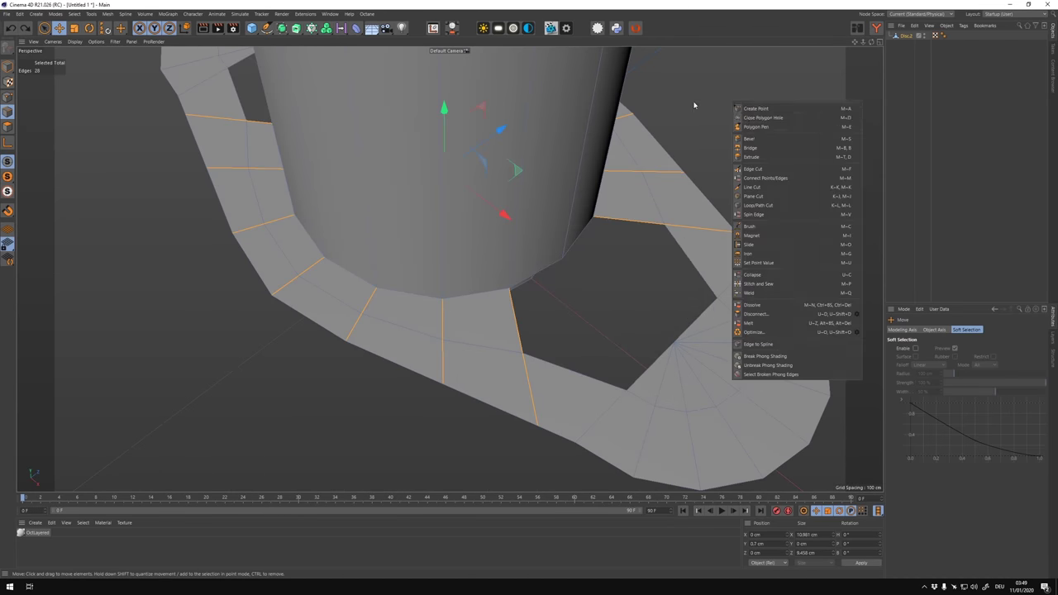
{"action": "key", "text": "Escape"}
{"action": "key", "text": "F2"}
{"action": "right_click", "coordinate": [141, 116]}
{"action": "right_click", "coordinate": [750, 98]}
{"action": "left_click", "coordinate": [773, 176]}
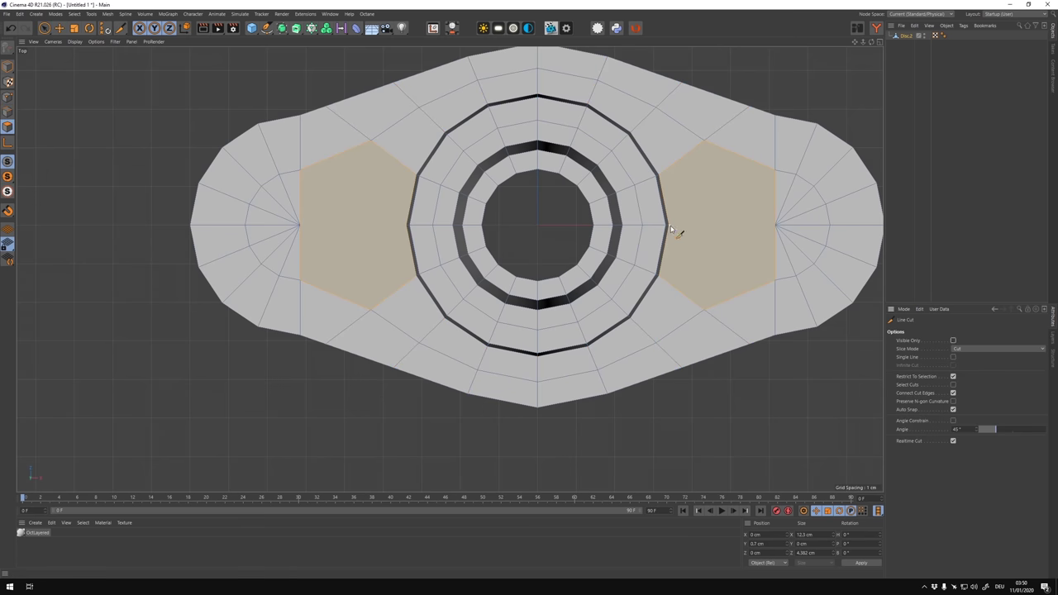
{"action": "mouse_move", "coordinate": [302, 228]}
{"action": "middle_mouse_down", "text": "alt"}
{"action": "mouse_move", "coordinate": [490, 217]}
{"action": "mouse_move", "coordinate": [248, 242]}
{"action": "middle_mouse_up", "text": "alt"}
{"action": "key", "text": "e"}
Add an edge cut through the selected flange edges.
{"action": "right_click", "coordinate": [723, 98]}
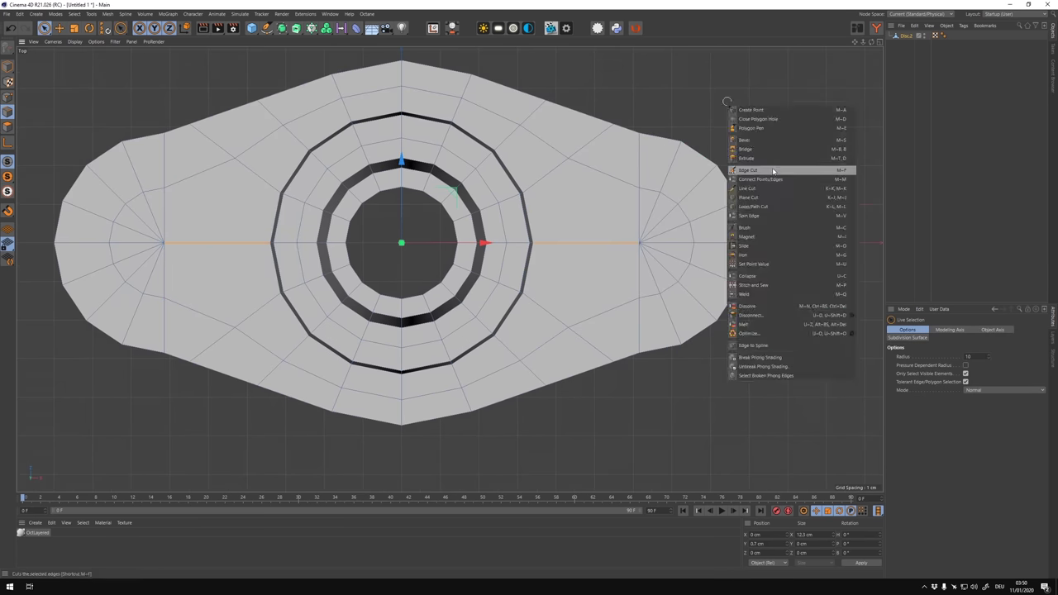
{"action": "left_click", "coordinate": [781, 171]}
{"action": "key", "text": "k"}
{"action": "key", "text": "k"}
{"action": "middle_click_drag", "start_coordinate": [237, 159], "coordinate": [345, 165], "text": "alt"}
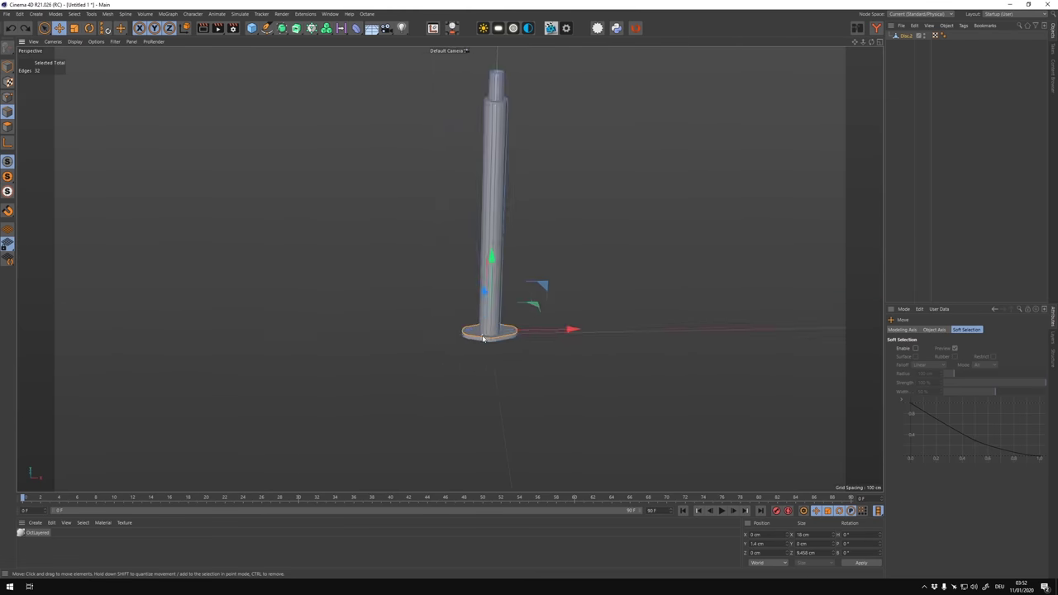
Lower the flange slightly on the barrel and go to the #syringes project folder for saving.
{"action": "left_click_drag", "start_coordinate": [517, 138], "coordinate": [517, 149]}
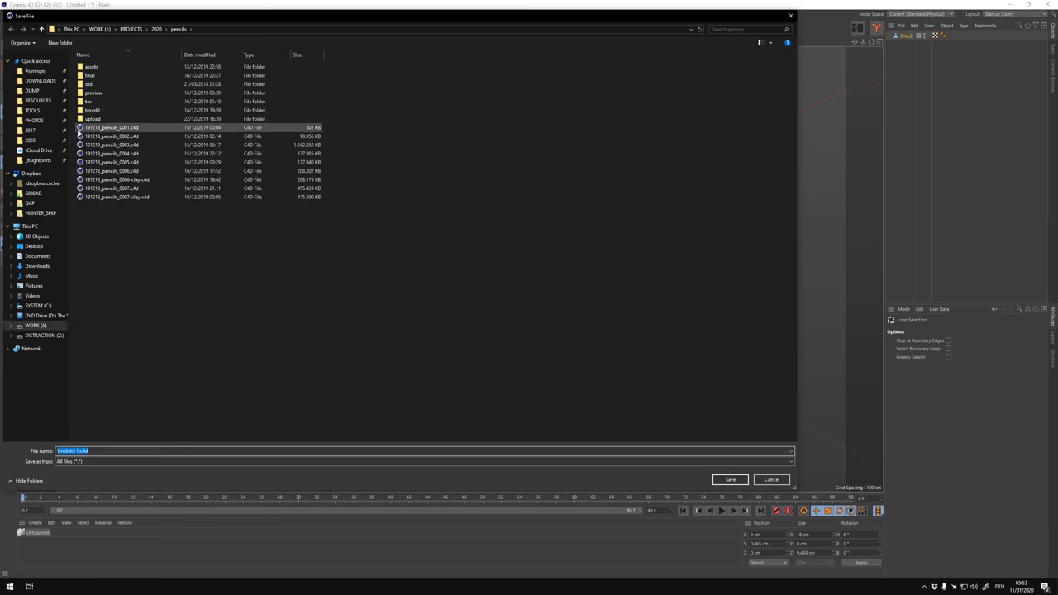
{"action": "left_click", "coordinate": [34, 71]}
Create a new assets subfolder and save the scene there as syringe_01_0001.c4d.
{"action": "key", "text": "ctrl+shift+n"}
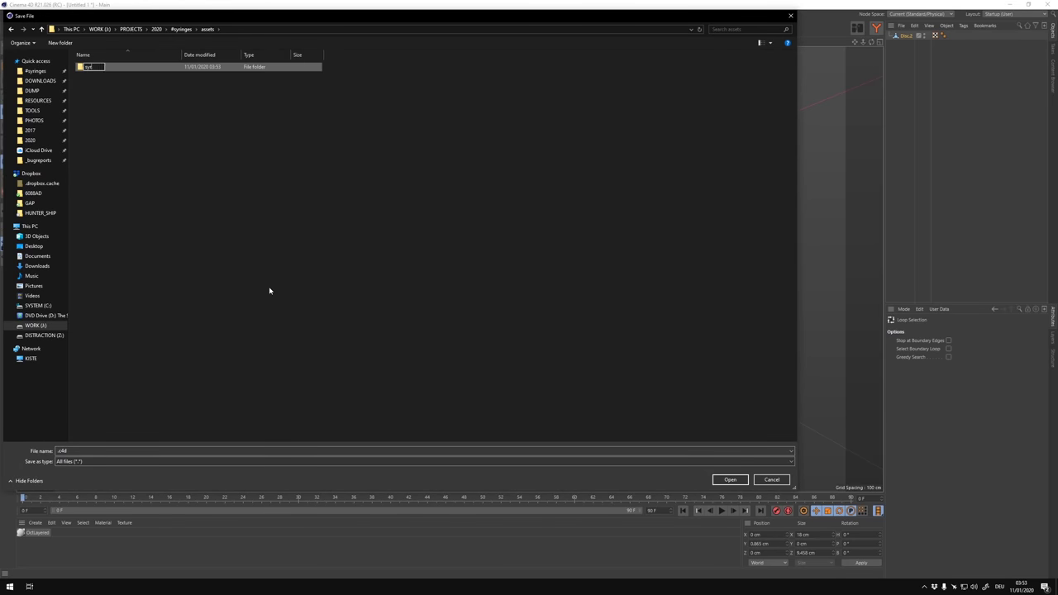
{"action": "key", "text": "Return"}
{"action": "type", "text": "syringe_01_0001"}
{"action": "key", "text": "Return"}
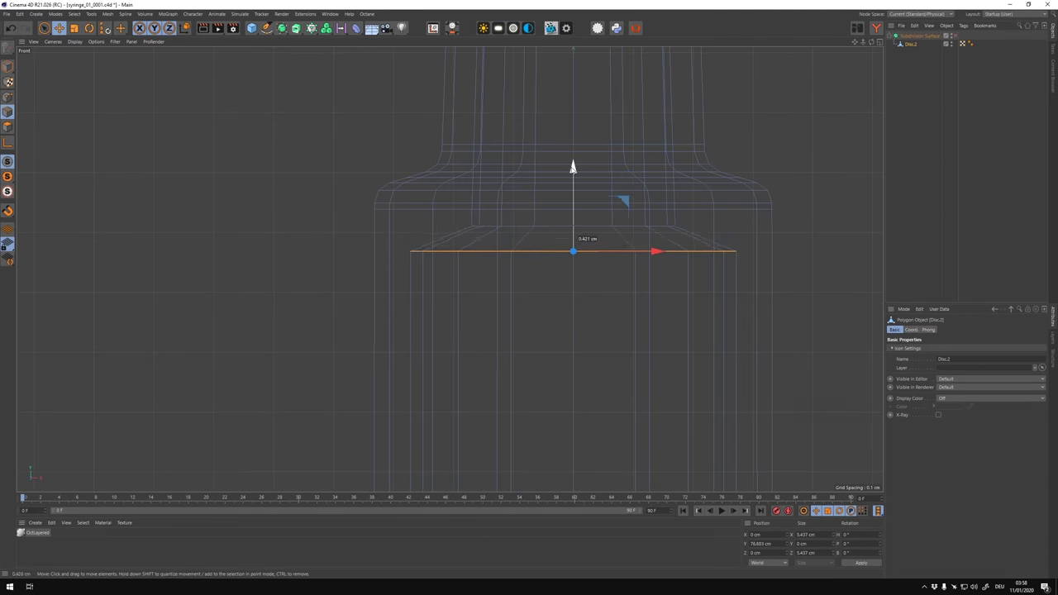
Try a bevel on the disc's edges, inspect it from below, and undo it.
{"action": "right_click", "coordinate": [231, 188]}
{"action": "left_click", "coordinate": [258, 222]}
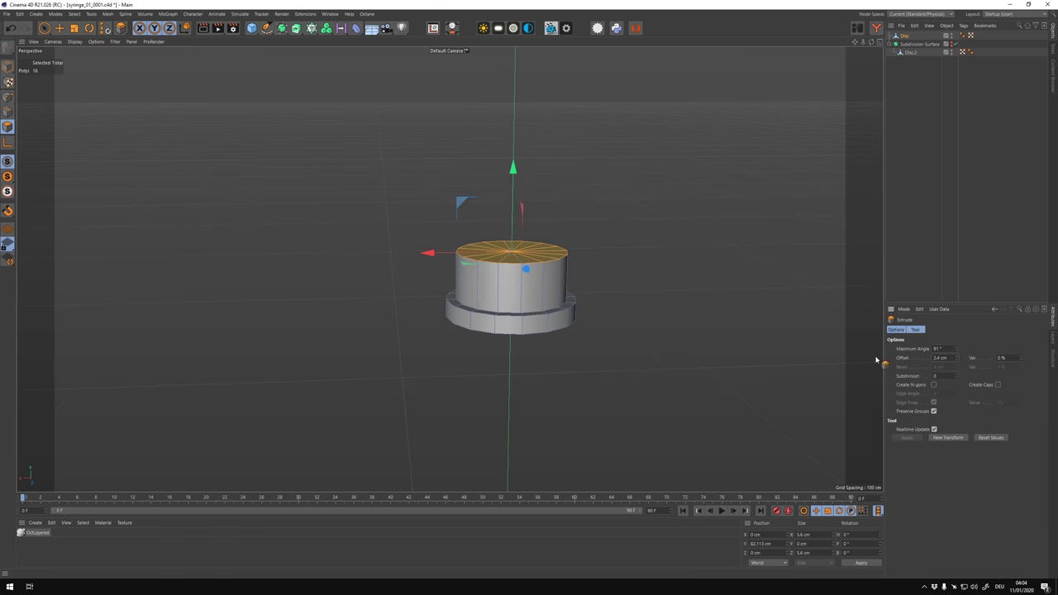
{"action": "left_click_drag", "start_coordinate": [876, 359], "coordinate": [648, 303], "text": "alt"}
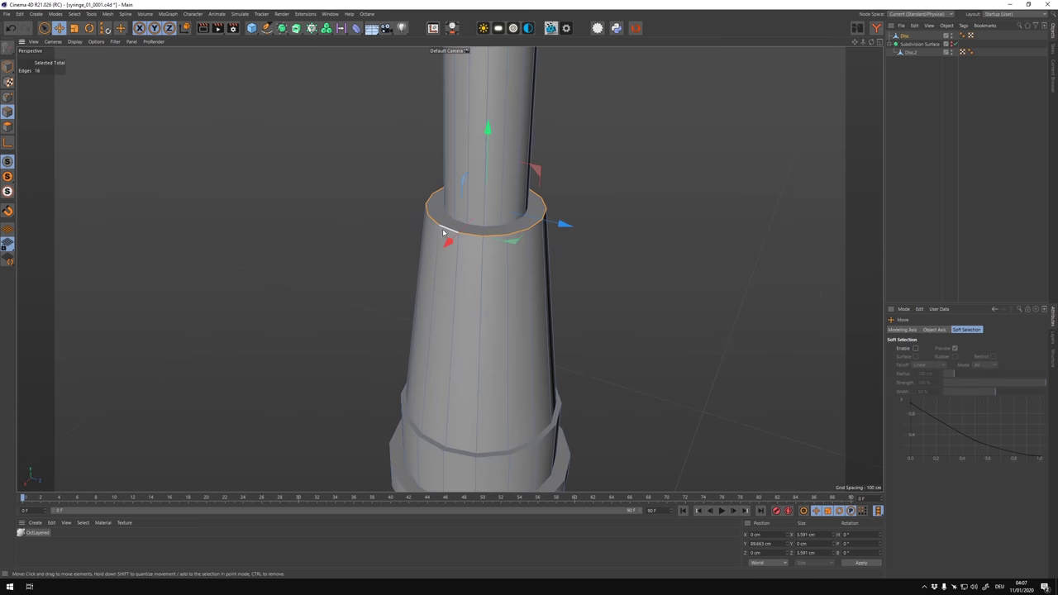
{"action": "key", "text": "ctrl+z"}
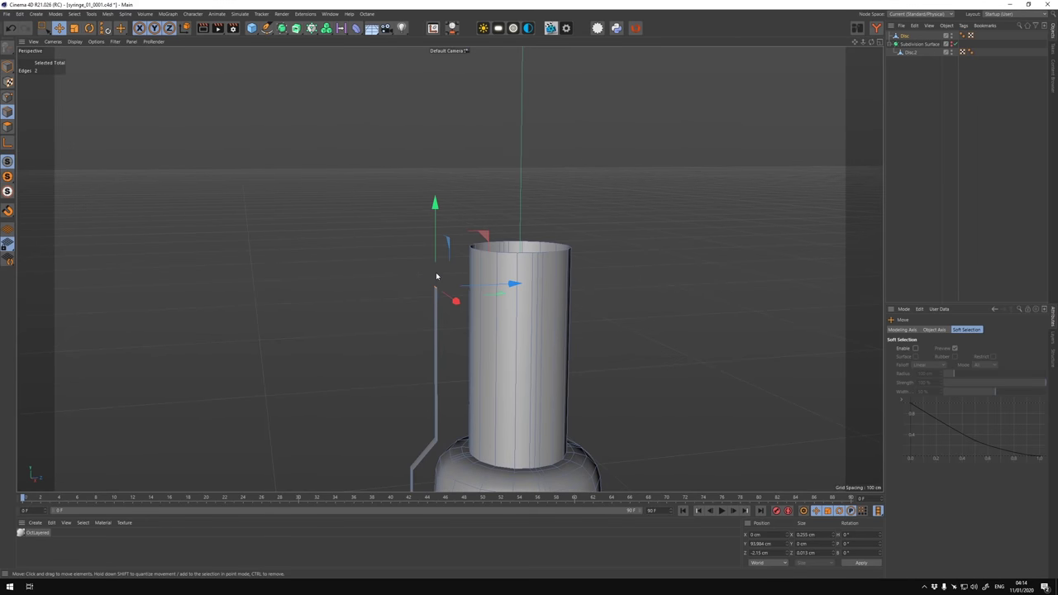
Inspect the syringe base from side, front and perspective views, adding a second edge to the selection.
{"action": "key", "text": "F3"}
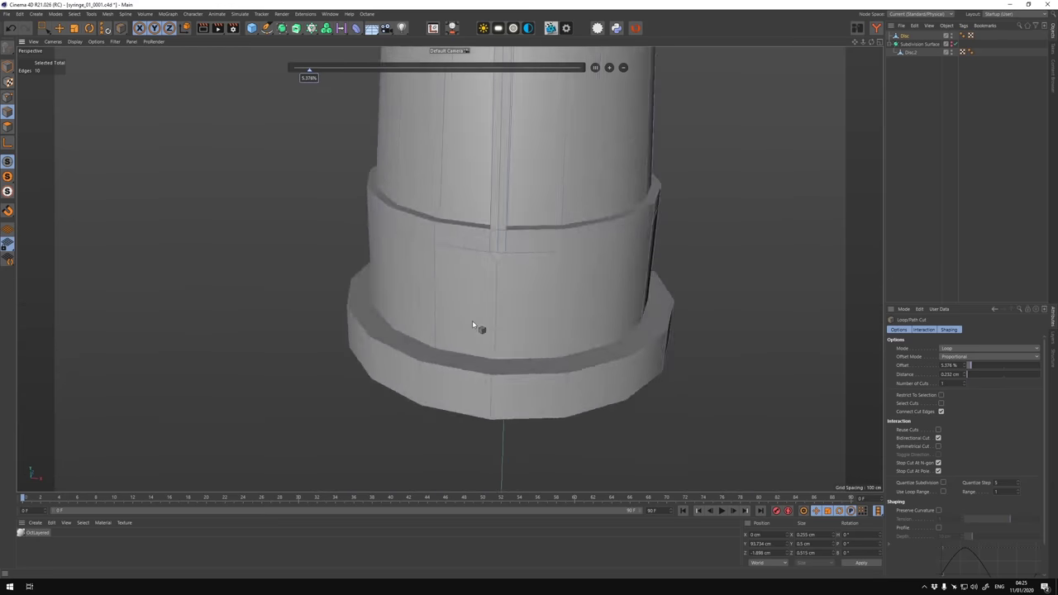
{"action": "left_click_drag", "start_coordinate": [473, 326], "coordinate": [60, 38], "text": "alt"}
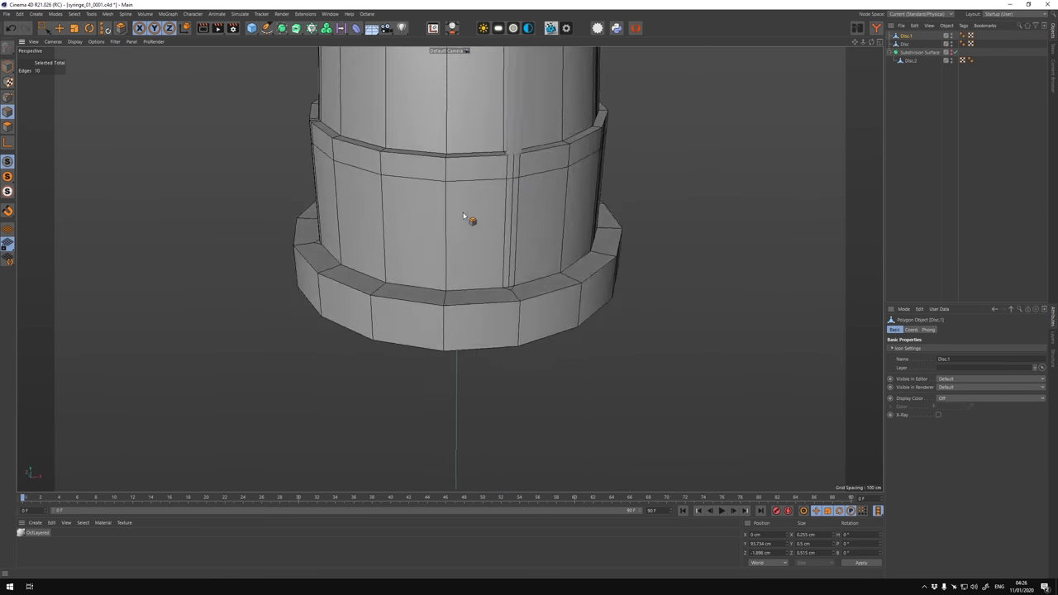
{"action": "key", "text": "F4"}
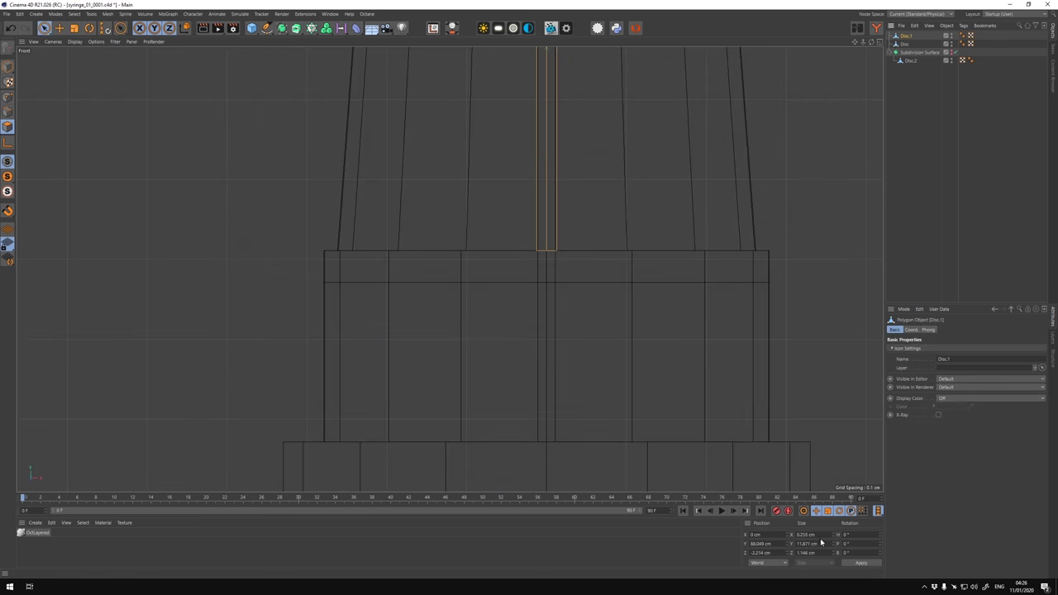
{"action": "key", "text": "F1"}
{"action": "mouse_move", "coordinate": [463, 248]}
{"action": "left_mouse_down", "text": "alt"}
{"action": "mouse_move", "coordinate": [424, 345]}
{"action": "mouse_move", "coordinate": [416, 239]}
{"action": "mouse_move", "coordinate": [430, 330]}
{"action": "mouse_move", "coordinate": [493, 277]}
{"action": "mouse_move", "coordinate": [458, 292]}
{"action": "mouse_move", "coordinate": [496, 215]}
{"action": "mouse_move", "coordinate": [540, 175]}
{"action": "left_mouse_up", "text": "alt"}
{"action": "left_click", "coordinate": [416, 239], "text": "shift"}
{"action": "scroll", "coordinate": [457, 292], "scroll_direction": "down", "scroll_amount": 5}
Bridge the side strip's open edges to the syringe body.
{"action": "key", "text": "F5"}
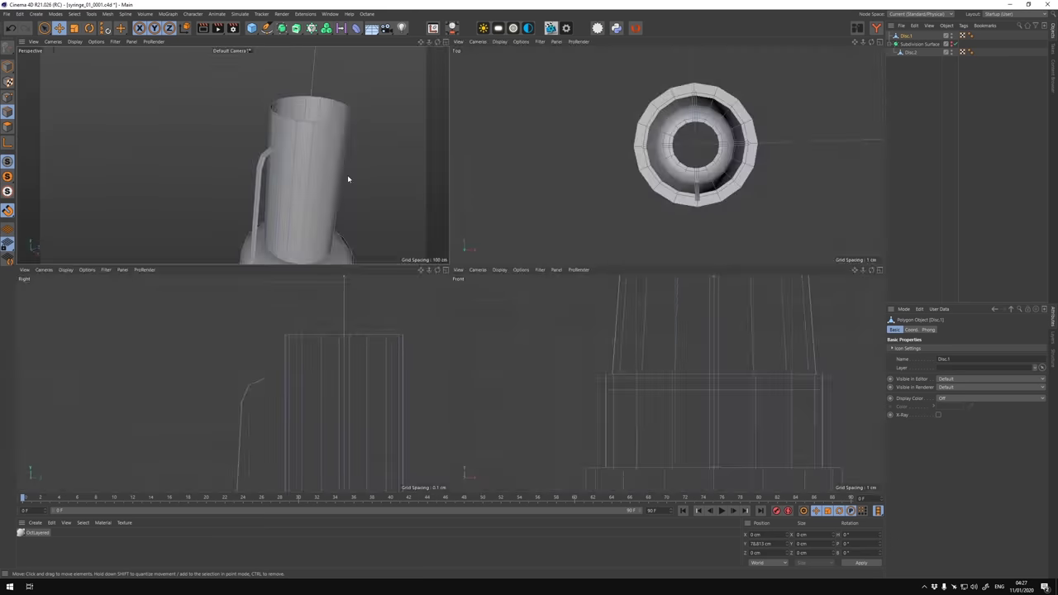
{"action": "key", "text": "F3"}
{"action": "key", "text": "k"}
{"action": "key", "text": "k"}
{"action": "key", "text": "F1"}
{"action": "key", "text": "m"}
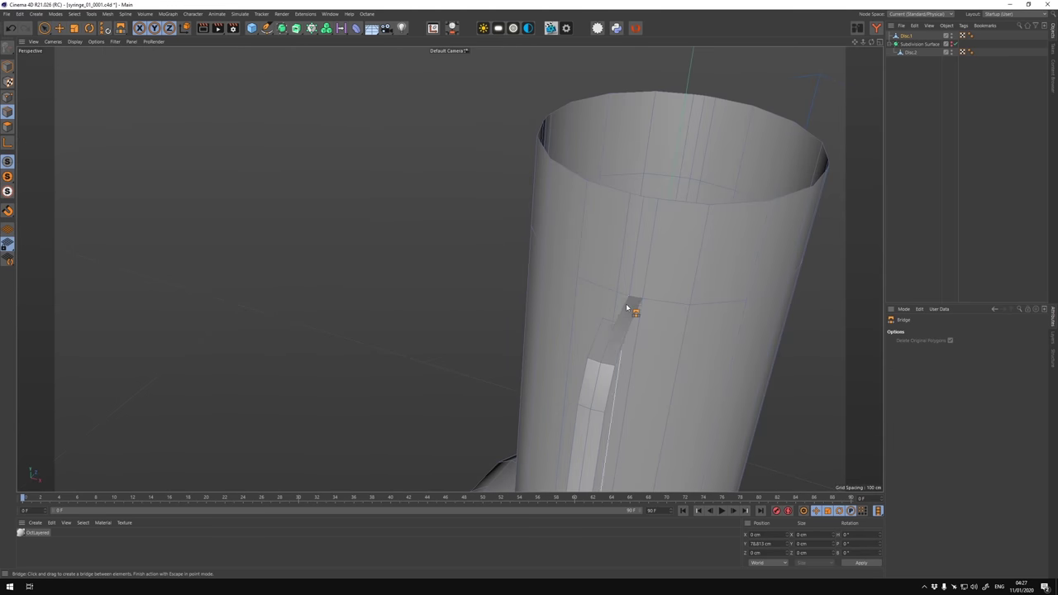
{"action": "left_click_drag", "start_coordinate": [625, 308], "coordinate": [350, 190], "text": "alt"}
Bring the side strip into view and switch to point selection.
{"action": "key", "text": "e"}
{"action": "scroll", "coordinate": [605, 301], "scroll_direction": "up", "scroll_amount": 3}
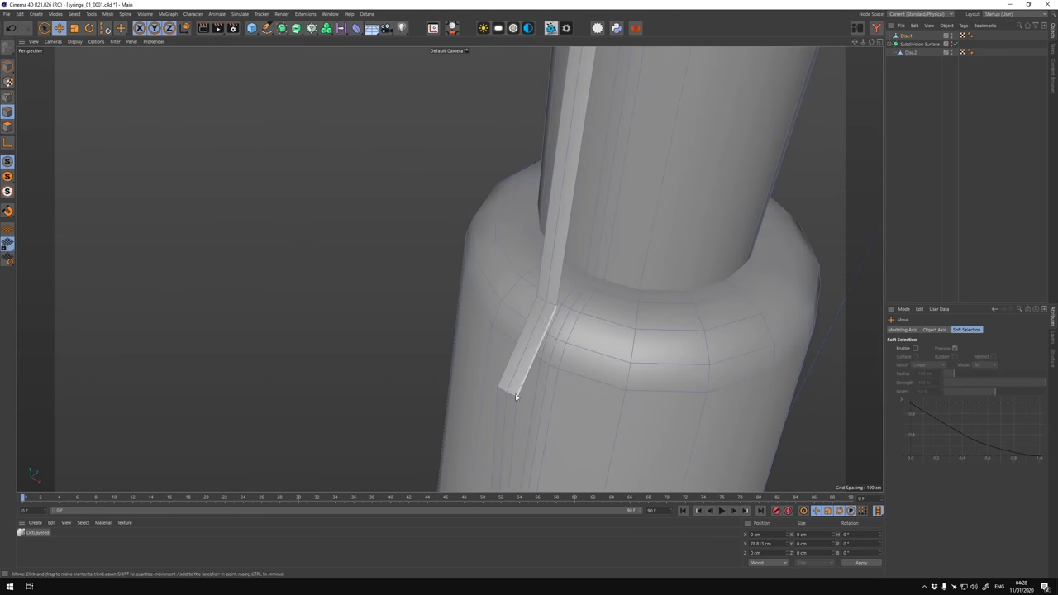
{"action": "mouse_move", "coordinate": [612, 275]}
{"action": "left_mouse_down", "text": "alt"}
{"action": "mouse_move", "coordinate": [650, 200]}
{"action": "mouse_move", "coordinate": [571, 273]}
{"action": "left_mouse_up", "text": "alt"}
{"action": "key", "text": "e"}
{"action": "scroll", "coordinate": [549, 438], "scroll_direction": "up", "scroll_amount": 3}
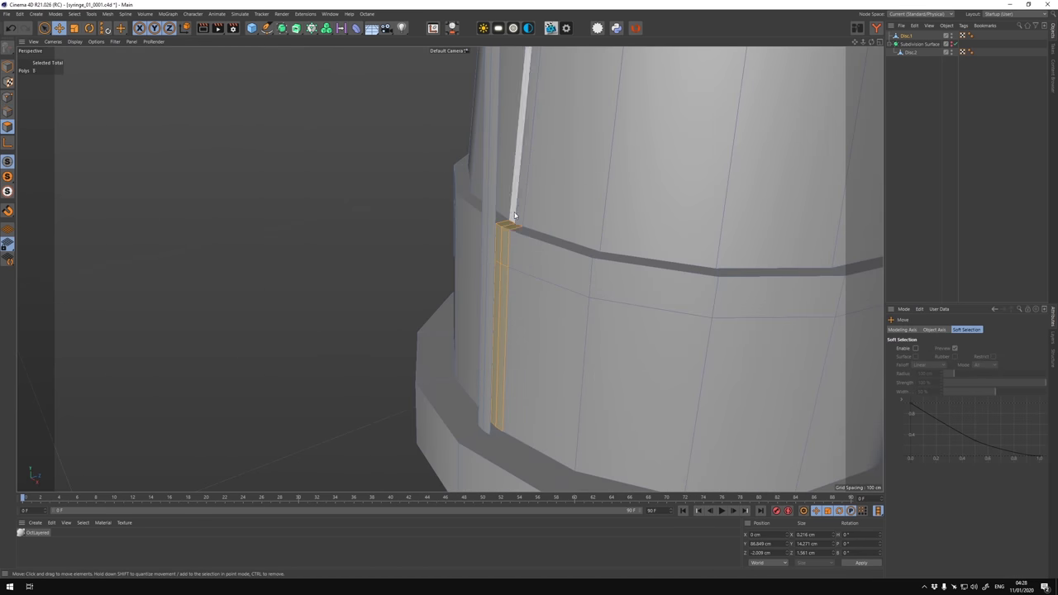
{"action": "scroll", "coordinate": [514, 215], "scroll_direction": "down", "scroll_amount": 3}
{"action": "key", "text": "9"}
Select the base ring polygons beside the strip.
{"action": "left_click_drag", "start_coordinate": [162, 105], "coordinate": [620, 248], "text": "alt"}
{"action": "scroll", "coordinate": [501, 375], "scroll_direction": "up", "scroll_amount": 4}
{"action": "scroll", "coordinate": [502, 375], "scroll_direction": "up", "scroll_amount": 2}
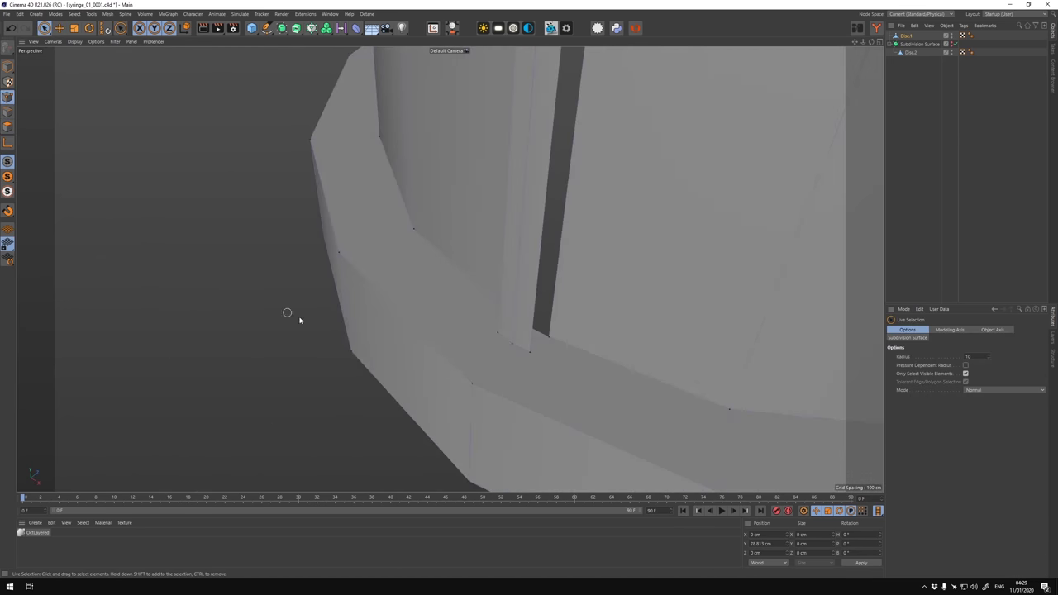
{"action": "key", "text": "k"}
{"action": "key", "text": "k"}
{"action": "left_click_drag", "start_coordinate": [299, 319], "coordinate": [569, 336], "text": "alt"}
{"action": "key", "text": "9"}
{"action": "mouse_move", "coordinate": [21, 55]}
{"action": "left_mouse_down", "text": "alt"}
{"action": "mouse_move", "coordinate": [479, 295]}
{"action": "mouse_move", "coordinate": [314, 361]}
{"action": "left_mouse_up", "text": "alt"}
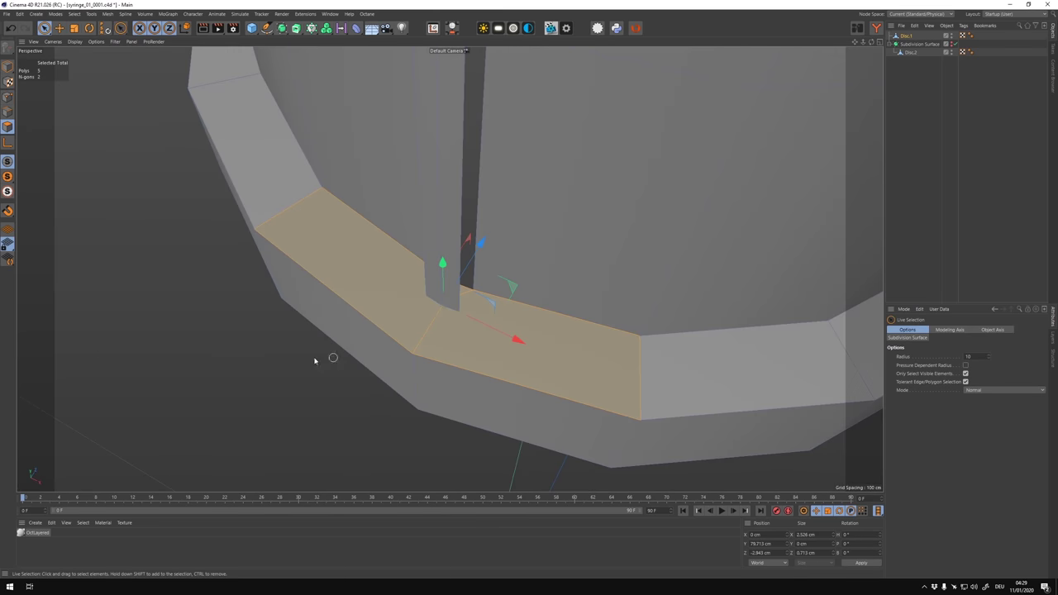
Bridge the base ring edges to the strip using the Bridge command.
{"action": "mouse_move", "coordinate": [347, 300]}
{"action": "left_mouse_down", "text": "alt"}
{"action": "mouse_move", "coordinate": [351, 325]}
{"action": "mouse_move", "coordinate": [399, 286]}
{"action": "left_mouse_up", "text": "alt"}
{"action": "key", "text": "e"}
{"action": "middle_click", "coordinate": [348, 201]}
{"action": "right_click", "coordinate": [319, 265]}
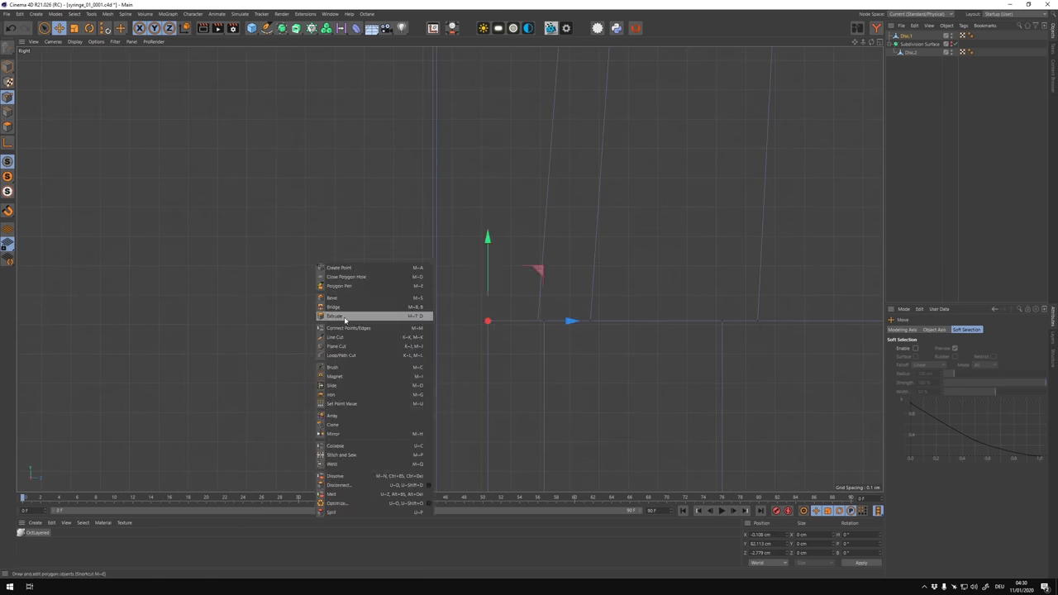
{"action": "left_click", "coordinate": [372, 314]}
{"action": "mouse_move", "coordinate": [405, 225]}
{"action": "left_mouse_down", "text": "alt"}
{"action": "mouse_move", "coordinate": [472, 279]}
{"action": "mouse_move", "coordinate": [566, 293]}
{"action": "left_mouse_up", "text": "alt"}
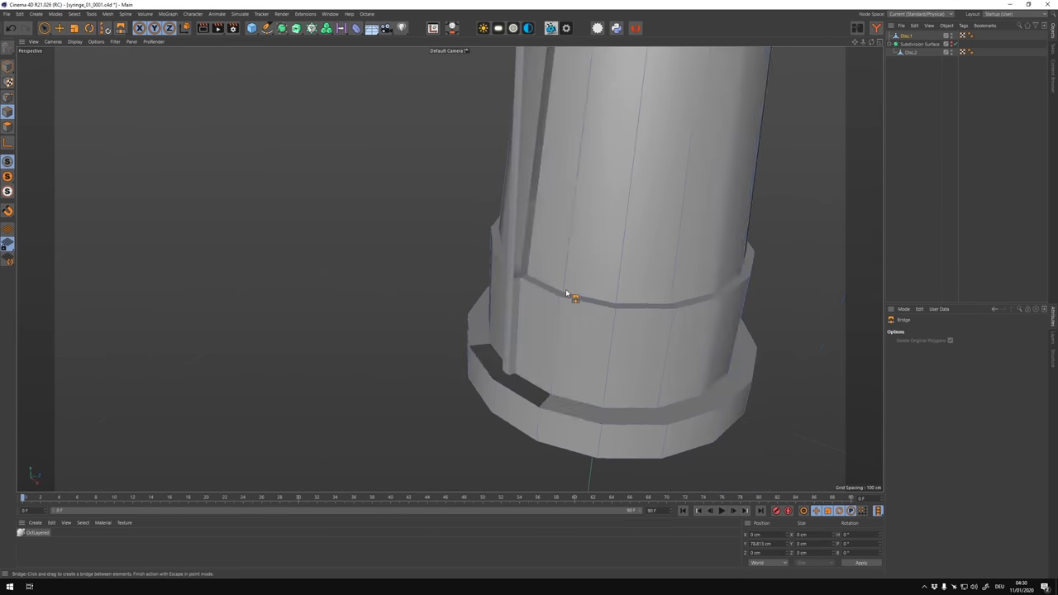
Close the remaining polygon hole at the syringe base.
{"action": "key", "text": "m"}
{"action": "key", "text": "d"}
{"action": "left_click_drag", "start_coordinate": [537, 248], "coordinate": [583, 237], "text": "alt"}
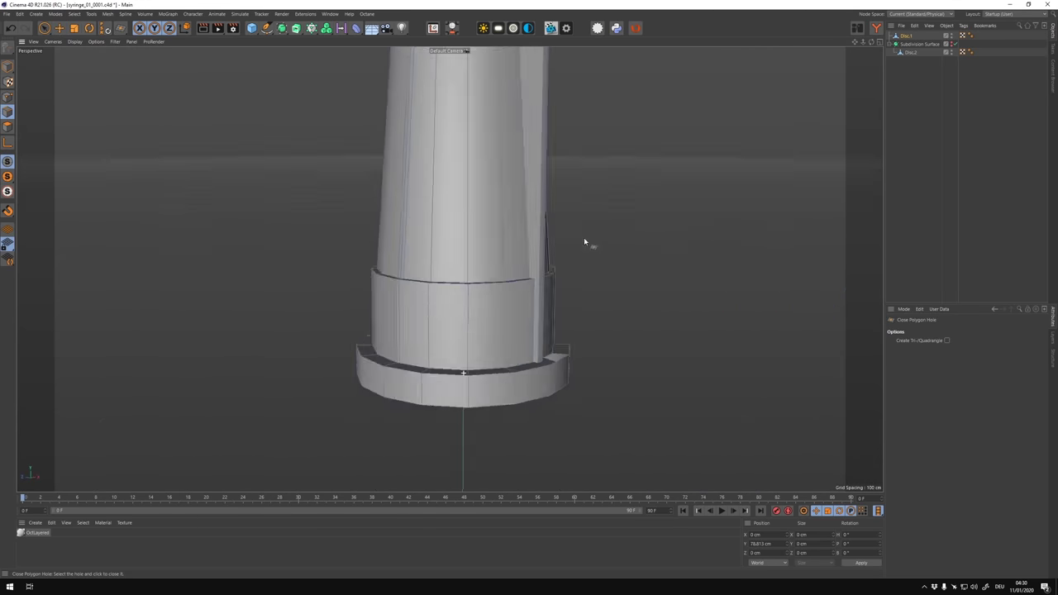
{"action": "right_click_drag", "start_coordinate": [584, 237], "coordinate": [578, 266], "text": "alt"}
{"action": "key", "text": "h"}
{"action": "scroll", "coordinate": [500, 214], "scroll_direction": "up", "scroll_amount": 5}
Fill the bounded selection on the side strip with Fill Selection.
{"action": "key", "text": "space"}
{"action": "mouse_move", "coordinate": [500, 214]}
{"action": "left_mouse_down", "text": "alt"}
{"action": "mouse_move", "coordinate": [577, 202]}
{"action": "mouse_move", "coordinate": [574, 314]}
{"action": "mouse_move", "coordinate": [378, 136]}
{"action": "left_mouse_up", "text": "alt"}
{"action": "key", "text": "u"}
{"action": "key", "text": "f"}
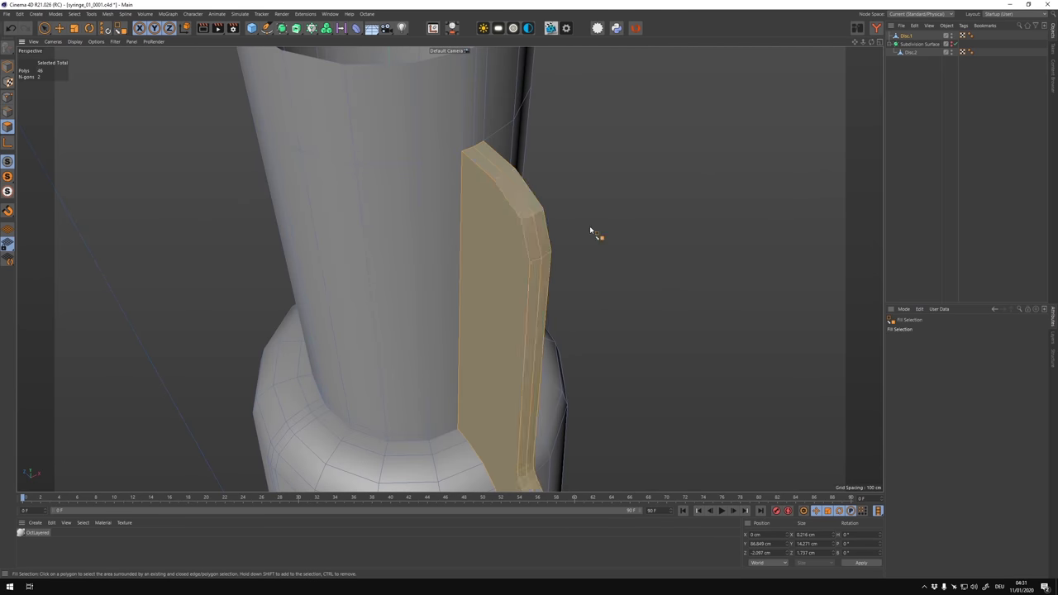
{"action": "left_click_drag", "start_coordinate": [590, 232], "coordinate": [559, 248], "text": "alt"}
{"action": "key", "text": "m"}
{"action": "left_click_drag", "start_coordinate": [353, 279], "coordinate": [567, 303], "text": "alt"}
{"action": "scroll", "coordinate": [567, 303], "scroll_direction": "down", "scroll_amount": 5}
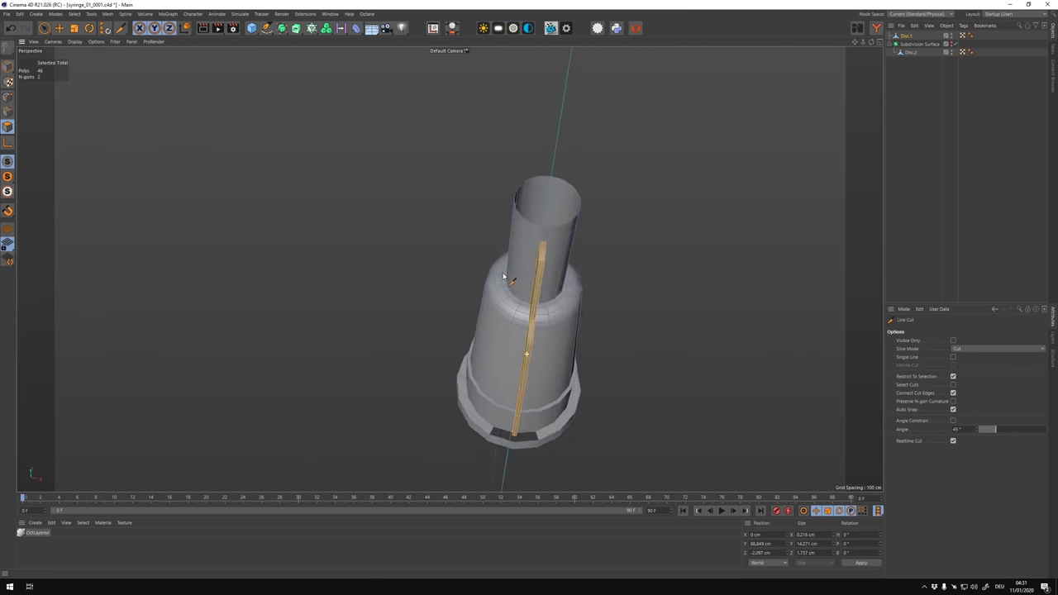
Box-select and delete the left half of the syringe mesh in the top view.
{"action": "key", "text": "F2"}
{"action": "key", "text": "0"}
{"action": "left_click_drag", "start_coordinate": [331, 77], "coordinate": [506, 435]}
{"action": "left_click_drag", "start_coordinate": [293, 80], "coordinate": [519, 470]}
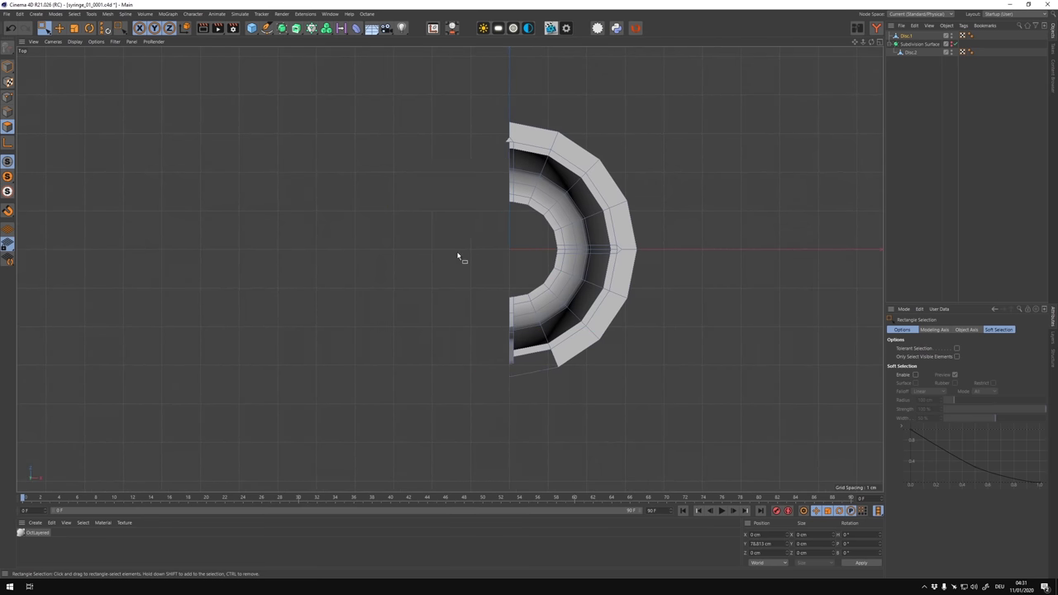
{"action": "key", "text": "Delete"}
Cut a new edge across the side strip with Line Cut.
{"action": "scroll", "coordinate": [458, 255], "scroll_direction": "up", "scroll_amount": 3}
{"action": "key", "text": "e"}
{"action": "key", "text": "F1"}
{"action": "scroll", "coordinate": [552, 385], "scroll_direction": "up", "scroll_amount": 5}
{"action": "mouse_move", "coordinate": [449, 267]}
{"action": "left_mouse_down", "text": "alt"}
{"action": "mouse_move", "coordinate": [496, 248]}
{"action": "mouse_move", "coordinate": [432, 255]}
{"action": "left_mouse_up", "text": "alt"}
{"action": "scroll", "coordinate": [496, 248], "scroll_direction": "down", "scroll_amount": 3}
{"action": "scroll", "coordinate": [533, 267], "scroll_direction": "up", "scroll_amount": 2}
{"action": "right_click", "coordinate": [432, 255]}
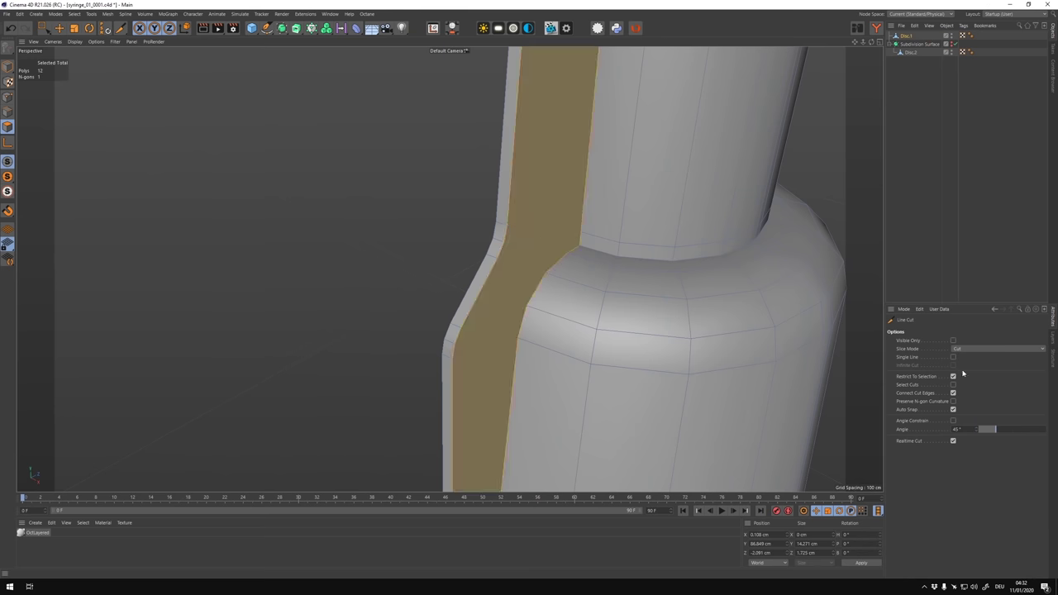
{"action": "left_click", "coordinate": [496, 261]}
{"action": "mouse_move", "coordinate": [496, 262]}
{"action": "left_mouse_down", "text": "alt"}
{"action": "mouse_move", "coordinate": [468, 275]}
{"action": "mouse_move", "coordinate": [609, 236]}
{"action": "left_mouse_up", "text": "alt"}
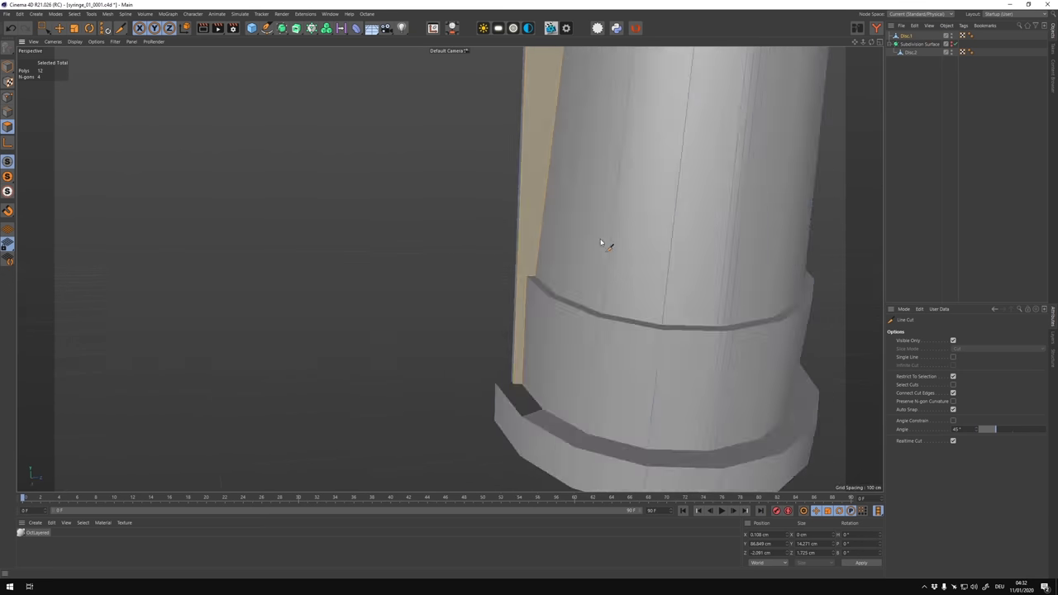
Edge-slide the strip's corner edge along the body into place.
{"action": "key", "text": "F3"}
{"action": "key", "text": "F1"}
{"action": "mouse_move", "coordinate": [465, 246]}
{"action": "left_mouse_down", "text": "alt"}
{"action": "mouse_move", "coordinate": [488, 367]}
{"action": "mouse_move", "coordinate": [538, 142]}
{"action": "mouse_move", "coordinate": [315, 322]}
{"action": "left_mouse_up", "text": "alt"}
{"action": "right_click", "coordinate": [316, 323]}
{"action": "left_click", "coordinate": [291, 393]}
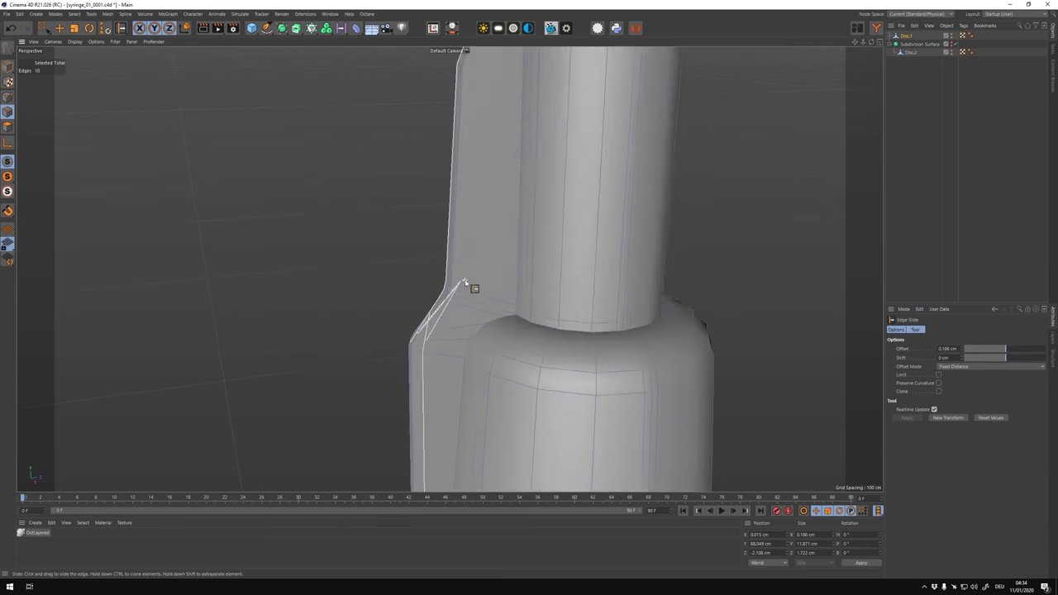
{"action": "left_click_drag", "start_coordinate": [434, 314], "coordinate": [470, 288], "text": "alt"}
{"action": "left_click_drag", "start_coordinate": [479, 336], "coordinate": [339, 236], "text": "alt"}
{"action": "scroll", "coordinate": [483, 224], "scroll_direction": "down", "scroll_amount": 5}
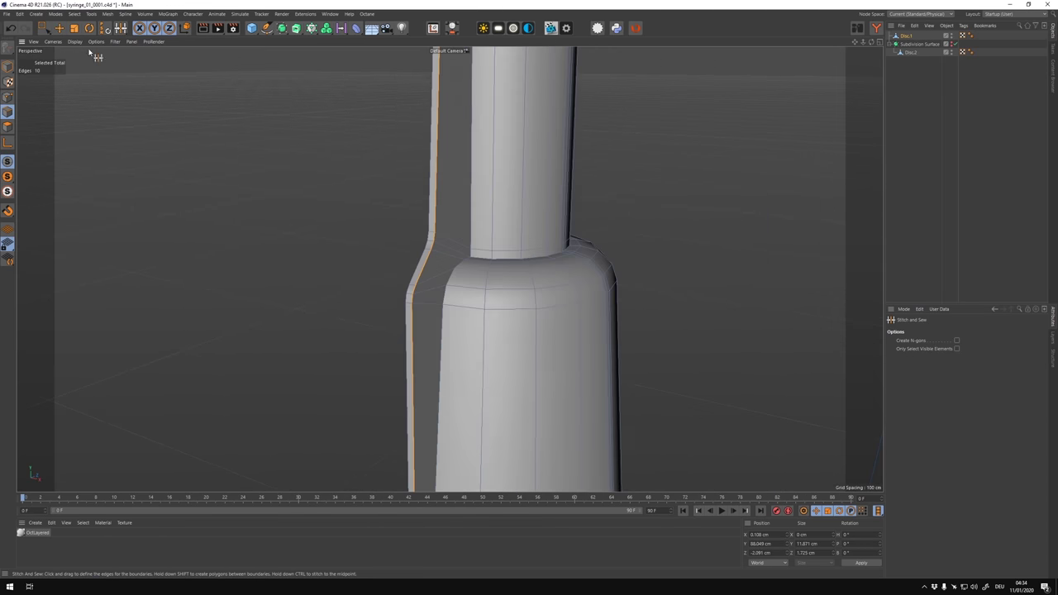
{"action": "left_click_drag", "start_coordinate": [414, 248], "coordinate": [373, 289], "text": "alt"}
Stitch and sew the strip's edge onto the syringe body.
{"action": "key", "text": "m"}
{"action": "key", "text": "o"}
{"action": "scroll", "coordinate": [395, 289], "scroll_direction": "up", "scroll_amount": 5}
{"action": "scroll", "coordinate": [430, 303], "scroll_direction": "down", "scroll_amount": 5}
{"action": "scroll", "coordinate": [430, 301], "scroll_direction": "up", "scroll_amount": 5}
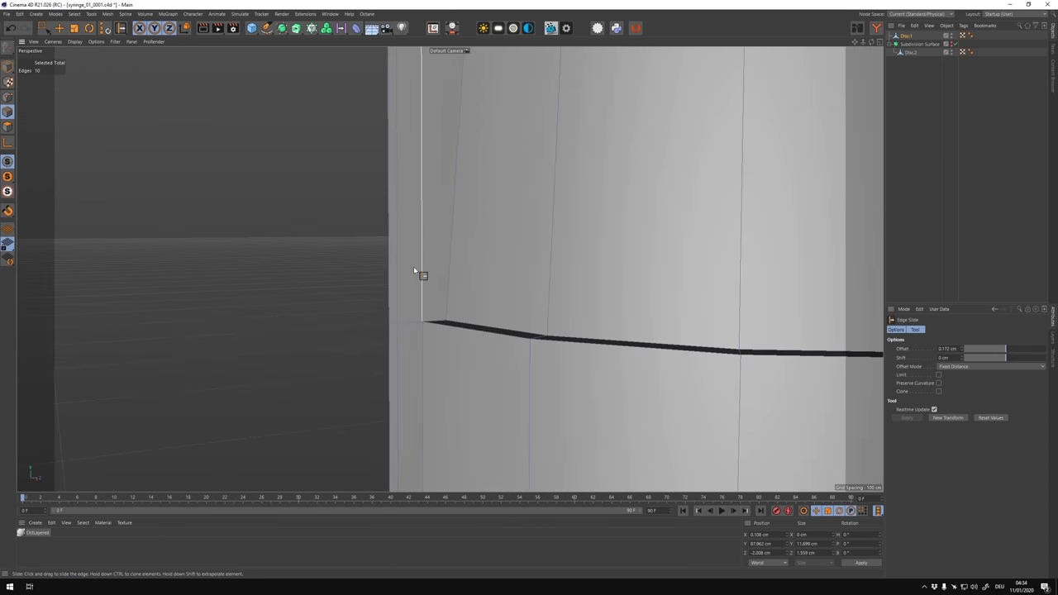
{"action": "left_click_drag", "start_coordinate": [431, 273], "coordinate": [367, 200], "text": "alt"}
{"action": "left_click", "coordinate": [130, 429]}
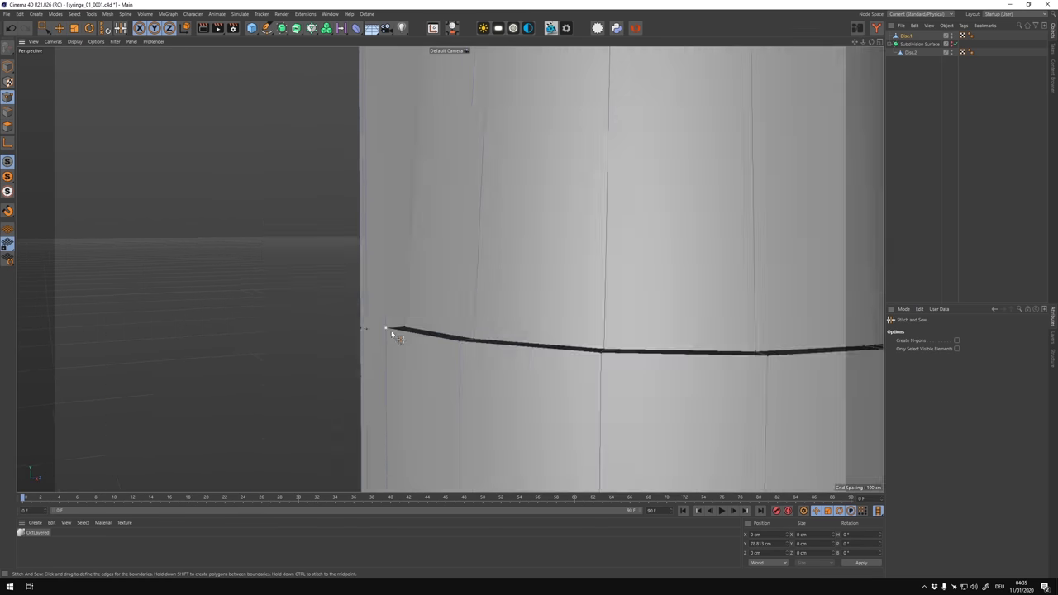
{"action": "scroll", "coordinate": [443, 314], "scroll_direction": "down", "scroll_amount": 5}
{"action": "scroll", "coordinate": [472, 330], "scroll_direction": "up", "scroll_amount": 5}
{"action": "mouse_move", "coordinate": [472, 330]}
{"action": "left_mouse_down", "text": "alt"}
{"action": "mouse_move", "coordinate": [519, 295]}
{"action": "mouse_move", "coordinate": [326, 111]}
{"action": "left_mouse_up", "text": "alt"}
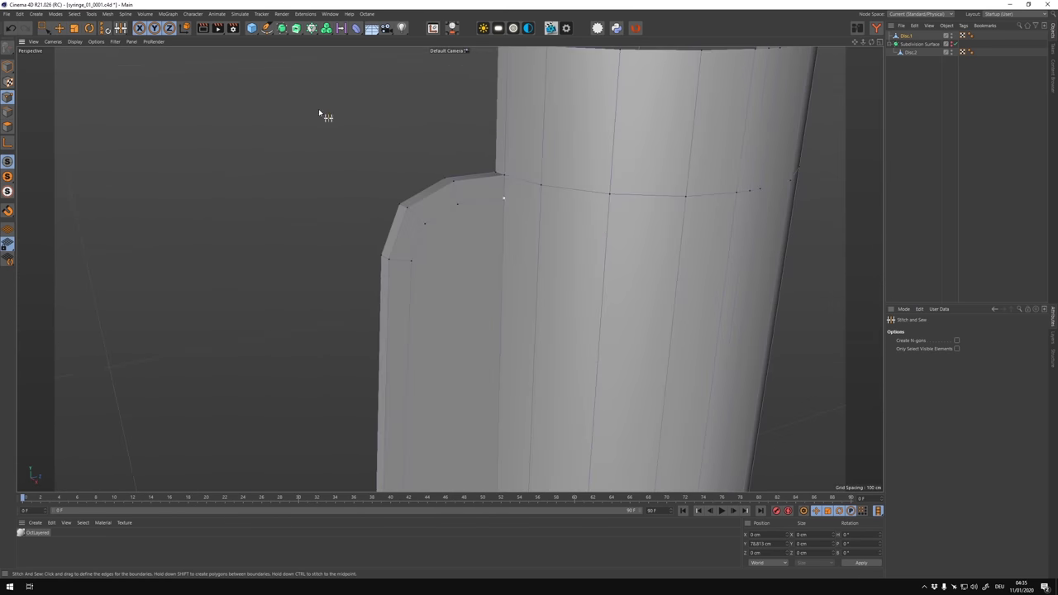
Try a Subdivision Surface on the mesh, then undo it.
{"action": "key", "text": "k"}
{"action": "key", "text": "k"}
{"action": "scroll", "coordinate": [589, 312], "scroll_direction": "down", "scroll_amount": 3}
{"action": "scroll", "coordinate": [590, 309], "scroll_direction": "up", "scroll_amount": 3}
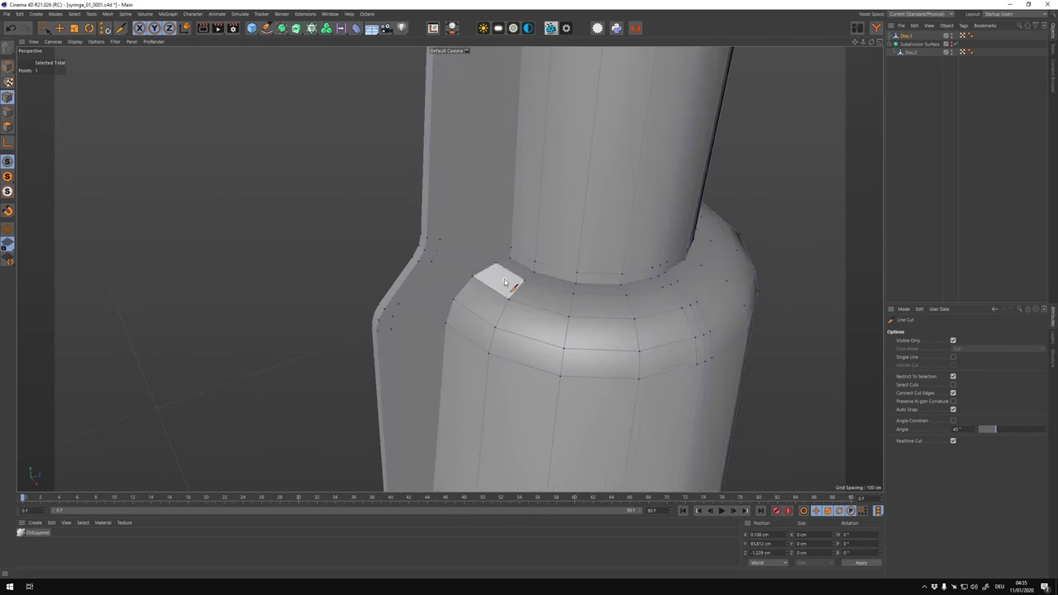
{"action": "left_click", "coordinate": [282, 28], "text": "alt"}
{"action": "key", "text": "ctrl+z"}
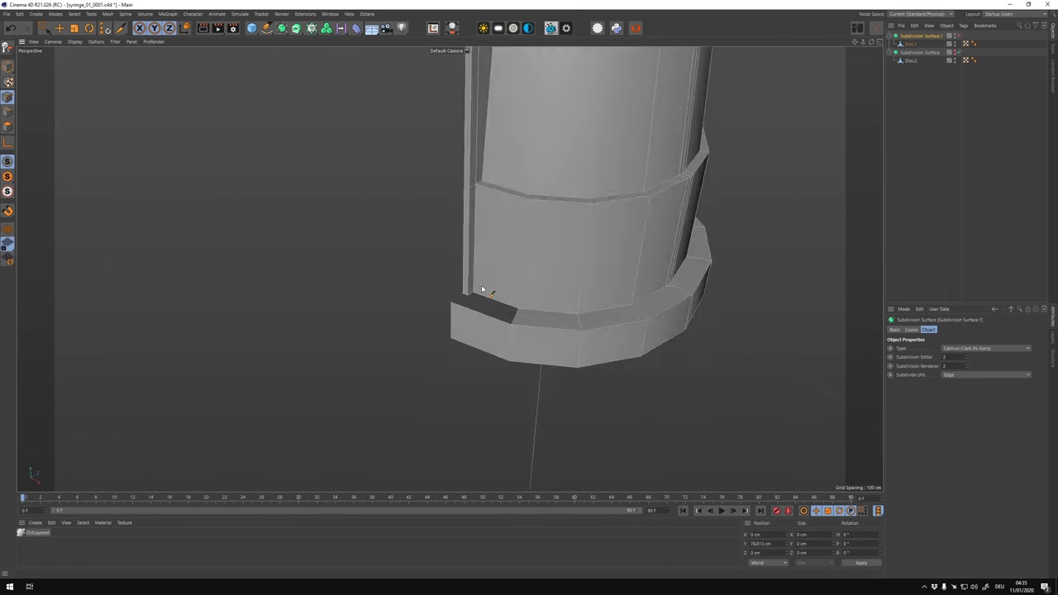
{"action": "scroll", "coordinate": [630, 224], "scroll_direction": "down", "scroll_amount": 5}
Select Disc.1 and mirror it with a ZY Symmetry object.
{"action": "left_click", "coordinate": [629, 224]}
{"action": "scroll", "coordinate": [630, 224], "scroll_direction": "up", "scroll_amount": 5}
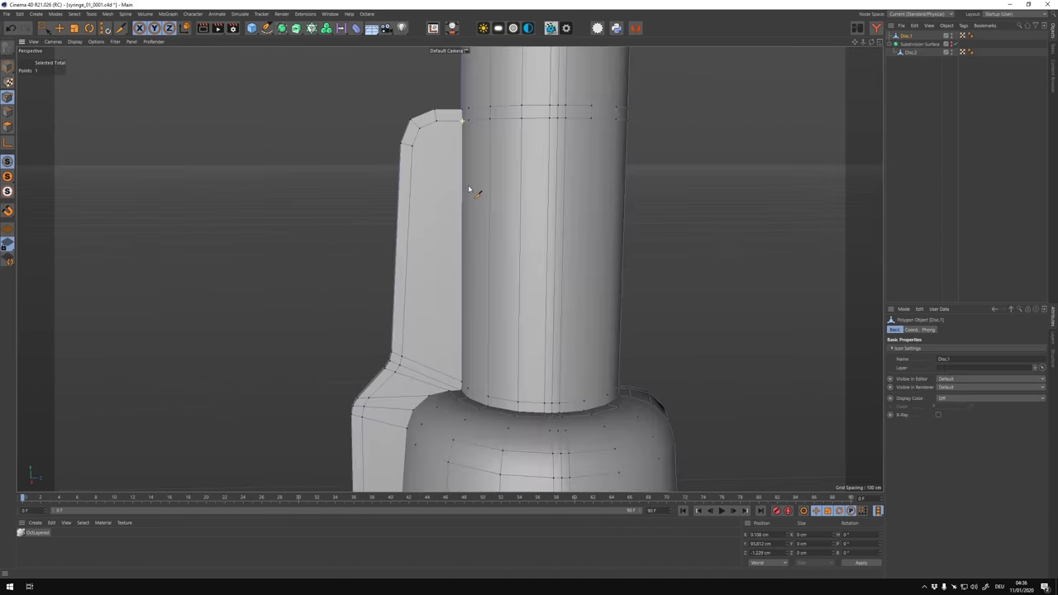
{"action": "key", "text": "F3"}
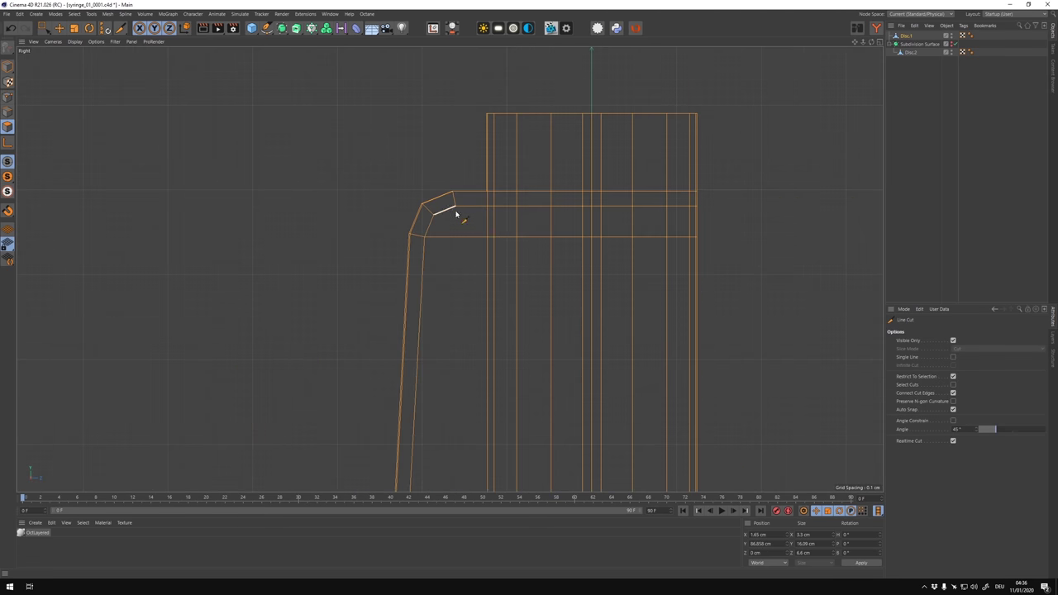
{"action": "key", "text": "F1"}
{"action": "mouse_move", "coordinate": [355, 289]}
{"action": "left_mouse_down", "text": "alt"}
{"action": "mouse_move", "coordinate": [557, 307]}
{"action": "mouse_move", "coordinate": [507, 262]}
{"action": "left_mouse_up", "text": "alt"}
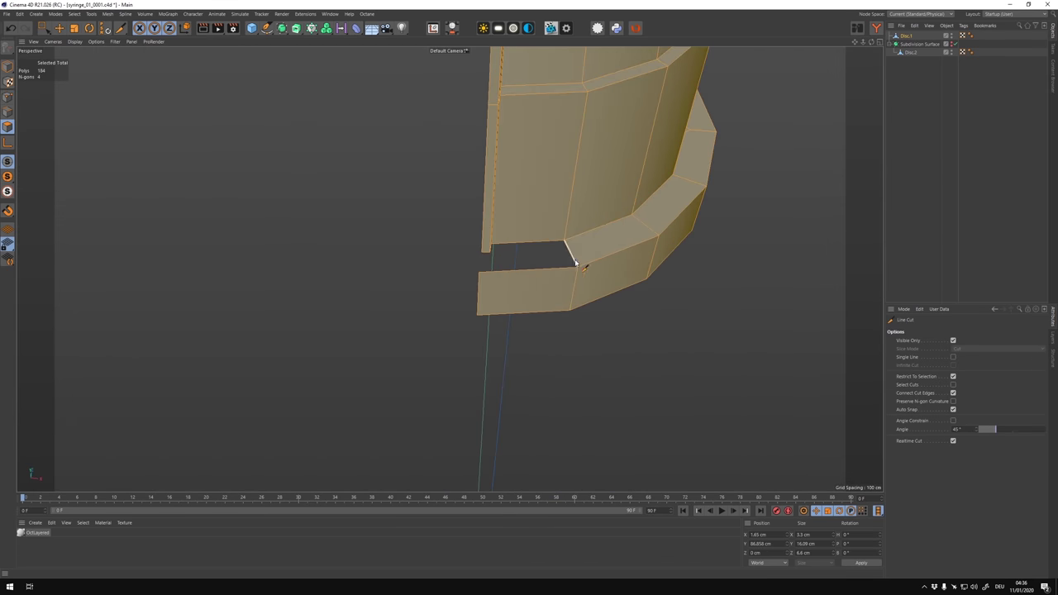
{"action": "left_click", "coordinate": [296, 29]}
{"action": "left_click", "coordinate": [488, 89], "text": "alt"}
{"action": "scroll", "coordinate": [514, 216], "scroll_direction": "down", "scroll_amount": 5}
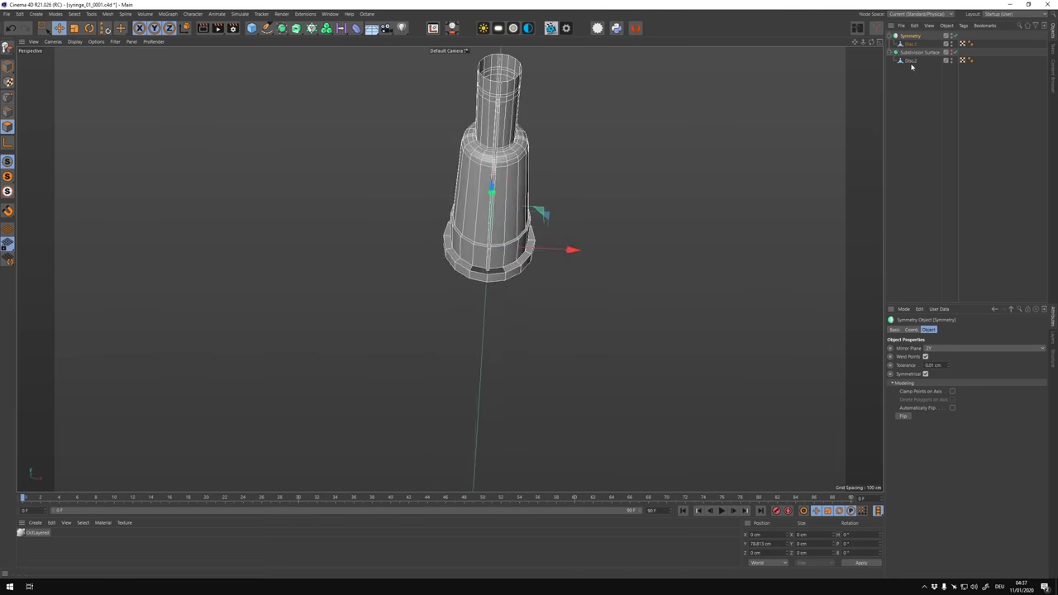
In Disc.1, loop-select the two base-step ring edges and bevel them into tight double loops.
{"action": "left_click", "coordinate": [910, 44]}
{"action": "scroll", "coordinate": [441, 236], "scroll_direction": "up", "scroll_amount": 5}
{"action": "scroll", "coordinate": [483, 253], "scroll_direction": "up", "scroll_amount": 5}
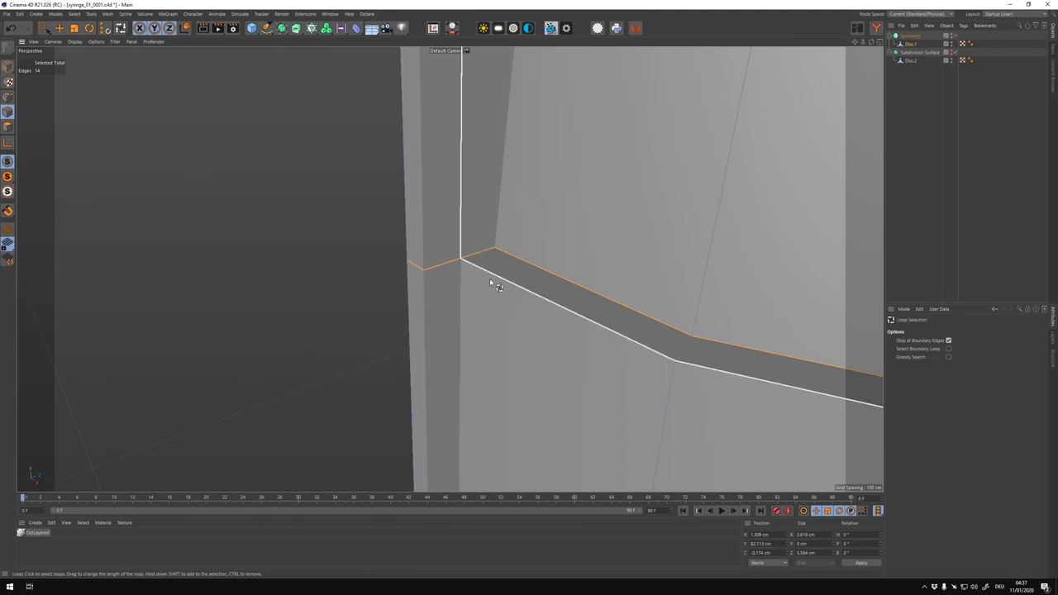
{"action": "left_click", "coordinate": [489, 283], "text": "shift"}
{"action": "scroll", "coordinate": [495, 293], "scroll_direction": "down", "scroll_amount": 5}
{"action": "scroll", "coordinate": [504, 298], "scroll_direction": "down", "scroll_amount": 3}
{"action": "scroll", "coordinate": [482, 237], "scroll_direction": "up", "scroll_amount": 4}
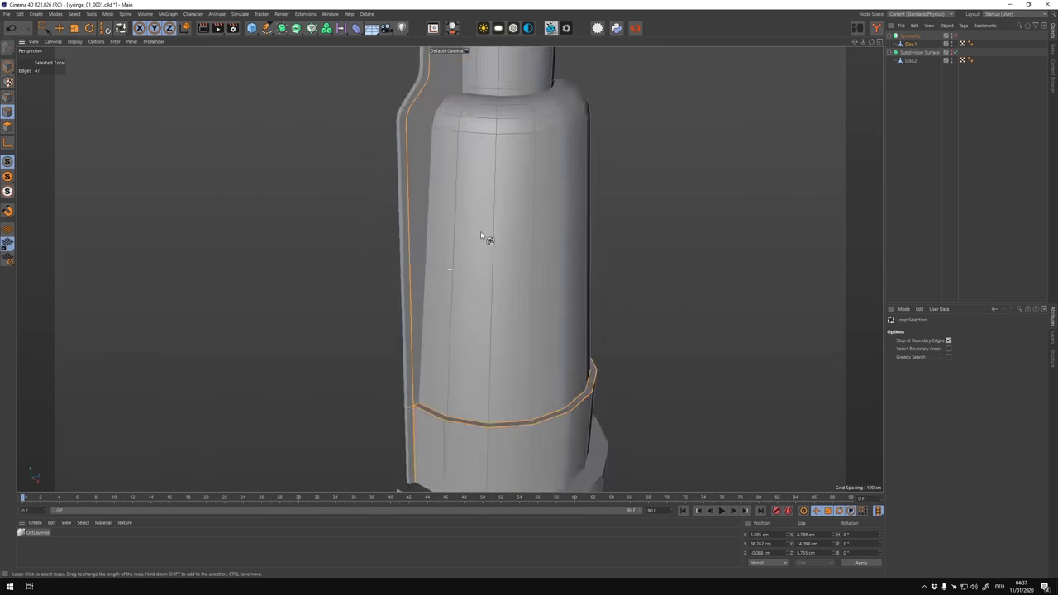
{"action": "scroll", "coordinate": [482, 237], "scroll_direction": "down", "scroll_amount": 4}
{"action": "left_click", "coordinate": [482, 237], "text": "shift"}
{"action": "scroll", "coordinate": [533, 295], "scroll_direction": "up", "scroll_amount": 5}
{"action": "scroll", "coordinate": [495, 259], "scroll_direction": "down", "scroll_amount": 4}
{"action": "scroll", "coordinate": [432, 256], "scroll_direction": "up", "scroll_amount": 5}
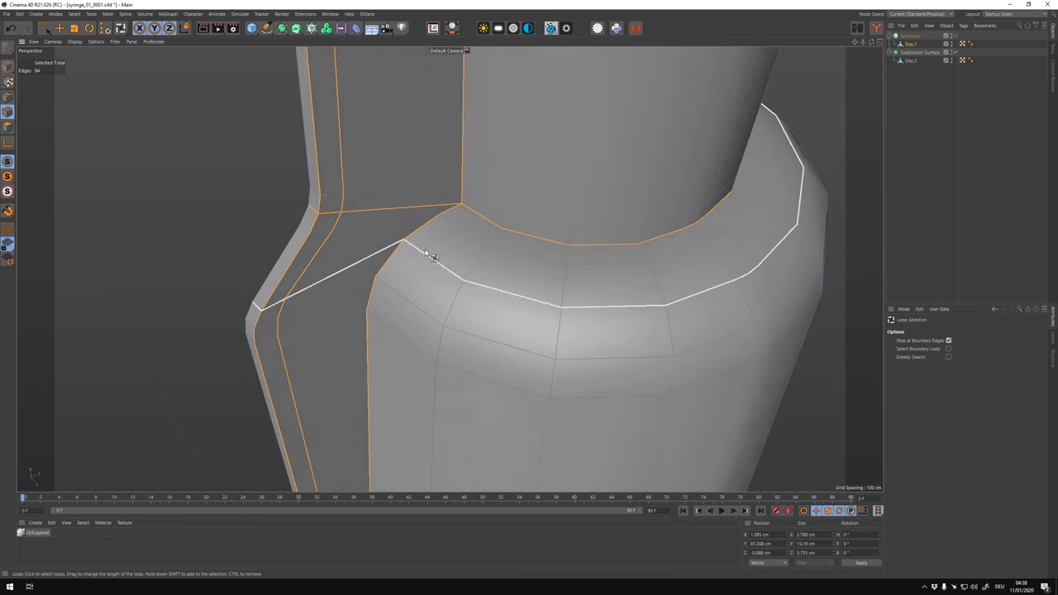
{"action": "key", "text": "m"}
{"action": "key", "text": "s"}
{"action": "scroll", "coordinate": [432, 256], "scroll_direction": "down", "scroll_amount": 3}
{"action": "scroll", "coordinate": [432, 331], "scroll_direction": "down", "scroll_amount": 3}
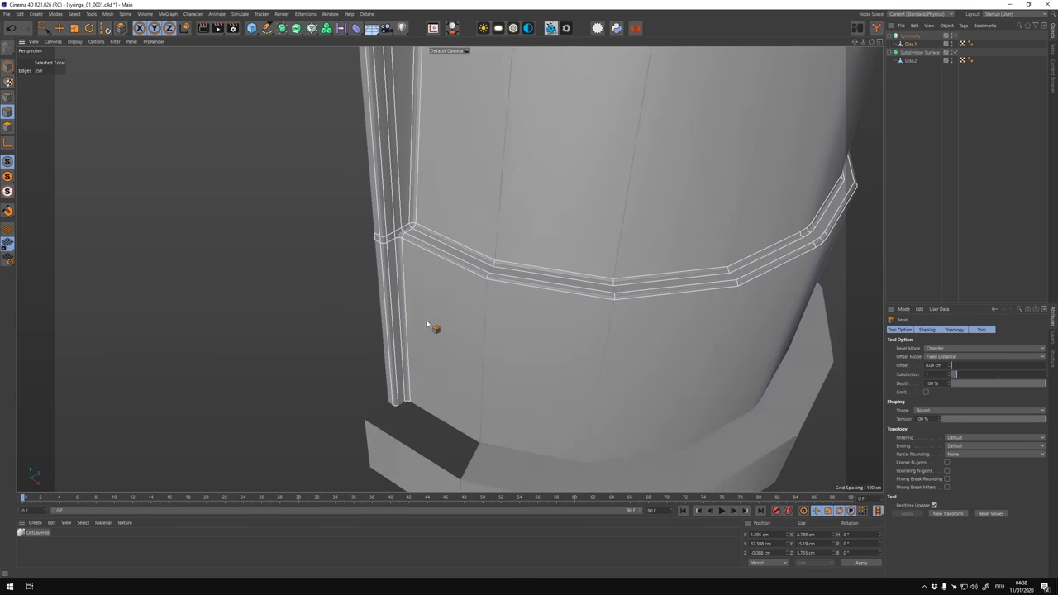
{"action": "left_click_drag", "start_coordinate": [433, 330], "coordinate": [404, 295], "text": "alt"}
{"action": "scroll", "coordinate": [405, 295], "scroll_direction": "down", "scroll_amount": 3}
Switch the viewport to smooth shaded display and undo the added subdivision wrapper.
{"action": "left_click", "coordinate": [74, 41]}
{"action": "left_click", "coordinate": [82, 55]}
{"action": "scroll", "coordinate": [433, 162], "scroll_direction": "down", "scroll_amount": 2}
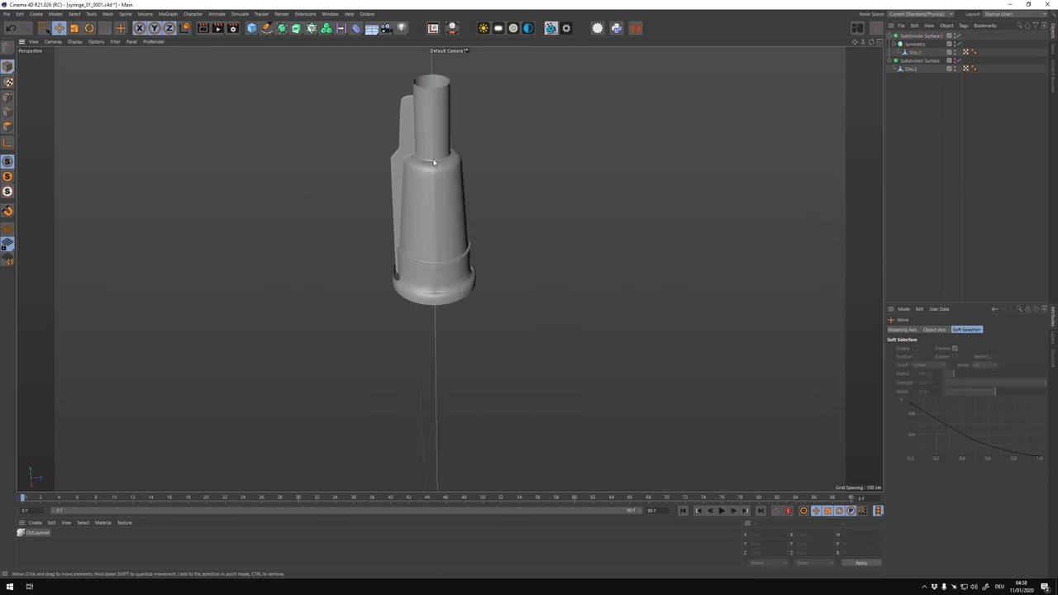
{"action": "key", "text": "ctrl+z"}
{"action": "scroll", "coordinate": [433, 139], "scroll_direction": "up", "scroll_amount": 5}
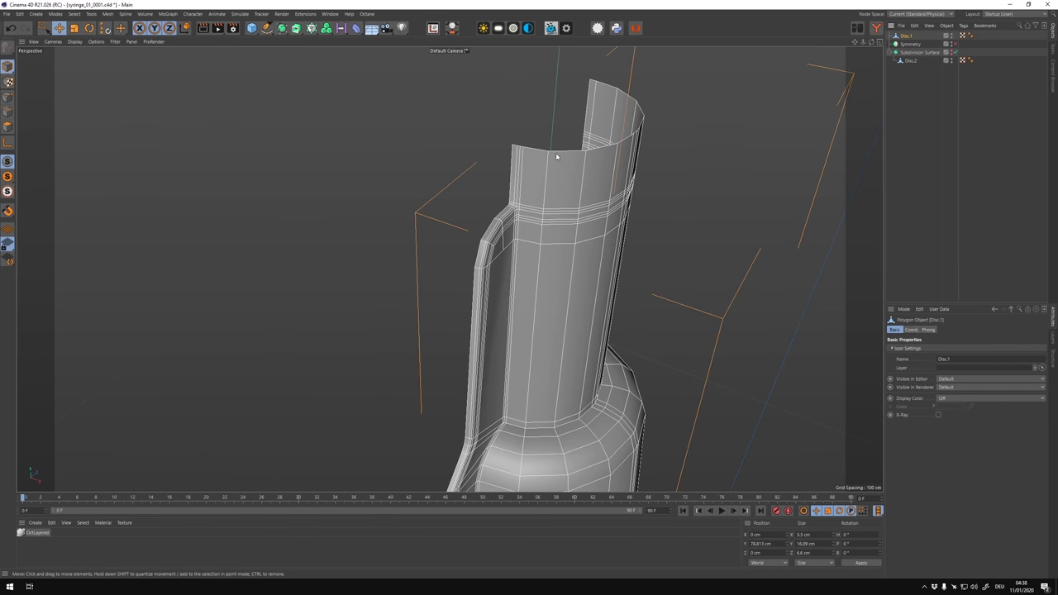
{"action": "scroll", "coordinate": [508, 111], "scroll_direction": "down", "scroll_amount": 3}
In Right view, line-cut across the fin and slide the new point closer along its edge.
{"action": "left_click_drag", "start_coordinate": [507, 111], "coordinate": [479, 205], "text": "alt"}
{"action": "scroll", "coordinate": [441, 256], "scroll_direction": "up", "scroll_amount": 3}
{"action": "mouse_move", "coordinate": [441, 255]}
{"action": "left_mouse_down", "text": "alt"}
{"action": "mouse_move", "coordinate": [360, 297]}
{"action": "mouse_move", "coordinate": [233, 260]}
{"action": "left_mouse_up", "text": "alt"}
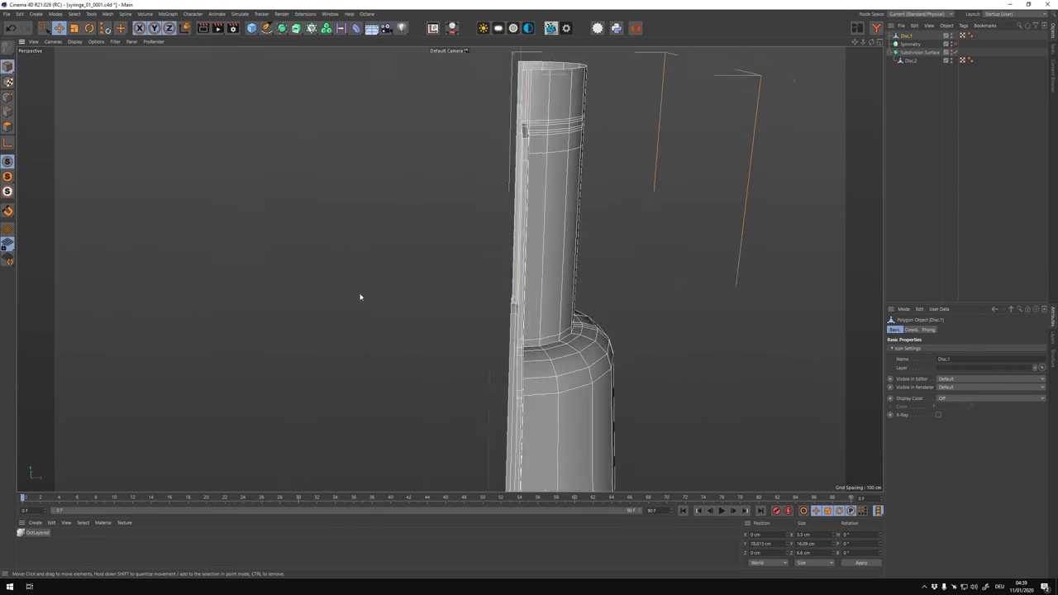
{"action": "key", "text": "F3"}
{"action": "key", "text": "k"}
{"action": "key", "text": "k"}
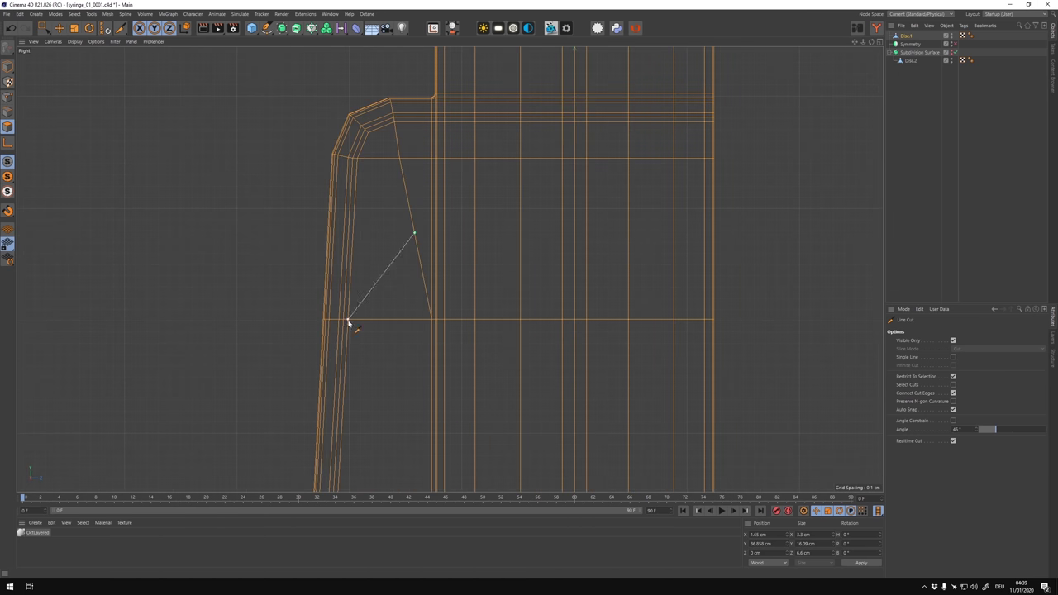
{"action": "key", "text": "F1"}
{"action": "key", "text": "e"}
{"action": "right_click", "coordinate": [253, 159]}
{"action": "left_click_drag", "start_coordinate": [487, 199], "coordinate": [413, 229]}
{"action": "scroll", "coordinate": [413, 229], "scroll_direction": "up", "scroll_amount": 3}
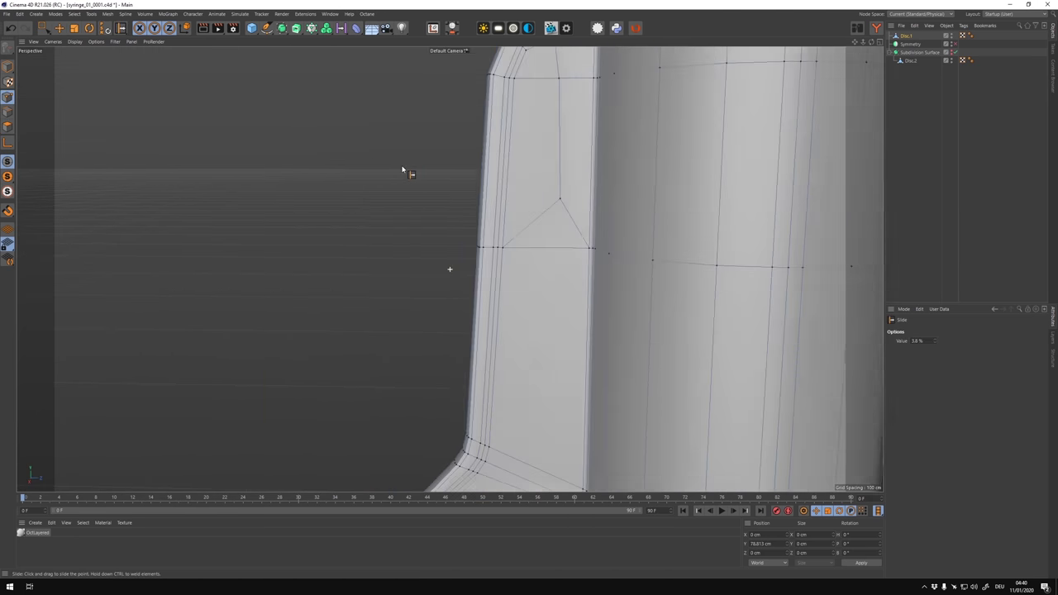
Select the fin's outline edge loops and inspect them in the enlarged side view.
{"action": "key", "text": "n"}
{"action": "scroll", "coordinate": [516, 279], "scroll_direction": "down", "scroll_amount": 5}
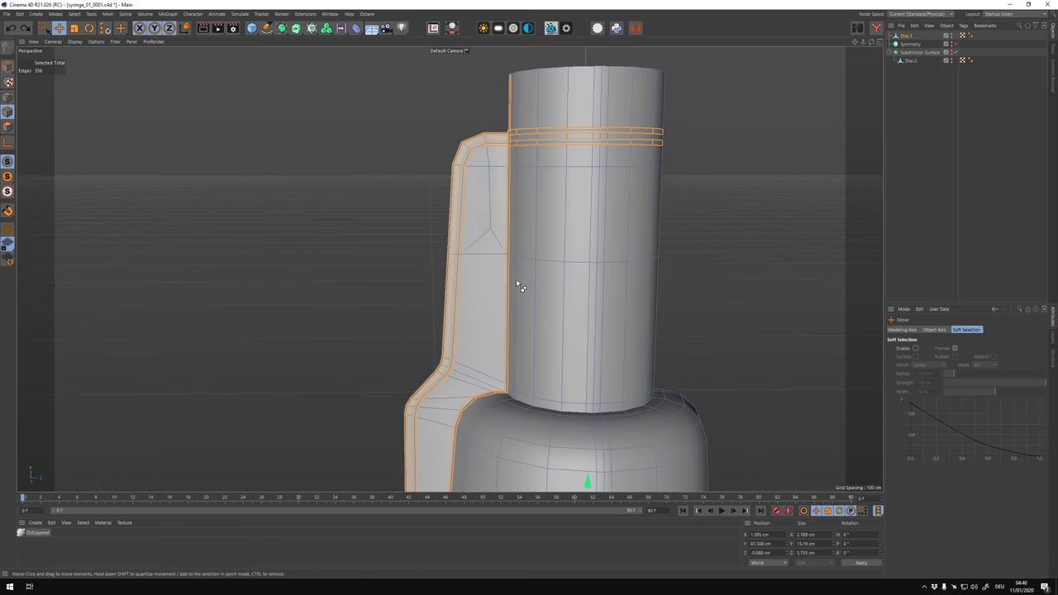
{"action": "left_click_drag", "start_coordinate": [515, 279], "coordinate": [479, 255], "text": "alt"}
{"action": "scroll", "coordinate": [639, 210], "scroll_direction": "up", "scroll_amount": 1}
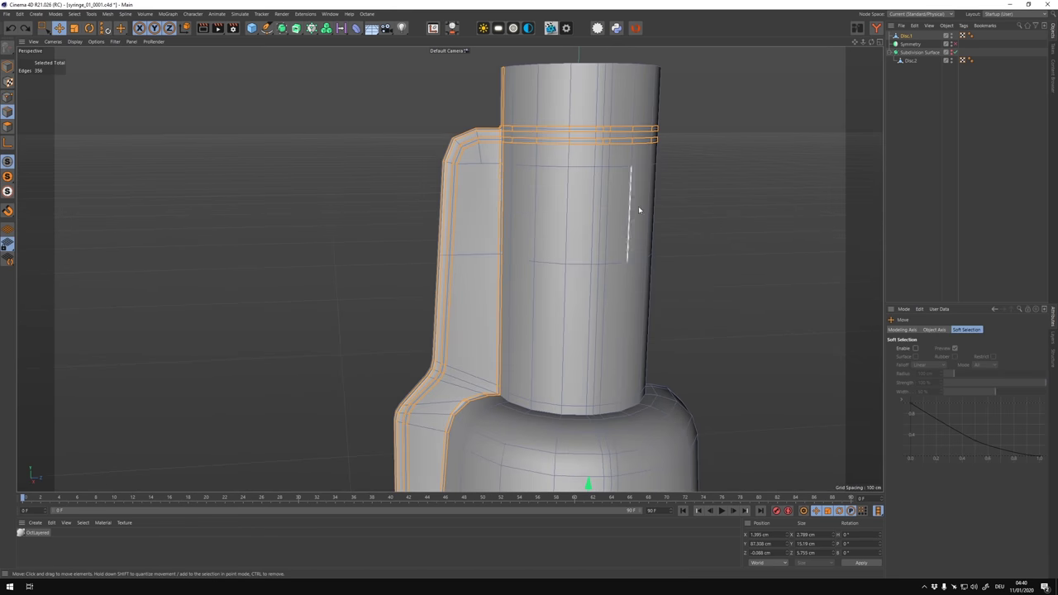
{"action": "middle_click", "coordinate": [733, 199]}
{"action": "middle_click", "coordinate": [358, 354]}
Cut additional lines across the mesh in side view, then inspect the syringe base.
{"action": "key", "text": "k"}
{"action": "key", "text": "k"}
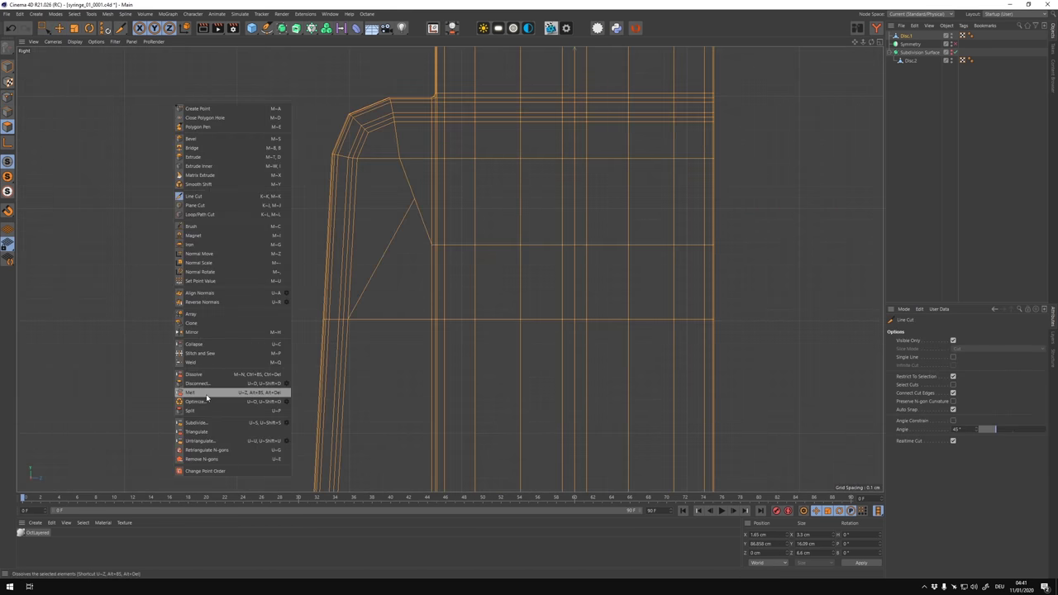
{"action": "middle_click", "coordinate": [393, 244]}
{"action": "middle_click", "coordinate": [213, 190]}
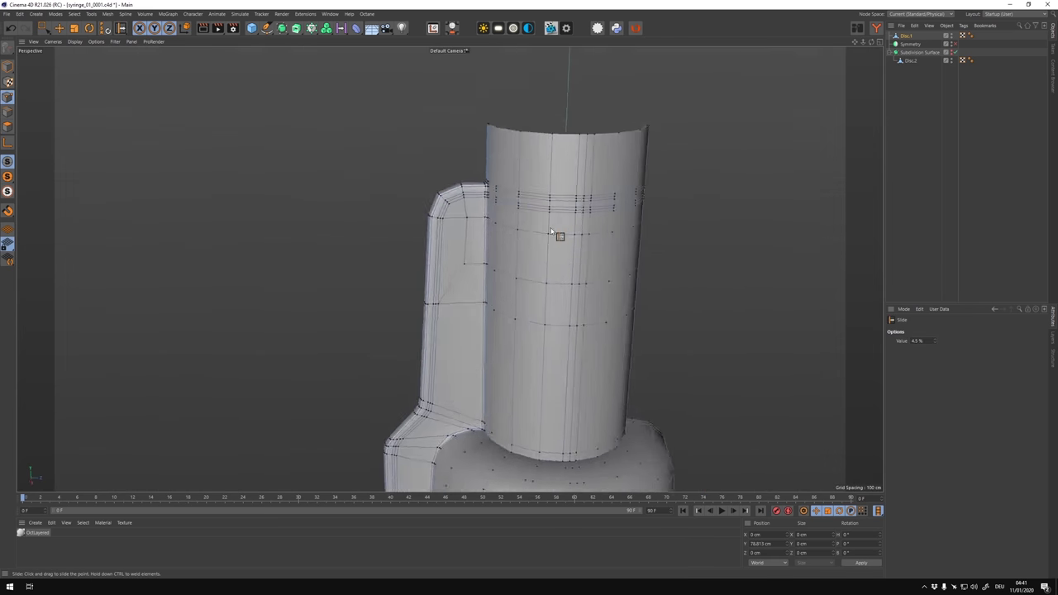
{"action": "left_click_drag", "start_coordinate": [559, 237], "coordinate": [129, 116], "text": "alt"}
{"action": "key", "text": "e"}
{"action": "scroll", "coordinate": [447, 306], "scroll_direction": "up", "scroll_amount": 5}
{"action": "left_click_drag", "start_coordinate": [463, 366], "coordinate": [463, 372], "text": "alt"}
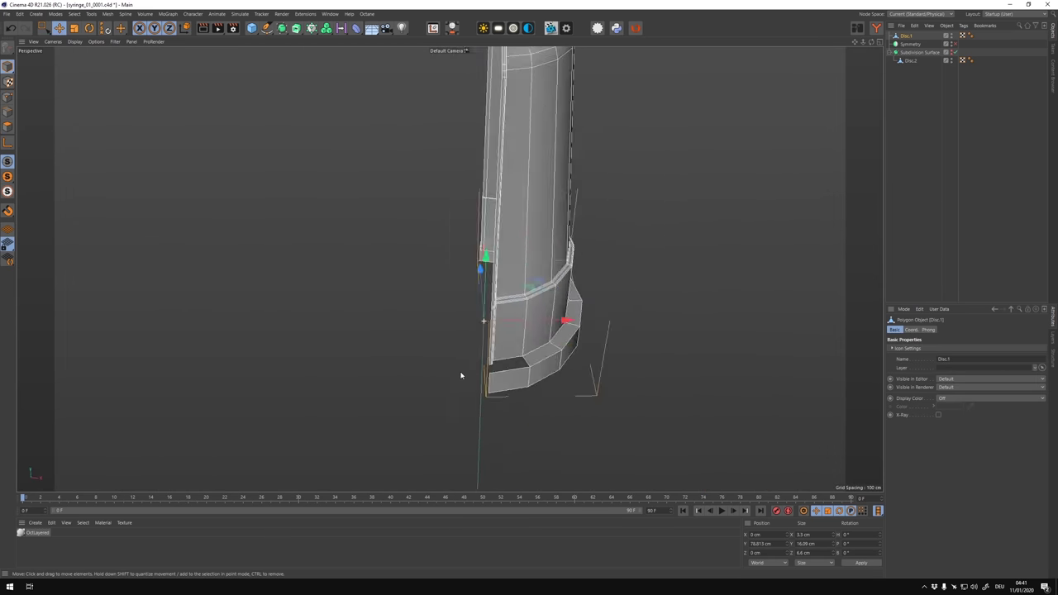
{"action": "scroll", "coordinate": [507, 364], "scroll_direction": "up", "scroll_amount": 3}
{"action": "scroll", "coordinate": [475, 449], "scroll_direction": "down", "scroll_amount": 3}
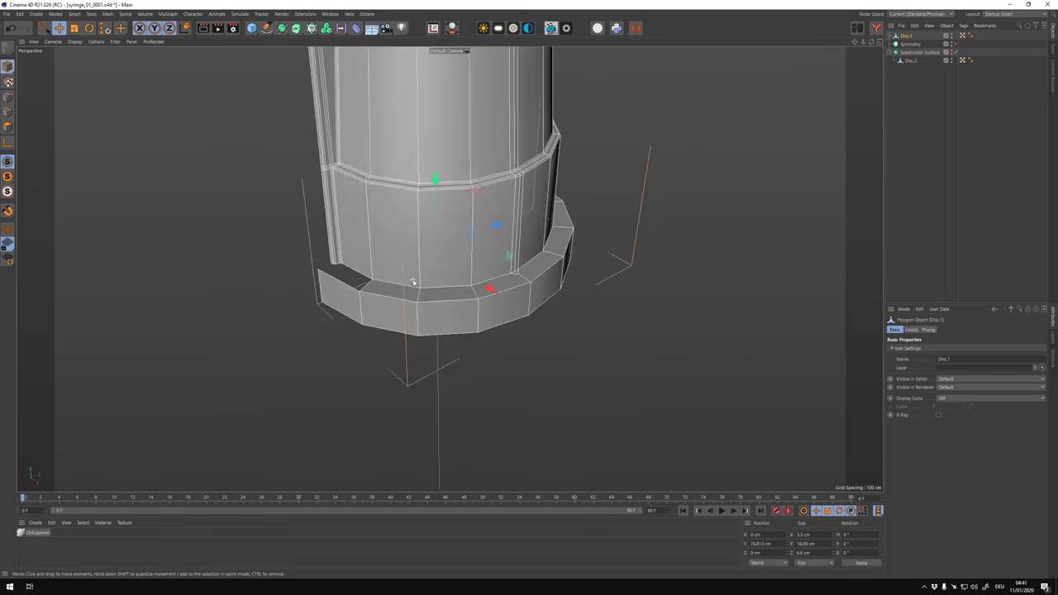
{"action": "left_click_drag", "start_coordinate": [193, 160], "coordinate": [455, 187], "text": "alt"}
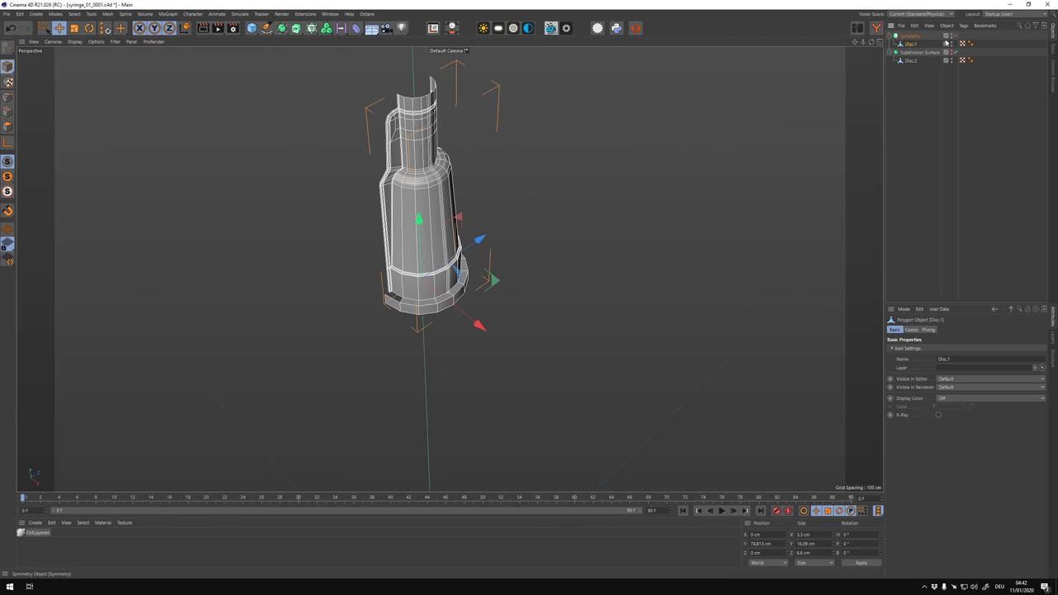
Parent the Symmetry object under a new Subdivision Surface.
{"action": "left_click", "coordinate": [917, 35]}
{"action": "mouse_move", "coordinate": [524, 137]}
{"action": "left_mouse_down", "text": "alt"}
{"action": "mouse_move", "coordinate": [612, 210]}
{"action": "mouse_move", "coordinate": [592, 260]}
{"action": "mouse_move", "coordinate": [601, 219]}
{"action": "left_mouse_up", "text": "alt"}
{"action": "left_click", "coordinate": [281, 28], "text": "alt"}
Select the Disc.1 mesh and add more base edges to the loop selection.
{"action": "left_click", "coordinate": [915, 51]}
{"action": "left_click_drag", "start_coordinate": [628, 165], "coordinate": [601, 187], "text": "alt"}
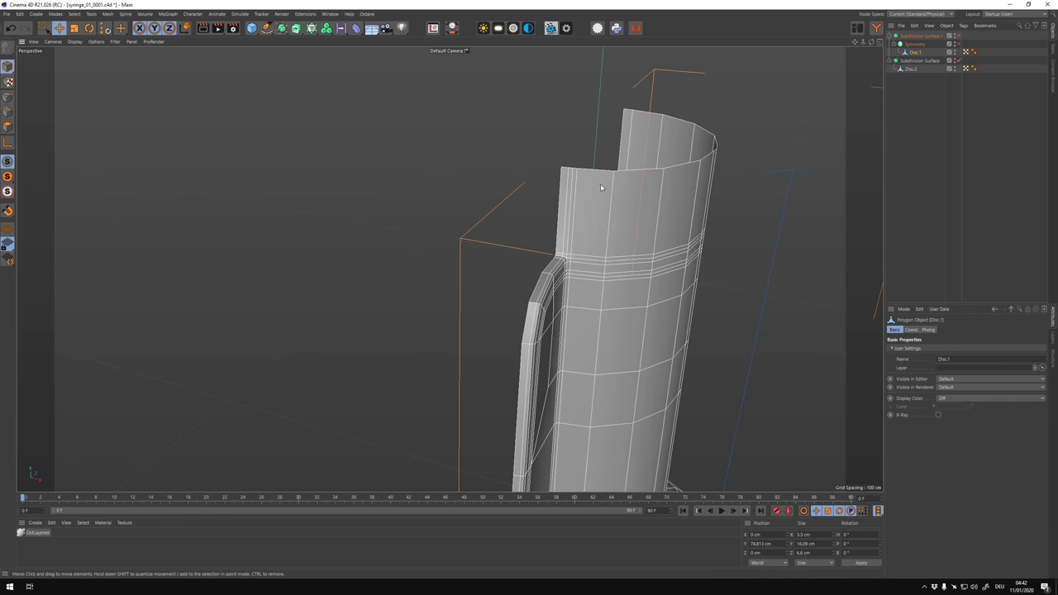
{"action": "left_click_drag", "start_coordinate": [456, 191], "coordinate": [501, 307], "text": "alt"}
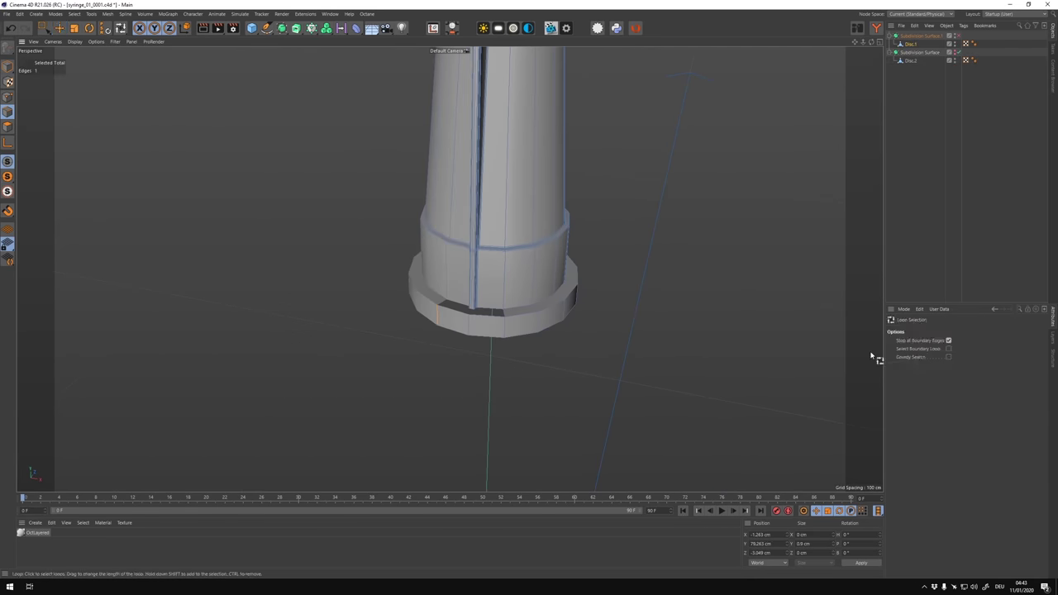
{"action": "left_click", "coordinate": [506, 317], "text": "shift"}
{"action": "scroll", "coordinate": [499, 305], "scroll_direction": "down", "scroll_amount": 5}
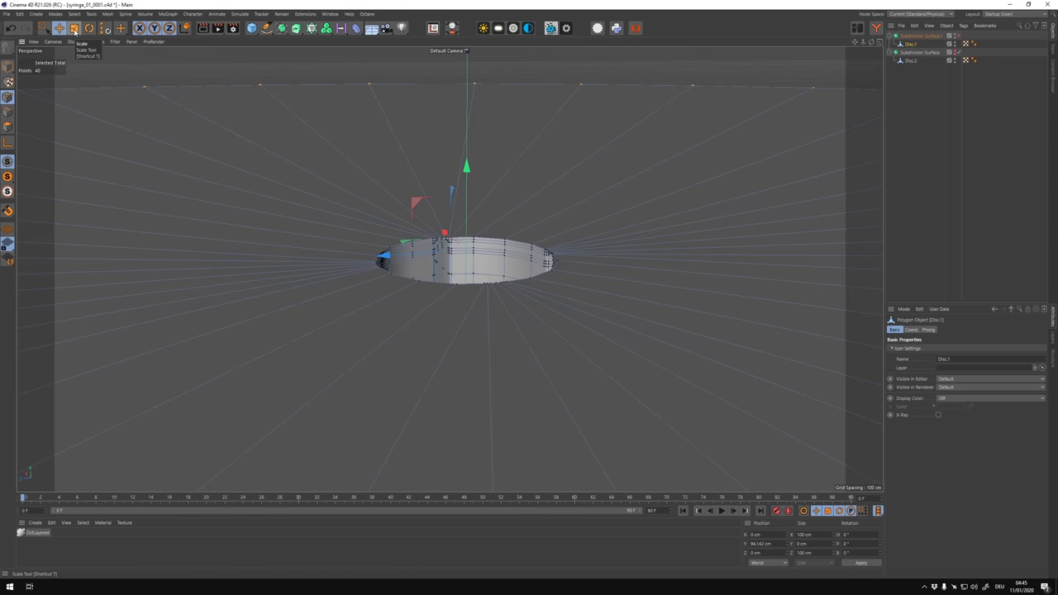
Undo the flared rim back to a straight cylinder and return to the Move tool.
{"action": "key", "text": "ctrl+z"}
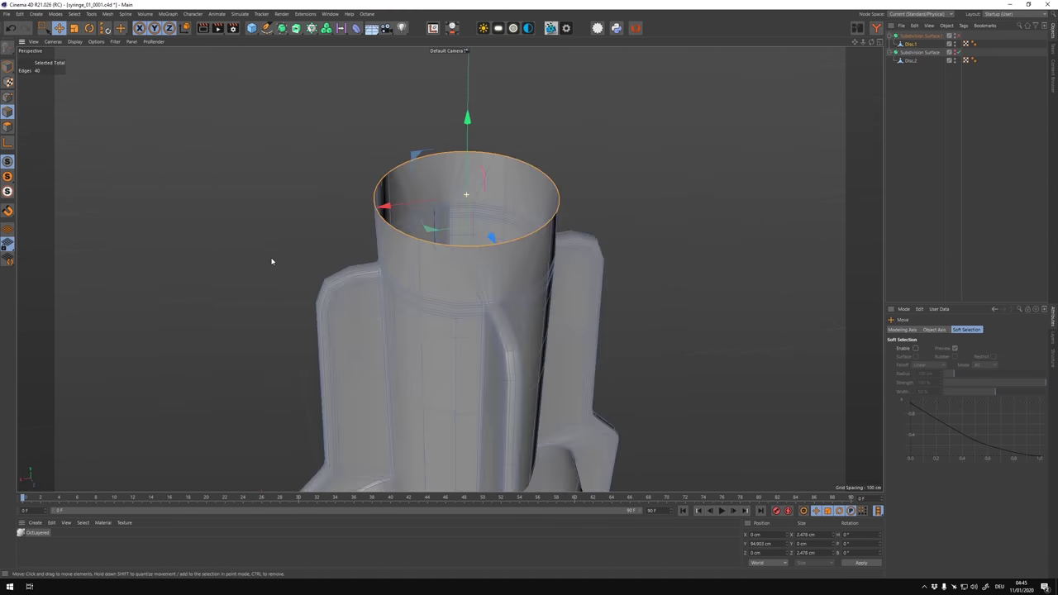
{"action": "left_click_drag", "start_coordinate": [590, 234], "coordinate": [546, 339], "text": "alt"}
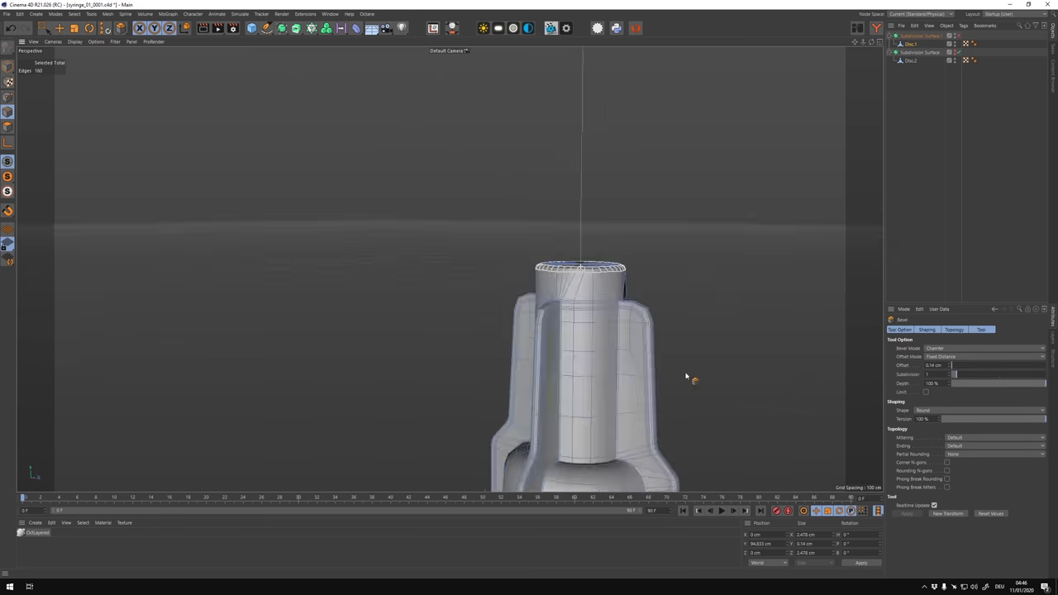
{"action": "left_click", "coordinate": [60, 29]}
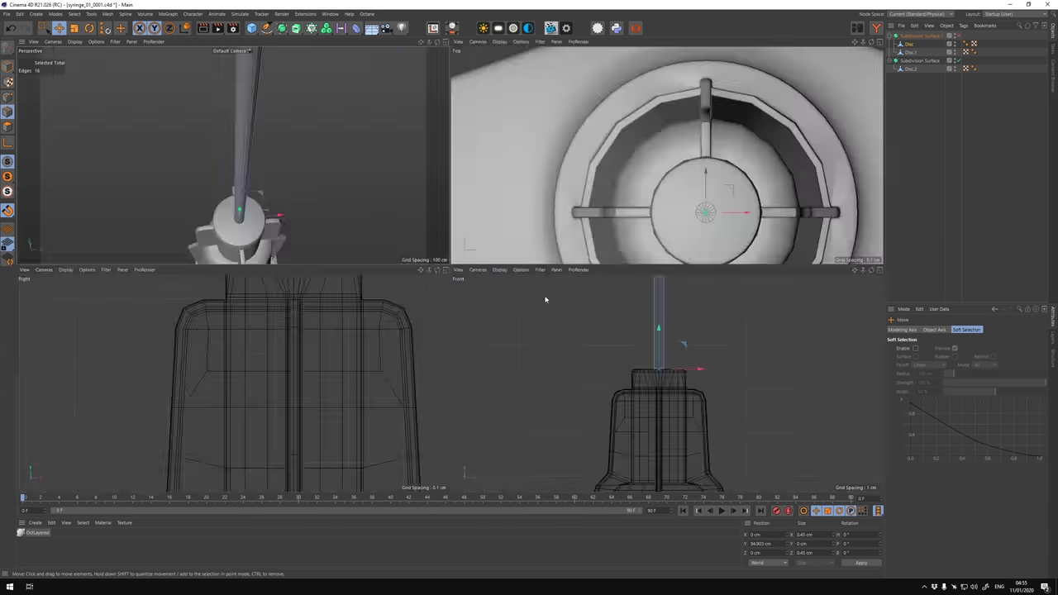
Extrude the needle polygons at -0.1 cm and move the needle onto the tip in Front view.
{"action": "right_click", "coordinate": [487, 290]}
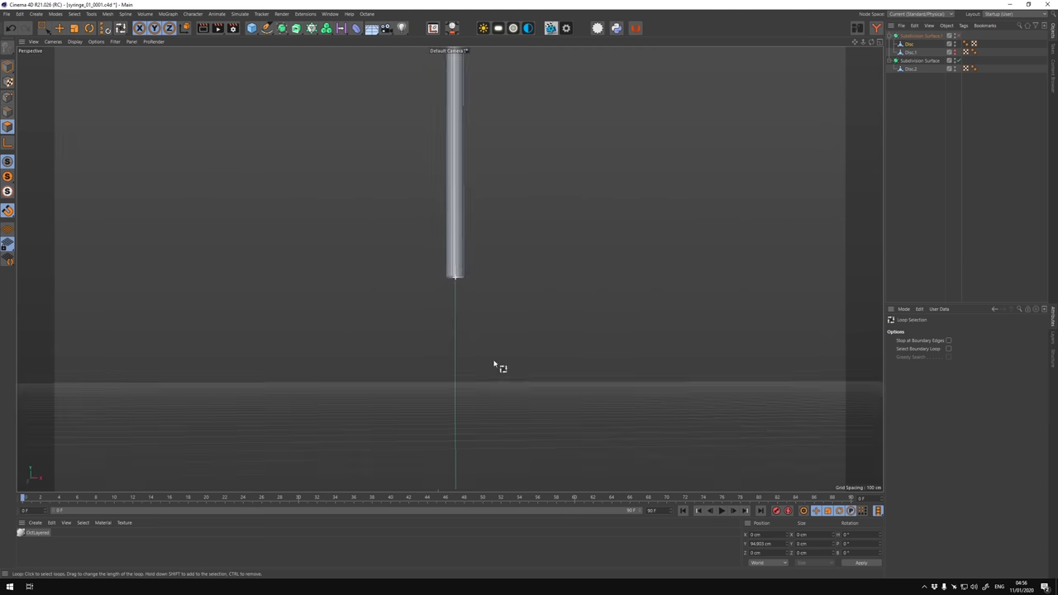
{"action": "right_click", "coordinate": [494, 364]}
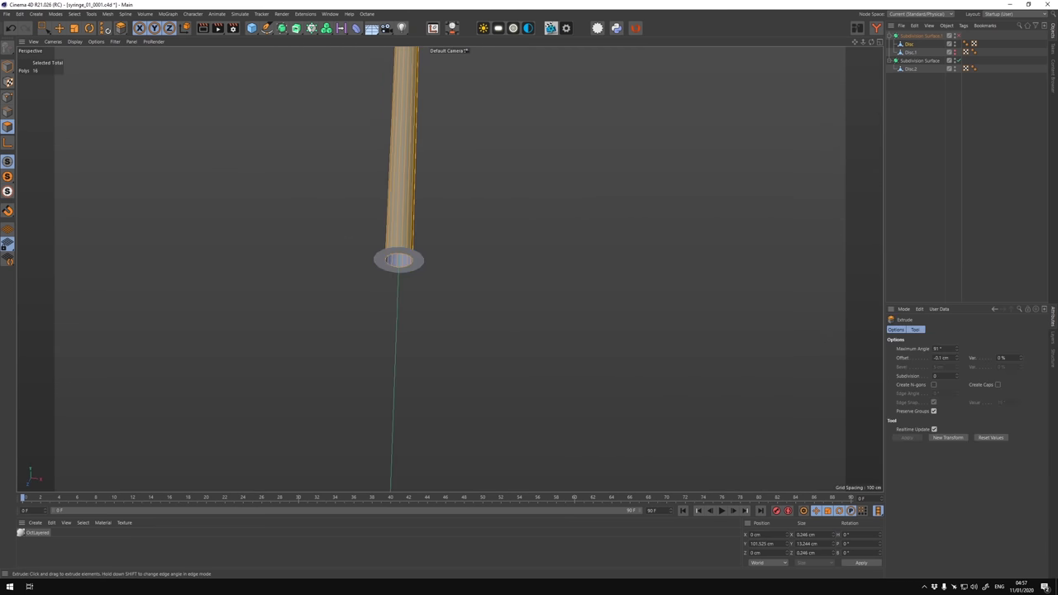
{"action": "key", "text": "F4"}
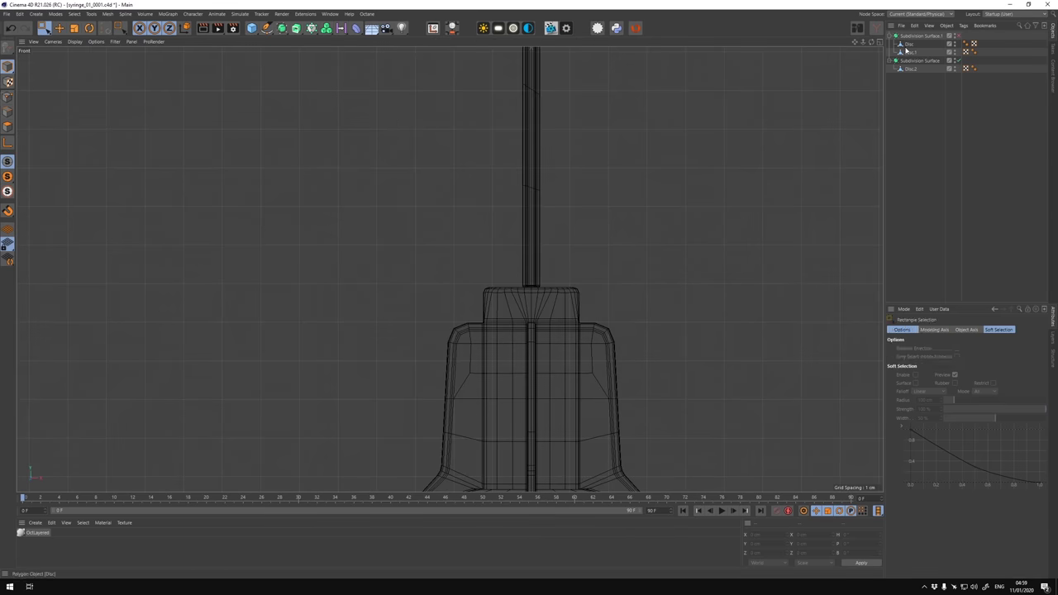
{"action": "left_click_drag", "start_coordinate": [444, 243], "coordinate": [642, 355]}
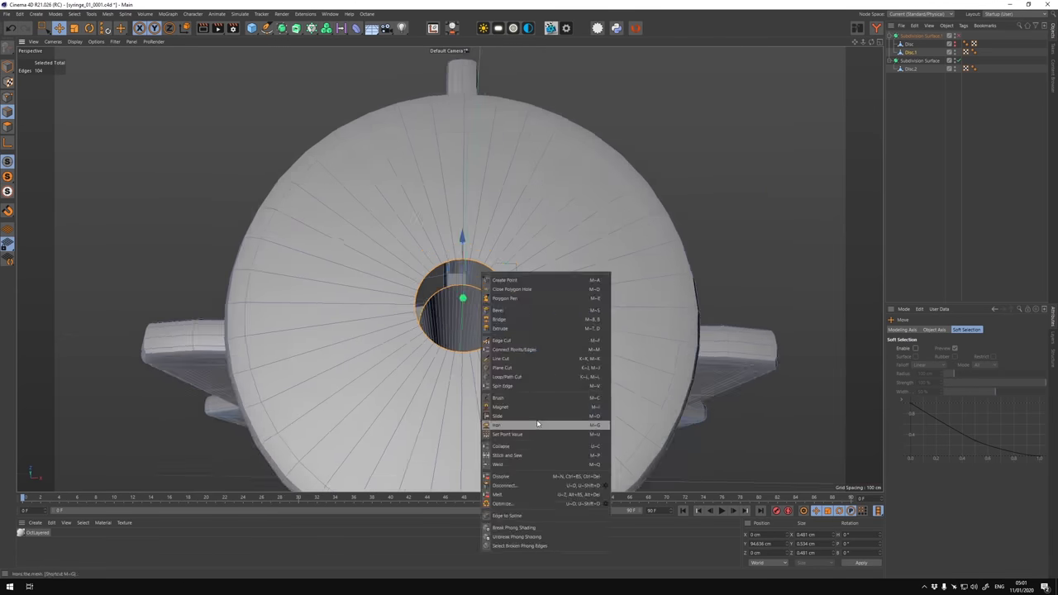
Sew the cylinder's edge loops together and add a support loop cut near its top.
{"action": "scroll", "coordinate": [459, 235], "scroll_direction": "down", "scroll_amount": 5}
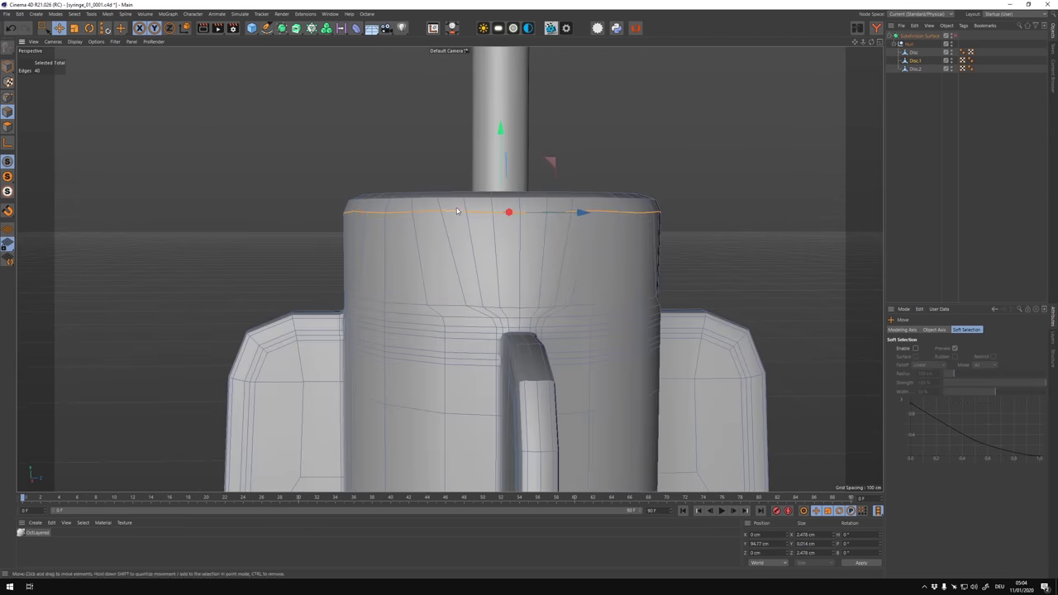
{"action": "left_click_drag", "start_coordinate": [456, 211], "coordinate": [649, 262], "text": "alt"}
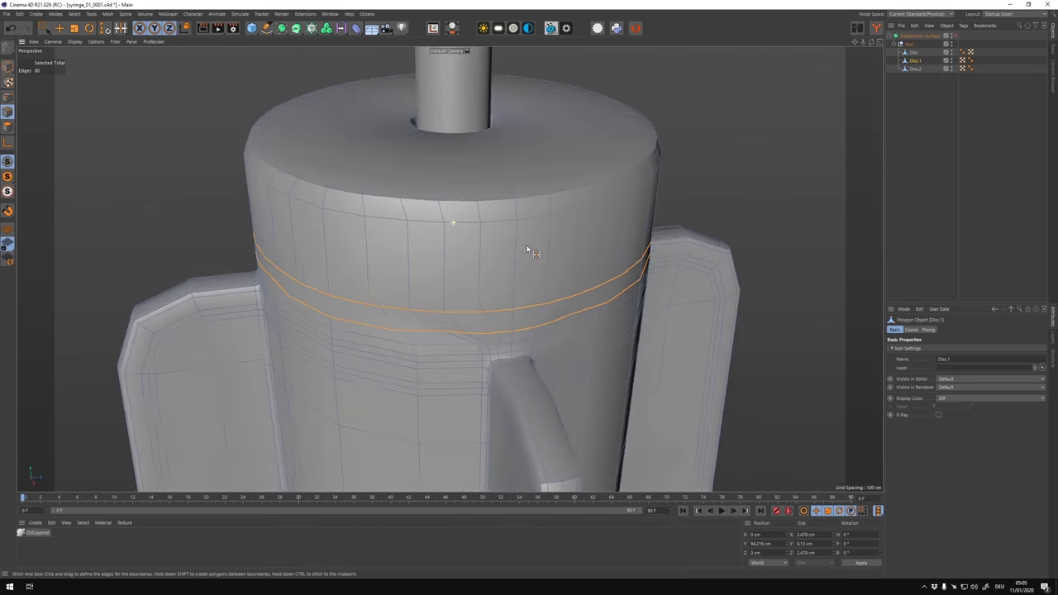
{"action": "left_click_drag", "start_coordinate": [528, 250], "coordinate": [359, 283], "text": "alt"}
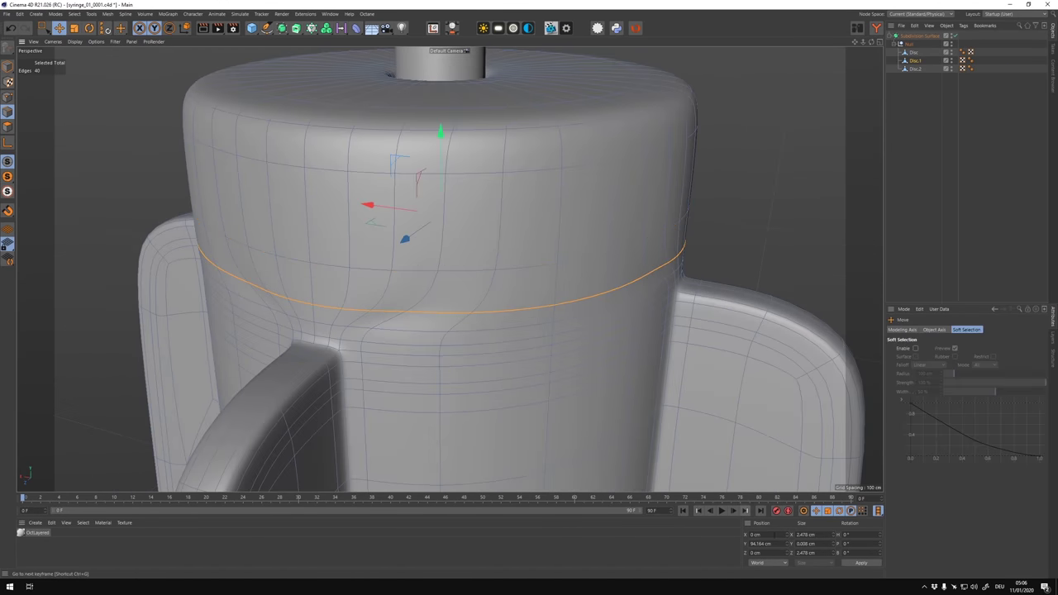
{"action": "mouse_move", "coordinate": [477, 175]}
{"action": "left_mouse_down", "text": "alt"}
{"action": "mouse_move", "coordinate": [616, 289]}
{"action": "mouse_move", "coordinate": [462, 264]}
{"action": "mouse_move", "coordinate": [350, 267]}
{"action": "mouse_move", "coordinate": [595, 336]}
{"action": "mouse_move", "coordinate": [385, 312]}
{"action": "mouse_move", "coordinate": [719, 138]}
{"action": "mouse_move", "coordinate": [366, 174]}
{"action": "mouse_move", "coordinate": [400, 316]}
{"action": "mouse_move", "coordinate": [496, 220]}
{"action": "mouse_move", "coordinate": [430, 113]}
{"action": "mouse_move", "coordinate": [760, 206]}
{"action": "mouse_move", "coordinate": [389, 243]}
{"action": "mouse_move", "coordinate": [808, 273]}
{"action": "left_mouse_up", "text": "alt"}
{"action": "key", "text": "k"}
{"action": "key", "text": "l"}
{"action": "scroll", "coordinate": [400, 317], "scroll_direction": "down", "scroll_amount": 5}
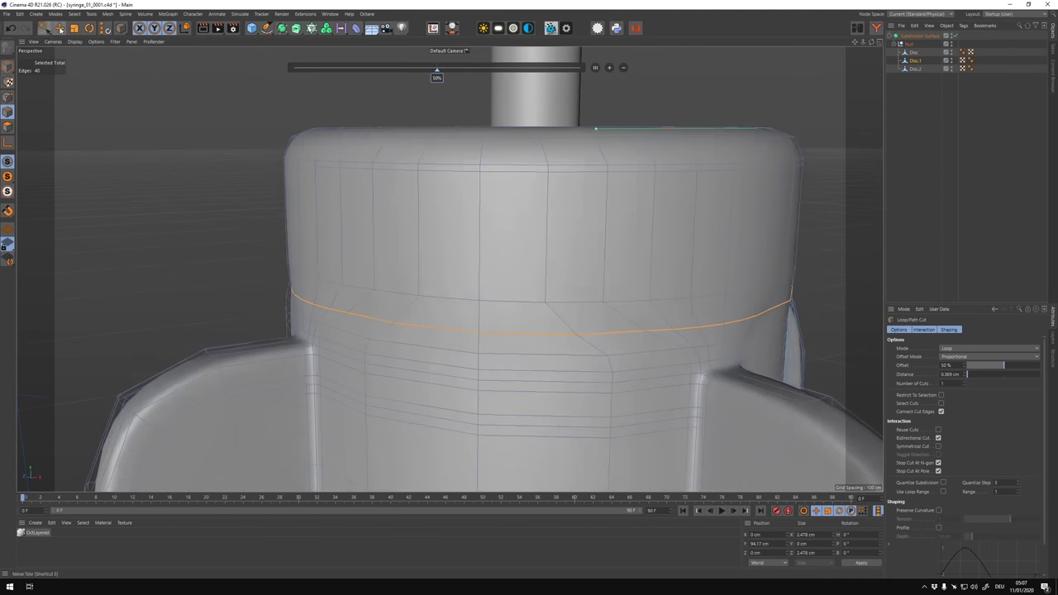
{"action": "key", "text": "e"}
In Top view, make the 5.8 × 5.8 cm square plane an editable polygon.
{"action": "scroll", "coordinate": [469, 188], "scroll_direction": "down", "scroll_amount": 5}
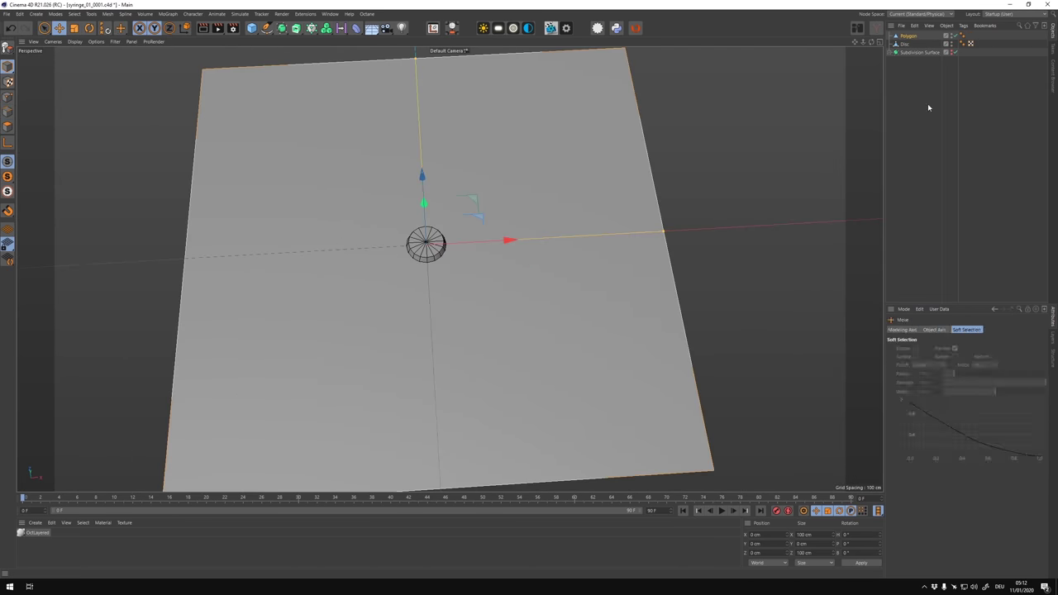
{"action": "scroll", "coordinate": [426, 244], "scroll_direction": "up", "scroll_amount": 5}
{"action": "key", "text": "F2"}
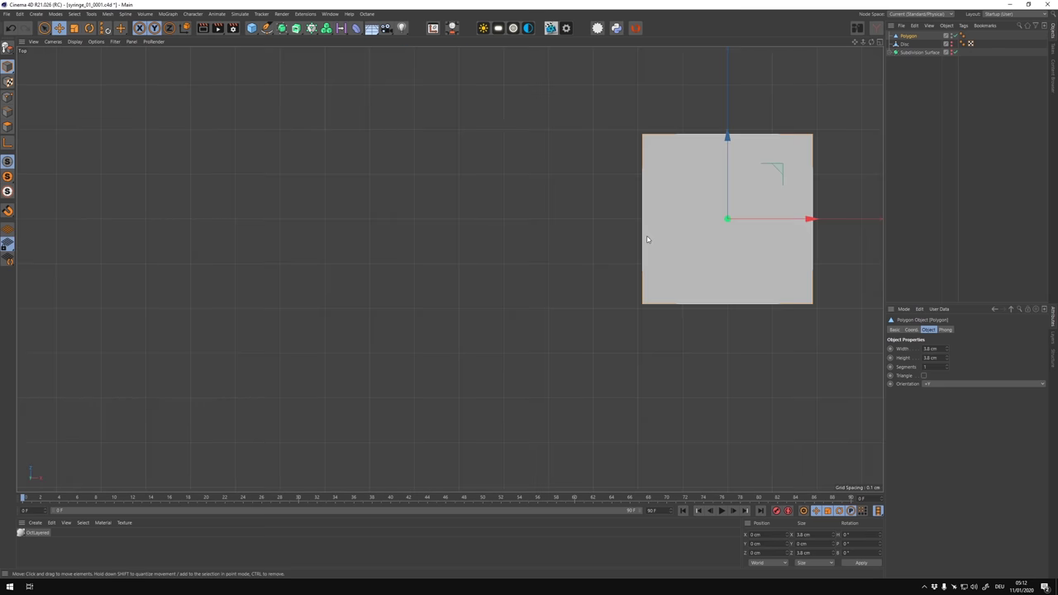
{"action": "key", "text": "o"}
{"action": "key", "text": "c"}
{"action": "right_click", "coordinate": [285, 172]}
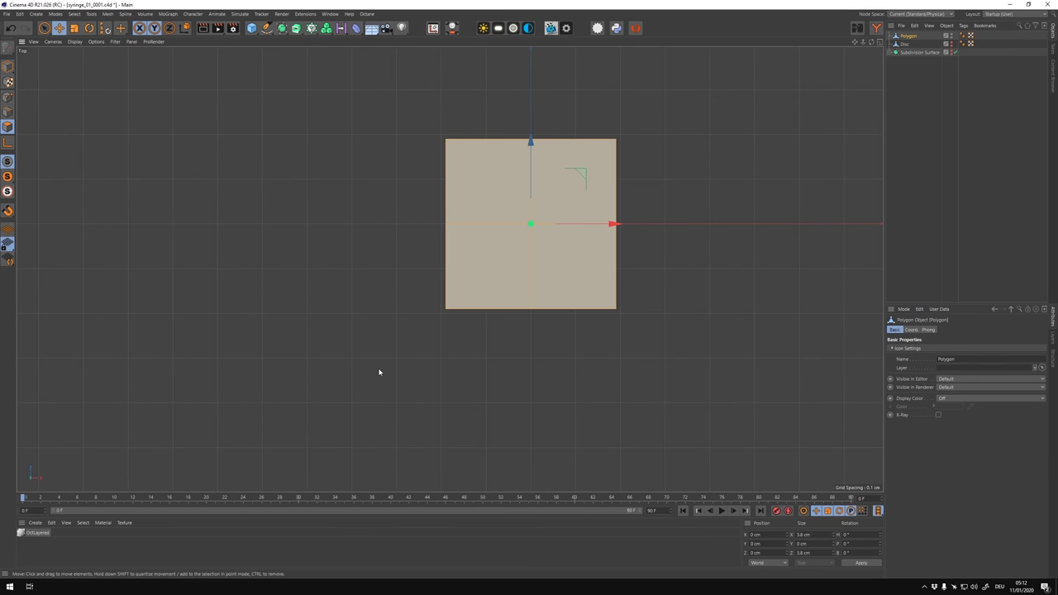
Bevel the square's polygon into a plus-shaped cross profile.
{"action": "key", "text": "m"}
{"action": "key", "text": "s"}
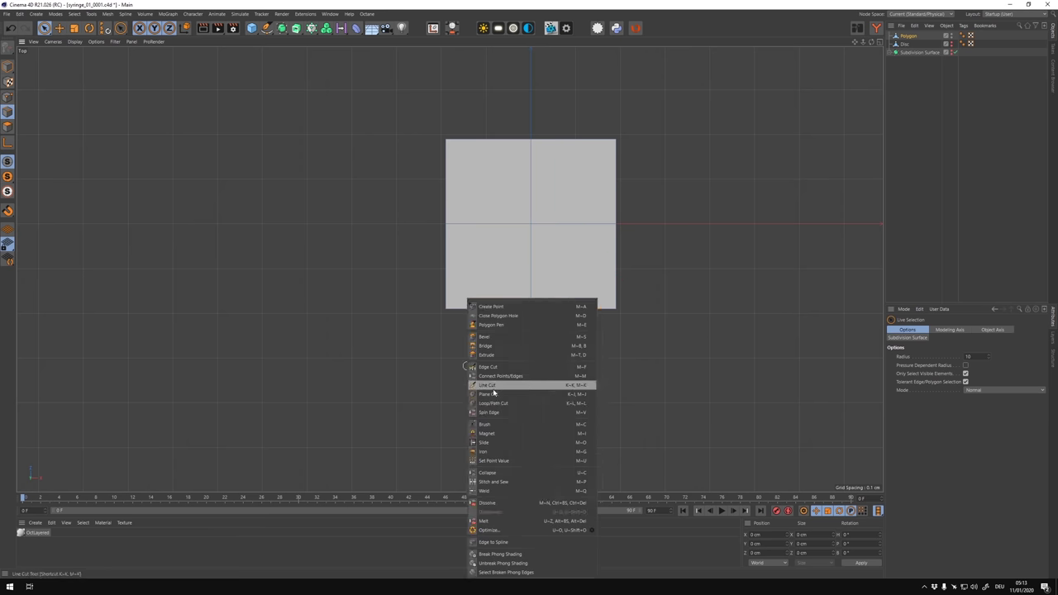
{"action": "left_click", "coordinate": [322, 305]}
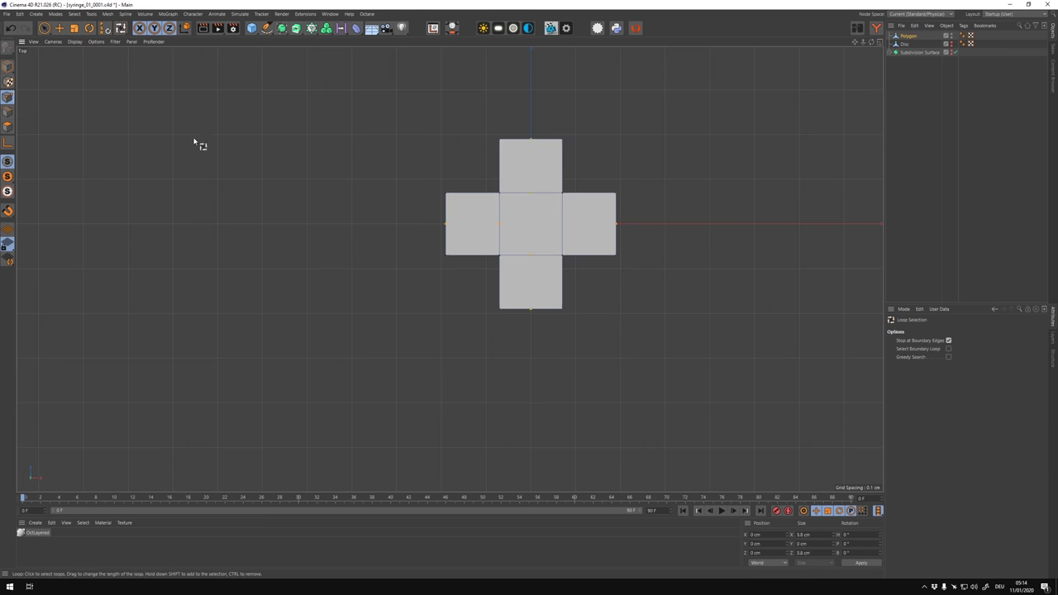
{"action": "key", "text": "F1"}
{"action": "key", "text": "e"}
{"action": "key", "text": "F2"}
{"action": "left_click", "coordinate": [74, 42]}
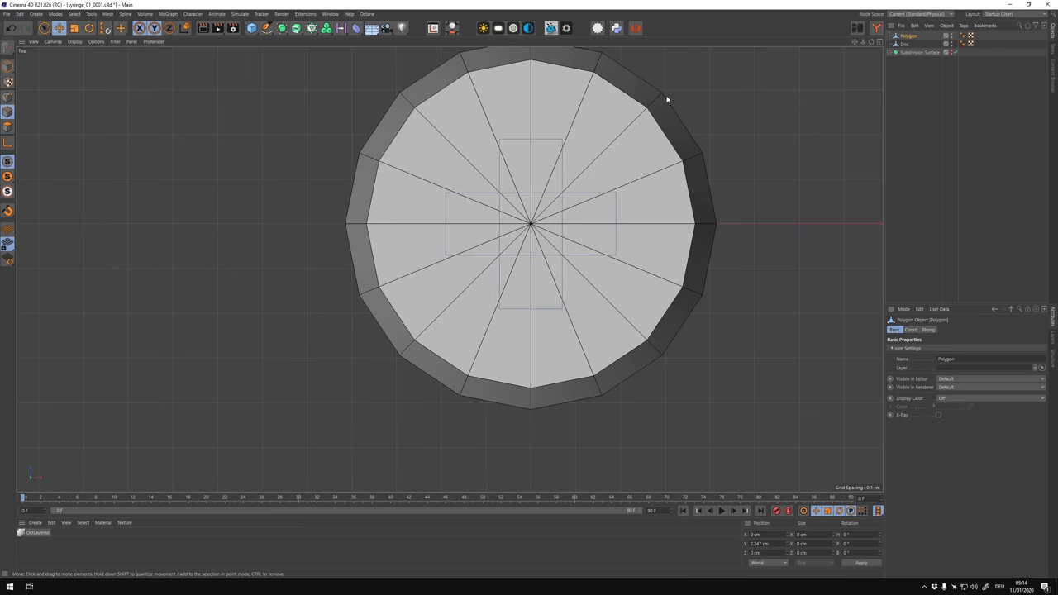
{"action": "key", "text": "k"}
{"action": "key", "text": "l"}
{"action": "key", "text": "F1"}
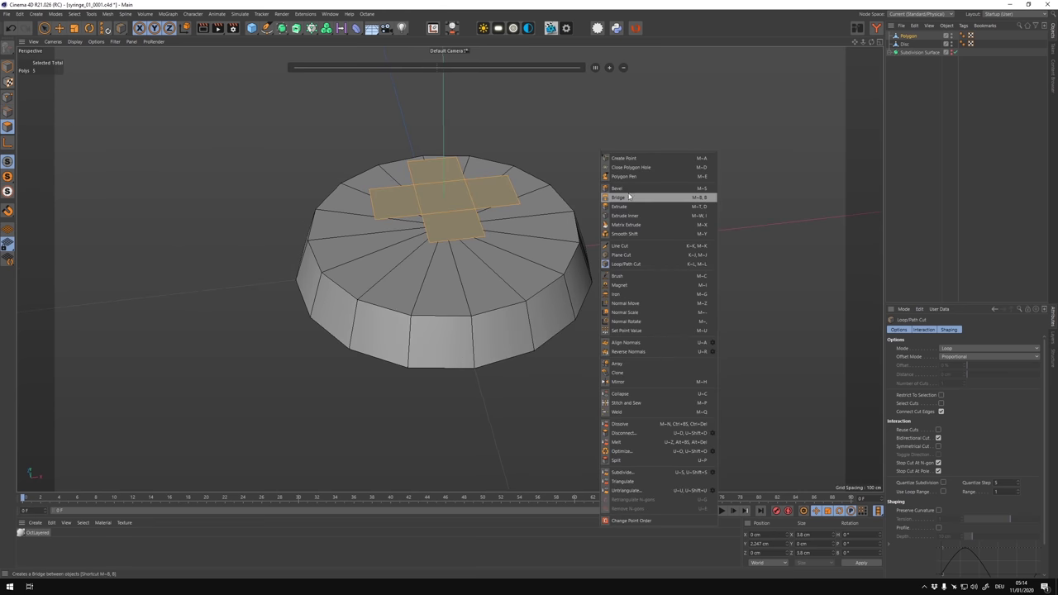
Extrude the cross faces 79 cm into a tall rod and lightly bevel its edges.
{"action": "key", "text": "t"}
{"action": "scroll", "coordinate": [524, 266], "scroll_direction": "down", "scroll_amount": 3}
{"action": "mouse_move", "coordinate": [463, 264]}
{"action": "left_mouse_down"}
{"action": "mouse_move", "coordinate": [524, 267]}
{"action": "mouse_move", "coordinate": [622, 439]}
{"action": "mouse_move", "coordinate": [578, 209]}
{"action": "mouse_move", "coordinate": [545, 250]}
{"action": "left_mouse_up"}
{"action": "left_click", "coordinate": [603, 193]}
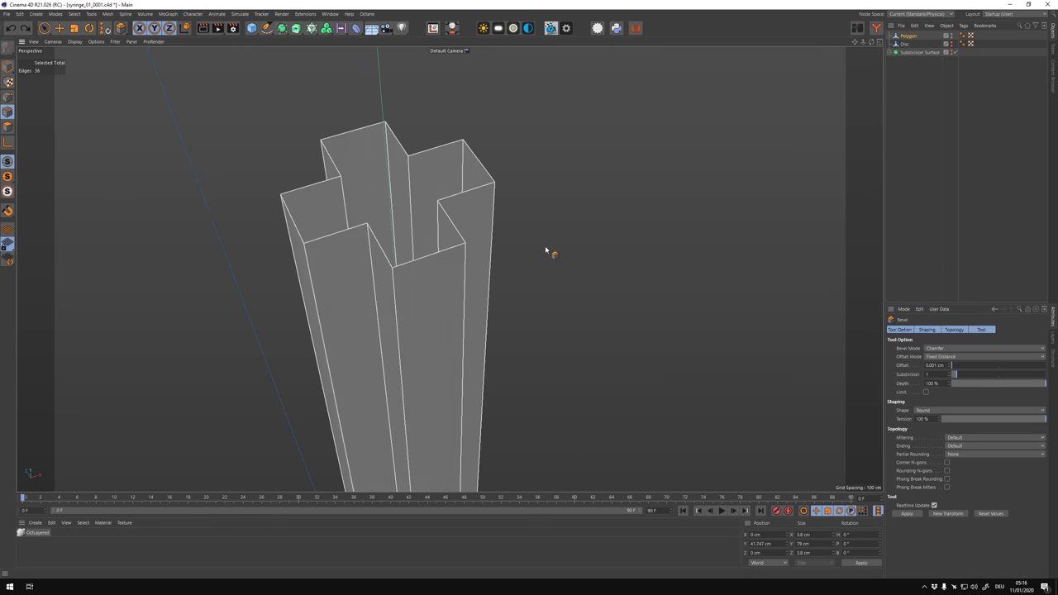
{"action": "scroll", "coordinate": [556, 265], "scroll_direction": "down", "scroll_amount": 5}
{"action": "key", "text": "F4"}
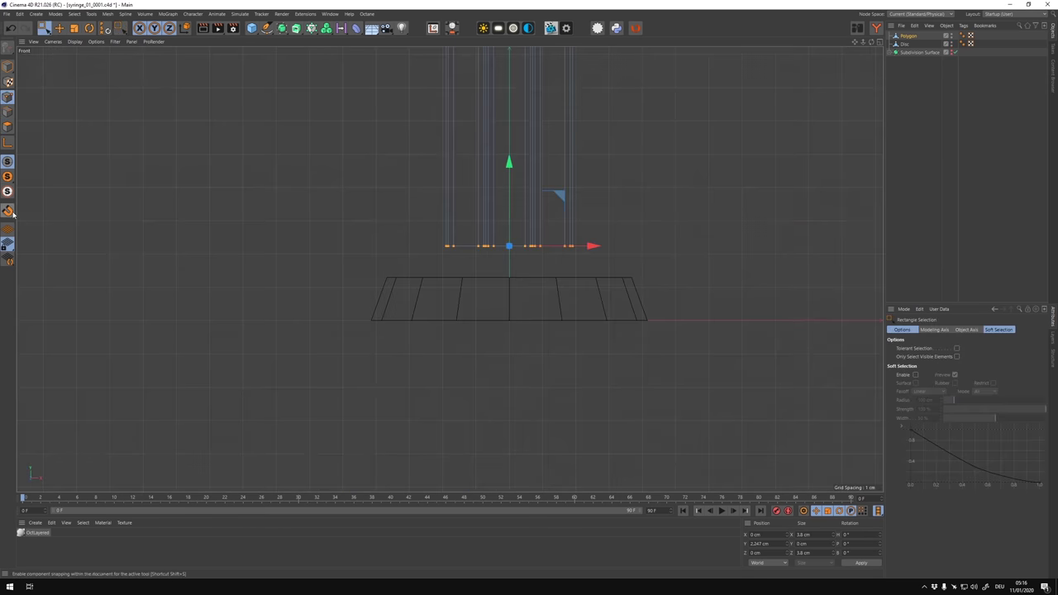
Turn on snapping and check the plunger's alignment in Front and Perspective views.
{"action": "left_click", "coordinate": [7, 210]}
{"action": "key", "text": "F1"}
{"action": "scroll", "coordinate": [123, 201], "scroll_direction": "up", "scroll_amount": 5}
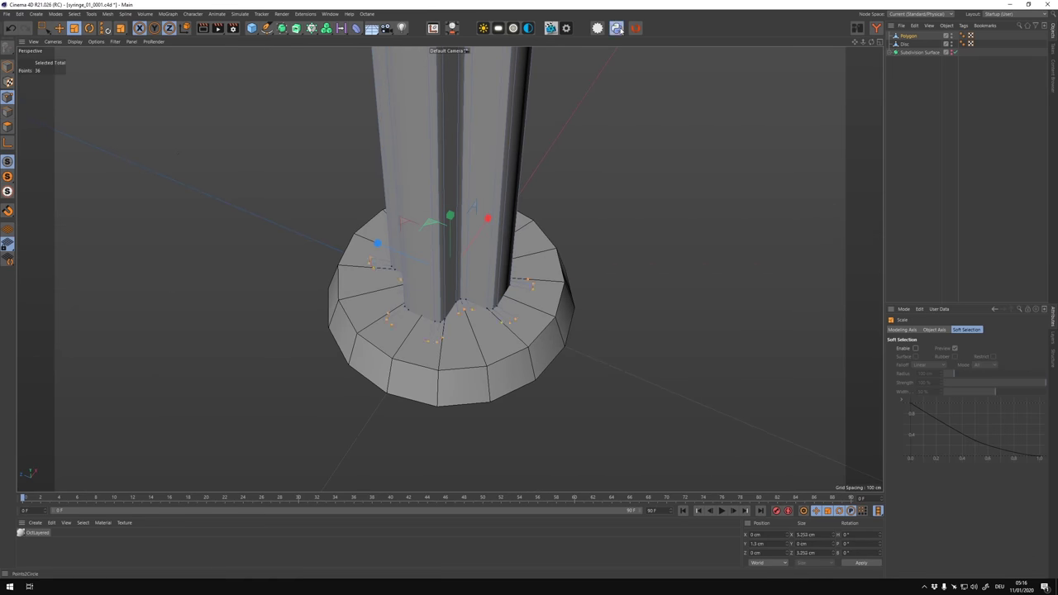
{"action": "key", "text": "F4"}
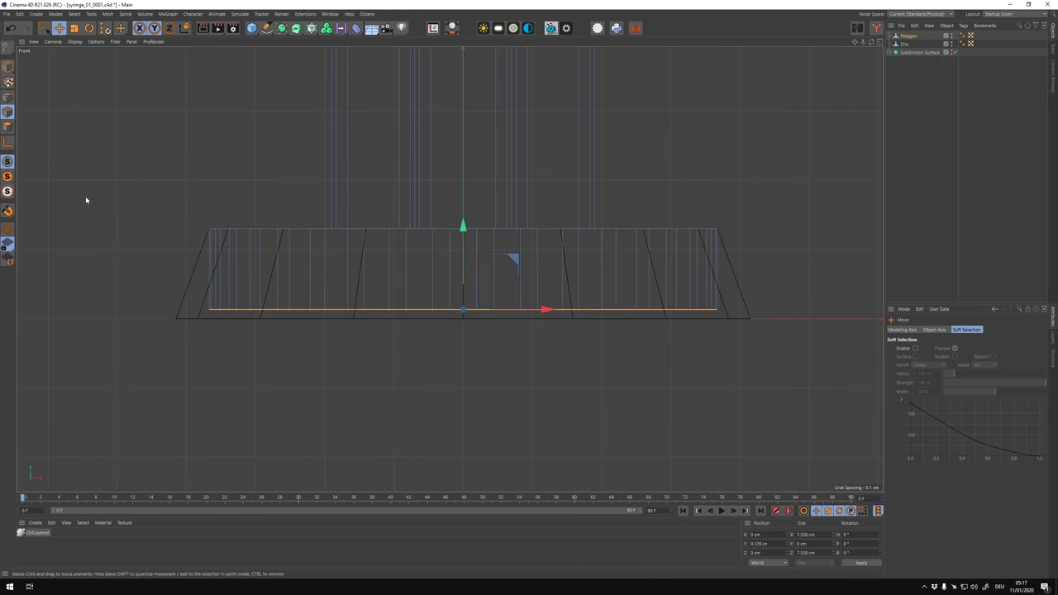
{"action": "key", "text": "F1"}
{"action": "scroll", "coordinate": [463, 265], "scroll_direction": "down", "scroll_amount": 3}
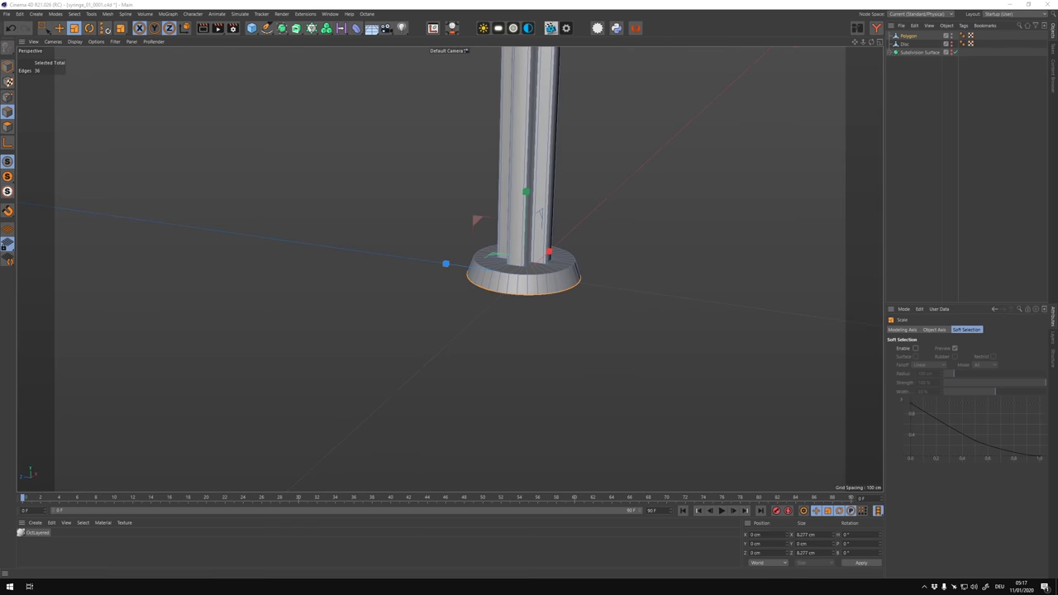
{"action": "scroll", "coordinate": [417, 431], "scroll_direction": "down", "scroll_amount": 3}
{"action": "key", "text": "F4"}
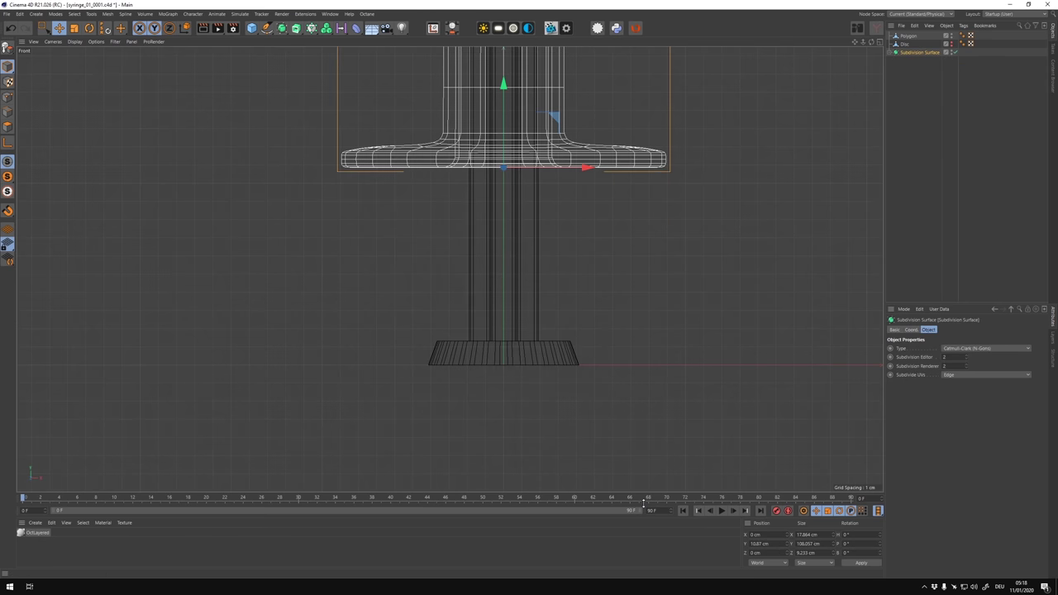
{"action": "scroll", "coordinate": [583, 364], "scroll_direction": "down", "scroll_amount": 5}
{"action": "scroll", "coordinate": [610, 310], "scroll_direction": "up", "scroll_amount": 4}
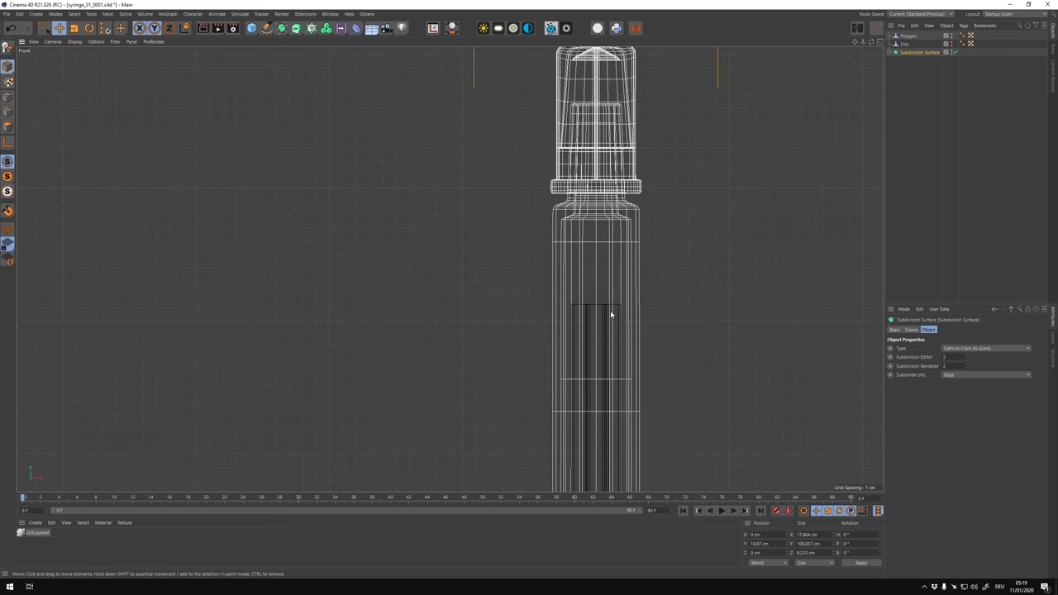
{"action": "scroll", "coordinate": [617, 331], "scroll_direction": "up", "scroll_amount": 2}
Undo the accidental flattening of the plunger top and extrude its top ring into a cap.
{"action": "left_click", "coordinate": [906, 36]}
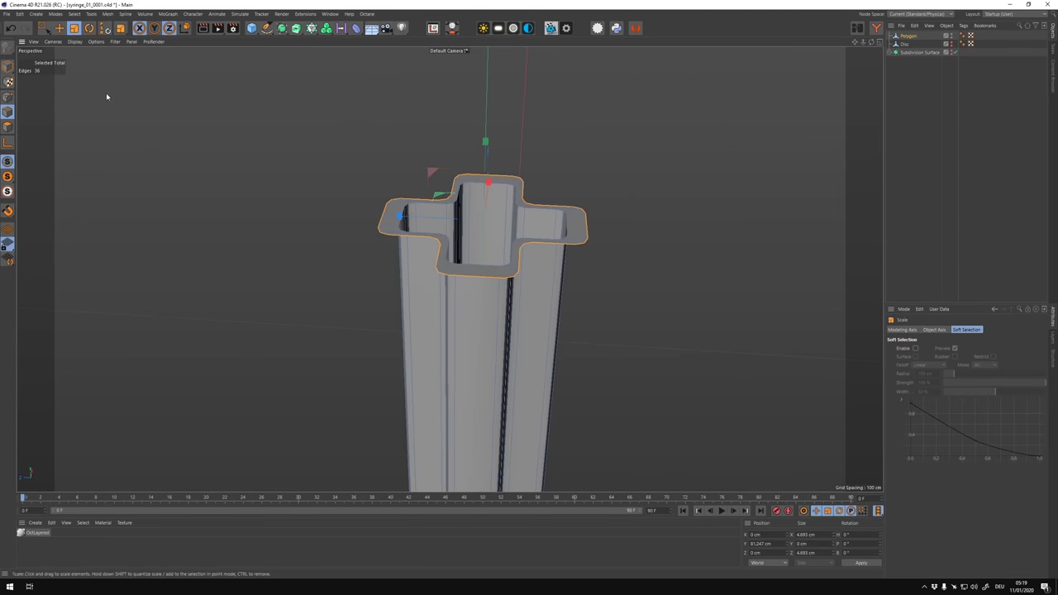
{"action": "key", "text": "ctrl+z"}
{"action": "key", "text": "ctrl+z"}
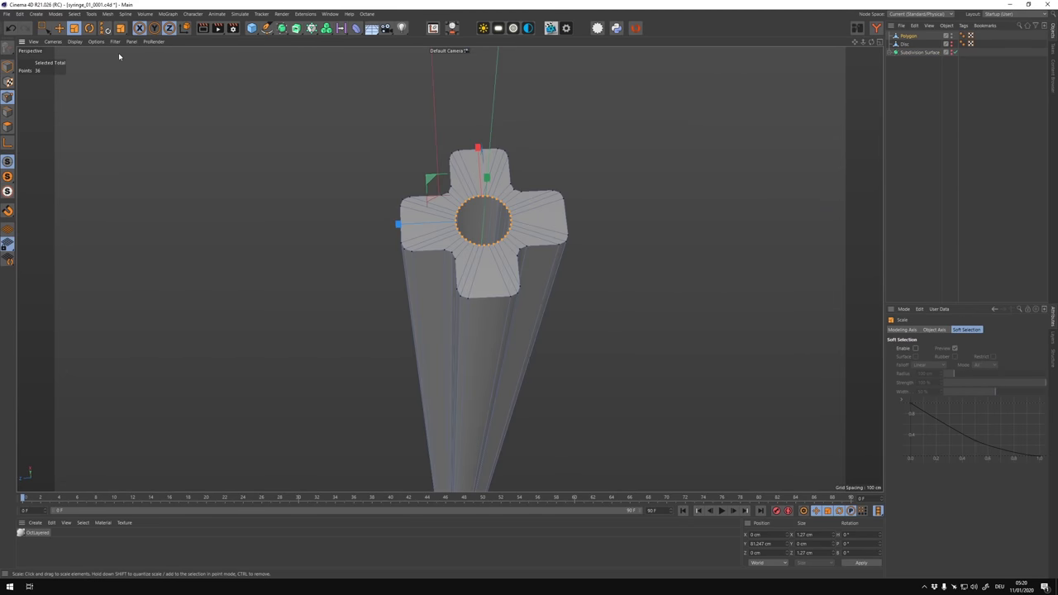
{"action": "key", "text": "ctrl+z"}
{"action": "key", "text": "e"}
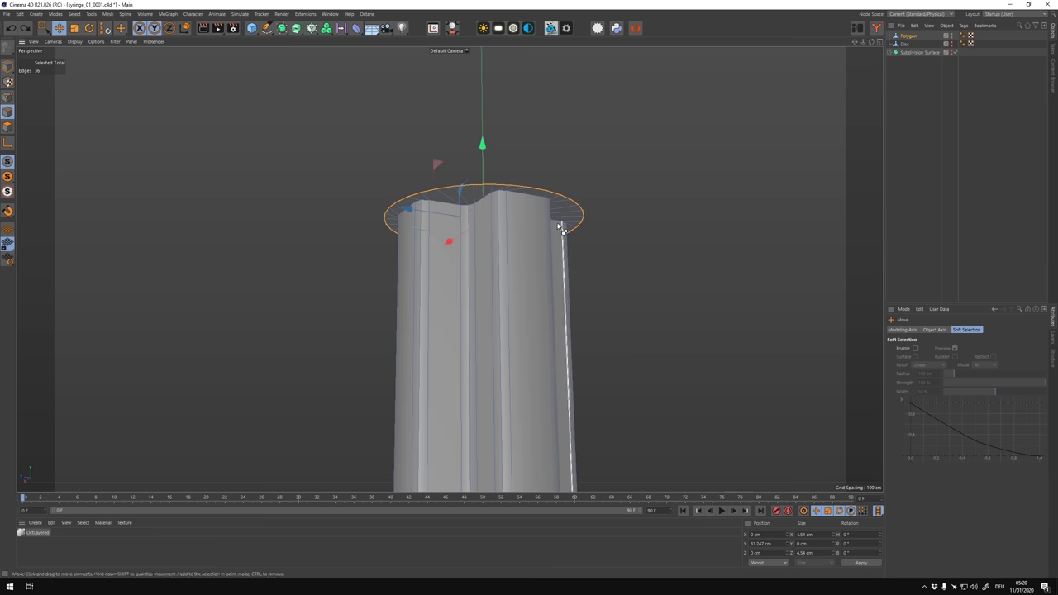
{"action": "left_click_drag", "start_coordinate": [560, 228], "coordinate": [217, 146], "text": "alt"}
{"action": "right_click", "coordinate": [217, 145]}
{"action": "left_click", "coordinate": [283, 189]}
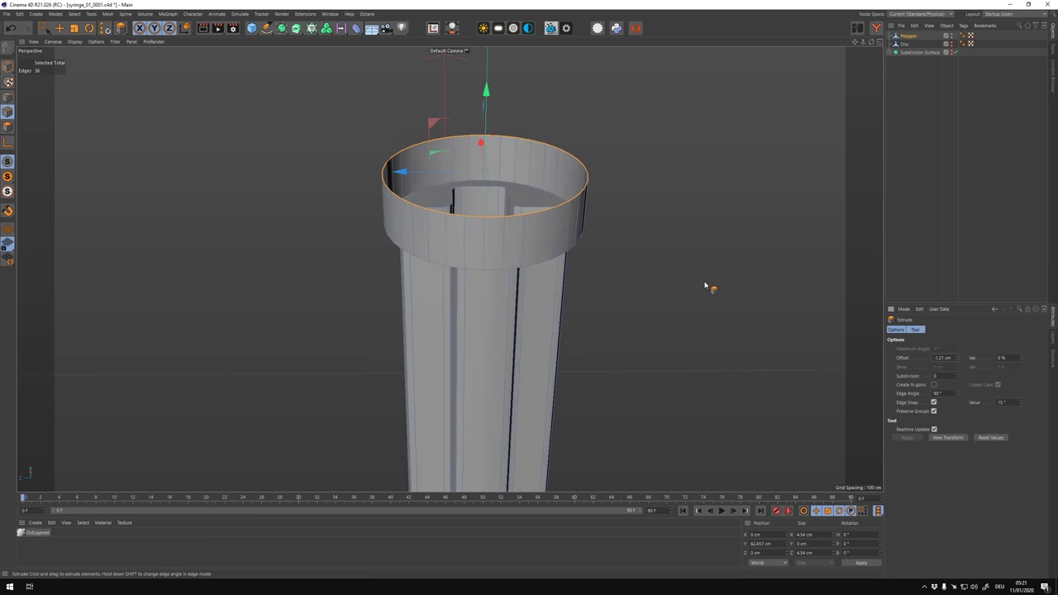
{"action": "key", "text": "e"}
{"action": "mouse_move", "coordinate": [660, 270]}
{"action": "left_mouse_down", "text": "alt"}
{"action": "mouse_move", "coordinate": [595, 303]}
{"action": "mouse_move", "coordinate": [90, 125]}
{"action": "mouse_move", "coordinate": [449, 189]}
{"action": "mouse_move", "coordinate": [441, 267]}
{"action": "left_mouse_up", "text": "alt"}
Bevel the cap's edge ring and scale the base's bottom ring wider.
{"action": "key", "text": "m"}
{"action": "key", "text": "s"}
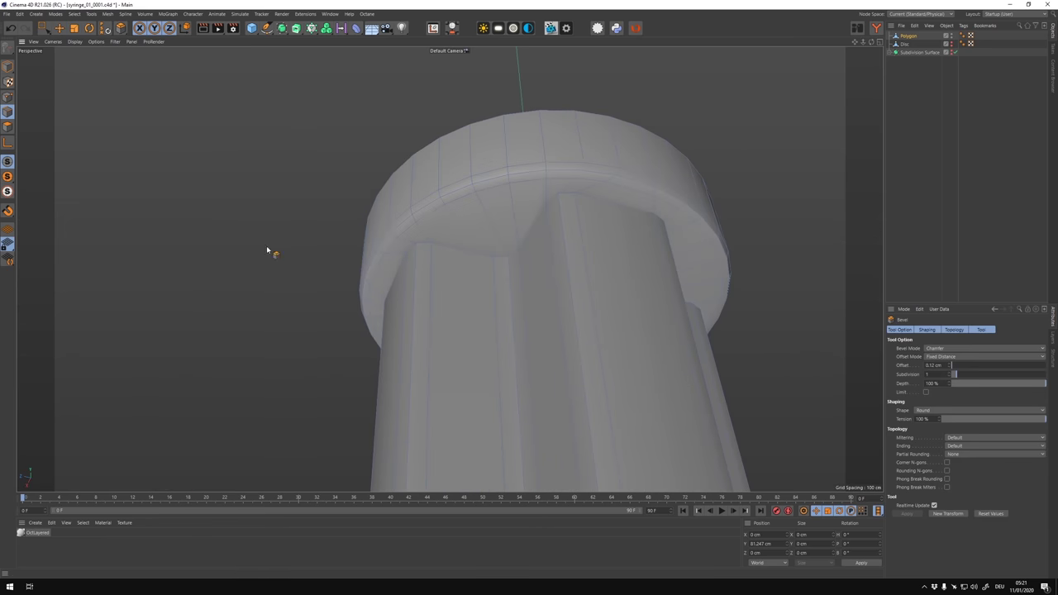
{"action": "left_click", "coordinate": [258, 185]}
{"action": "mouse_move", "coordinate": [546, 333]}
{"action": "left_mouse_down", "text": "alt"}
{"action": "mouse_move", "coordinate": [522, 288]}
{"action": "mouse_move", "coordinate": [480, 99]}
{"action": "left_mouse_up", "text": "alt"}
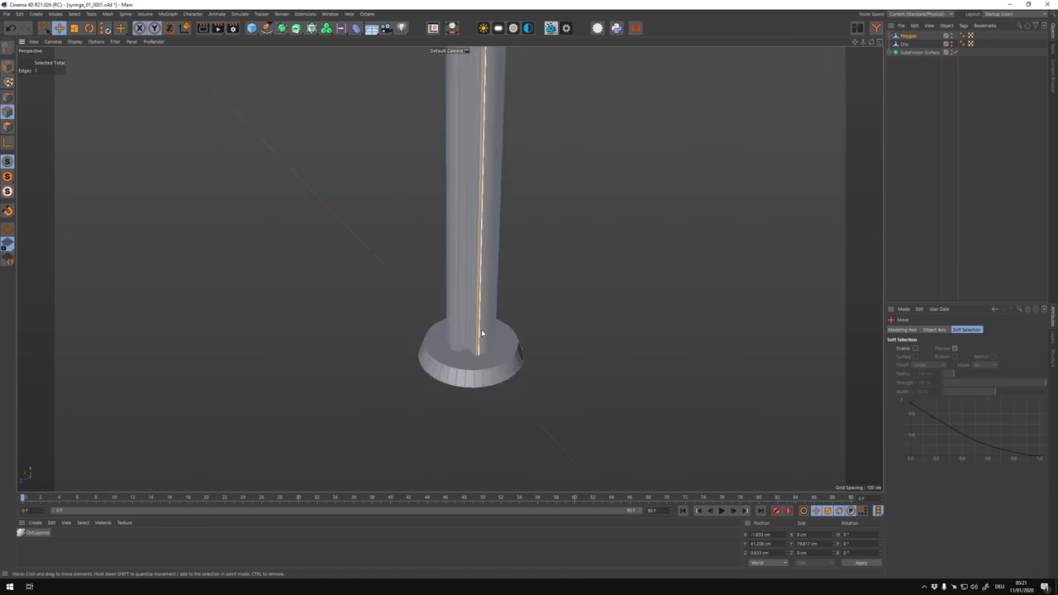
{"action": "left_click_drag", "start_coordinate": [496, 289], "coordinate": [177, 215], "text": "alt"}
{"action": "key", "text": "t"}
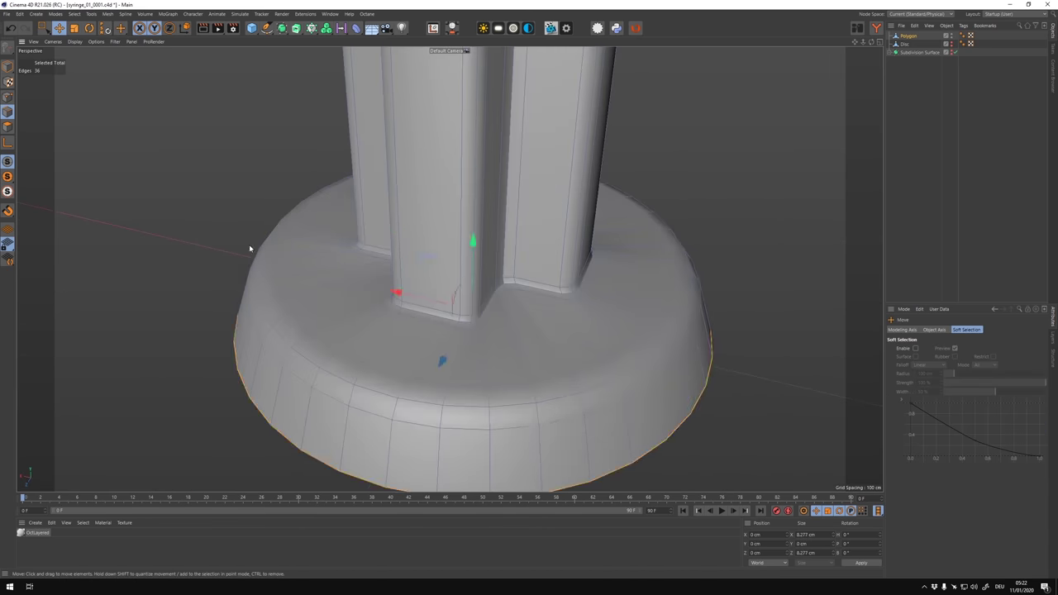
{"action": "mouse_move", "coordinate": [249, 244]}
{"action": "left_mouse_down", "text": "alt"}
{"action": "mouse_move", "coordinate": [472, 135]}
{"action": "mouse_move", "coordinate": [546, 372]}
{"action": "mouse_move", "coordinate": [135, 150]}
{"action": "mouse_move", "coordinate": [485, 349]}
{"action": "mouse_move", "coordinate": [472, 359]}
{"action": "mouse_move", "coordinate": [444, 165]}
{"action": "mouse_move", "coordinate": [514, 288]}
{"action": "mouse_move", "coordinate": [468, 265]}
{"action": "mouse_move", "coordinate": [485, 248]}
{"action": "left_mouse_up", "text": "alt"}
Bevel the cap's top edge loop by 0.07 cm.
{"action": "right_click", "coordinate": [744, 198]}
{"action": "key", "text": "e"}
{"action": "key", "text": "k"}
{"action": "key", "text": "l"}
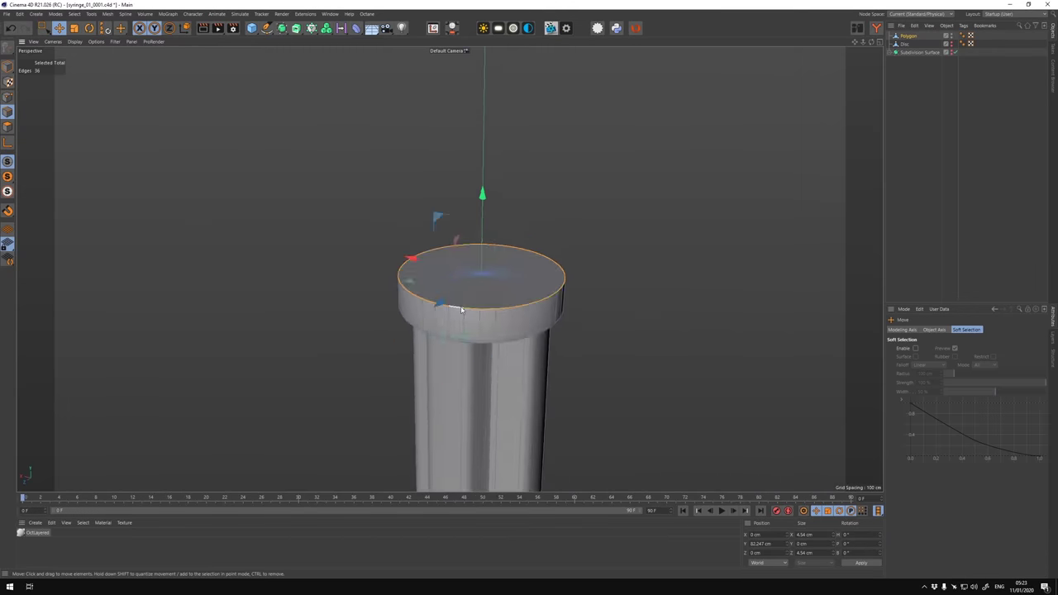
{"action": "key", "text": "m"}
{"action": "key", "text": "s"}
{"action": "mouse_move", "coordinate": [597, 370]}
{"action": "left_mouse_down", "text": "alt"}
{"action": "mouse_move", "coordinate": [567, 323]}
{"action": "mouse_move", "coordinate": [468, 262]}
{"action": "mouse_move", "coordinate": [614, 281]}
{"action": "mouse_move", "coordinate": [456, 256]}
{"action": "left_mouse_up", "text": "alt"}
Add loop cuts along the plunger, including a support loop close to the cap rim.
{"action": "key", "text": "k"}
{"action": "key", "text": "l"}
{"action": "scroll", "coordinate": [455, 255], "scroll_direction": "down", "scroll_amount": 5}
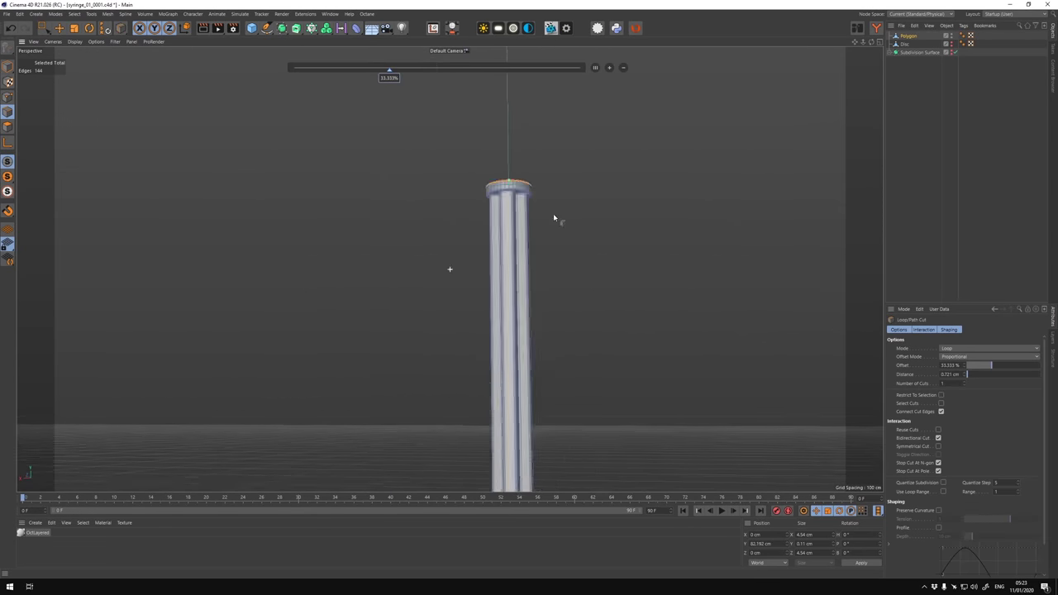
{"action": "left_click_drag", "start_coordinate": [554, 220], "coordinate": [608, 205], "text": "alt"}
{"action": "scroll", "coordinate": [503, 307], "scroll_direction": "up", "scroll_amount": 5}
{"action": "mouse_move", "coordinate": [503, 307]}
{"action": "left_mouse_down", "text": "alt"}
{"action": "mouse_move", "coordinate": [484, 295]}
{"action": "mouse_move", "coordinate": [451, 179]}
{"action": "left_mouse_up", "text": "alt"}
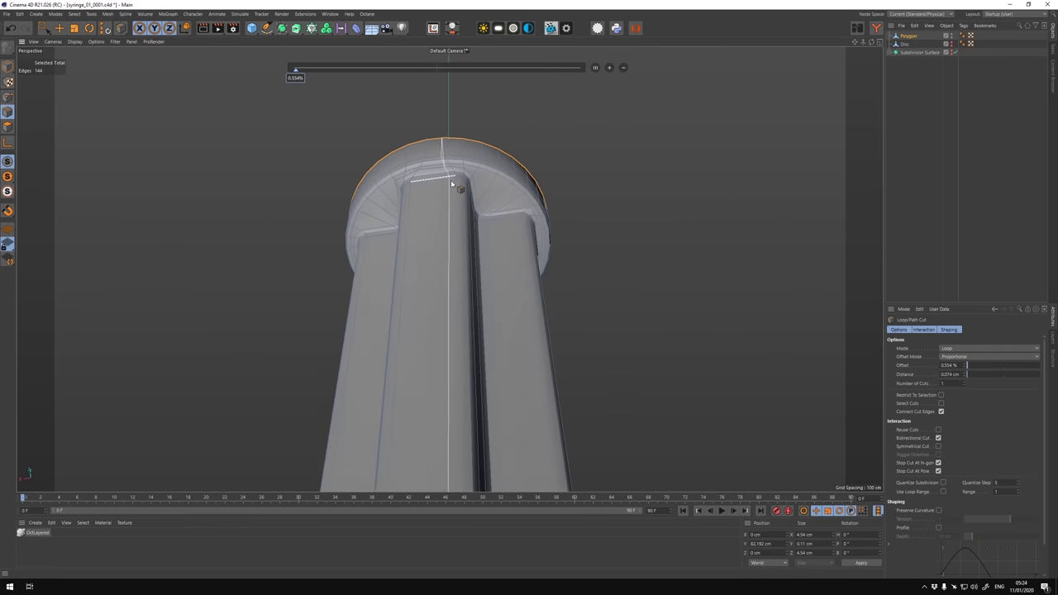
{"action": "left_click", "coordinate": [905, 39]}
Orbit and zoom around the syringe from the plunger base to the barrel top.
{"action": "key", "text": "h"}
{"action": "key", "text": "e"}
{"action": "scroll", "coordinate": [647, 288], "scroll_direction": "up", "scroll_amount": 3}
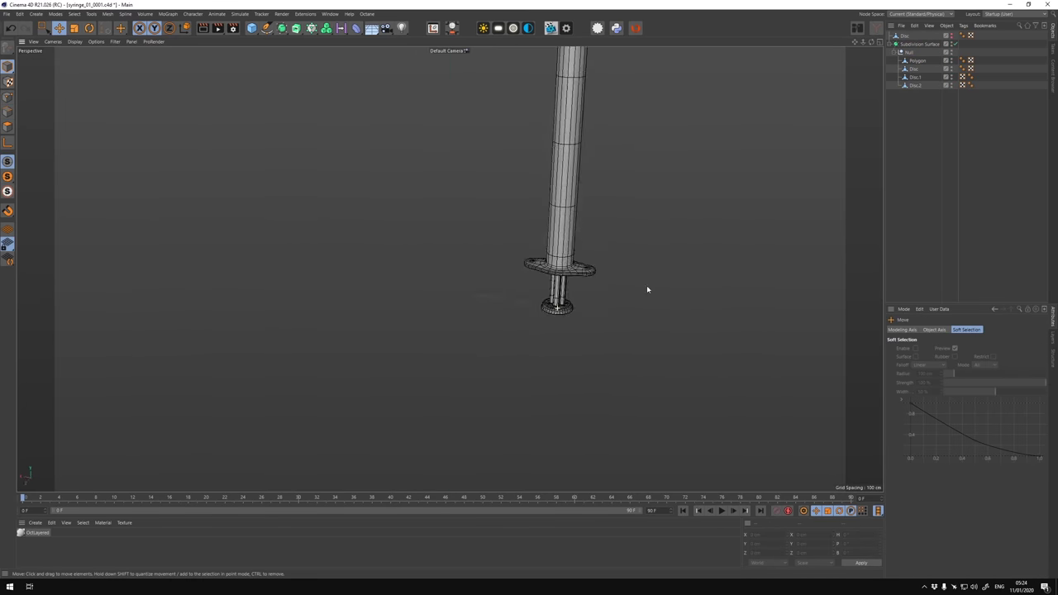
{"action": "left_click_drag", "start_coordinate": [646, 289], "coordinate": [403, 312], "text": "alt"}
{"action": "scroll", "coordinate": [501, 259], "scroll_direction": "down", "scroll_amount": 2}
{"action": "left_click_drag", "start_coordinate": [501, 259], "coordinate": [446, 314], "text": "alt"}
{"action": "scroll", "coordinate": [465, 355], "scroll_direction": "up", "scroll_amount": 3}
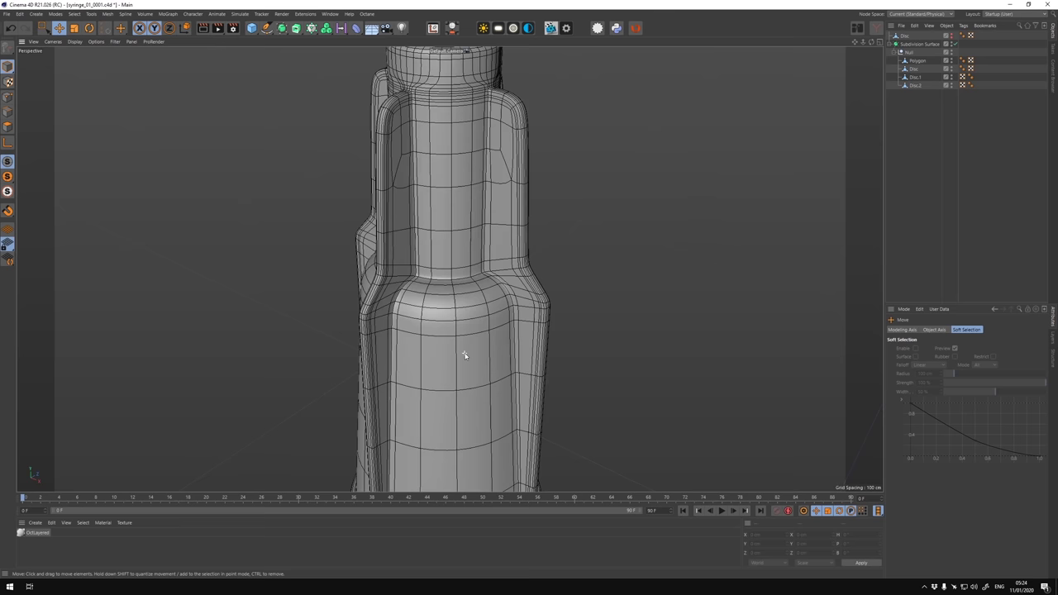
{"action": "scroll", "coordinate": [497, 337], "scroll_direction": "down", "scroll_amount": 4}
{"action": "scroll", "coordinate": [497, 336], "scroll_direction": "up", "scroll_amount": 3}
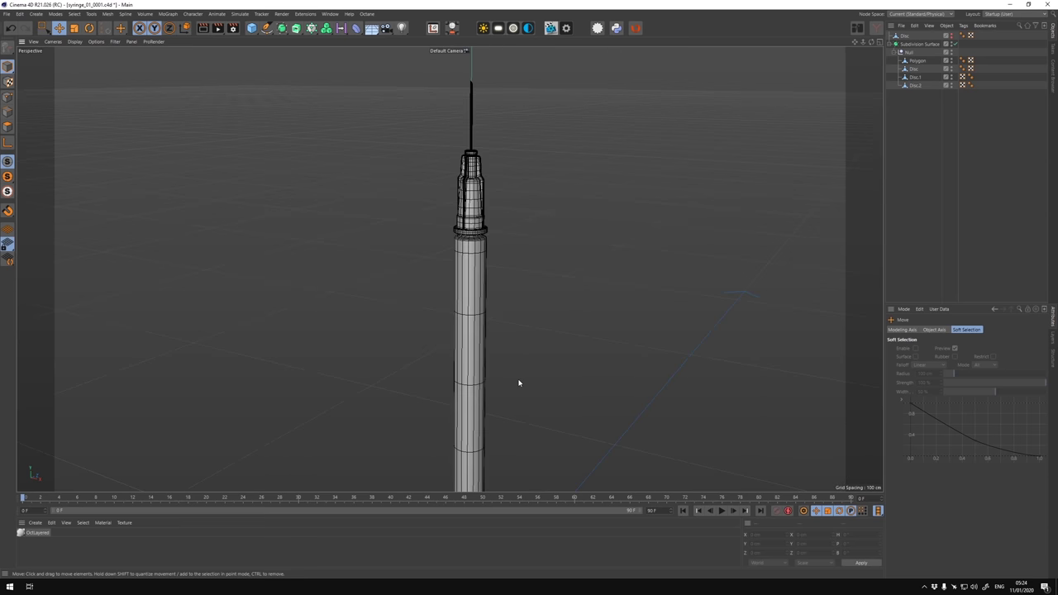
{"action": "key", "text": "F4"}
{"action": "scroll", "coordinate": [562, 248], "scroll_direction": "up", "scroll_amount": 2}
Select Disc.1, frame the hub opening and stitch its edges with Stitch and Sew (M~P).
{"action": "left_click", "coordinate": [915, 76]}
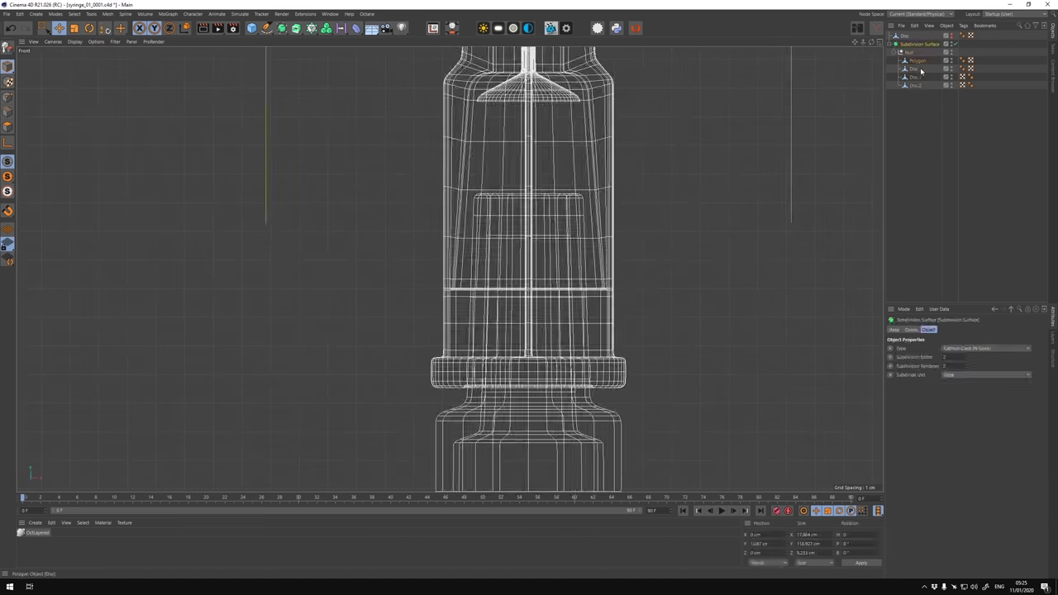
{"action": "key", "text": "h"}
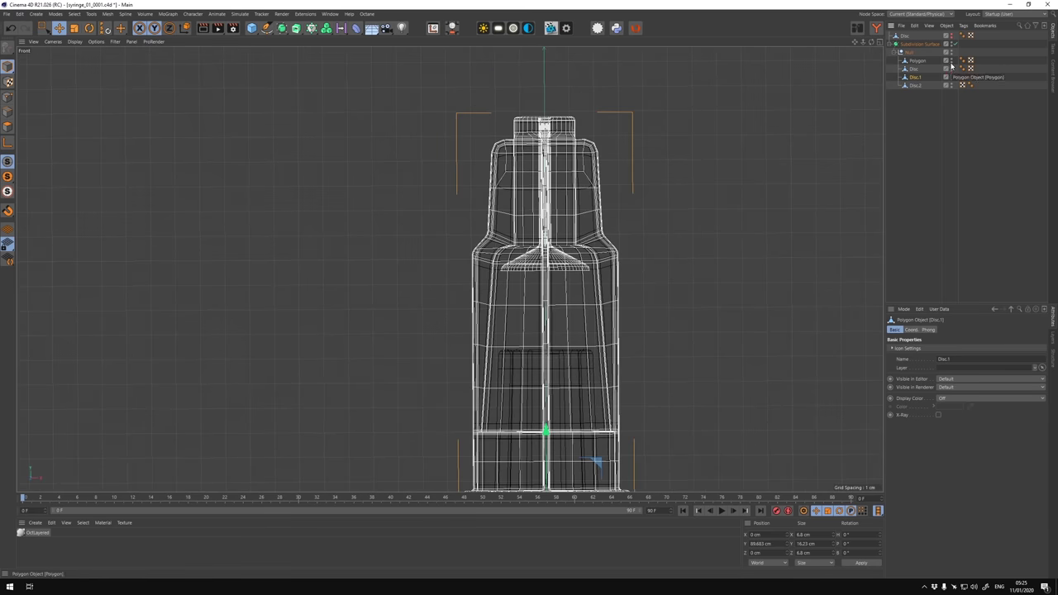
{"action": "key", "text": "F1"}
{"action": "key", "text": "o"}
{"action": "mouse_move", "coordinate": [323, 163]}
{"action": "left_mouse_down", "text": "alt"}
{"action": "mouse_move", "coordinate": [386, 179]}
{"action": "mouse_move", "coordinate": [449, 246]}
{"action": "mouse_move", "coordinate": [397, 331]}
{"action": "mouse_move", "coordinate": [427, 356]}
{"action": "left_mouse_up", "text": "alt"}
{"action": "key", "text": "m"}
{"action": "key", "text": "p"}
{"action": "key", "text": "e"}
{"action": "left_click_drag", "start_coordinate": [508, 165], "coordinate": [463, 248], "text": "alt"}
{"action": "scroll", "coordinate": [463, 248], "scroll_direction": "down", "scroll_amount": 5}
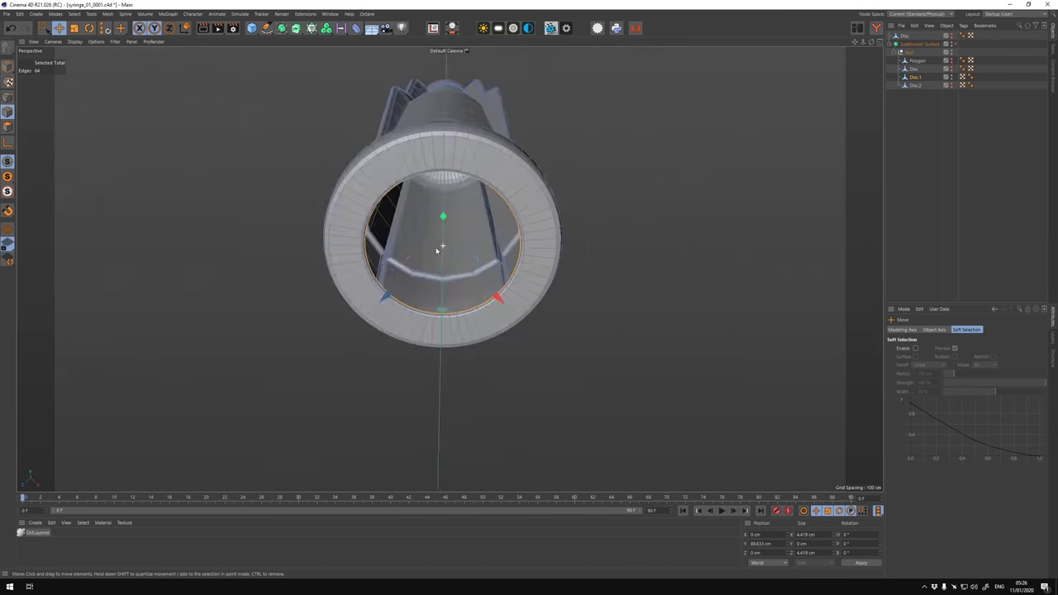
{"action": "scroll", "coordinate": [530, 122], "scroll_direction": "up", "scroll_amount": 8}
Add a Loop/Path Cut (K~L) just inside the hub rim.
{"action": "key", "text": "F4"}
{"action": "key", "text": "k"}
{"action": "key", "text": "l"}
{"action": "right_click", "coordinate": [716, 500]}
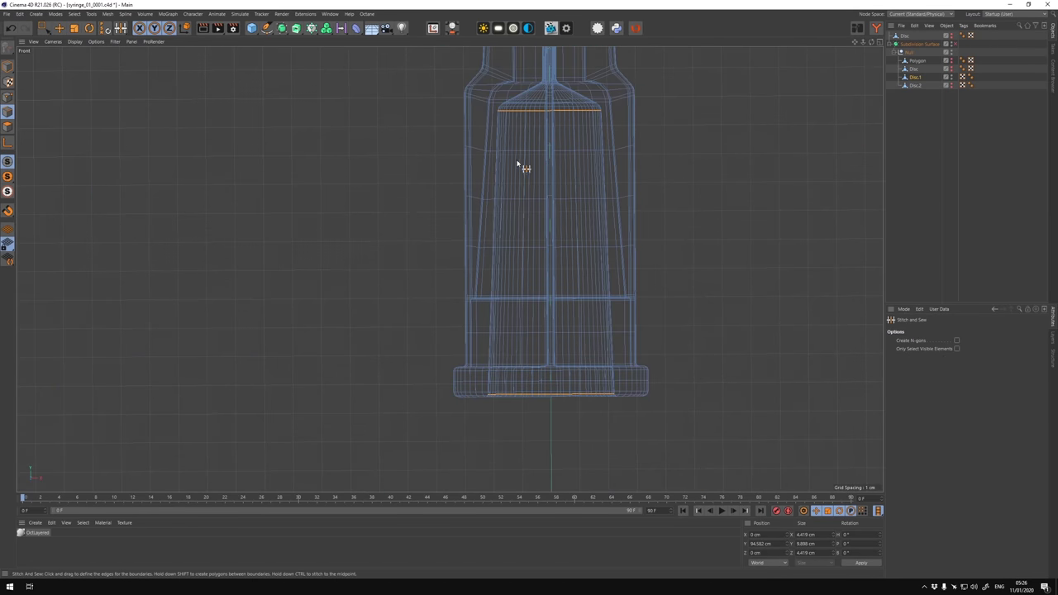
{"action": "key", "text": "F1"}
{"action": "key", "text": "k"}
{"action": "key", "text": "l"}
{"action": "left_click_drag", "start_coordinate": [427, 346], "coordinate": [454, 470], "text": "alt"}
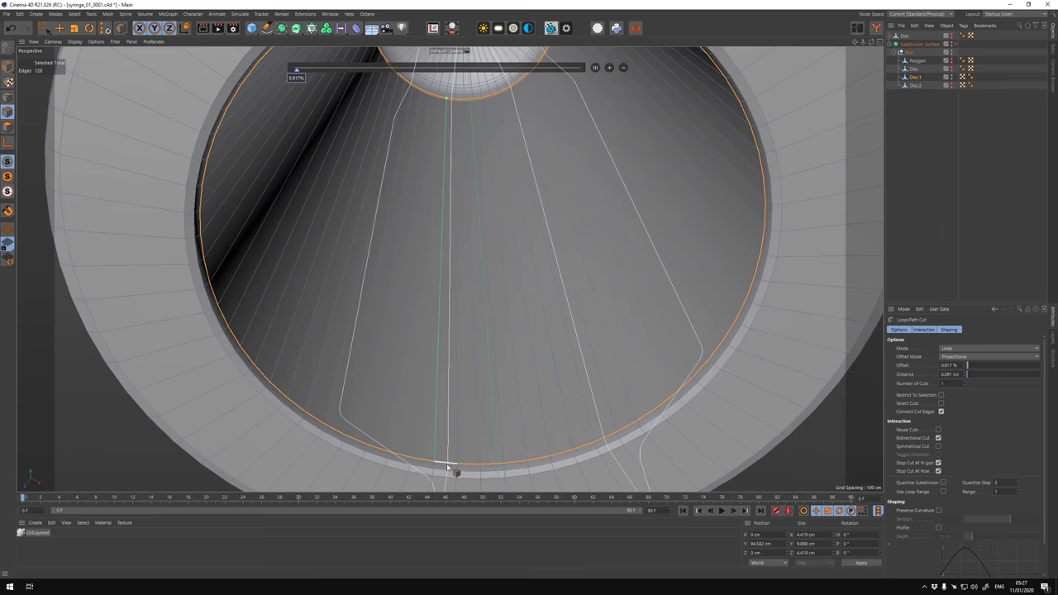
{"action": "scroll", "coordinate": [454, 470], "scroll_direction": "down", "scroll_amount": 5}
Frame the whole syringe, deselect the hub and select the plunger Polygon object.
{"action": "key", "text": "e"}
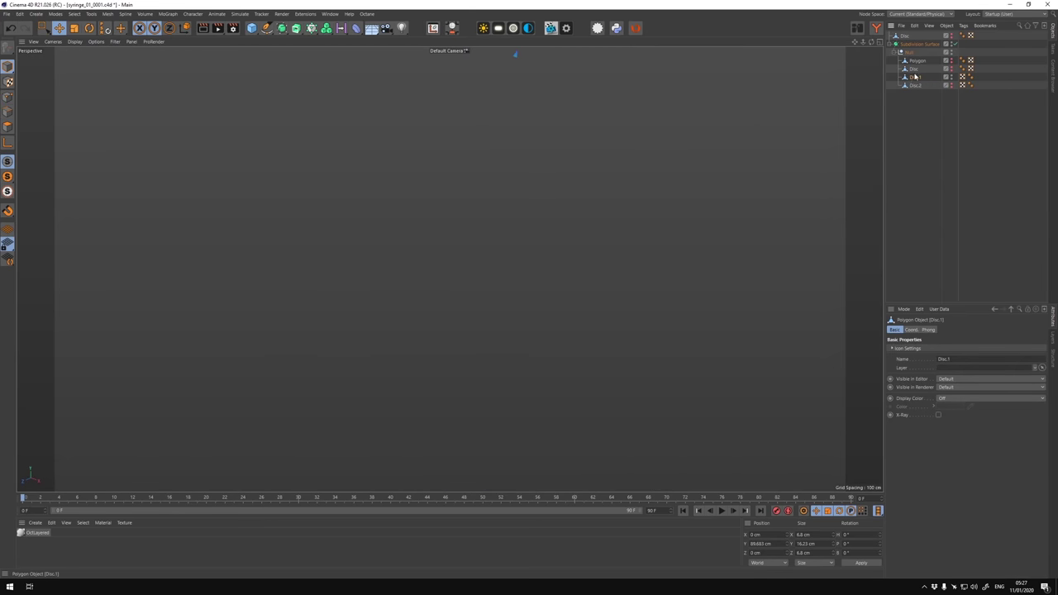
{"action": "key", "text": "h"}
{"action": "left_click_drag", "start_coordinate": [628, 289], "coordinate": [699, 290], "text": "alt"}
{"action": "left_click", "coordinate": [698, 289]}
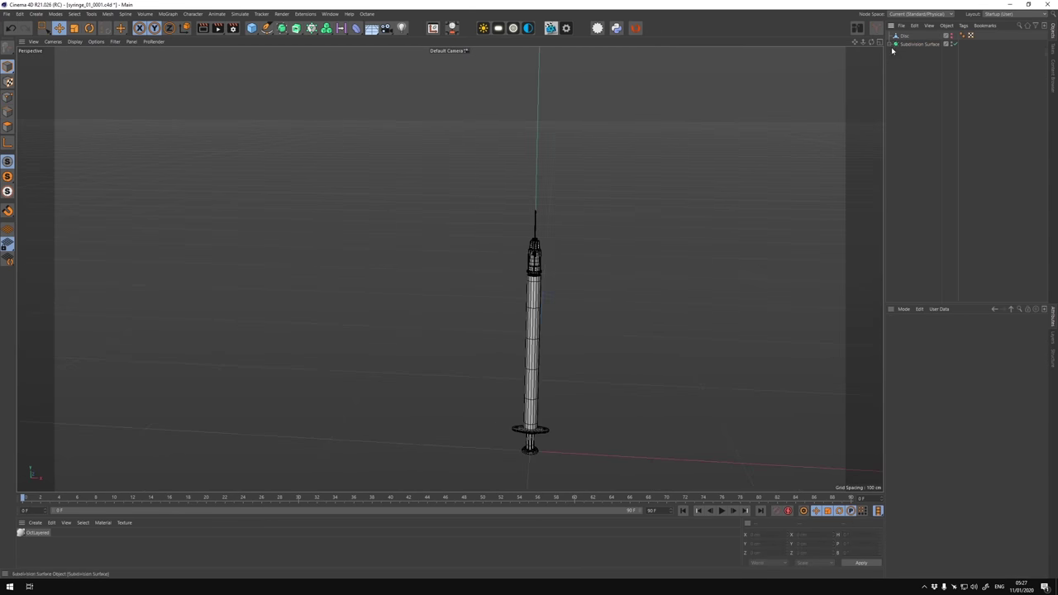
{"action": "left_click", "coordinate": [896, 54]}
{"action": "left_click", "coordinate": [919, 60]}
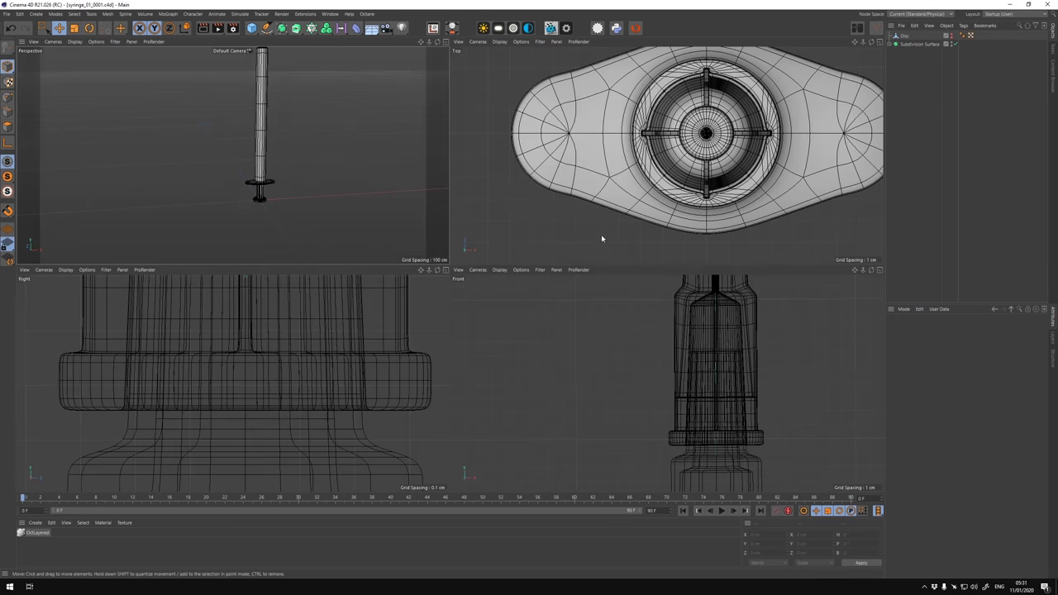
Select Disc.1 in a single perspective view and expand the selected edge loop outward.
{"action": "left_click", "coordinate": [915, 77]}
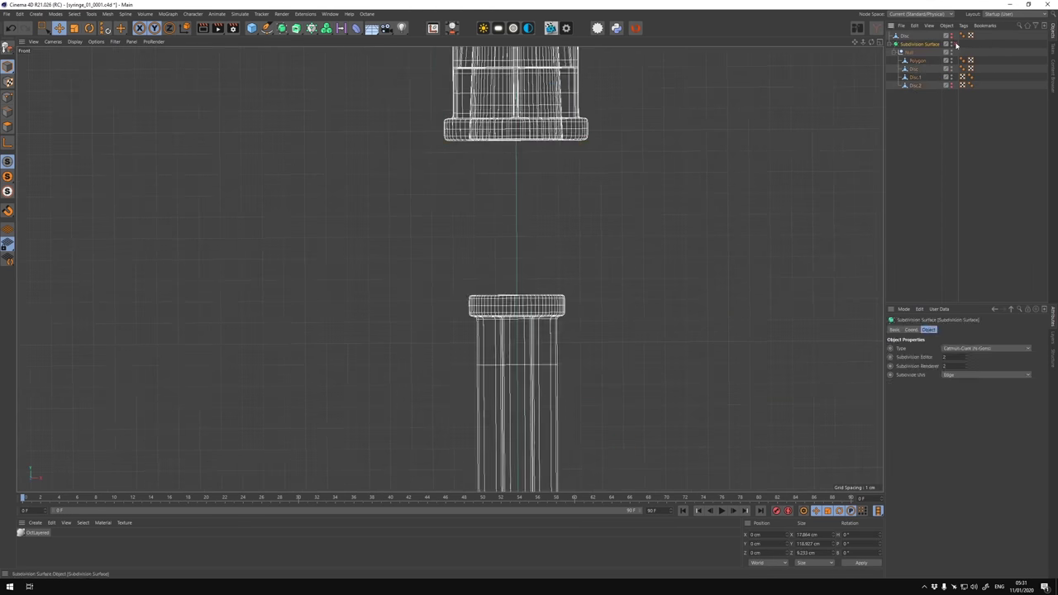
{"action": "key", "text": "F5"}
{"action": "key", "text": "F1"}
{"action": "left_click", "coordinate": [126, 42]}
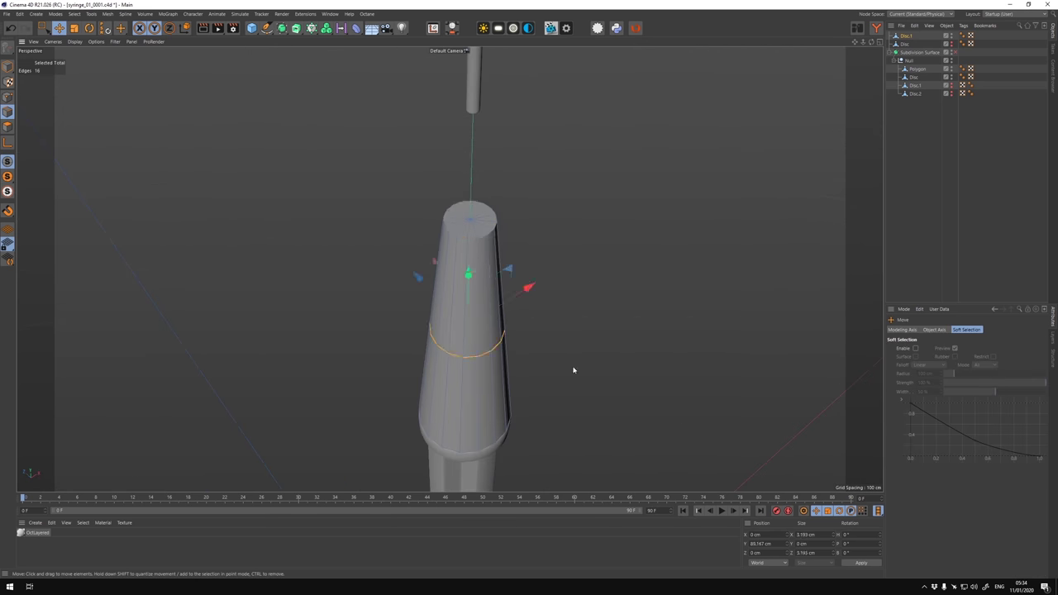
{"action": "left_click_drag", "start_coordinate": [541, 469], "coordinate": [497, 425], "text": "alt"}
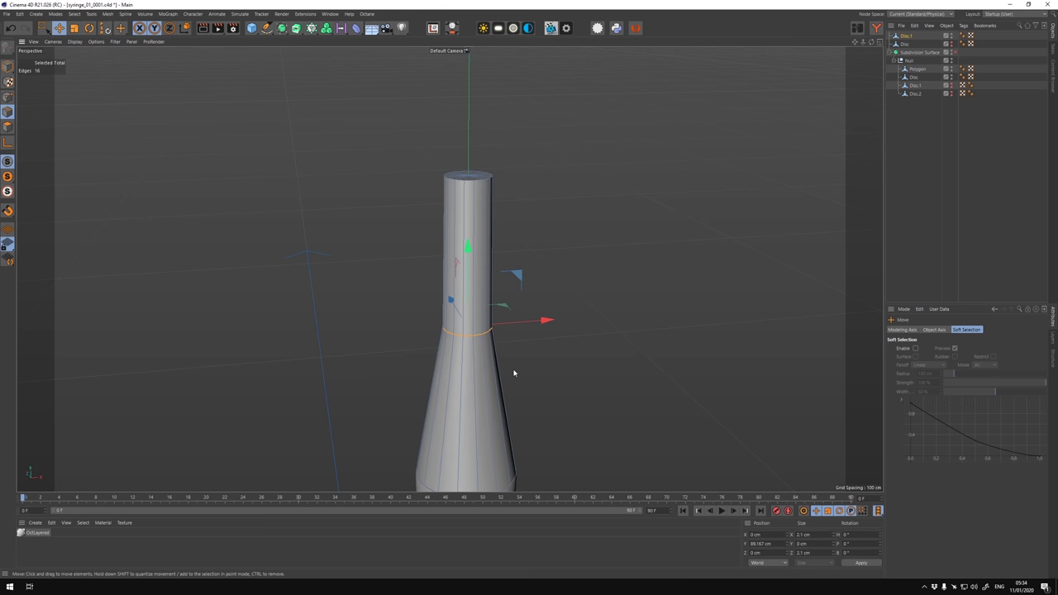
{"action": "right_click", "coordinate": [581, 295]}
{"action": "left_click", "coordinate": [598, 350]}
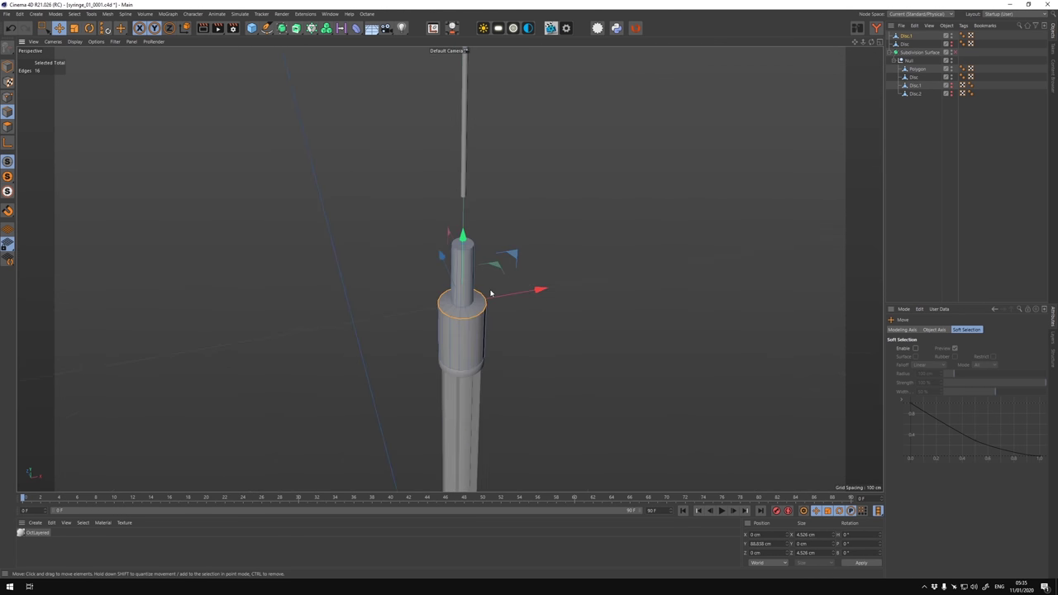
Cut a new edge loop near the bottom of the hub.
{"action": "right_click", "coordinate": [522, 291]}
{"action": "left_click", "coordinate": [567, 385]}
{"action": "left_click", "coordinate": [387, 434]}
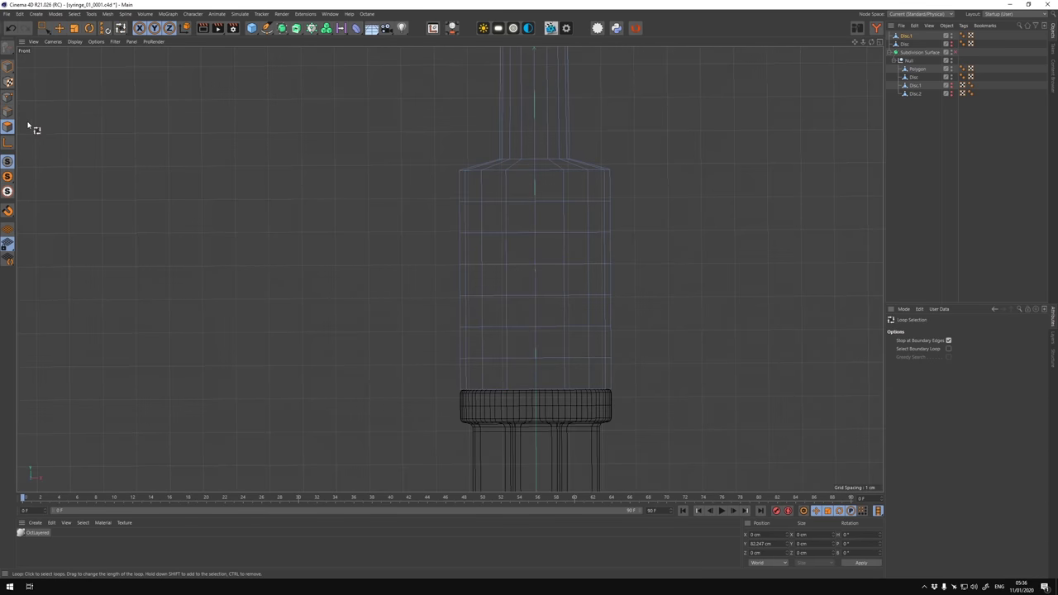
Extrude the selected ring polygons outward into raised bands.
{"action": "left_click", "coordinate": [740, 251]}
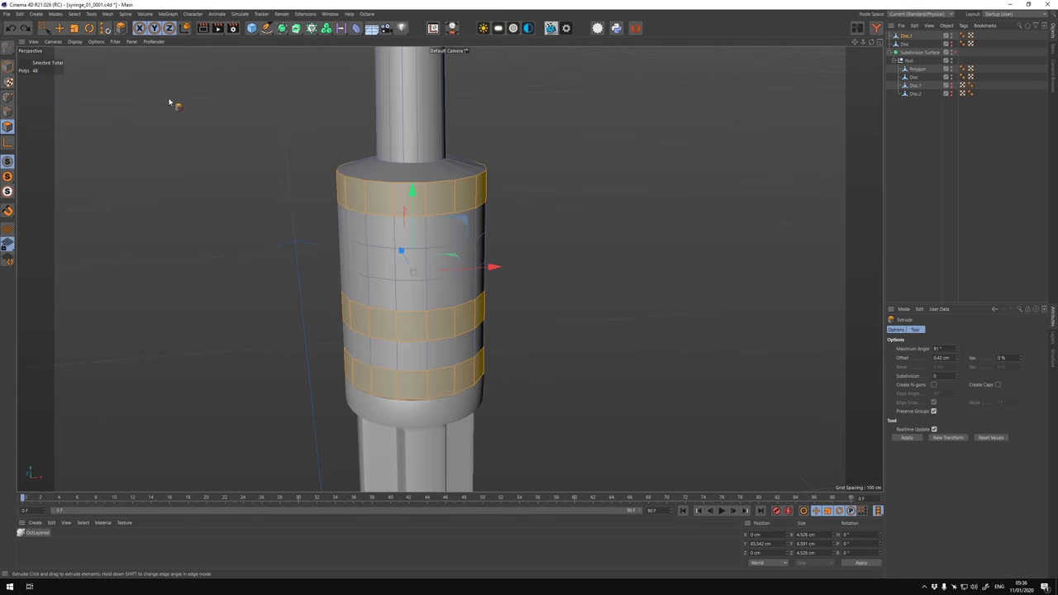
{"action": "right_click", "coordinate": [170, 154]}
{"action": "left_click", "coordinate": [190, 204]}
{"action": "left_click_drag", "start_coordinate": [430, 203], "coordinate": [389, 167]}
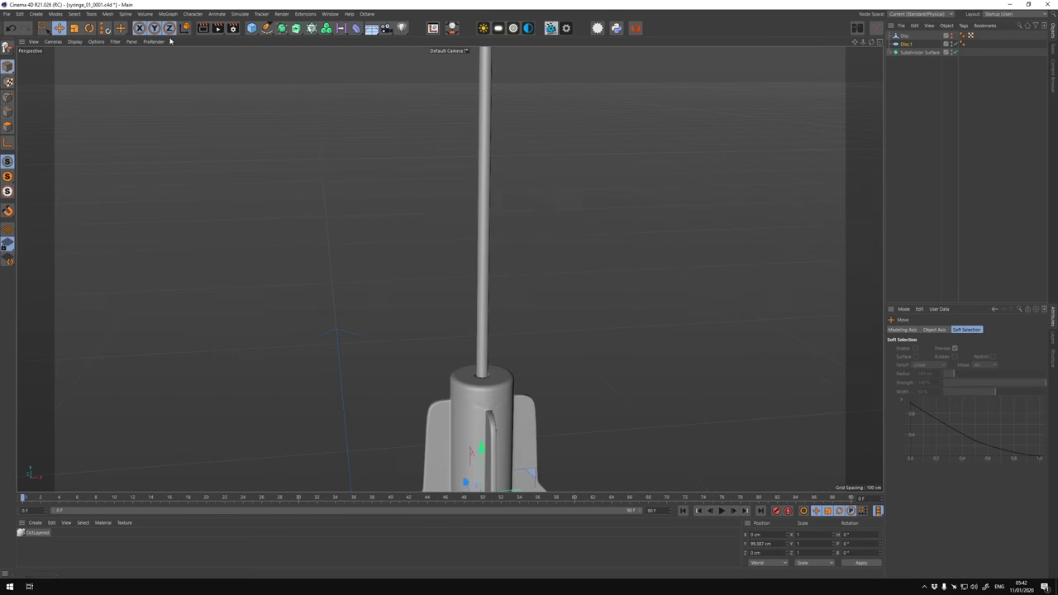
Loop-select the hub's top rim and bevel it with 4 subdivisions.
{"action": "key", "text": "F1"}
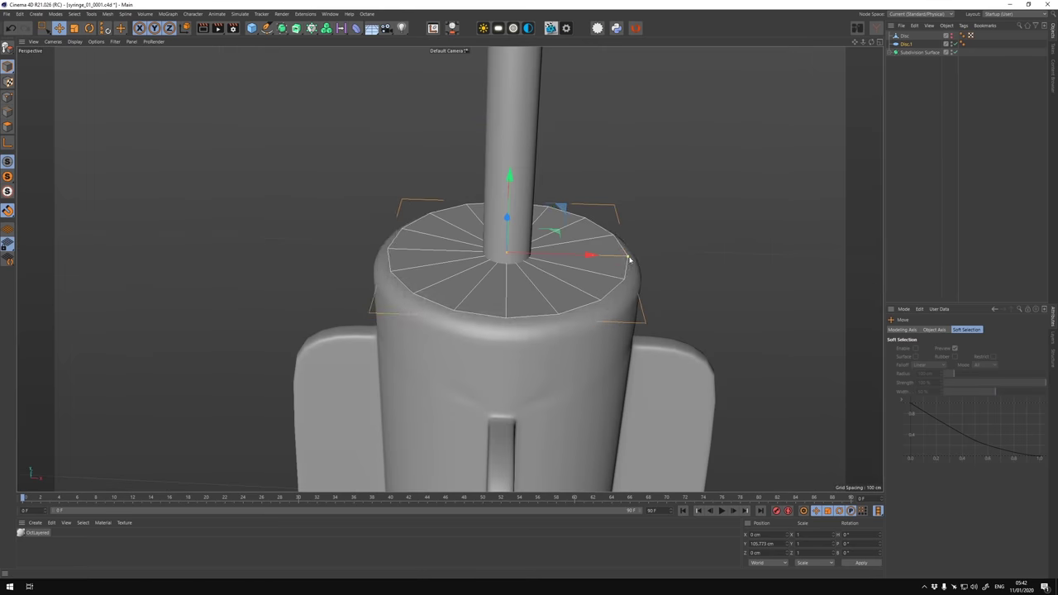
{"action": "key", "text": "F3"}
{"action": "key", "text": "r"}
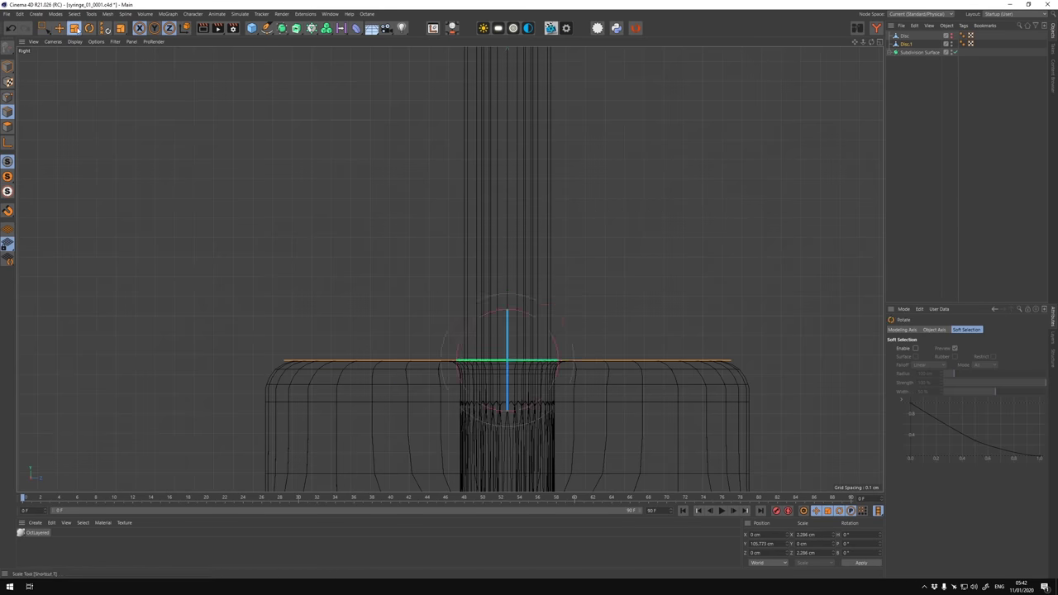
{"action": "key", "text": "F1"}
{"action": "key", "text": "u"}
{"action": "key", "text": "l"}
{"action": "left_click", "coordinate": [434, 310]}
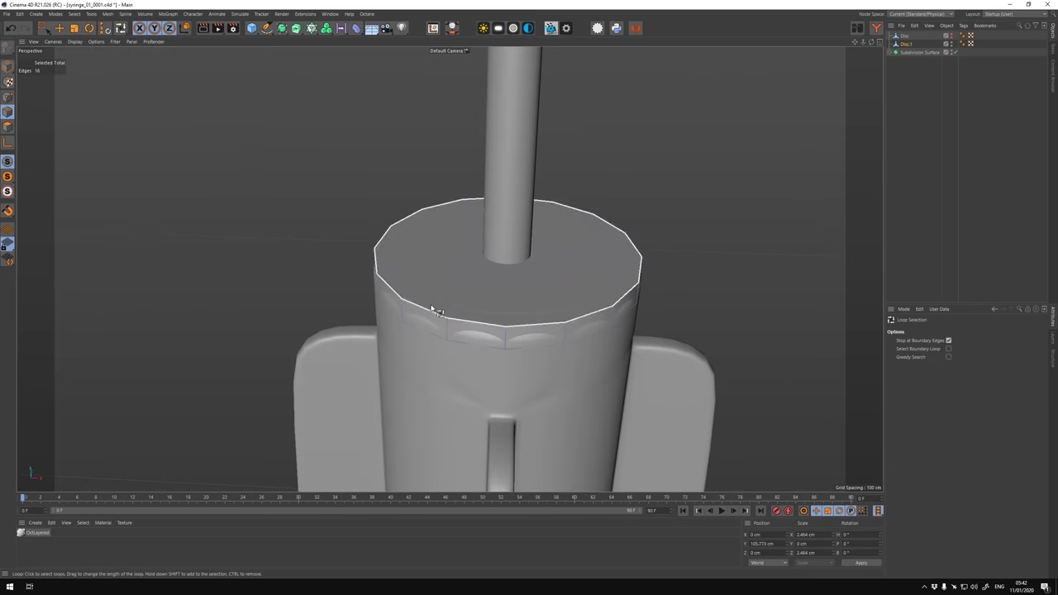
{"action": "middle_click", "coordinate": [487, 460]}
{"action": "middle_click", "coordinate": [258, 340]}
{"action": "right_click", "coordinate": [193, 290]}
{"action": "left_click", "coordinate": [236, 350]}
{"action": "left_click_drag", "start_coordinate": [248, 372], "coordinate": [275, 376]}
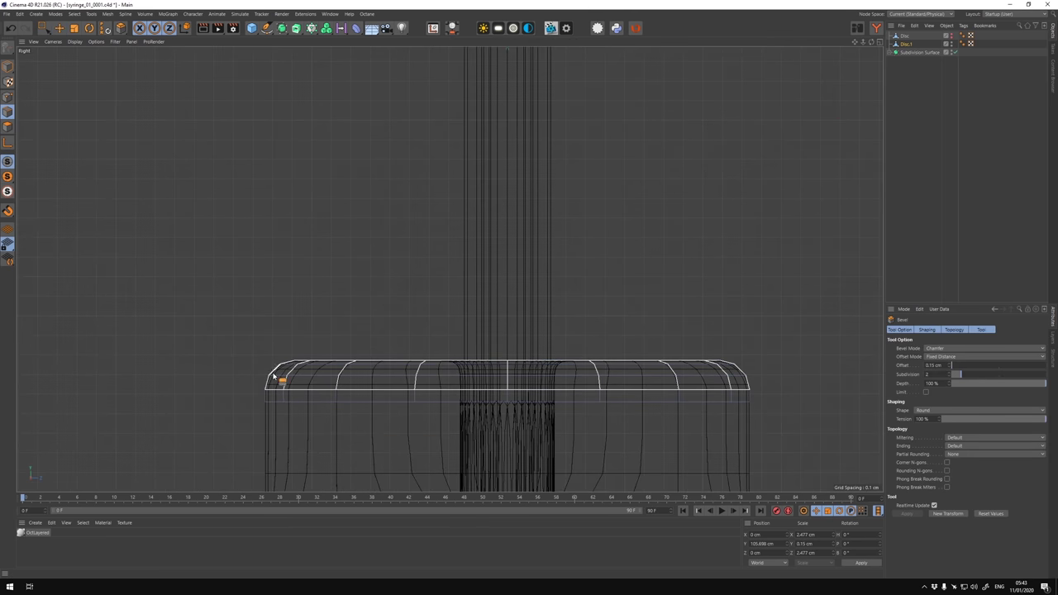
{"action": "key", "text": "Return"}
{"action": "key", "text": "F1"}
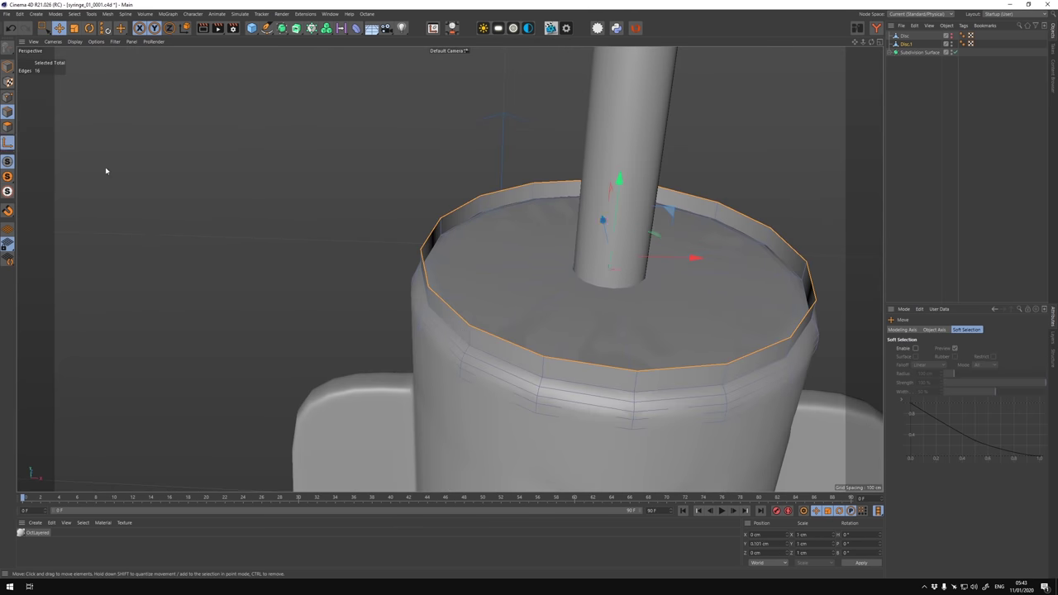
Add a loop cut on the hub top to form the opening.
{"action": "key", "text": "e"}
{"action": "key", "text": "F3"}
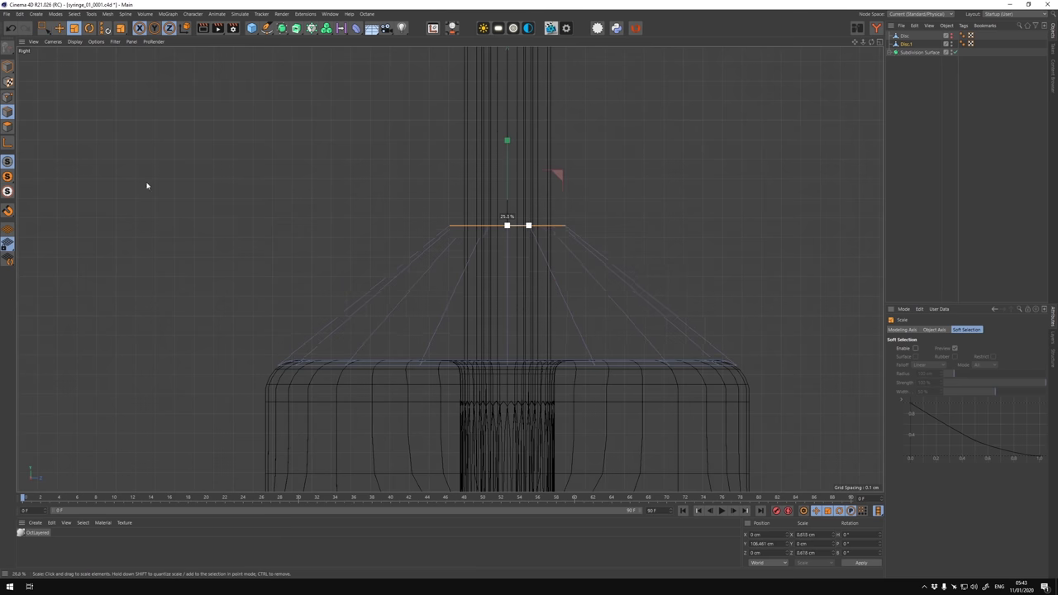
{"action": "key", "text": "k"}
{"action": "key", "text": "l"}
{"action": "key", "text": "F1"}
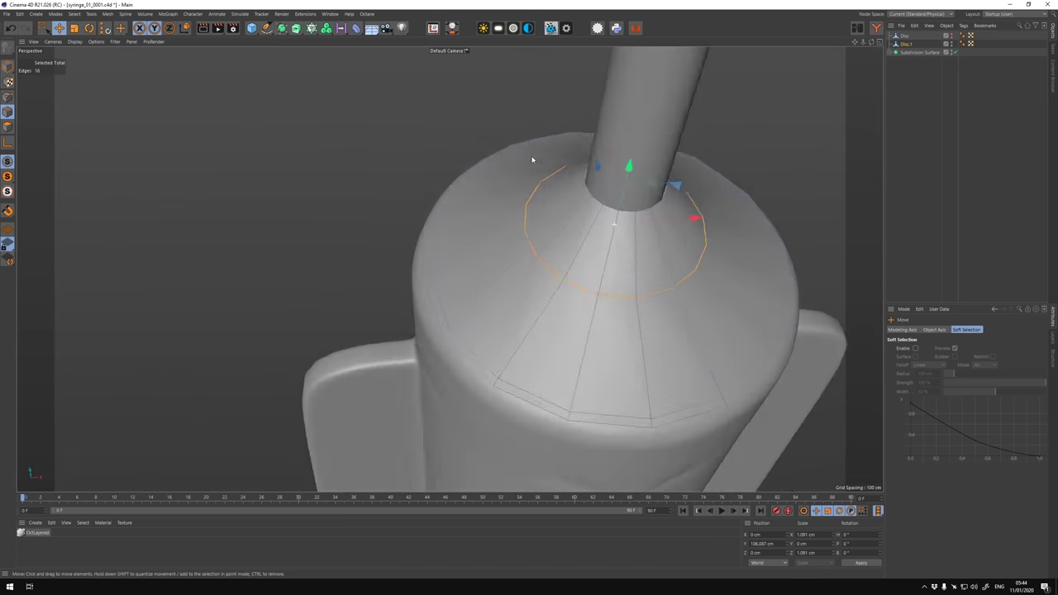
{"action": "mouse_move", "coordinate": [533, 161]}
{"action": "left_mouse_down", "text": "alt"}
{"action": "mouse_move", "coordinate": [229, 101]}
{"action": "mouse_move", "coordinate": [713, 135]}
{"action": "mouse_move", "coordinate": [534, 334]}
{"action": "left_mouse_up", "text": "alt"}
Bevel the edge ring around the hole with a 0.05 cm offset.
{"action": "key", "text": "s"}
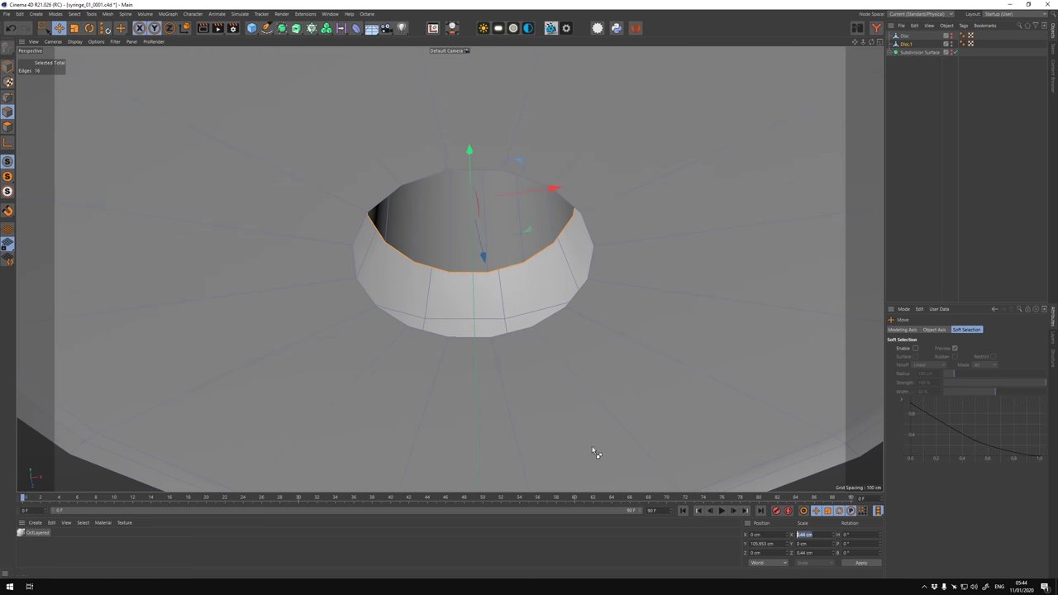
{"action": "key", "text": "m"}
{"action": "key", "text": "s"}
{"action": "mouse_move", "coordinate": [457, 342]}
{"action": "left_mouse_down", "text": "alt"}
{"action": "mouse_move", "coordinate": [567, 272]}
{"action": "mouse_move", "coordinate": [659, 172]}
{"action": "left_mouse_up", "text": "alt"}
{"action": "scroll", "coordinate": [567, 272], "scroll_direction": "up", "scroll_amount": 3}
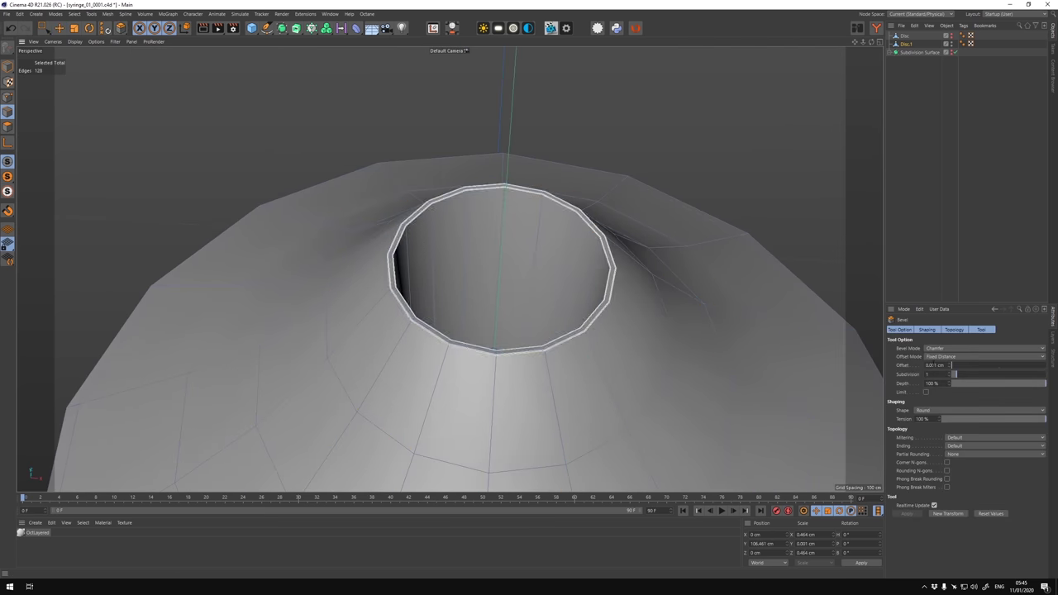
{"action": "type", "text": "0.05"}
{"action": "key", "text": "Return"}
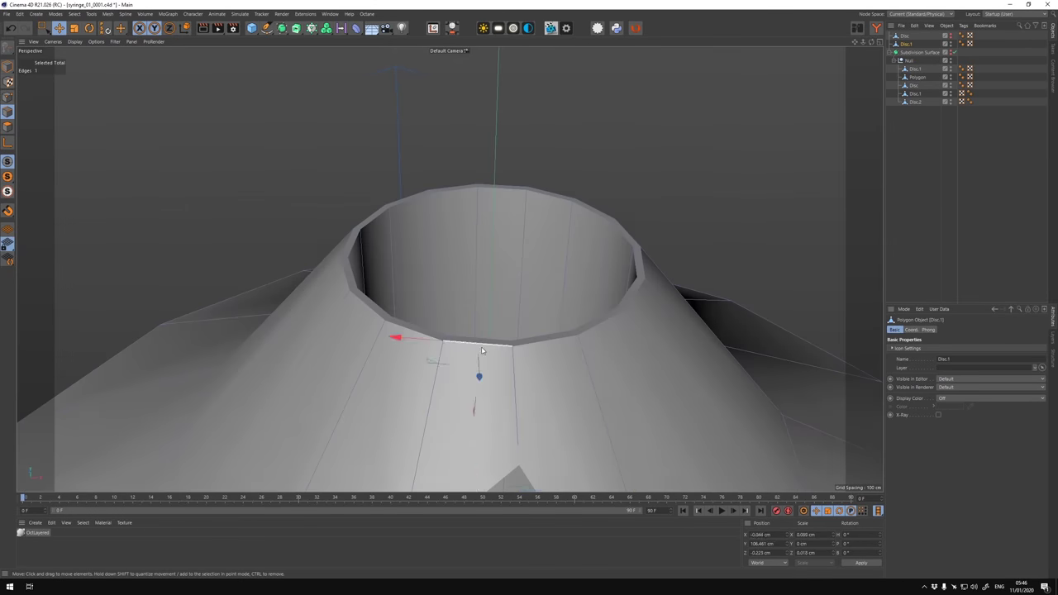
Use the mesh menu on the edge ring, then select Disc.1 in the Object Manager.
{"action": "right_click", "coordinate": [467, 235]}
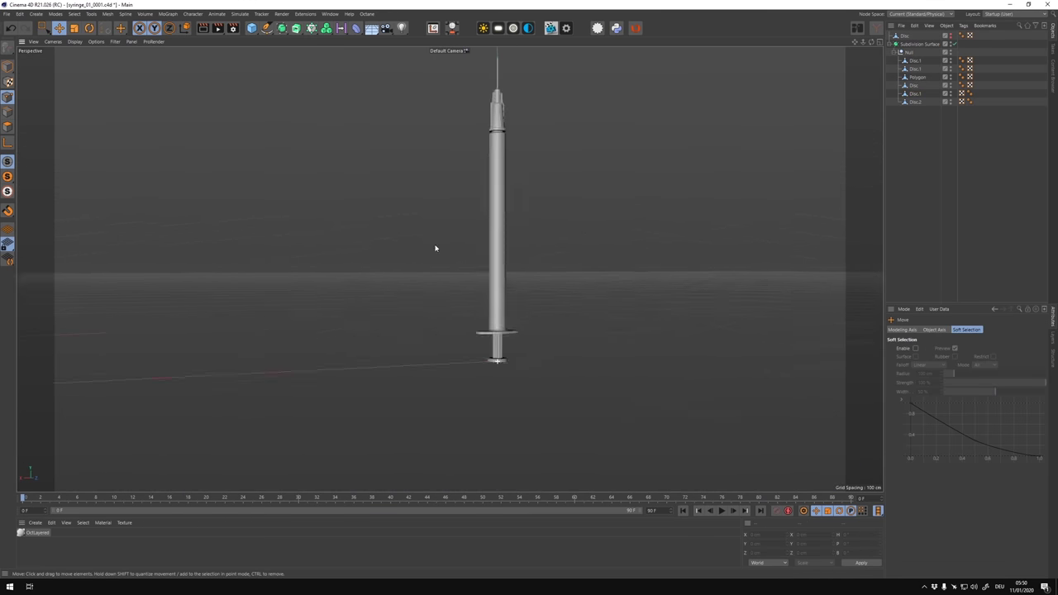
{"action": "left_click", "coordinate": [911, 94]}
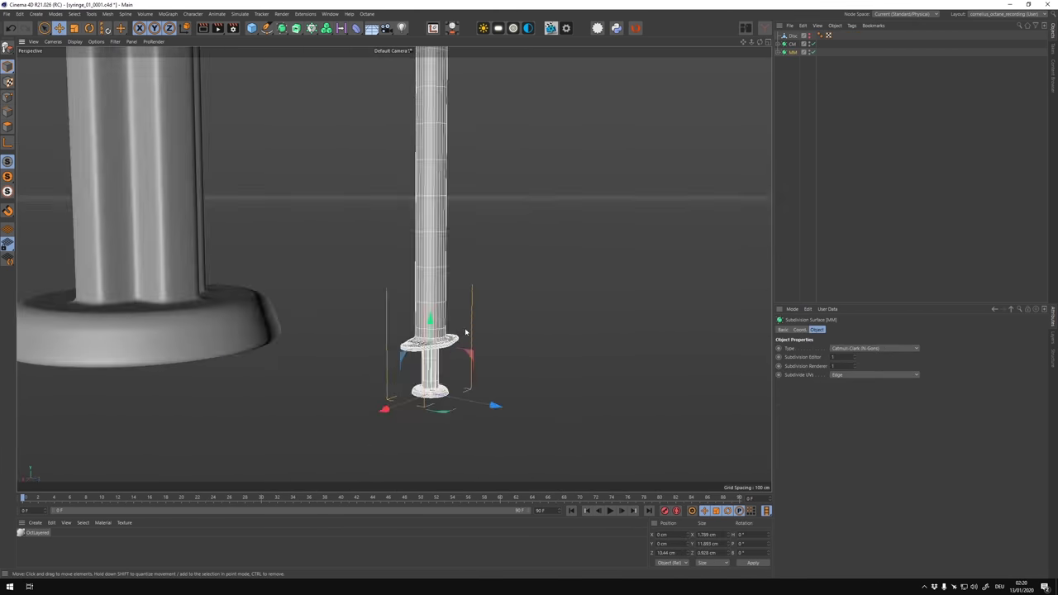
Select all polygons in Polygon mode and check Disc, Disc.1 and the next part.
{"action": "left_click", "coordinate": [8, 126]}
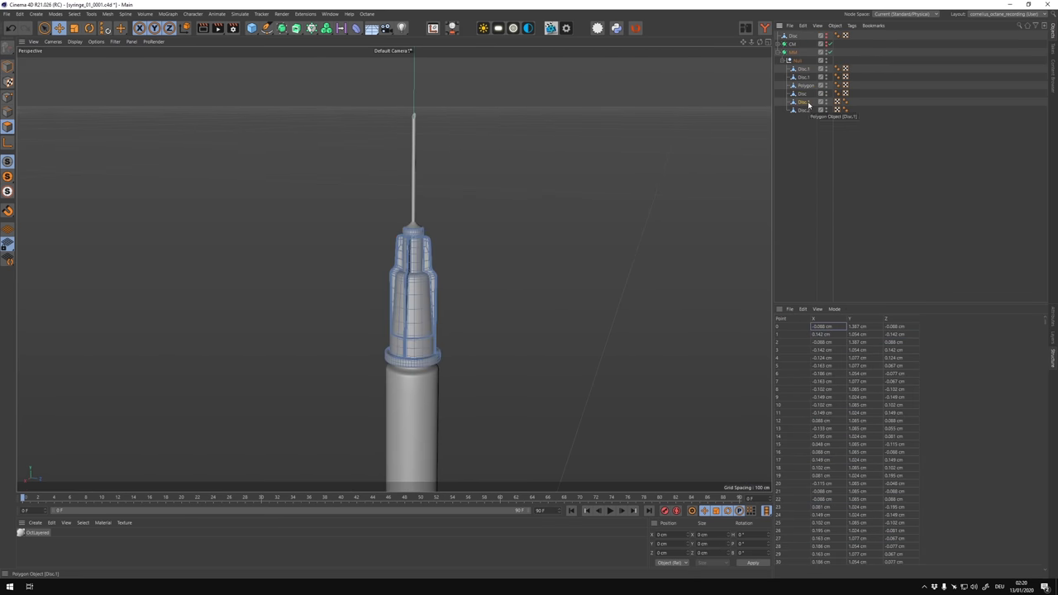
{"action": "key", "text": "ctrl+a"}
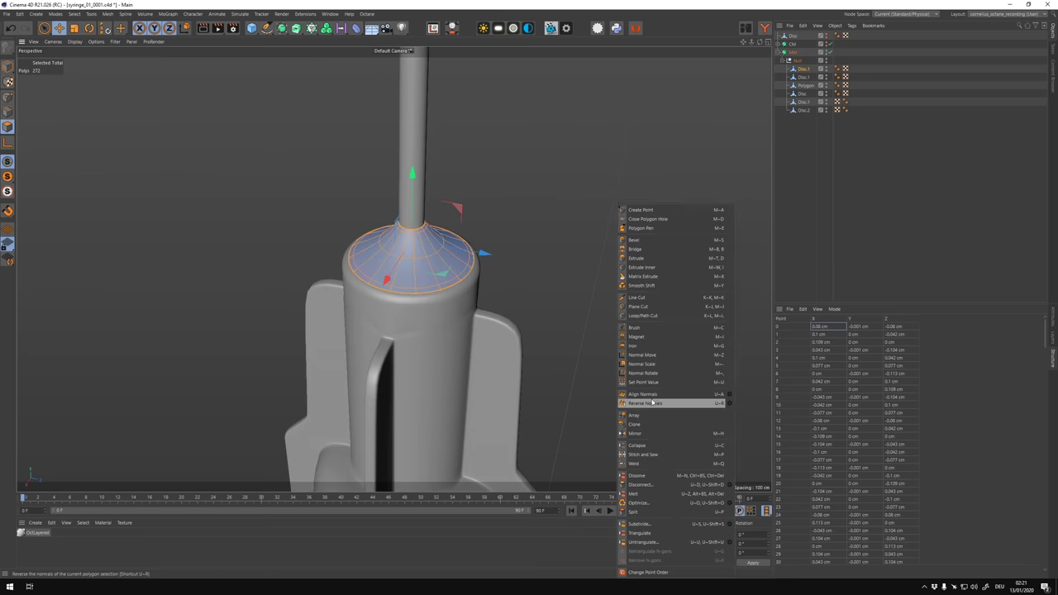
{"action": "left_click", "coordinate": [426, 212]}
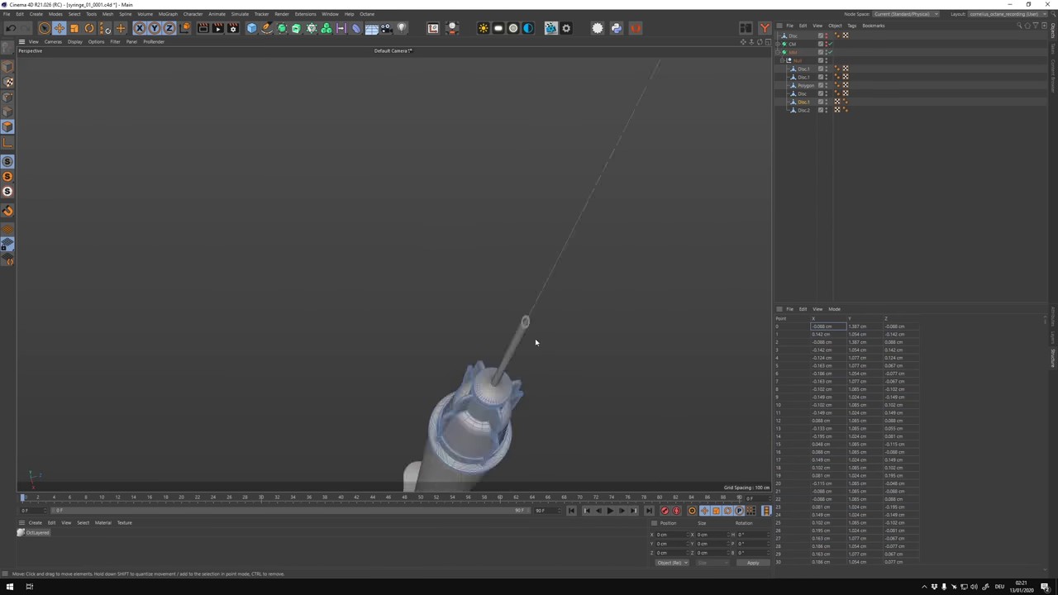
{"action": "left_click", "coordinate": [828, 70]}
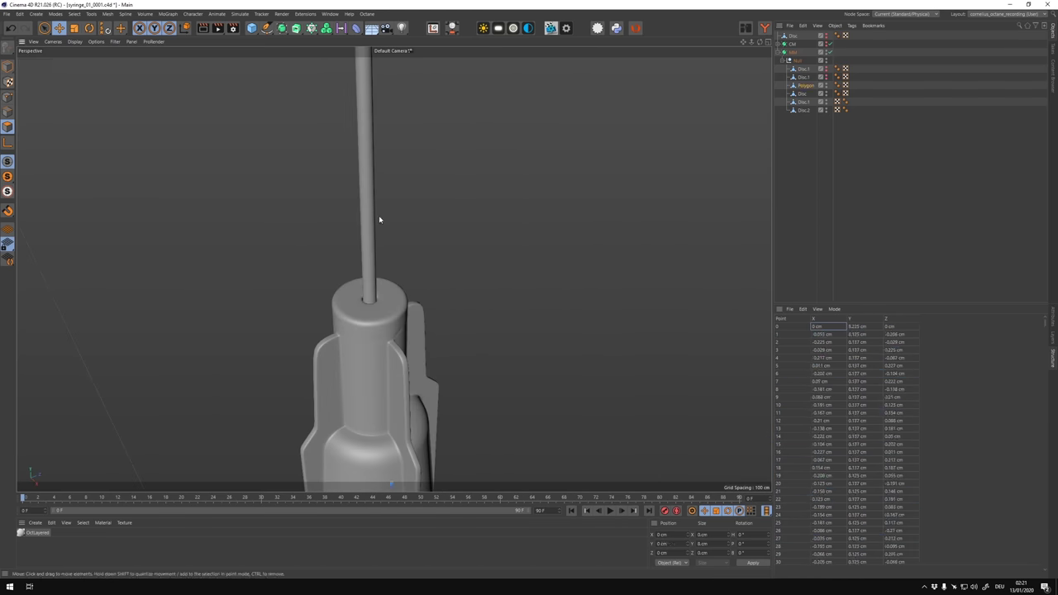
{"action": "left_click", "coordinate": [827, 88]}
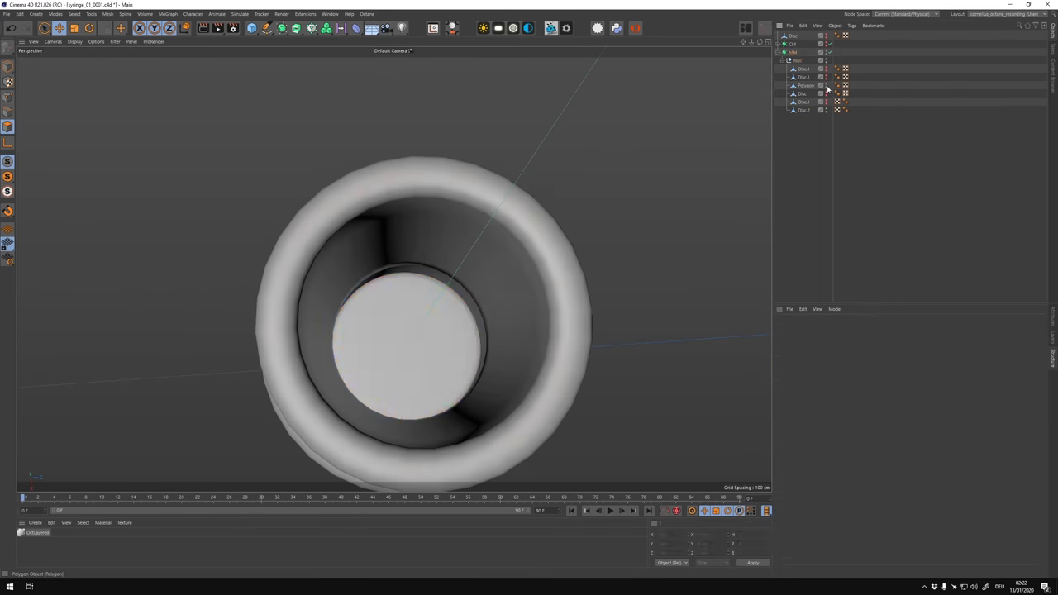
Select the Disc.2 barrel part, then the Disc.1 part.
{"action": "left_click", "coordinate": [796, 94]}
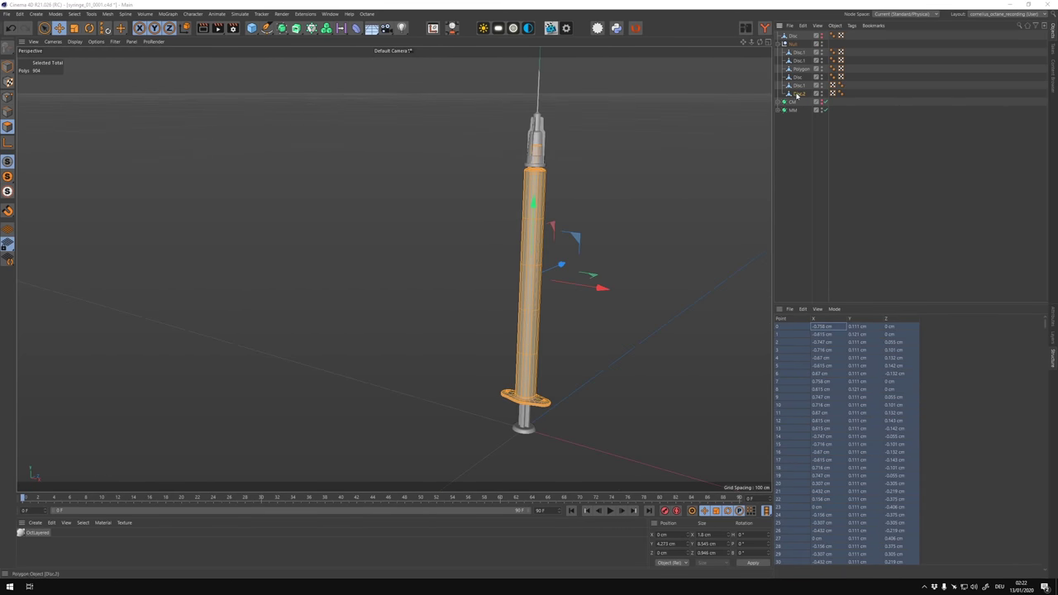
{"action": "left_click", "coordinate": [800, 86]}
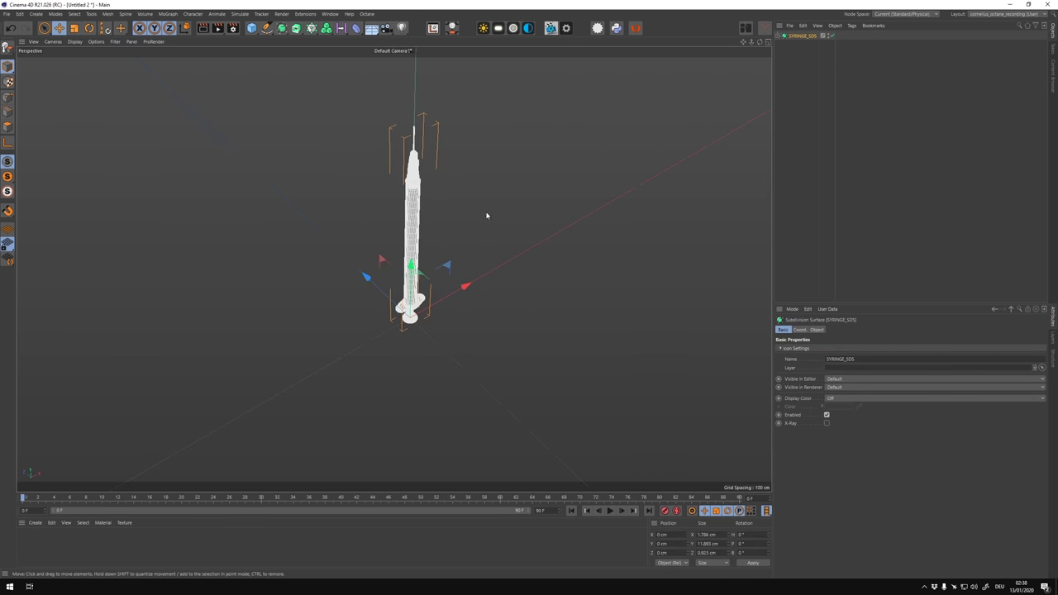
Export the low-poly syringe as FBX to the LP folder, then start the high-poly FBX export.
{"action": "left_click", "coordinate": [6, 13]}
{"action": "mouse_move", "coordinate": [49, 248]}
{"action": "left_click", "coordinate": [140, 248]}
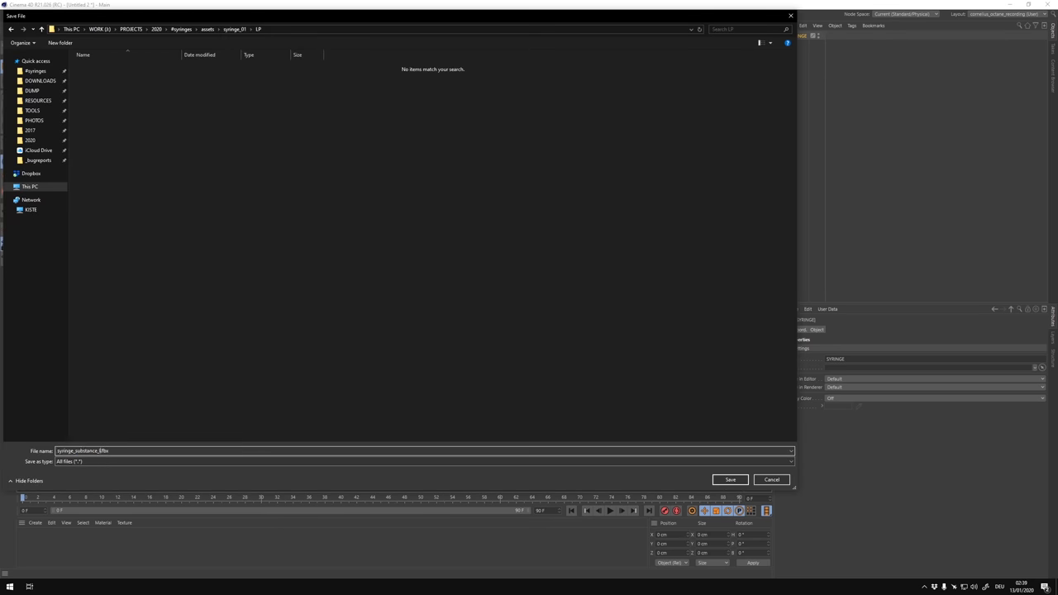
{"action": "key", "text": "Return"}
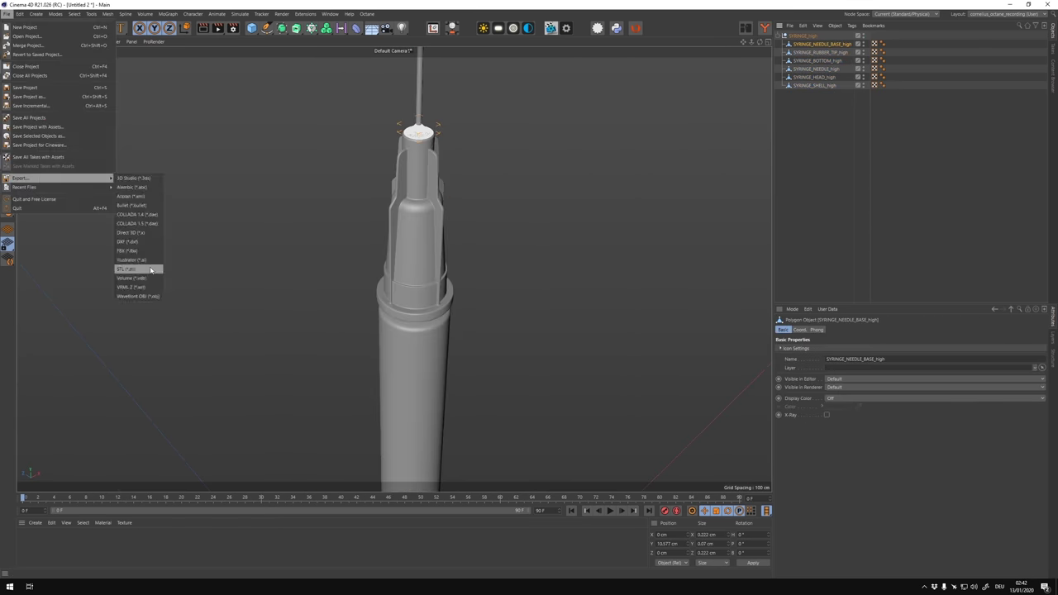
{"action": "left_click", "coordinate": [131, 250]}
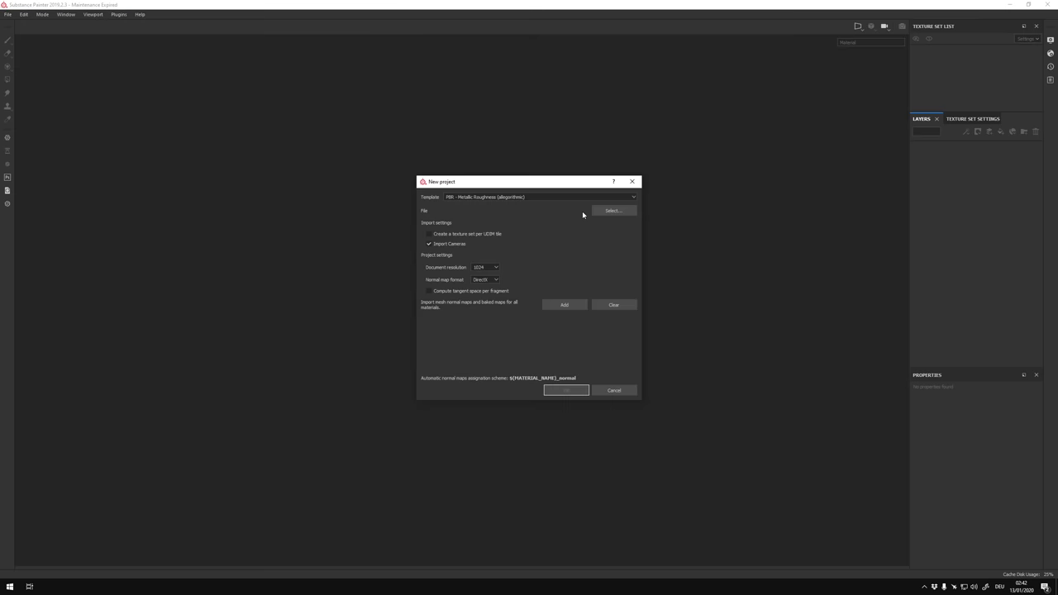
Bake the DefaultMaterial mesh maps and close the bake report.
{"action": "key", "text": "Escape"}
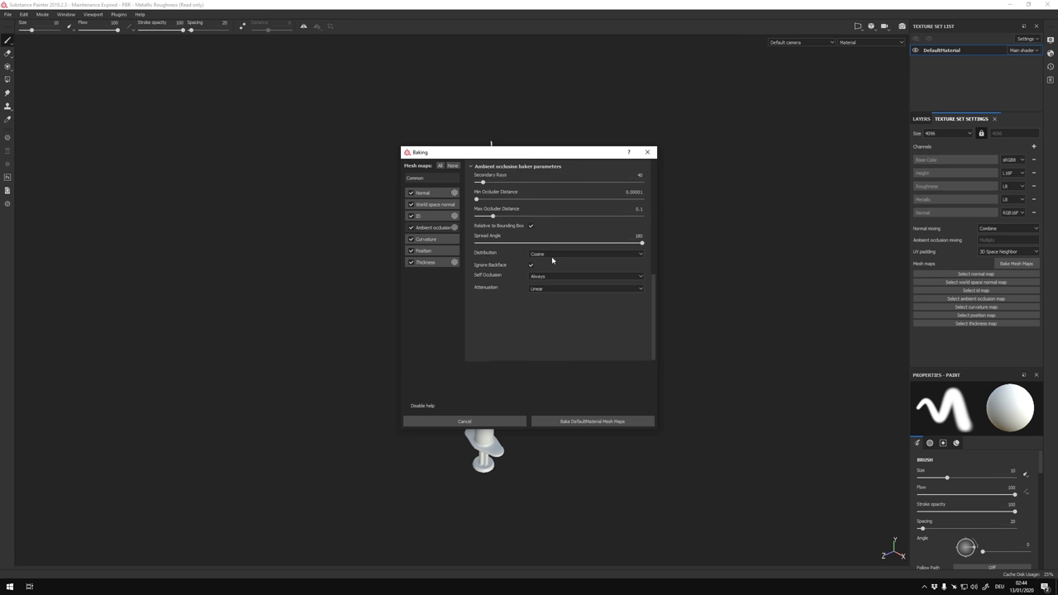
{"action": "left_click", "coordinate": [592, 421]}
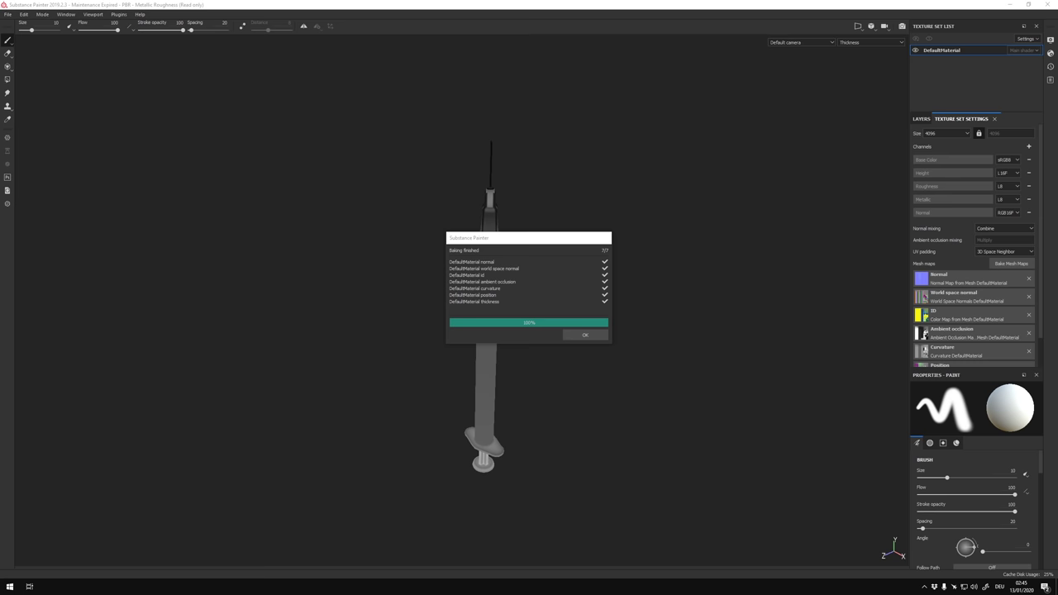
{"action": "left_click", "coordinate": [585, 334]}
{"action": "scroll", "coordinate": [591, 306], "scroll_direction": "up", "scroll_amount": 5}
Preview the baked normal map on the syringe and add a new fill layer.
{"action": "key", "text": "c"}
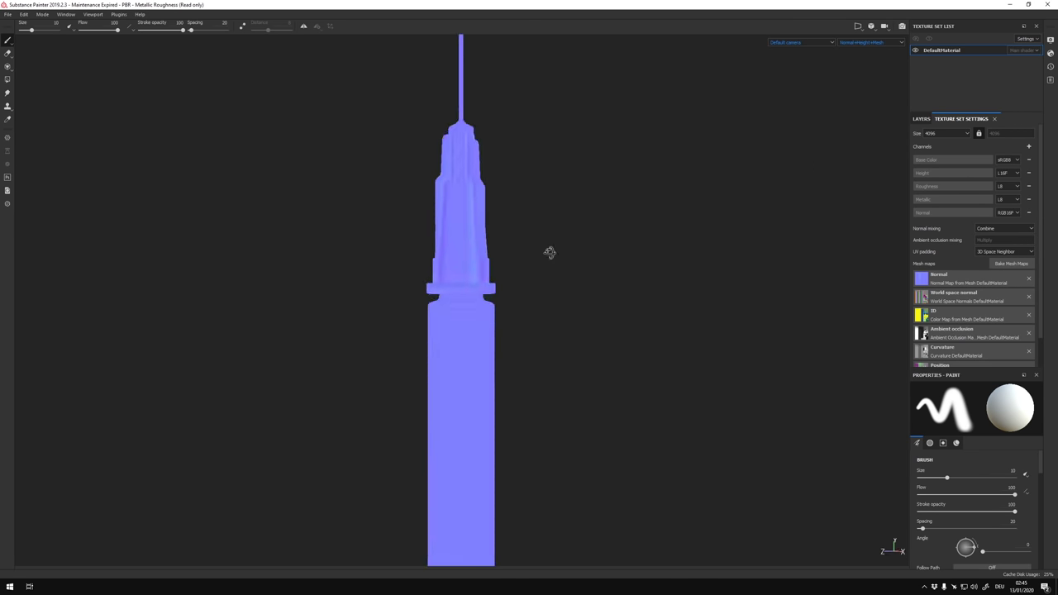
{"action": "scroll", "coordinate": [541, 396], "scroll_direction": "down", "scroll_amount": 5}
{"action": "scroll", "coordinate": [541, 396], "scroll_direction": "up", "scroll_amount": 8}
{"action": "left_click", "coordinate": [1000, 132]}
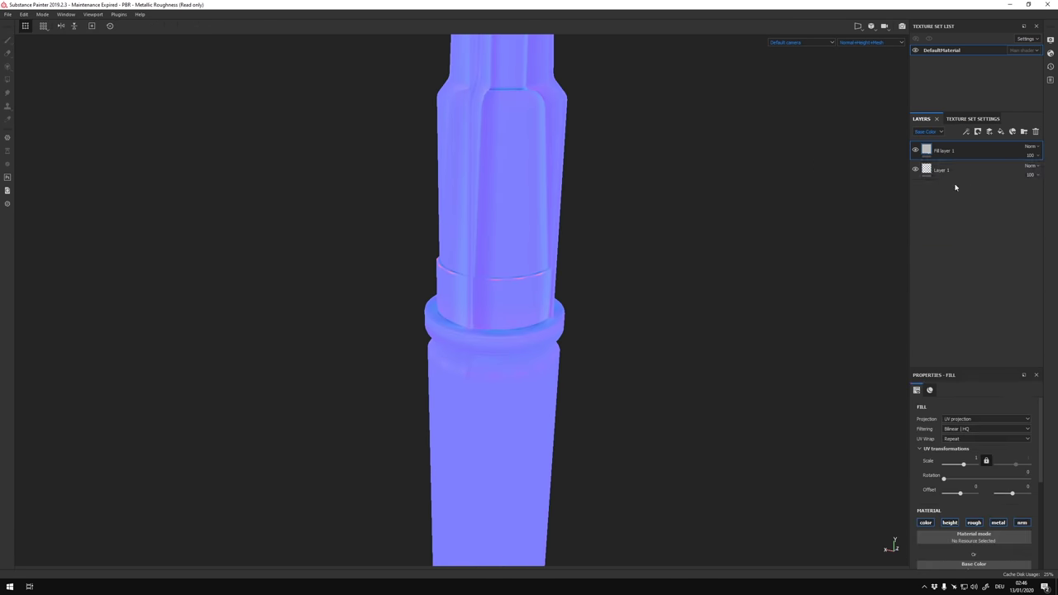
Group the layers into a folder, return to Material view and rename Fill layer 1.
{"action": "key", "text": "ctrl+g"}
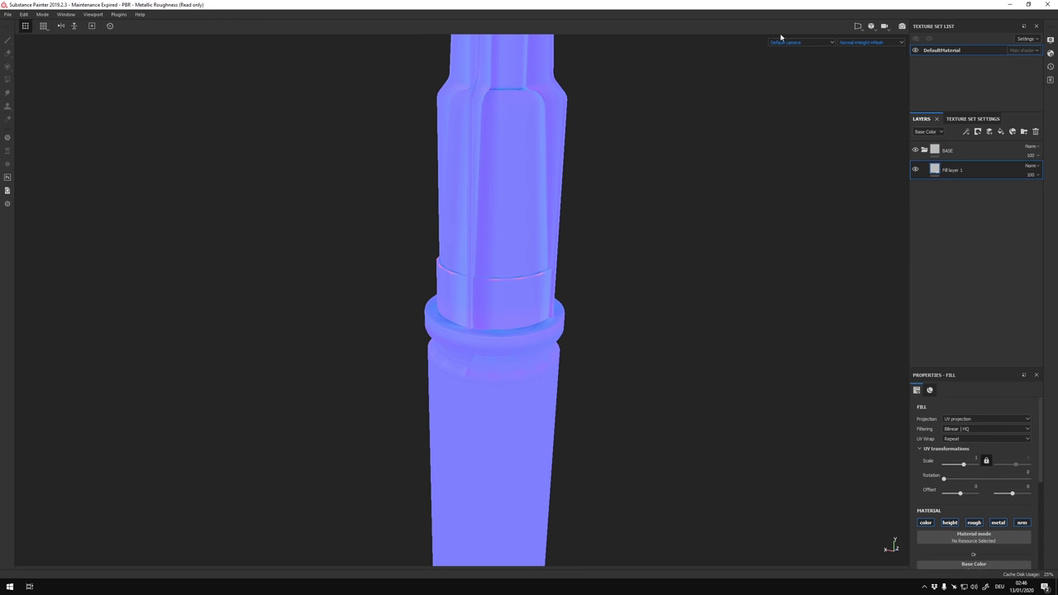
{"action": "key", "text": "m"}
{"action": "scroll", "coordinate": [974, 479], "scroll_direction": "down", "scroll_amount": 3}
{"action": "left_click_drag", "start_coordinate": [579, 330], "coordinate": [538, 357], "text": "alt"}
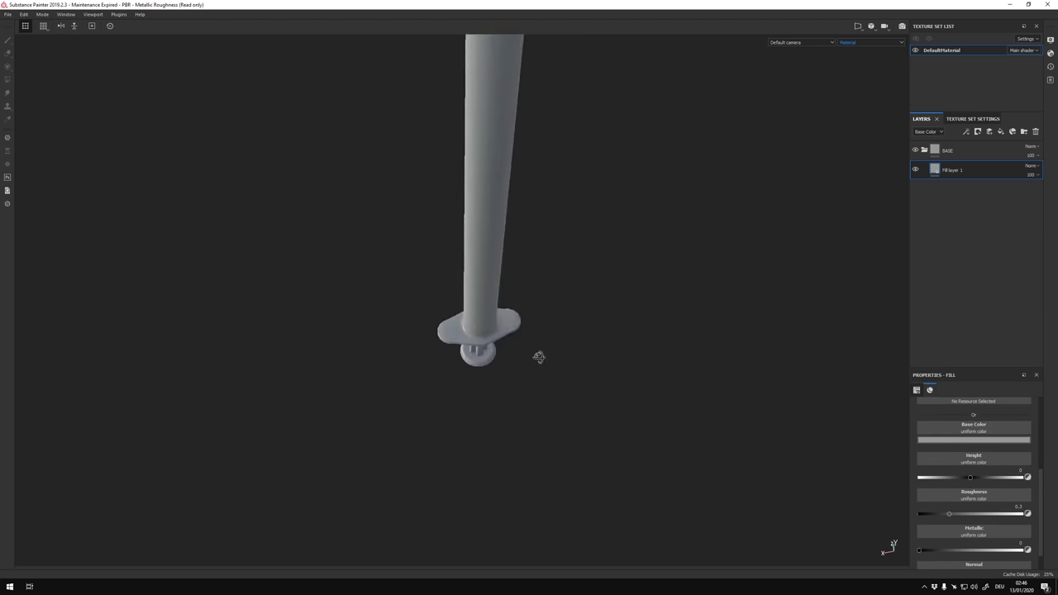
{"action": "scroll", "coordinate": [549, 358], "scroll_direction": "up", "scroll_amount": 5}
{"action": "double_click", "coordinate": [952, 170]}
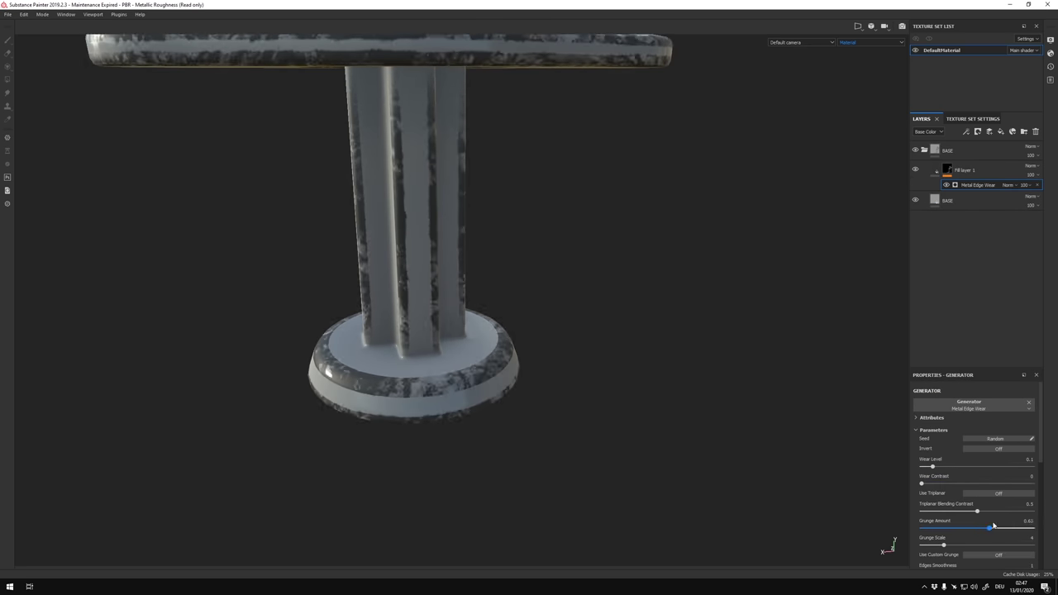
Lower the edge wear Grunge Amount to 0.22, then raise the grunge scale and wear.
{"action": "left_click_drag", "start_coordinate": [993, 525], "coordinate": [981, 514]}
{"action": "scroll", "coordinate": [975, 496], "scroll_direction": "down", "scroll_amount": 2}
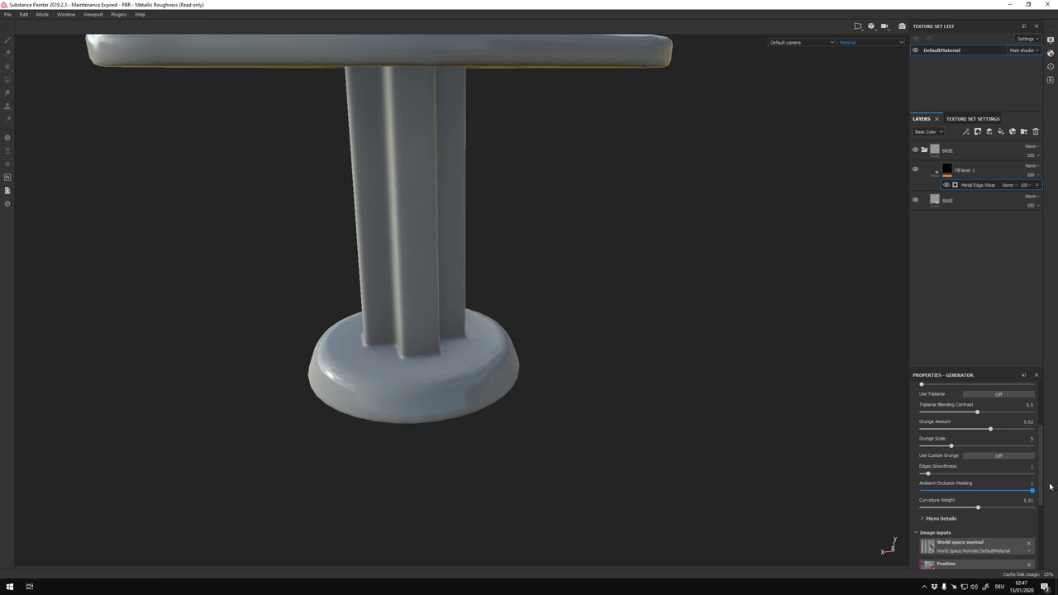
{"action": "left_click_drag", "start_coordinate": [1032, 490], "coordinate": [928, 490]}
{"action": "scroll", "coordinate": [976, 479], "scroll_direction": "up", "scroll_amount": 2}
{"action": "left_click_drag", "start_coordinate": [579, 330], "coordinate": [776, 347], "text": "alt"}
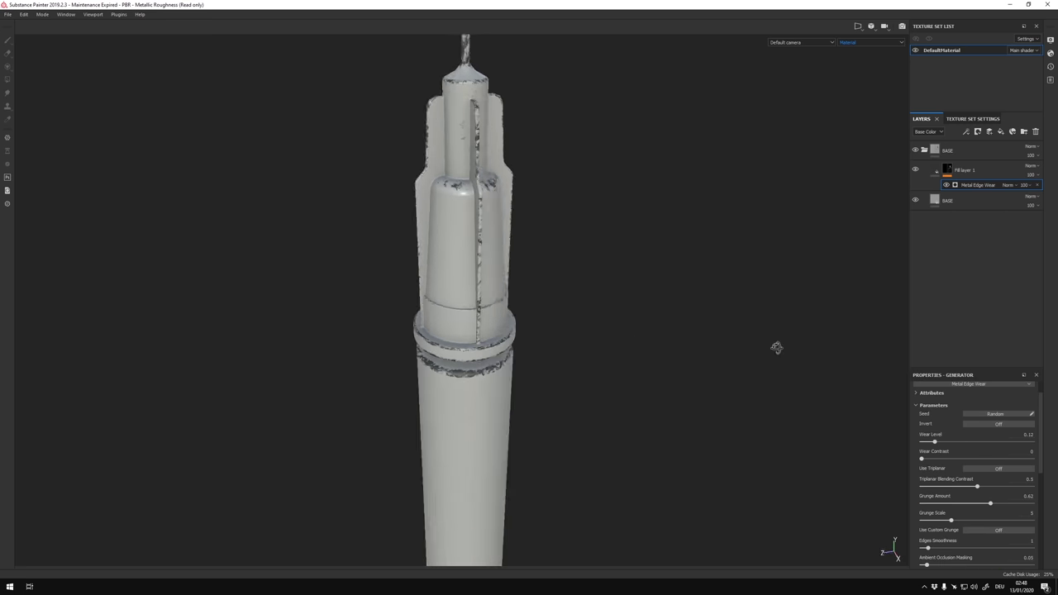
{"action": "scroll", "coordinate": [454, 365], "scroll_direction": "up", "scroll_amount": 5}
{"action": "scroll", "coordinate": [983, 463], "scroll_direction": "down", "scroll_amount": 5}
{"action": "scroll", "coordinate": [994, 457], "scroll_direction": "down", "scroll_amount": 2}
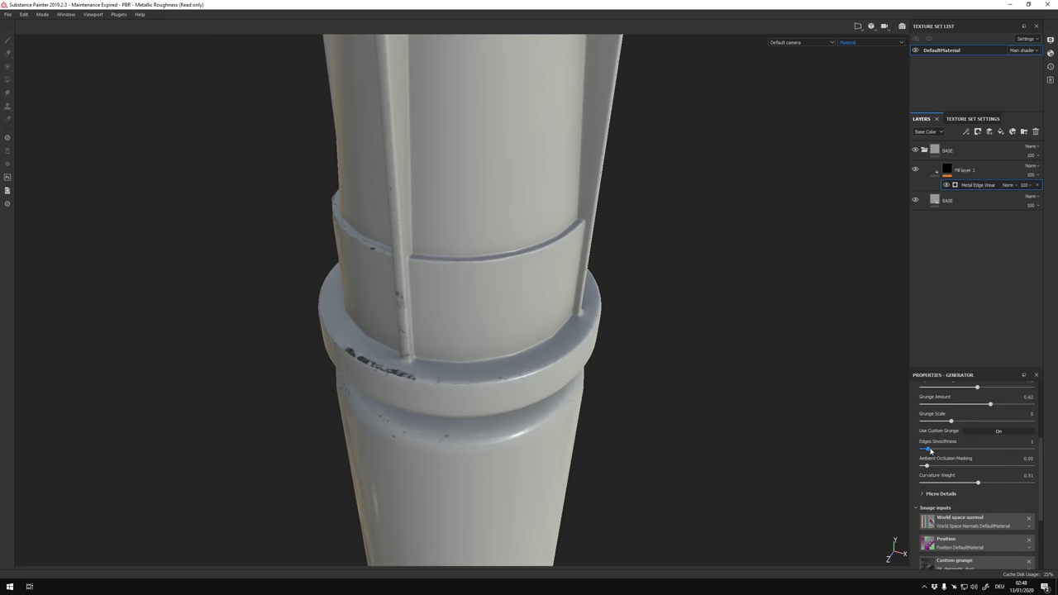
{"action": "left_click_drag", "start_coordinate": [957, 454], "coordinate": [946, 453]}
{"action": "scroll", "coordinate": [678, 432], "scroll_direction": "down", "scroll_amount": 2}
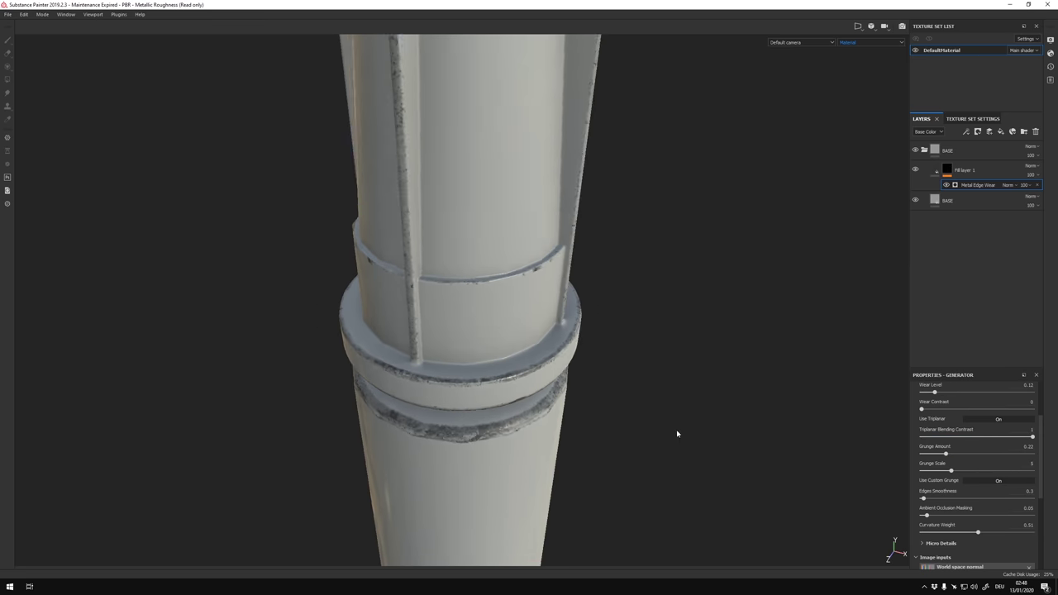
{"action": "left_click_drag", "start_coordinate": [677, 432], "coordinate": [480, 461], "text": "alt"}
{"action": "scroll", "coordinate": [529, 366], "scroll_direction": "up", "scroll_amount": 5}
{"action": "scroll", "coordinate": [529, 366], "scroll_direction": "up", "scroll_amount": 3}
{"action": "mouse_move", "coordinate": [966, 473]}
{"action": "left_mouse_down"}
{"action": "mouse_move", "coordinate": [1030, 454]}
{"action": "mouse_move", "coordinate": [951, 454]}
{"action": "mouse_move", "coordinate": [945, 441]}
{"action": "left_mouse_up"}
Reduce Wear Level, enable triplanar, set Grunge Amount 1, blending contrast 0, Curvature Weight 0.19.
{"action": "scroll", "coordinate": [529, 330], "scroll_direction": "down", "scroll_amount": 3}
{"action": "scroll", "coordinate": [529, 331], "scroll_direction": "up", "scroll_amount": 3}
{"action": "scroll", "coordinate": [976, 430], "scroll_direction": "up", "scroll_amount": 2}
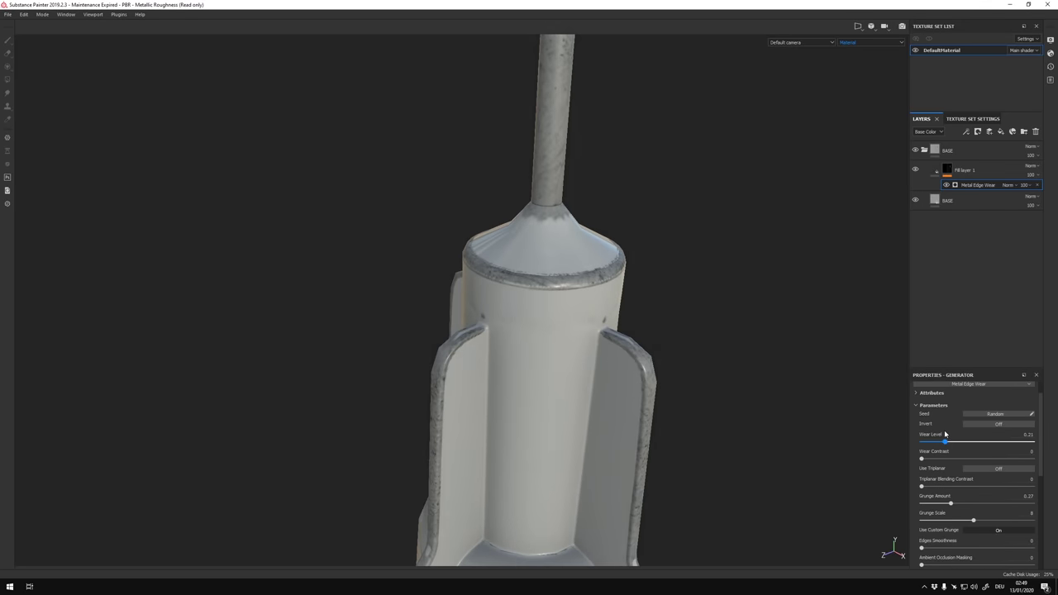
{"action": "left_click_drag", "start_coordinate": [496, 331], "coordinate": [516, 311], "text": "alt"}
{"action": "scroll", "coordinate": [984, 488], "scroll_direction": "down", "scroll_amount": 5}
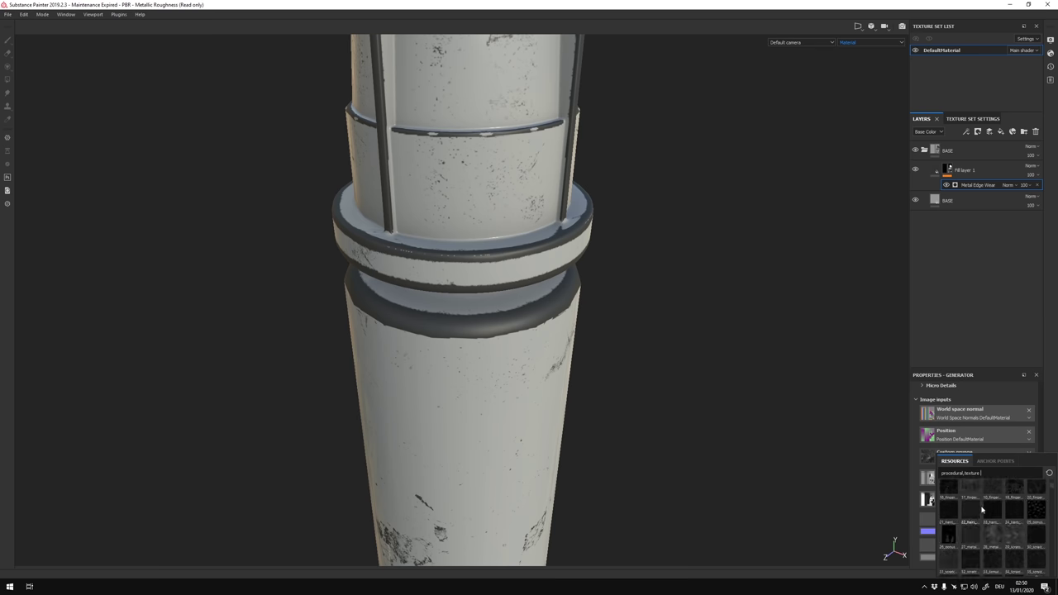
{"action": "scroll", "coordinate": [975, 495], "scroll_direction": "up", "scroll_amount": 5}
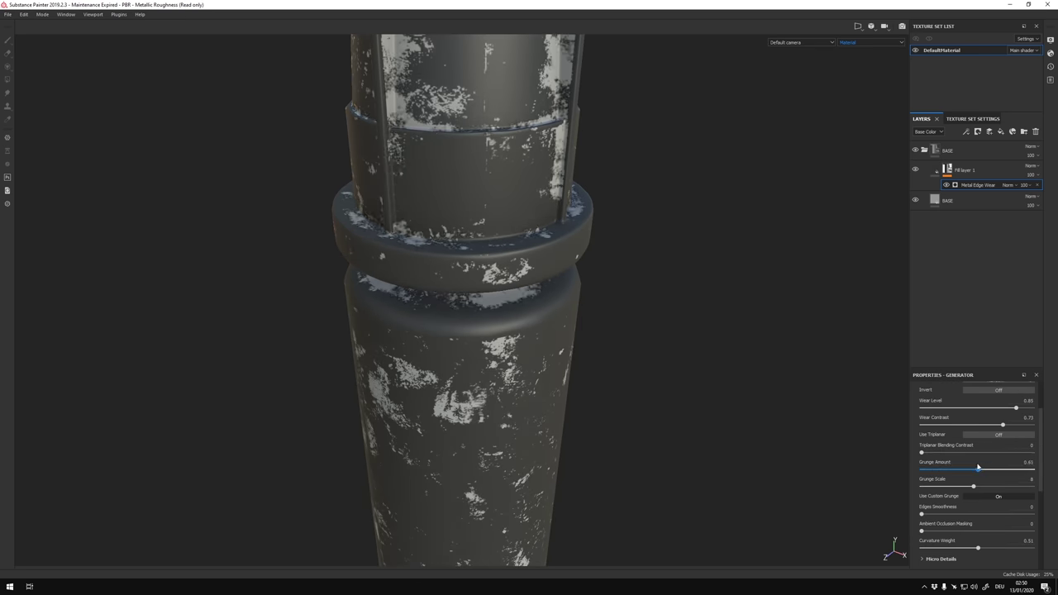
{"action": "mouse_move", "coordinate": [945, 407]}
{"action": "left_mouse_down"}
{"action": "mouse_move", "coordinate": [920, 419]}
{"action": "mouse_move", "coordinate": [1001, 408]}
{"action": "left_mouse_up"}
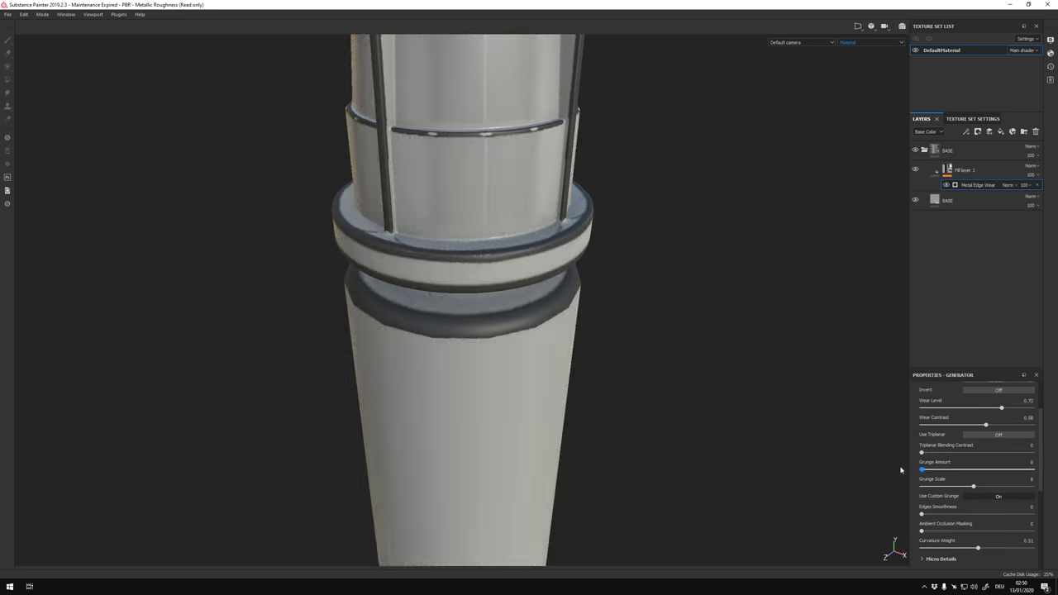
{"action": "left_click", "coordinate": [998, 435]}
{"action": "mouse_move", "coordinate": [921, 453]}
{"action": "left_mouse_down"}
{"action": "mouse_move", "coordinate": [966, 453]}
{"action": "mouse_move", "coordinate": [920, 453]}
{"action": "left_mouse_up"}
{"action": "left_click_drag", "start_coordinate": [978, 548], "coordinate": [942, 547]}
{"action": "scroll", "coordinate": [593, 391], "scroll_direction": "down", "scroll_amount": 5}
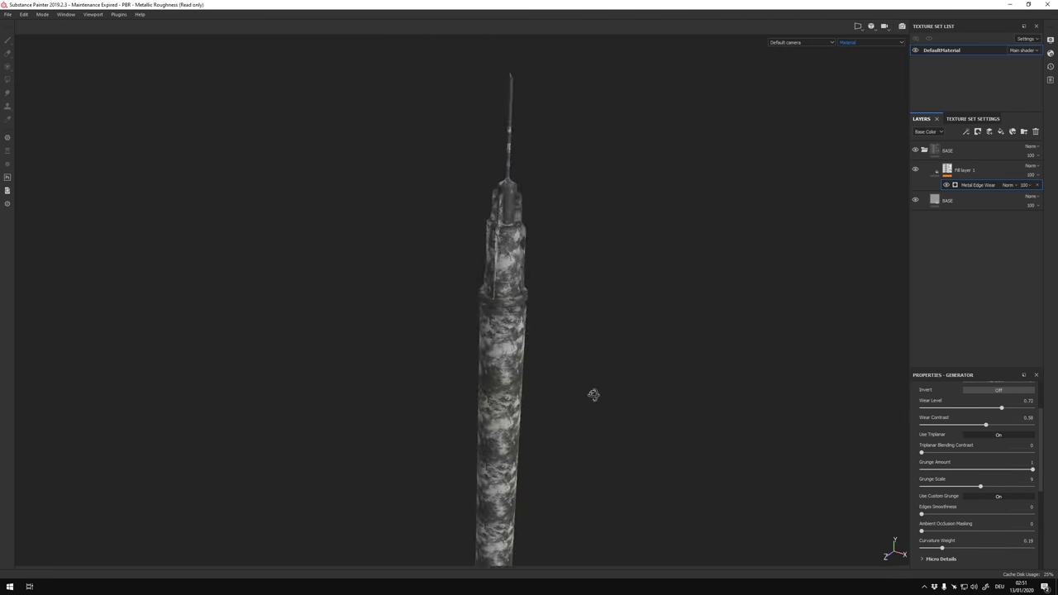
{"action": "scroll", "coordinate": [593, 392], "scroll_direction": "up", "scroll_amount": 5}
{"action": "left_click_drag", "start_coordinate": [994, 488], "coordinate": [945, 488]}
{"action": "left_click_drag", "start_coordinate": [827, 347], "coordinate": [735, 198], "text": "alt"}
Delete the Metal Edge Wear generator and check the BASE layer's base colour.
{"action": "key", "text": "Delete"}
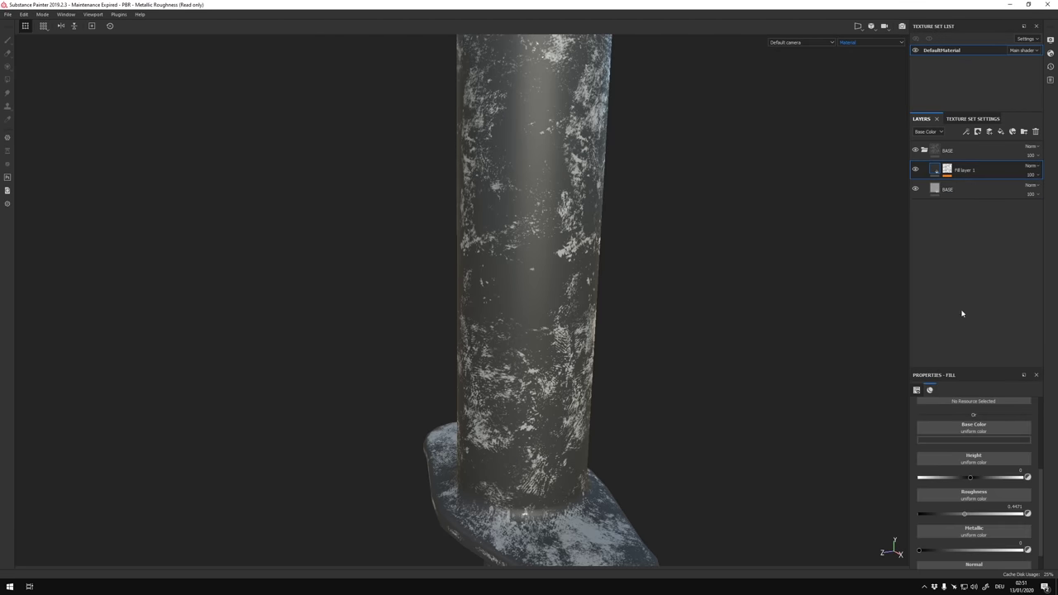
{"action": "mouse_move", "coordinate": [793, 300]}
{"action": "left_mouse_down", "text": "alt"}
{"action": "mouse_move", "coordinate": [669, 424]}
{"action": "mouse_move", "coordinate": [743, 347]}
{"action": "left_mouse_up", "text": "alt"}
{"action": "left_click", "coordinate": [947, 189]}
{"action": "left_click", "coordinate": [973, 440]}
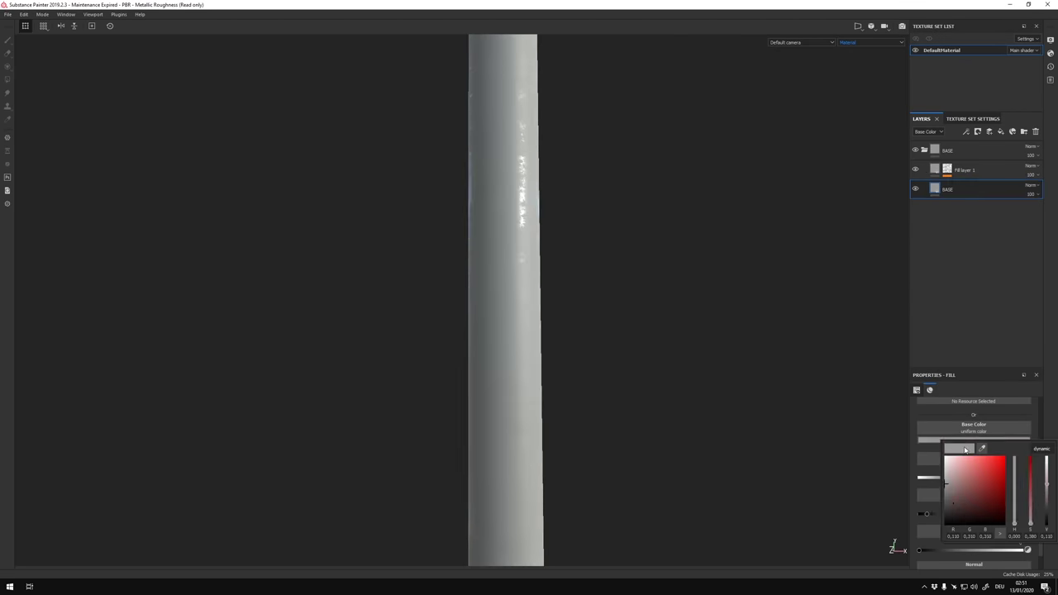
Set Fill layer 1's roughness to about 0.145 for glossy dark plastic, then select the BASE folder.
{"action": "left_click", "coordinate": [969, 168]}
{"action": "left_click_drag", "start_coordinate": [935, 516], "coordinate": [939, 514]}
{"action": "scroll", "coordinate": [628, 375], "scroll_direction": "up", "scroll_amount": 3}
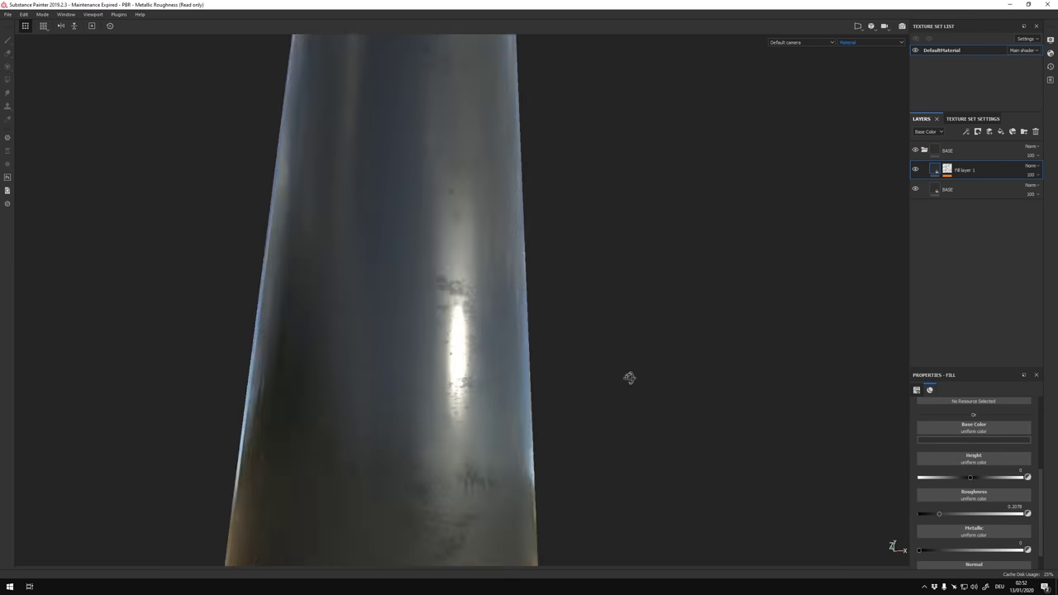
{"action": "scroll", "coordinate": [562, 359], "scroll_direction": "down", "scroll_amount": 5}
{"action": "scroll", "coordinate": [562, 359], "scroll_direction": "up", "scroll_amount": 5}
{"action": "middle_click_drag", "start_coordinate": [629, 330], "coordinate": [629, 444], "text": "alt"}
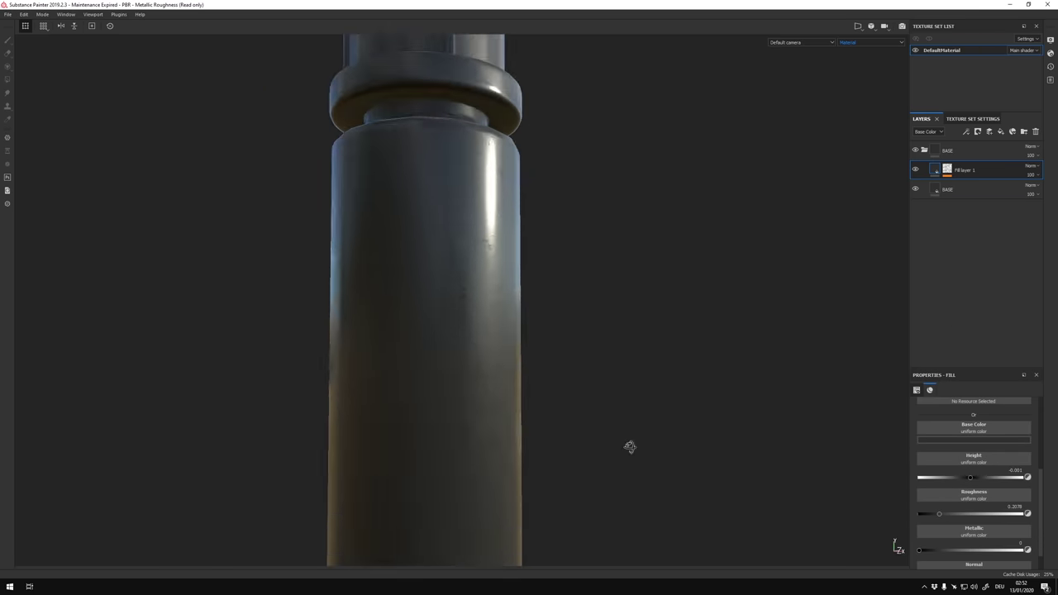
{"action": "left_click_drag", "start_coordinate": [939, 514], "coordinate": [932, 514]}
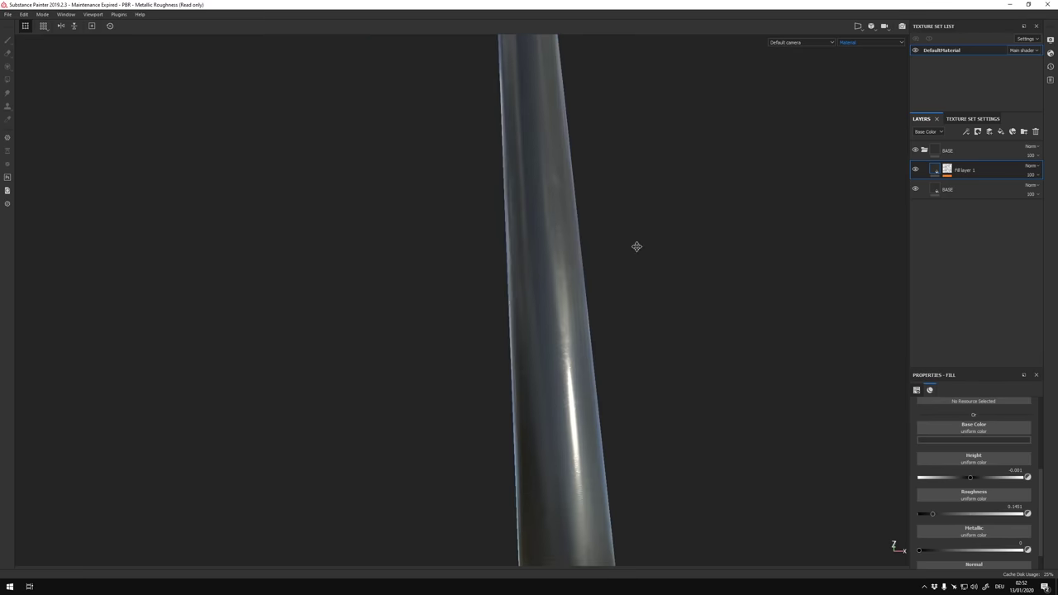
{"action": "left_click_drag", "start_coordinate": [634, 246], "coordinate": [627, 318], "text": "alt"}
{"action": "scroll", "coordinate": [627, 318], "scroll_direction": "up", "scroll_amount": 2}
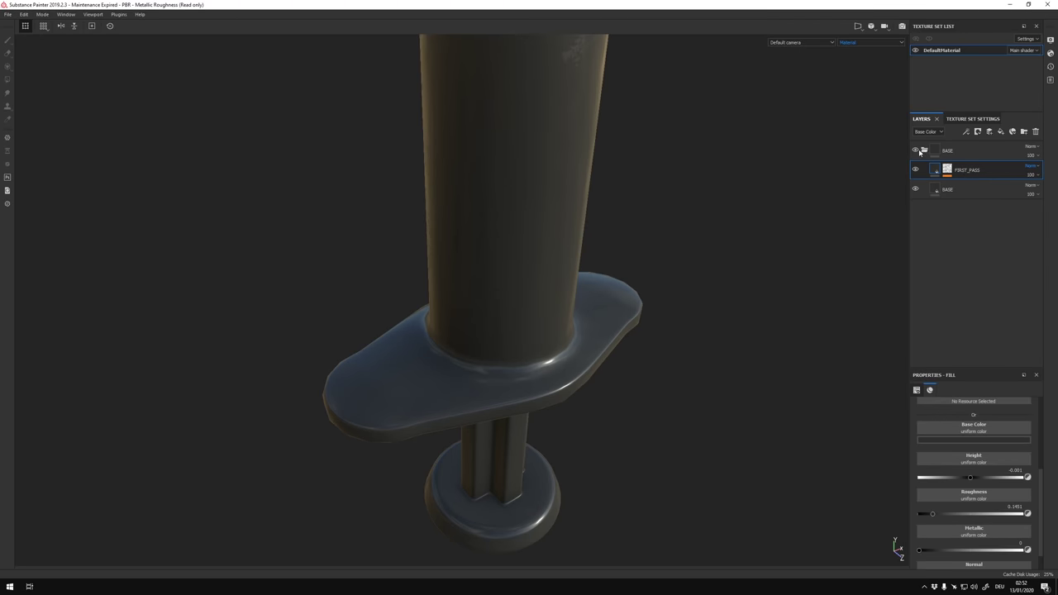
{"action": "left_click", "coordinate": [924, 150]}
{"action": "left_click", "coordinate": [979, 132]}
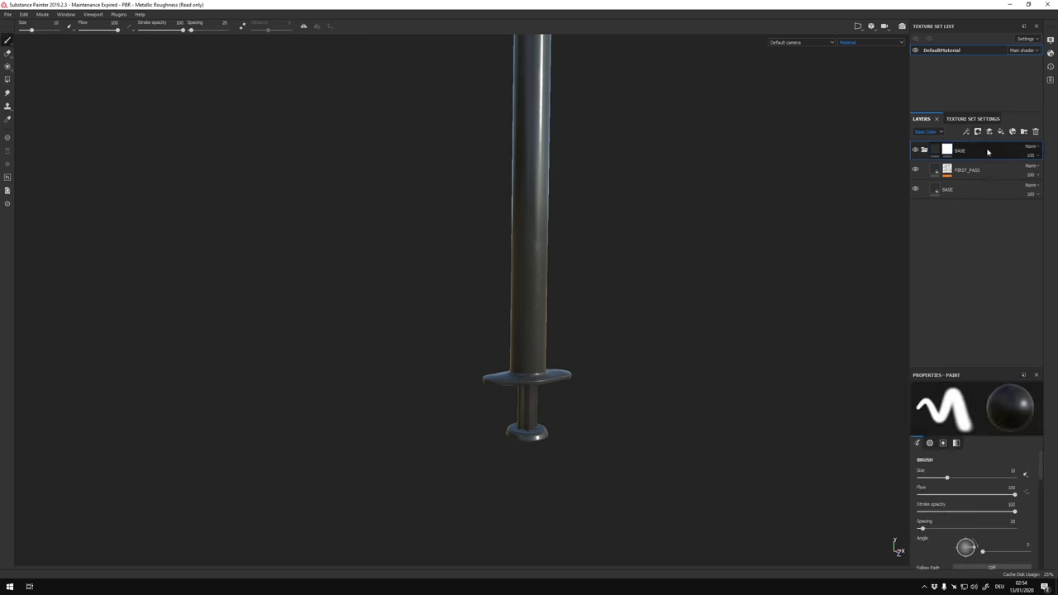
Limit the BASE folder's mask to the yellow ID colour and add a Transmissive channel.
{"action": "mouse_move", "coordinate": [578, 420]}
{"action": "left_mouse_down", "text": "alt"}
{"action": "mouse_move", "coordinate": [648, 262]}
{"action": "mouse_move", "coordinate": [588, 377]}
{"action": "left_mouse_up", "text": "alt"}
{"action": "scroll", "coordinate": [628, 331], "scroll_direction": "up", "scroll_amount": 5}
{"action": "left_click", "coordinate": [961, 118]}
{"action": "left_click", "coordinate": [1028, 147]}
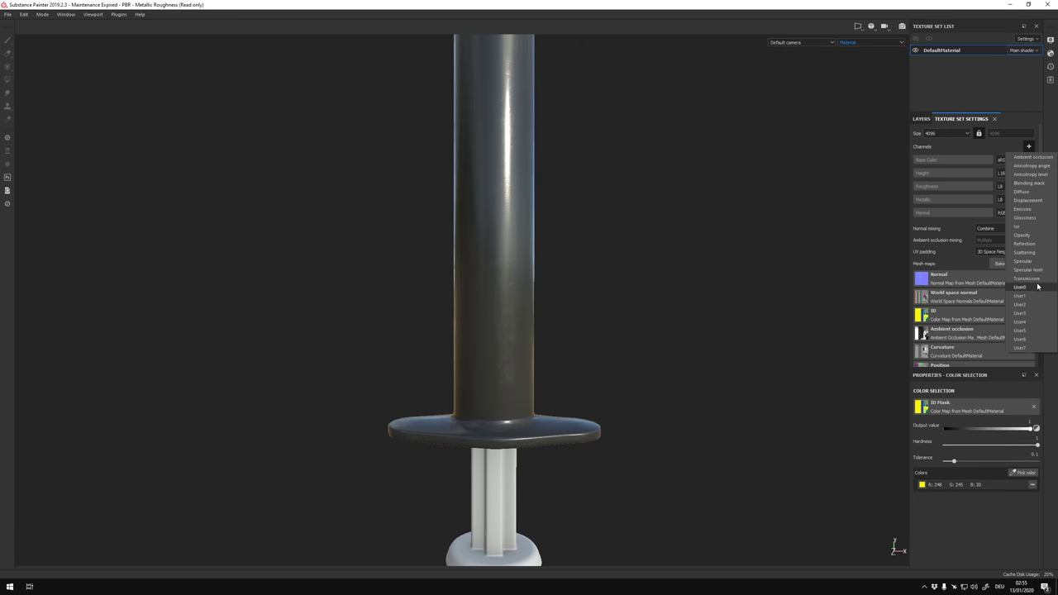
{"action": "left_click", "coordinate": [1026, 278]}
Add another channel to the texture set via Texture Set Settings.
{"action": "left_click", "coordinate": [921, 118]}
{"action": "left_click", "coordinate": [959, 189]}
{"action": "scroll", "coordinate": [968, 495], "scroll_direction": "down", "scroll_amount": 5}
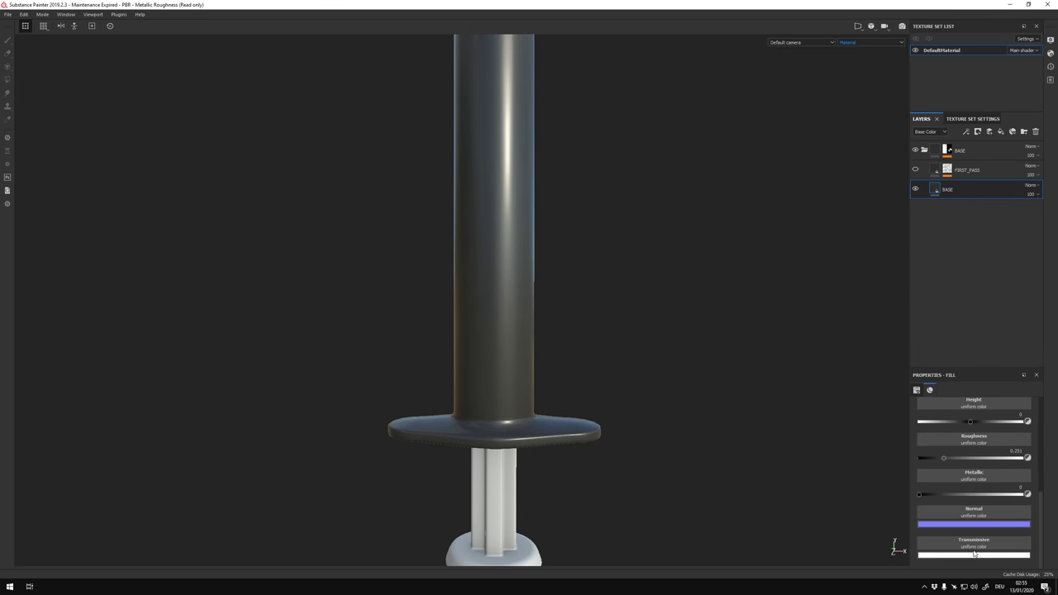
{"action": "scroll", "coordinate": [974, 529], "scroll_direction": "up", "scroll_amount": 5}
{"action": "left_click", "coordinate": [961, 119]}
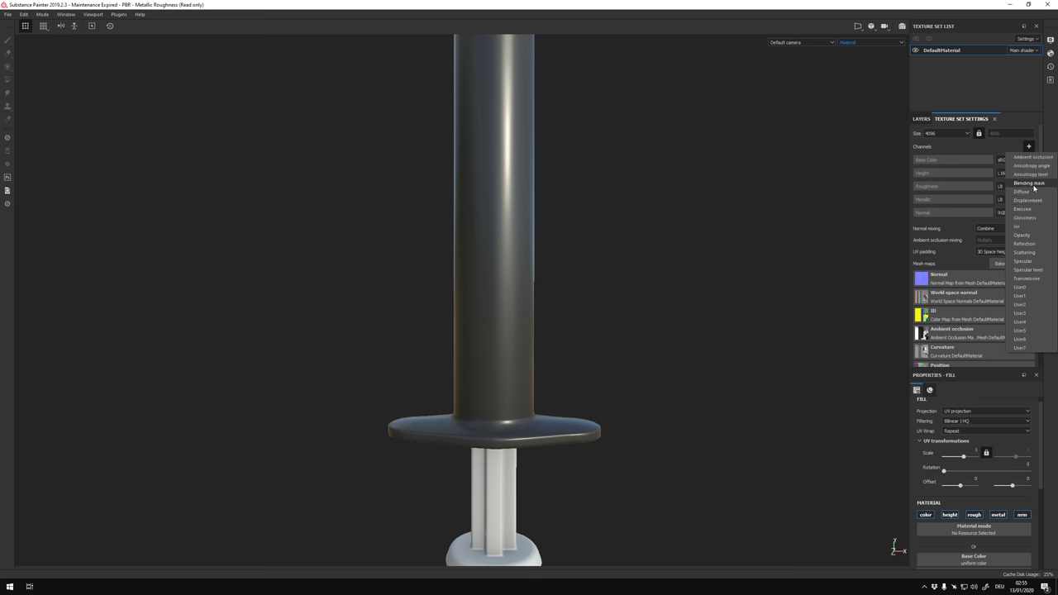
{"action": "left_click", "coordinate": [1033, 183]}
{"action": "left_click", "coordinate": [921, 118]}
Add a new fill layer above FIRST_PASS.
{"action": "left_click", "coordinate": [967, 169]}
{"action": "left_click_drag", "start_coordinate": [677, 273], "coordinate": [634, 286], "text": "alt"}
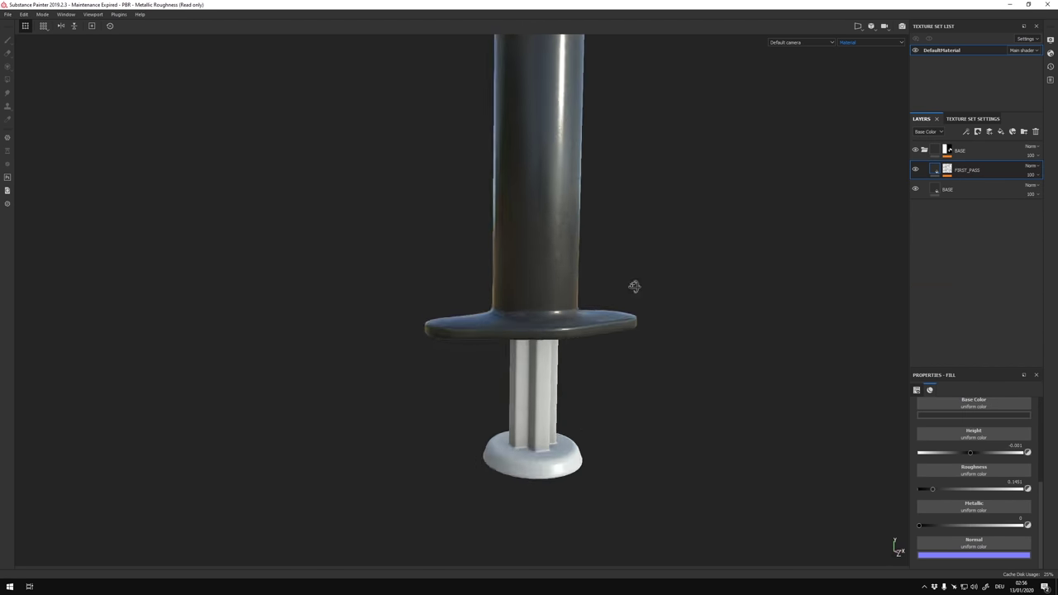
{"action": "scroll", "coordinate": [634, 286], "scroll_direction": "up", "scroll_amount": 3}
{"action": "left_click", "coordinate": [1001, 131]}
Use the 18_fingerprints_smudges texture for Fill layer 1's roughness and give it a mask with a Fill effect.
{"action": "scroll", "coordinate": [970, 531], "scroll_direction": "down", "scroll_amount": 2}
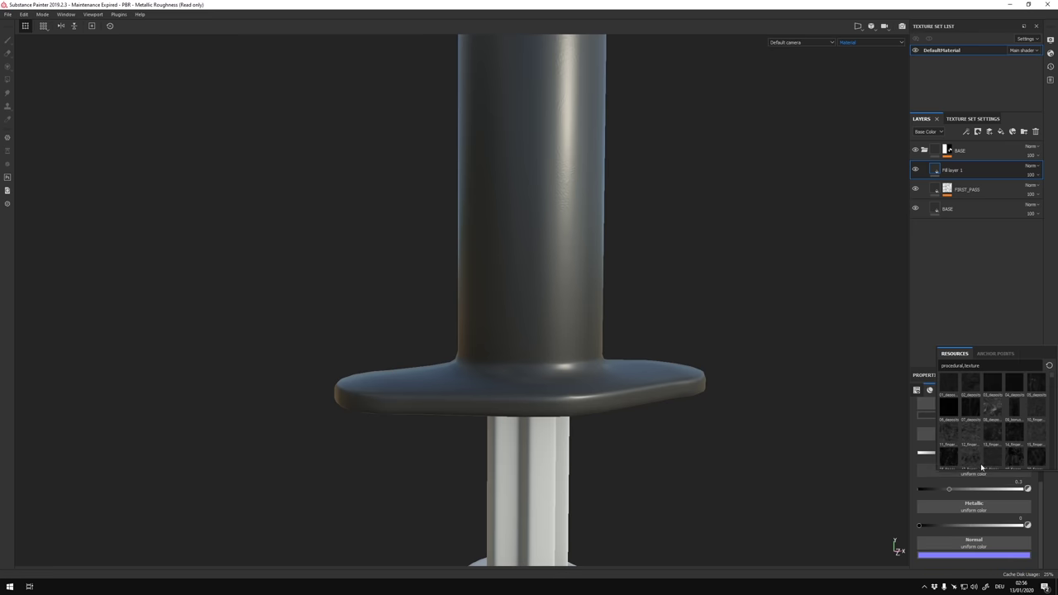
{"action": "left_click", "coordinate": [1014, 461]}
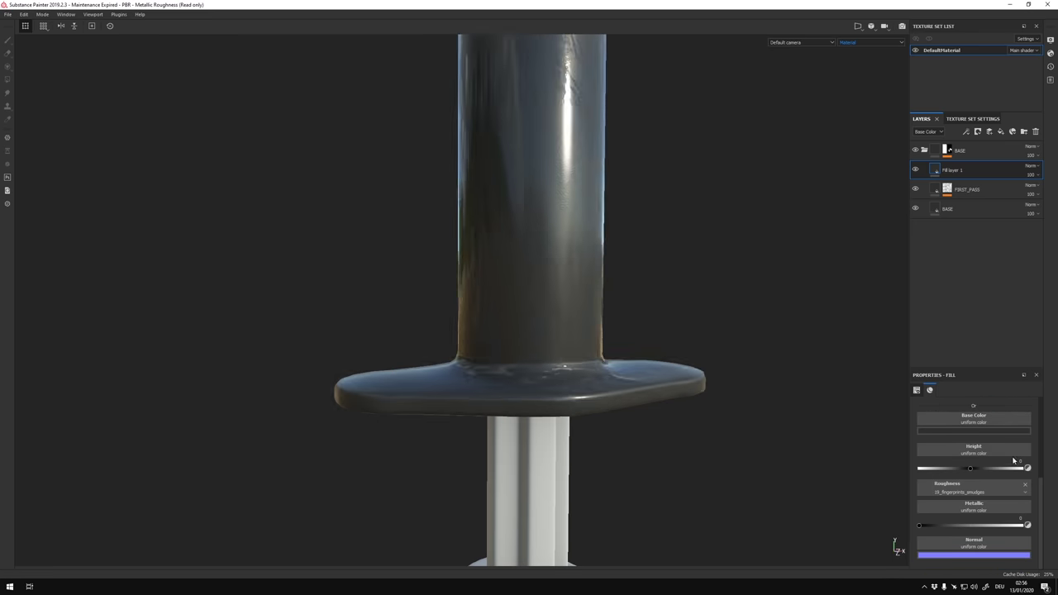
{"action": "left_click", "coordinate": [989, 131]}
{"action": "left_click", "coordinate": [988, 157]}
Set up the mask's fill effect with a grayscale resource, checking the syringe and needle cap.
{"action": "left_click", "coordinate": [978, 132]}
{"action": "left_click", "coordinate": [983, 165]}
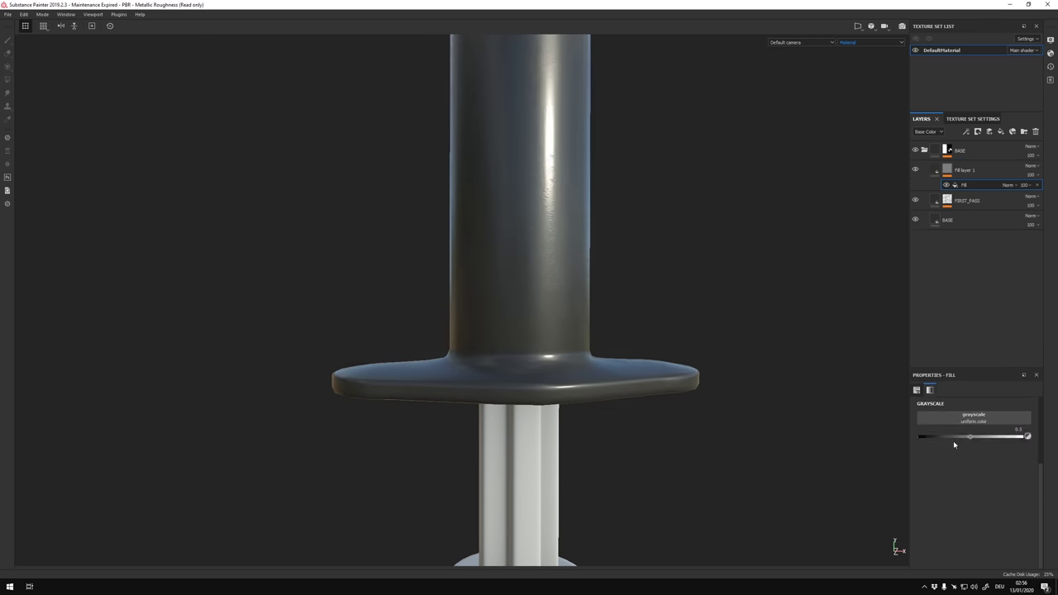
{"action": "key", "text": "1"}
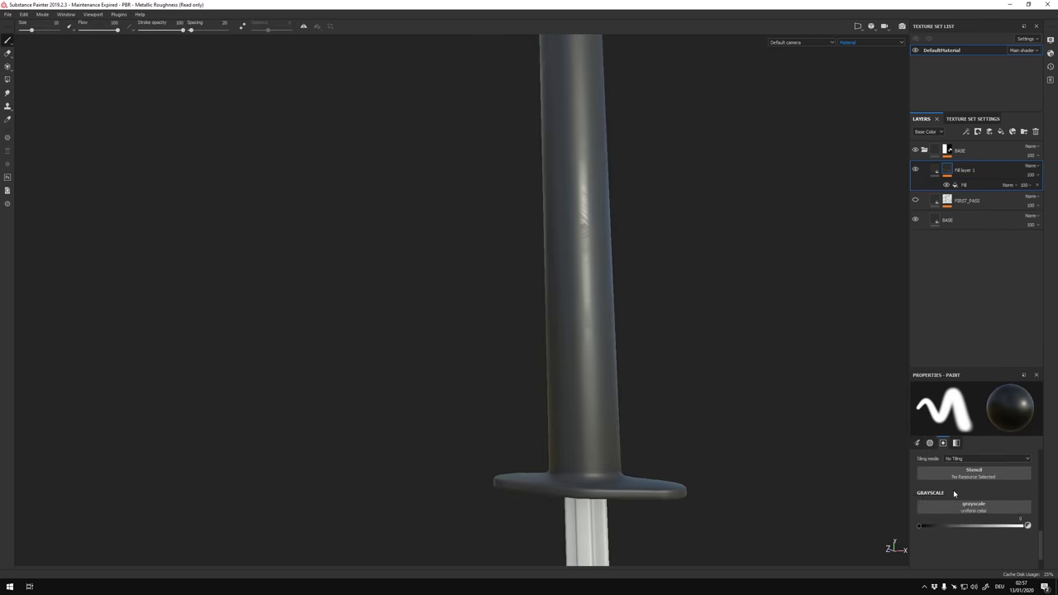
{"action": "left_click", "coordinate": [959, 184]}
{"action": "left_click", "coordinate": [935, 420]}
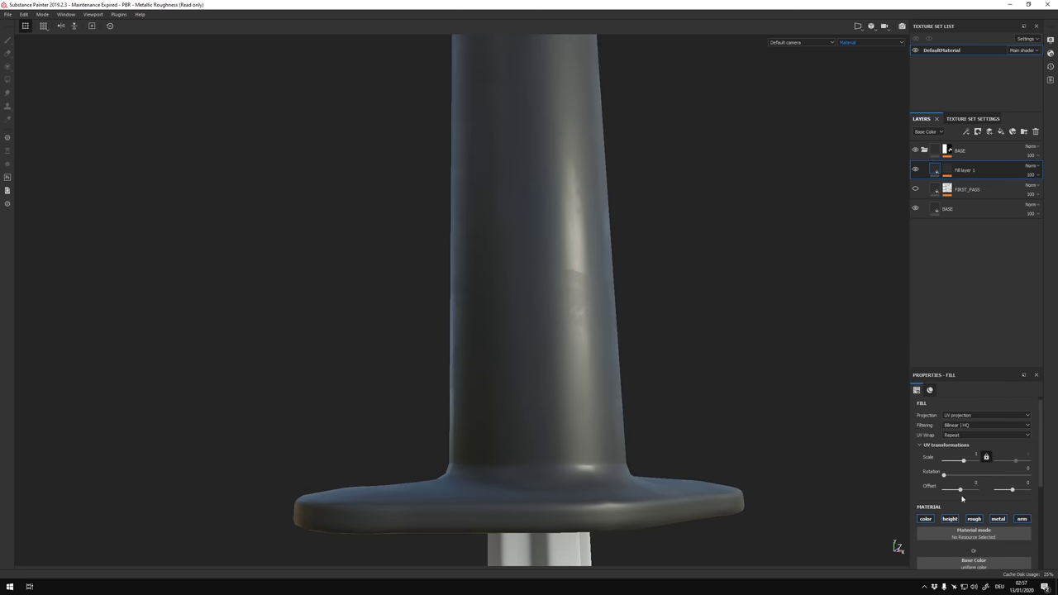
{"action": "mouse_move", "coordinate": [730, 345]}
{"action": "left_mouse_down", "text": "alt"}
{"action": "mouse_move", "coordinate": [634, 310]}
{"action": "mouse_move", "coordinate": [529, 321]}
{"action": "mouse_move", "coordinate": [604, 338]}
{"action": "left_mouse_up", "text": "alt"}
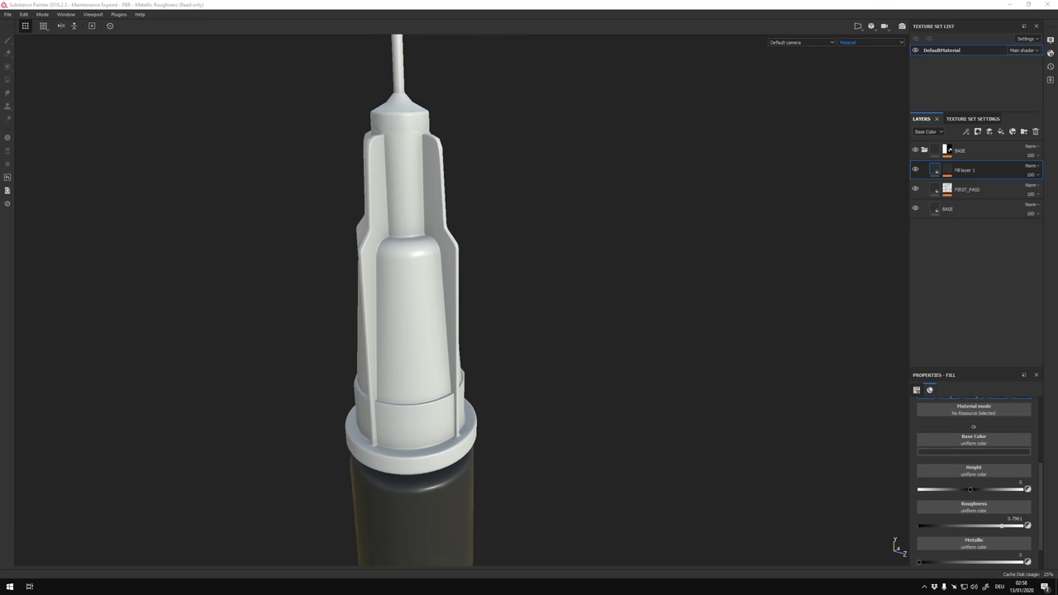
{"action": "mouse_move", "coordinate": [843, 320]}
{"action": "right_mouse_down", "text": "alt"}
{"action": "mouse_move", "coordinate": [548, 488]}
{"action": "mouse_move", "coordinate": [743, 240]}
{"action": "right_mouse_up", "text": "alt"}
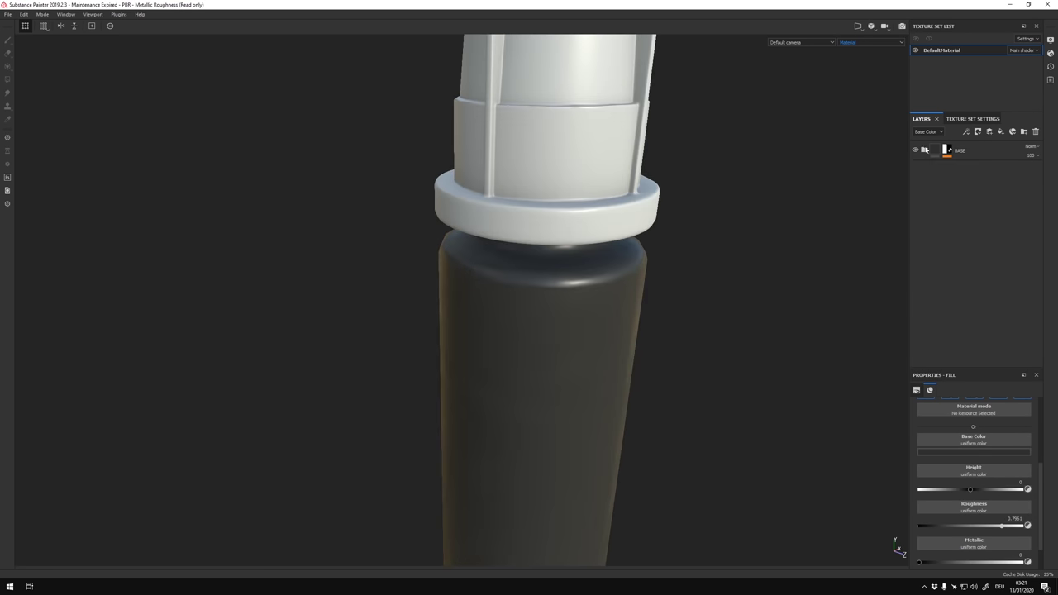
Add Fill layer 2 with a black base colour and a black mask driven by a Dirt generator.
{"action": "left_click", "coordinate": [979, 132]}
{"action": "left_click", "coordinate": [946, 505]}
{"action": "scroll", "coordinate": [971, 518], "scroll_direction": "down", "scroll_amount": 1}
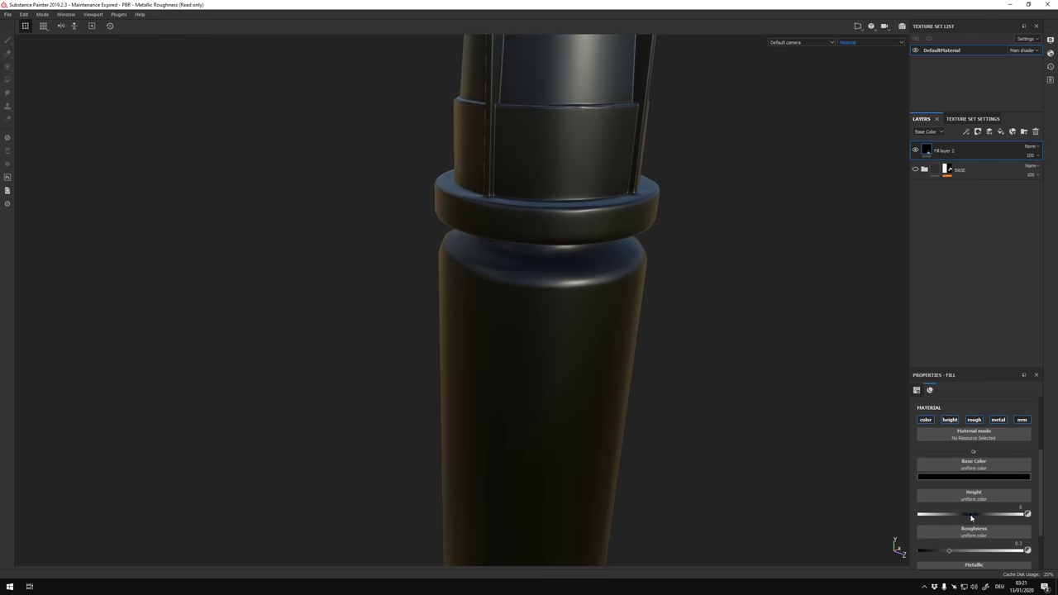
{"action": "left_click", "coordinate": [994, 151]}
{"action": "left_click", "coordinate": [990, 131]}
{"action": "left_click", "coordinate": [992, 151]}
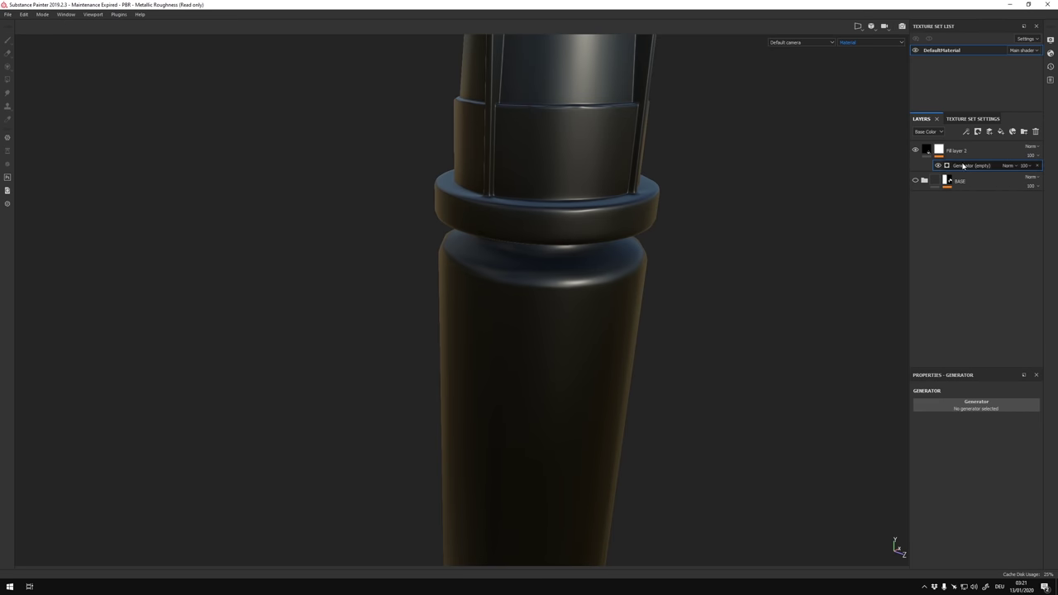
{"action": "left_click", "coordinate": [939, 279]}
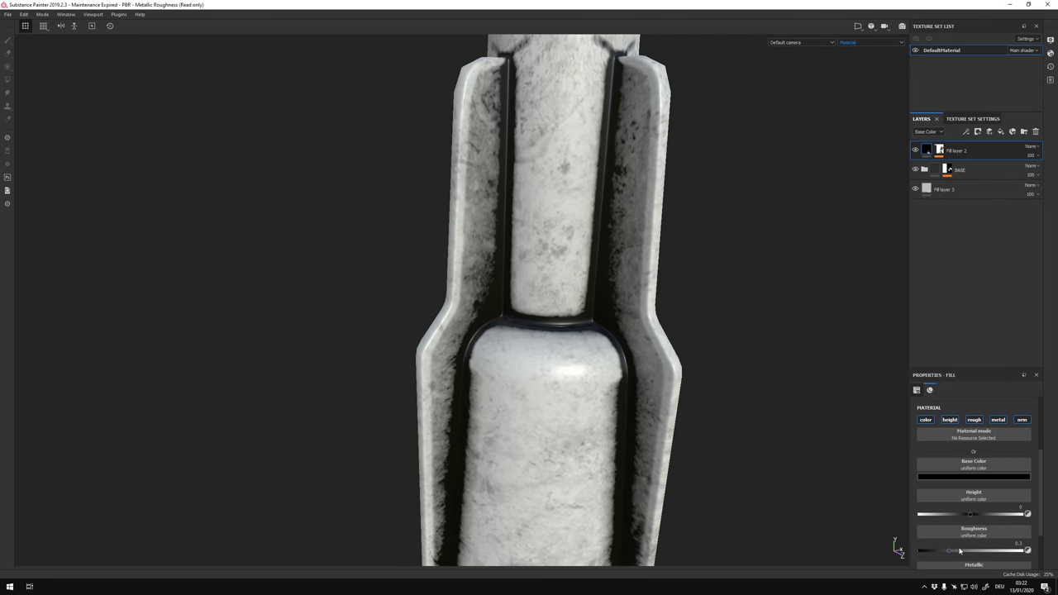
Pick a dark base colour for the fill and preview the individual channels.
{"action": "left_click", "coordinate": [974, 476]}
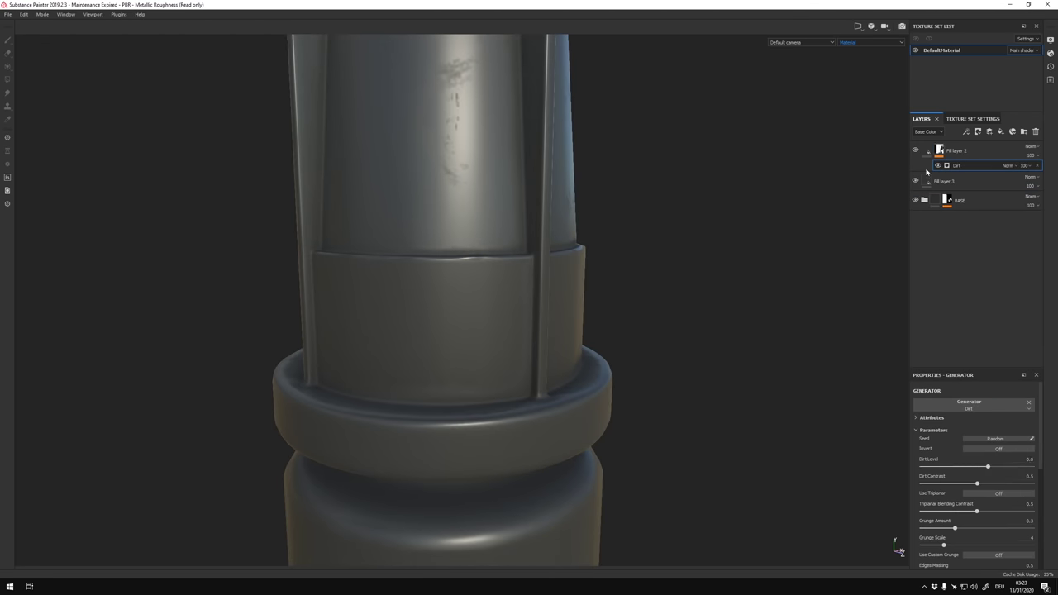
{"action": "key", "text": "c"}
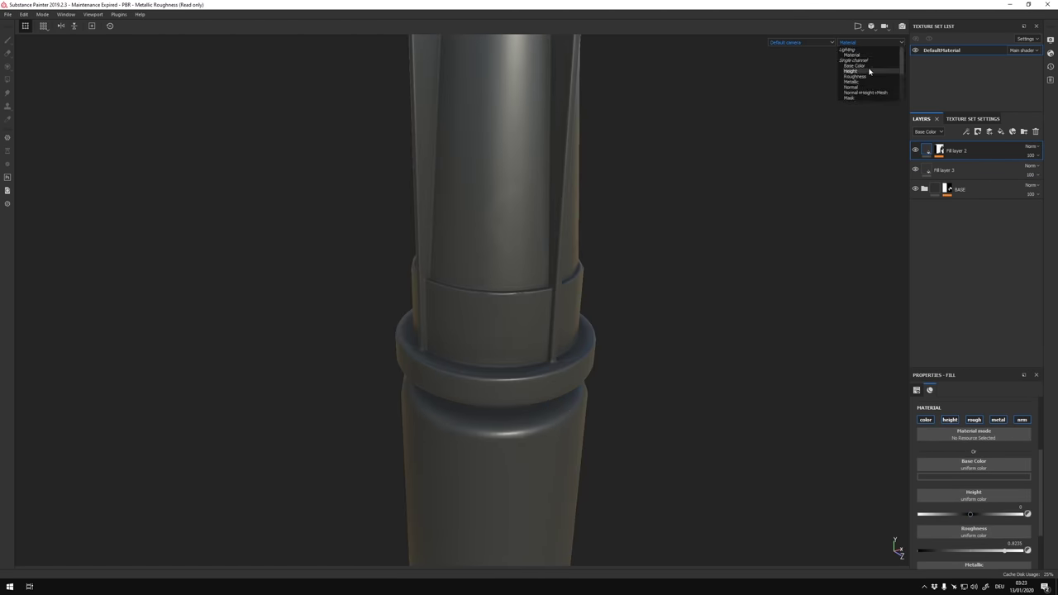
{"action": "key", "text": "c"}
{"action": "key", "text": "m"}
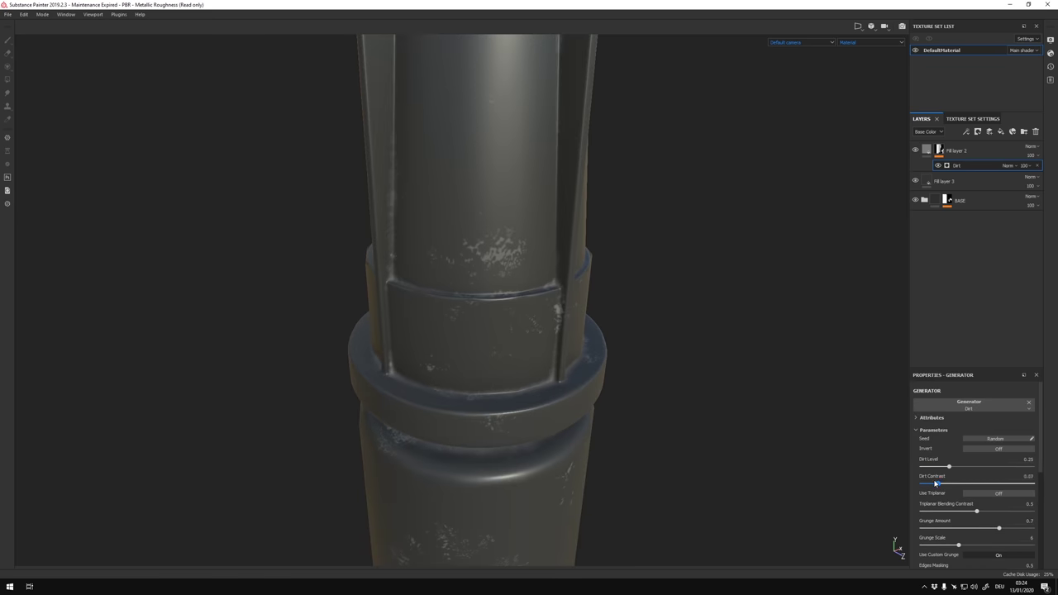
Raise the Dirt Level to 0.36 and inspect the finger flange.
{"action": "scroll", "coordinate": [647, 377], "scroll_direction": "down", "scroll_amount": 5}
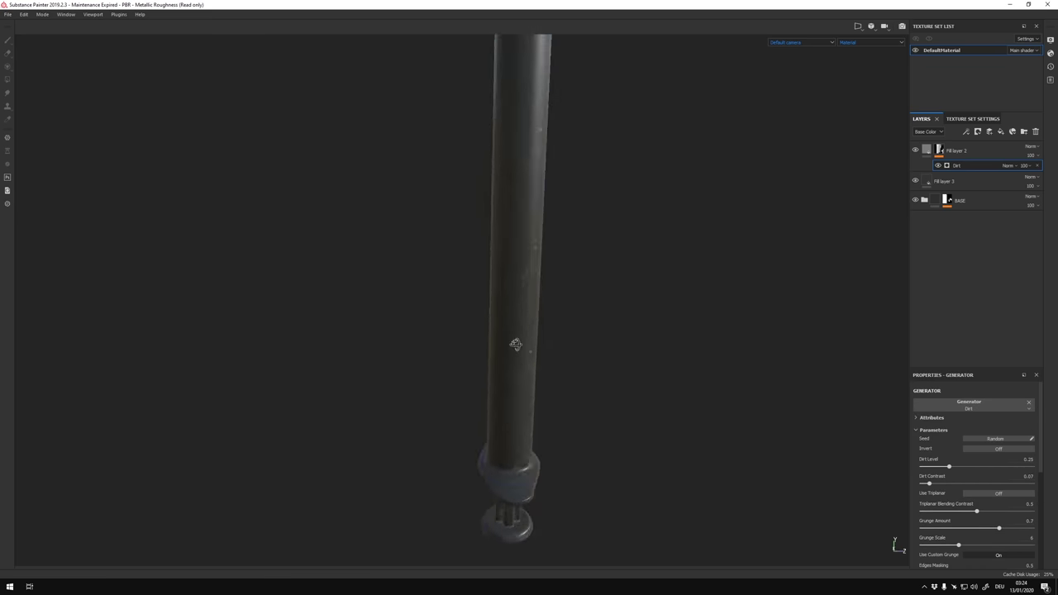
{"action": "left_click_drag", "start_coordinate": [897, 548], "coordinate": [865, 170], "text": "alt"}
{"action": "scroll", "coordinate": [745, 278], "scroll_direction": "up", "scroll_amount": 5}
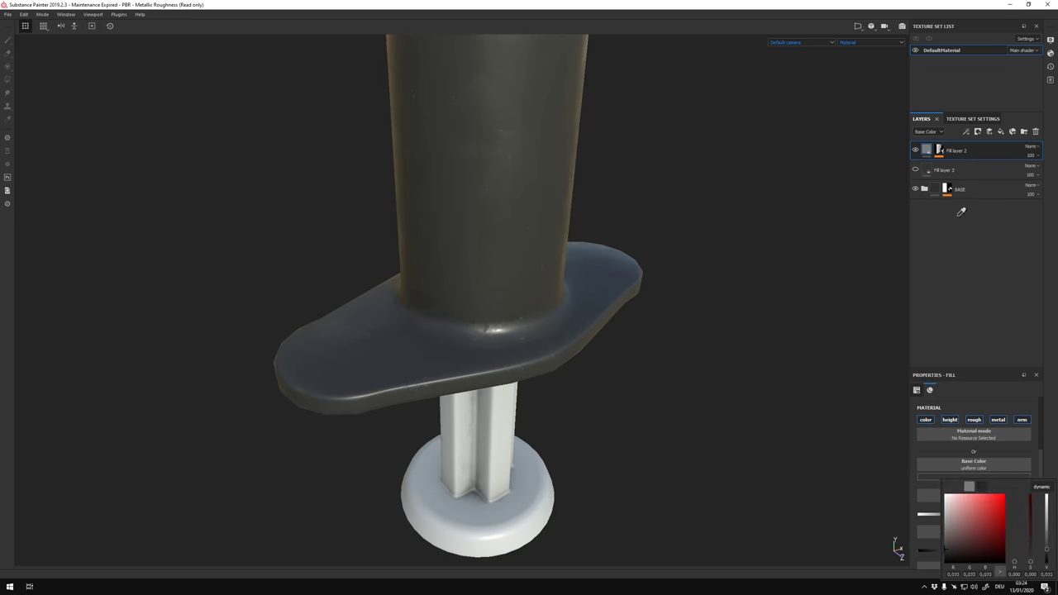
{"action": "left_click_drag", "start_coordinate": [949, 467], "coordinate": [964, 470]}
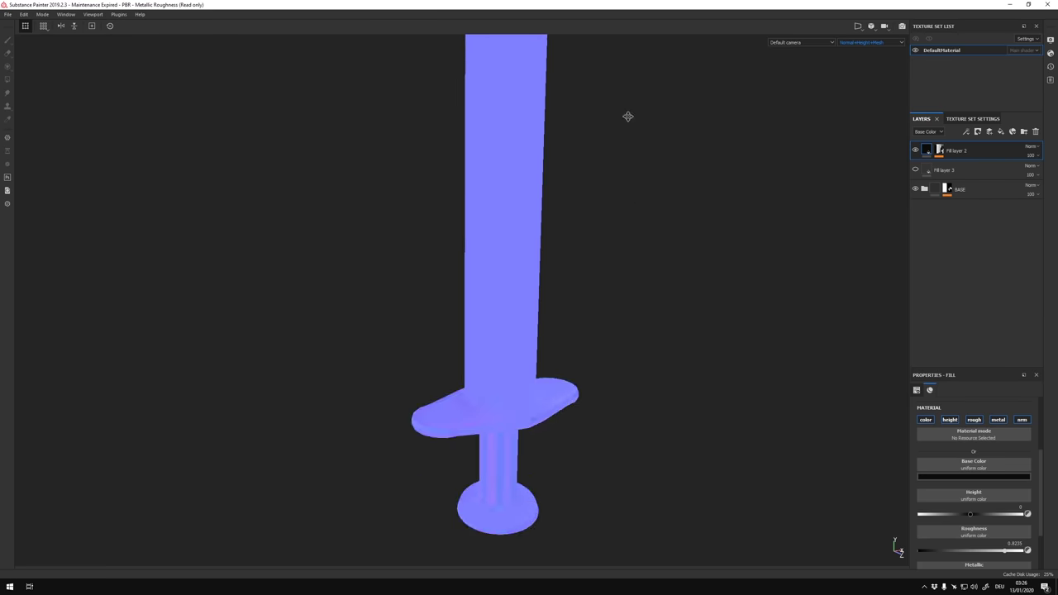
{"action": "left_click_drag", "start_coordinate": [628, 116], "coordinate": [867, 241], "text": "alt"}
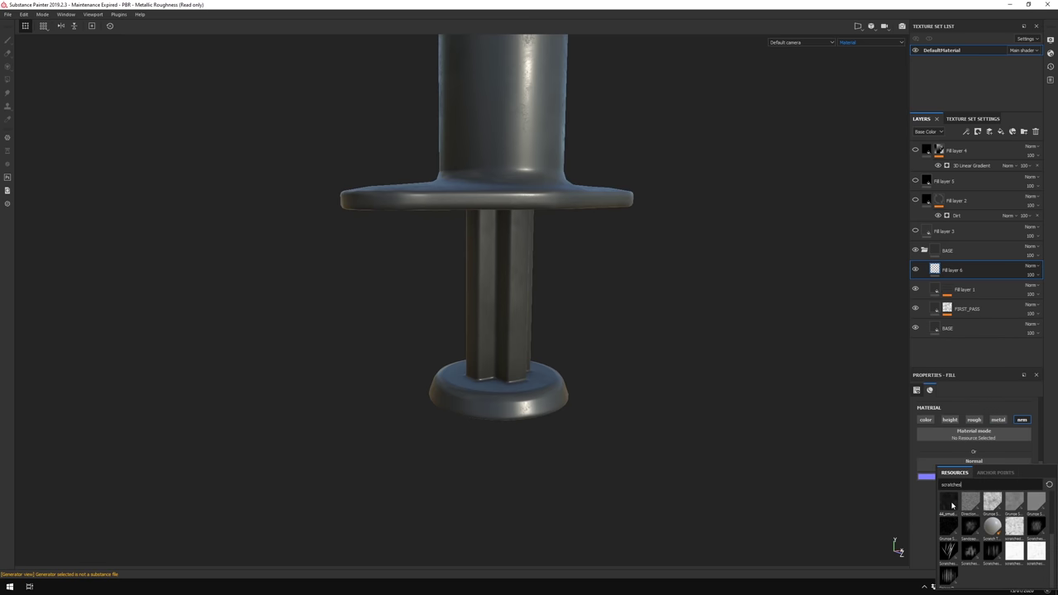
Try the 44_smudges_scratches_specs texture in the normal and height channels, then remove it.
{"action": "left_click", "coordinate": [951, 505]}
{"action": "left_click", "coordinate": [1015, 538]}
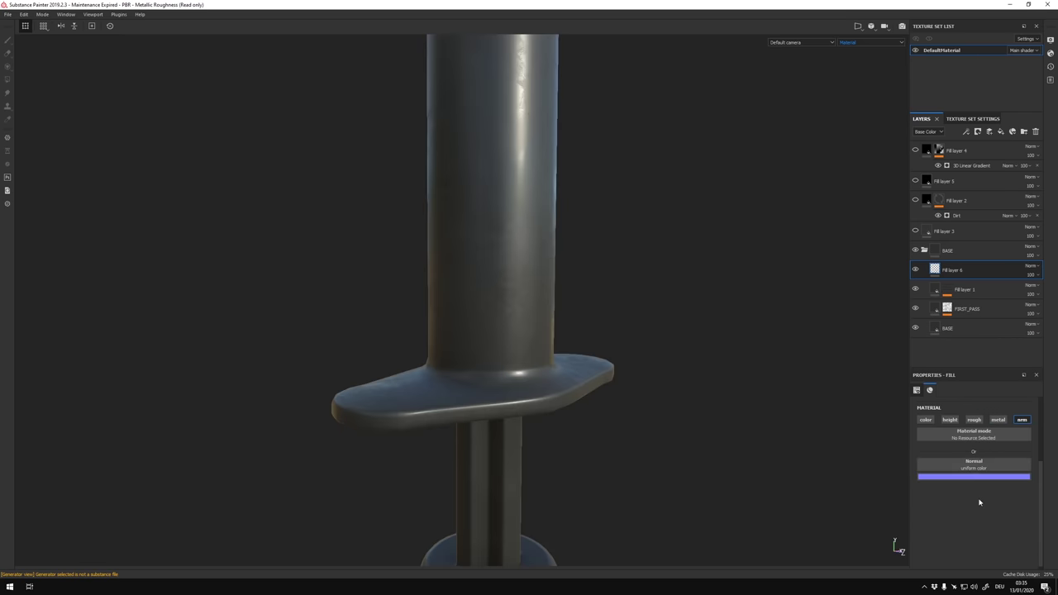
{"action": "left_click", "coordinate": [925, 466]}
{"action": "left_click", "coordinate": [974, 559]}
{"action": "left_click", "coordinate": [1025, 459]}
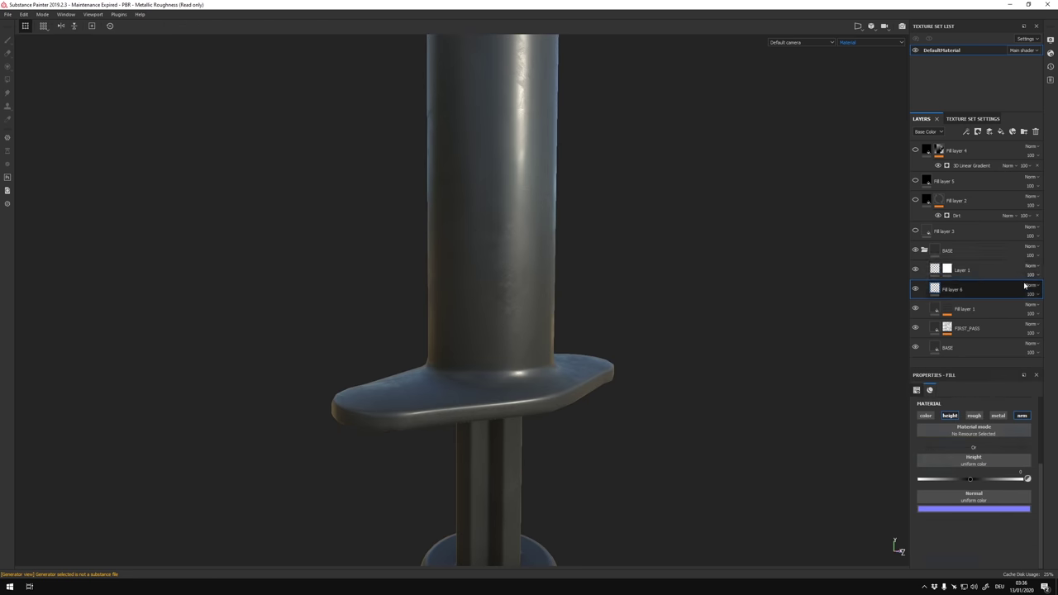
Give Fill layer 6 a white mask filled with the smudges and scratches texture.
{"action": "left_click", "coordinate": [934, 269]}
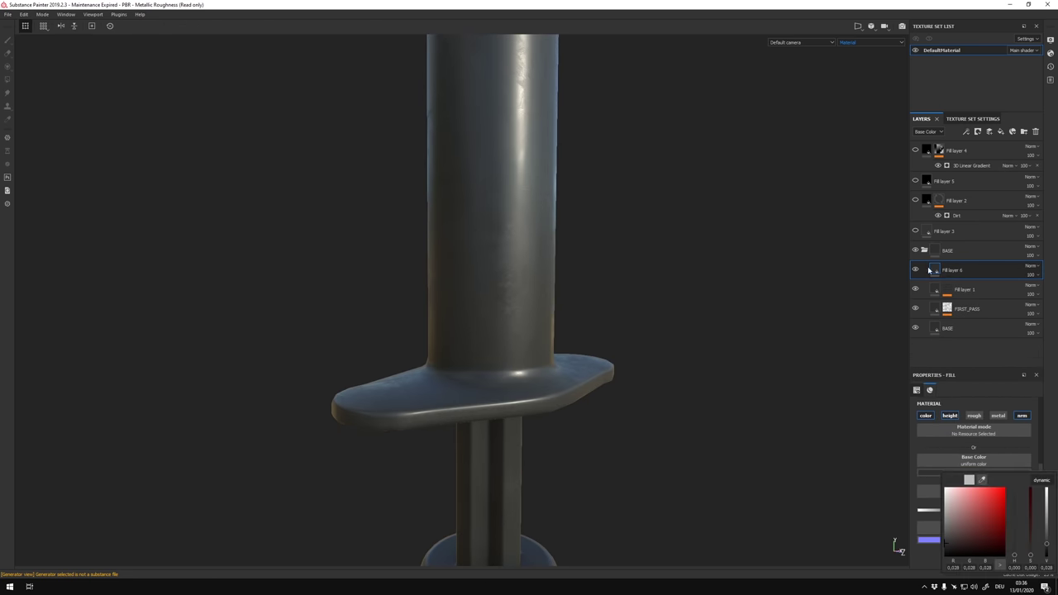
{"action": "left_click", "coordinate": [989, 143]}
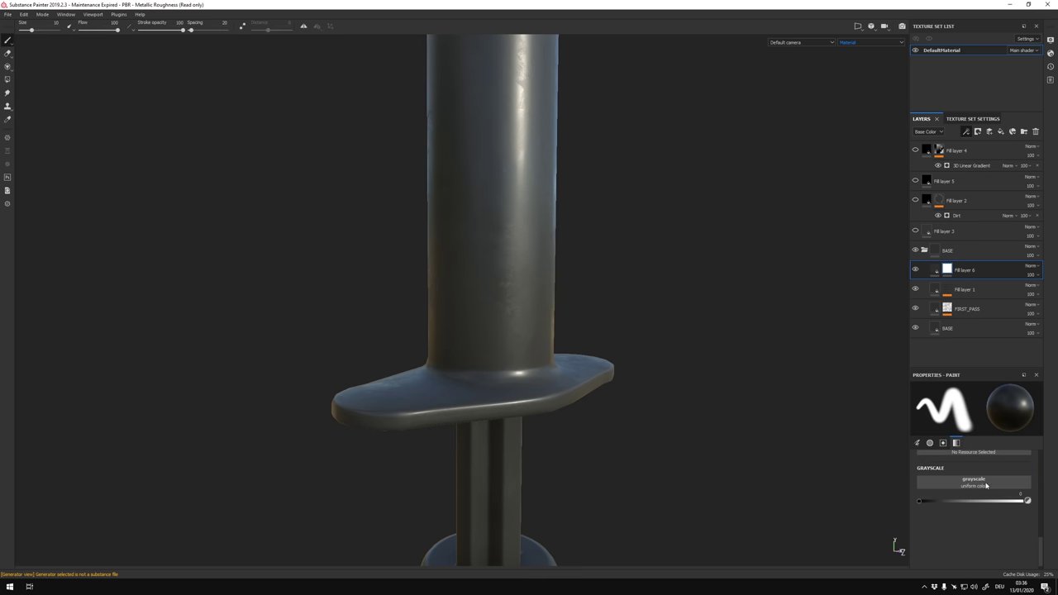
{"action": "left_click", "coordinate": [936, 271]}
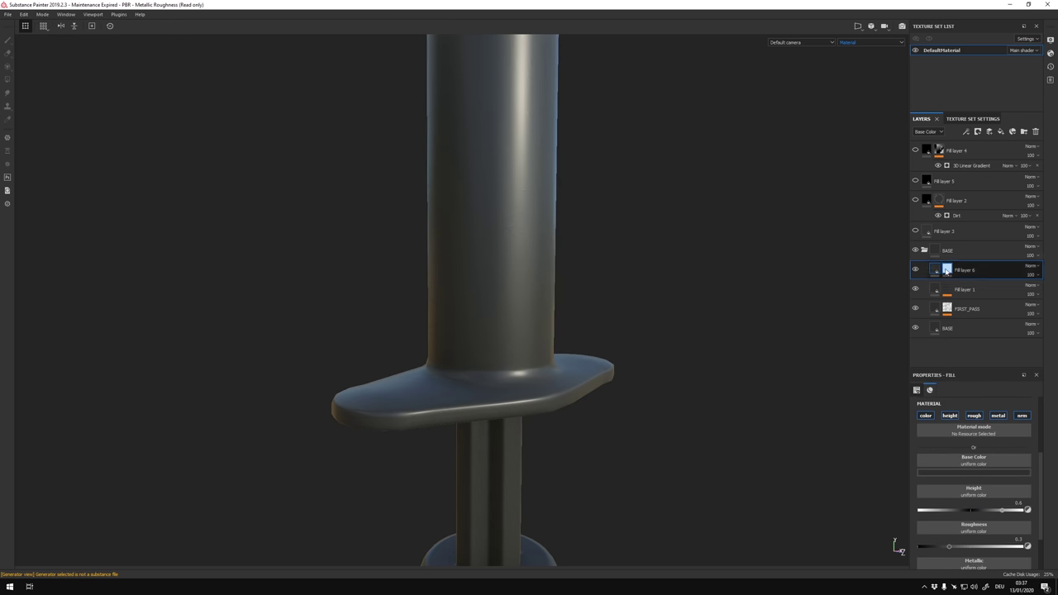
{"action": "left_click", "coordinate": [947, 270]}
{"action": "left_click", "coordinate": [1026, 482]}
{"action": "left_click", "coordinate": [1008, 514]}
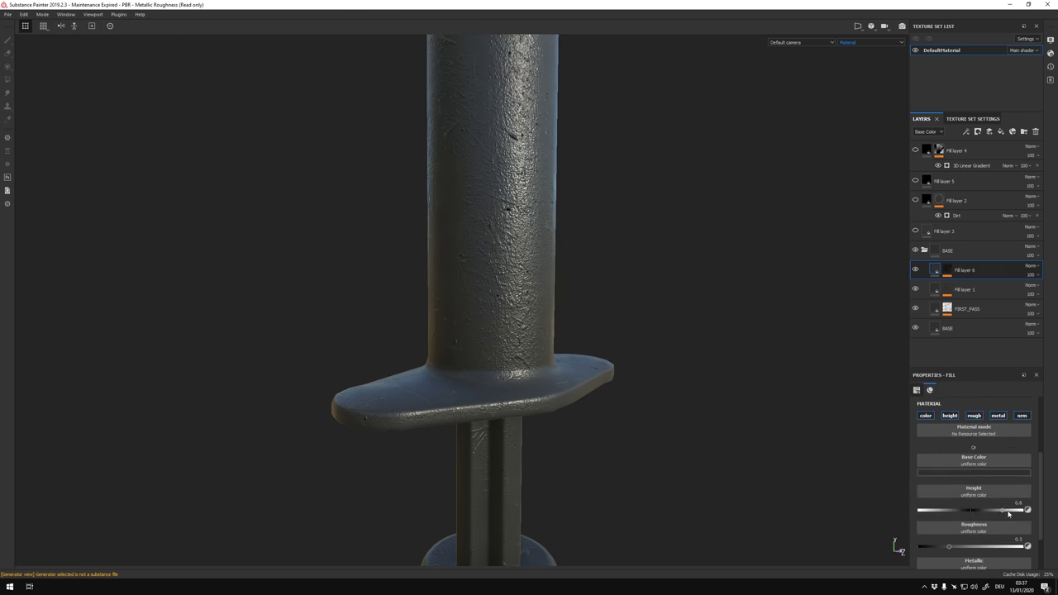
{"action": "scroll", "coordinate": [633, 208], "scroll_direction": "down", "scroll_amount": 3}
{"action": "scroll", "coordinate": [633, 207], "scroll_direction": "up", "scroll_amount": 5}
{"action": "left_click", "coordinate": [947, 271]}
{"action": "left_click", "coordinate": [963, 285]}
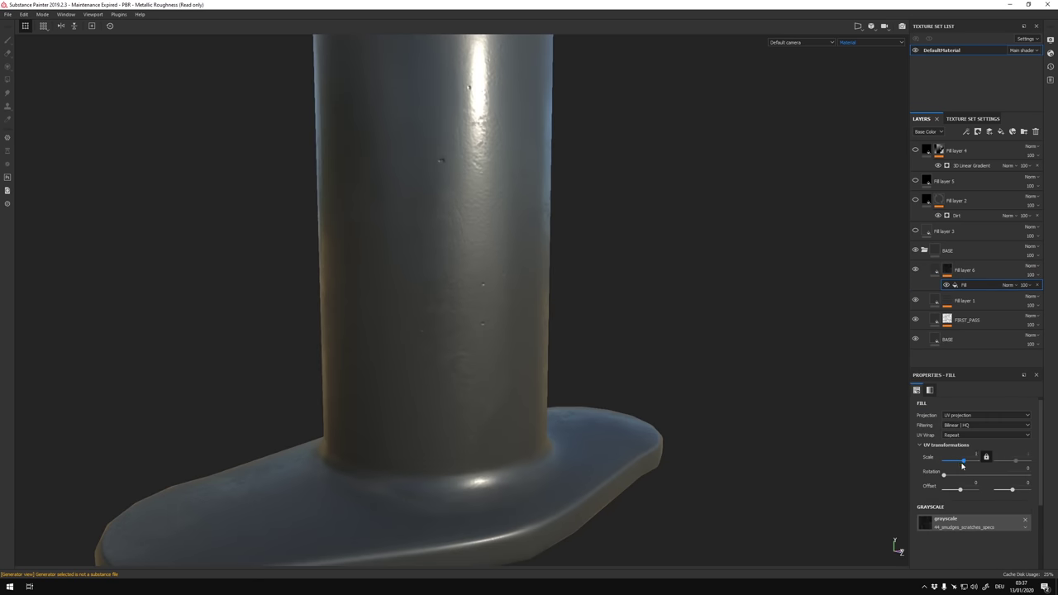
{"action": "scroll", "coordinate": [539, 240], "scroll_direction": "down", "scroll_amount": 3}
{"action": "scroll", "coordinate": [538, 240], "scroll_direction": "up", "scroll_amount": 4}
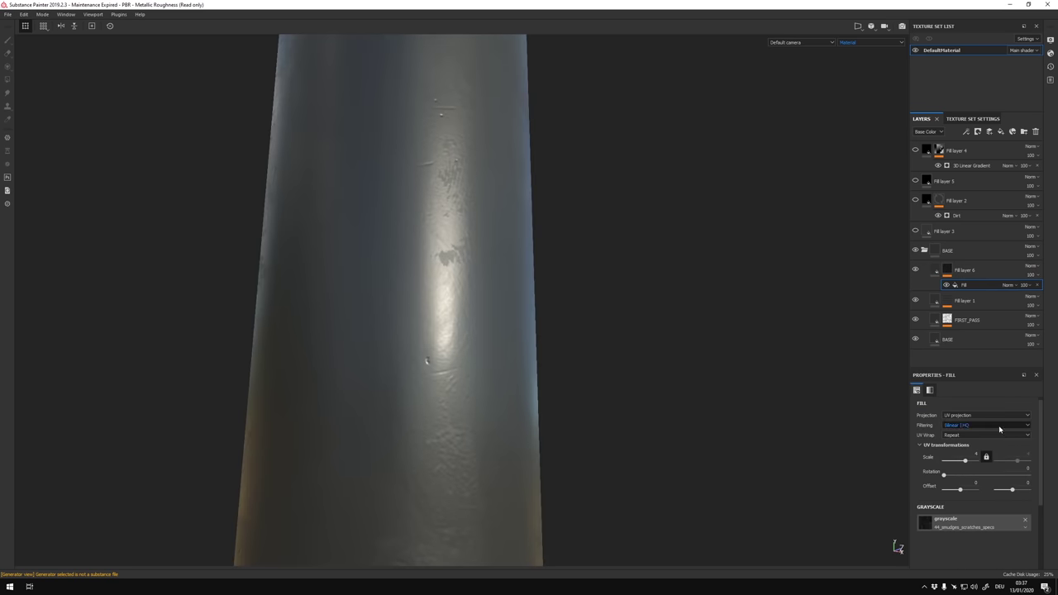
{"action": "scroll", "coordinate": [539, 241], "scroll_direction": "down", "scroll_amount": 1}
Set Fill layer 6's height to -0.1137 and preview the normal and height dents on the barrel.
{"action": "left_click", "coordinate": [935, 270]}
{"action": "scroll", "coordinate": [974, 512], "scroll_direction": "down", "scroll_amount": 3}
{"action": "left_click_drag", "start_coordinate": [975, 539], "coordinate": [964, 539]}
{"action": "scroll", "coordinate": [640, 358], "scroll_direction": "up", "scroll_amount": 2}
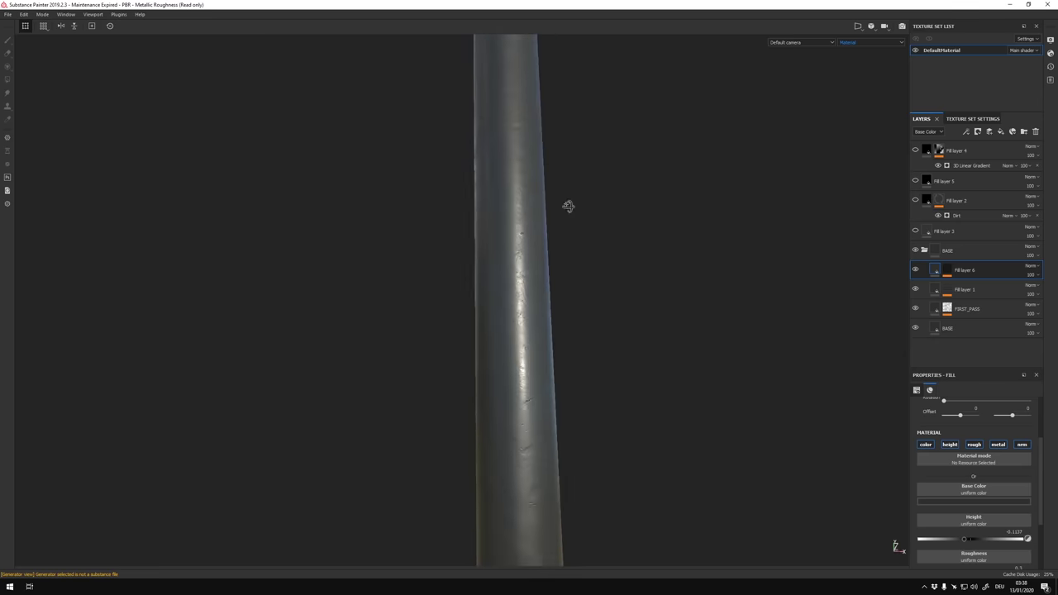
{"action": "mouse_move", "coordinate": [640, 359]}
{"action": "left_mouse_down", "text": "alt"}
{"action": "mouse_move", "coordinate": [546, 483]}
{"action": "mouse_move", "coordinate": [597, 229]}
{"action": "mouse_move", "coordinate": [532, 359]}
{"action": "left_mouse_up", "text": "alt"}
{"action": "key", "text": "c"}
{"action": "scroll", "coordinate": [536, 309], "scroll_direction": "up", "scroll_amount": 2}
Select the BASE folder and switch the viewport to the Roughness channel.
{"action": "scroll", "coordinate": [595, 496], "scroll_direction": "down", "scroll_amount": 4}
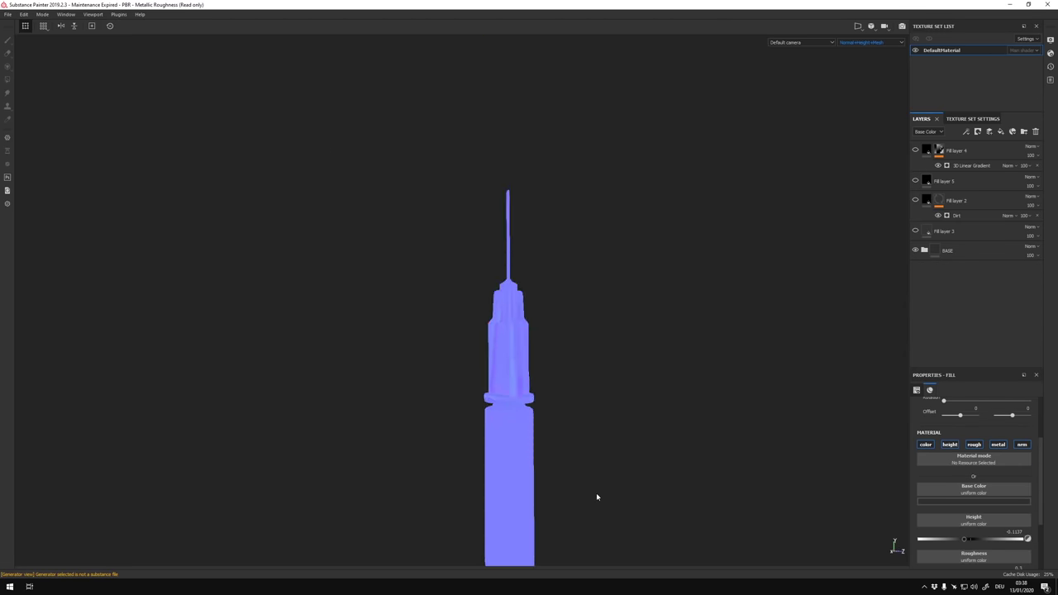
{"action": "left_click_drag", "start_coordinate": [595, 496], "coordinate": [354, 154], "text": "alt"}
{"action": "left_click", "coordinate": [943, 249]}
{"action": "left_click", "coordinate": [868, 43]}
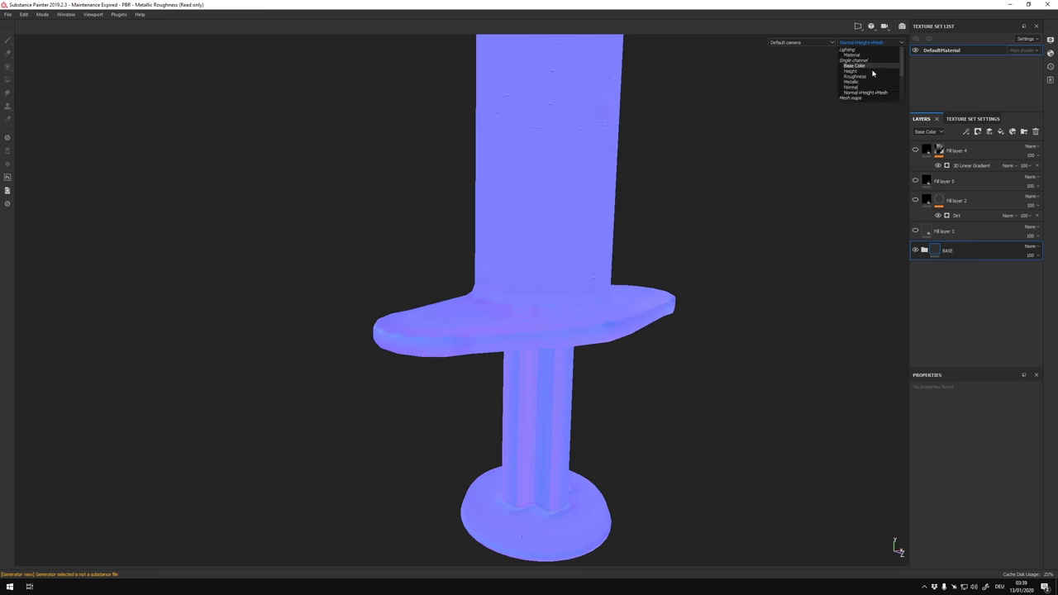
{"action": "left_click", "coordinate": [859, 62]}
Add a Tri-Planar Advanced filter to Fill layer 1's mask and return to the Material view.
{"action": "left_click", "coordinate": [917, 288]}
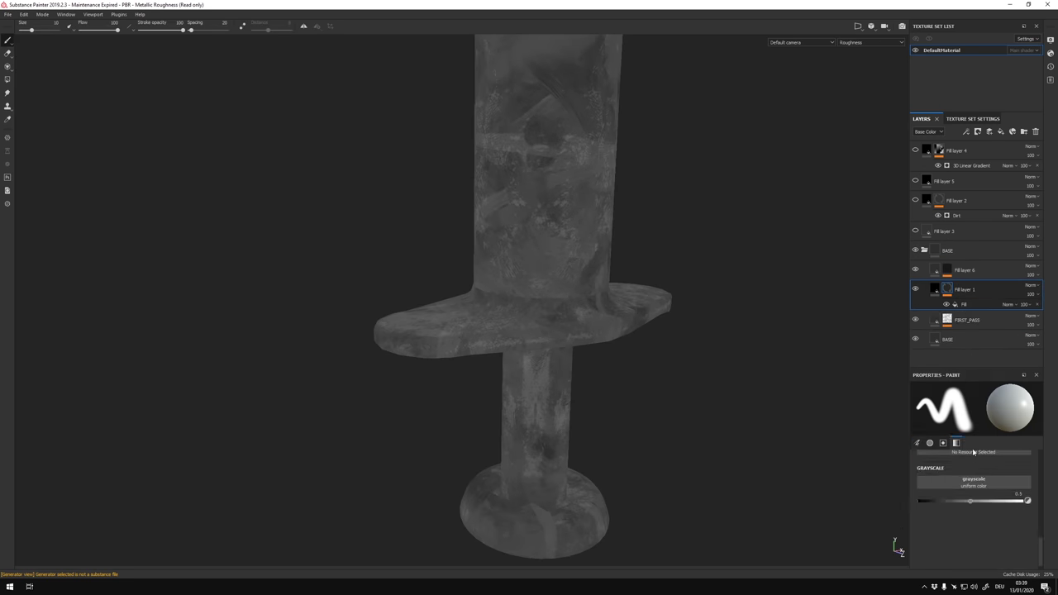
{"action": "left_click", "coordinate": [979, 192]}
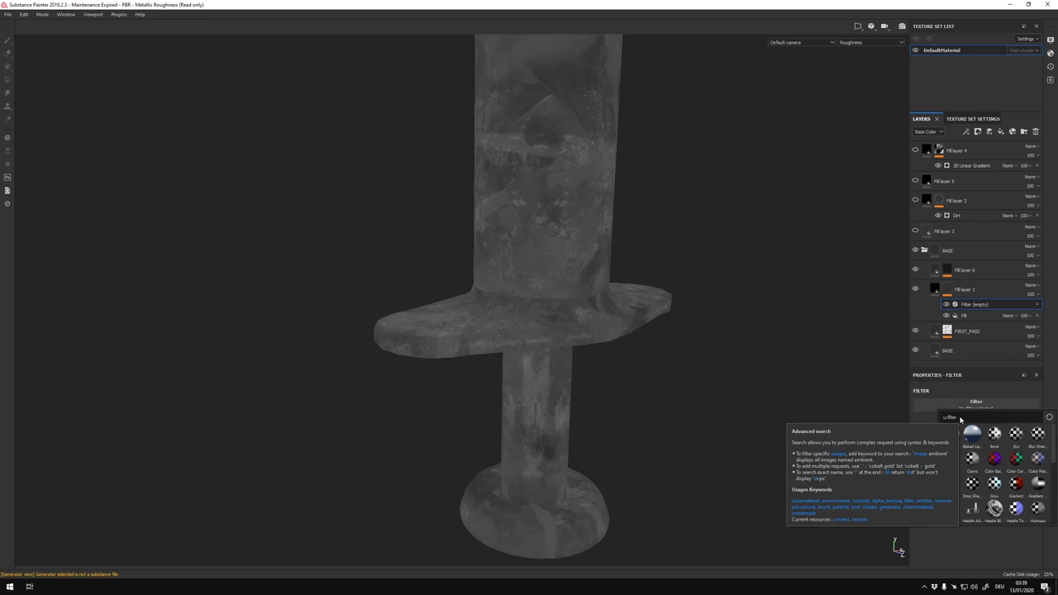
{"action": "left_click", "coordinate": [948, 475]}
{"action": "left_click_drag", "start_coordinate": [810, 397], "coordinate": [739, 359], "text": "alt"}
{"action": "left_click", "coordinate": [926, 132]}
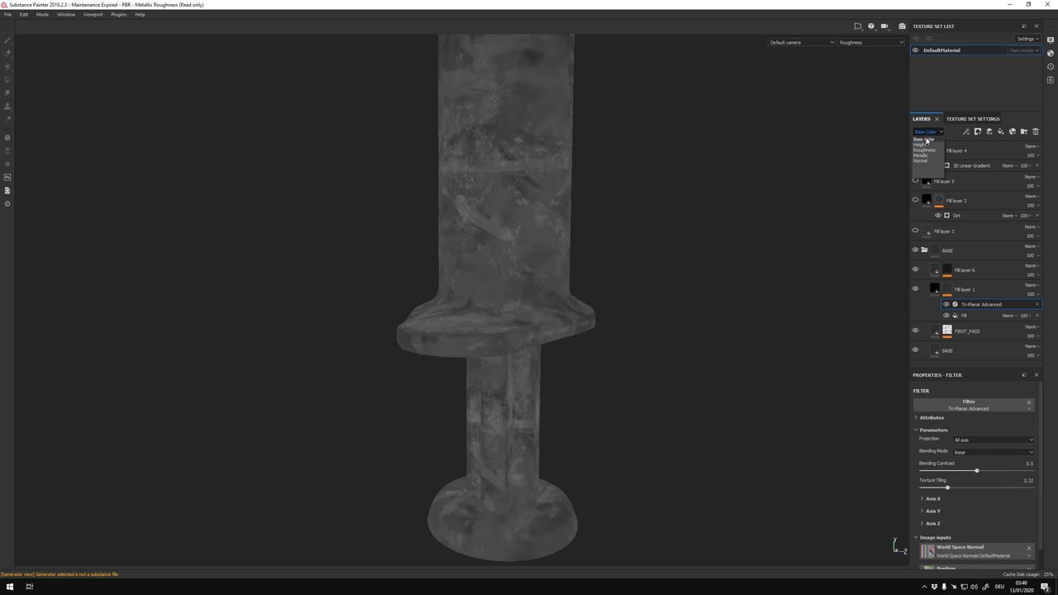
{"action": "left_click", "coordinate": [851, 54]}
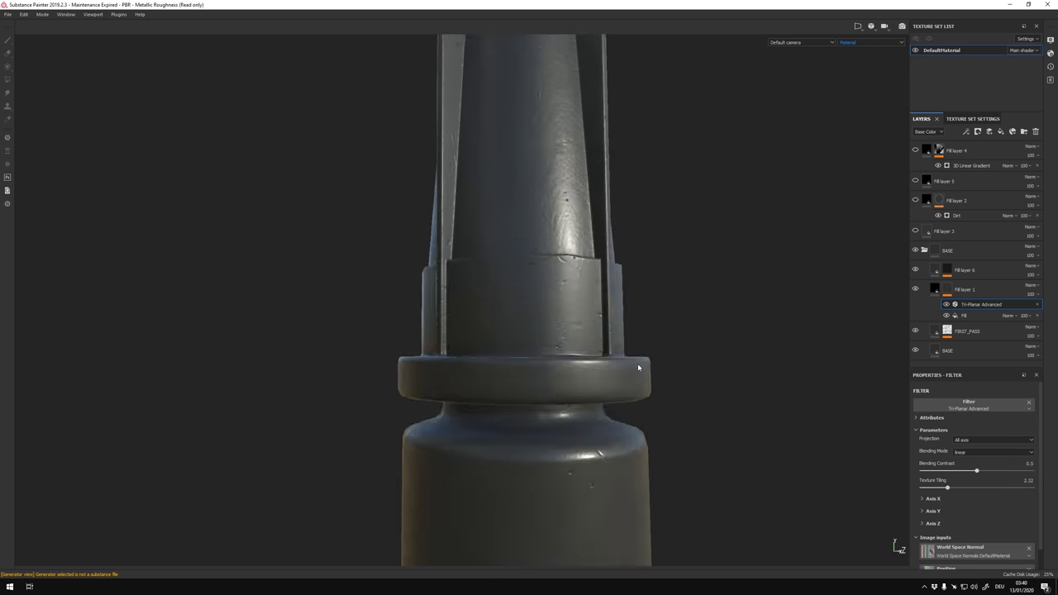
{"action": "left_click", "coordinate": [855, 76]}
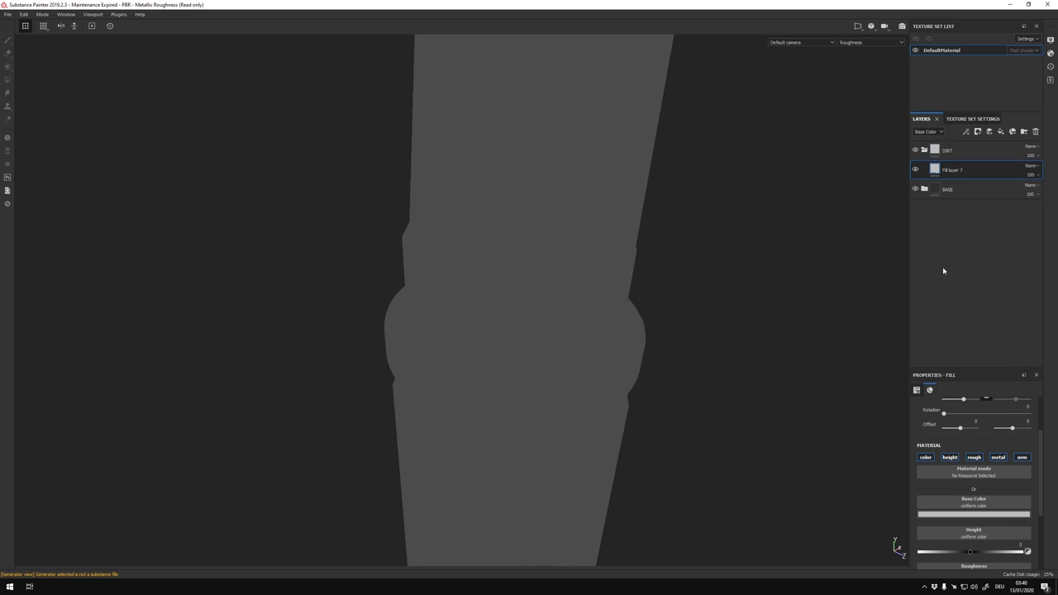
Rename the new fill layer to BA and apply a Dirt generator to the DIRT folder mask.
{"action": "type", "text": "BA"}
{"action": "left_click", "coordinate": [983, 150]}
{"action": "type", "text": "dir"}
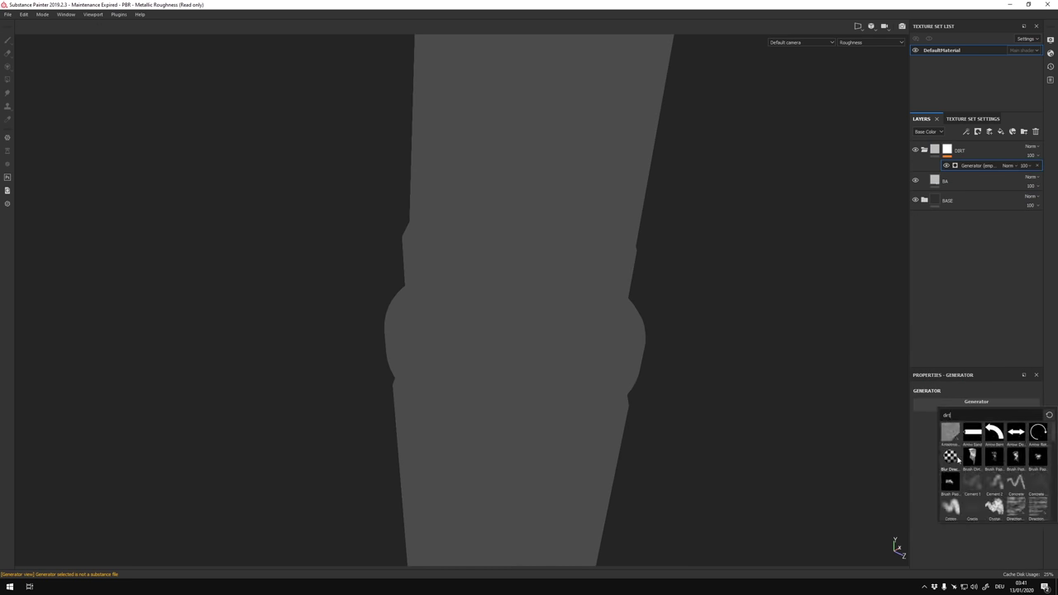
{"action": "type", "text": "t"}
{"action": "left_click", "coordinate": [972, 453]}
{"action": "key", "text": "m"}
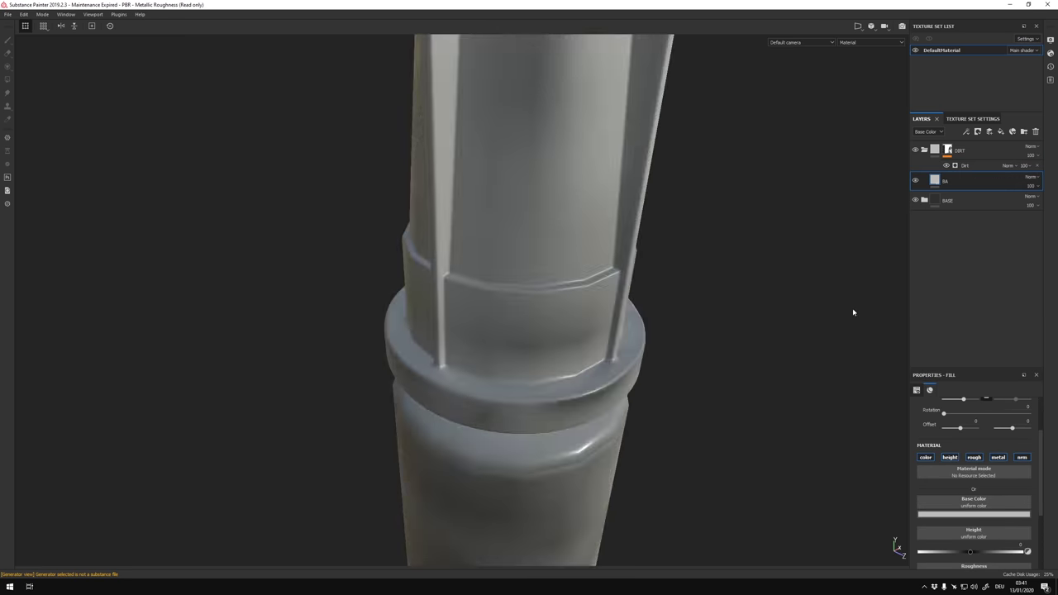
Darken BA's colour, tune the Dirt's custom grunge and triplanar settings, and save as syringe_substance_0001.
{"action": "left_click", "coordinate": [945, 180]}
{"action": "left_click", "coordinate": [974, 440]}
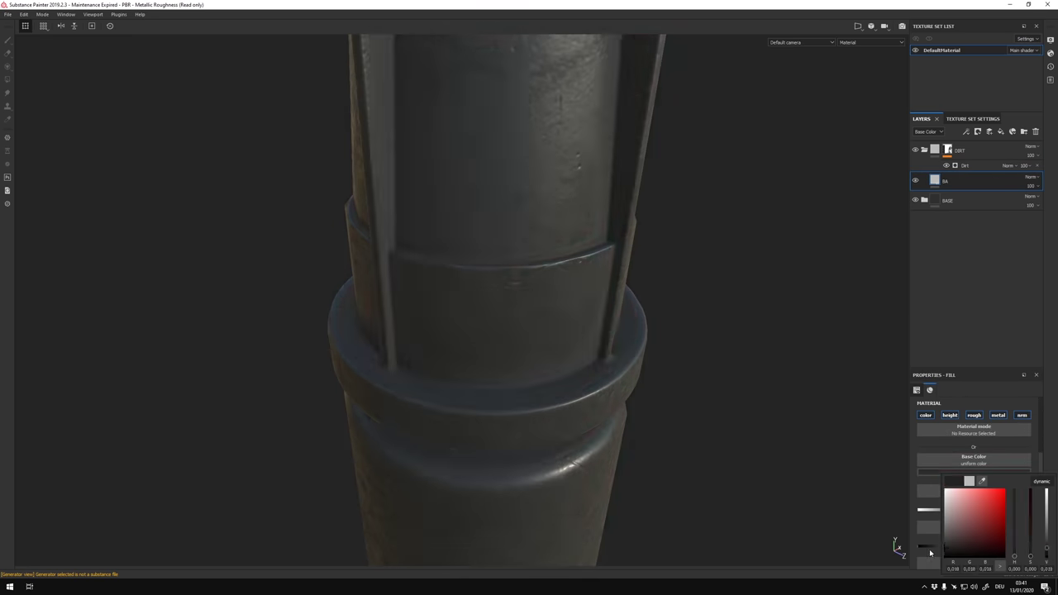
{"action": "left_click", "coordinate": [965, 166]}
{"action": "mouse_move", "coordinate": [986, 527]}
{"action": "left_mouse_down"}
{"action": "mouse_move", "coordinate": [1005, 527]}
{"action": "mouse_move", "coordinate": [919, 548]}
{"action": "left_mouse_up"}
{"action": "left_click", "coordinate": [998, 555]}
{"action": "scroll", "coordinate": [981, 512], "scroll_direction": "down", "scroll_amount": 1}
{"action": "left_click_drag", "start_coordinate": [977, 486], "coordinate": [1050, 492]}
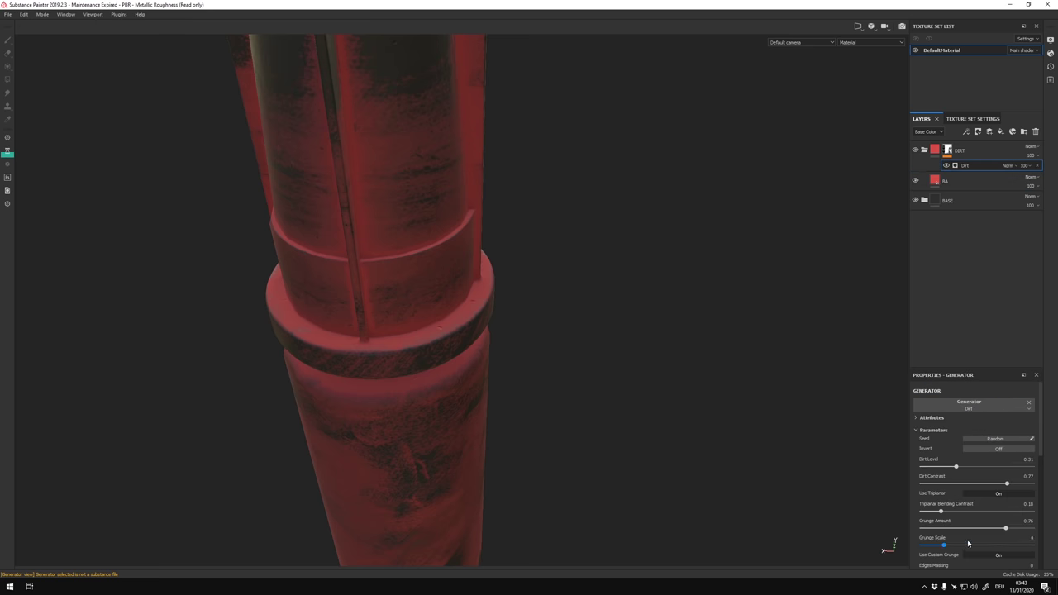
{"action": "key", "text": "ctrl+s"}
{"action": "type", "text": "syringe_substance"}
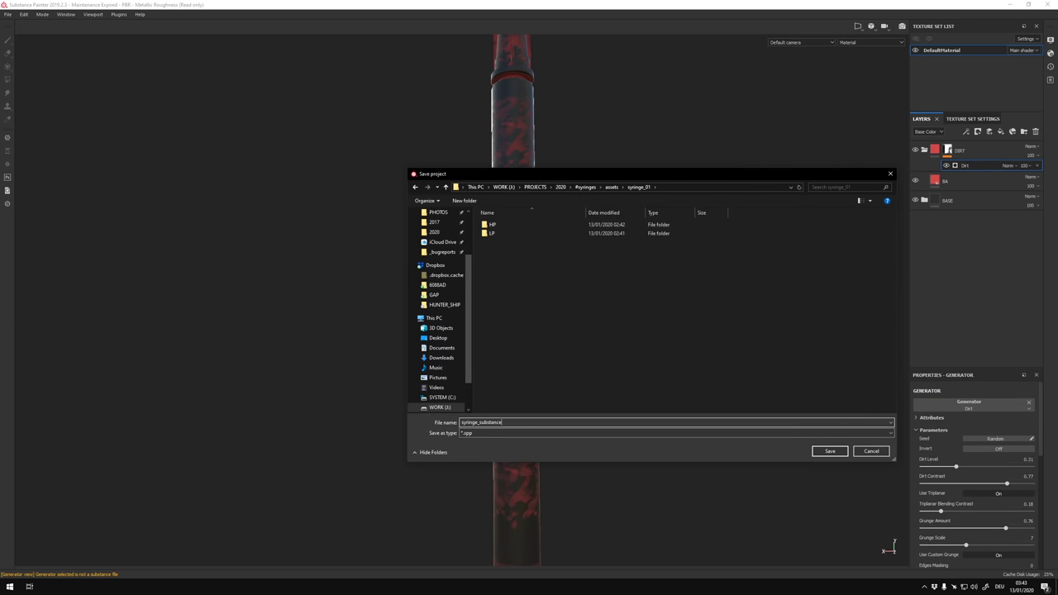
{"action": "key", "text": "Return"}
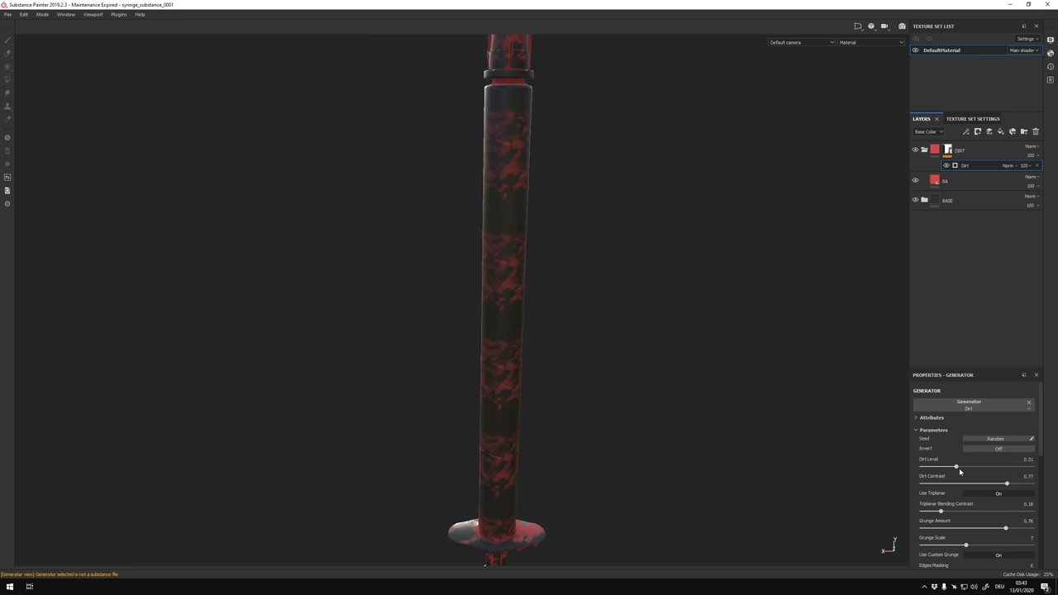
Lower the Triplanar Blending Contrast to nearly zero and the Dirt Level to 0.13.
{"action": "left_click_drag", "start_coordinate": [940, 511], "coordinate": [878, 501]}
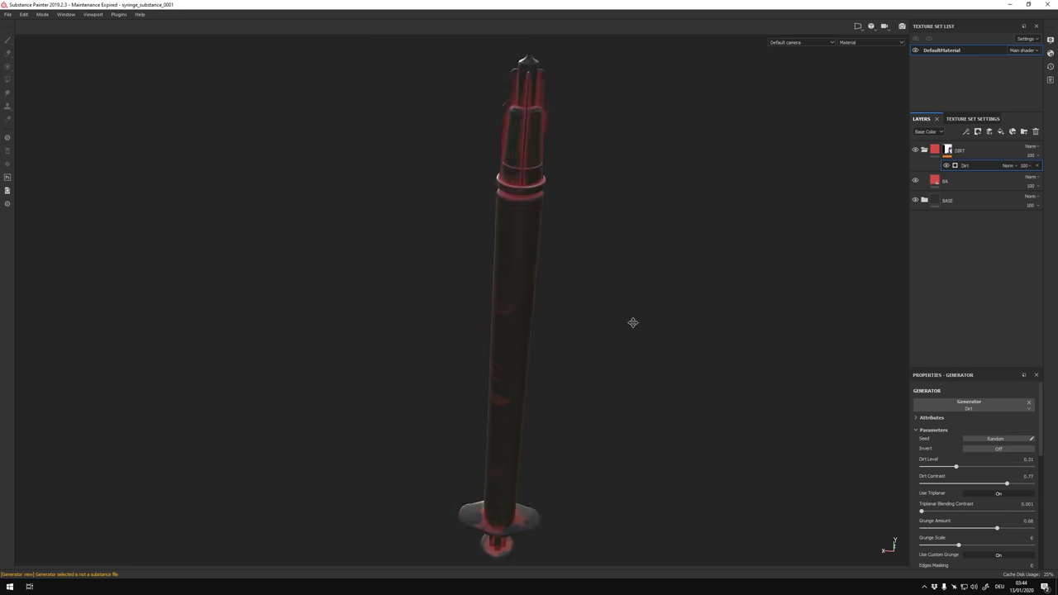
{"action": "left_click_drag", "start_coordinate": [999, 503], "coordinate": [1008, 502]}
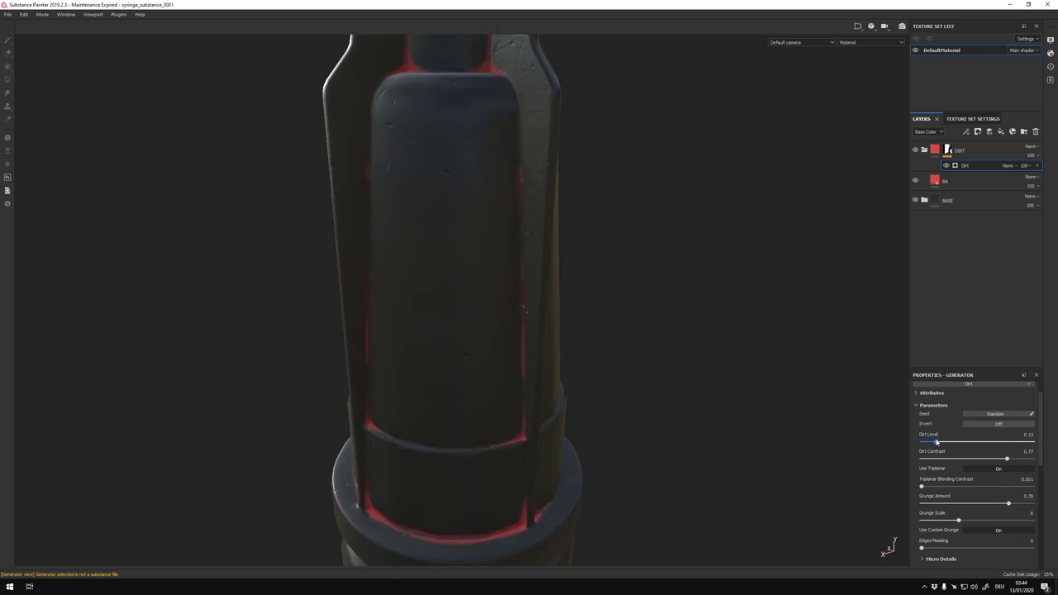
{"action": "scroll", "coordinate": [515, 367], "scroll_direction": "down", "scroll_amount": 5}
{"action": "left_click_drag", "start_coordinate": [515, 366], "coordinate": [545, 472], "text": "alt"}
{"action": "scroll", "coordinate": [608, 324], "scroll_direction": "up", "scroll_amount": 5}
Apply the fingerprint grunge to the dirt's micro detail and turn off Micro Normal and Micro Height.
{"action": "left_click", "coordinate": [926, 558]}
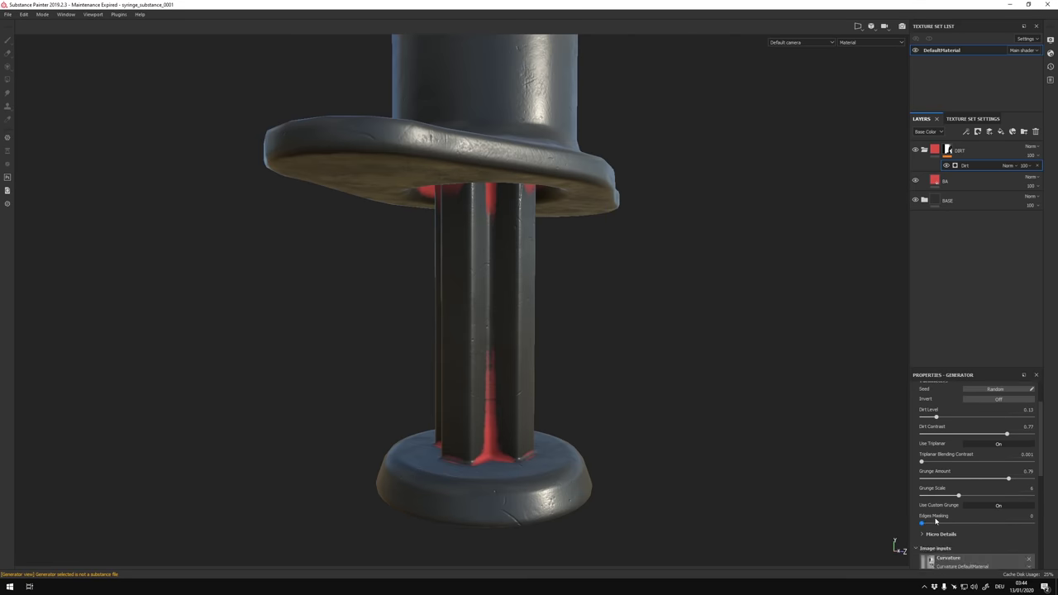
{"action": "scroll", "coordinate": [1025, 510], "scroll_direction": "down", "scroll_amount": 4}
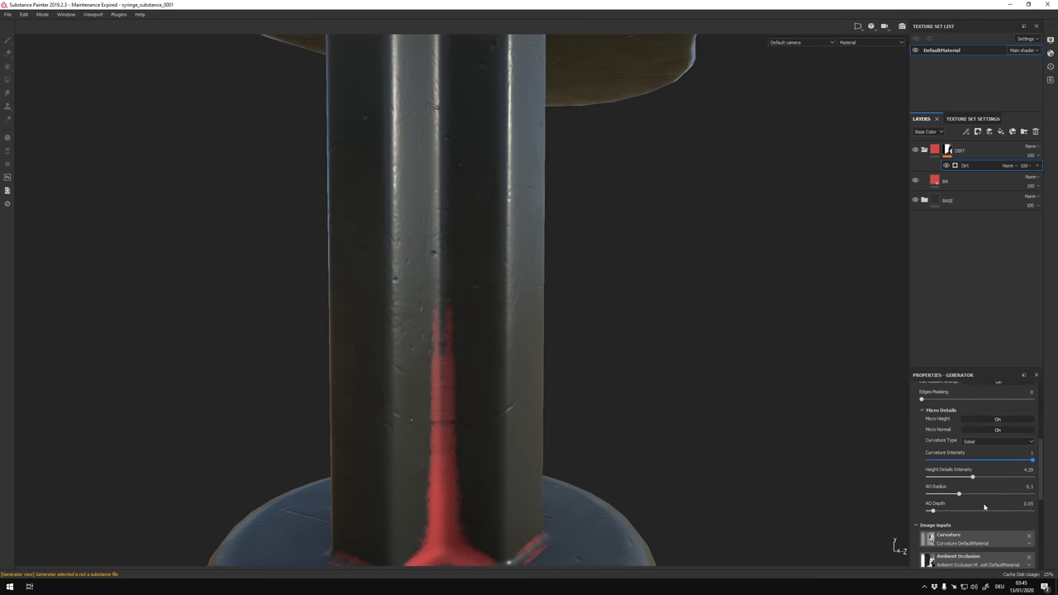
{"action": "left_click", "coordinate": [1007, 526]}
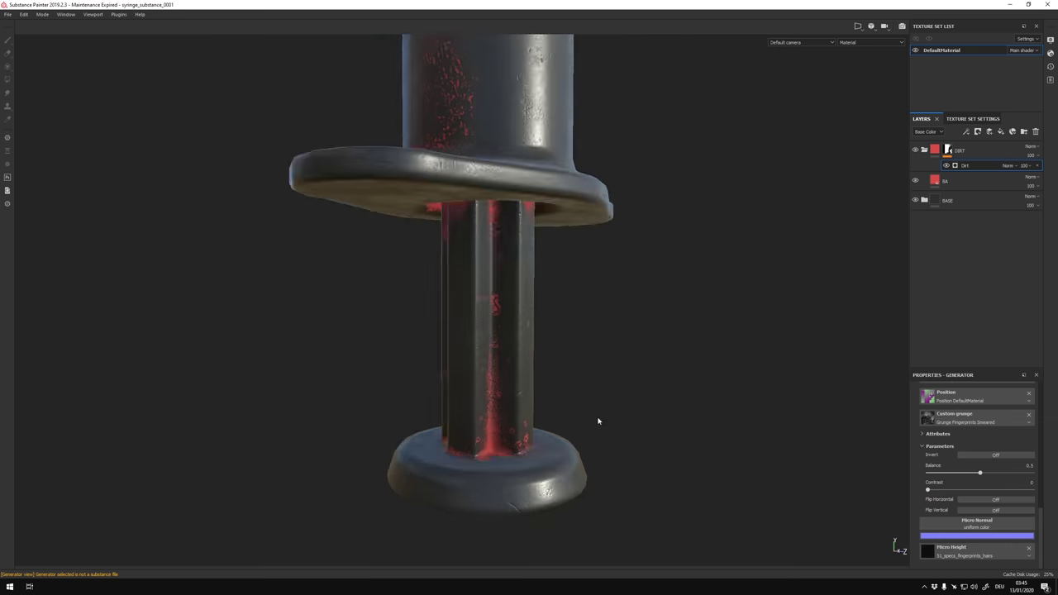
{"action": "scroll", "coordinate": [597, 420], "scroll_direction": "up", "scroll_amount": 3}
{"action": "scroll", "coordinate": [936, 474], "scroll_direction": "down", "scroll_amount": 3}
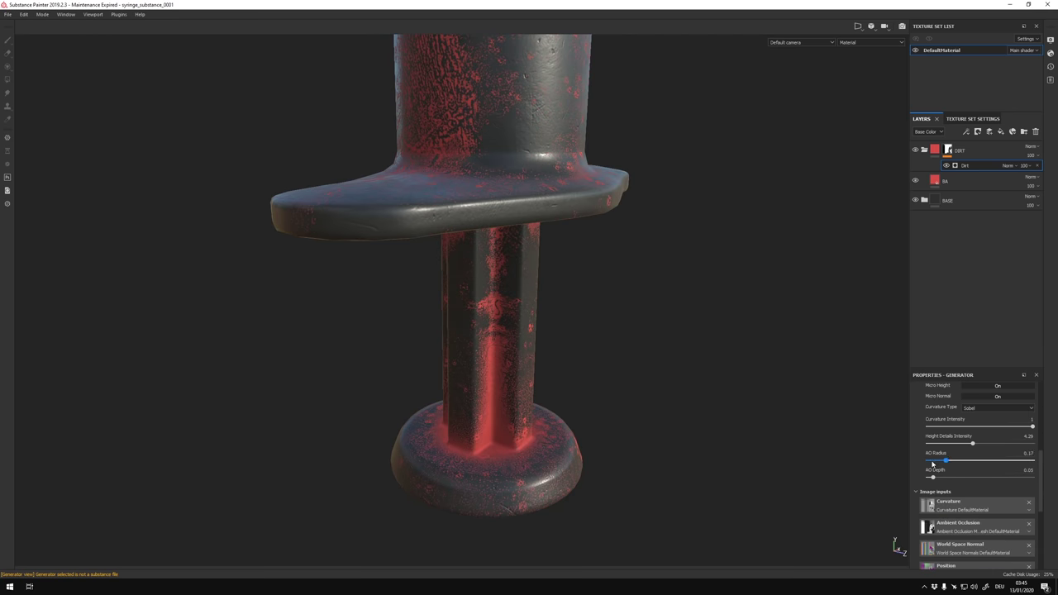
{"action": "left_click_drag", "start_coordinate": [950, 445], "coordinate": [984, 427]}
{"action": "scroll", "coordinate": [987, 425], "scroll_direction": "up", "scroll_amount": 1}
{"action": "left_click", "coordinate": [990, 424]}
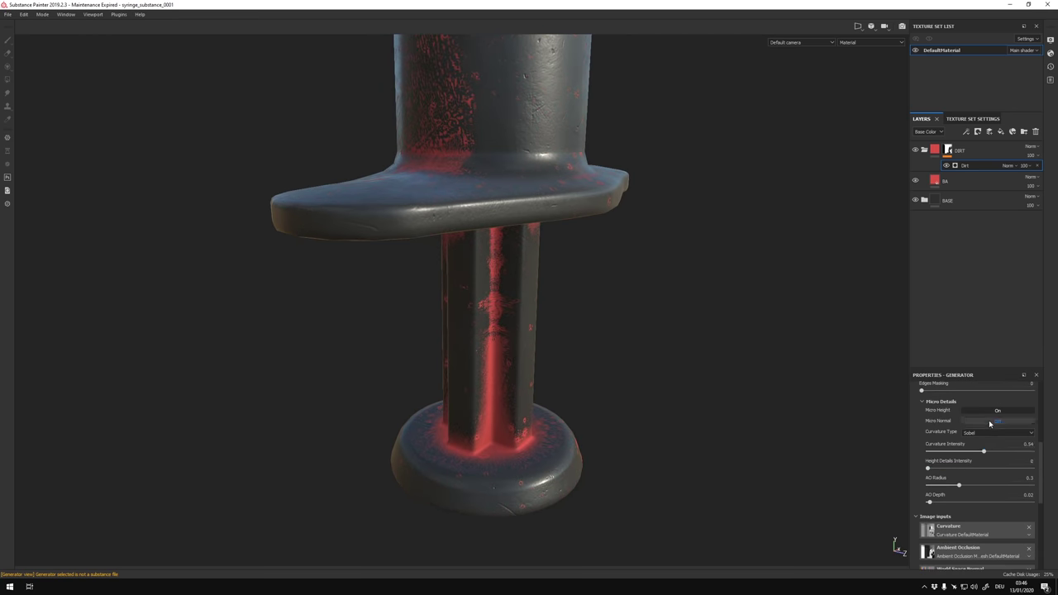
{"action": "scroll", "coordinate": [934, 475], "scroll_direction": "up", "scroll_amount": 2}
{"action": "left_click", "coordinate": [952, 457]}
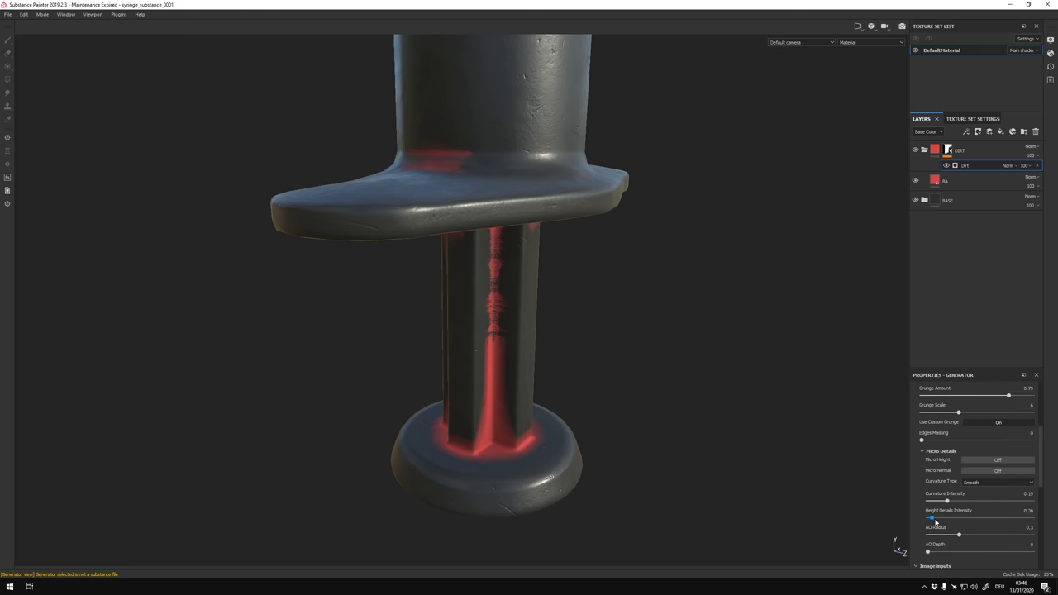
{"action": "left_click", "coordinate": [921, 451]}
{"action": "scroll", "coordinate": [989, 462], "scroll_direction": "up", "scroll_amount": 3}
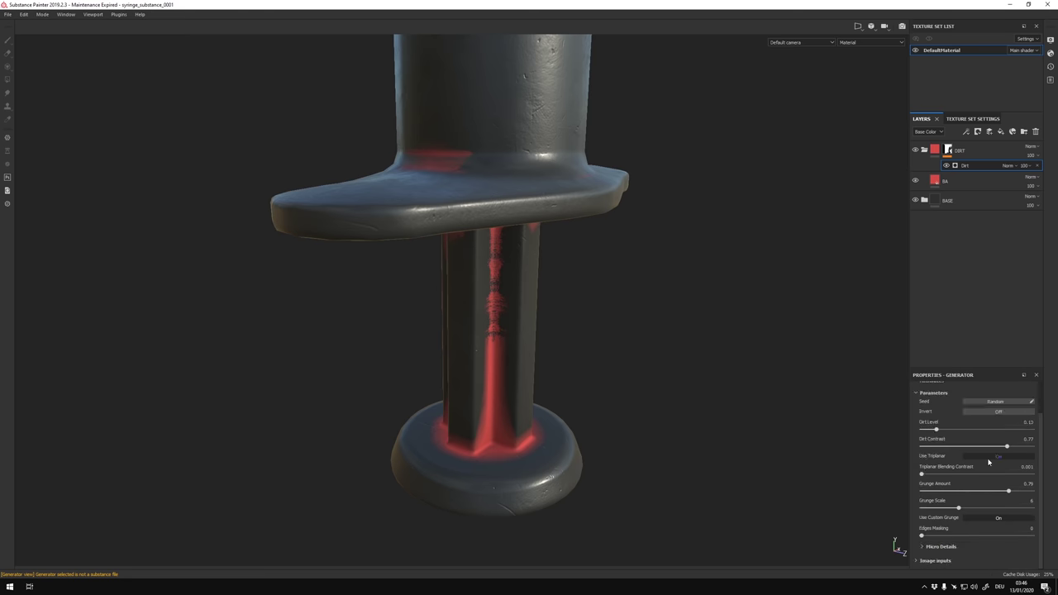
Enable Use Triplanar for the dirt and raise Edges Masking to 0.23.
{"action": "left_click", "coordinate": [992, 456]}
{"action": "scroll", "coordinate": [936, 541], "scroll_direction": "up", "scroll_amount": 1}
{"action": "left_click_drag", "start_coordinate": [922, 548], "coordinate": [947, 546]}
{"action": "left_click", "coordinate": [941, 559]}
{"action": "scroll", "coordinate": [993, 488], "scroll_direction": "down", "scroll_amount": 3}
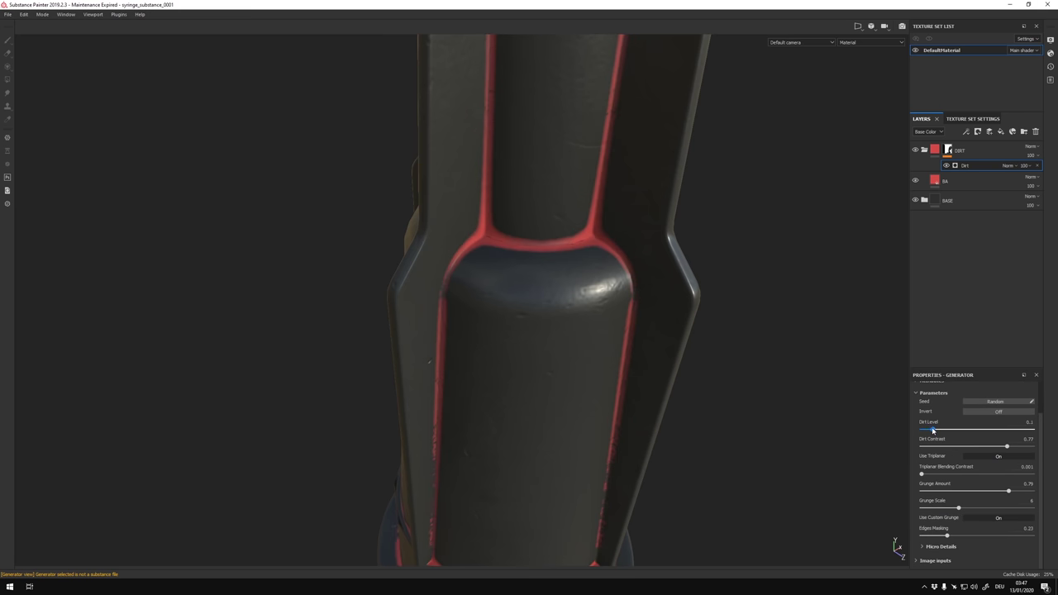
{"action": "left_click", "coordinate": [934, 561]}
{"action": "scroll", "coordinate": [972, 519], "scroll_direction": "down", "scroll_amount": 3}
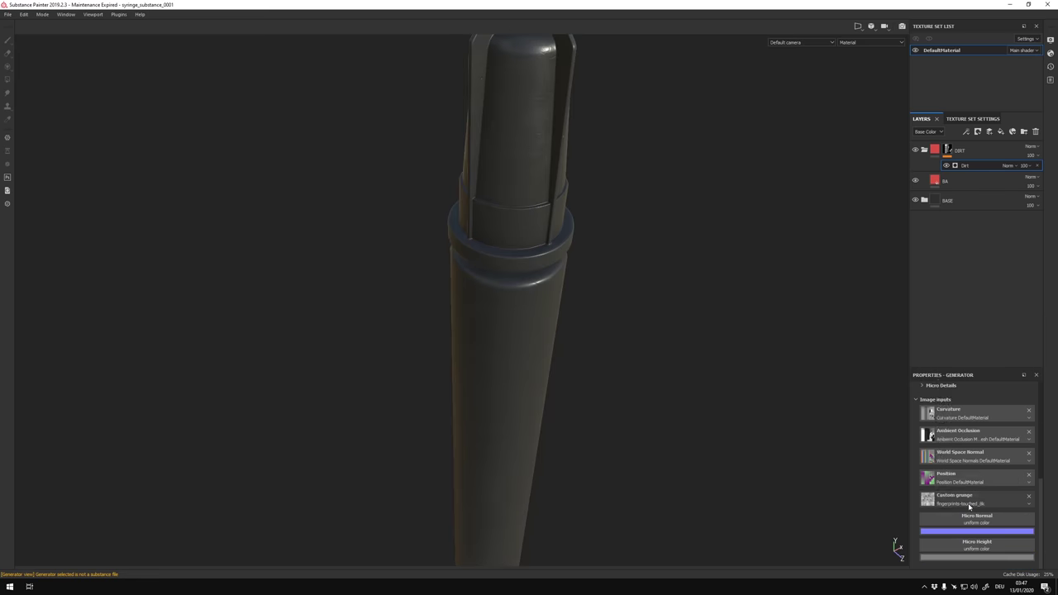
{"action": "scroll", "coordinate": [950, 463], "scroll_direction": "up", "scroll_amount": 3}
{"action": "mouse_move", "coordinate": [626, 342]}
{"action": "left_mouse_down", "text": "alt"}
{"action": "mouse_move", "coordinate": [689, 500]}
{"action": "mouse_move", "coordinate": [827, 463]}
{"action": "left_mouse_up", "text": "alt"}
{"action": "scroll", "coordinate": [989, 450], "scroll_direction": "up", "scroll_amount": 1}
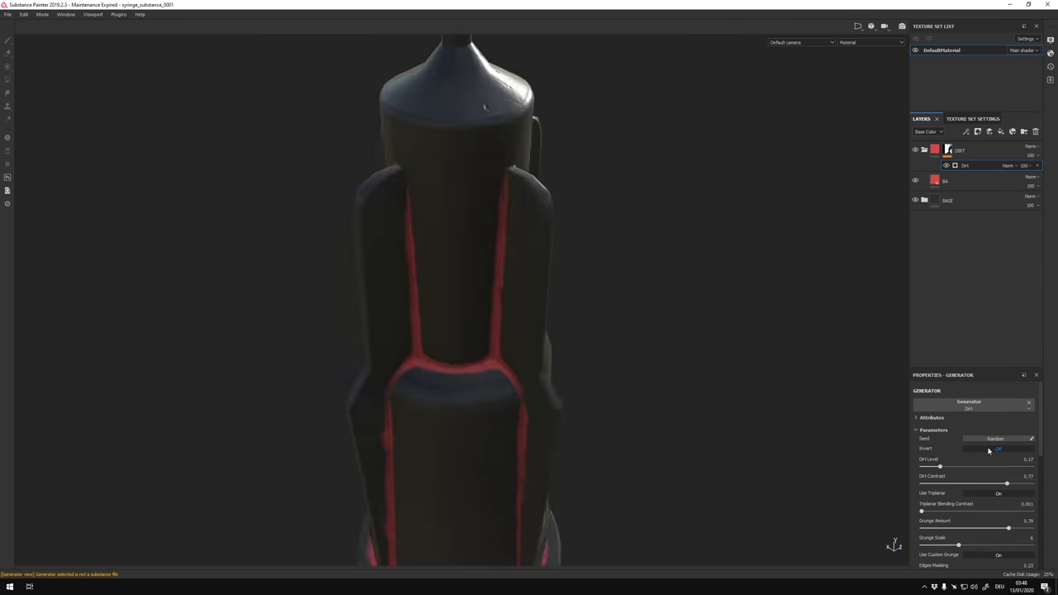
Add a Metal Edge Wear generator to the dirt mask.
{"action": "left_click", "coordinate": [981, 143]}
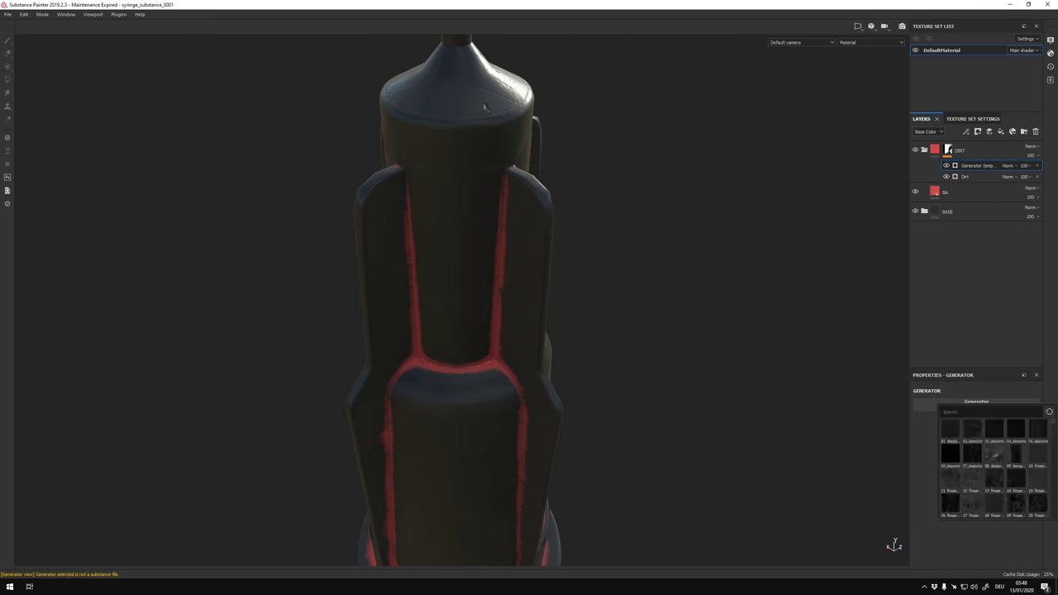
{"action": "left_click", "coordinate": [995, 479]}
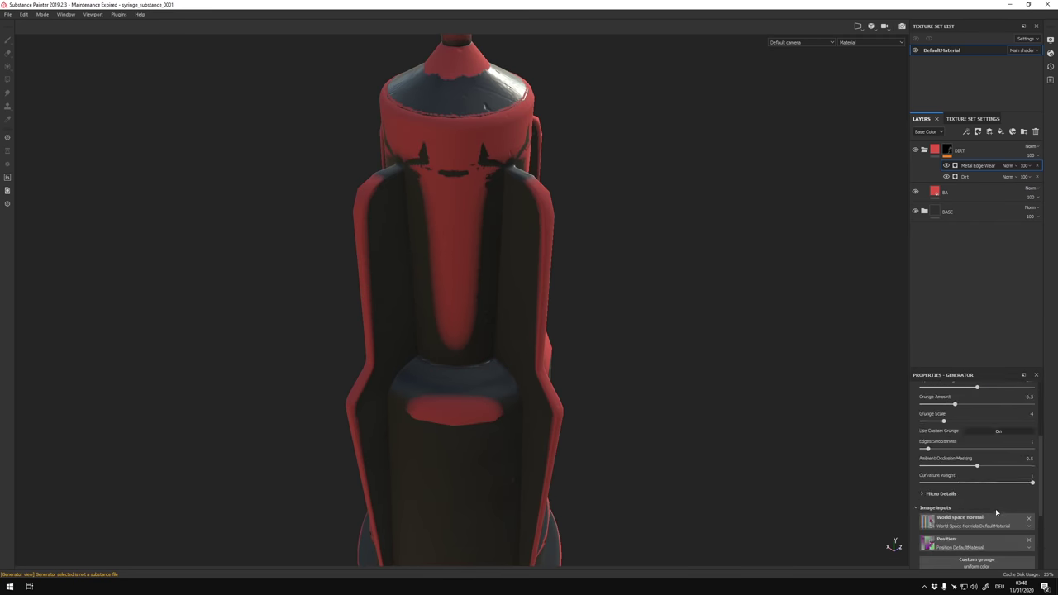
{"action": "scroll", "coordinate": [995, 509], "scroll_direction": "down", "scroll_amount": 2}
{"action": "left_click_drag", "start_coordinate": [554, 267], "coordinate": [597, 370], "text": "alt"}
{"action": "scroll", "coordinate": [944, 494], "scroll_direction": "up", "scroll_amount": 3}
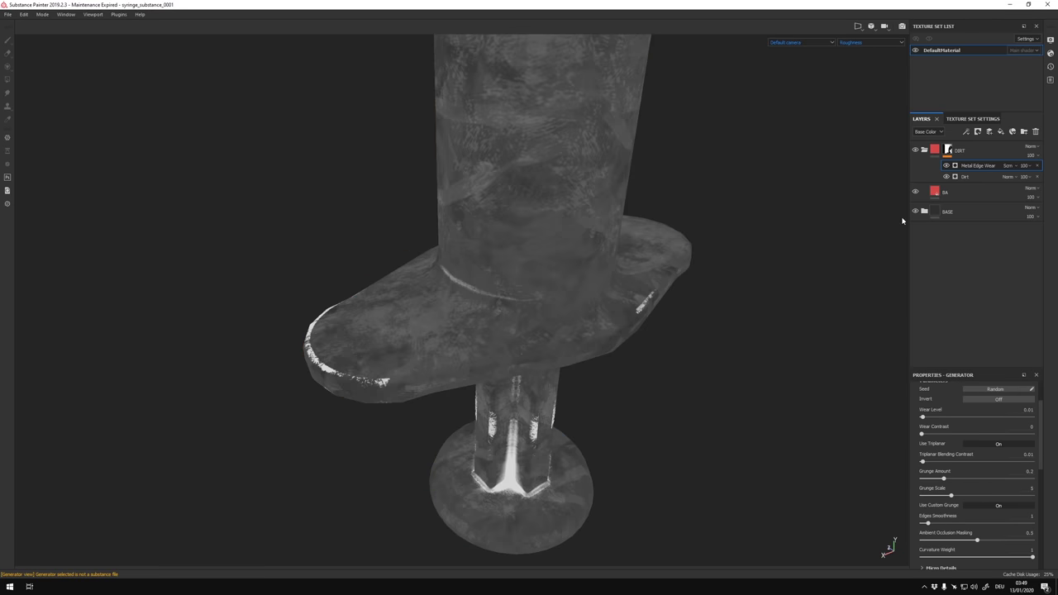
Set the BA fill layer's base colour to black and add a new folder to the stack.
{"action": "left_click", "coordinate": [971, 192]}
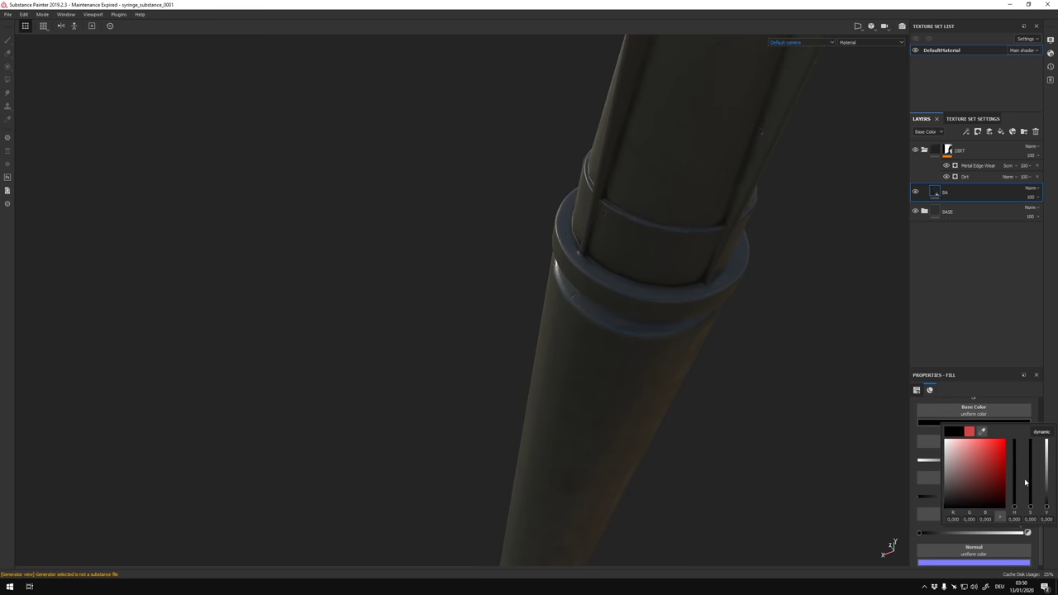
{"action": "scroll", "coordinate": [586, 425], "scroll_direction": "up", "scroll_amount": 3}
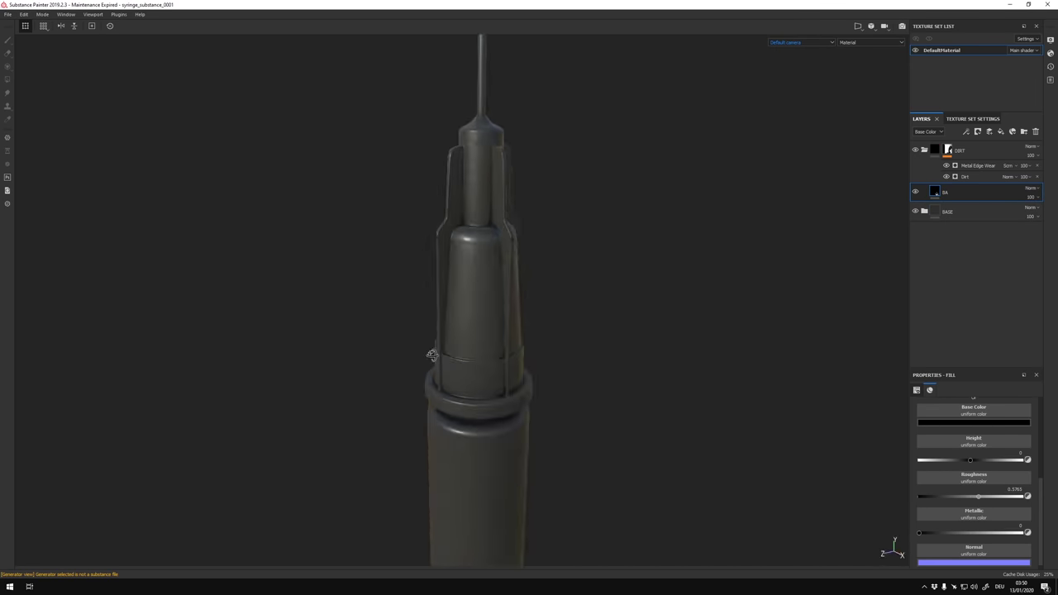
{"action": "scroll", "coordinate": [504, 335], "scroll_direction": "up", "scroll_amount": 3}
{"action": "scroll", "coordinate": [504, 335], "scroll_direction": "up", "scroll_amount": 3}
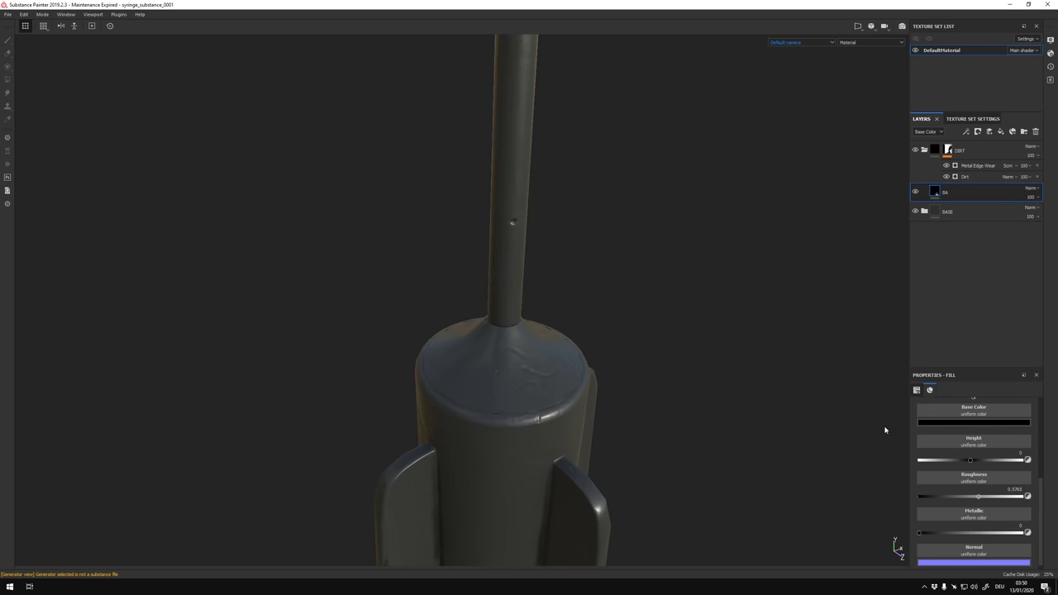
{"action": "double_click", "coordinate": [952, 151]}
Add a fill layer and give the NEEDLE group a Color Selection mask picking the needle's ID colour.
{"action": "left_click", "coordinate": [1001, 132]}
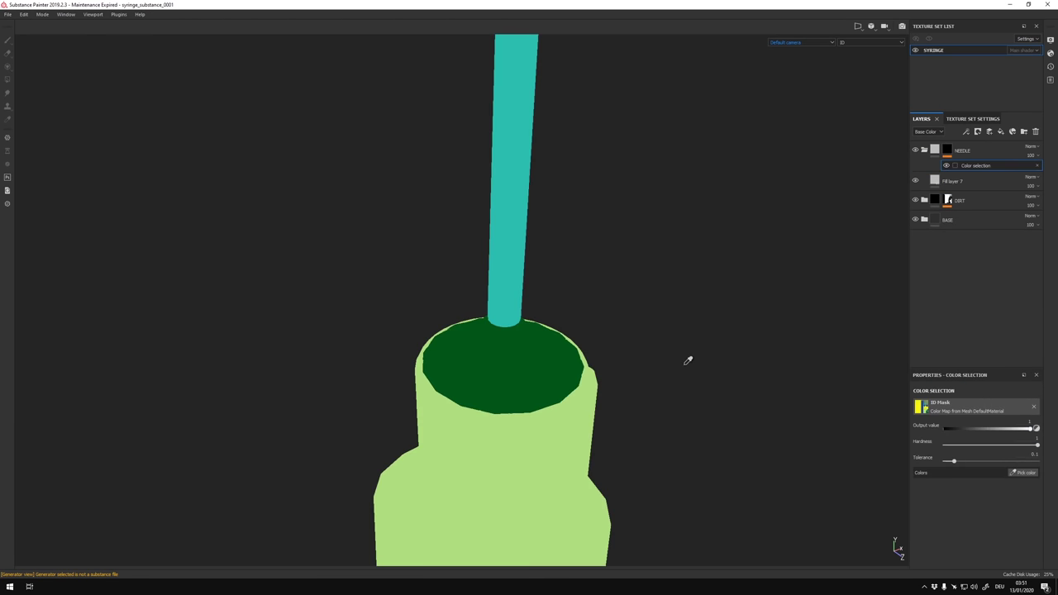
{"action": "left_click", "coordinate": [529, 289]}
{"action": "left_click", "coordinate": [952, 181]}
{"action": "scroll", "coordinate": [992, 423], "scroll_direction": "down", "scroll_amount": 1}
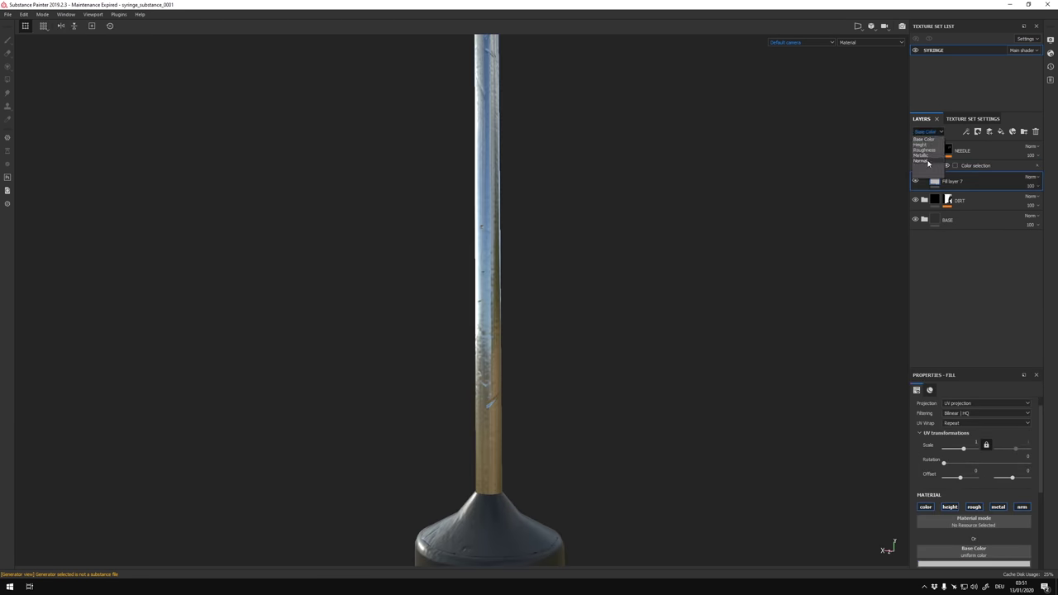
Set Normal blending to Normal for NEEDLE and Fill layer 7, and disable Fill layer 7's height.
{"action": "left_click", "coordinate": [928, 161]}
{"action": "scroll", "coordinate": [974, 463], "scroll_direction": "down", "scroll_amount": 3}
{"action": "left_click", "coordinate": [1031, 147]}
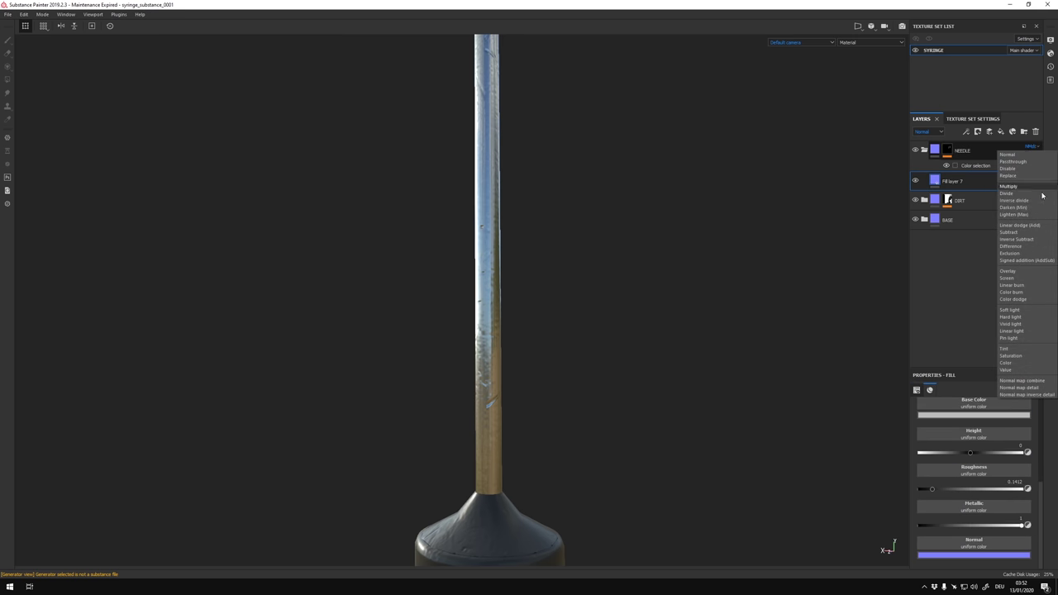
{"action": "left_click", "coordinate": [1008, 155]}
{"action": "left_click_drag", "start_coordinate": [512, 414], "coordinate": [571, 444], "text": "alt"}
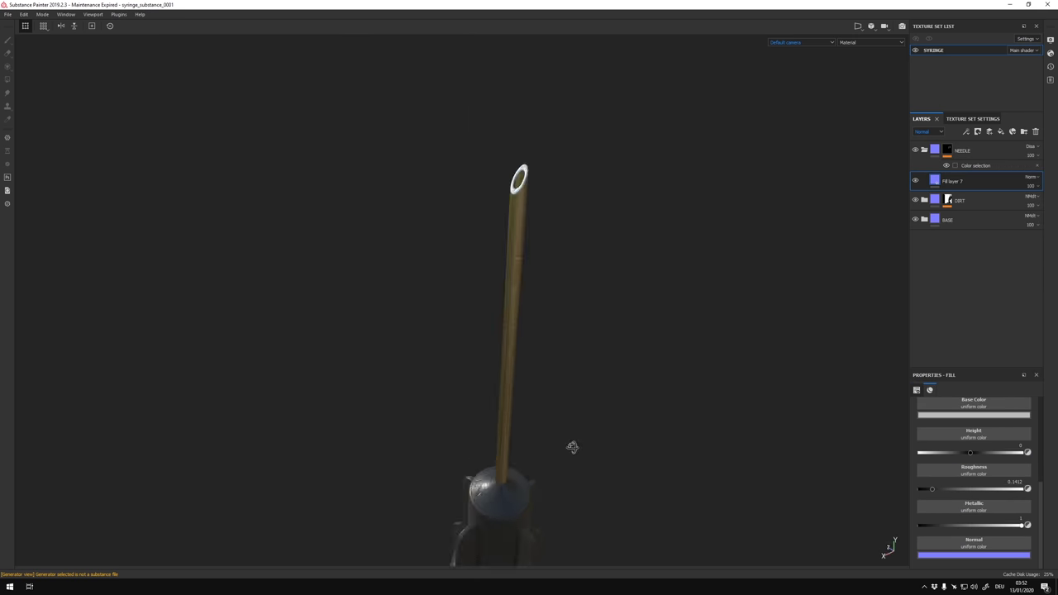
{"action": "left_click", "coordinate": [1030, 177]}
{"action": "left_click", "coordinate": [1033, 185]}
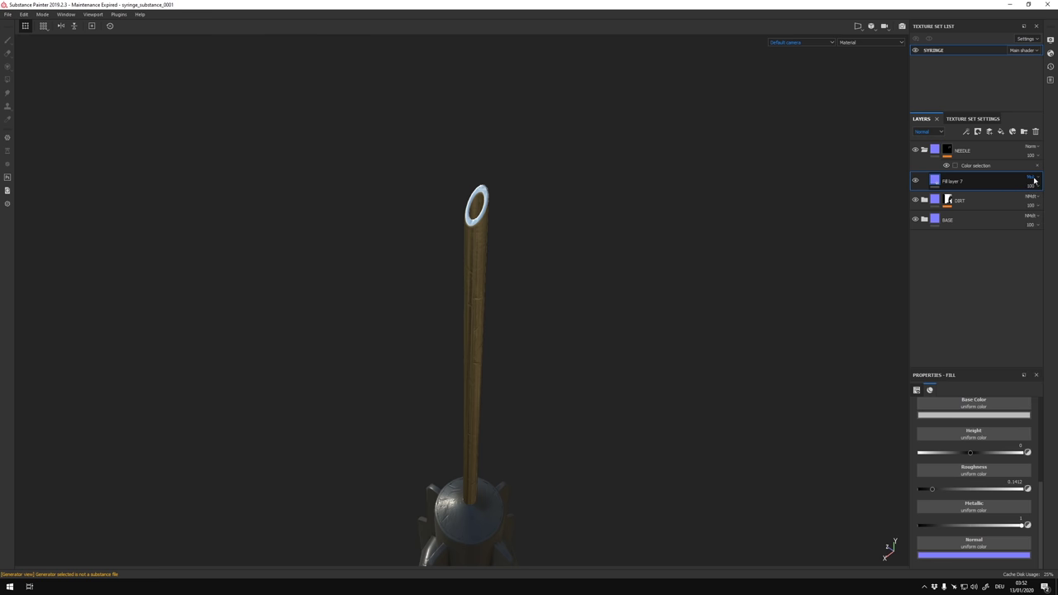
{"action": "left_click", "coordinate": [920, 145]}
{"action": "left_click", "coordinate": [1031, 177]}
{"action": "left_click", "coordinate": [1036, 191]}
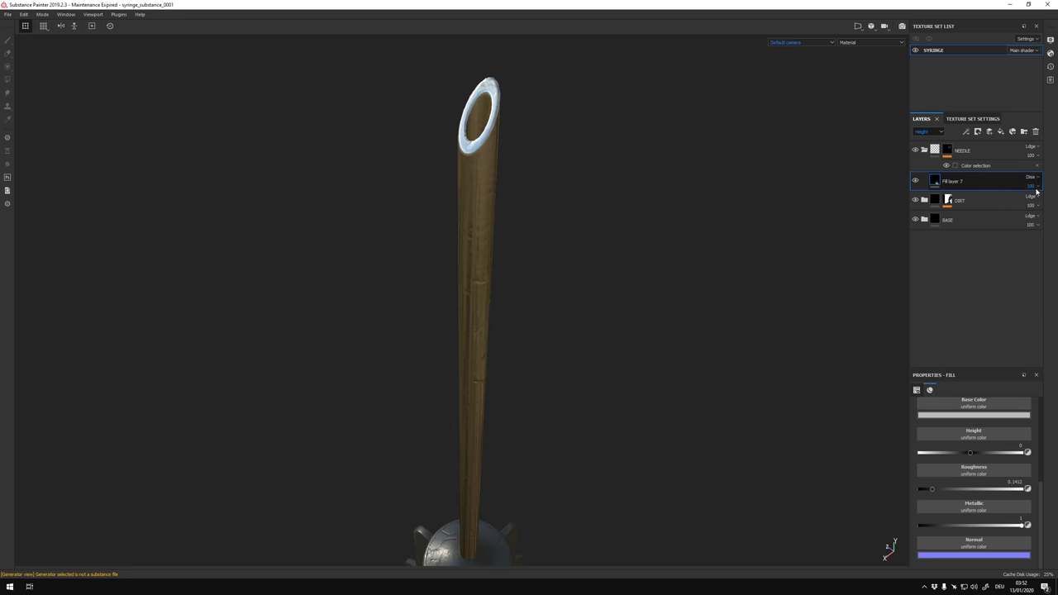
Preview normals and height on the needle, then add another fill layer above Fill layer 7.
{"action": "left_click", "coordinate": [871, 42]}
{"action": "left_click", "coordinate": [862, 80]}
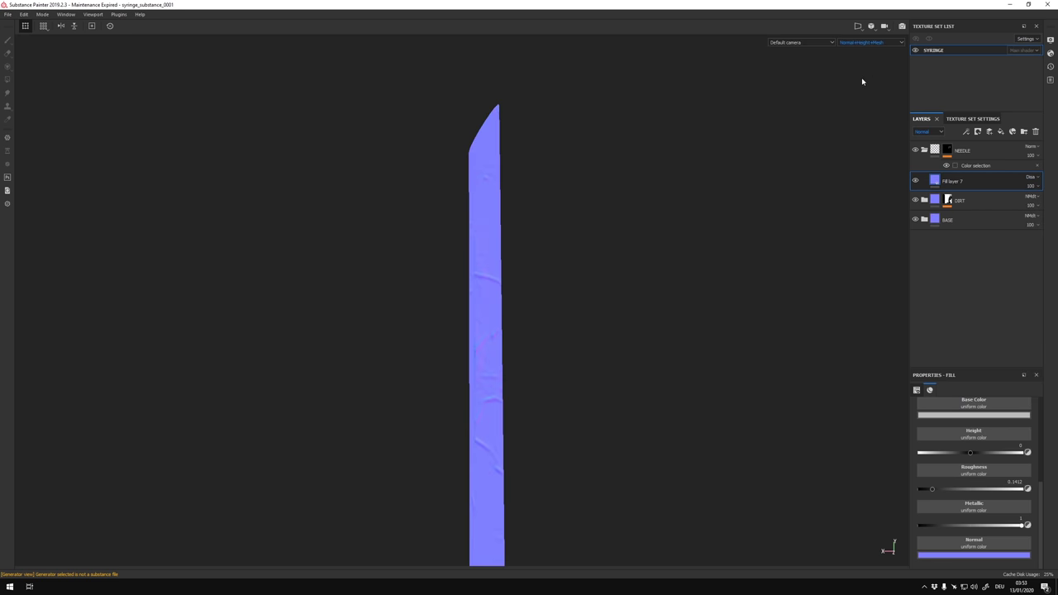
{"action": "scroll", "coordinate": [992, 514], "scroll_direction": "down", "scroll_amount": 2}
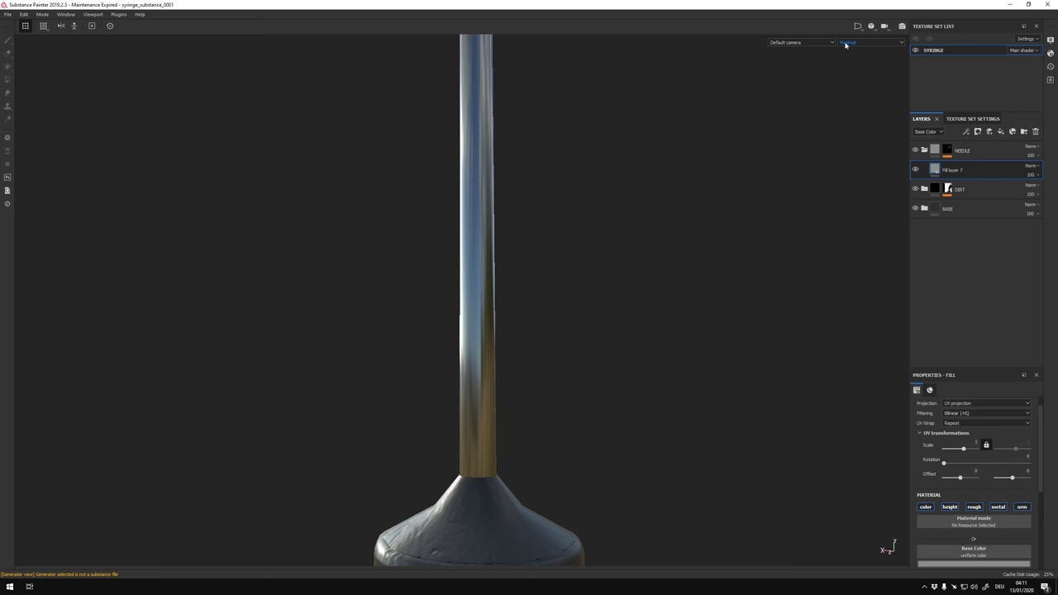
{"action": "key", "text": "f"}
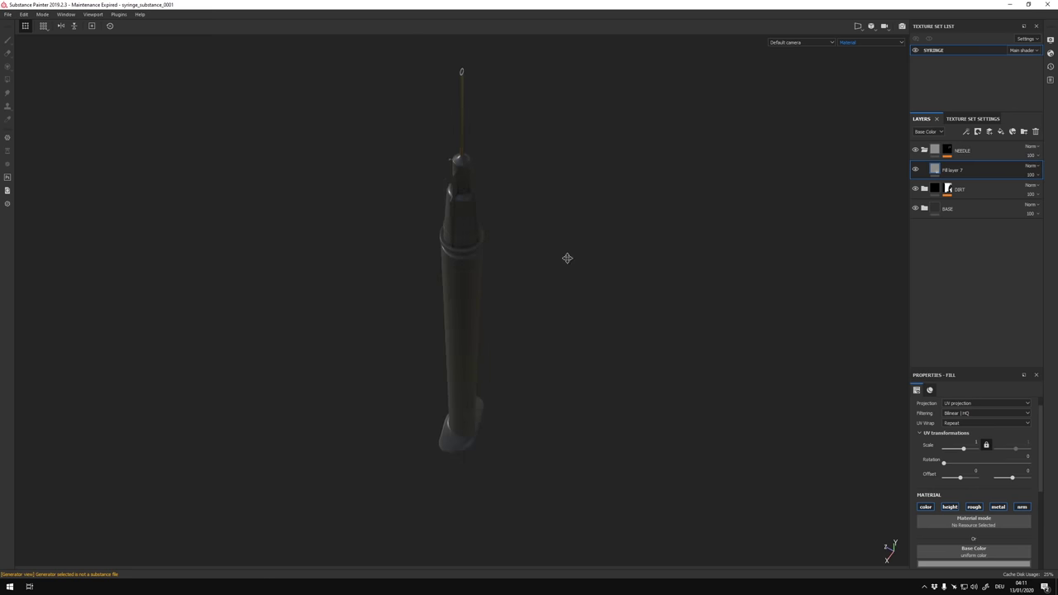
{"action": "scroll", "coordinate": [550, 389], "scroll_direction": "up", "scroll_amount": 5}
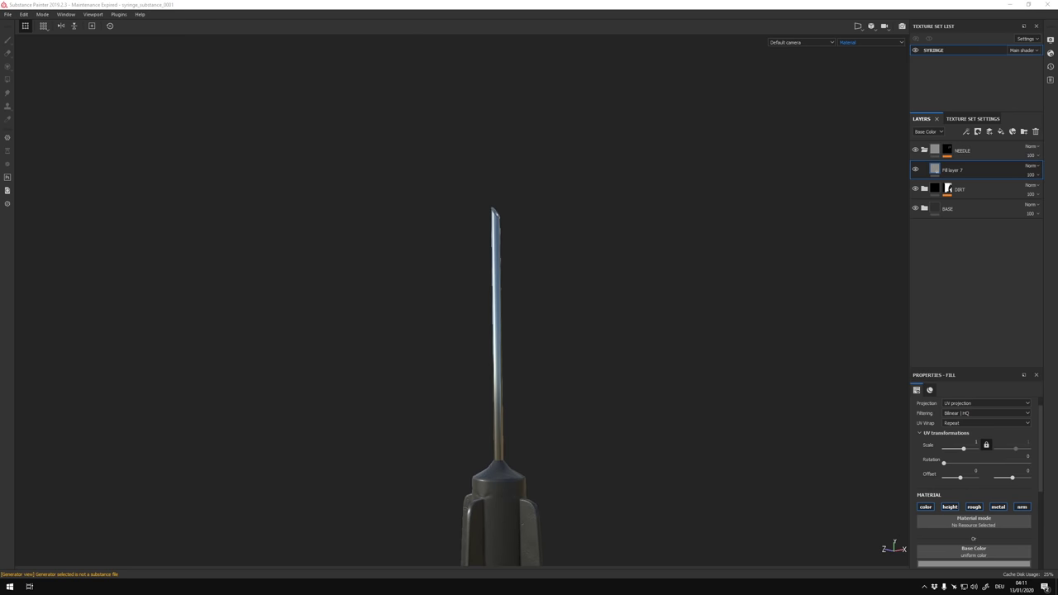
{"action": "left_click_drag", "start_coordinate": [624, 273], "coordinate": [625, 310], "text": "alt"}
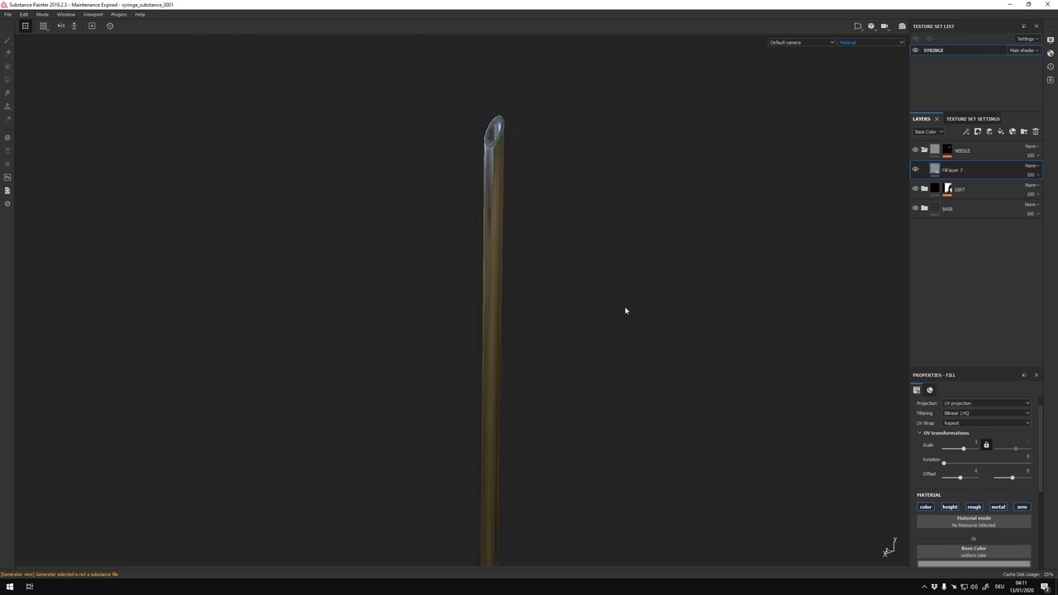
{"action": "left_click", "coordinate": [1001, 132]}
{"action": "scroll", "coordinate": [984, 521], "scroll_direction": "down", "scroll_amount": 3}
Give Fill layer 8 a black mask with a fill effect using the 30_scratches_deposits texture.
{"action": "left_click", "coordinate": [978, 131]}
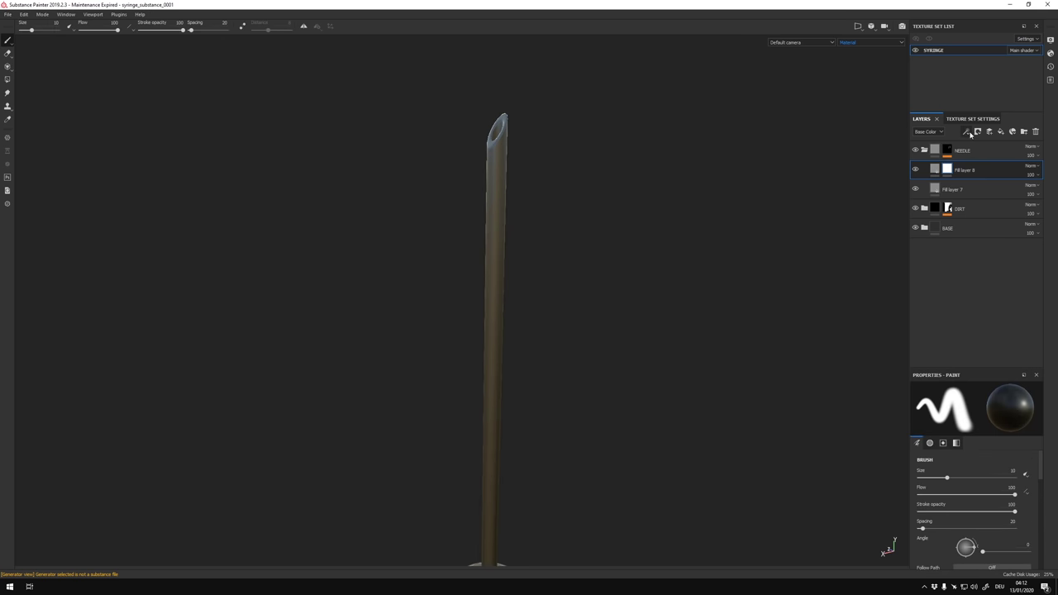
{"action": "left_click", "coordinate": [966, 131]}
{"action": "left_click", "coordinate": [973, 188]}
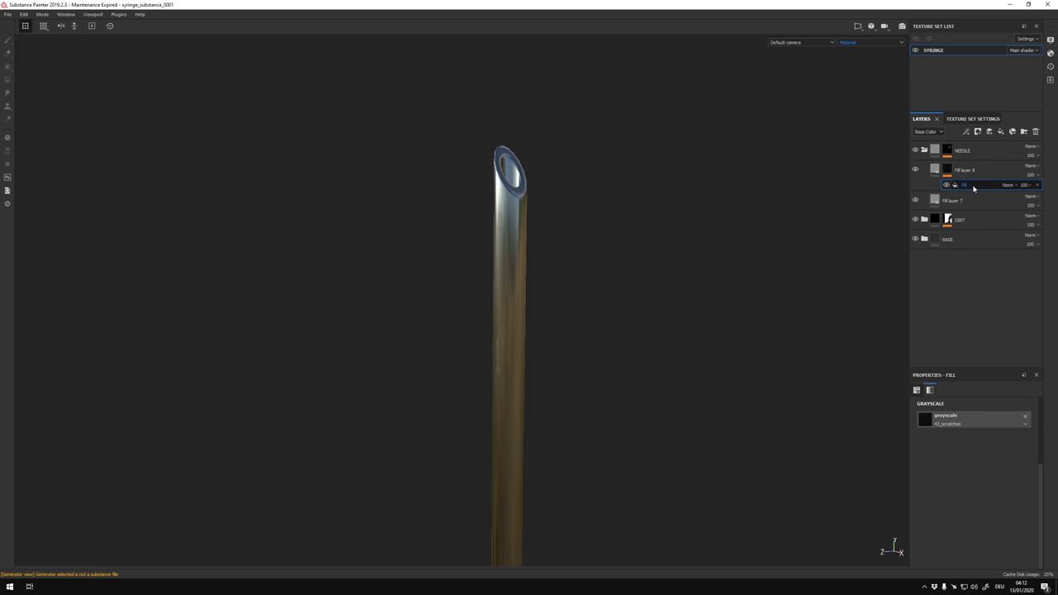
{"action": "left_click", "coordinate": [1025, 417]}
{"action": "left_click", "coordinate": [962, 463]}
{"action": "left_click_drag", "start_coordinate": [588, 527], "coordinate": [588, 430], "text": "alt"}
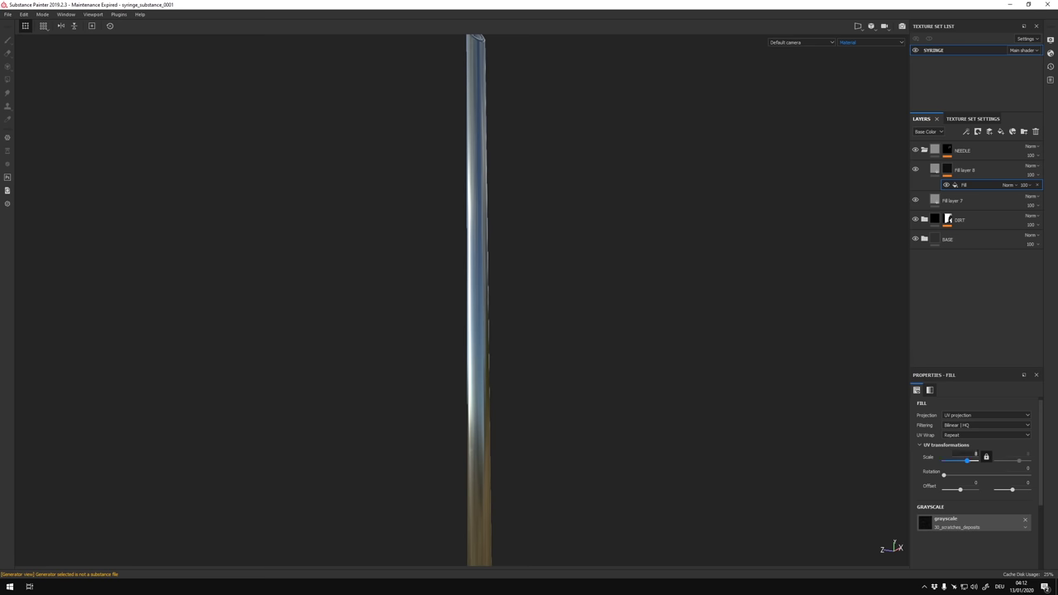
Add a filter (searched 'tripl') to Fill layer 8's mask and lower its roughness to 0.6039.
{"action": "left_click", "coordinate": [966, 131]}
{"action": "left_click", "coordinate": [977, 402]}
{"action": "type", "text": "tripl"}
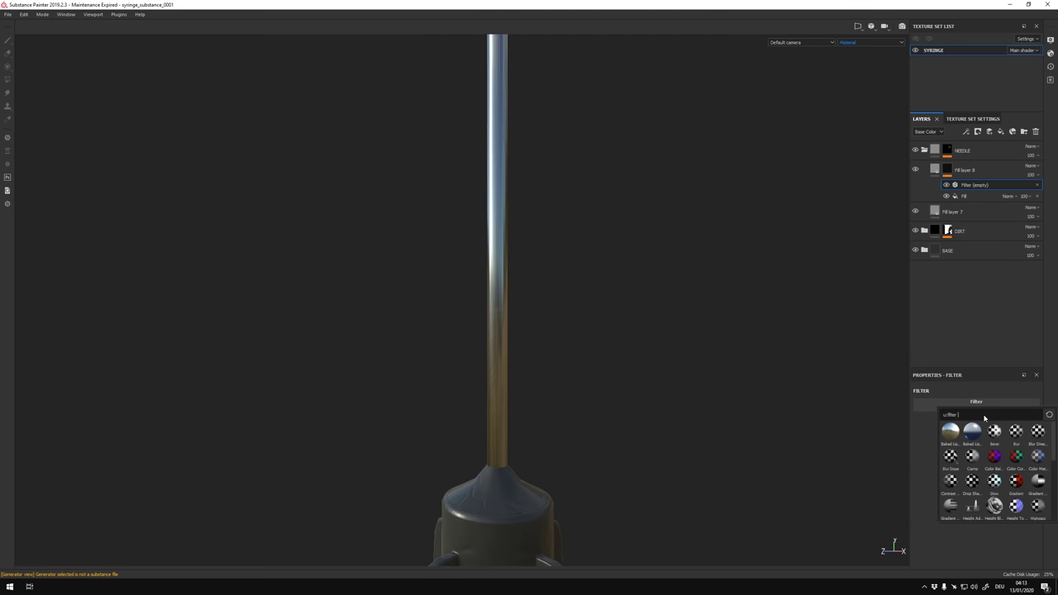
{"action": "left_click", "coordinate": [964, 195]}
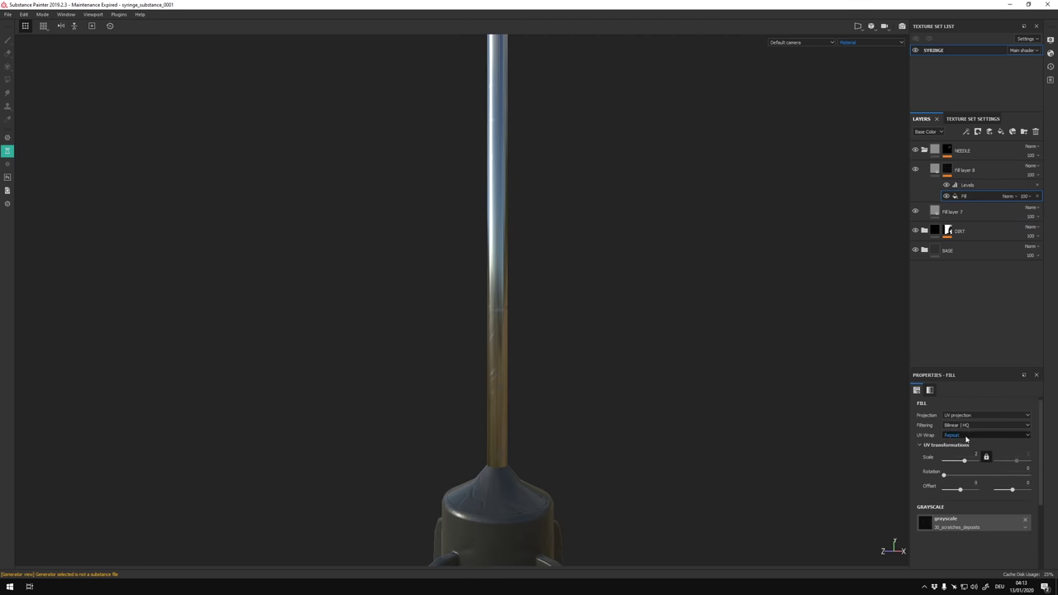
{"action": "left_click_drag", "start_coordinate": [517, 267], "coordinate": [502, 278], "text": "alt"}
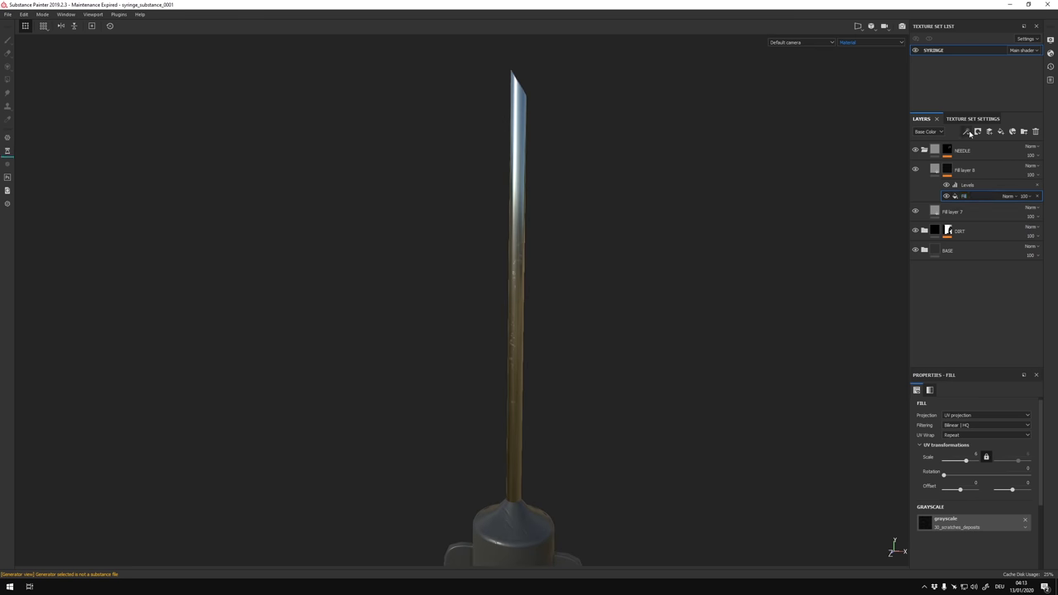
{"action": "left_click", "coordinate": [978, 162]}
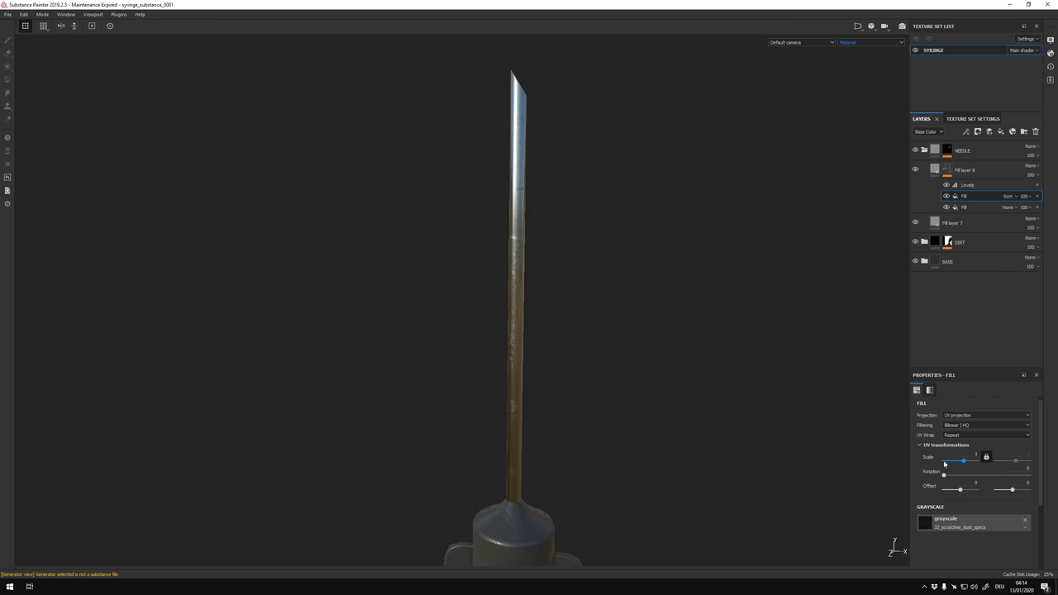
{"action": "key", "text": "ctrl+z"}
{"action": "left_click_drag", "start_coordinate": [991, 500], "coordinate": [981, 500]}
{"action": "left_click_drag", "start_coordinate": [579, 372], "coordinate": [524, 349], "text": "alt"}
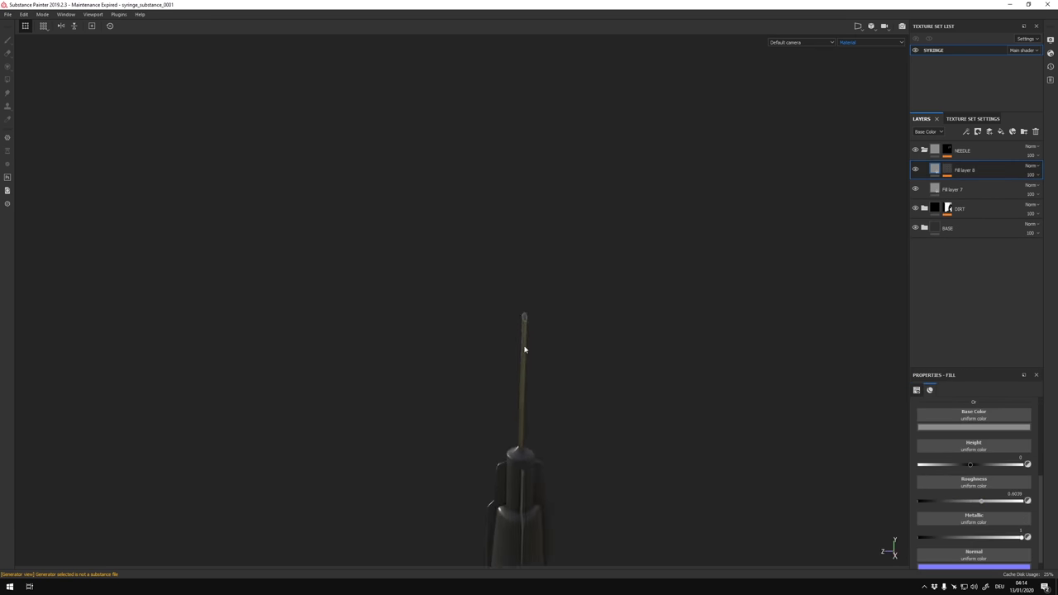
{"action": "mouse_move", "coordinate": [655, 345]}
{"action": "left_mouse_down", "text": "alt"}
{"action": "mouse_move", "coordinate": [476, 295]}
{"action": "mouse_move", "coordinate": [588, 373]}
{"action": "mouse_move", "coordinate": [557, 361]}
{"action": "left_mouse_up", "text": "alt"}
Check Fill layer 7's base colour and inspect the Metal Edge Wear generator in DIRT.
{"action": "left_click", "coordinate": [973, 428]}
{"action": "left_click", "coordinate": [952, 189]}
{"action": "left_click", "coordinate": [974, 476]}
{"action": "right_click_drag", "start_coordinate": [558, 361], "coordinate": [566, 463], "text": "alt"}
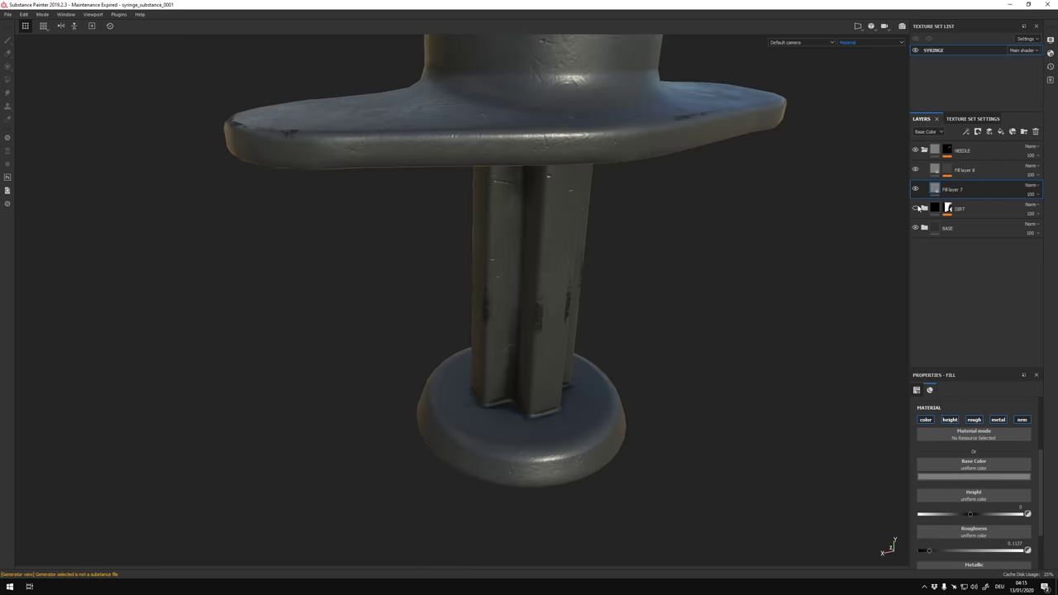
{"action": "left_click", "coordinate": [919, 208]}
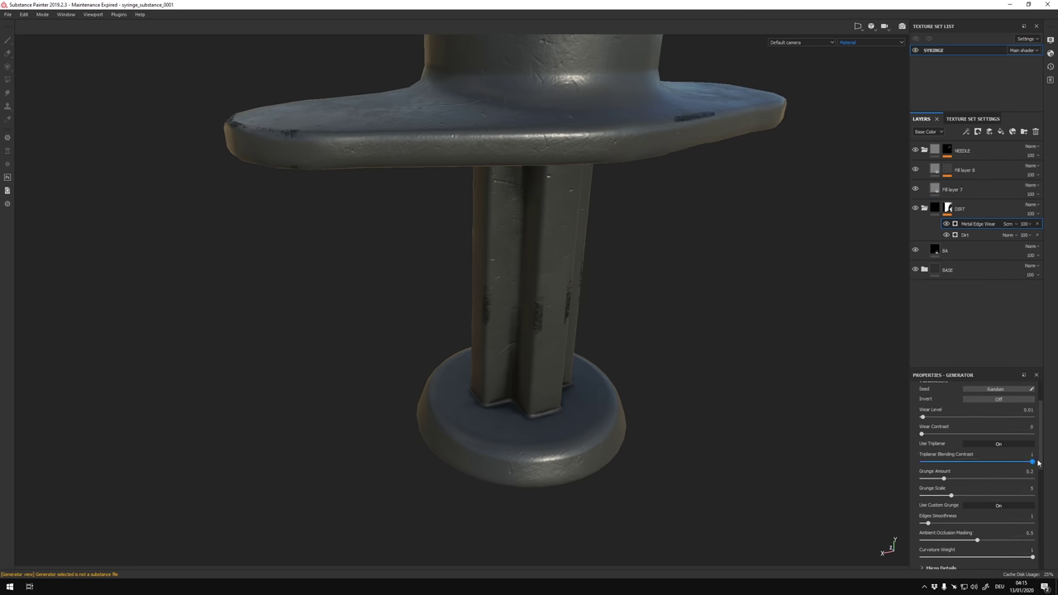
{"action": "mouse_move", "coordinate": [589, 255]}
{"action": "left_mouse_down", "text": "alt"}
{"action": "mouse_move", "coordinate": [609, 302]}
{"action": "mouse_move", "coordinate": [668, 325]}
{"action": "mouse_move", "coordinate": [609, 439]}
{"action": "mouse_move", "coordinate": [609, 357]}
{"action": "mouse_move", "coordinate": [507, 295]}
{"action": "left_mouse_up", "text": "alt"}
Add a Color Selection masked folder and rename it NEEDLE_HOLDER.
{"action": "left_click", "coordinate": [991, 169]}
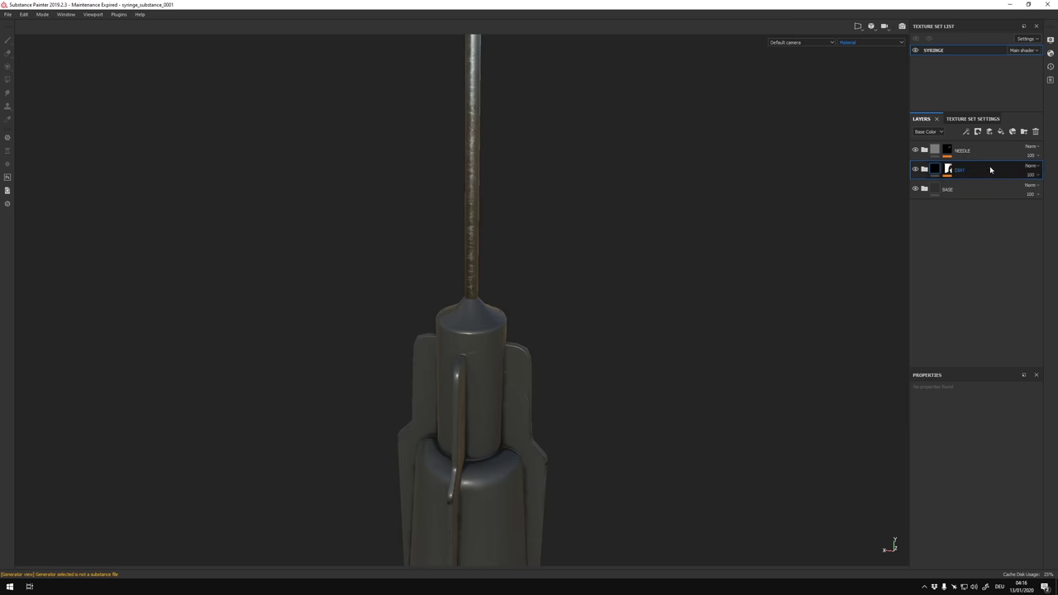
{"action": "left_click", "coordinate": [978, 131]}
{"action": "double_click", "coordinate": [950, 169]}
{"action": "type", "text": "NEEDLE_HOLDER"}
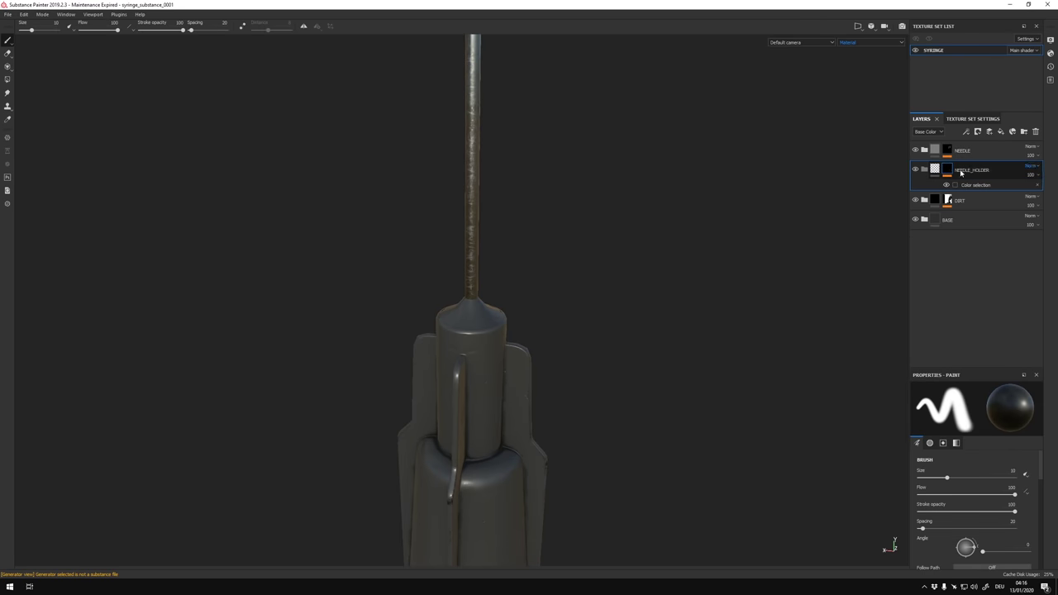
{"action": "left_click", "coordinate": [963, 184]}
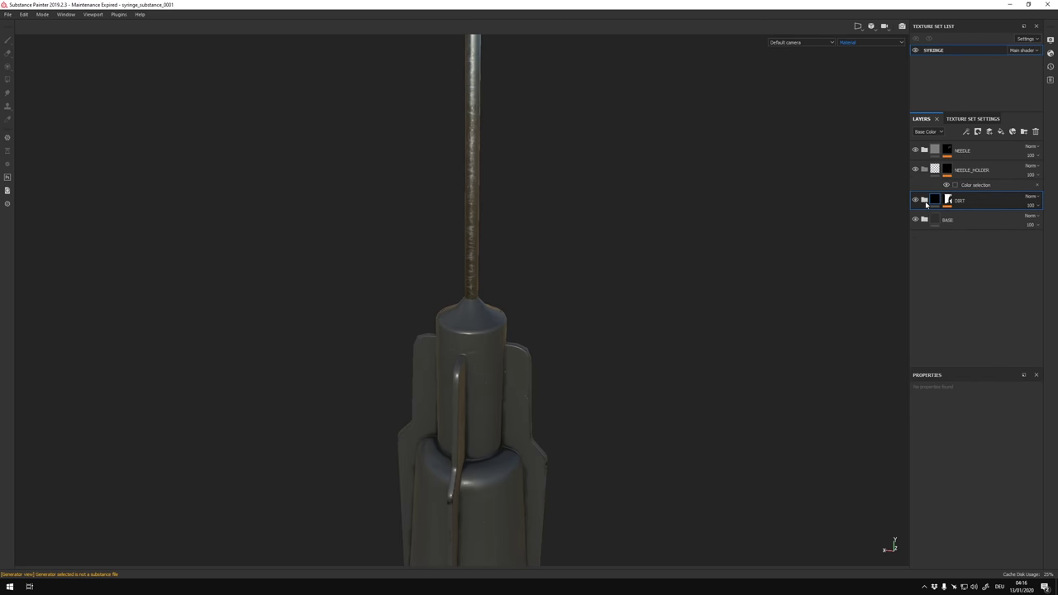
Add an ambient occlusion channel in Texture Set Settings and preview it on the needle.
{"action": "left_click", "coordinate": [924, 199]}
{"action": "left_click", "coordinate": [973, 118]}
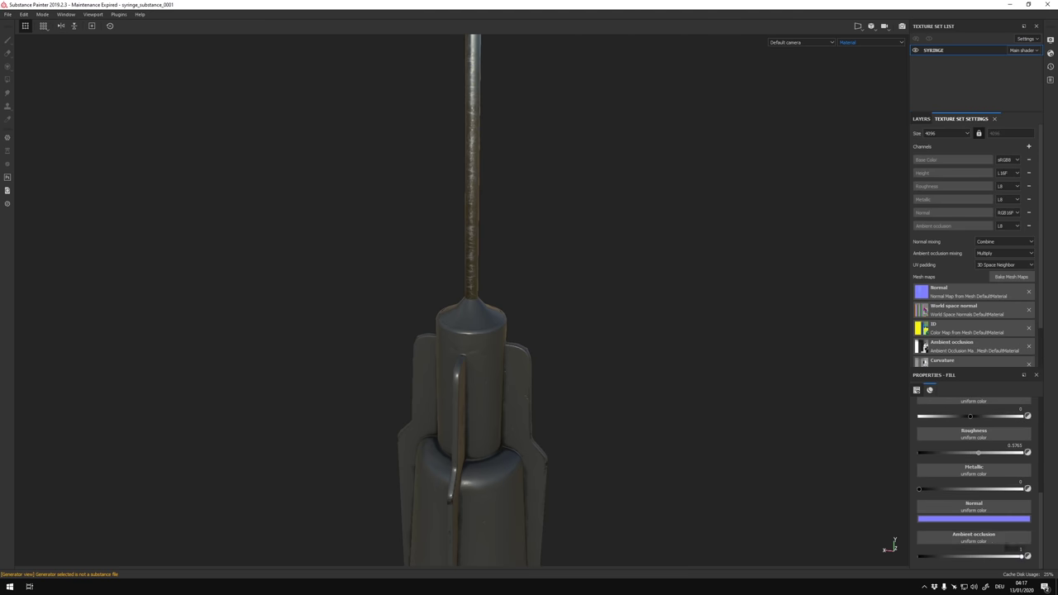
{"action": "scroll", "coordinate": [979, 489], "scroll_direction": "up", "scroll_amount": 3}
{"action": "left_click", "coordinate": [1022, 495]}
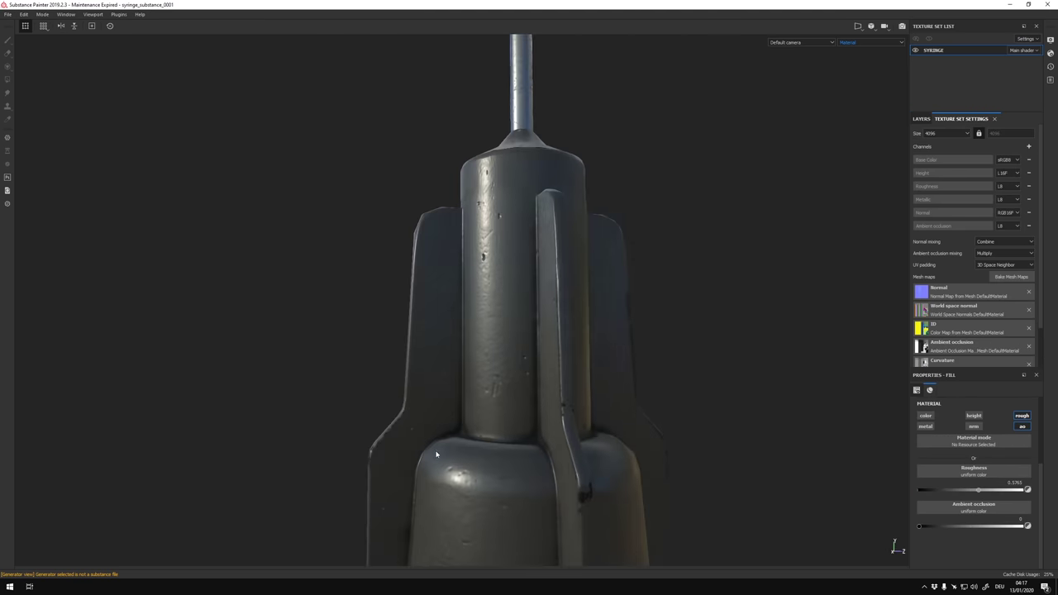
{"action": "key", "text": "c"}
{"action": "key", "text": "f"}
{"action": "left_click", "coordinate": [920, 118]}
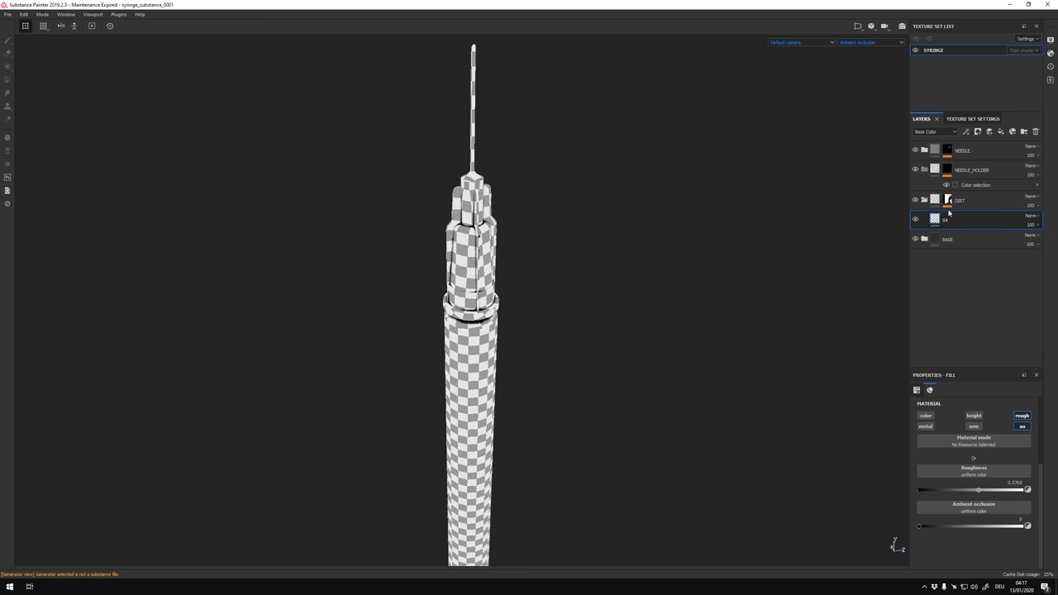
Add and raise the AO_BASE fill layer, add Fill layer 9 under NEEDLE_HOLDER, then a top folder.
{"action": "left_click", "coordinate": [1012, 133]}
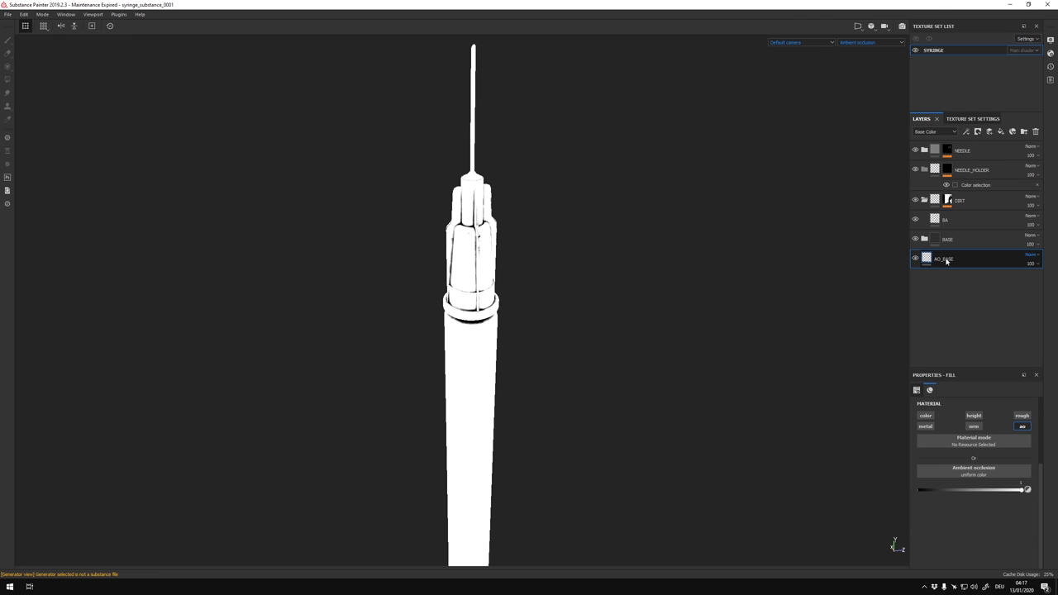
{"action": "left_click_drag", "start_coordinate": [946, 261], "coordinate": [945, 221]}
{"action": "left_click", "coordinate": [924, 200]}
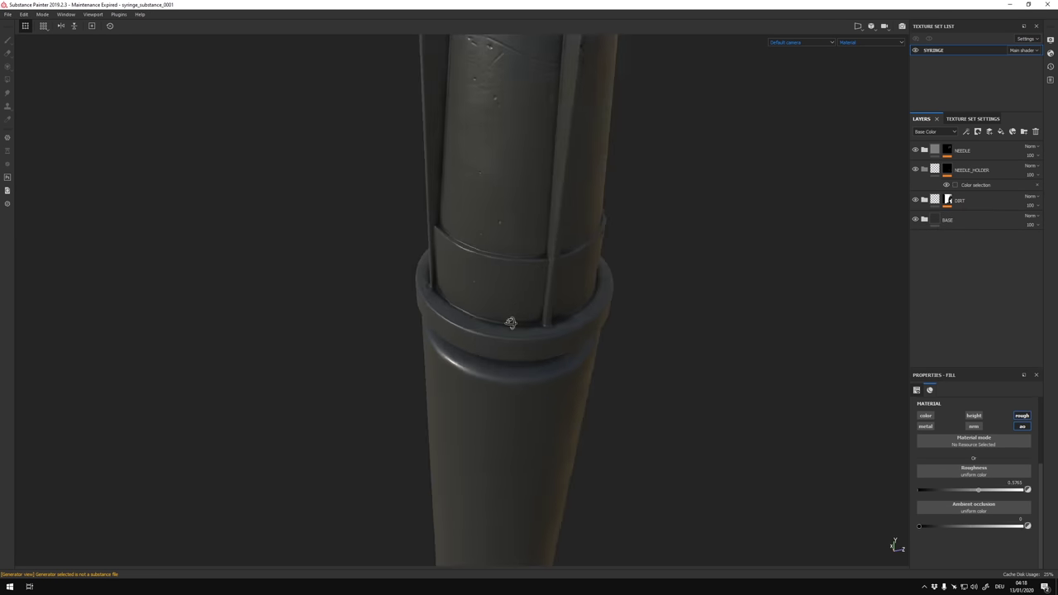
{"action": "left_click", "coordinate": [1000, 134]}
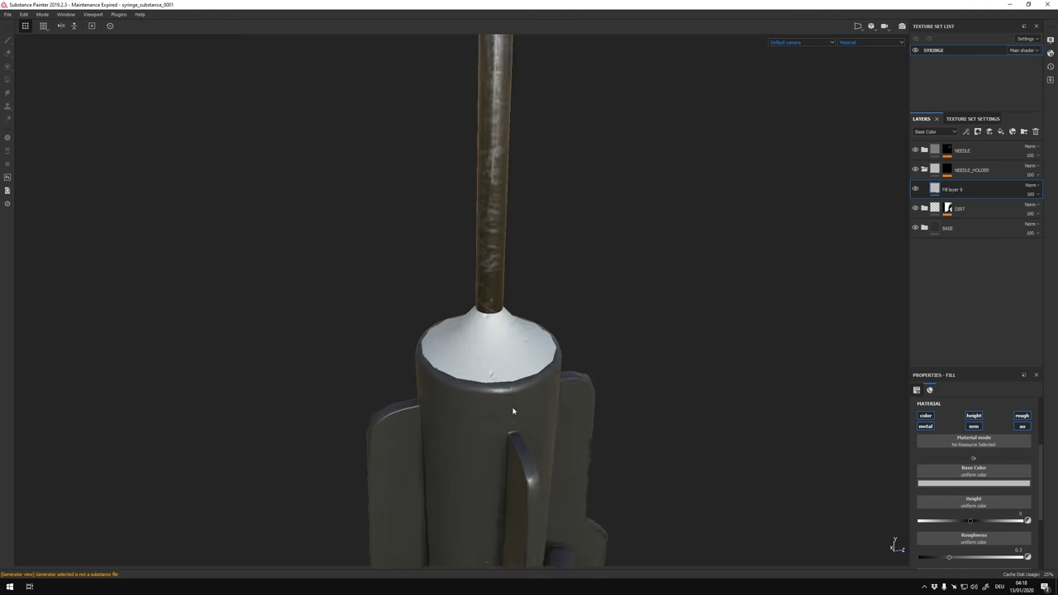
{"action": "scroll", "coordinate": [495, 363], "scroll_direction": "down", "scroll_amount": 5}
{"action": "left_click_drag", "start_coordinate": [316, 357], "coordinate": [494, 420], "text": "alt"}
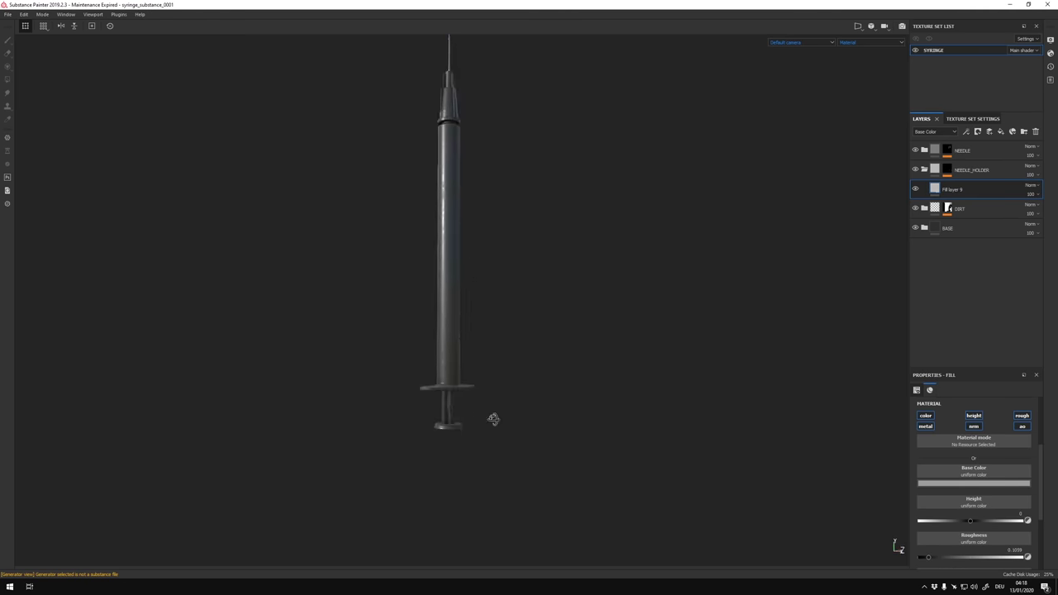
{"action": "scroll", "coordinate": [493, 420], "scroll_direction": "up", "scroll_amount": 5}
{"action": "left_click", "coordinate": [1024, 132]}
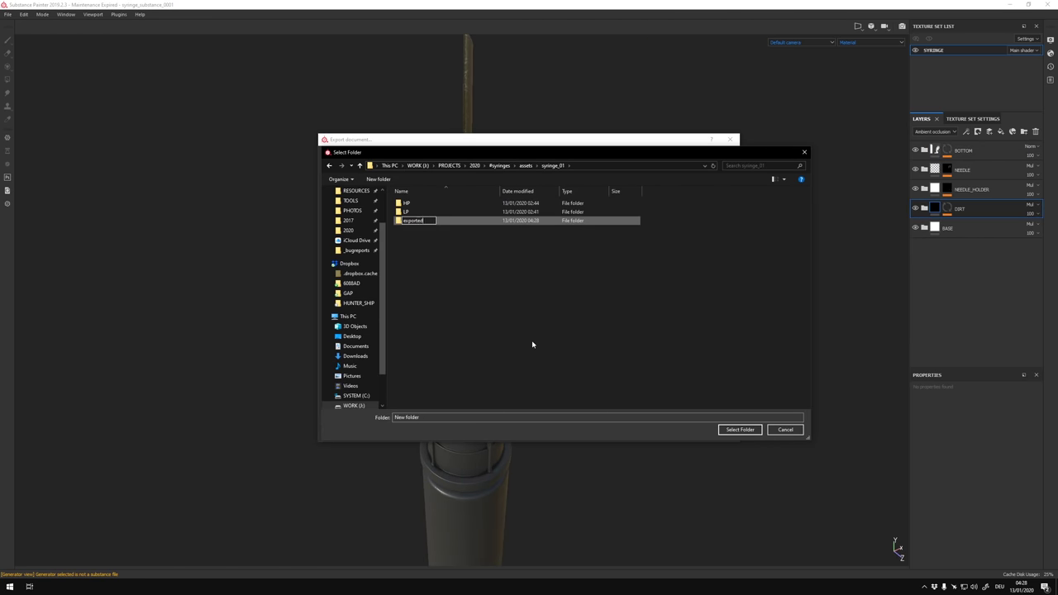
Set the new 'exported' folder as destination, check file formats, and export the SYRINGE textures.
{"action": "key", "text": "Return"}
{"action": "key", "text": "Return"}
{"action": "left_click", "coordinate": [389, 184]}
{"action": "left_click", "coordinate": [613, 226]}
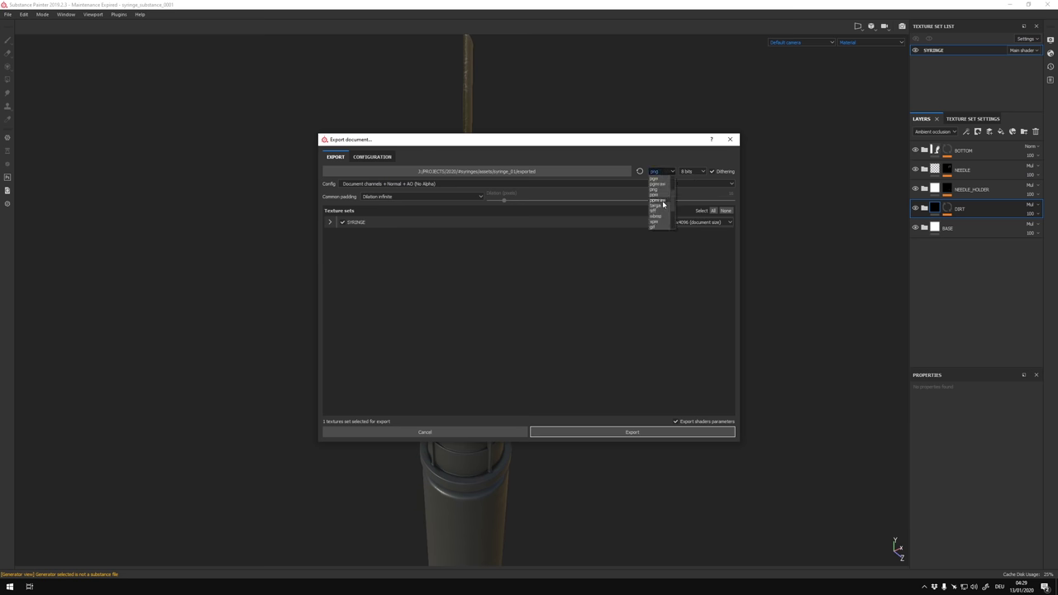
{"action": "left_click", "coordinate": [571, 434]}
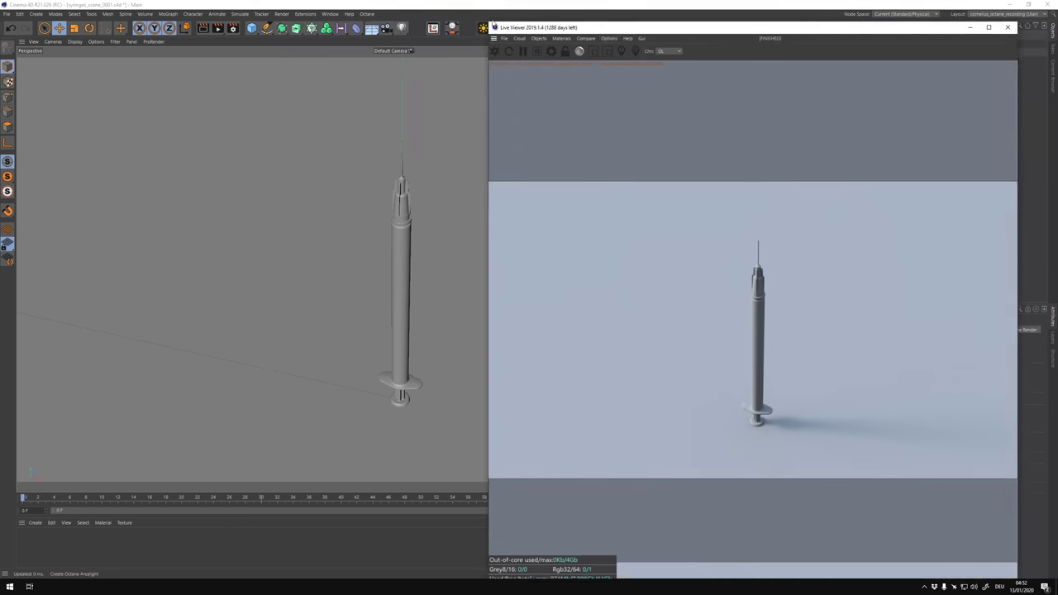
Refresh the Octane live render, close Preferences, and open the shell material in the Node Editor.
{"action": "left_click", "coordinate": [225, 30]}
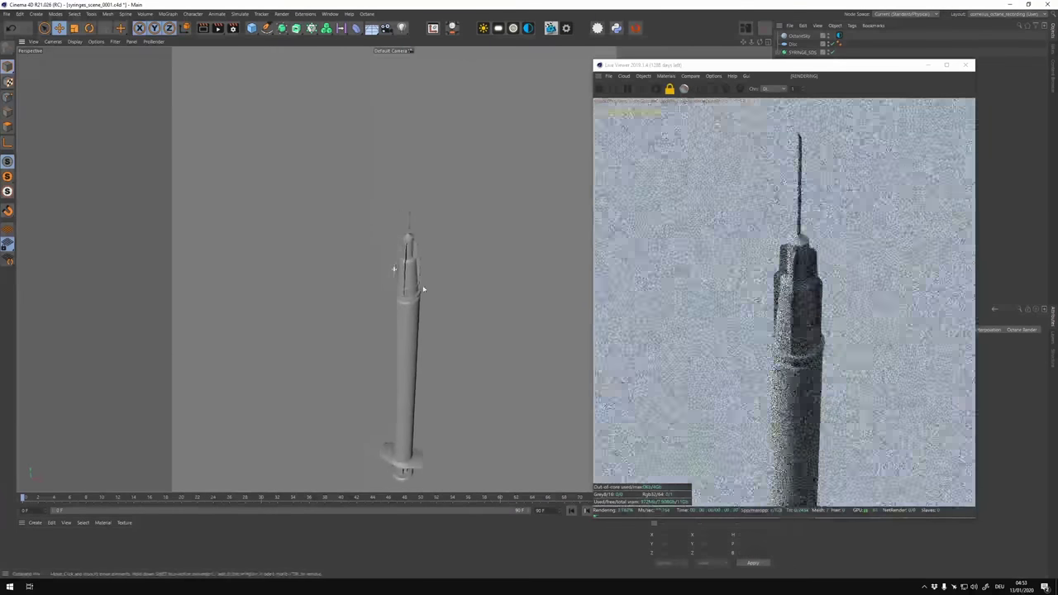
{"action": "left_click", "coordinate": [19, 14]}
{"action": "left_click", "coordinate": [41, 124]}
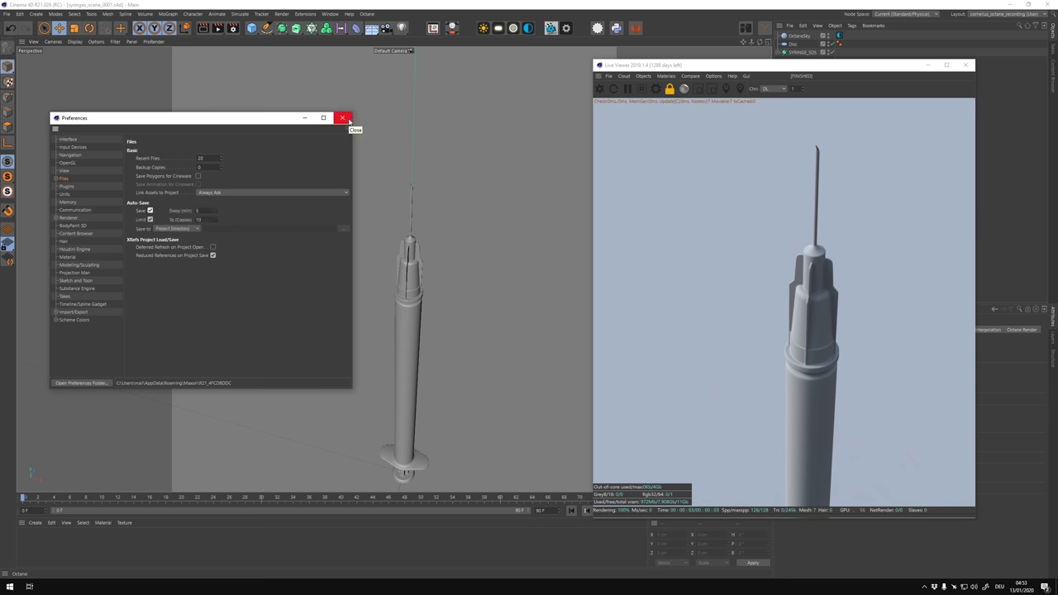
{"action": "left_click", "coordinate": [343, 118]}
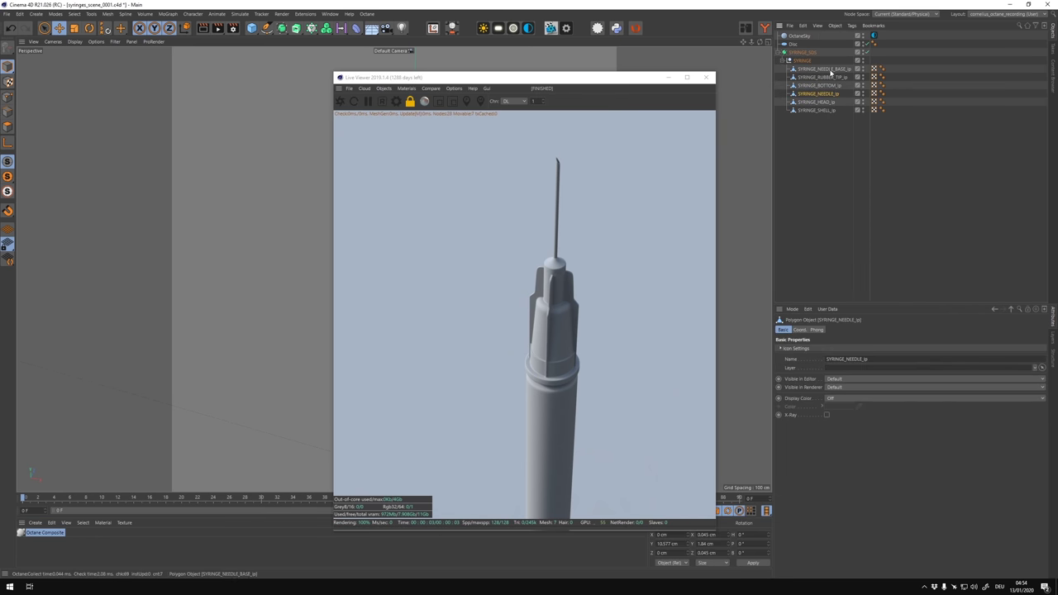
{"action": "double_click", "coordinate": [46, 532]}
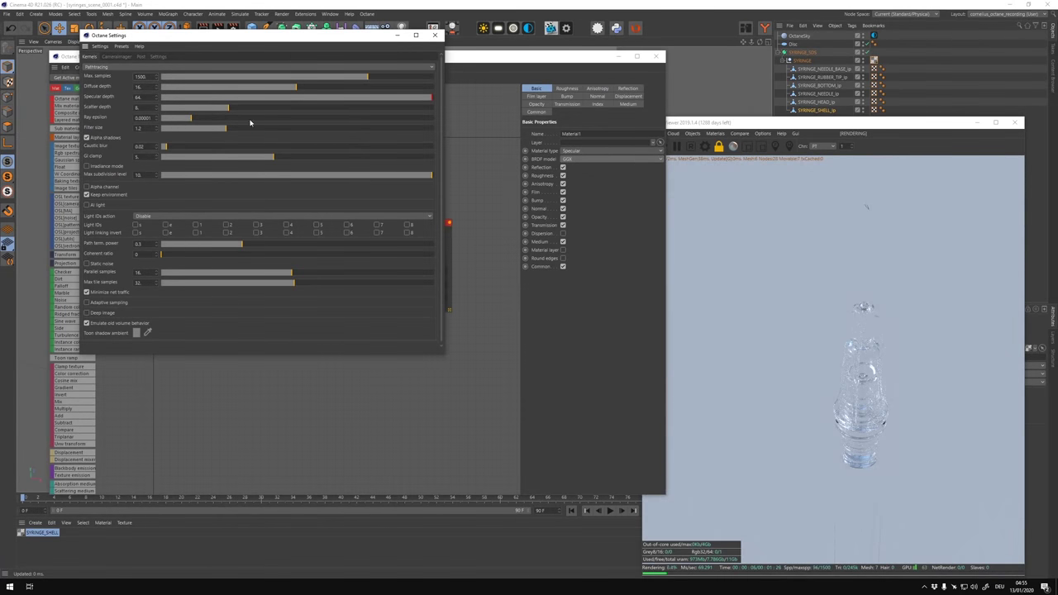
Set the absorption RgbSpectrum to pure white and limit rendering to a region of the shell.
{"action": "left_click", "coordinate": [435, 35]}
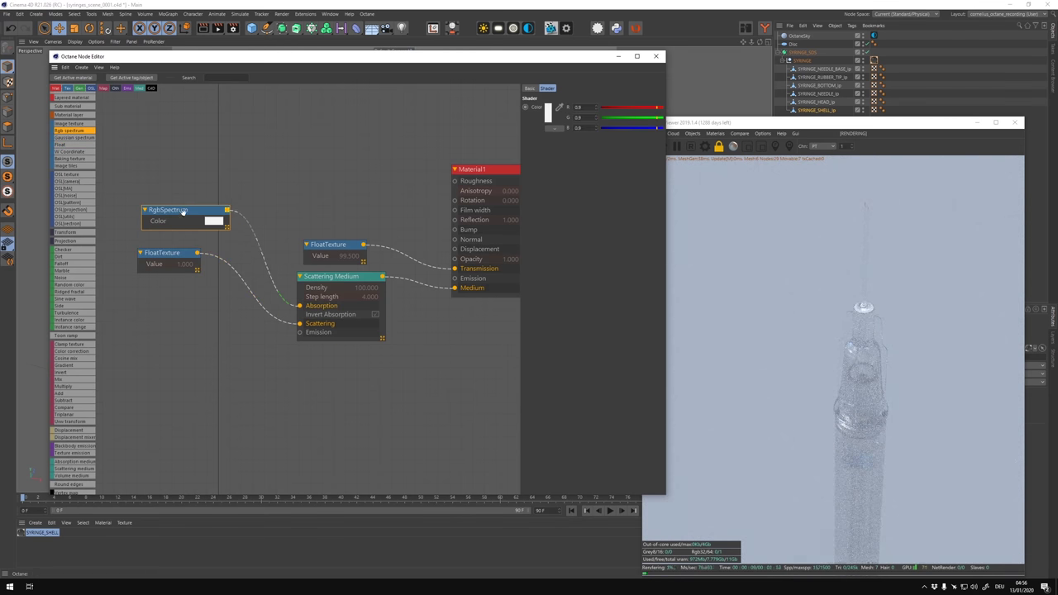
{"action": "left_click_drag", "start_coordinate": [183, 212], "coordinate": [182, 226]}
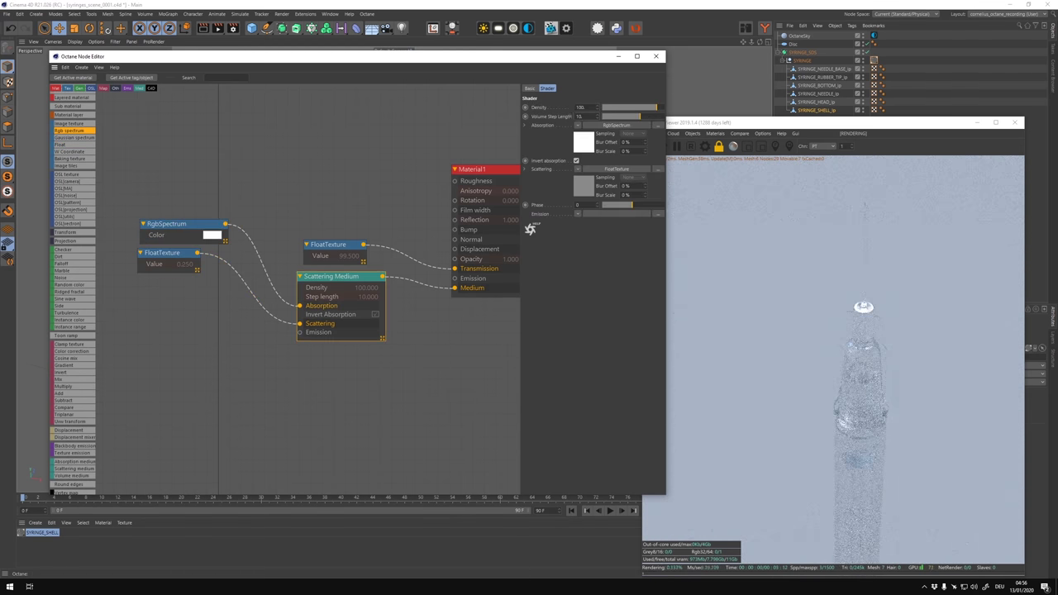
{"action": "left_click_drag", "start_coordinate": [785, 343], "coordinate": [938, 467]}
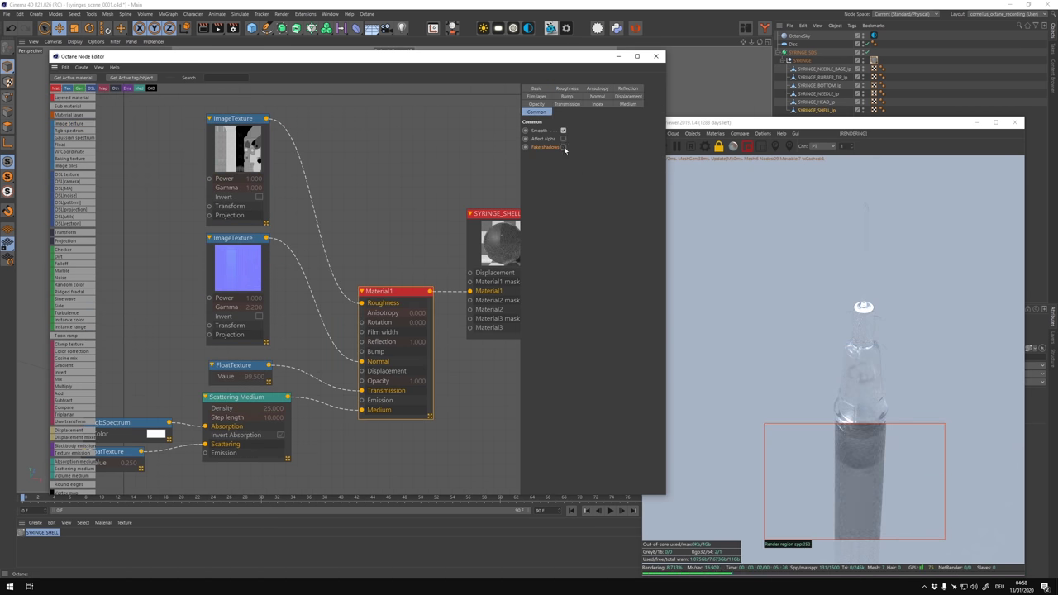
Set the roughness ImageTexture gamma to 1.0 and reconnect the normal map texture's output.
{"action": "left_click", "coordinate": [749, 147]}
{"action": "left_click", "coordinate": [749, 147]}
{"action": "left_click", "coordinate": [574, 174]}
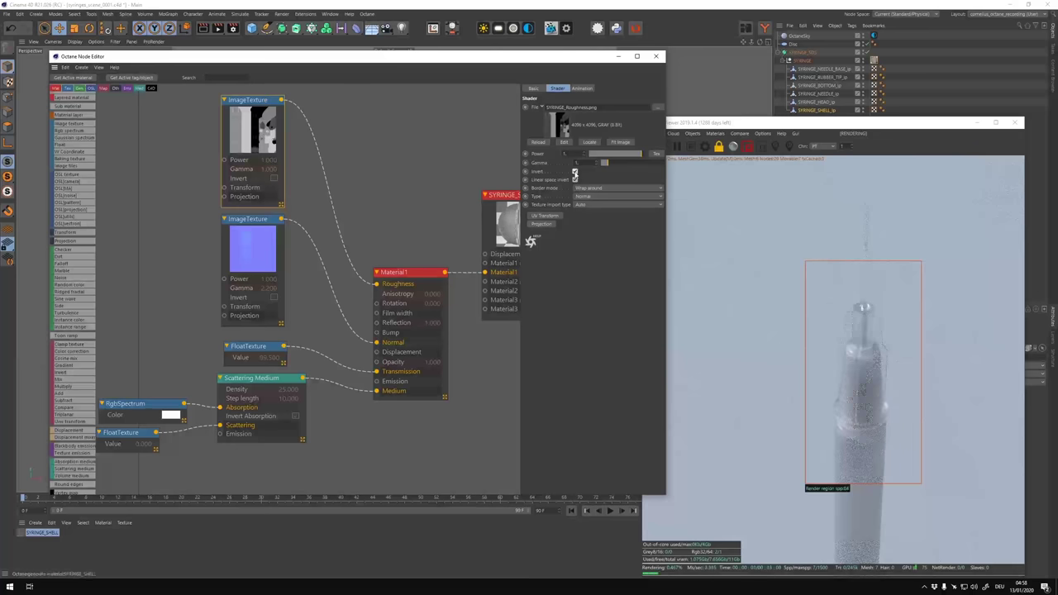
{"action": "left_click_drag", "start_coordinate": [376, 342], "coordinate": [377, 324]}
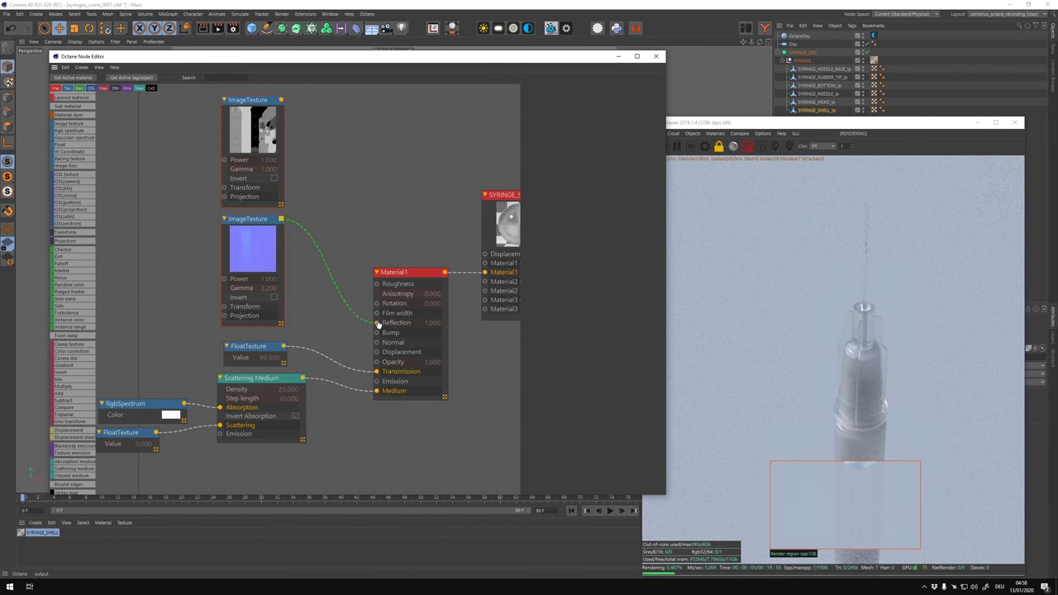
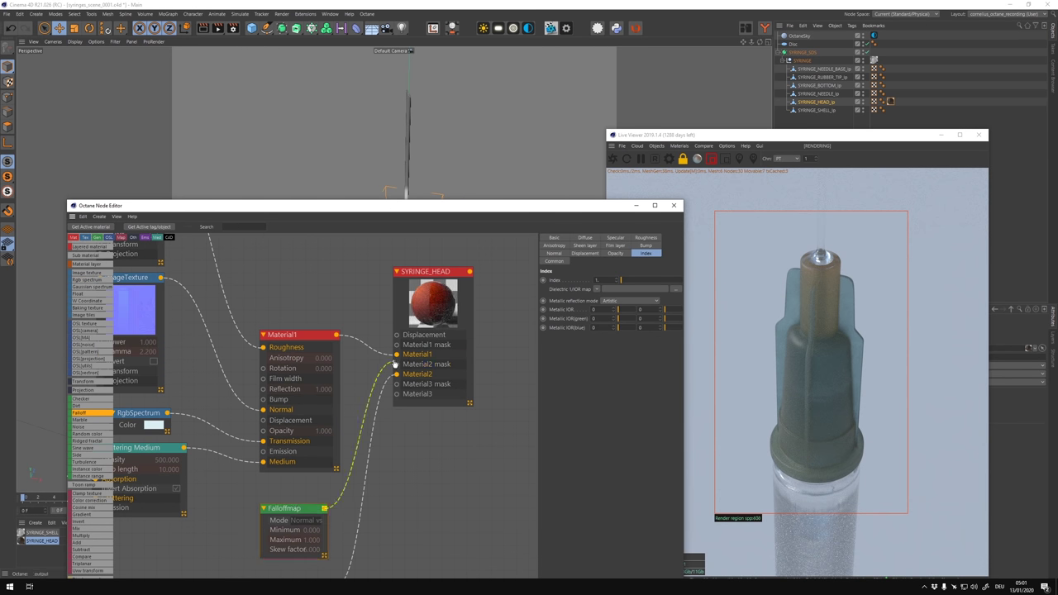
Review the roughness, SHINE (Material2) and Material3 layers, then render-region the rubber tip.
{"action": "left_click", "coordinate": [652, 238]}
{"action": "type", "text": "SSS"}
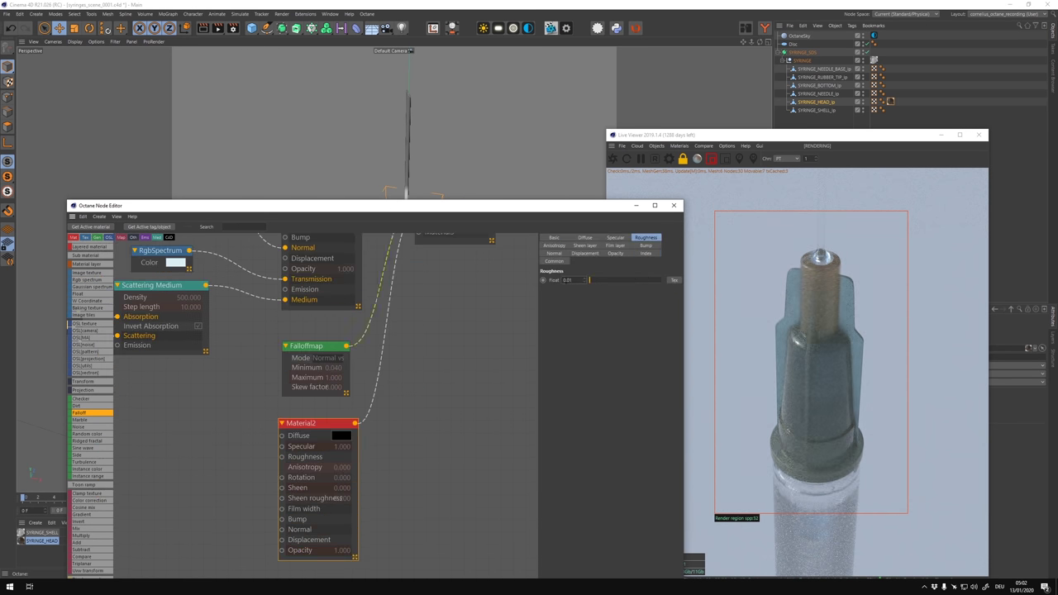
{"action": "left_click", "coordinate": [258, 526]}
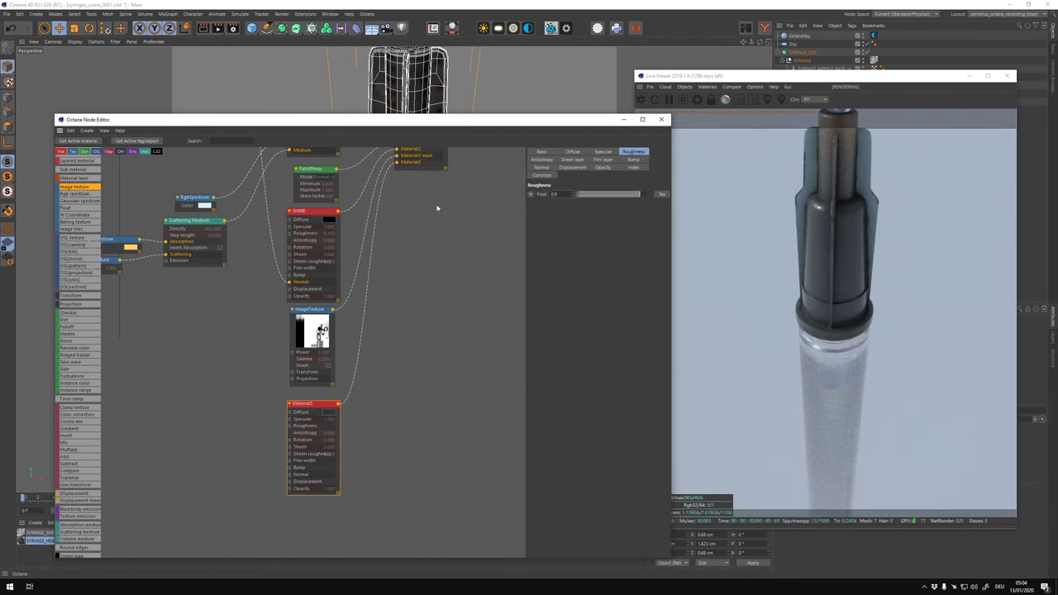
{"action": "left_click", "coordinate": [312, 404]}
{"action": "left_click", "coordinate": [739, 99]}
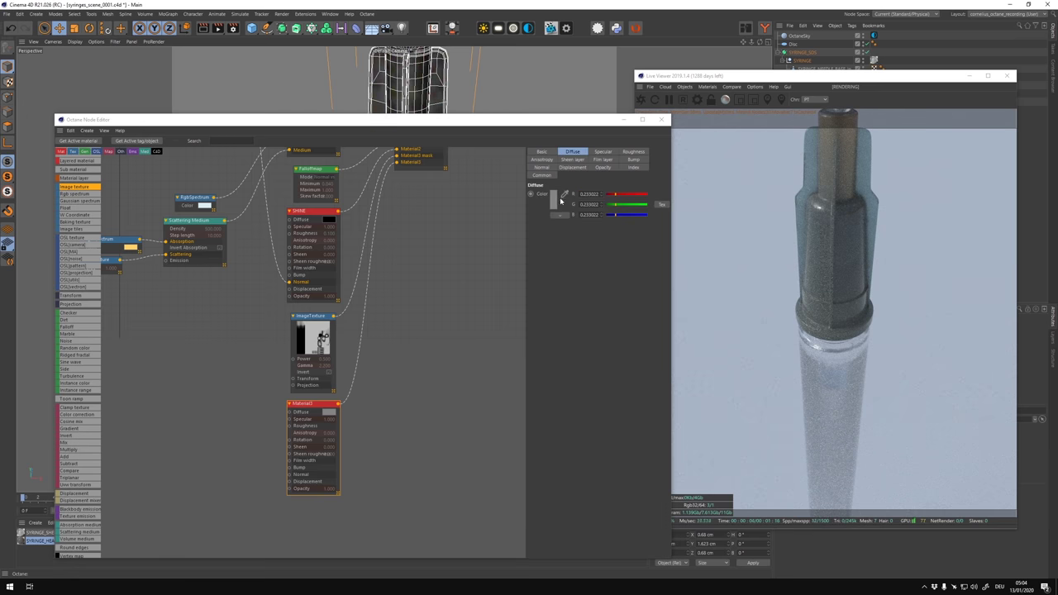
{"action": "left_click_drag", "start_coordinate": [768, 163], "coordinate": [919, 417]}
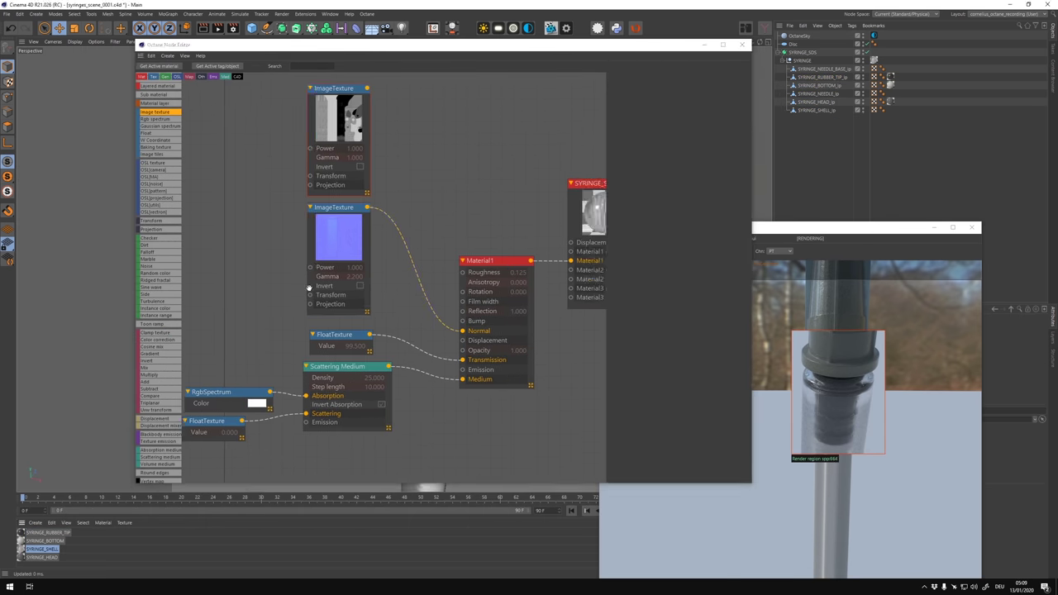
Select the second ImageTexture and connect the RgbSpectrum output to Material1's Roughness.
{"action": "left_click", "coordinate": [308, 288]}
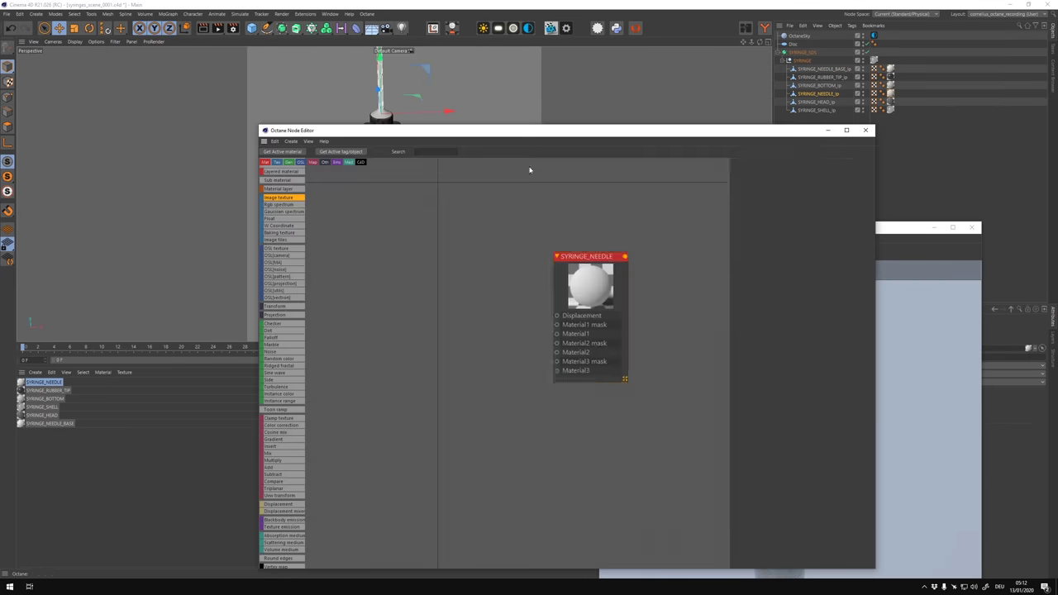
{"action": "left_click_drag", "start_coordinate": [505, 329], "coordinate": [491, 328]}
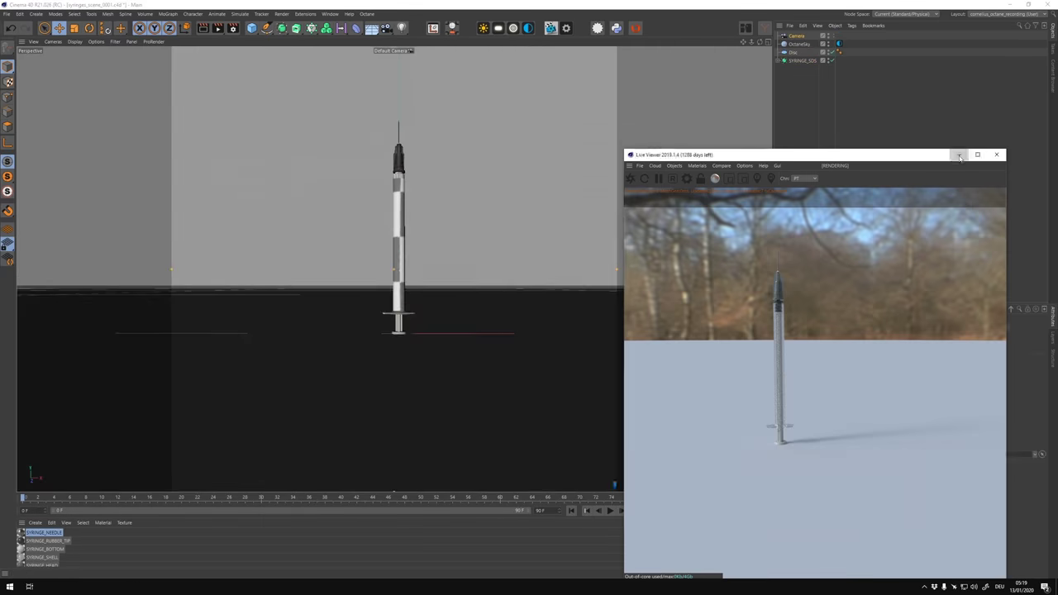
Minimize the Octane Live Viewer window.
{"action": "left_click", "coordinate": [959, 155]}
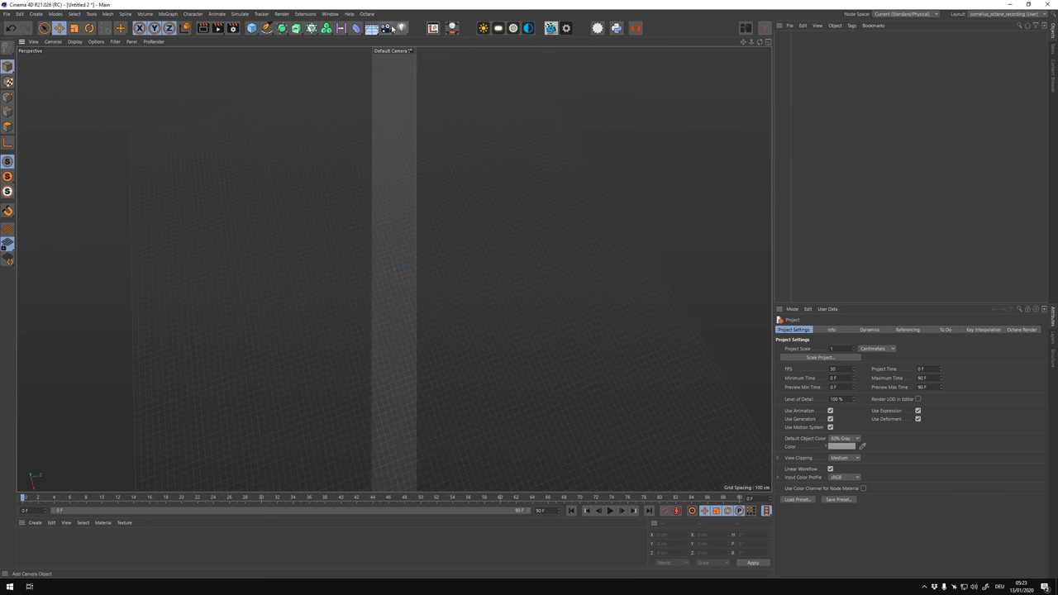
Set the camera's pitch to -90° and its X position to 0.
{"action": "left_click", "coordinate": [392, 30]}
{"action": "type", "text": "-9"}
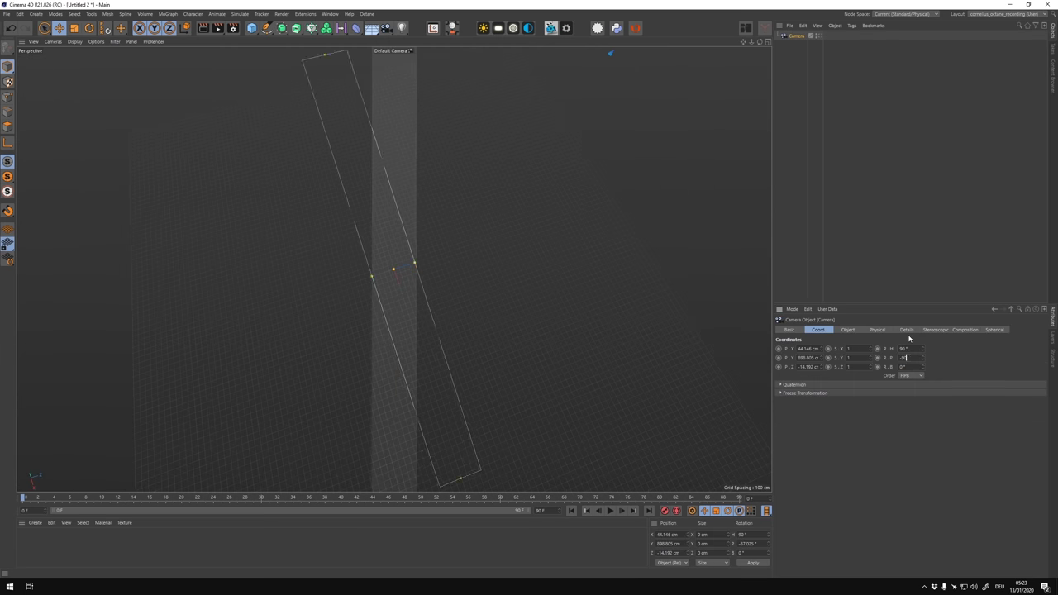
{"action": "type", "text": "0"}
{"action": "left_click", "coordinate": [848, 329]}
Save the project as measure_syringe_0001.
{"action": "left_click", "coordinate": [6, 14]}
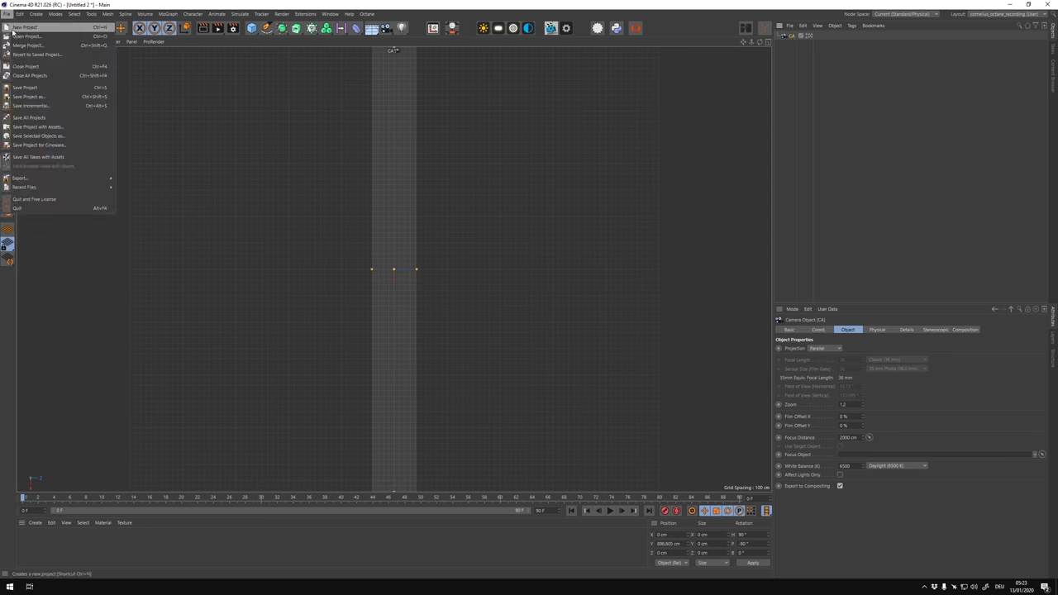
{"action": "left_click", "coordinate": [33, 97]}
{"action": "type", "text": "yringe_0001"}
{"action": "key", "text": "Return"}
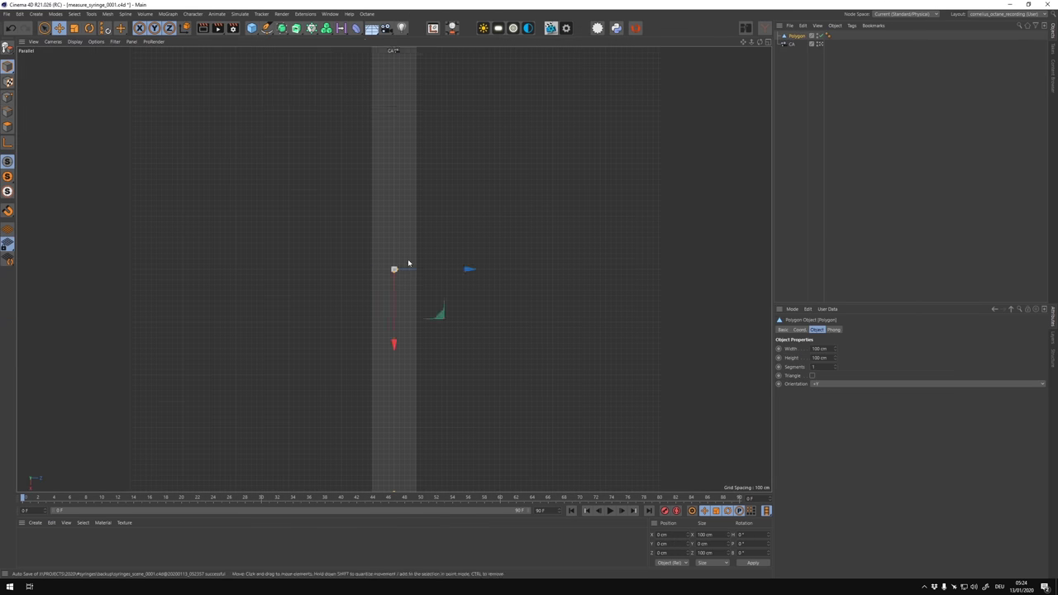
{"action": "key", "text": "F2"}
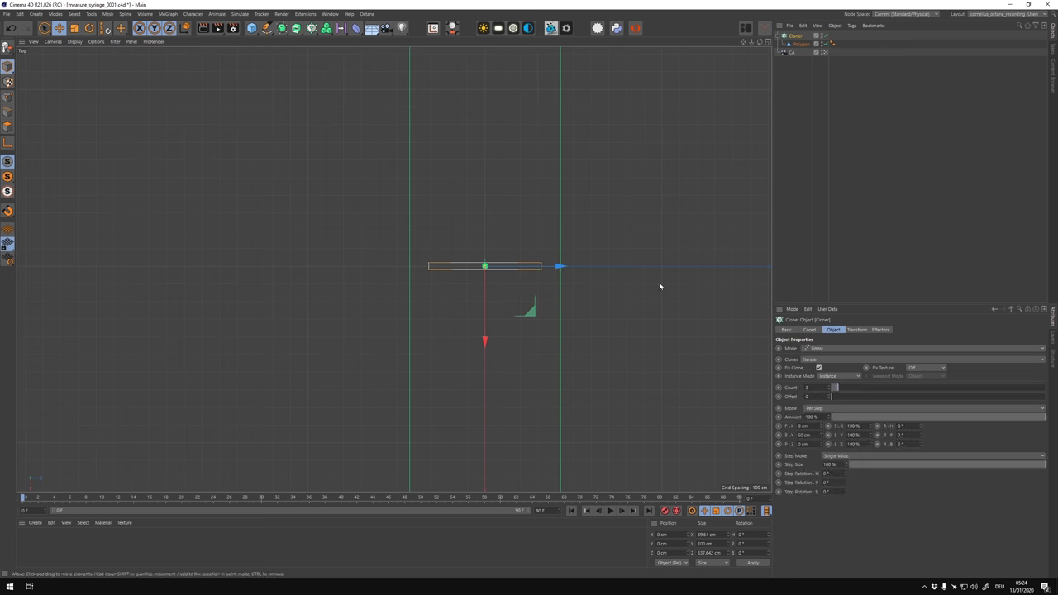
Put the tick polygon in a Cloner, resize its Z size, and duplicate tick B.
{"action": "left_click_drag", "start_coordinate": [828, 387], "coordinate": [729, 377]}
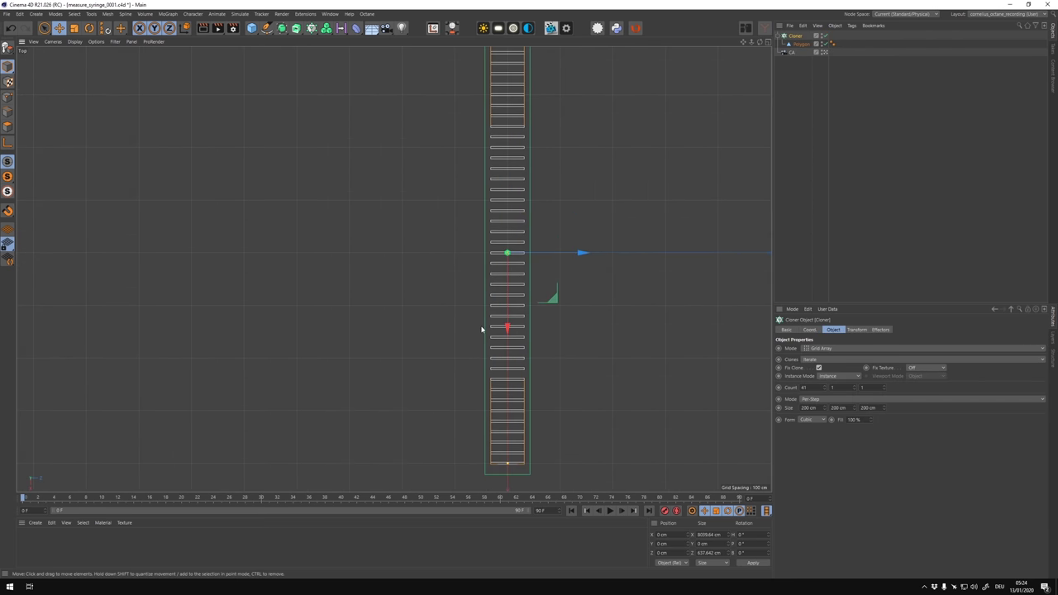
{"action": "left_click", "coordinate": [797, 45]}
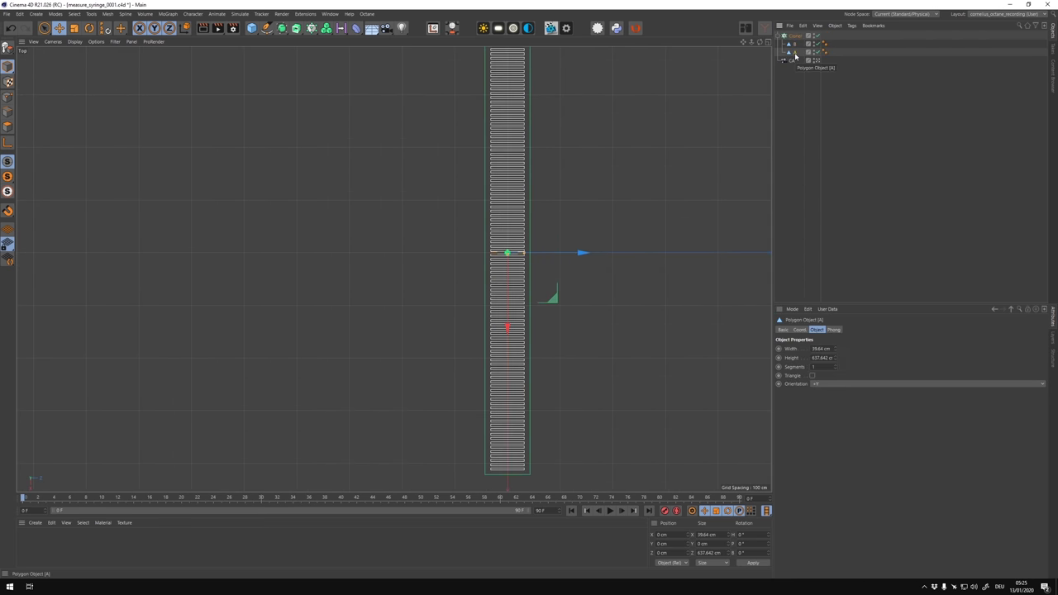
{"action": "key", "text": "0"}
{"action": "scroll", "coordinate": [524, 236], "scroll_direction": "up", "scroll_amount": 5}
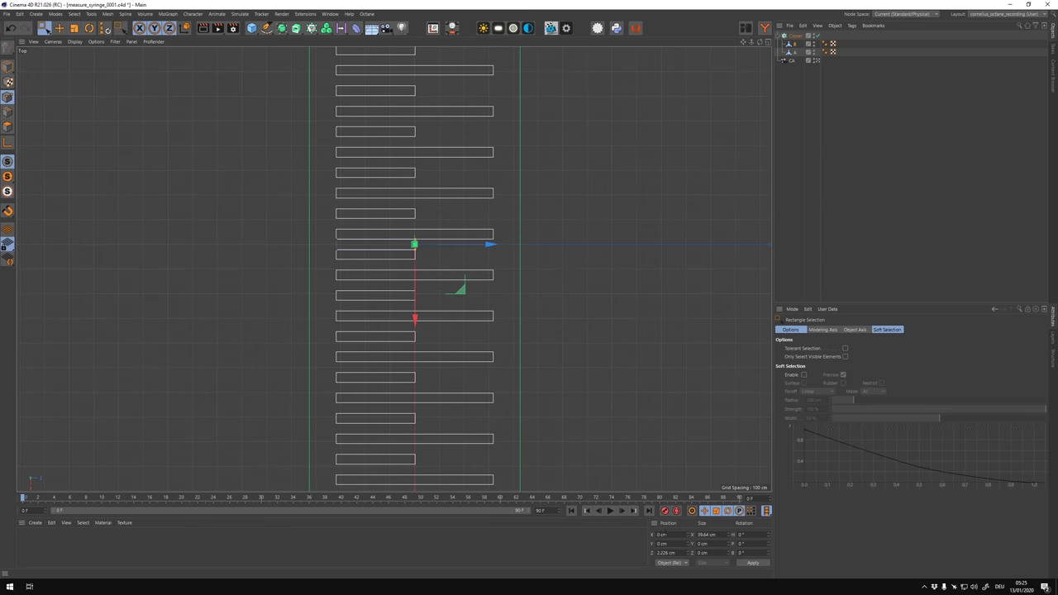
{"action": "key", "text": "e"}
{"action": "left_click", "coordinate": [702, 552]}
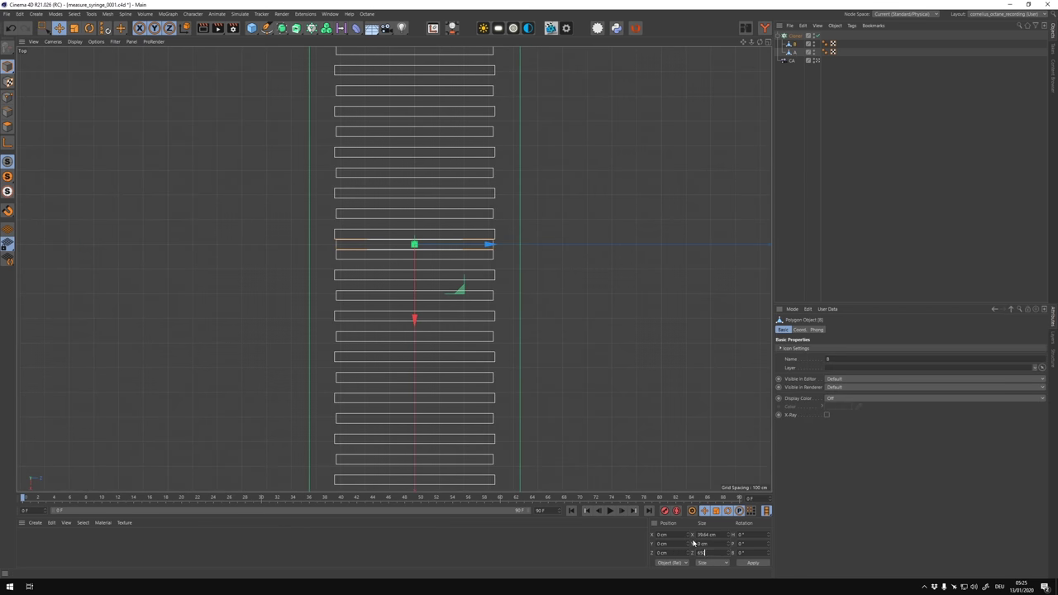
{"action": "key", "text": "0"}
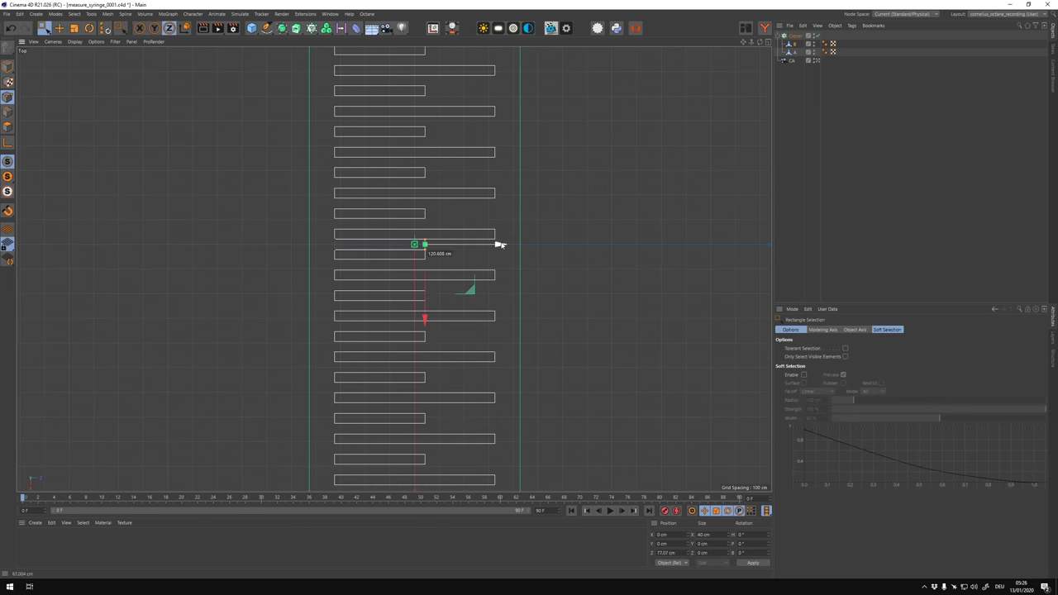
{"action": "left_click", "coordinate": [8, 69]}
{"action": "left_click_drag", "start_coordinate": [796, 44], "coordinate": [805, 53], "text": "ctrl"}
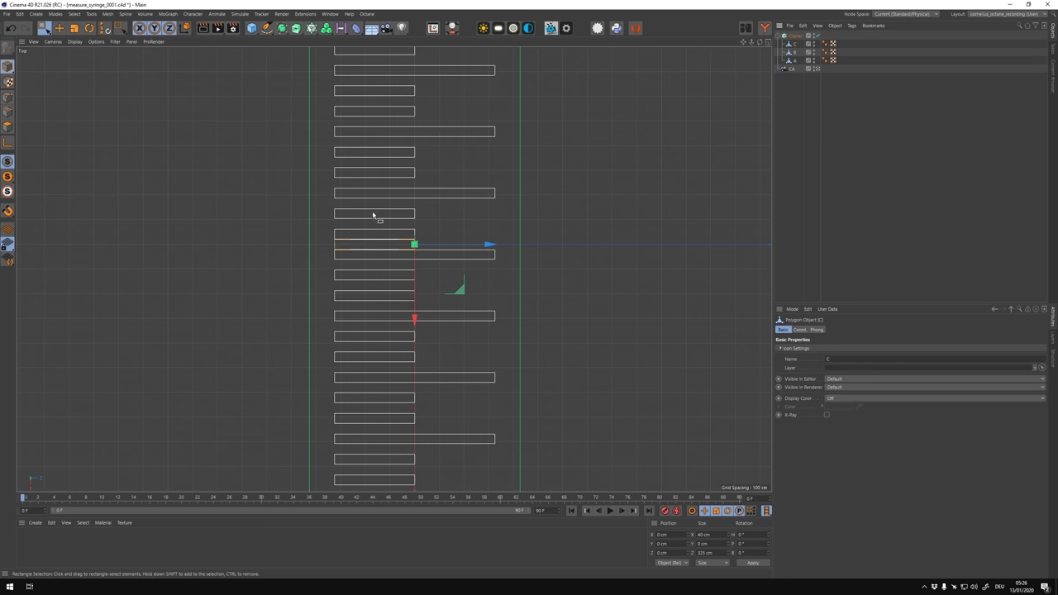
Loop-cut the tick rectangles in half and deselect everything.
{"action": "right_click", "coordinate": [362, 275]}
{"action": "left_click", "coordinate": [314, 309]}
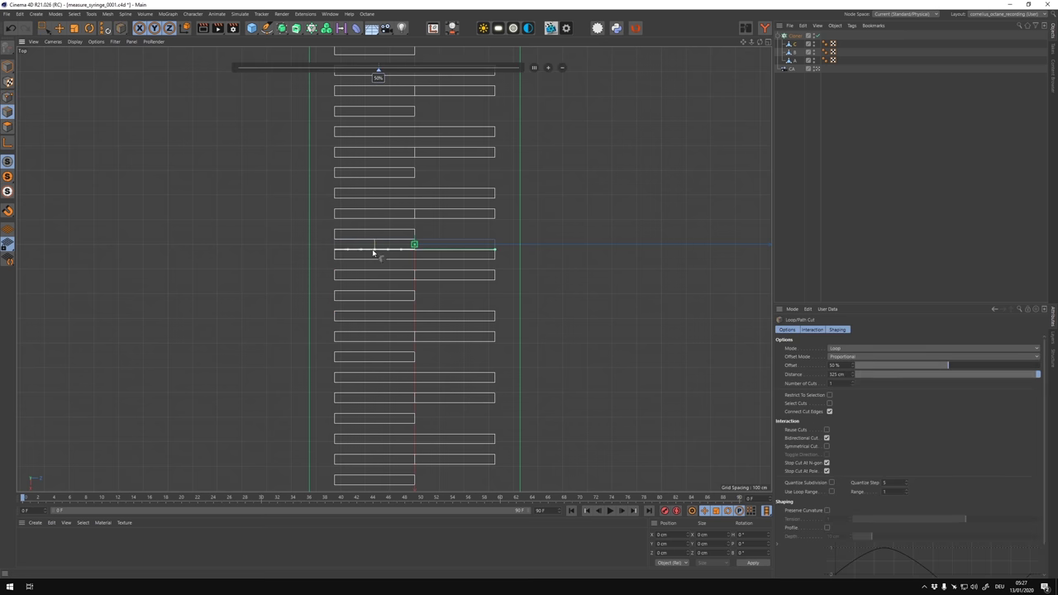
{"action": "left_click", "coordinate": [373, 248]}
{"action": "key", "text": "9"}
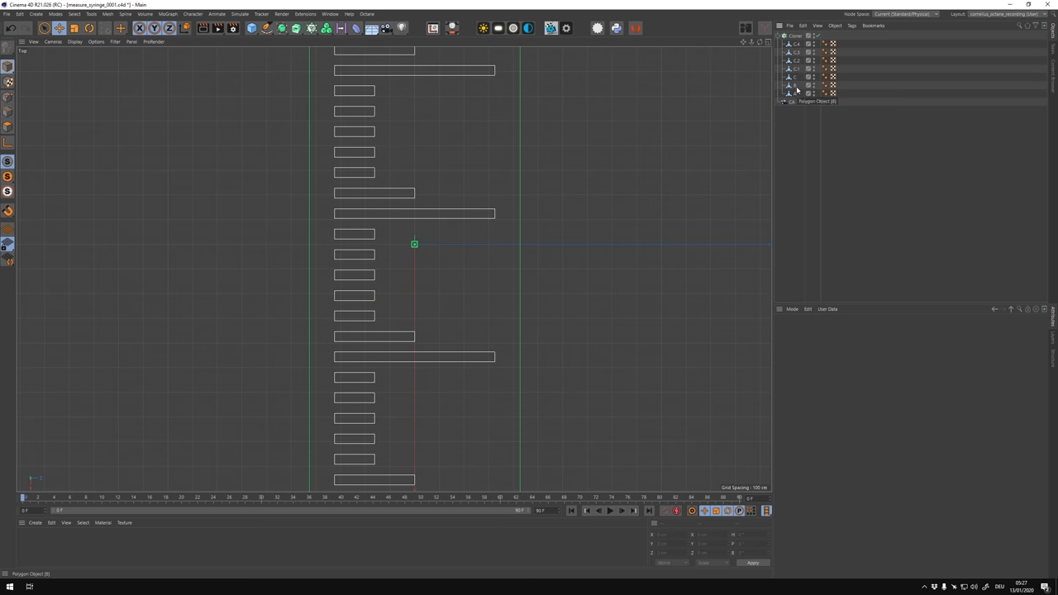
{"action": "left_click", "coordinate": [407, 343]}
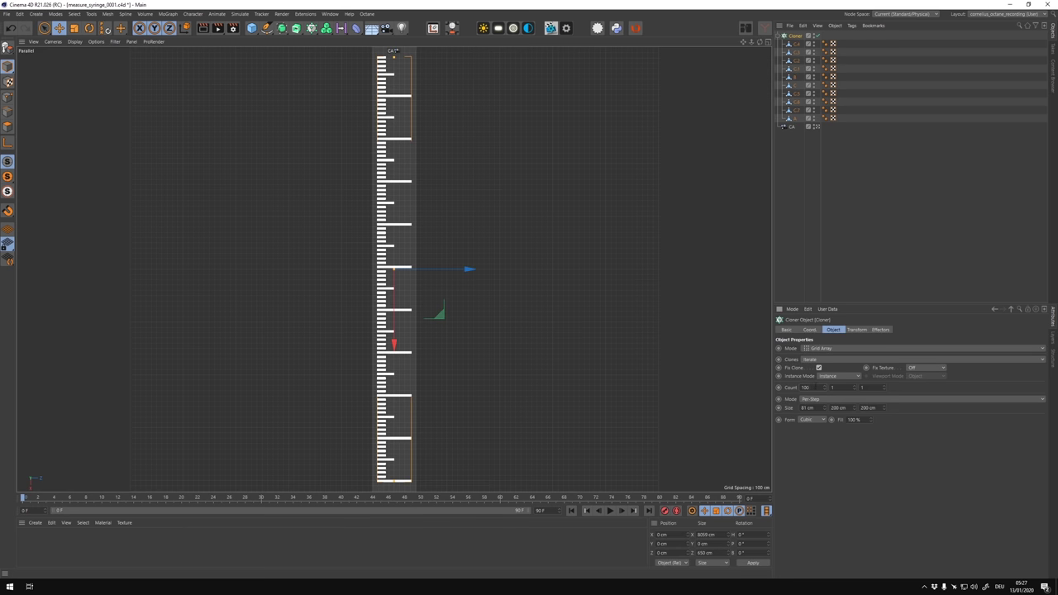
Change the Cloner's distribution mode, squeeze the ruler narrower along X, and check the camera settings.
{"action": "left_click", "coordinate": [822, 348]}
{"action": "left_click", "coordinate": [819, 362]}
{"action": "key", "text": "t"}
{"action": "left_click_drag", "start_coordinate": [468, 269], "coordinate": [448, 268]}
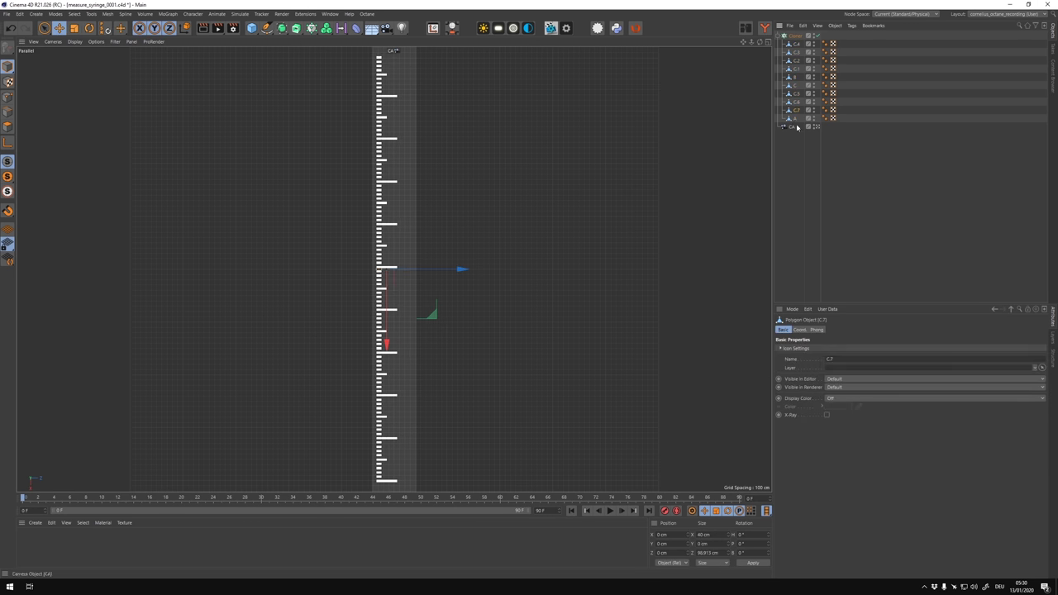
{"action": "left_click", "coordinate": [818, 331]}
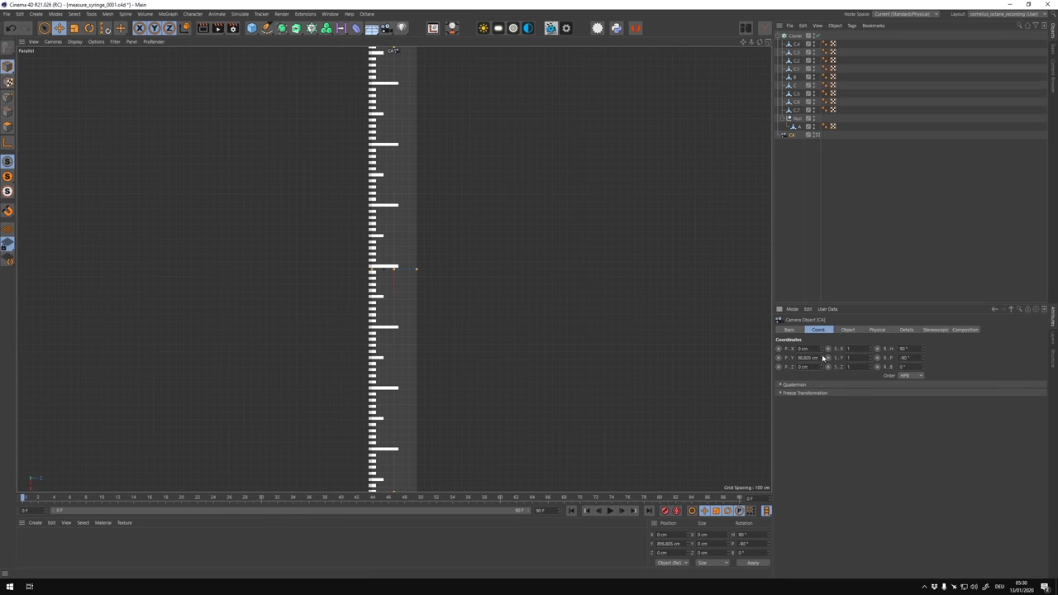
{"action": "left_click", "coordinate": [848, 330]}
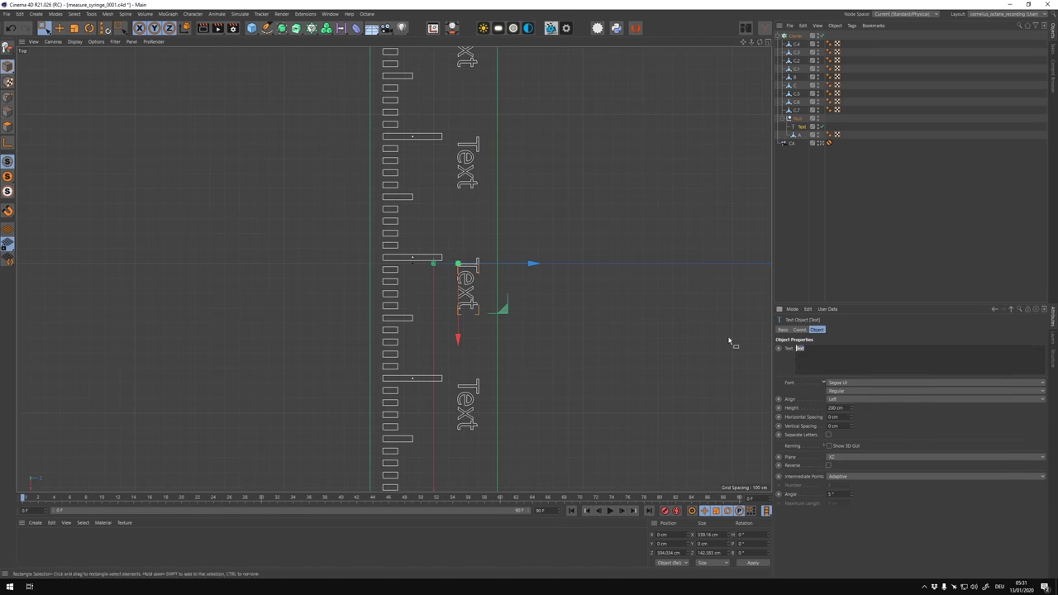
Choose a font for the text label from the font list.
{"action": "type", "text": ".r"}
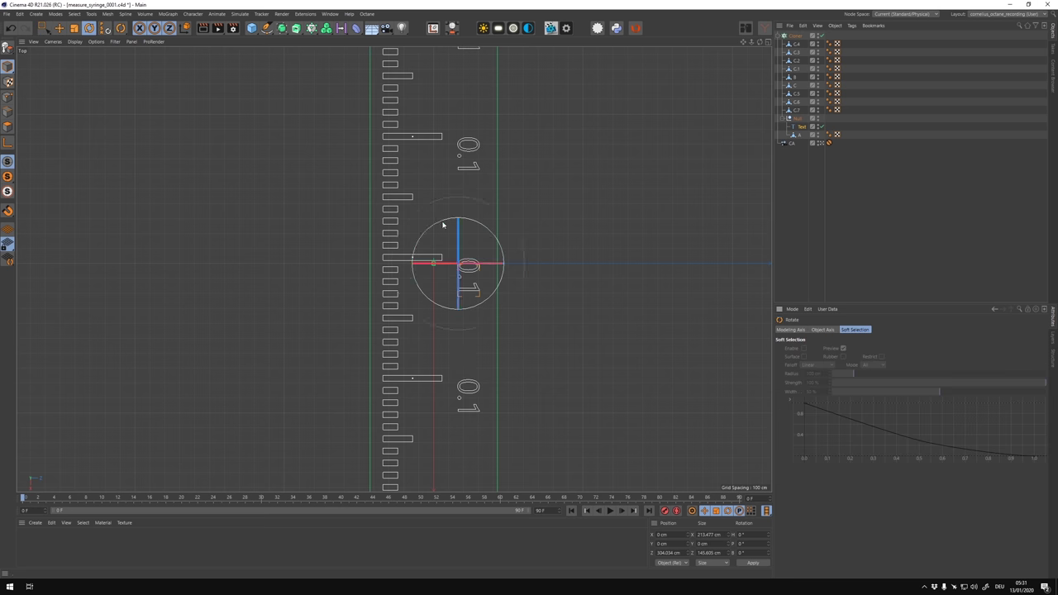
{"action": "left_click", "coordinate": [802, 126]}
{"action": "left_click", "coordinate": [909, 382]}
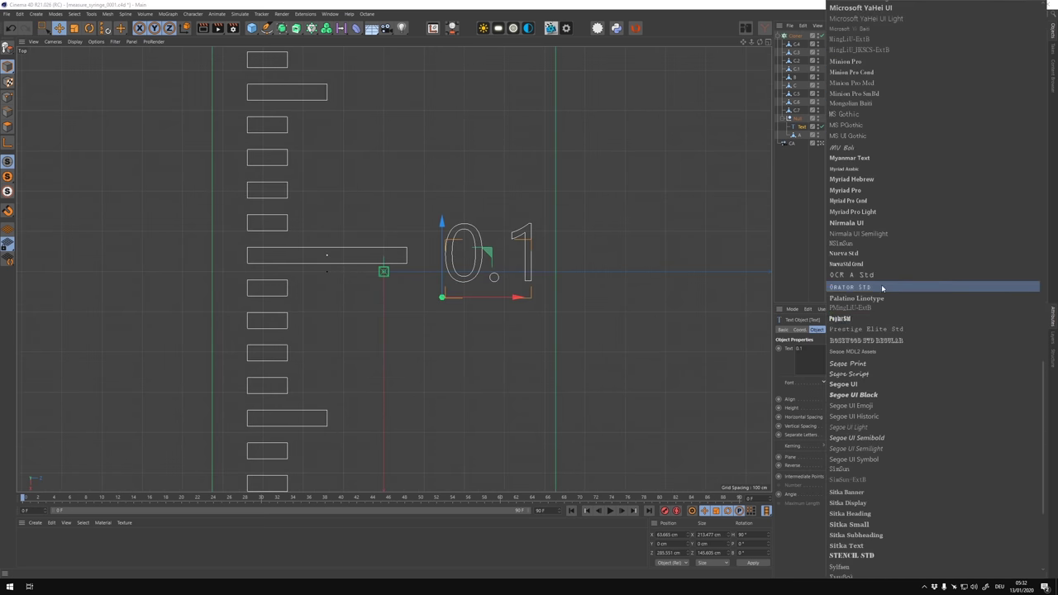
{"action": "scroll", "coordinate": [876, 248], "scroll_direction": "up", "scroll_amount": 5}
{"action": "scroll", "coordinate": [878, 374], "scroll_direction": "up", "scroll_amount": 3}
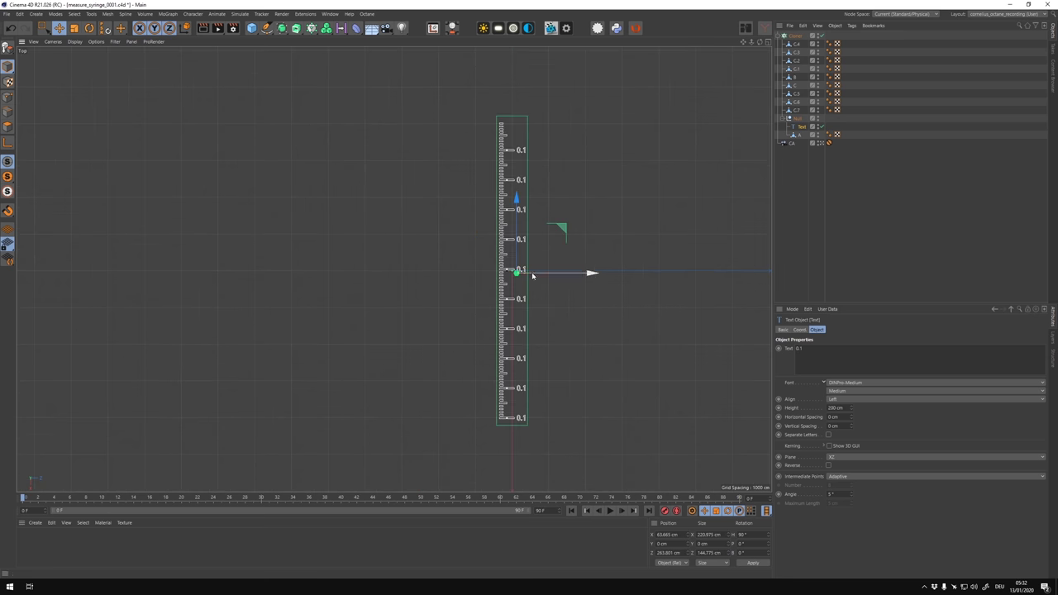
Duplicate the labelled group as Null.1.
{"action": "left_click_drag", "start_coordinate": [796, 123], "coordinate": [798, 37], "text": "ctrl"}
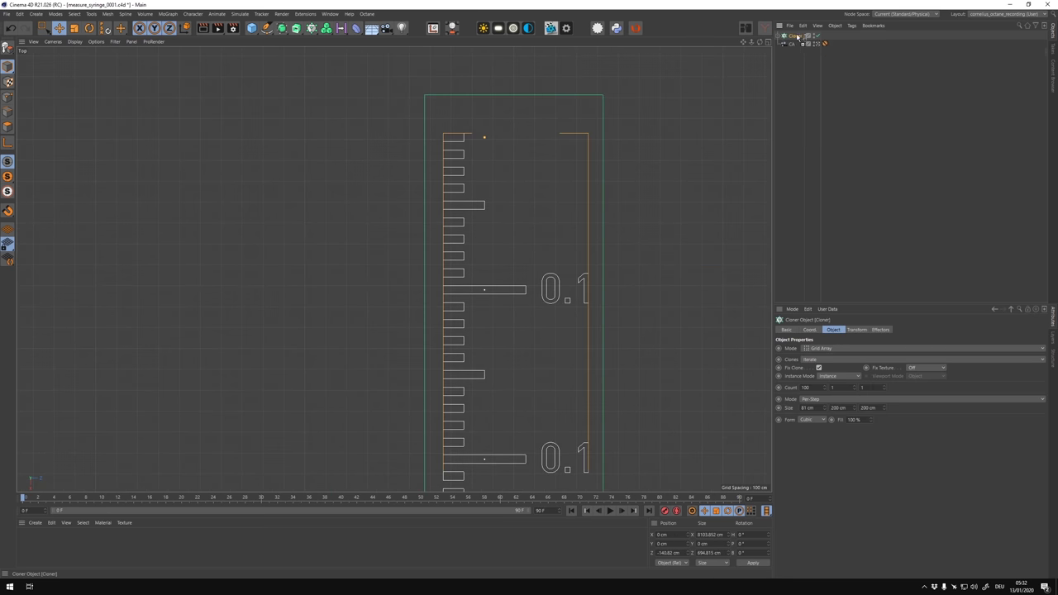
{"action": "scroll", "coordinate": [559, 279], "scroll_direction": "down", "scroll_amount": 3}
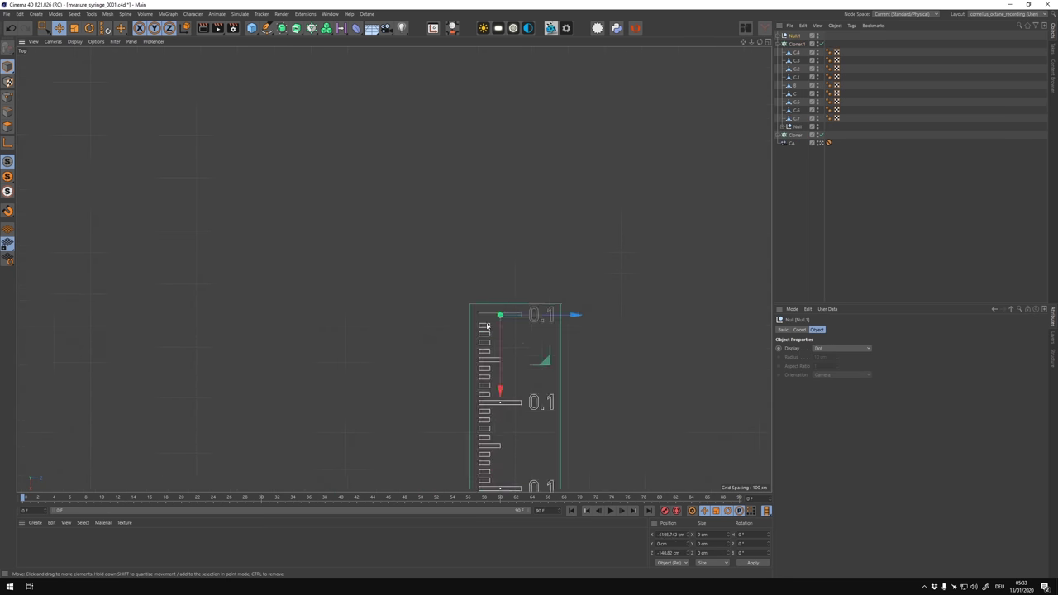
{"action": "scroll", "coordinate": [508, 323], "scroll_direction": "up", "scroll_amount": 5}
{"action": "scroll", "coordinate": [508, 323], "scroll_direction": "down", "scroll_amount": 2}
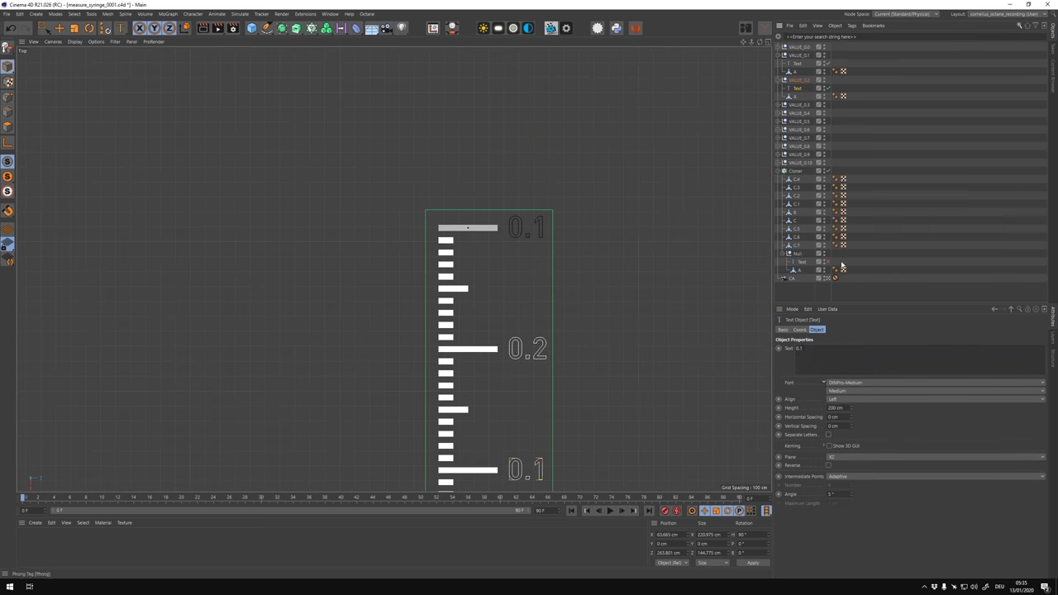
Edit the VALUE label numbers, such as VALUE_0.5 and VALUE_0.8, entering 7.
{"action": "left_click", "coordinate": [779, 154]}
{"action": "left_click", "coordinate": [798, 162]}
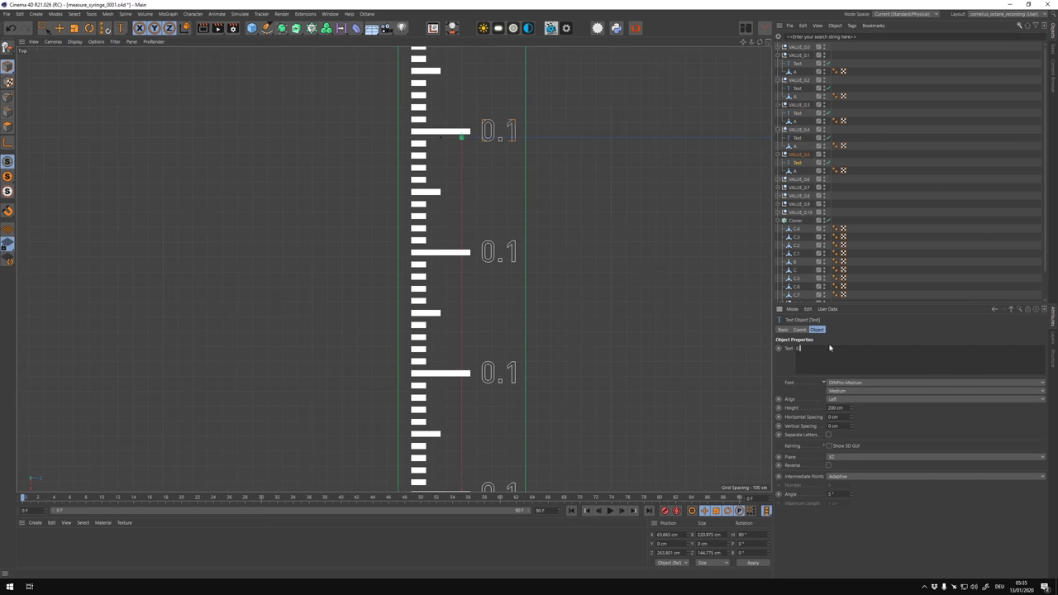
{"action": "left_click", "coordinate": [778, 229]}
{"action": "left_click", "coordinate": [798, 237]}
{"action": "left_click", "coordinate": [817, 348]}
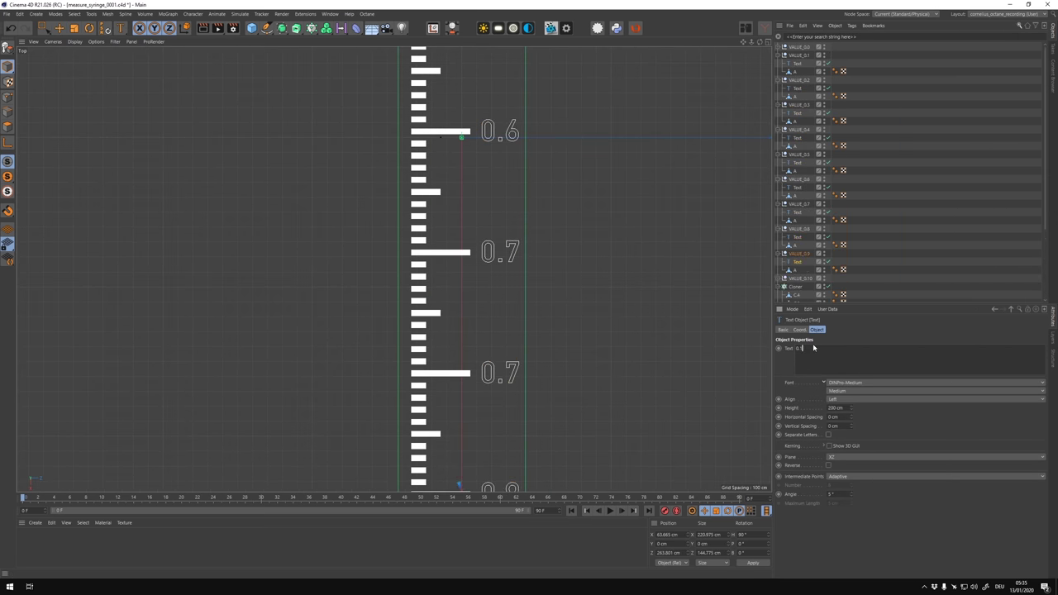
{"action": "left_click", "coordinate": [888, 259]}
{"action": "scroll", "coordinate": [540, 293], "scroll_direction": "down", "scroll_amount": 3}
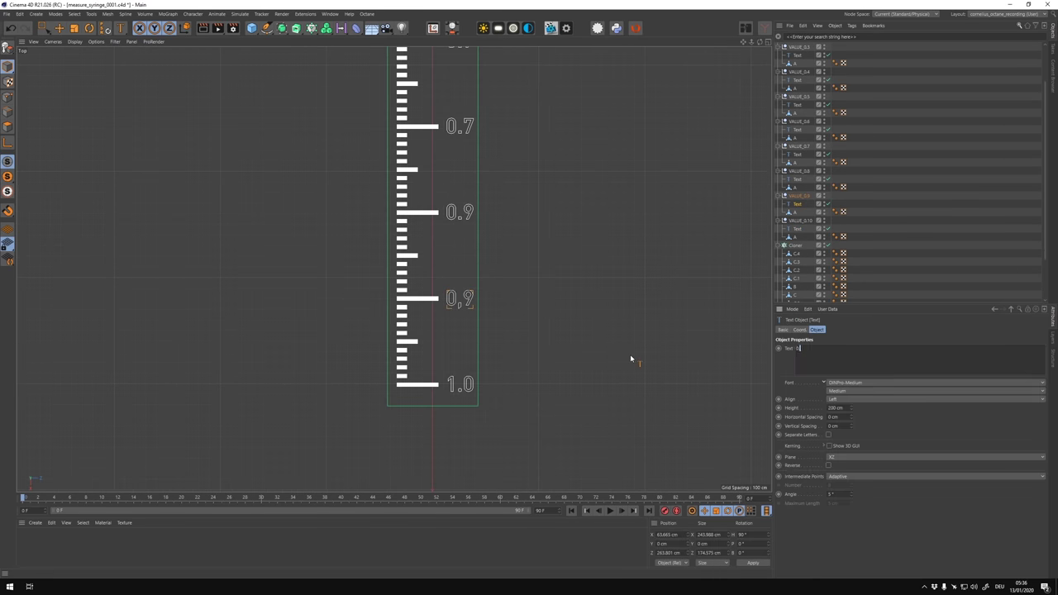
{"action": "type", "text": "7"}
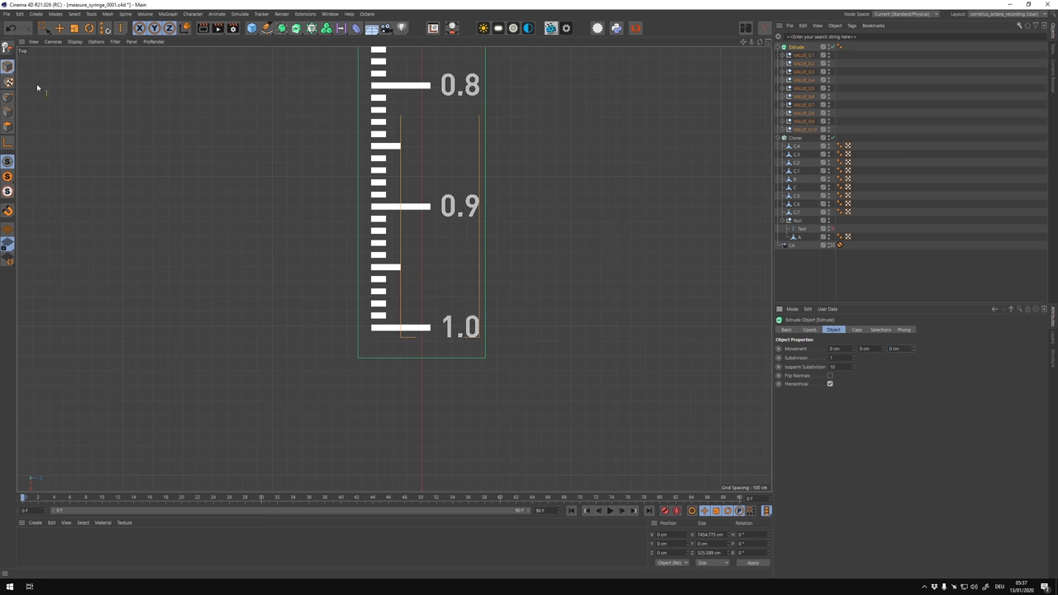
In the four-view layout, shrink the selected tick markers and labels.
{"action": "middle_click", "coordinate": [367, 379]}
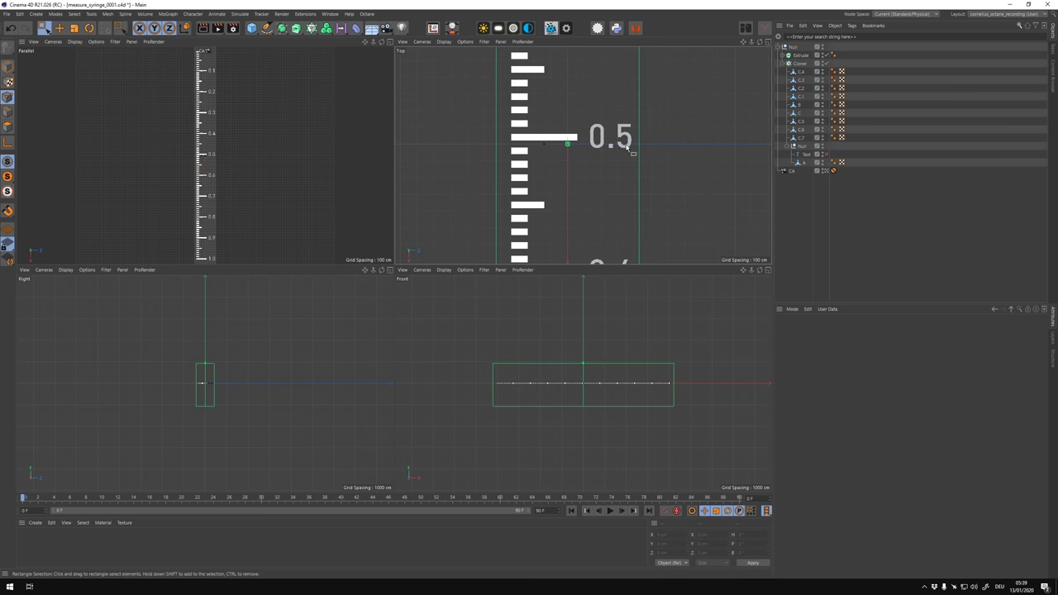
{"action": "left_click", "coordinate": [73, 29]}
{"action": "left_click_drag", "start_coordinate": [799, 145], "coordinate": [799, 76]}
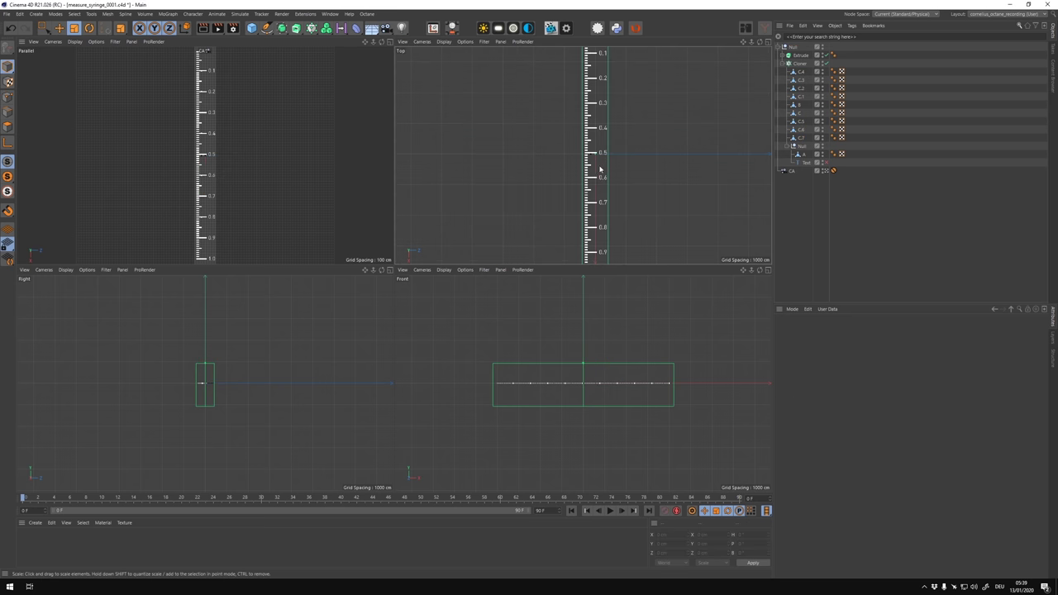
Maximize the top view, look through the Parallel camera, and check its coordinates.
{"action": "middle_click", "coordinate": [661, 153]}
{"action": "scroll", "coordinate": [567, 219], "scroll_direction": "down", "scroll_amount": 3}
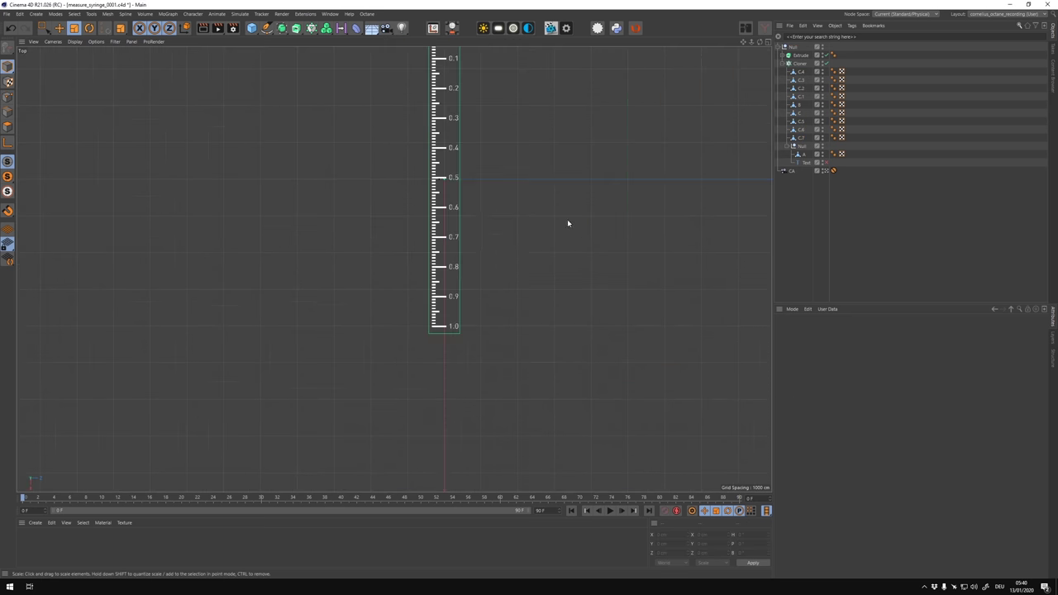
{"action": "key", "text": "F1"}
{"action": "left_click", "coordinate": [792, 170]}
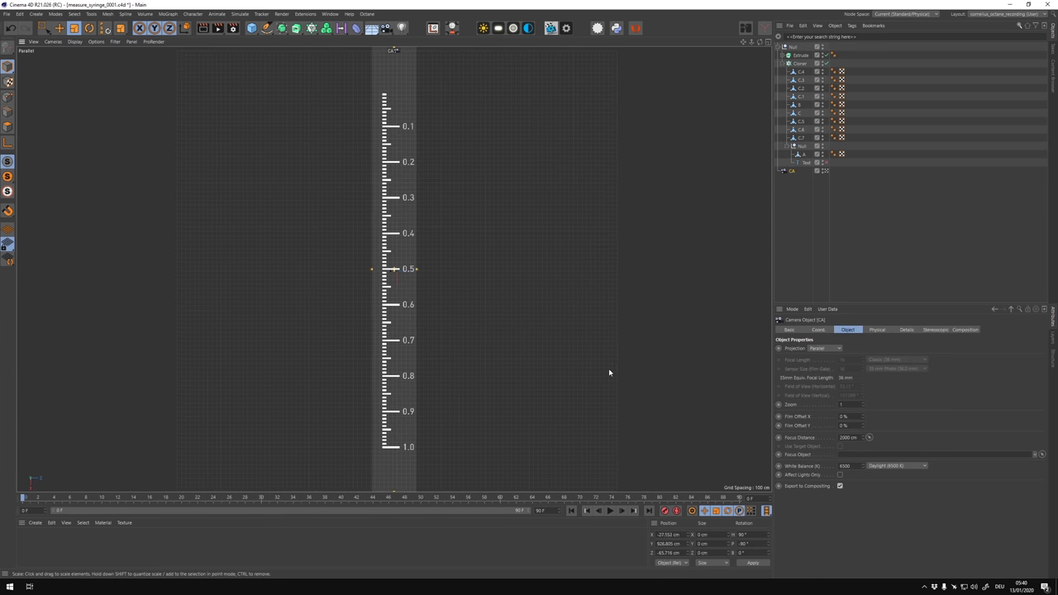
{"action": "left_click", "coordinate": [818, 330]}
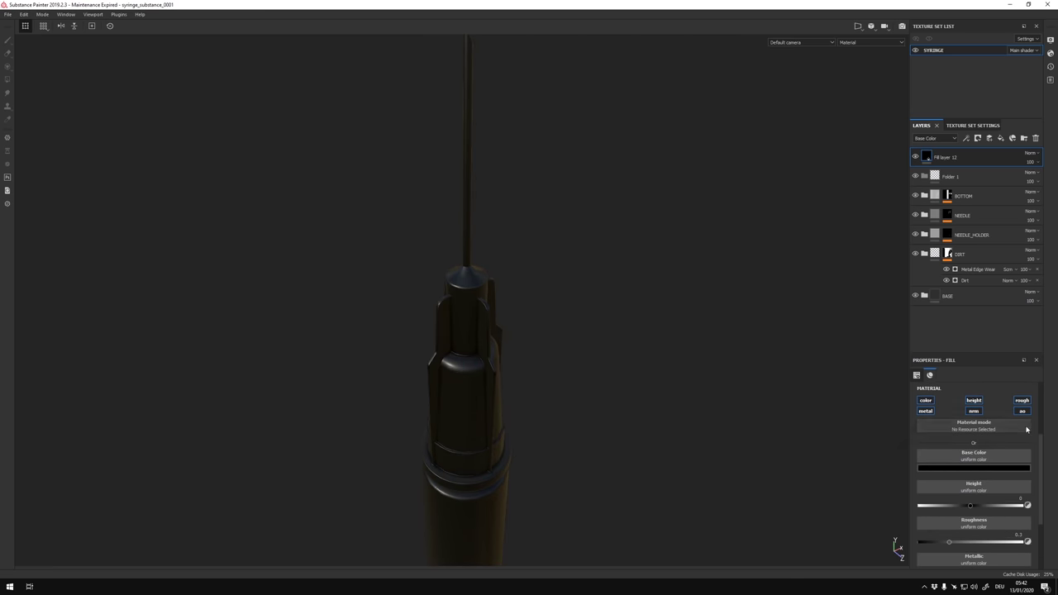
Frame the syringe barrel in full material display and add a new fill layer.
{"action": "right_click_drag", "start_coordinate": [530, 280], "coordinate": [513, 377], "text": "alt"}
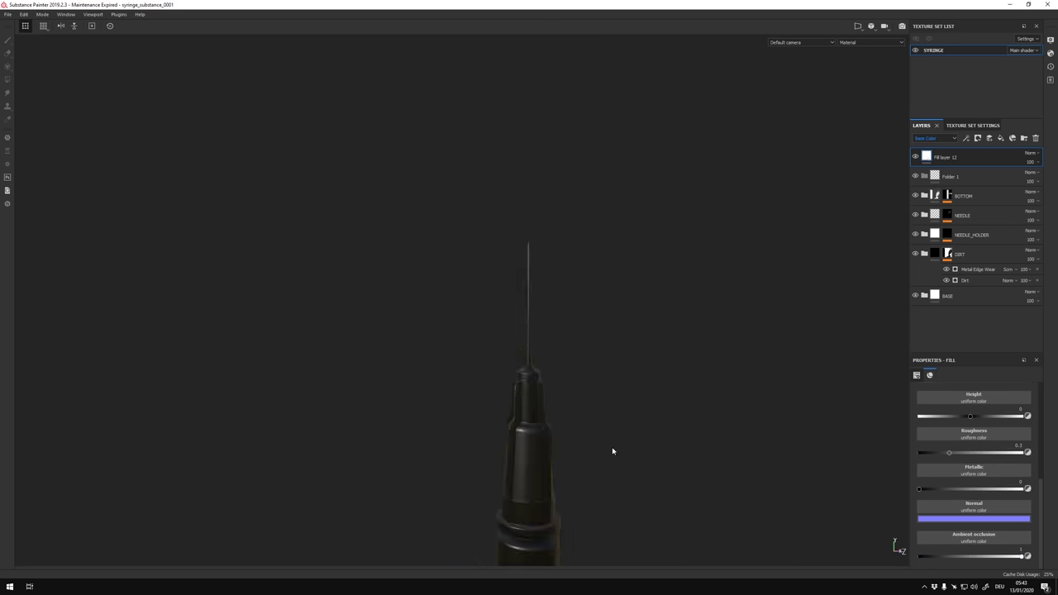
{"action": "left_click", "coordinate": [870, 42]}
{"action": "left_click", "coordinate": [878, 53]}
{"action": "mouse_move", "coordinate": [554, 336]}
{"action": "left_mouse_down", "text": "alt"}
{"action": "mouse_move", "coordinate": [583, 321]}
{"action": "mouse_move", "coordinate": [574, 281]}
{"action": "left_mouse_up", "text": "alt"}
{"action": "scroll", "coordinate": [968, 442], "scroll_direction": "up", "scroll_amount": 3}
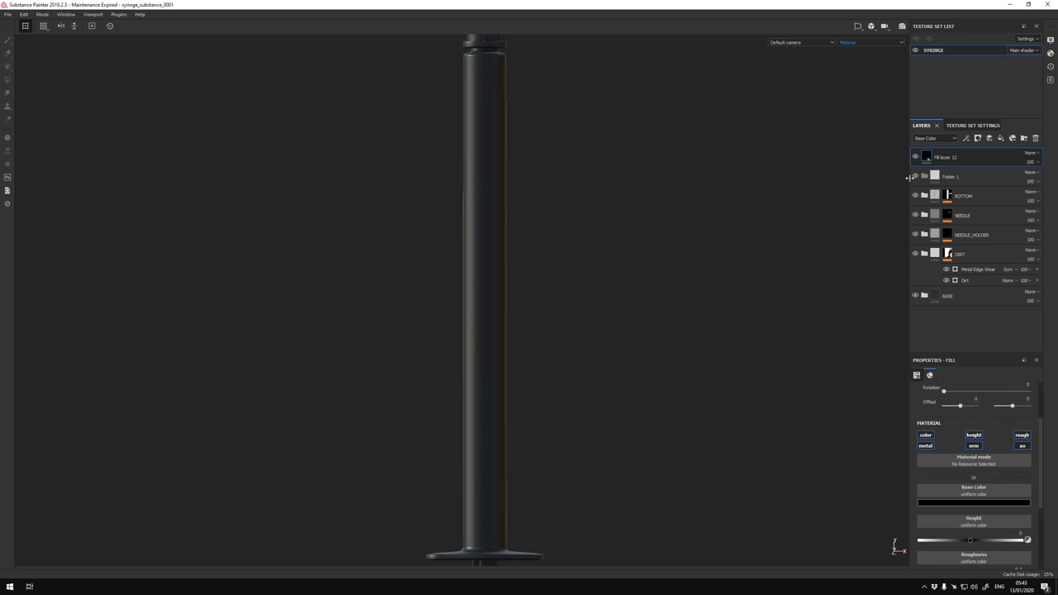
{"action": "left_click", "coordinate": [1001, 139]}
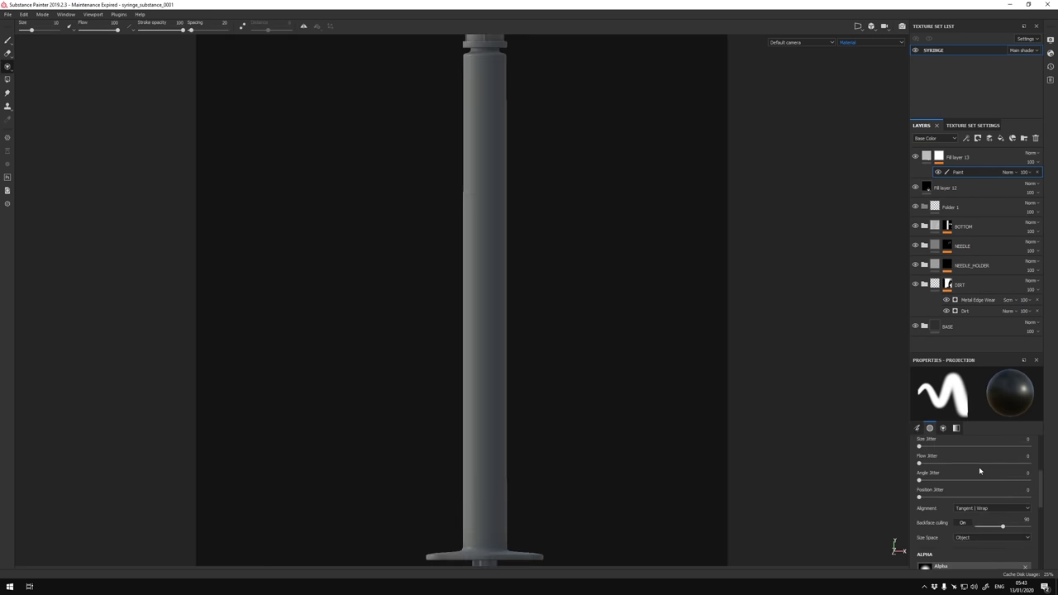
Import the measure_syringe_0001 scale image from the texture folder as an alpha.
{"action": "left_click", "coordinate": [8, 14]}
{"action": "left_click", "coordinate": [25, 108]}
{"action": "left_click", "coordinate": [575, 181]}
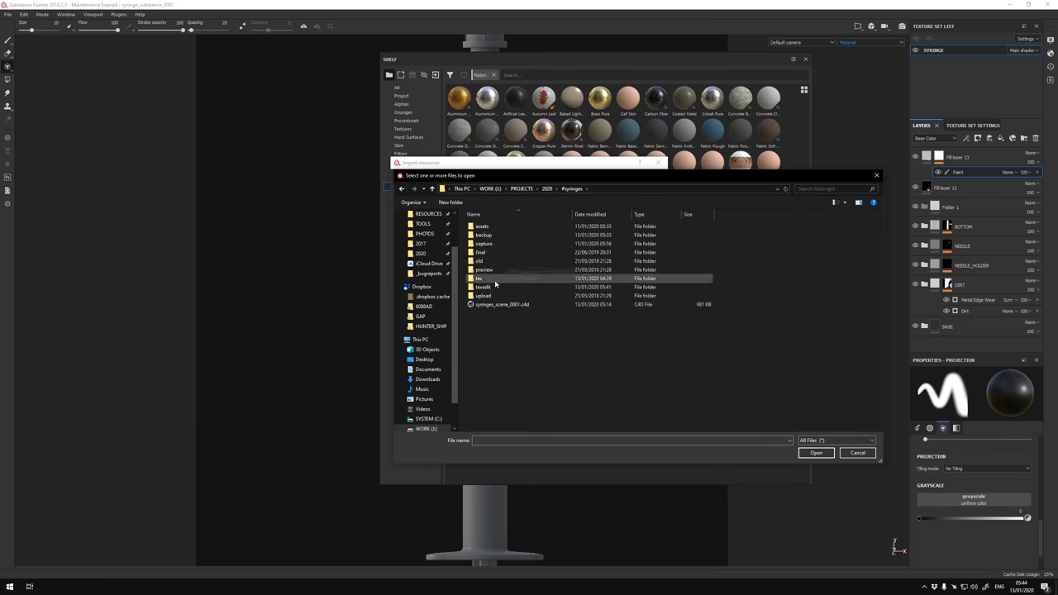
{"action": "double_click", "coordinate": [496, 304]}
{"action": "left_click", "coordinate": [634, 207]}
{"action": "left_click", "coordinate": [601, 405]}
Use measure_syringe_0001 as the grayscale and project it along the barrel down to 1.0.
{"action": "left_click", "coordinate": [1001, 465]}
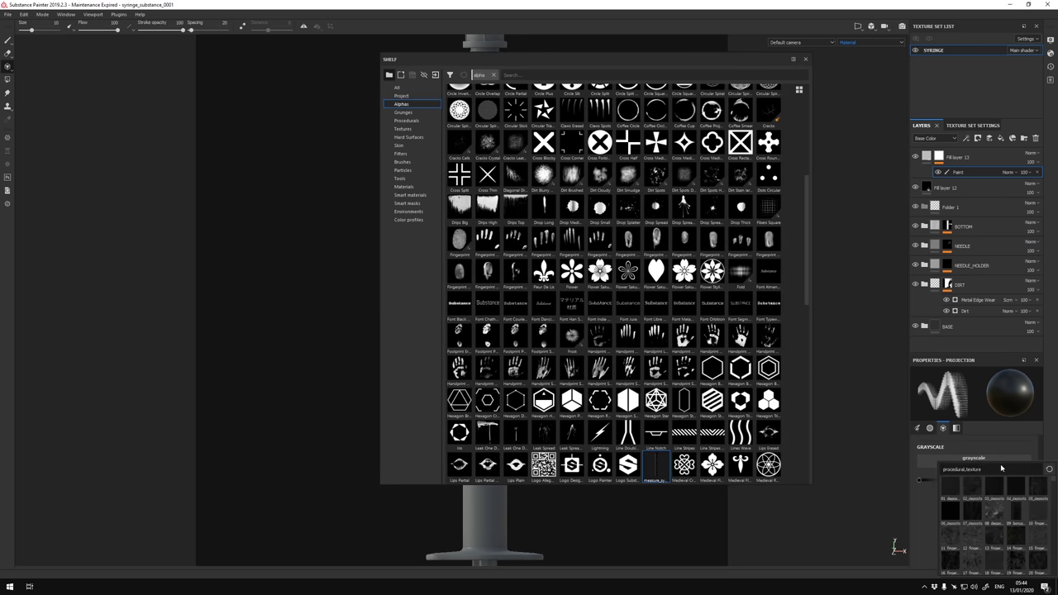
{"action": "type", "text": "syringe"}
{"action": "left_click", "coordinate": [948, 494]}
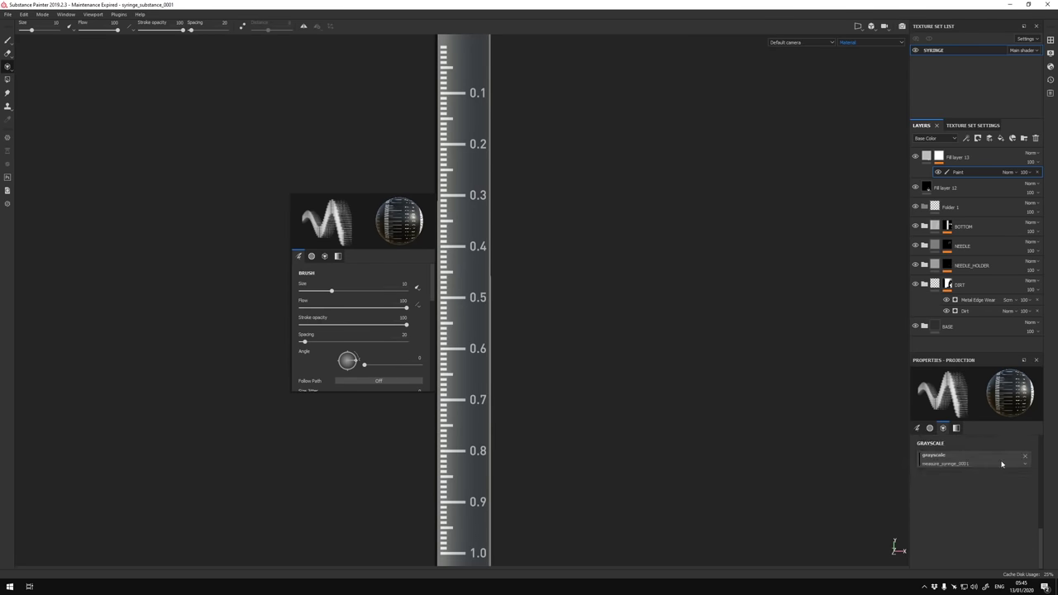
{"action": "left_click", "coordinate": [453, 356]}
{"action": "left_click_drag", "start_coordinate": [453, 355], "coordinate": [463, 115]}
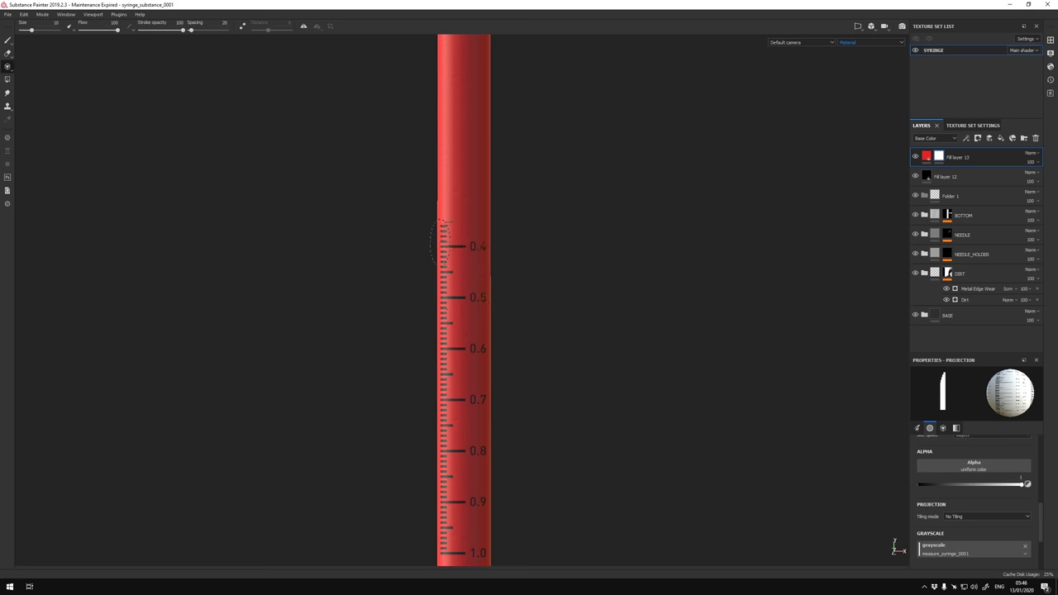
Move Fill layer 12 above Fill layer 13 and set the brush hardness to full.
{"action": "left_click", "coordinate": [8, 40]}
{"action": "scroll", "coordinate": [554, 444], "scroll_direction": "up", "scroll_amount": 5}
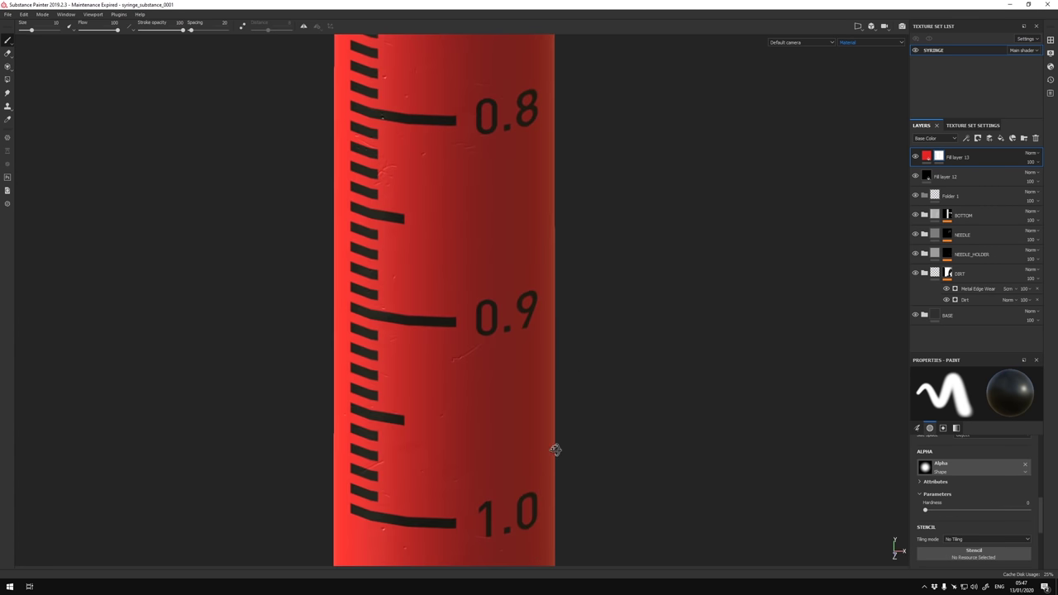
{"action": "mouse_move", "coordinate": [938, 180]}
{"action": "left_mouse_down"}
{"action": "mouse_move", "coordinate": [926, 161]}
{"action": "mouse_move", "coordinate": [975, 221]}
{"action": "left_mouse_up"}
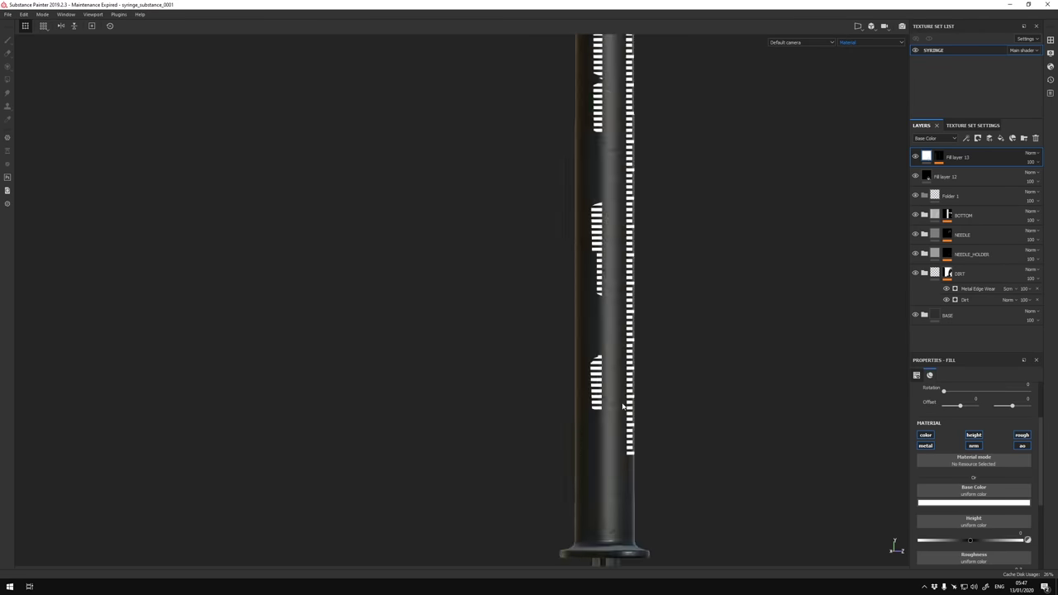
{"action": "left_click_drag", "start_coordinate": [740, 405], "coordinate": [682, 356]}
{"action": "scroll", "coordinate": [683, 356], "scroll_direction": "up", "scroll_amount": 5}
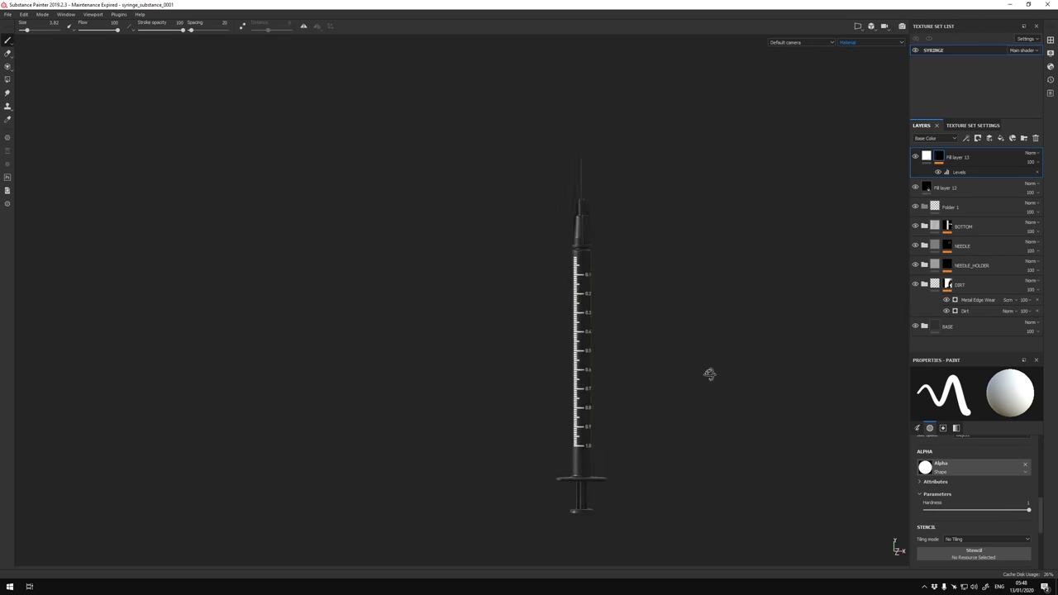
Lower the markings' roughness to about 0.22, keeping the levels adjustment.
{"action": "key", "text": "ctrl+z"}
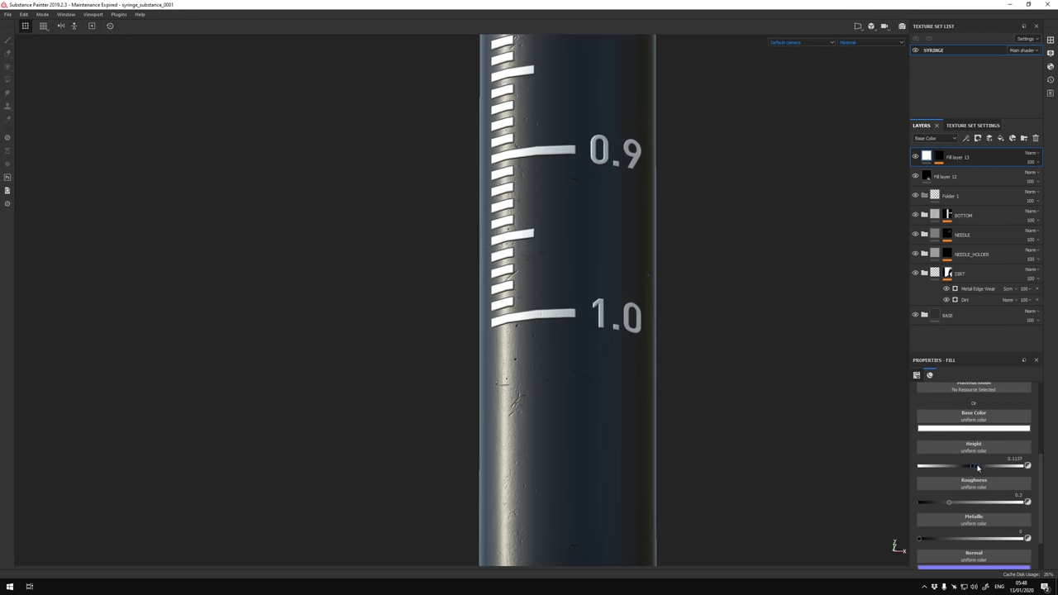
{"action": "left_click_drag", "start_coordinate": [437, 345], "coordinate": [519, 406], "text": "alt"}
{"action": "scroll", "coordinate": [520, 405], "scroll_direction": "down", "scroll_amount": 5}
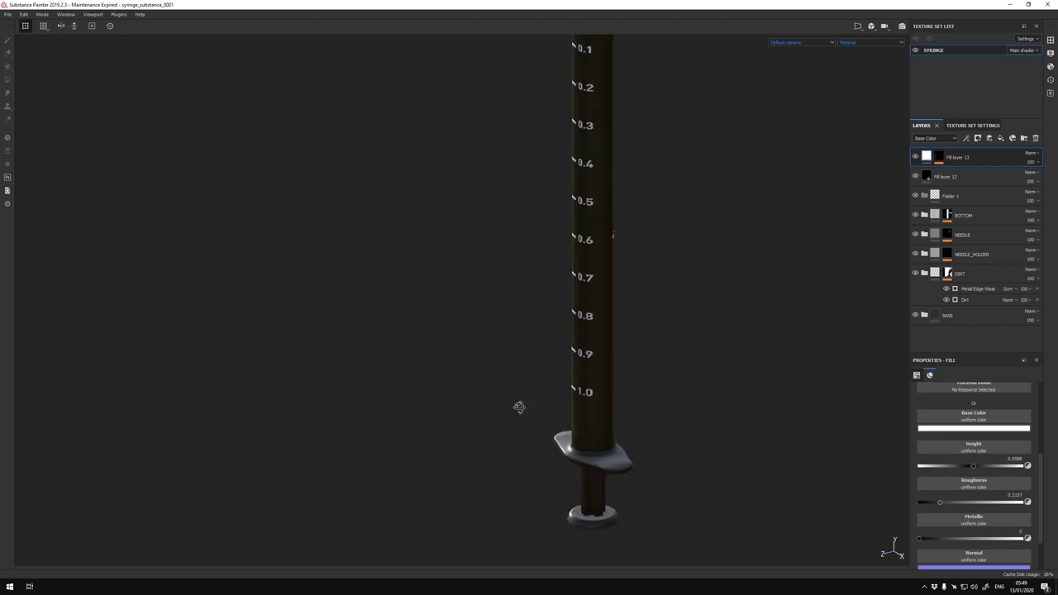
{"action": "scroll", "coordinate": [494, 310], "scroll_direction": "up", "scroll_amount": 2}
{"action": "key", "text": "ctrl+y"}
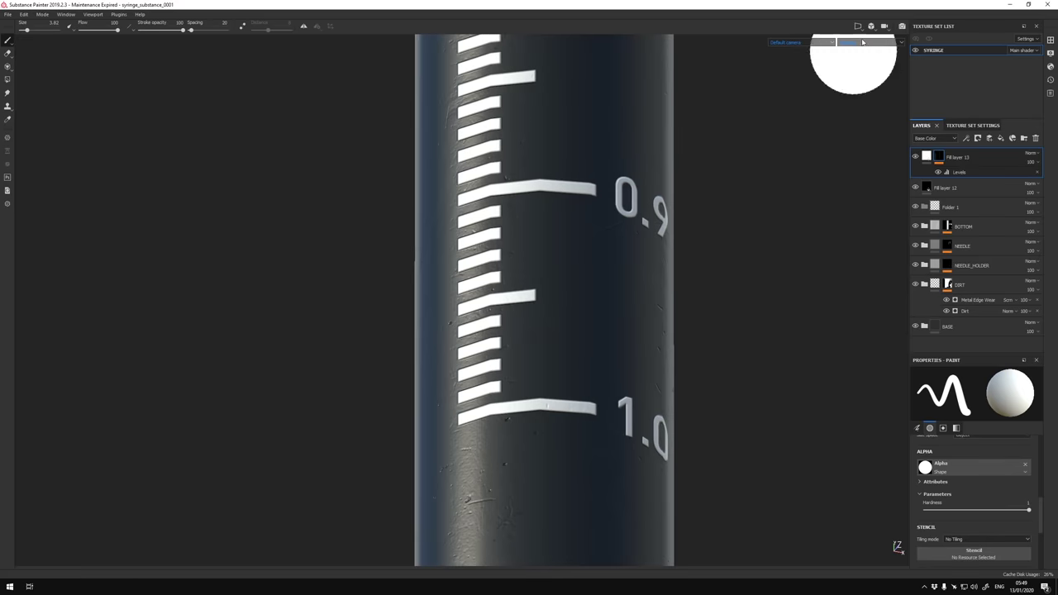
{"action": "scroll", "coordinate": [652, 303], "scroll_direction": "down", "scroll_amount": 5}
{"action": "scroll", "coordinate": [620, 406], "scroll_direction": "up", "scroll_amount": 5}
Return the viewport to full material display and start exporting the texture sets.
{"action": "left_click", "coordinate": [925, 138]}
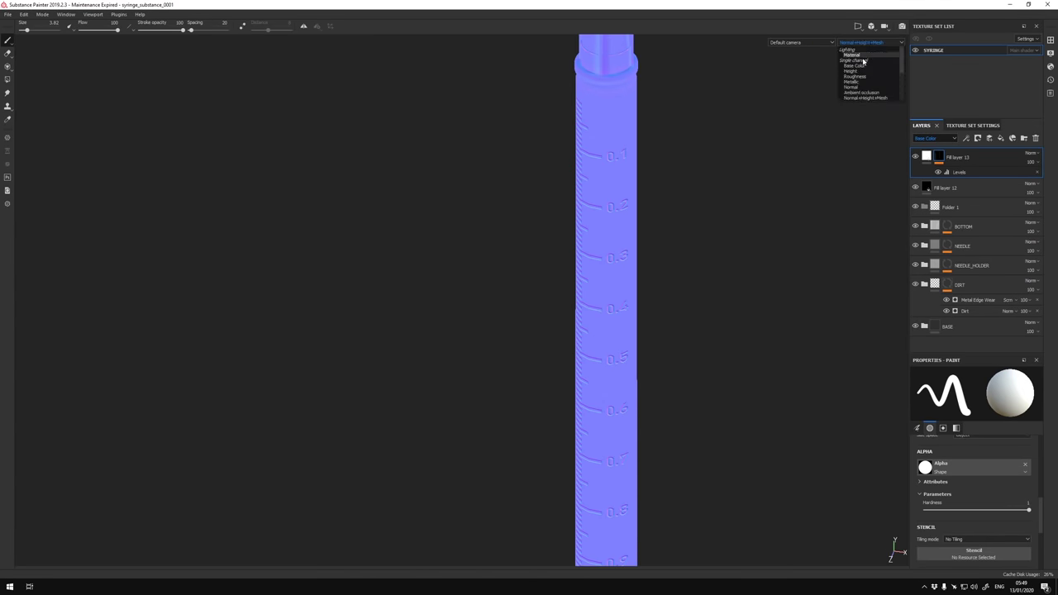
{"action": "left_click", "coordinate": [852, 55]}
{"action": "scroll", "coordinate": [634, 330], "scroll_direction": "down", "scroll_amount": 5}
{"action": "left_click", "coordinate": [8, 14]}
{"action": "left_click", "coordinate": [42, 158]}
Confirm the texture export and copy the exported files into the tex folder.
{"action": "left_click", "coordinate": [631, 431]}
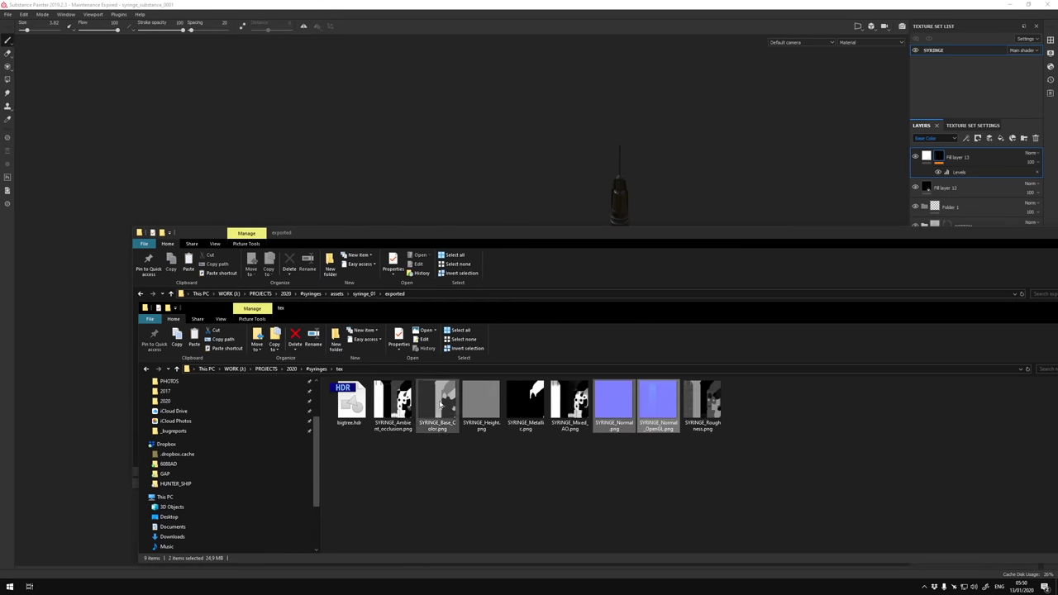
{"action": "left_click_drag", "start_coordinate": [420, 235], "coordinate": [405, 63]}
{"action": "left_click_drag", "start_coordinate": [373, 153], "coordinate": [475, 461]}
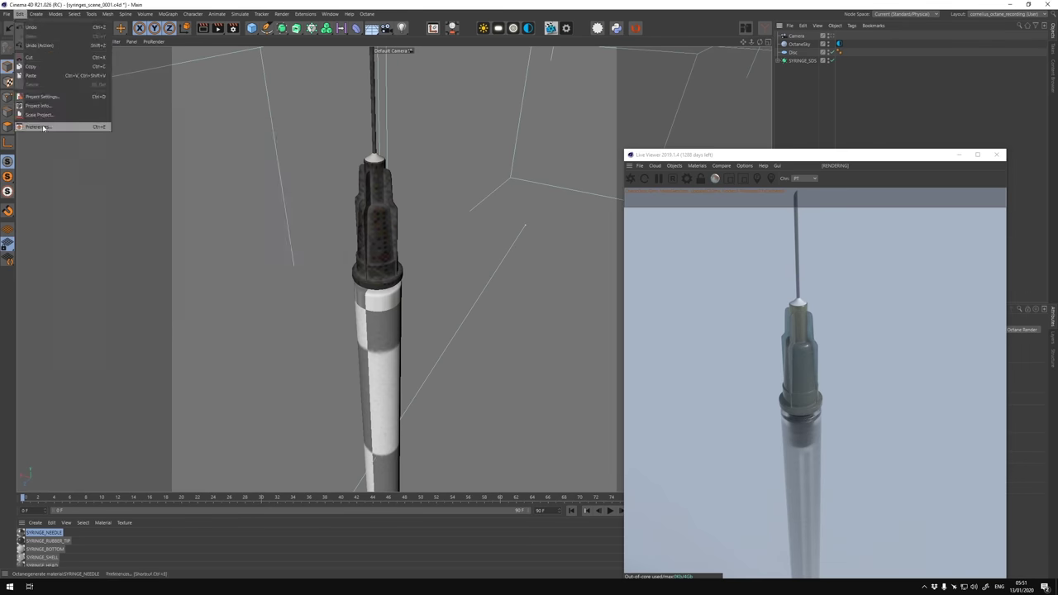
Open the shell material's node graph and select its ImageTexture node to swap the texture.
{"action": "left_click", "coordinate": [335, 118]}
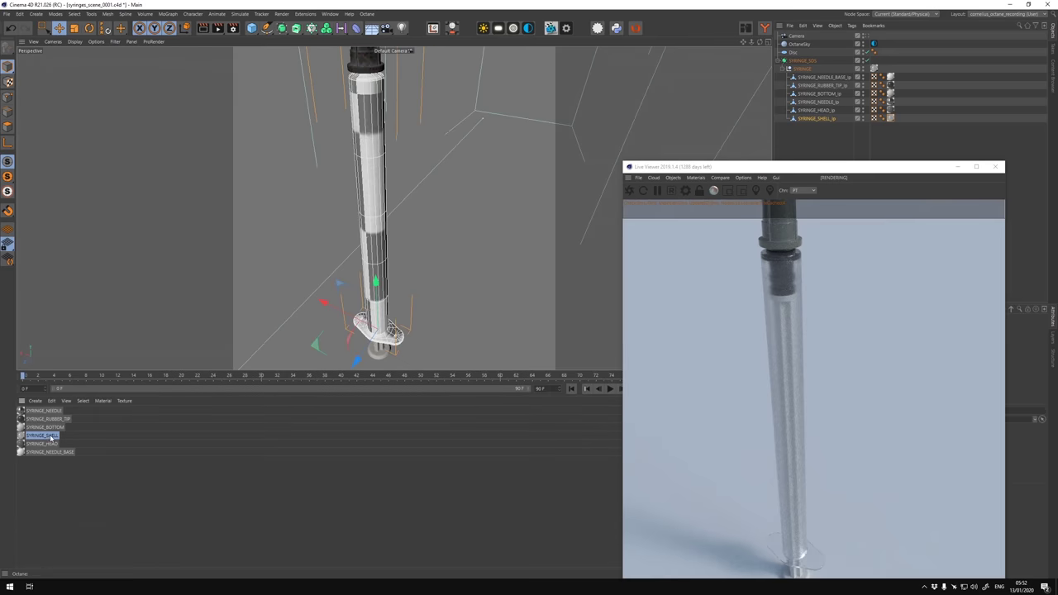
{"action": "double_click", "coordinate": [43, 436]}
{"action": "left_click", "coordinate": [386, 213]}
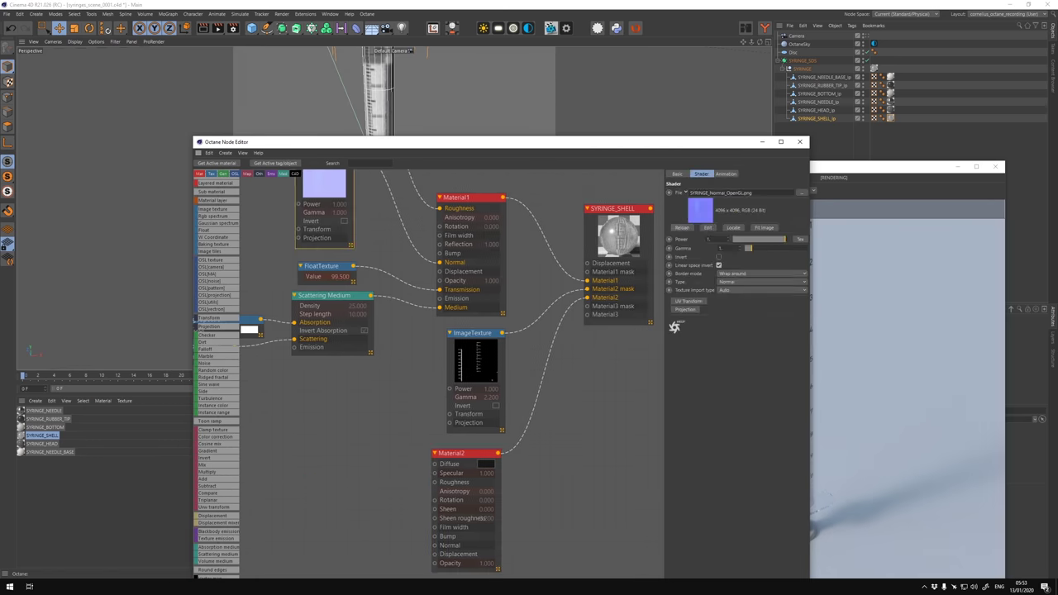
{"action": "scroll", "coordinate": [354, 442], "scroll_direction": "down", "scroll_amount": 3}
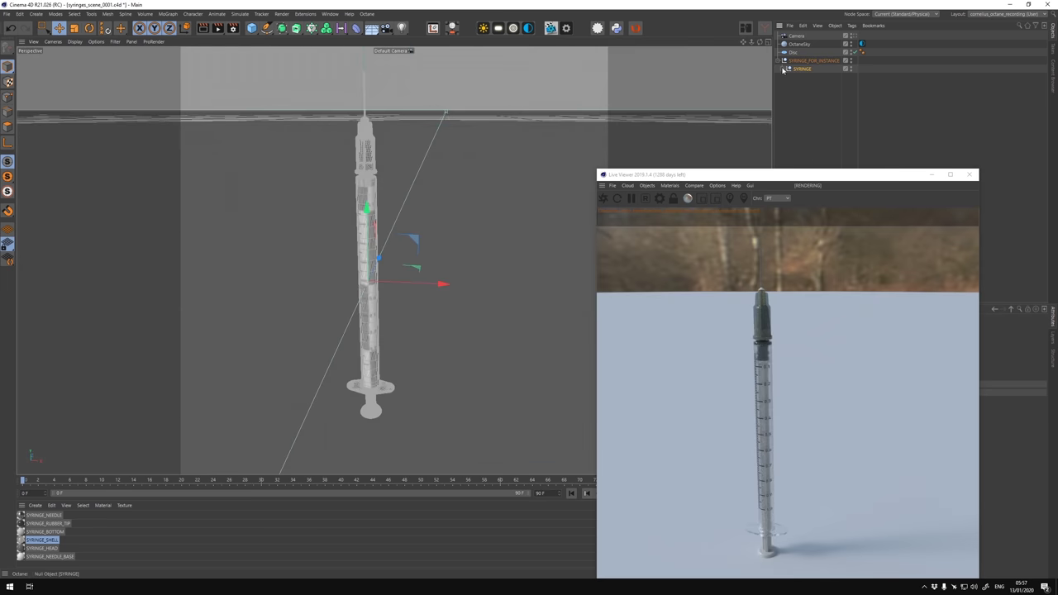
Add an instance of the syringe group and limit the live render to the syringe head.
{"action": "left_click", "coordinate": [281, 28]}
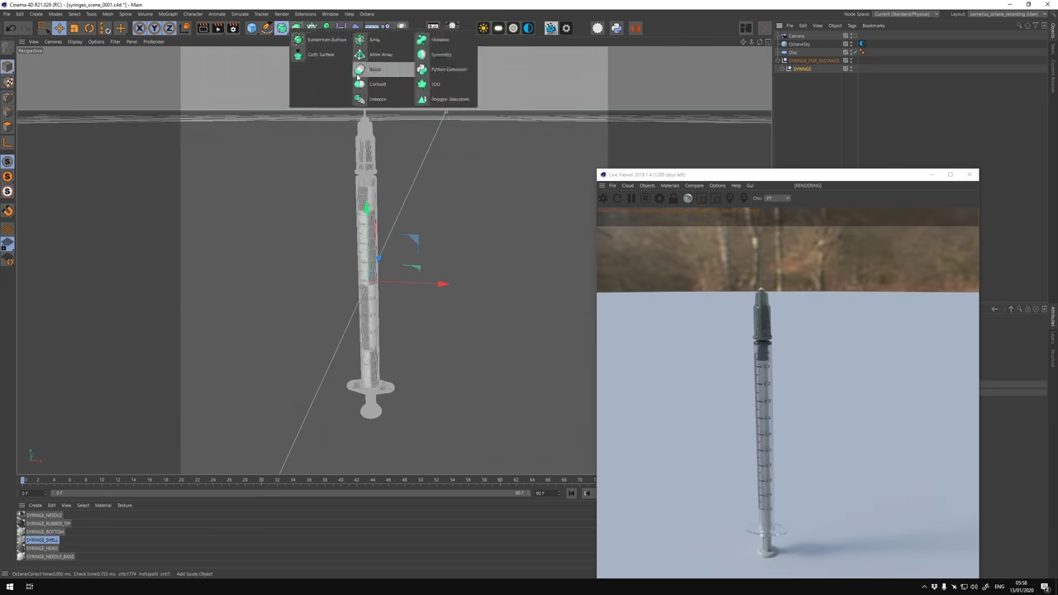
{"action": "left_click", "coordinate": [378, 71]}
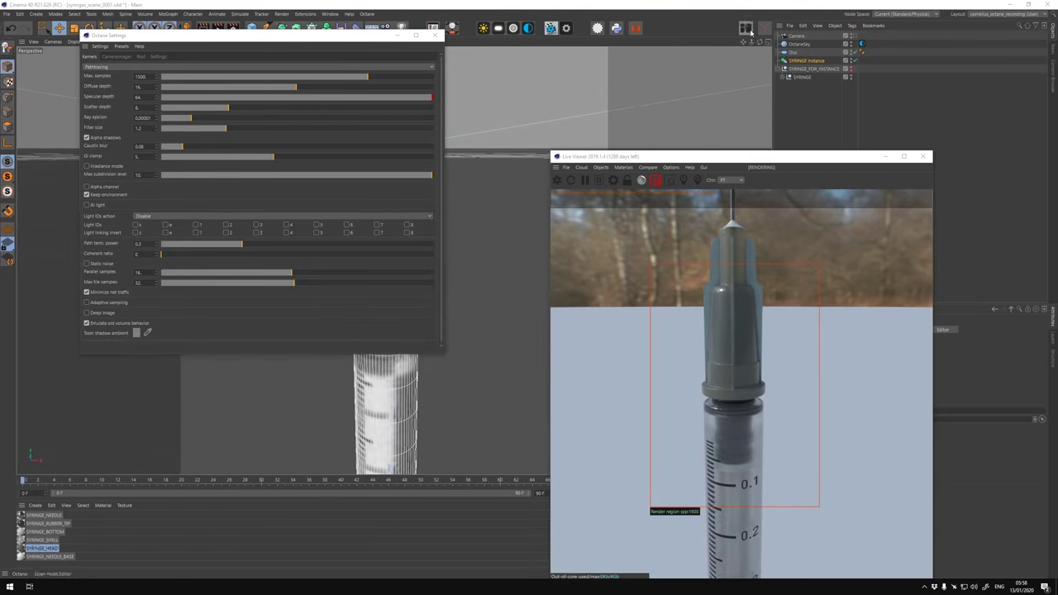
{"action": "left_click", "coordinate": [746, 29]}
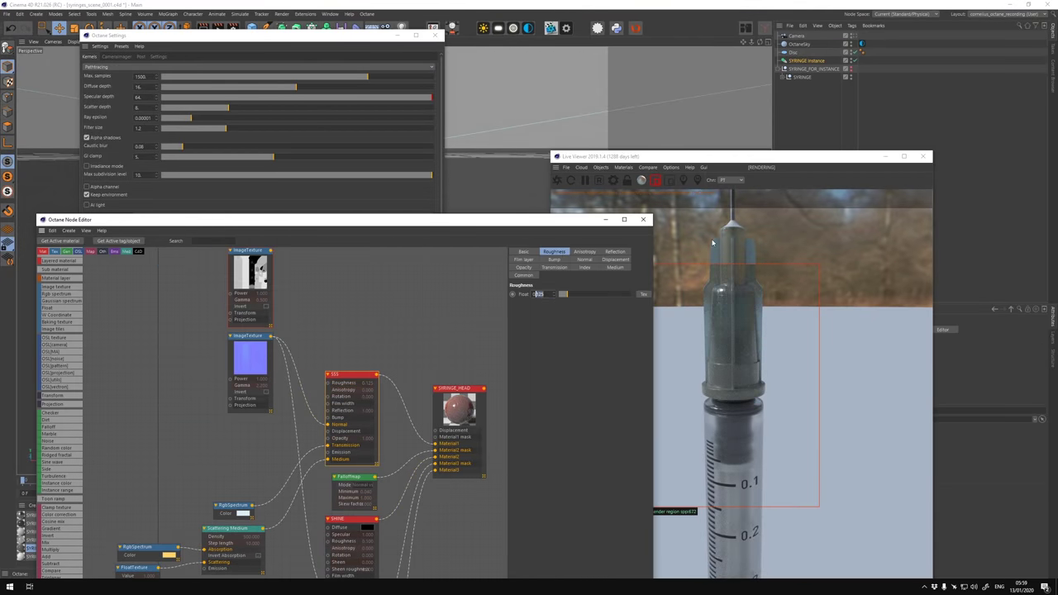
{"action": "left_click_drag", "start_coordinate": [686, 202], "coordinate": [786, 429]}
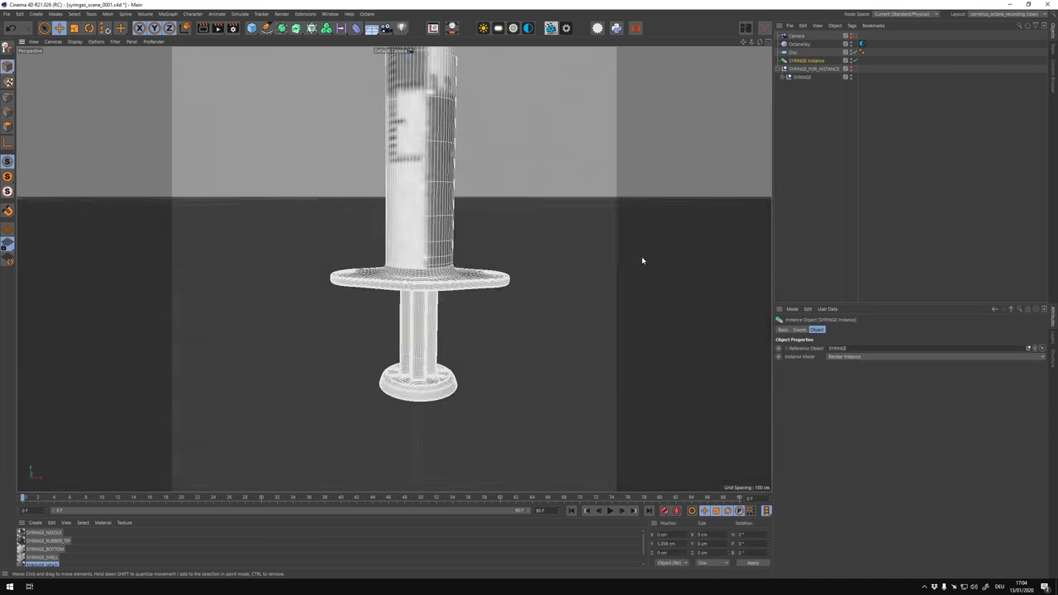
Shrink the selected disc loop to about 85% in the top view to fit the flange.
{"action": "key", "text": "F2"}
{"action": "key", "text": "o"}
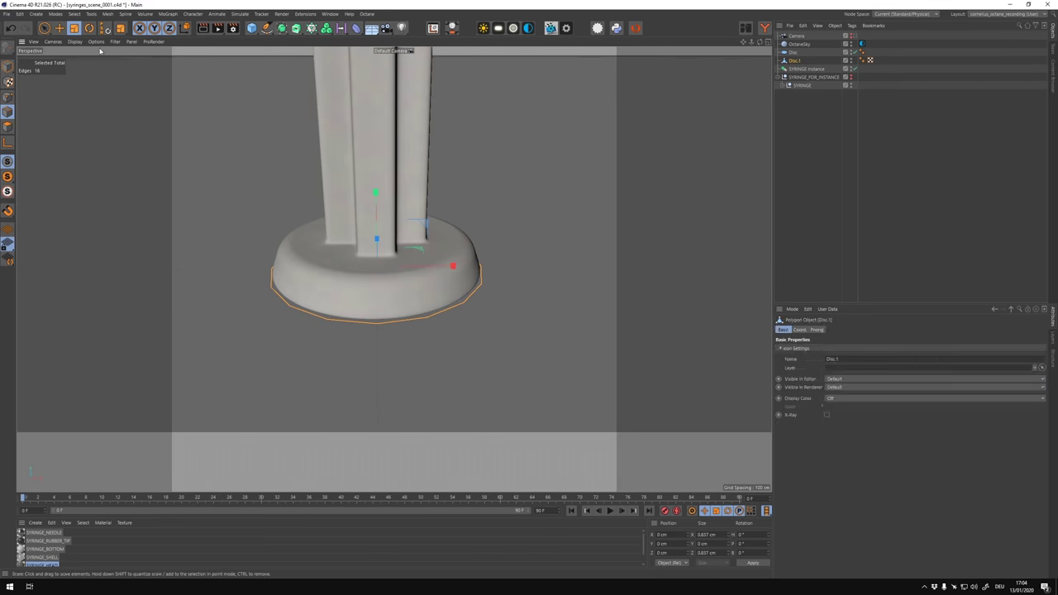
{"action": "left_click_drag", "start_coordinate": [100, 51], "coordinate": [224, 174]}
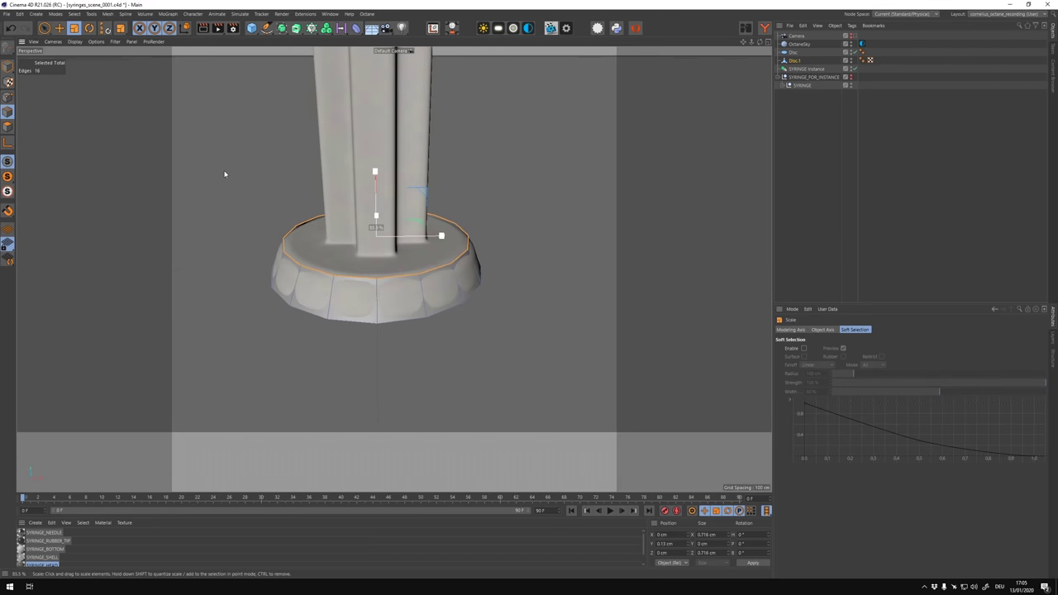
{"action": "key", "text": "F4"}
{"action": "scroll", "coordinate": [417, 198], "scroll_direction": "up", "scroll_amount": 3}
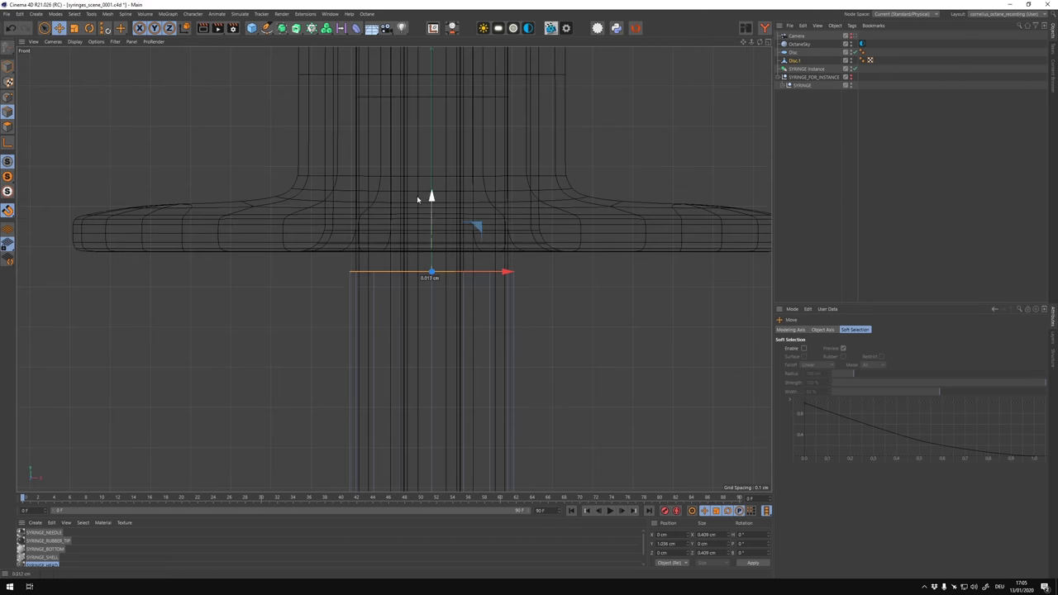
{"action": "scroll", "coordinate": [427, 198], "scroll_direction": "up", "scroll_amount": 3}
{"action": "key", "text": "F5"}
{"action": "key", "text": "F1"}
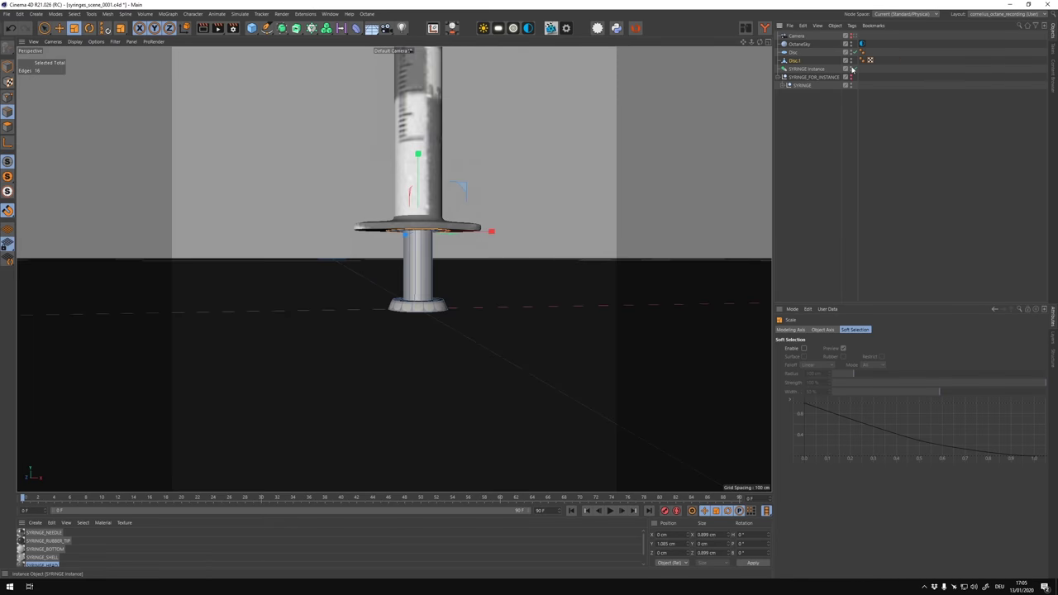
{"action": "key", "text": "F2"}
{"action": "key", "text": "t"}
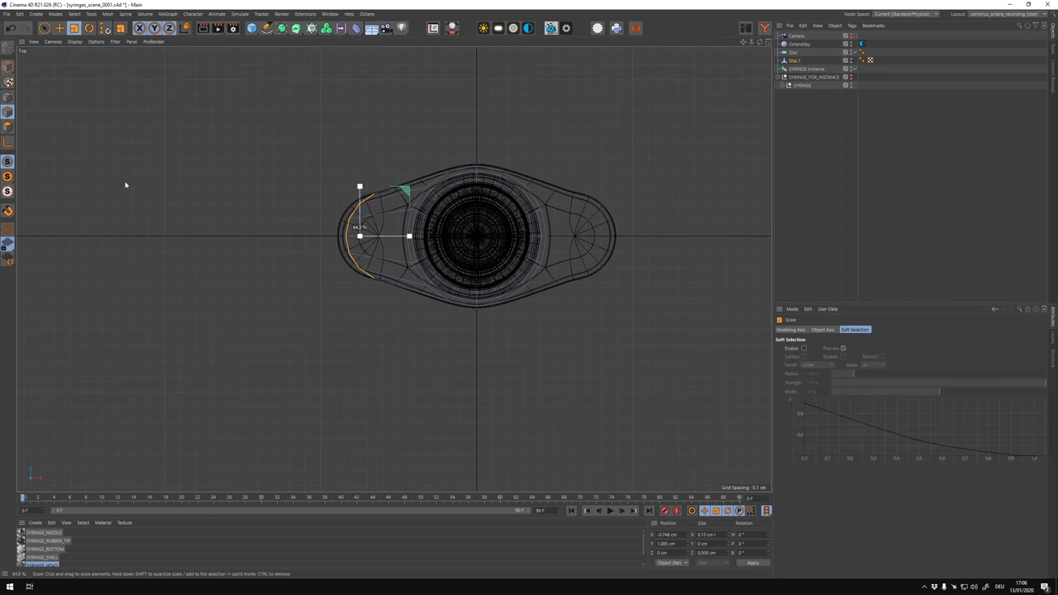
{"action": "key", "text": "F1"}
Select the disc's flange polygons and extrude them.
{"action": "key", "text": "u"}
{"action": "key", "text": "l"}
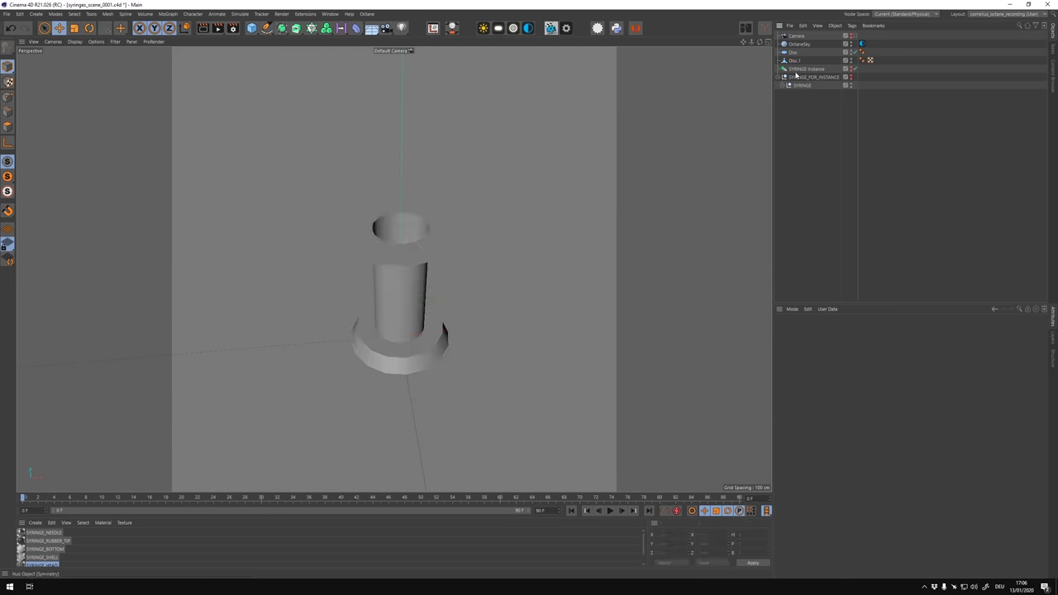
{"action": "left_click", "coordinate": [364, 216]}
{"action": "key", "text": "F5"}
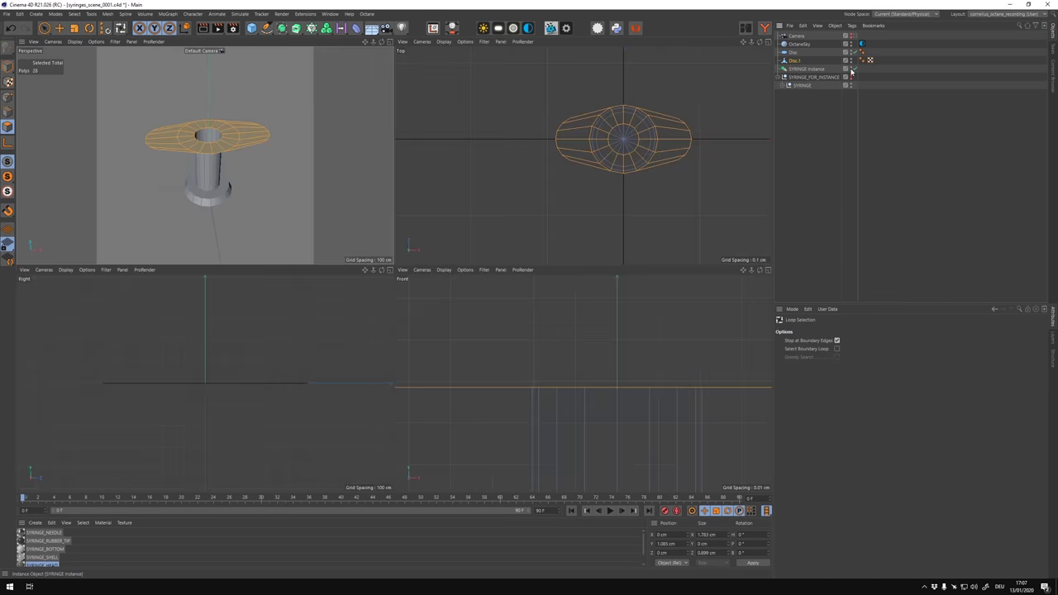
{"action": "key", "text": "F4"}
{"action": "right_click", "coordinate": [261, 256]}
{"action": "left_click", "coordinate": [314, 256]}
{"action": "key", "text": "F1"}
{"action": "left_click_drag", "start_coordinate": [393, 266], "coordinate": [248, 207], "text": "alt"}
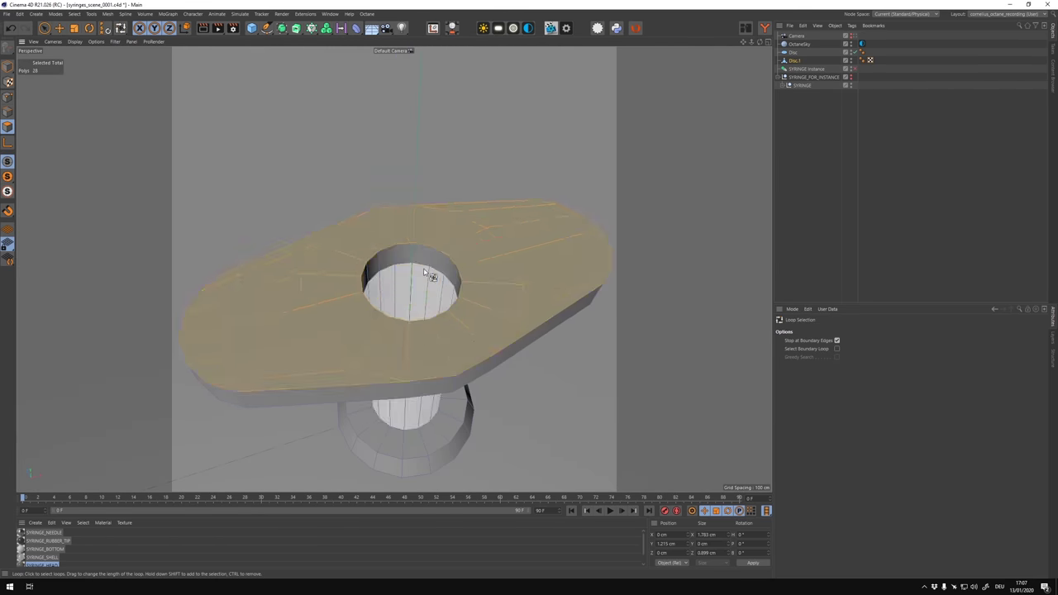
Raise the selected proxy polygons by 0.166 cm, 0.068 cm and 0.301 cm in the front view.
{"action": "key", "text": "e"}
{"action": "key", "text": "9"}
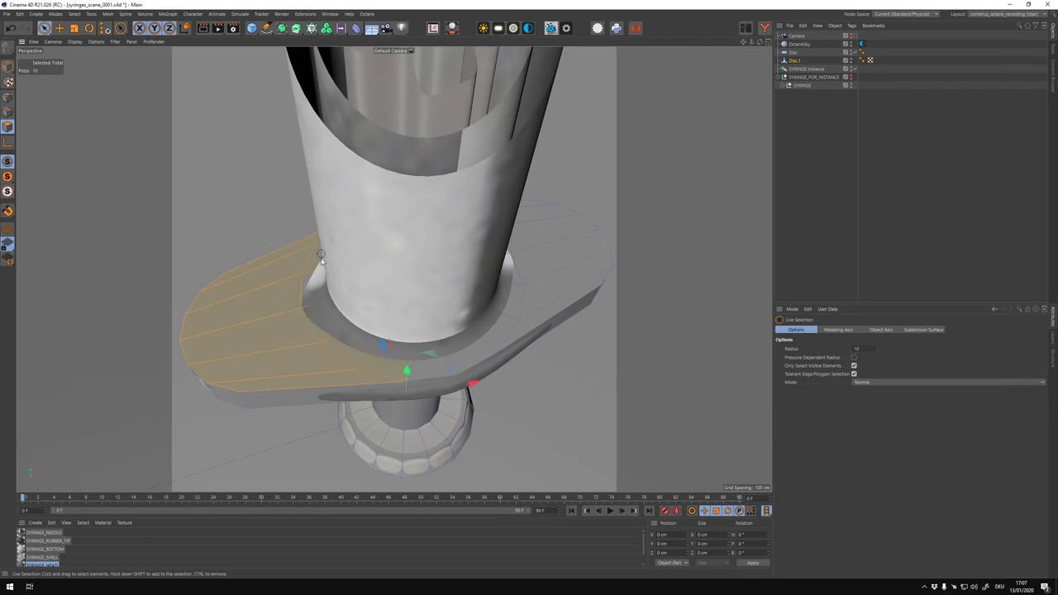
{"action": "key", "text": "F4"}
{"action": "key", "text": "F1"}
{"action": "key", "text": "F4"}
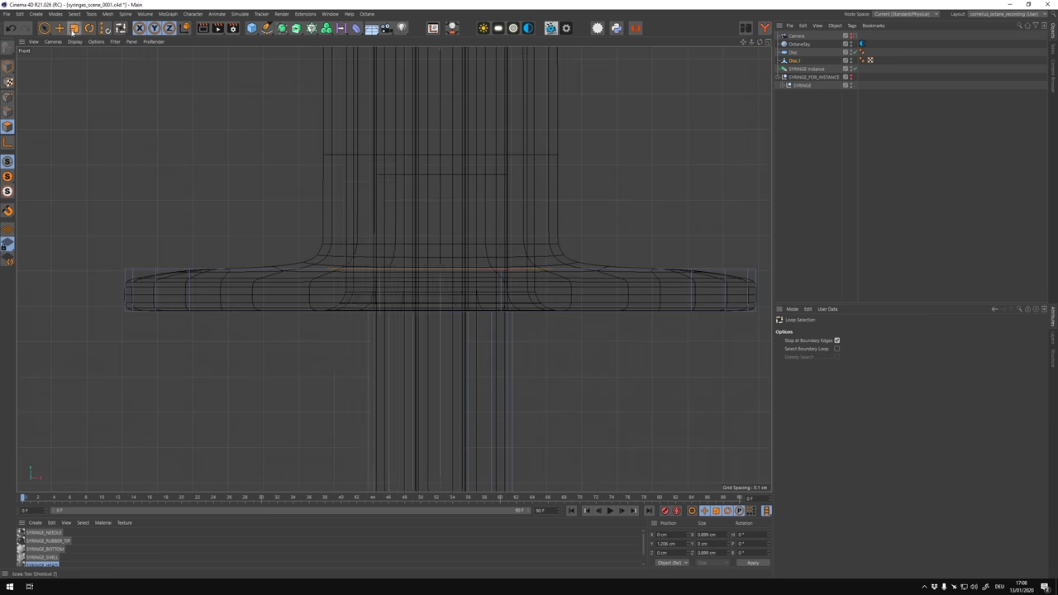
{"action": "key", "text": "e"}
{"action": "left_click_drag", "start_coordinate": [444, 200], "coordinate": [444, 142]}
{"action": "left_click", "coordinate": [59, 29]}
{"action": "scroll", "coordinate": [405, 165], "scroll_direction": "down", "scroll_amount": 5}
{"action": "scroll", "coordinate": [405, 124], "scroll_direction": "up", "scroll_amount": 8}
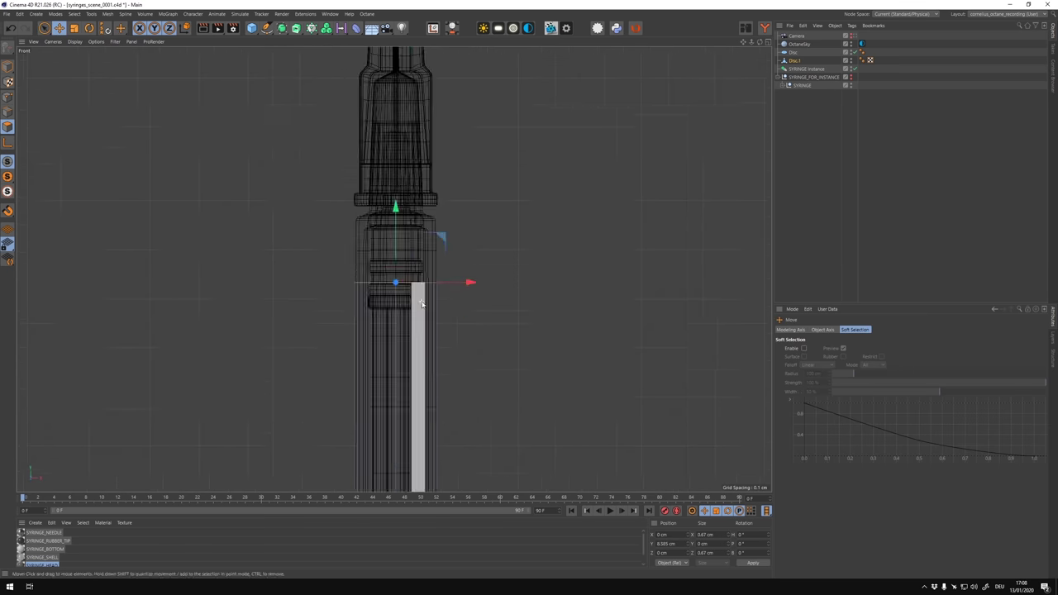
{"action": "left_click_drag", "start_coordinate": [397, 286], "coordinate": [397, 274]}
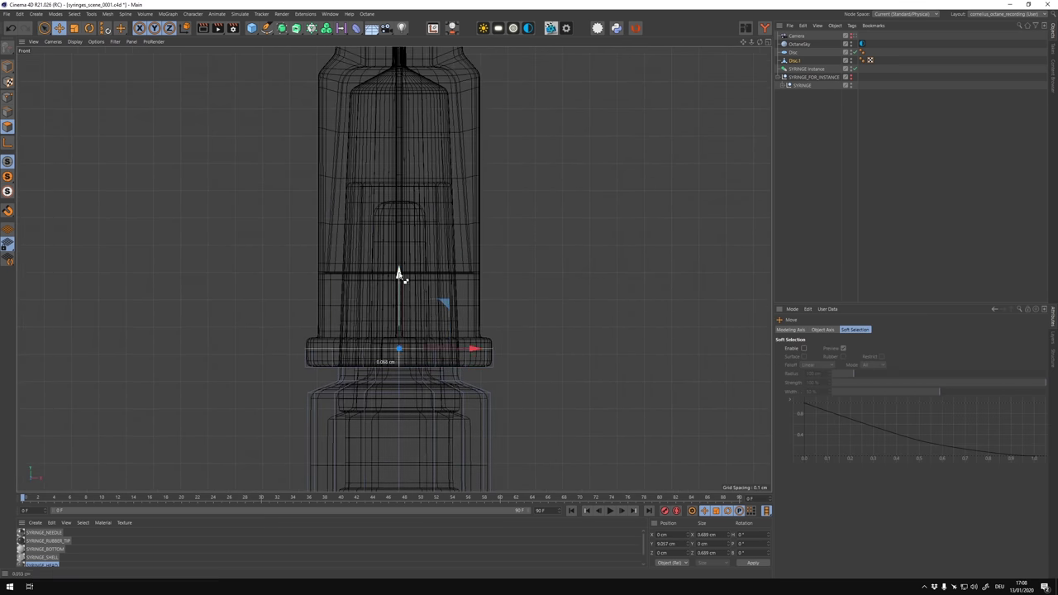
{"action": "left_click", "coordinate": [60, 29]}
{"action": "left_click_drag", "start_coordinate": [377, 240], "coordinate": [377, 202]}
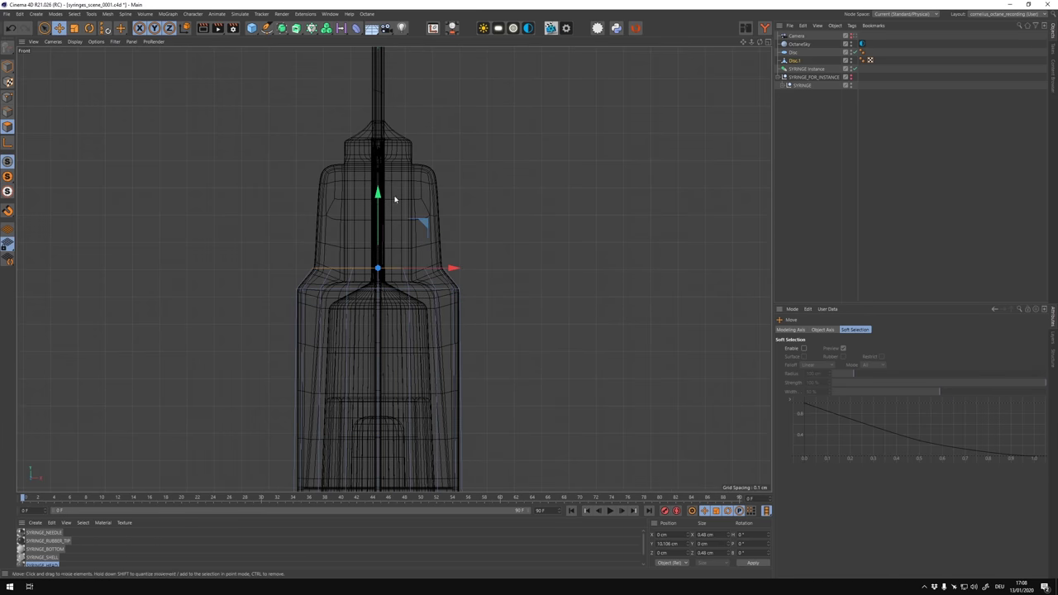
Scale the proxy's tip in the front view and return to the whole disc object.
{"action": "key", "text": "F1"}
{"action": "key", "text": "F4"}
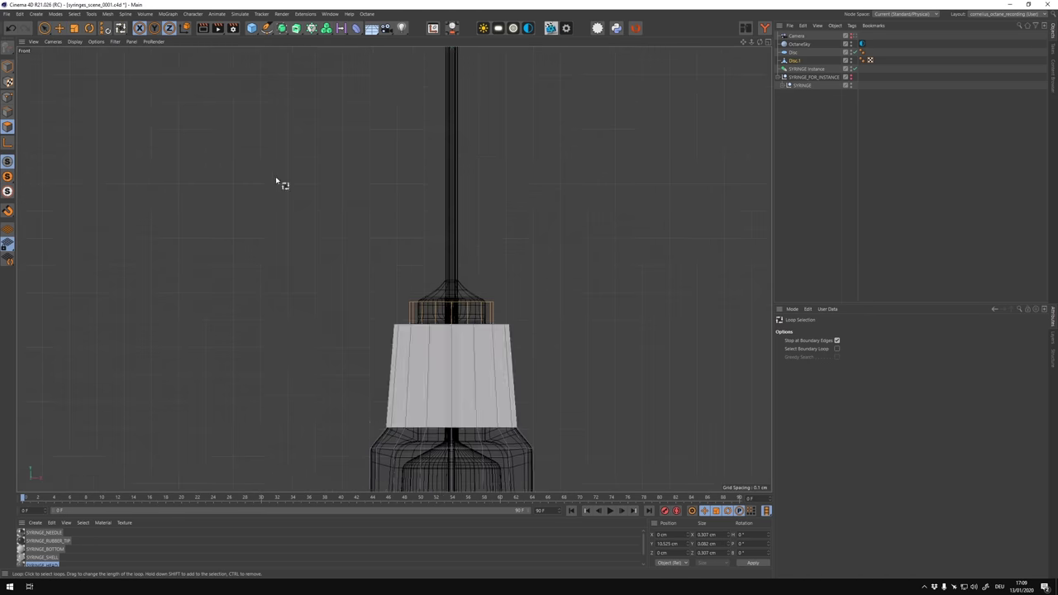
{"action": "key", "text": "F1"}
{"action": "middle_click", "coordinate": [436, 296]}
{"action": "key", "text": "e"}
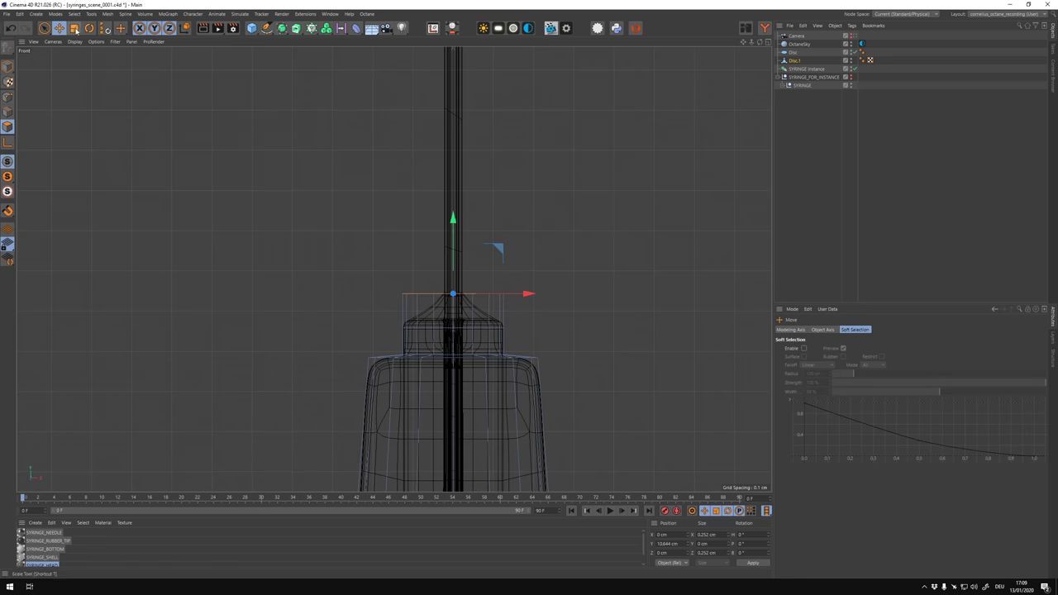
{"action": "scroll", "coordinate": [392, 270], "scroll_direction": "down", "scroll_amount": 3}
{"action": "key", "text": "F1"}
{"action": "scroll", "coordinate": [413, 371], "scroll_direction": "down", "scroll_amount": 5}
{"action": "key", "text": "s"}
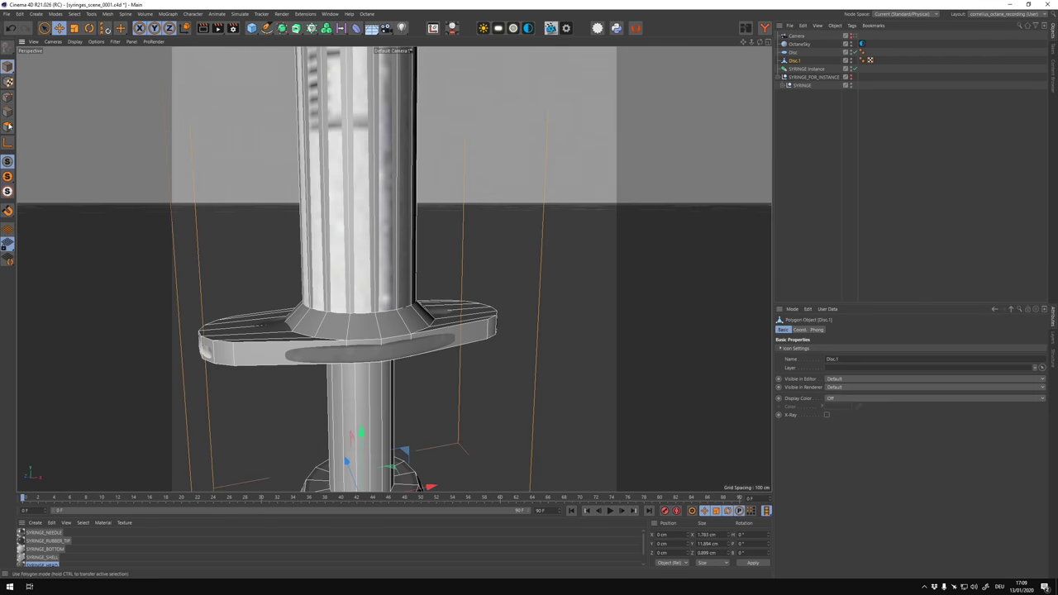
{"action": "key", "text": "t"}
{"action": "key", "text": "F4"}
{"action": "key", "text": "e"}
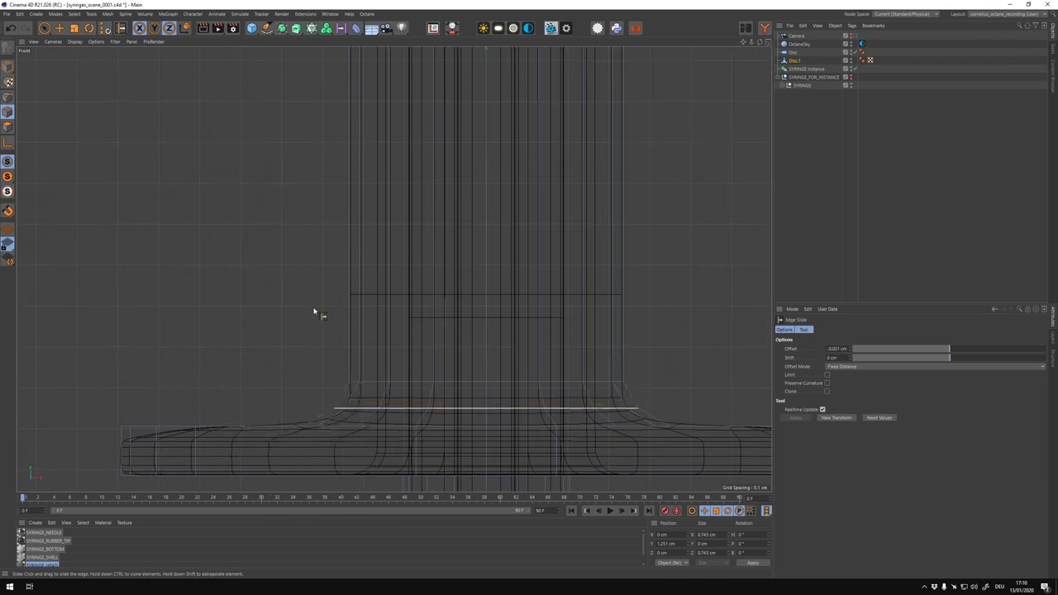
{"action": "key", "text": "F1"}
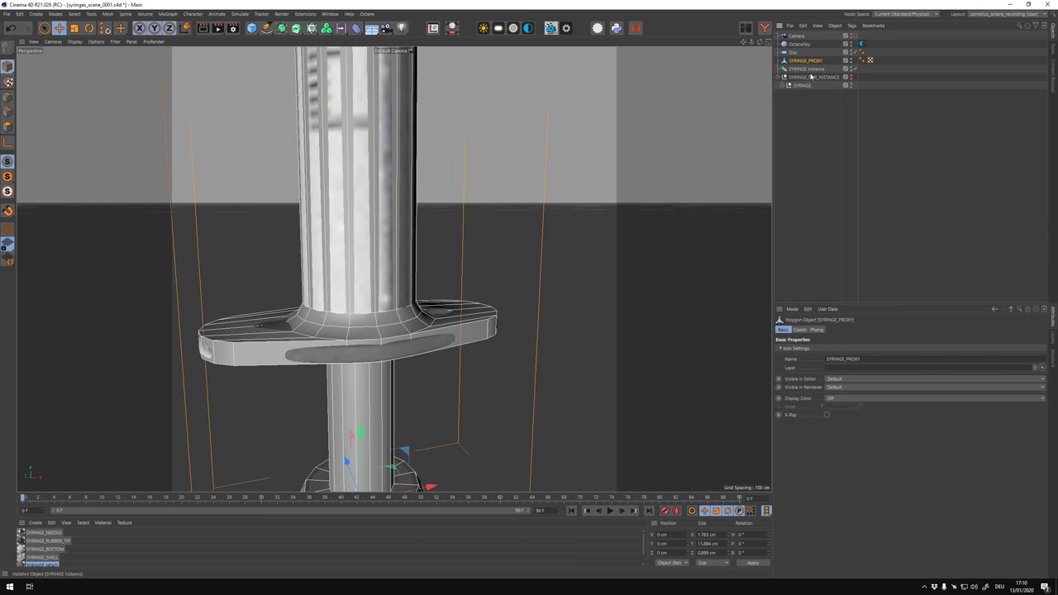
Place SYRINGE_PROXY under SYRINGE and select the SYRINGE instance for cloning.
{"action": "left_click_drag", "start_coordinate": [806, 60], "coordinate": [808, 86]}
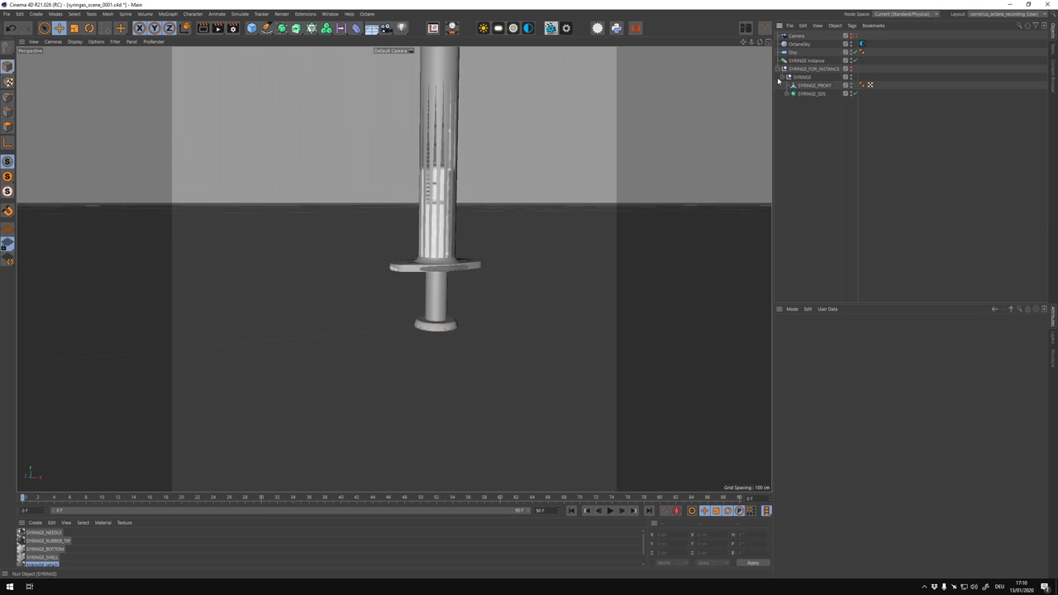
{"action": "left_click", "coordinate": [798, 61]}
{"action": "left_click", "coordinate": [311, 28], "text": "alt"}
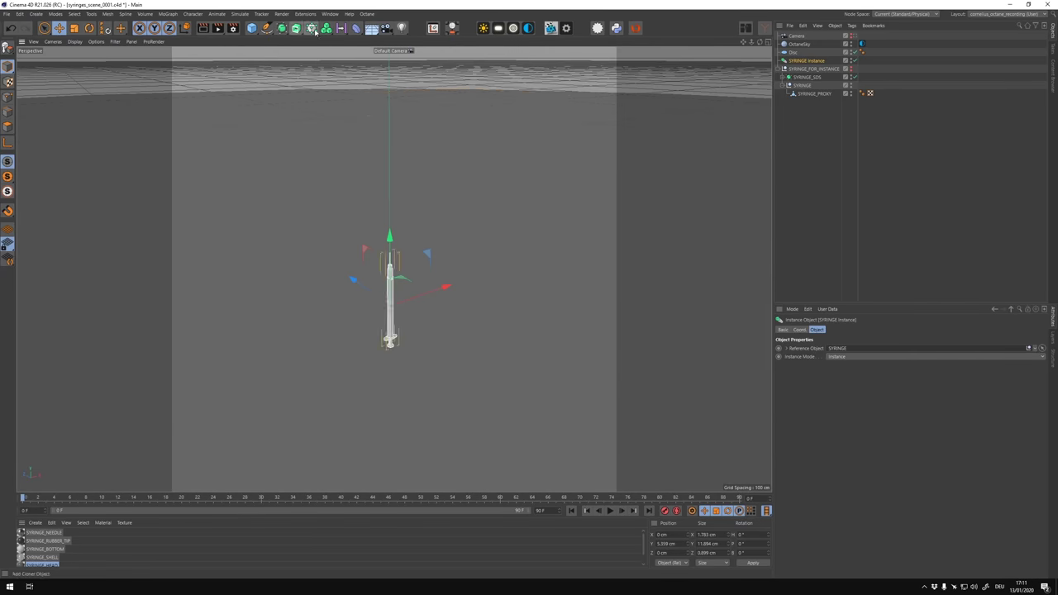
Stack the syringe instance clones into a 5×5×5 grid block.
{"action": "left_click_drag", "start_coordinate": [862, 386], "coordinate": [539, 343]}
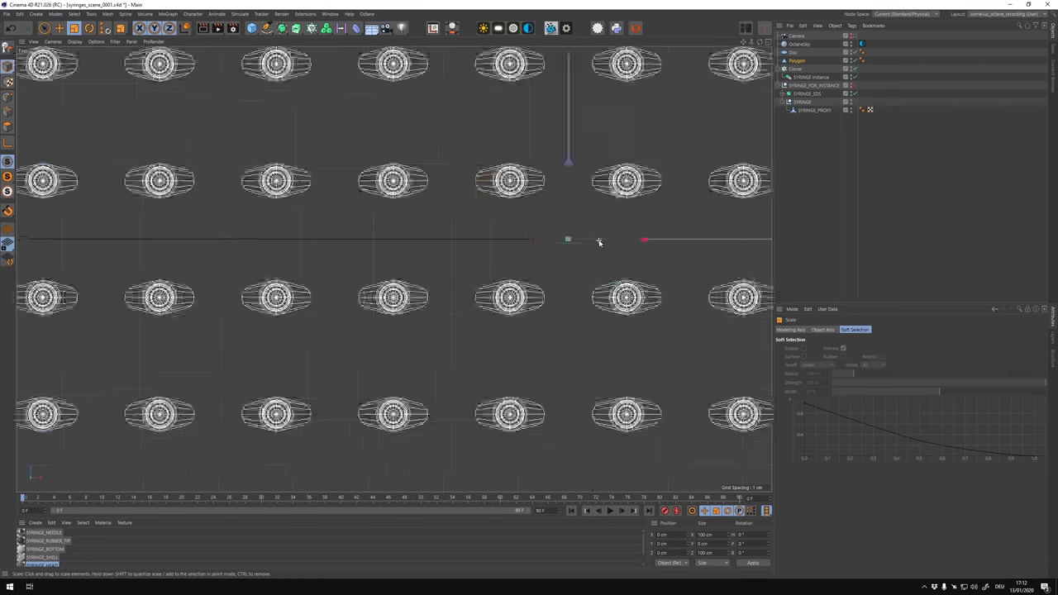
{"action": "key", "text": "F1"}
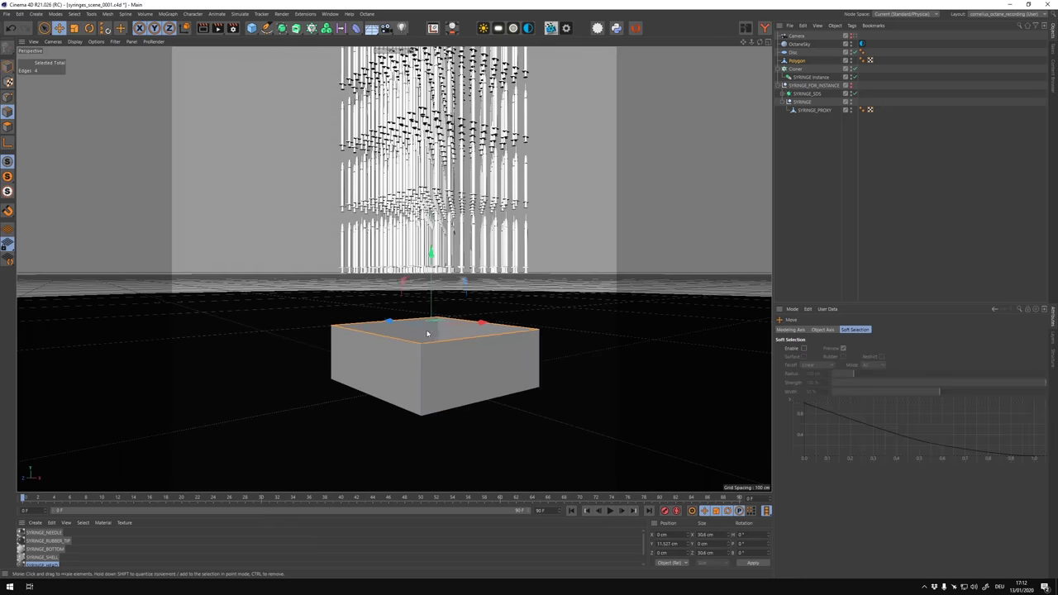
Extrude the plane into a box, set a 1% error threshold, make the box a collider, and play.
{"action": "key", "text": "F5"}
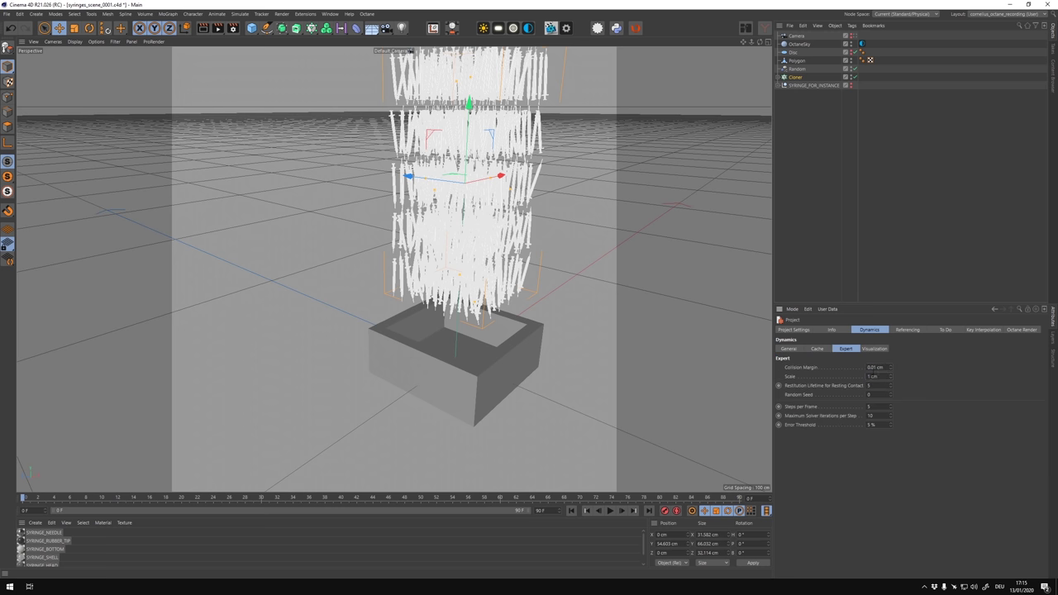
{"action": "type", "text": "1"}
{"action": "key", "text": "Return"}
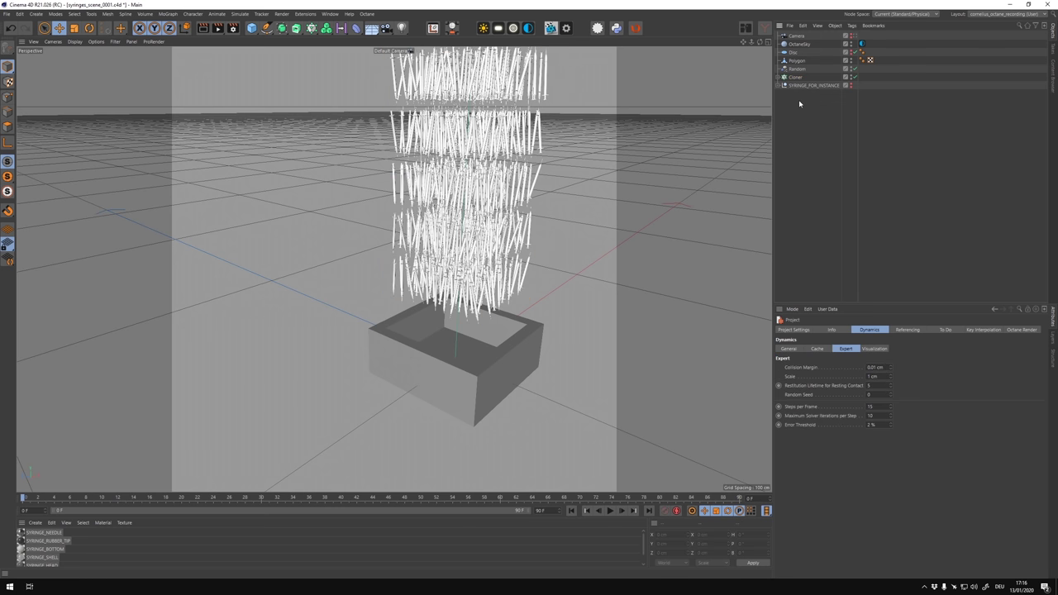
{"action": "right_click", "coordinate": [796, 60]}
{"action": "left_click", "coordinate": [917, 189]}
{"action": "left_click", "coordinate": [610, 510]}
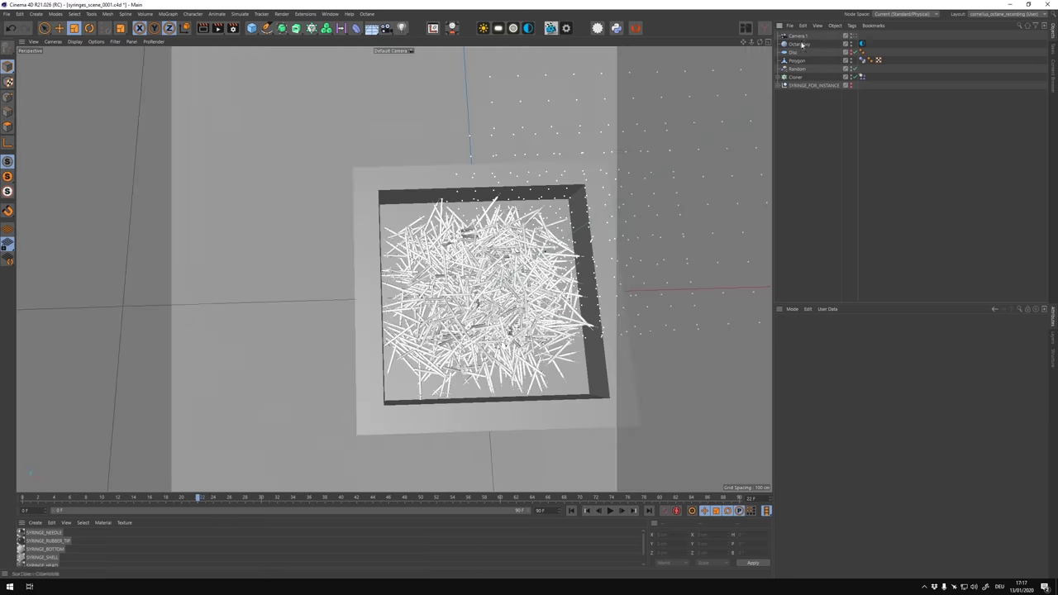
Look through the top-down camera, set its lens, rewind to frame 0, and open the dynamics cache.
{"action": "left_click", "coordinate": [795, 35]}
{"action": "left_click", "coordinate": [854, 36]}
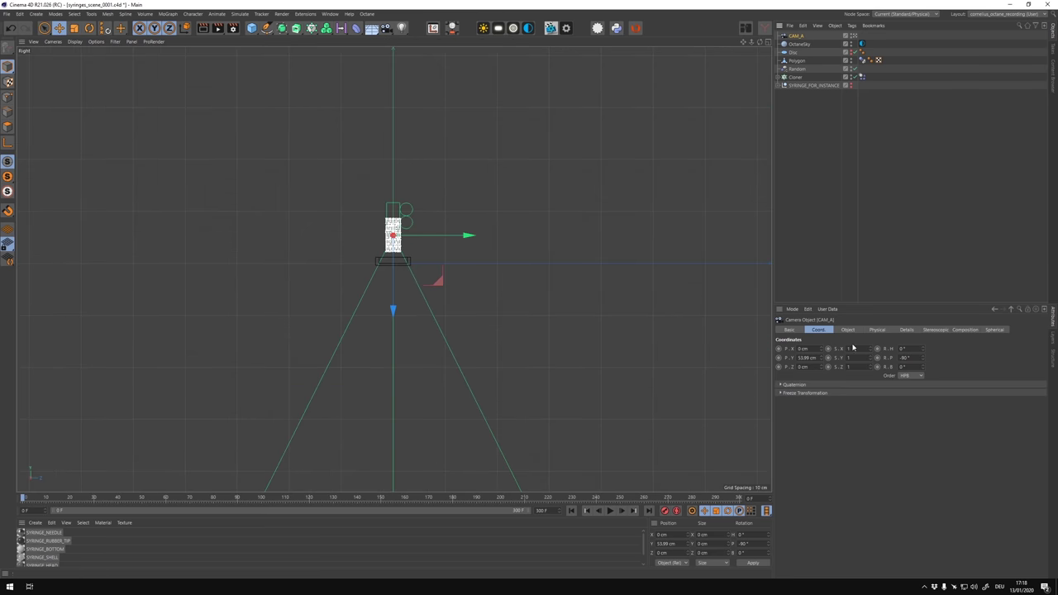
{"action": "left_click", "coordinate": [847, 329]}
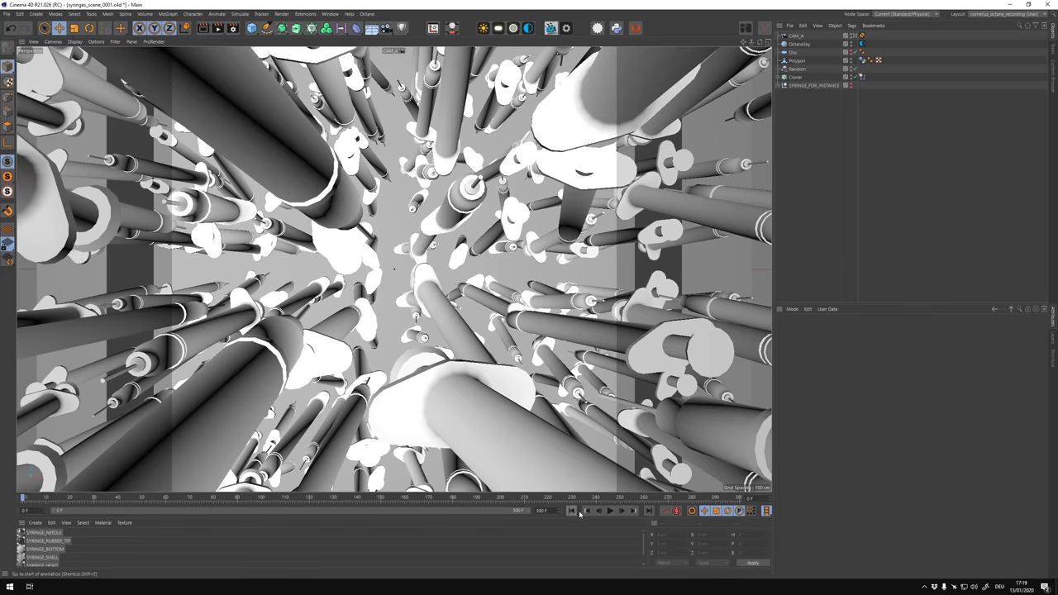
{"action": "left_click", "coordinate": [610, 510]}
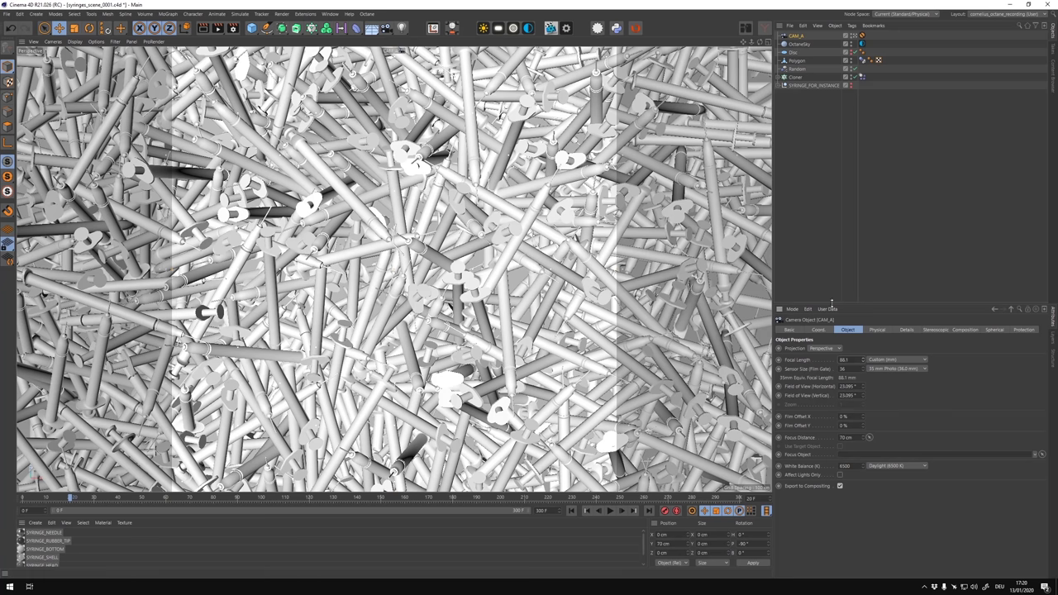
{"action": "left_click", "coordinate": [572, 512]}
{"action": "left_click", "coordinate": [817, 348]}
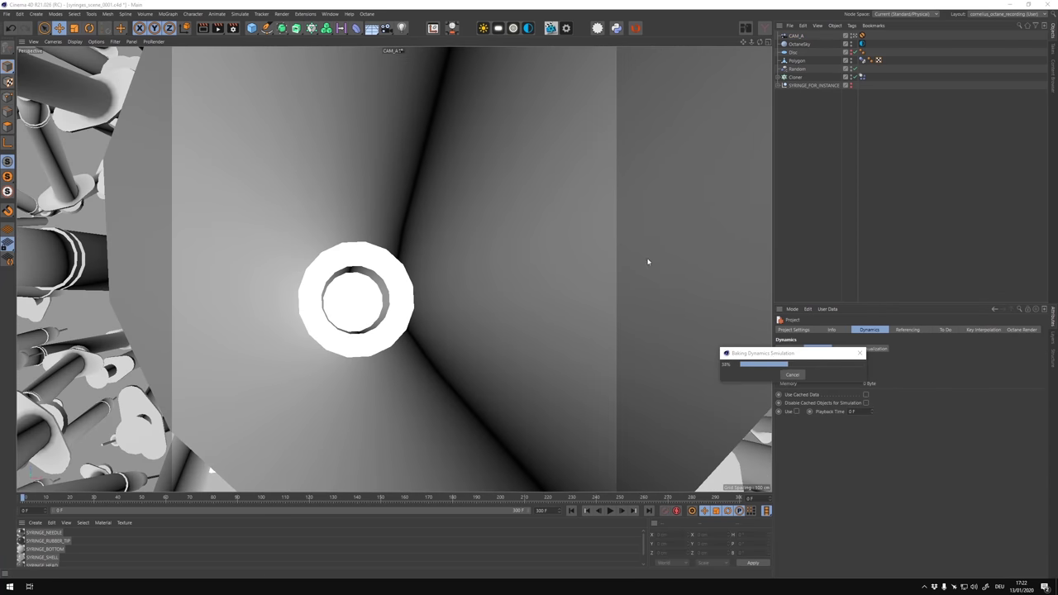
Restore the SIM group's collider and cloner, scrub to the settled pile, and open the Live Viewer.
{"action": "left_click_drag", "start_coordinate": [764, 350], "coordinate": [338, 373]}
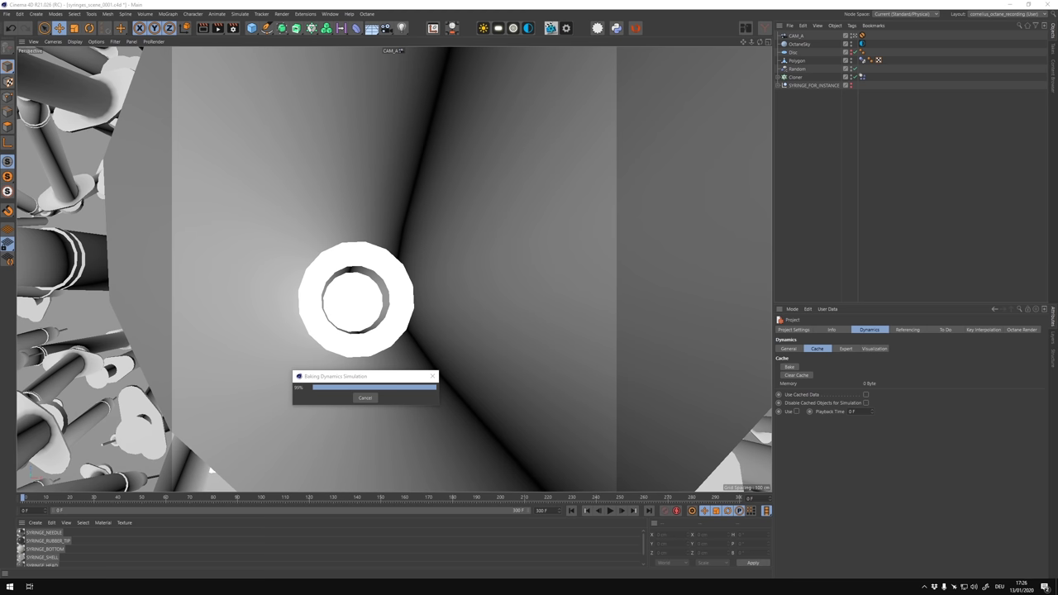
{"action": "left_click", "coordinate": [794, 60]}
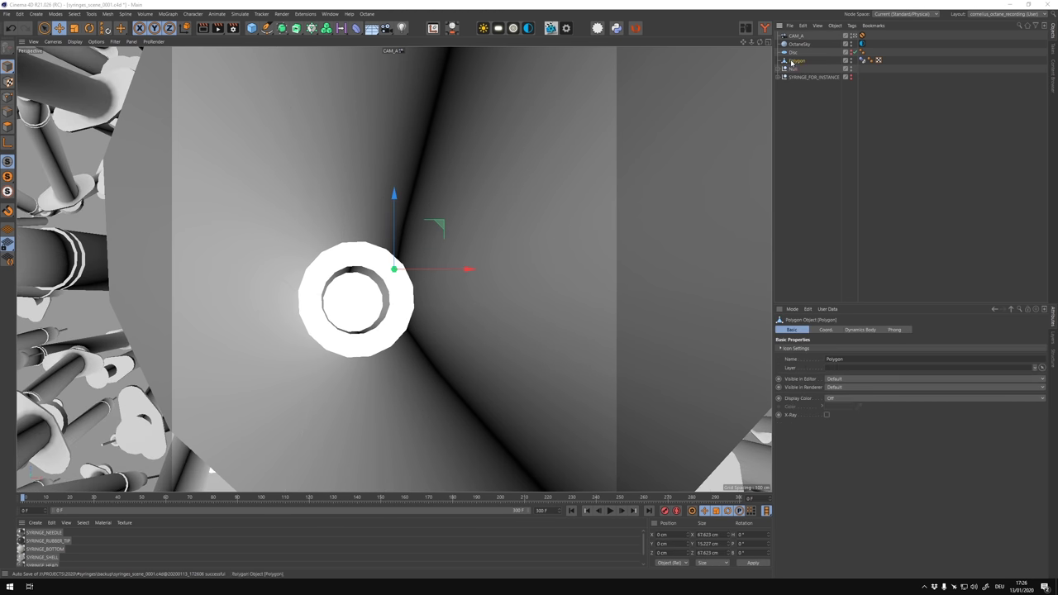
{"action": "key", "text": "ctrl+z"}
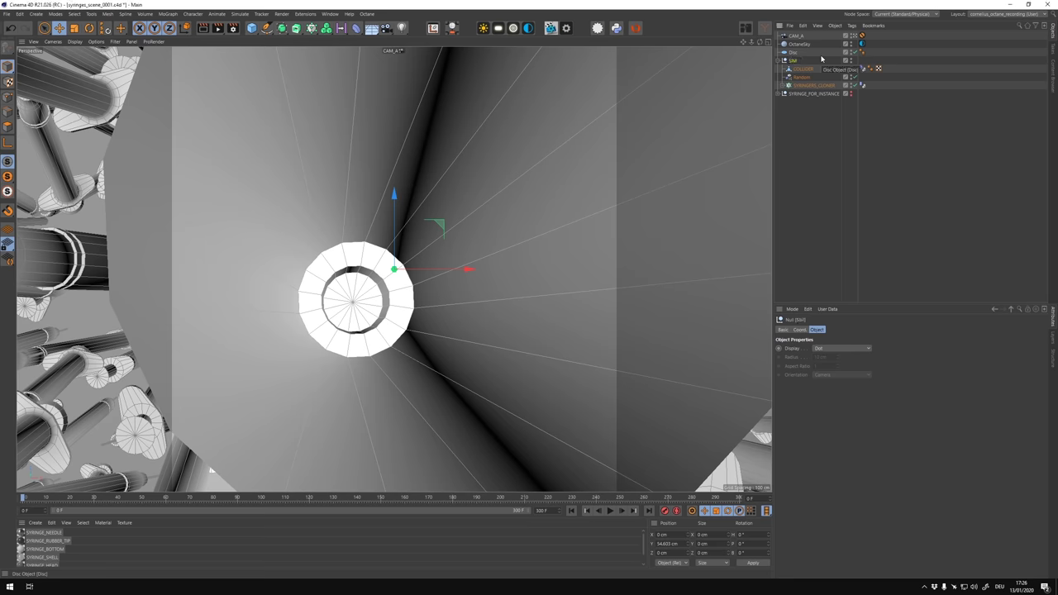
{"action": "key", "text": "ctrl+shift+a"}
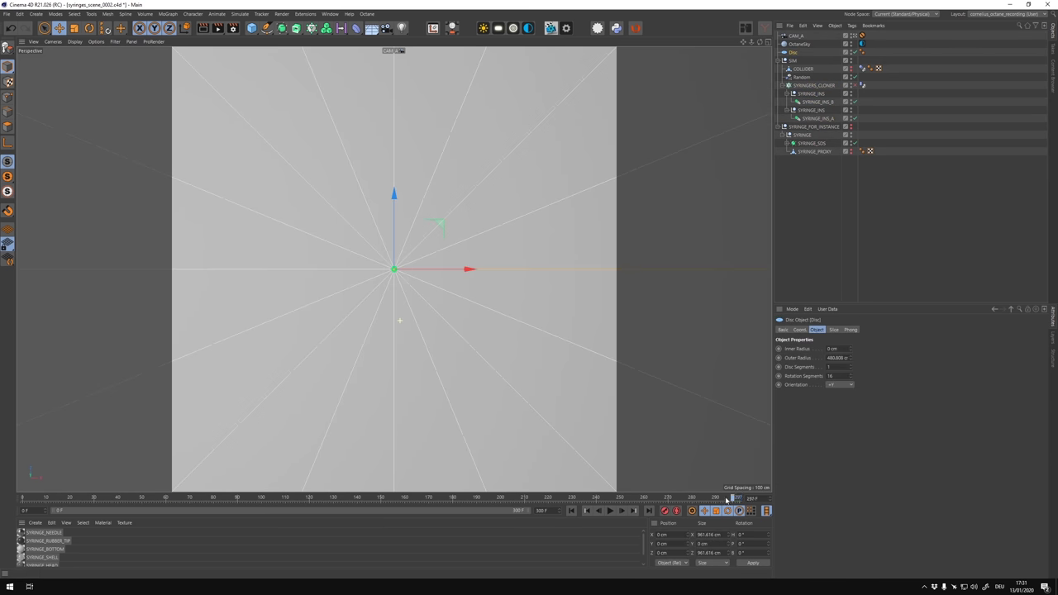
{"action": "left_click_drag", "start_coordinate": [726, 499], "coordinate": [569, 499]}
{"action": "left_click", "coordinate": [550, 28]}
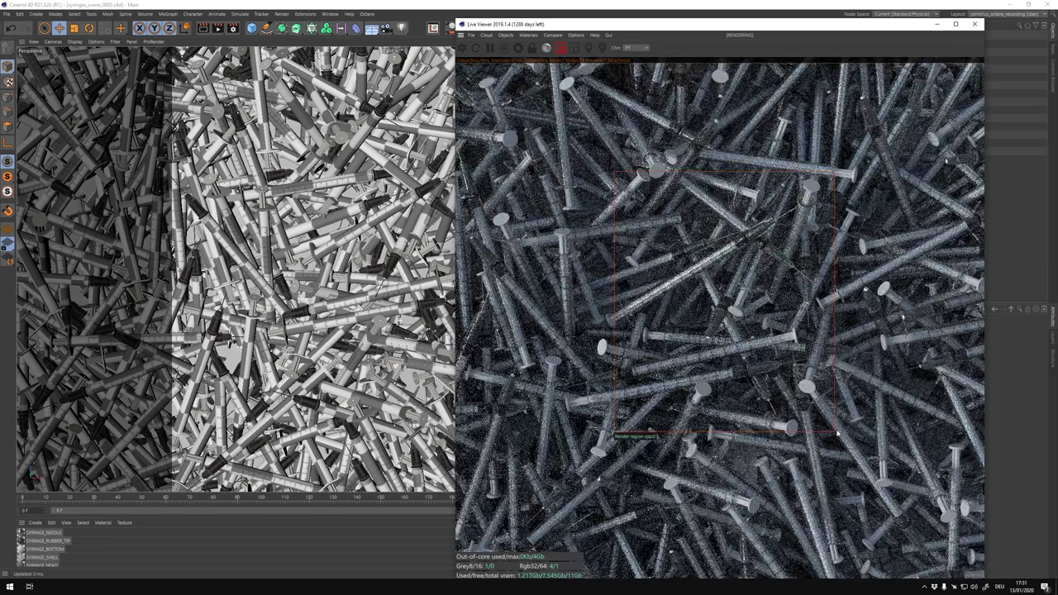
Lock the render resolution and render a central region of the syringe pile.
{"action": "left_click_drag", "start_coordinate": [614, 172], "coordinate": [837, 430]}
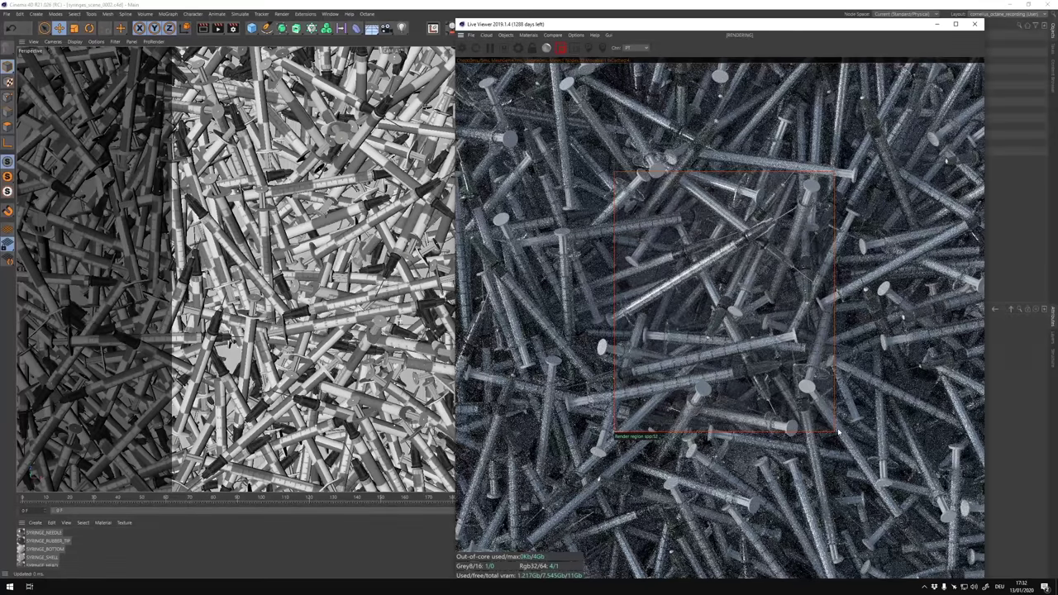
{"action": "left_click", "coordinate": [532, 48]}
{"action": "left_click_drag", "start_coordinate": [684, 297], "coordinate": [794, 408]}
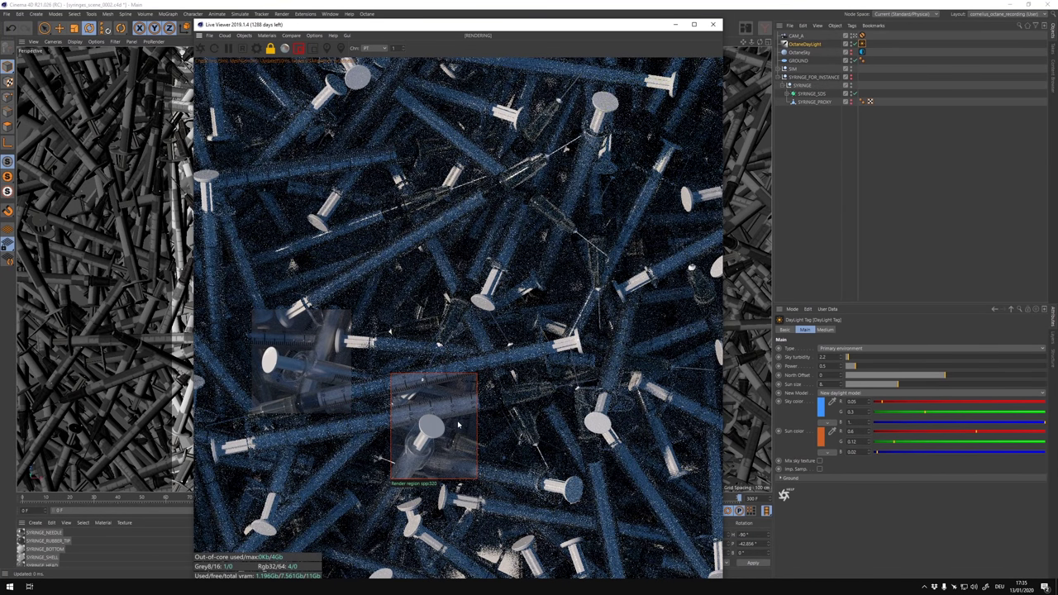
{"action": "left_click_drag", "start_coordinate": [620, 222], "coordinate": [591, 223]}
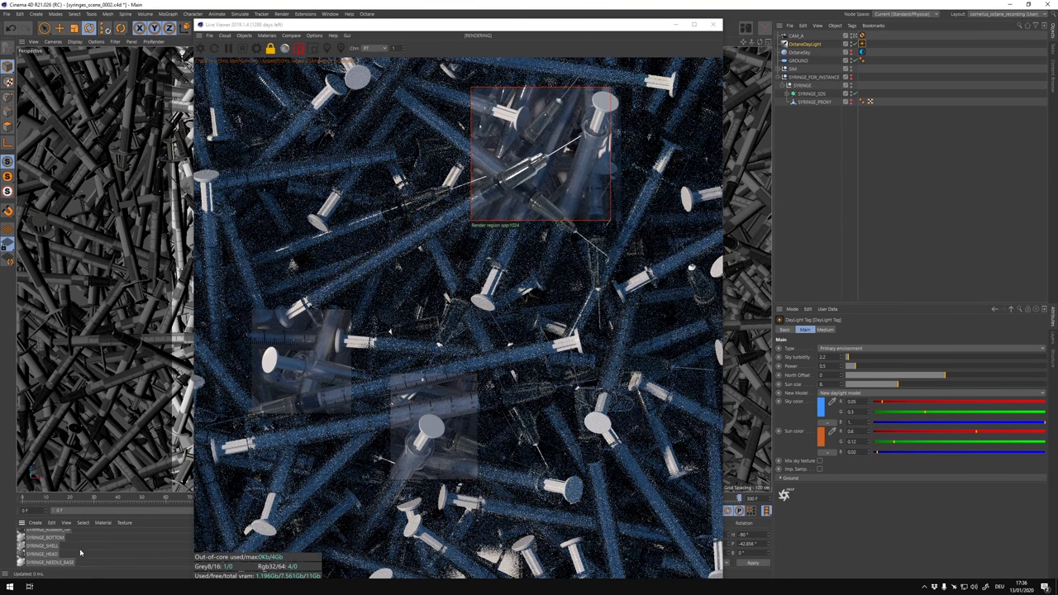
Create a composite Octane material for the ground and set its colour node dark.
{"action": "left_click", "coordinate": [171, 449]}
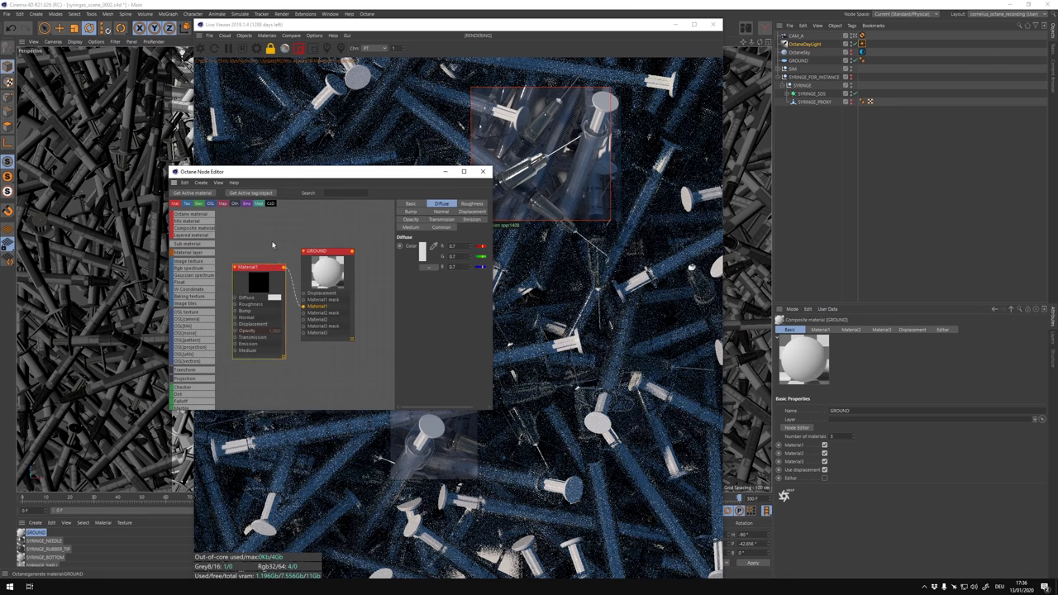
{"action": "left_click", "coordinate": [312, 273]}
{"action": "left_click", "coordinate": [459, 265]}
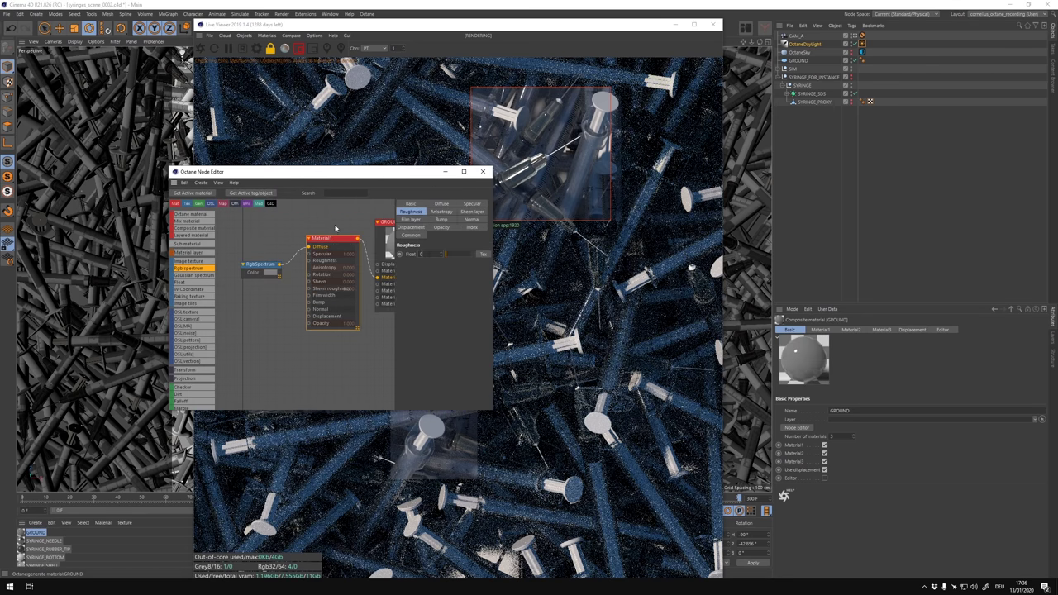
{"action": "left_click", "coordinate": [269, 272]}
{"action": "left_click", "coordinate": [870, 60]}
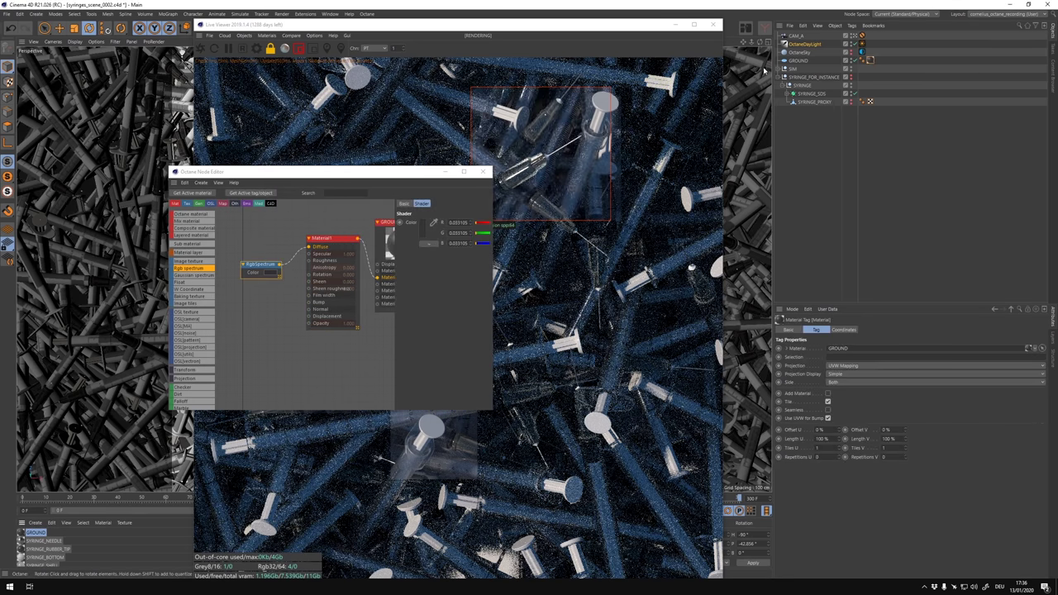
Redraw the Live Viewer render region for a closer view over the syringes.
{"action": "left_click_drag", "start_coordinate": [331, 172], "coordinate": [574, 414]}
{"action": "left_click", "coordinate": [335, 315]}
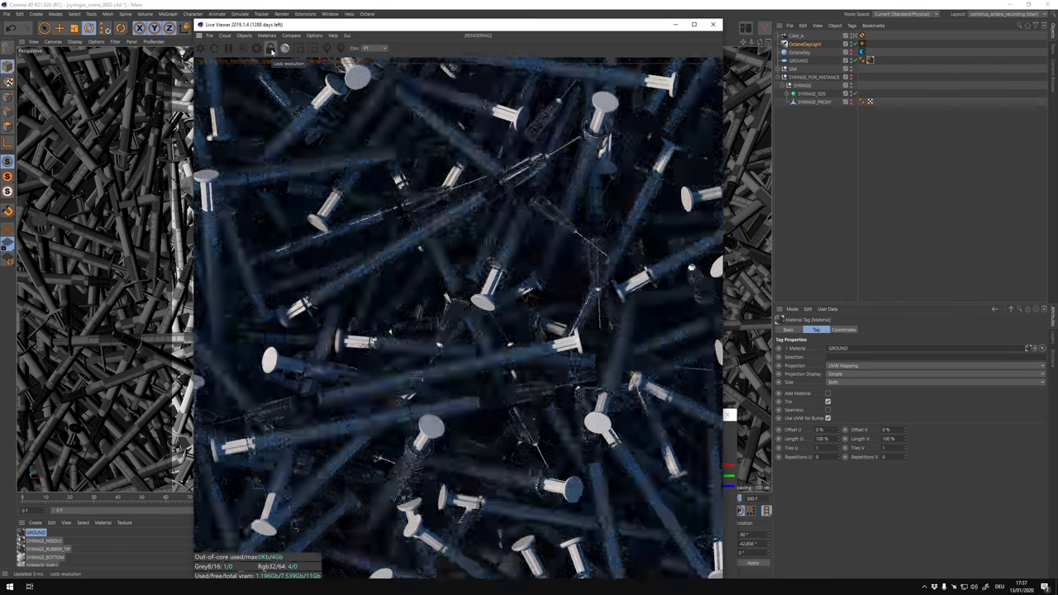
{"action": "left_click_drag", "start_coordinate": [402, 209], "coordinate": [540, 363]}
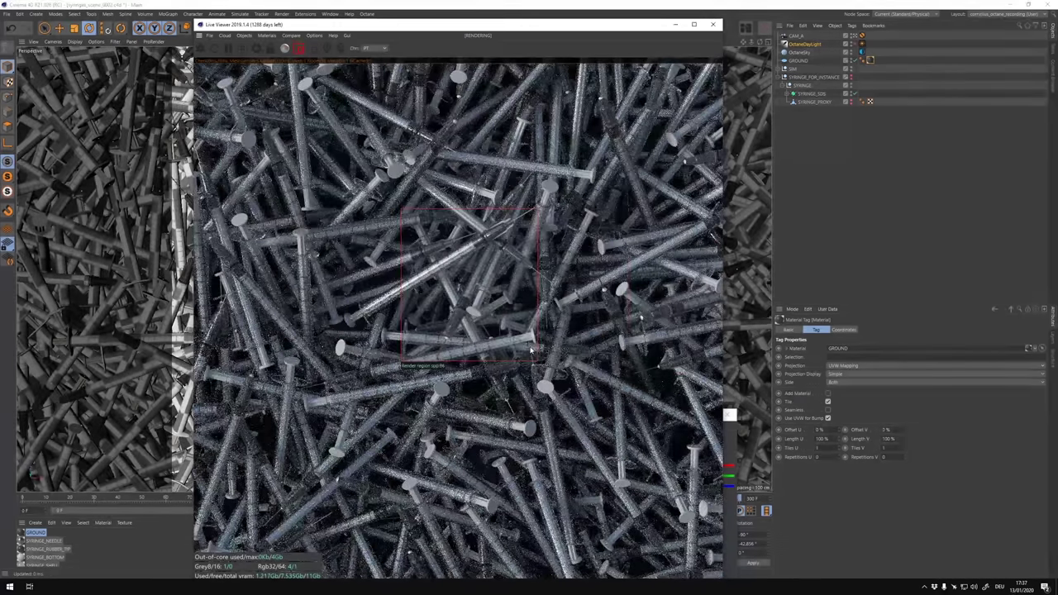
{"action": "scroll", "coordinate": [497, 330], "scroll_direction": "up", "scroll_amount": 3}
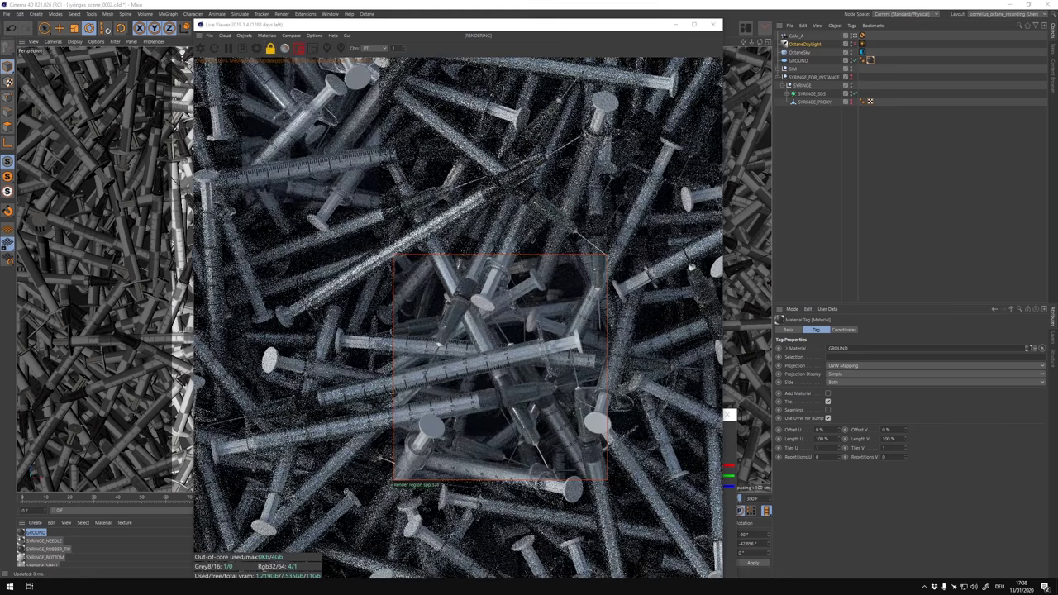
{"action": "double_click", "coordinate": [37, 565]}
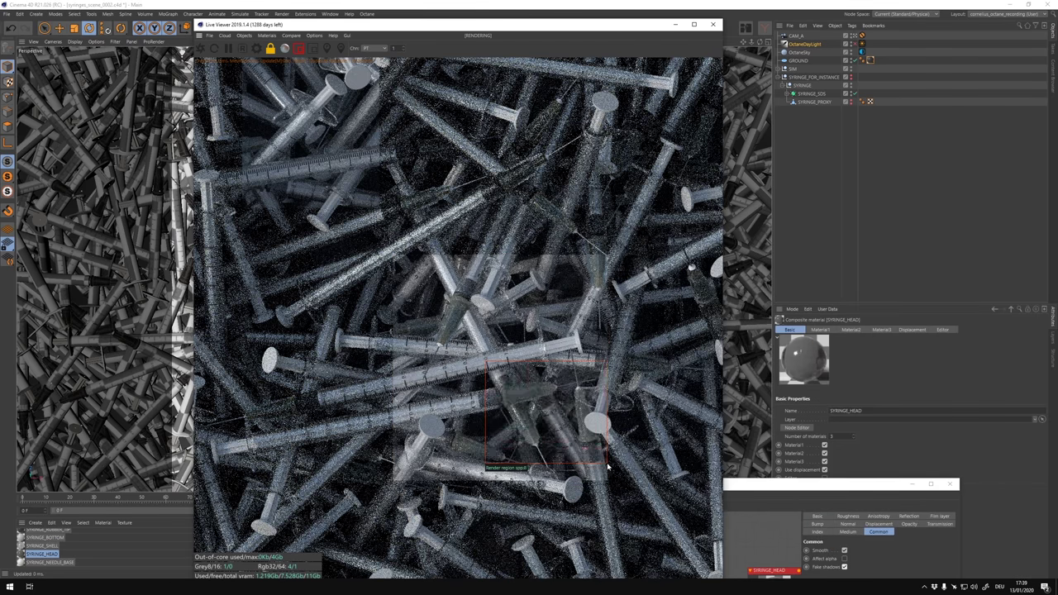
{"action": "left_click", "coordinate": [862, 35]}
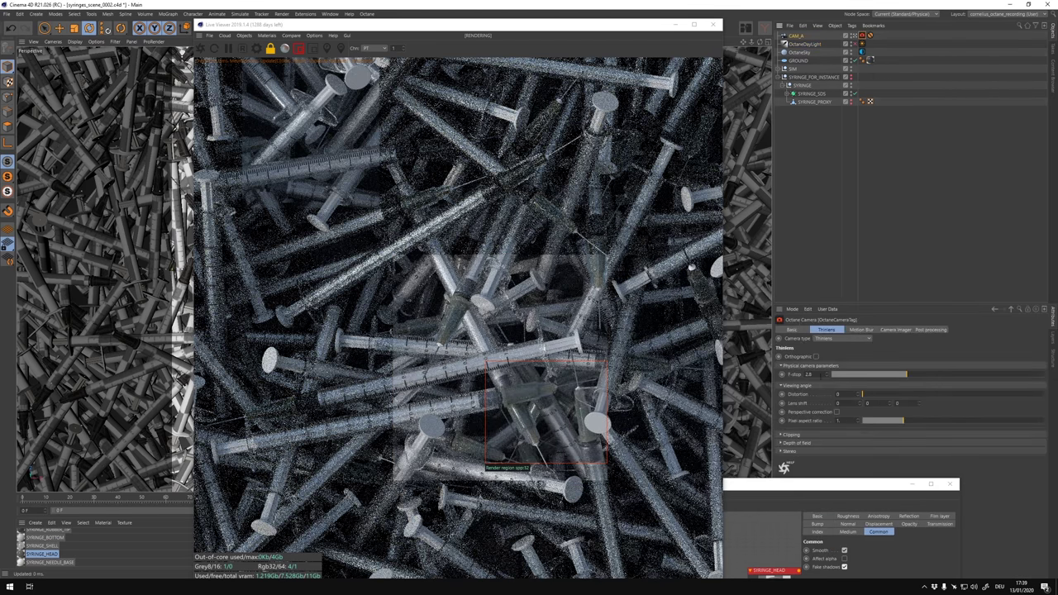
Enable camera depth of field (focal depth 63.309) and refocus the render region on the syringe head.
{"action": "left_click_drag", "start_coordinate": [413, 25], "coordinate": [414, 62]}
{"action": "left_click", "coordinate": [785, 443]}
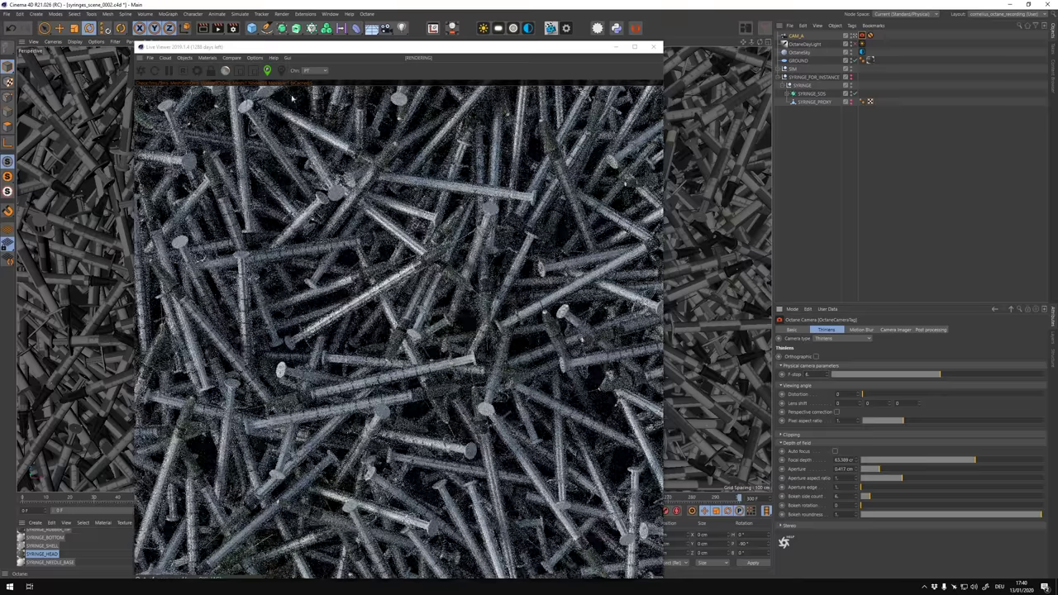
{"action": "left_click_drag", "start_coordinate": [381, 308], "coordinate": [467, 441]}
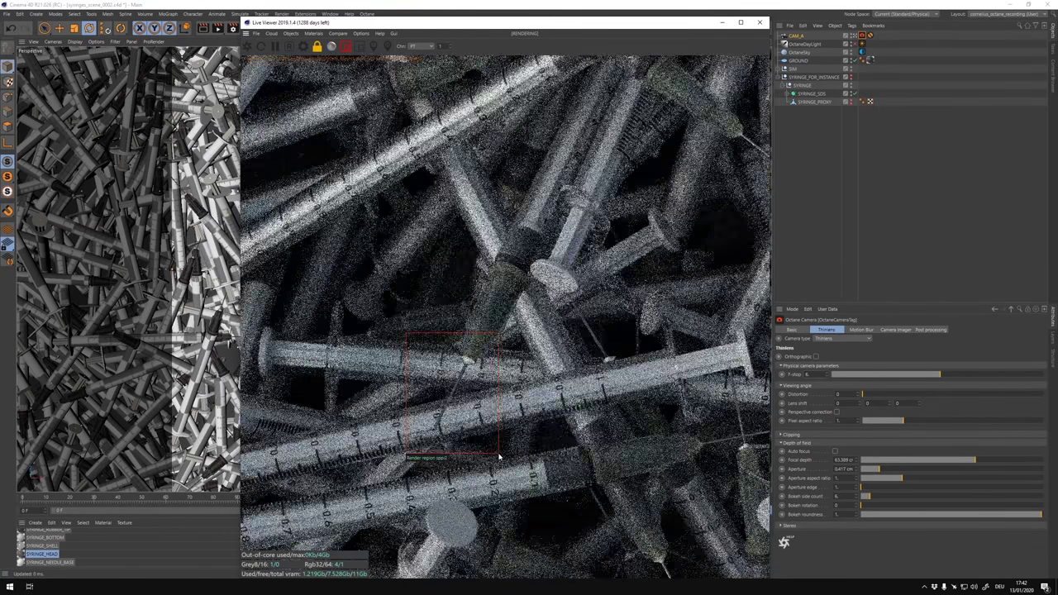
{"action": "left_click_drag", "start_coordinate": [405, 334], "coordinate": [496, 452]}
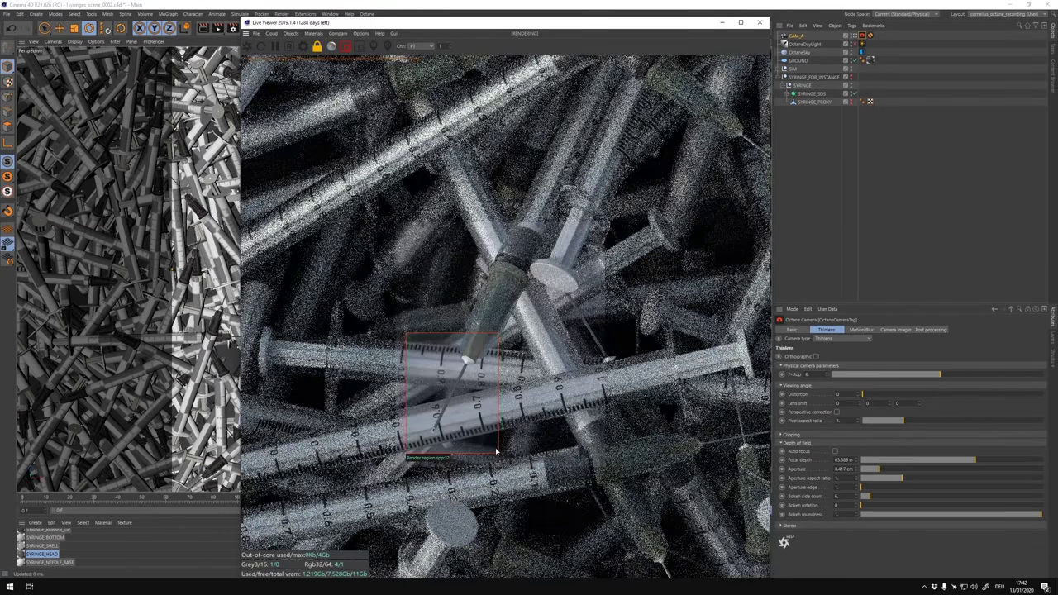
{"action": "left_click_drag", "start_coordinate": [456, 202], "coordinate": [589, 313]}
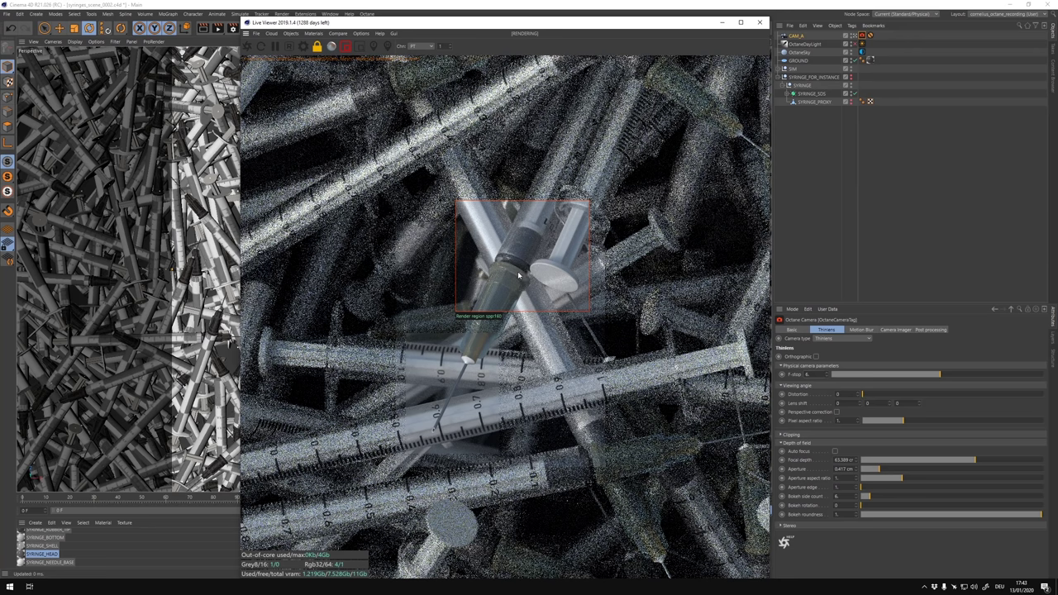
{"action": "double_click", "coordinate": [52, 552]}
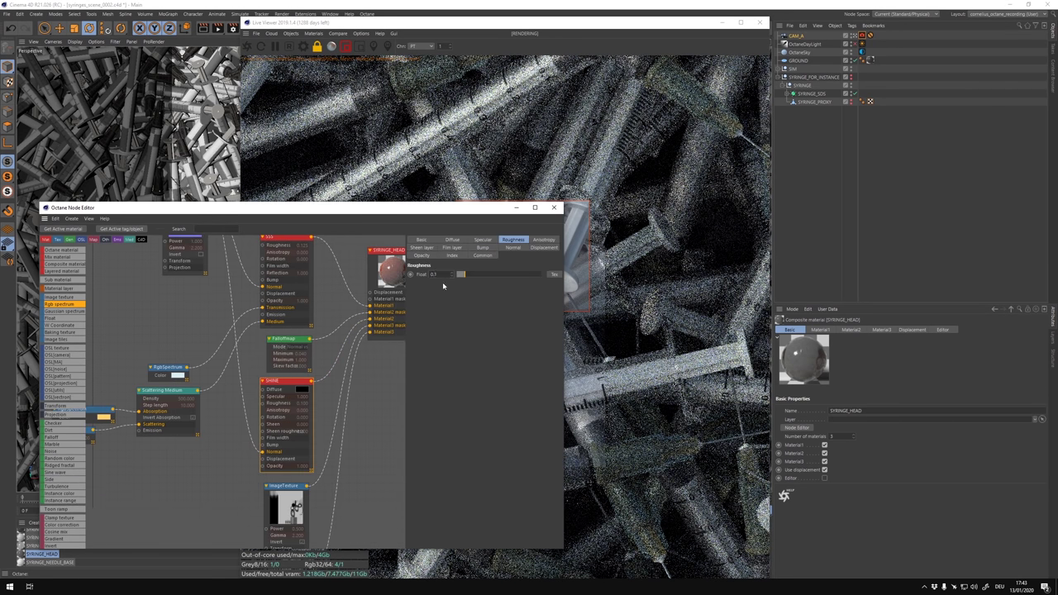
Redraw the render region on the syringes and release the locked render resolution.
{"action": "left_click_drag", "start_coordinate": [413, 208], "coordinate": [336, 379]}
{"action": "left_click_drag", "start_coordinate": [445, 240], "coordinate": [543, 372]}
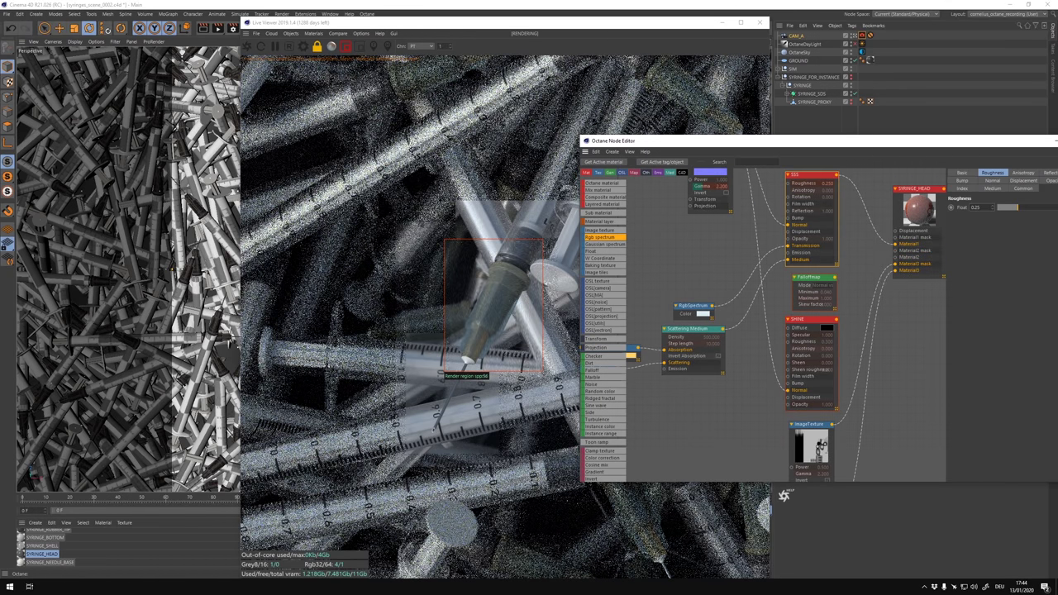
{"action": "left_click", "coordinate": [364, 47]}
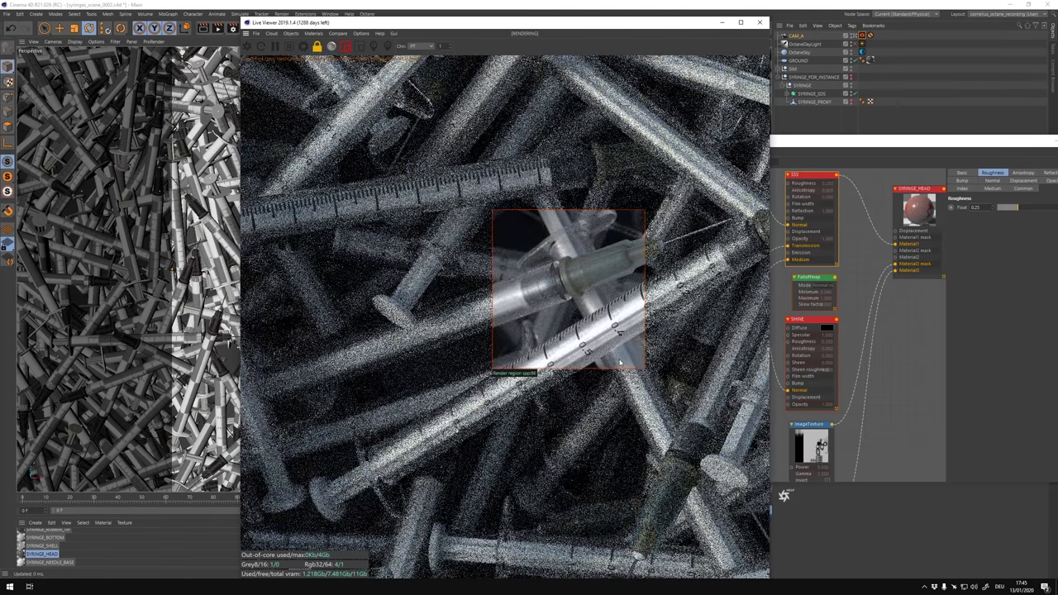
{"action": "left_click", "coordinate": [316, 47]}
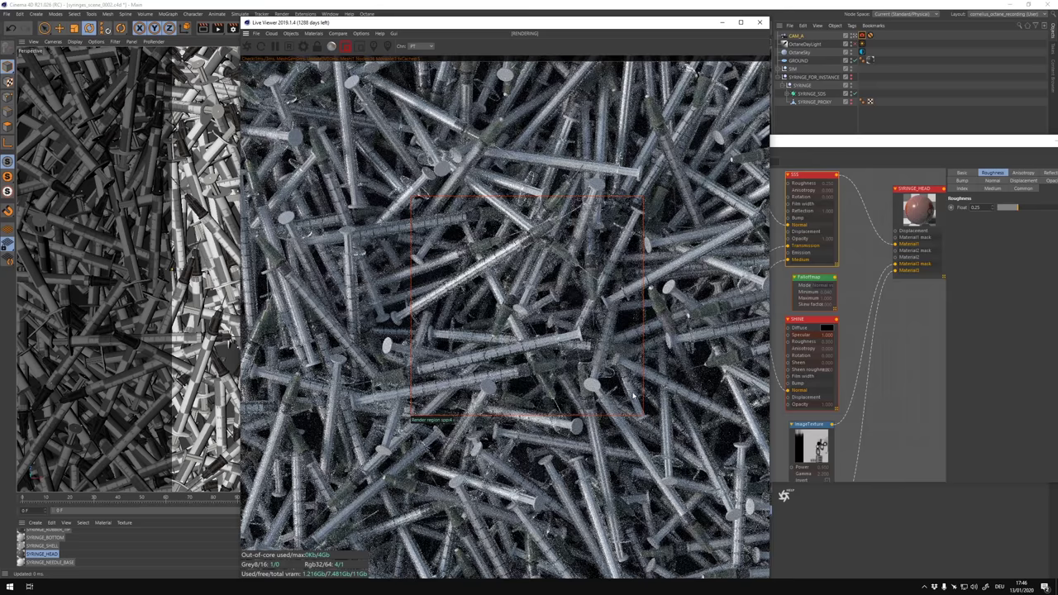
{"action": "left_click", "coordinate": [884, 436]}
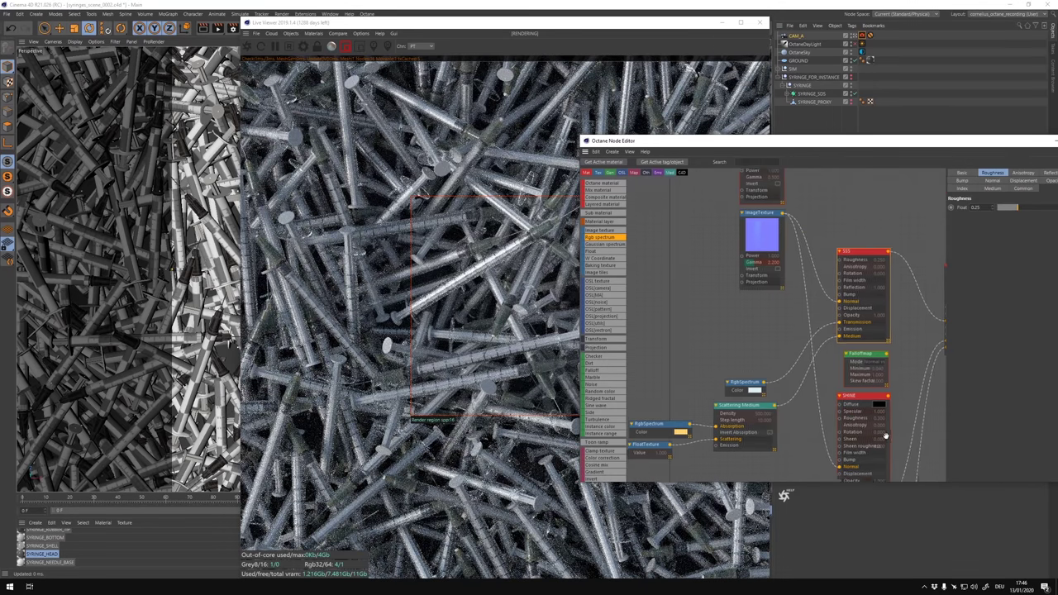
{"action": "middle_click_drag", "start_coordinate": [884, 436], "coordinate": [883, 433]}
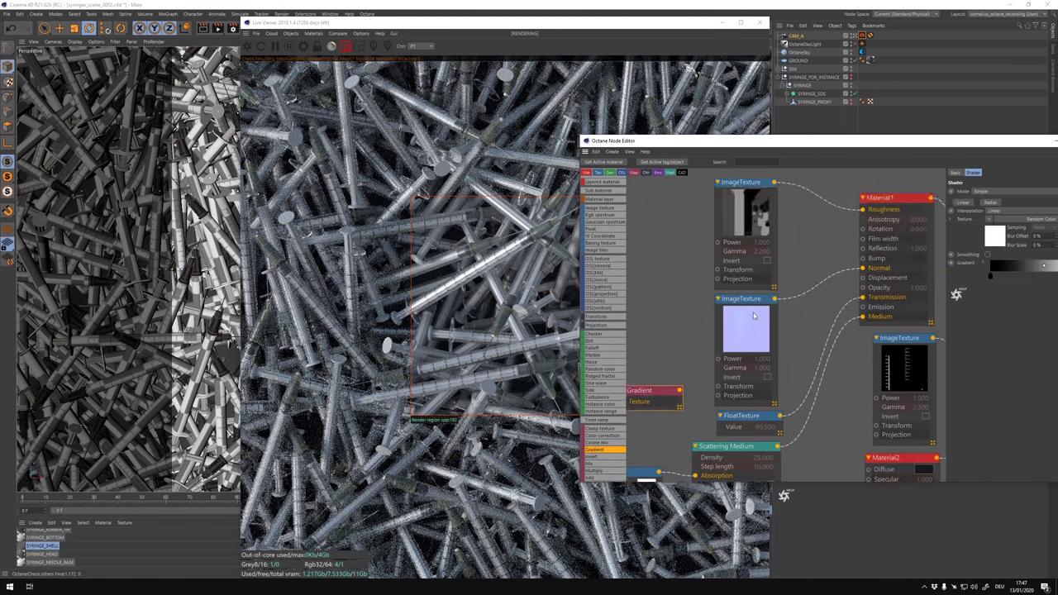
Fill the gradient with Scheme 7 colours in Simple mode and tweak its knot colours.
{"action": "left_click", "coordinate": [882, 318]}
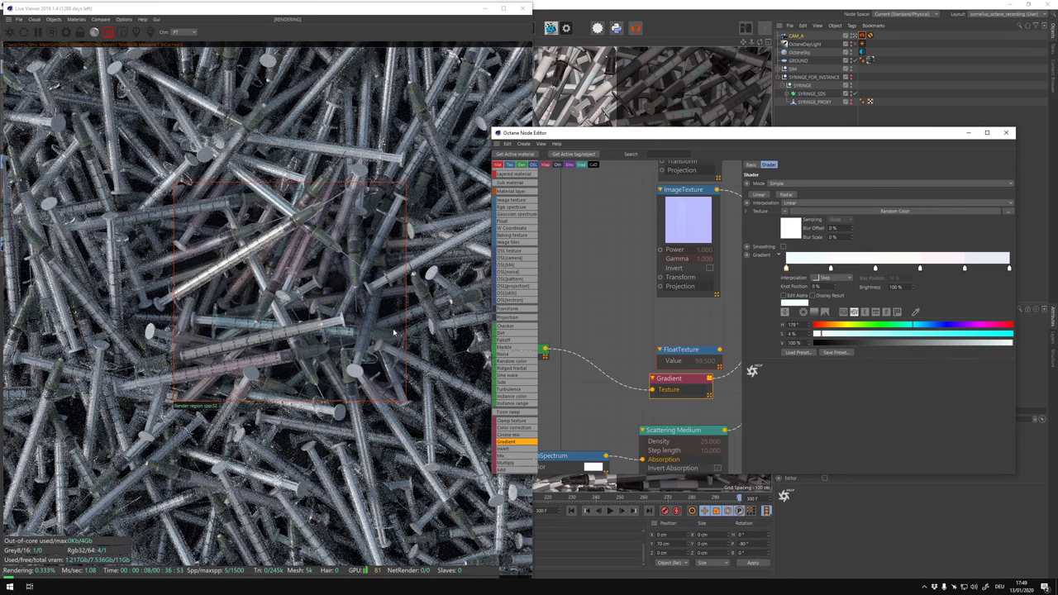
{"action": "double_click", "coordinate": [786, 269]}
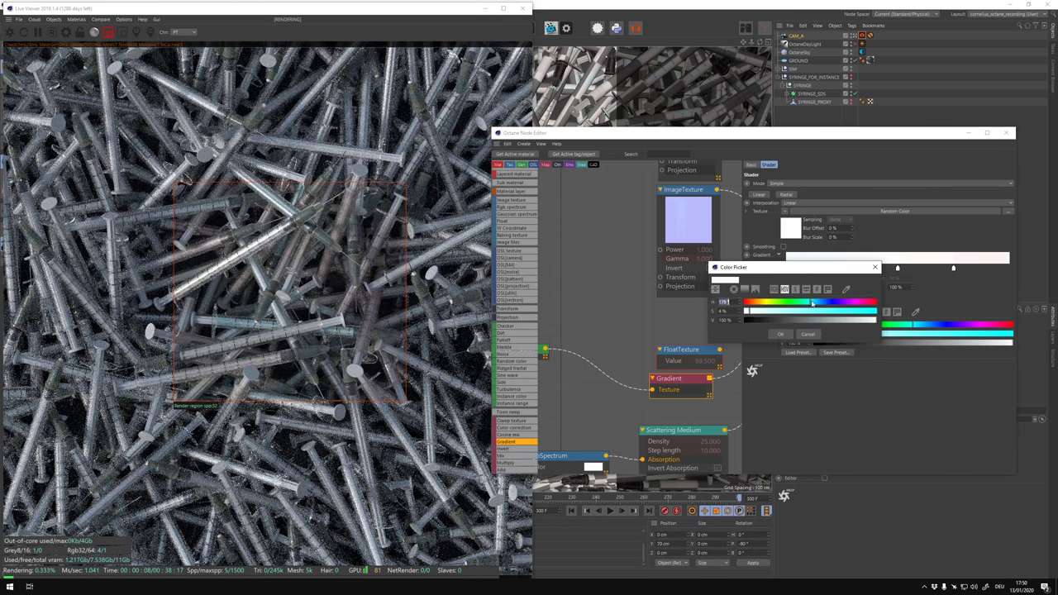
{"action": "double_click", "coordinate": [897, 269]}
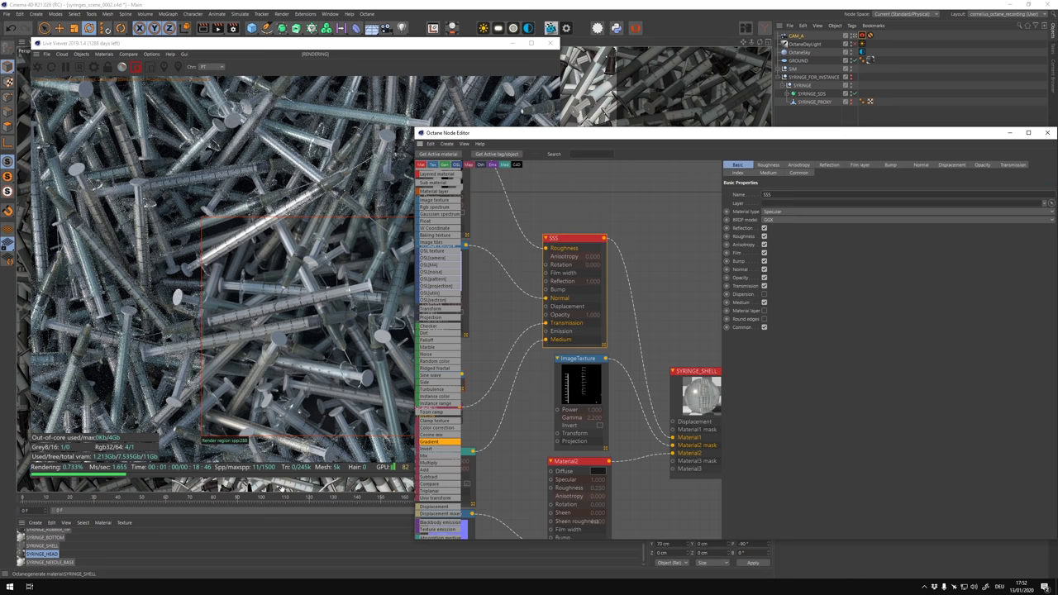
{"action": "left_click", "coordinate": [449, 154]}
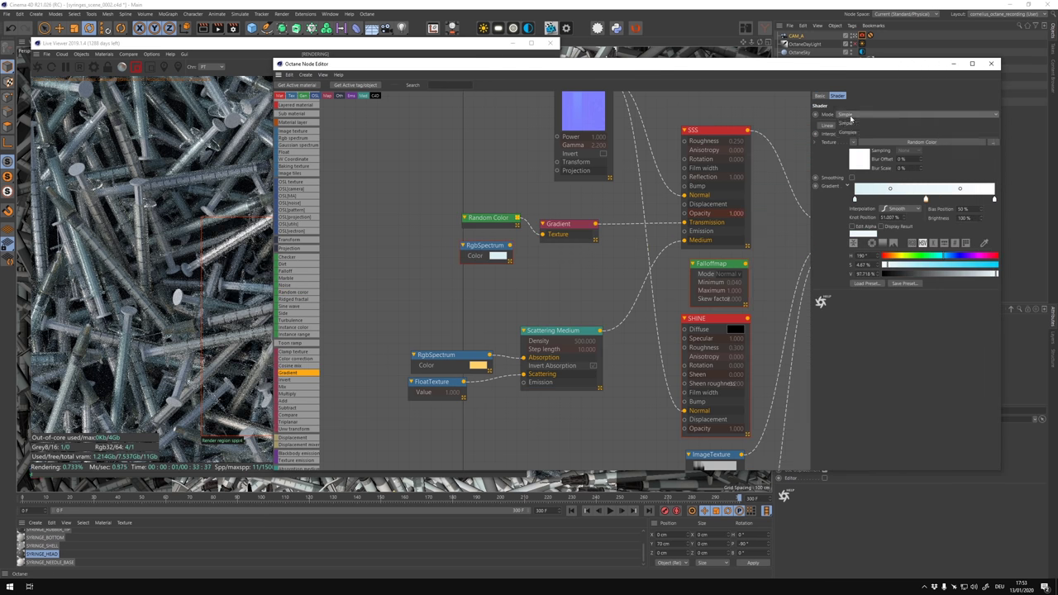
{"action": "left_click", "coordinate": [851, 120]}
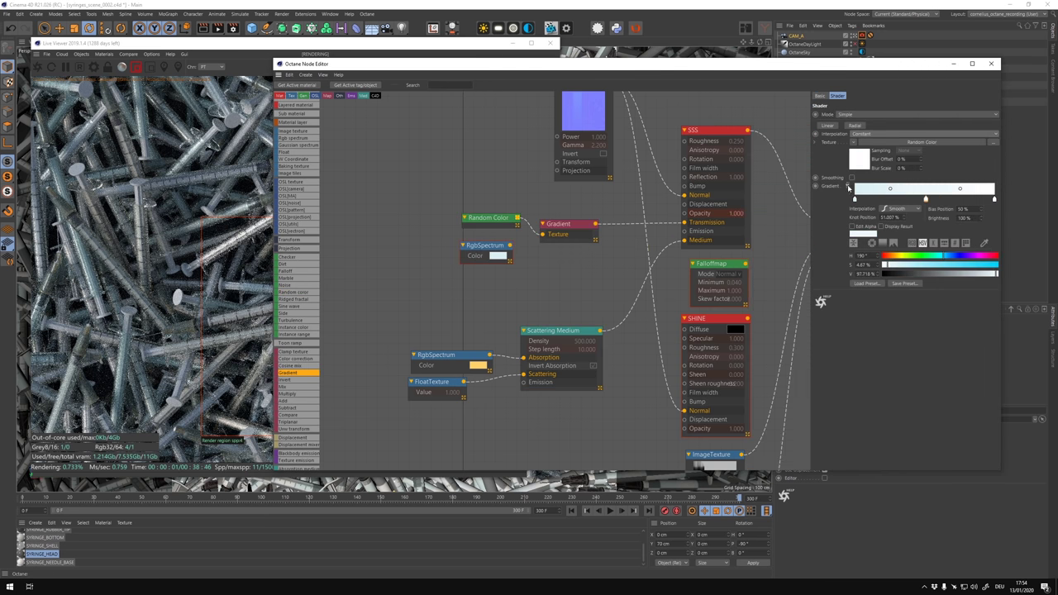
{"action": "left_click", "coordinate": [147, 291]}
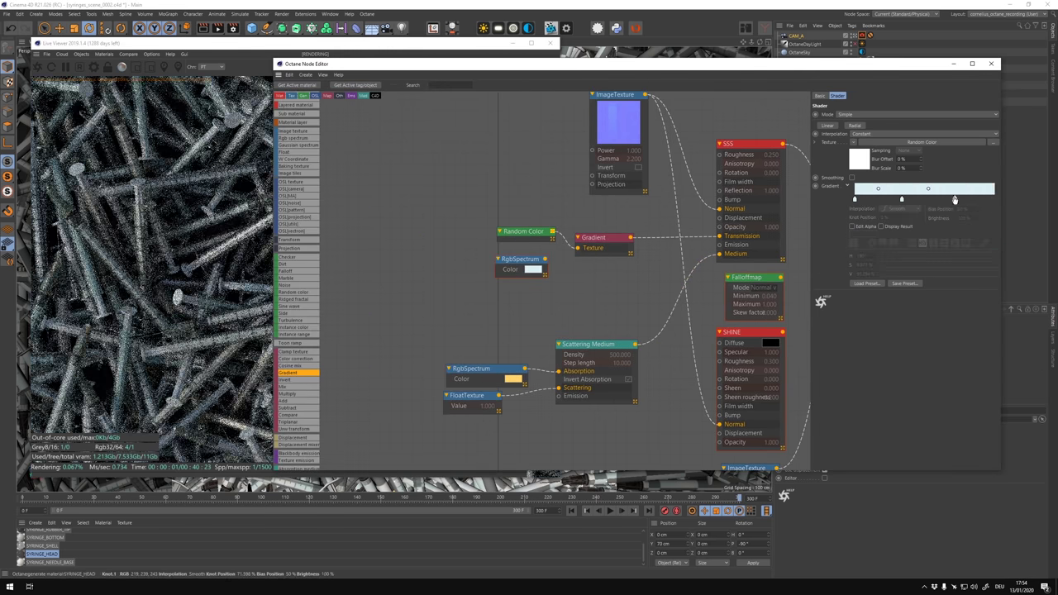
{"action": "left_click_drag", "start_coordinate": [901, 256], "coordinate": [907, 257]}
Wire a second Random Color and Gradient pair into the medium's absorption and adjust its colours.
{"action": "left_click_drag", "start_coordinate": [579, 64], "coordinate": [773, 107]}
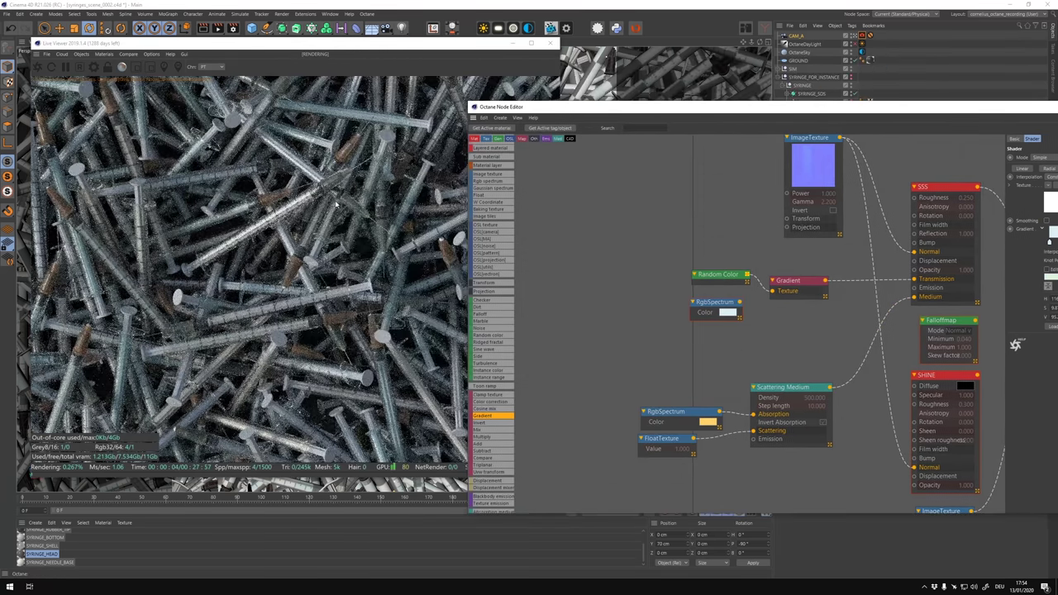
{"action": "left_click_drag", "start_coordinate": [724, 262], "coordinate": [561, 233]}
{"action": "left_click_drag", "start_coordinate": [823, 286], "coordinate": [693, 344]}
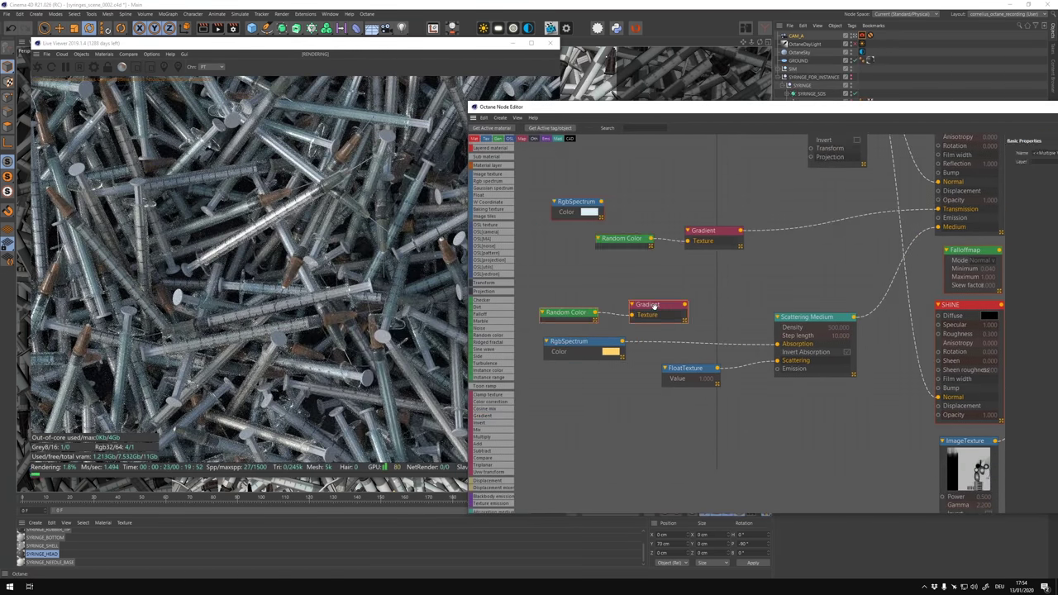
{"action": "left_click_drag", "start_coordinate": [792, 123], "coordinate": [601, 116]}
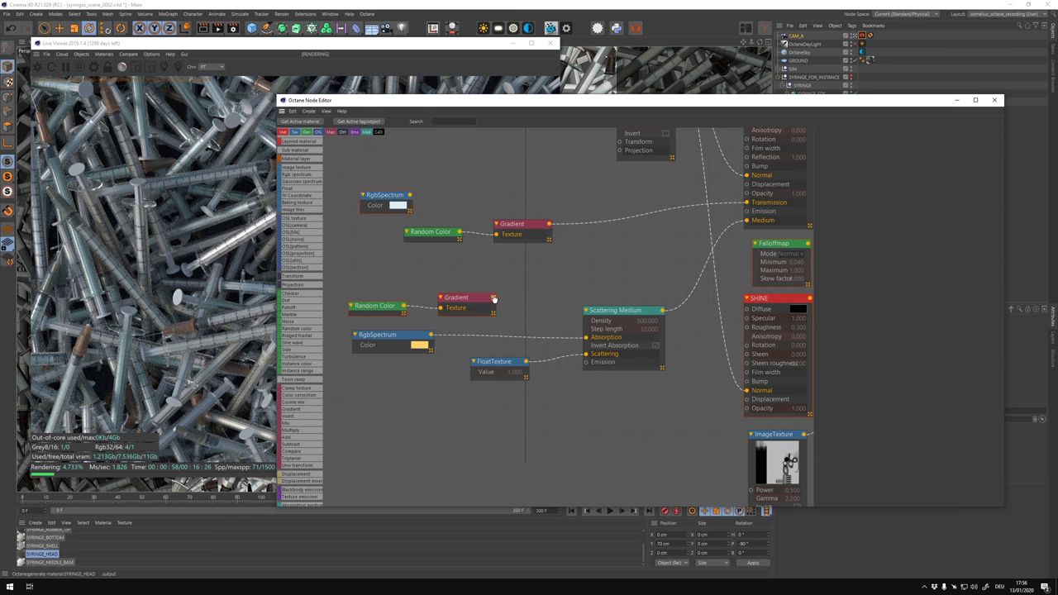
{"action": "left_click_drag", "start_coordinate": [529, 100], "coordinate": [594, 123]}
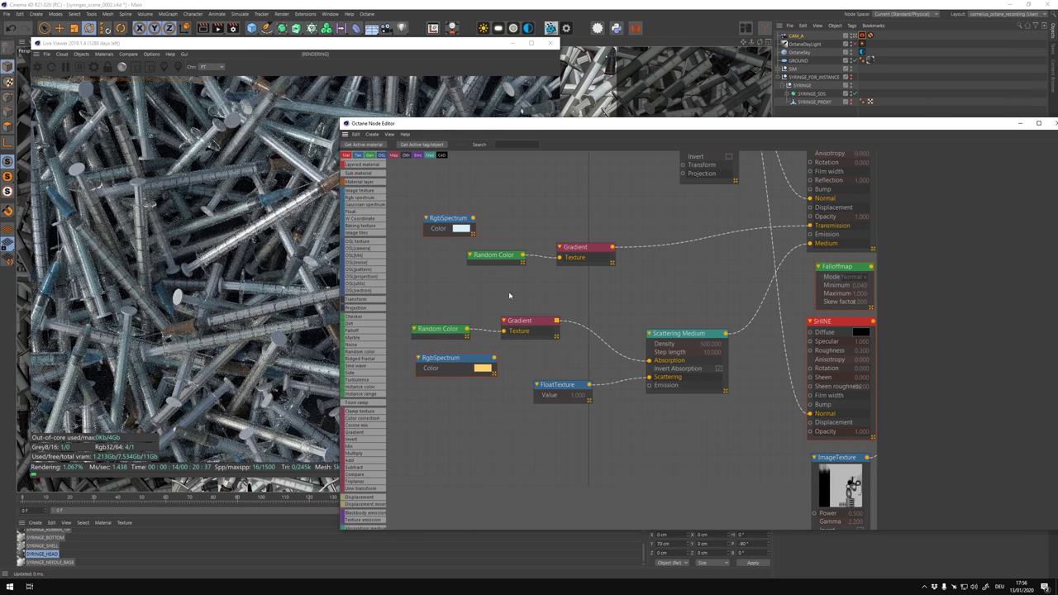
{"action": "left_click", "coordinate": [519, 320]}
{"action": "left_click_drag", "start_coordinate": [496, 123], "coordinate": [382, 116]}
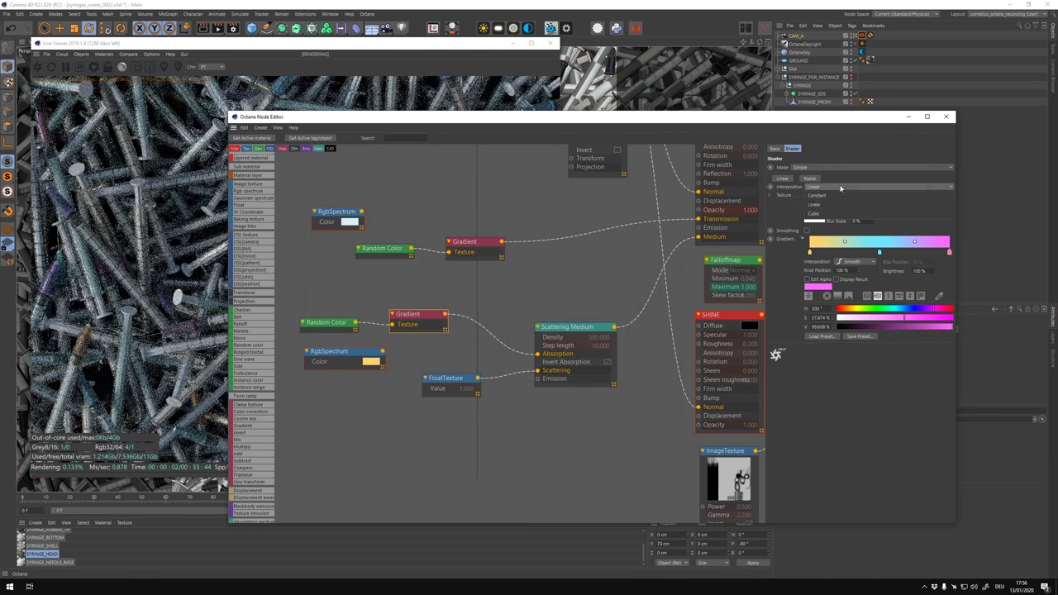
{"action": "left_click_drag", "start_coordinate": [662, 117], "coordinate": [666, 478]}
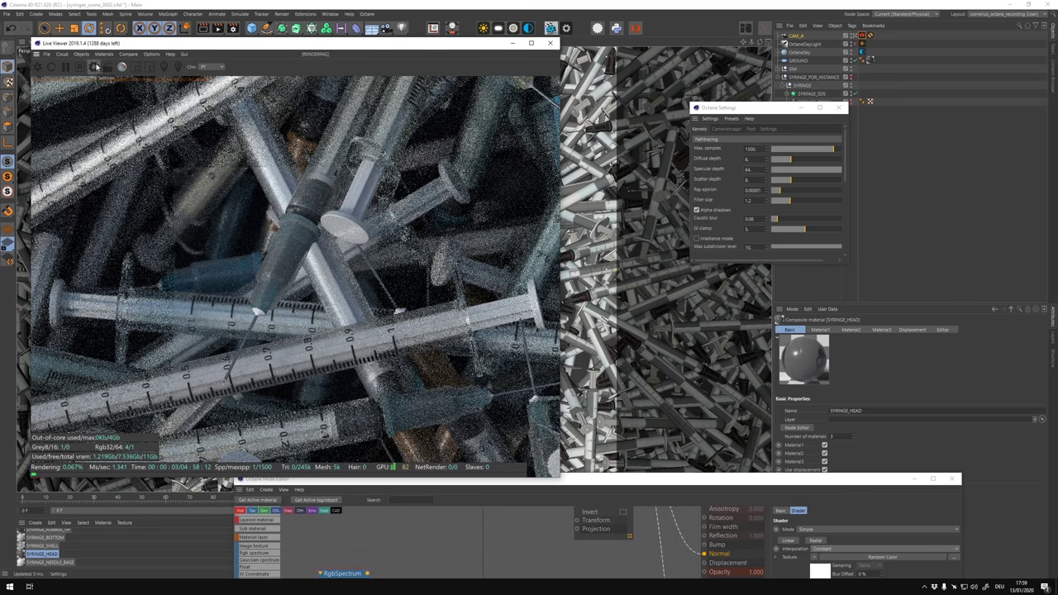
Turn on a render region in the Octane Live Viewer and enable network rendering in Network preferences.
{"action": "left_click_drag", "start_coordinate": [95, 43], "coordinate": [153, 29]}
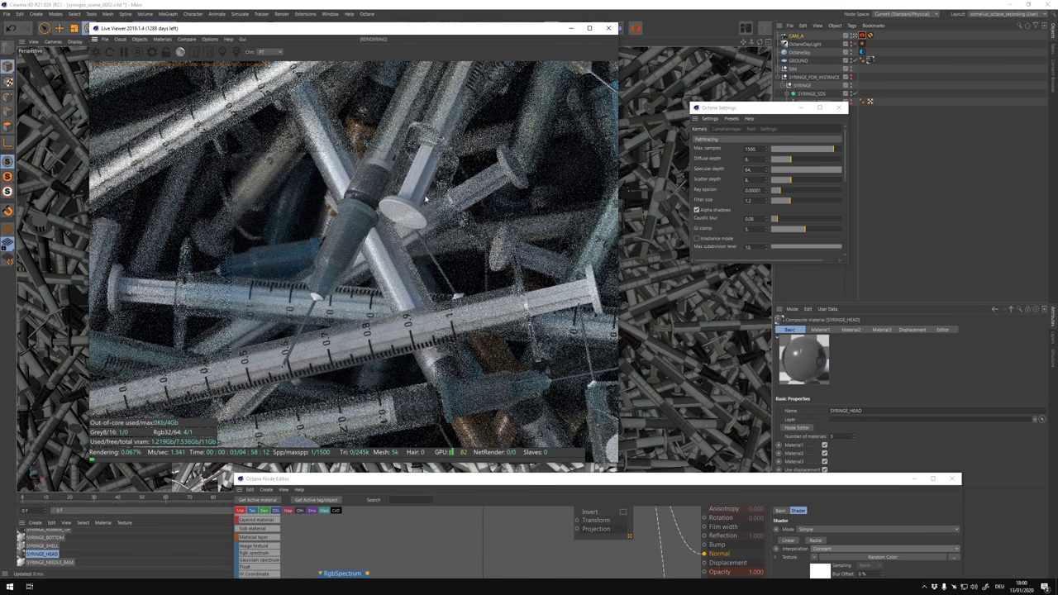
{"action": "left_click", "coordinate": [193, 52]}
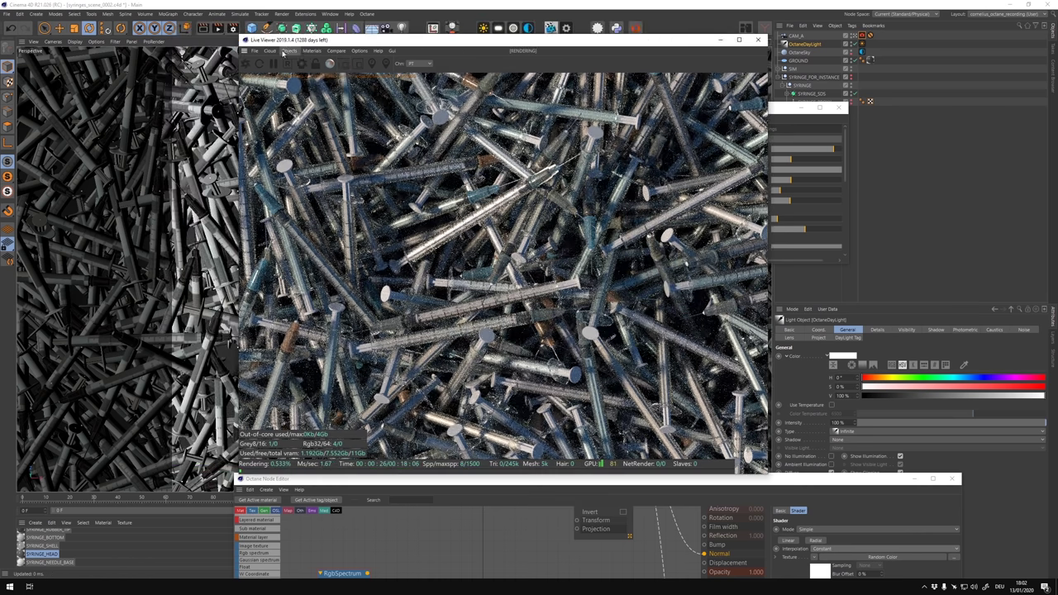
{"action": "left_click", "coordinate": [359, 50]}
{"action": "left_click", "coordinate": [384, 165]}
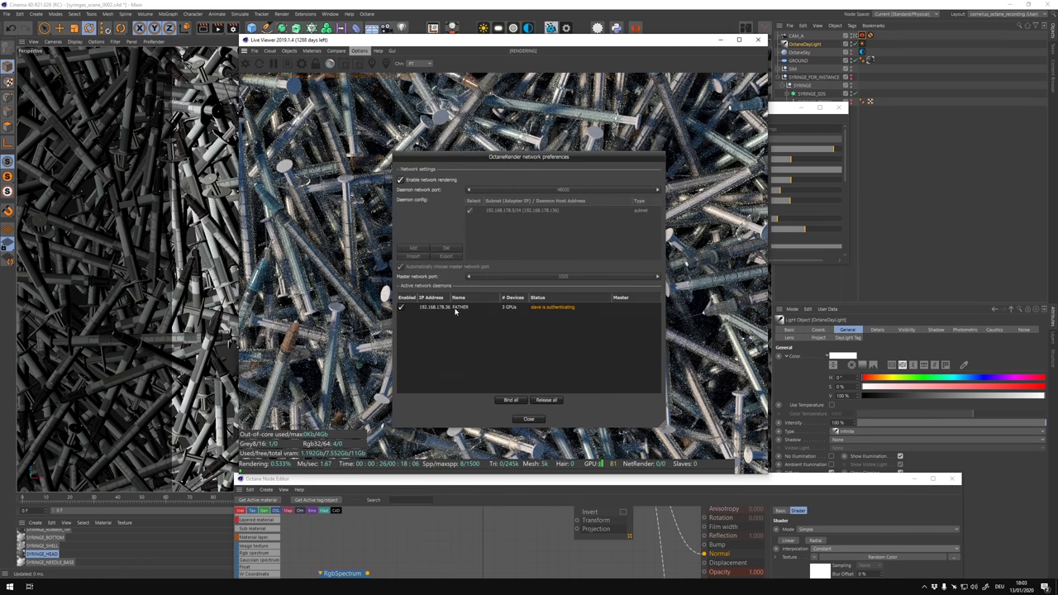
{"action": "left_click", "coordinate": [526, 419]}
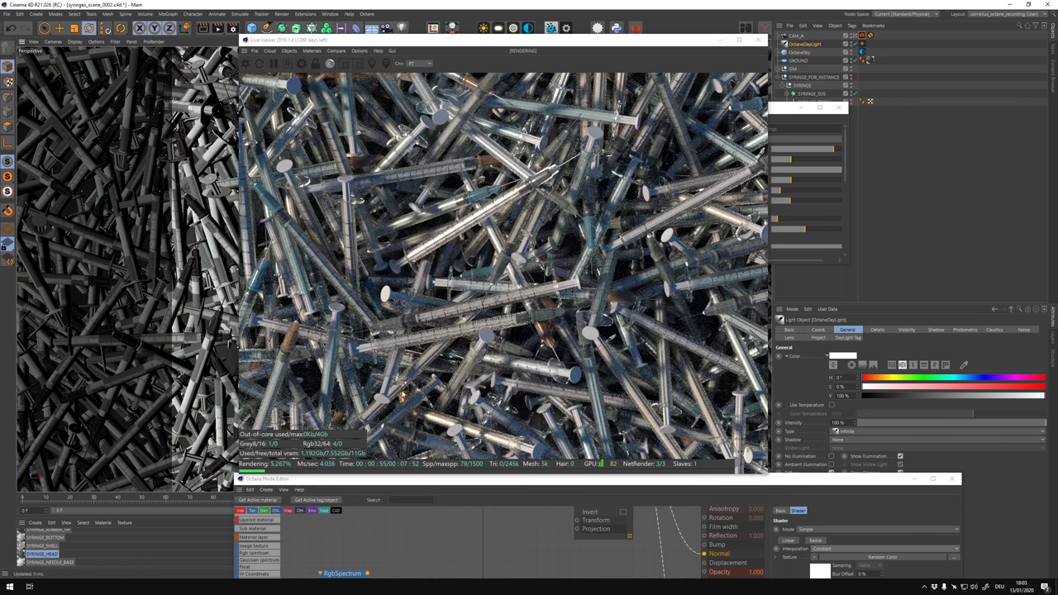
{"action": "scroll", "coordinate": [537, 330], "scroll_direction": "up", "scroll_amount": 5}
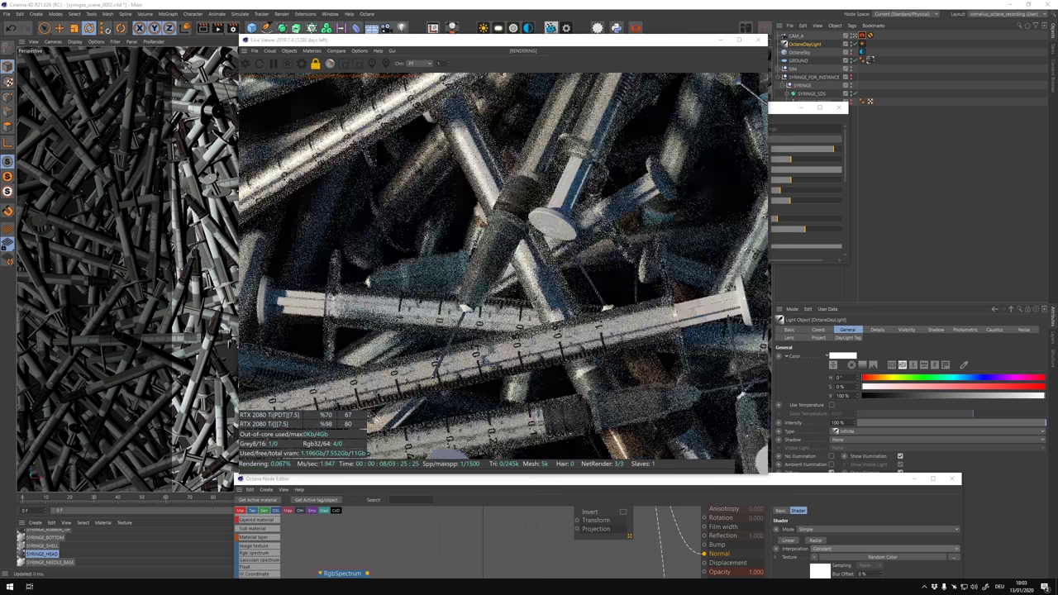
Set the render save path to preview\syringe_preview_0001 with Octane Renderer and render the 4096×4096 image.
{"action": "key", "text": "ctrl+b"}
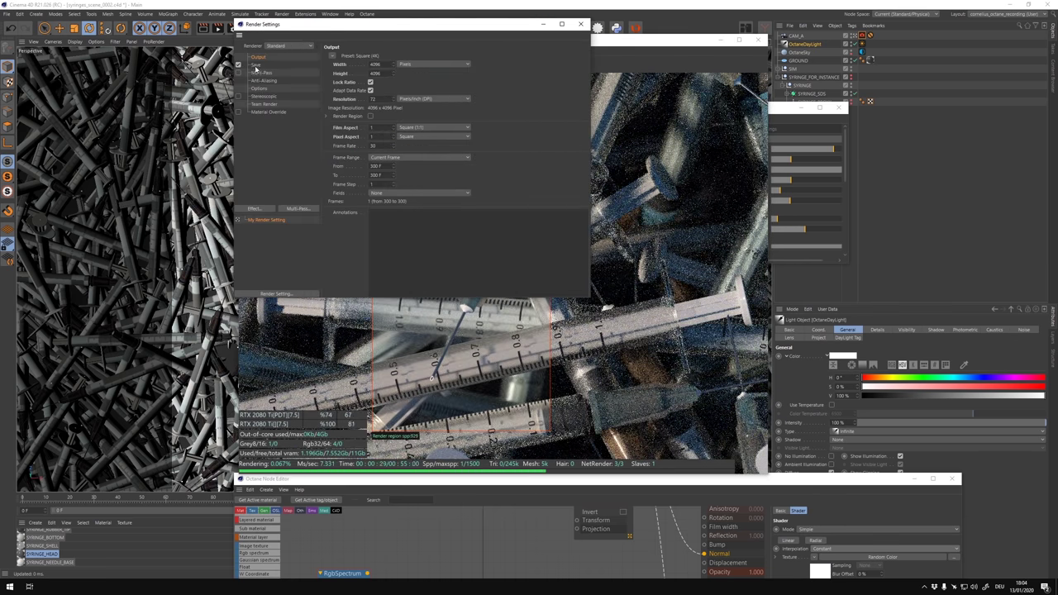
{"action": "left_click", "coordinate": [255, 65]}
{"action": "left_click", "coordinate": [571, 72]}
{"action": "double_click", "coordinate": [355, 129]}
{"action": "key", "text": "Return"}
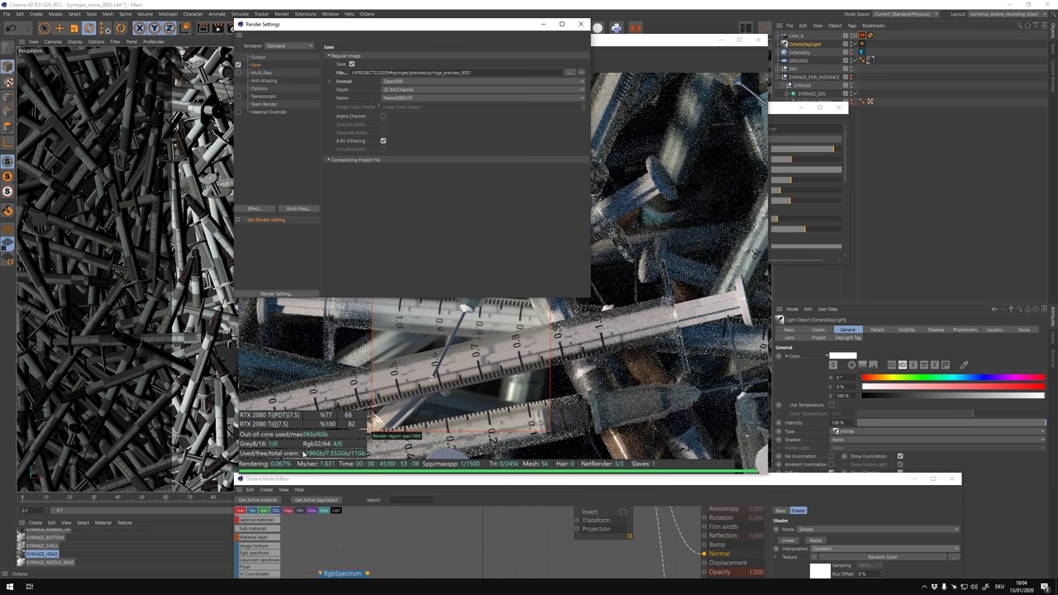
{"action": "left_click", "coordinate": [269, 219]}
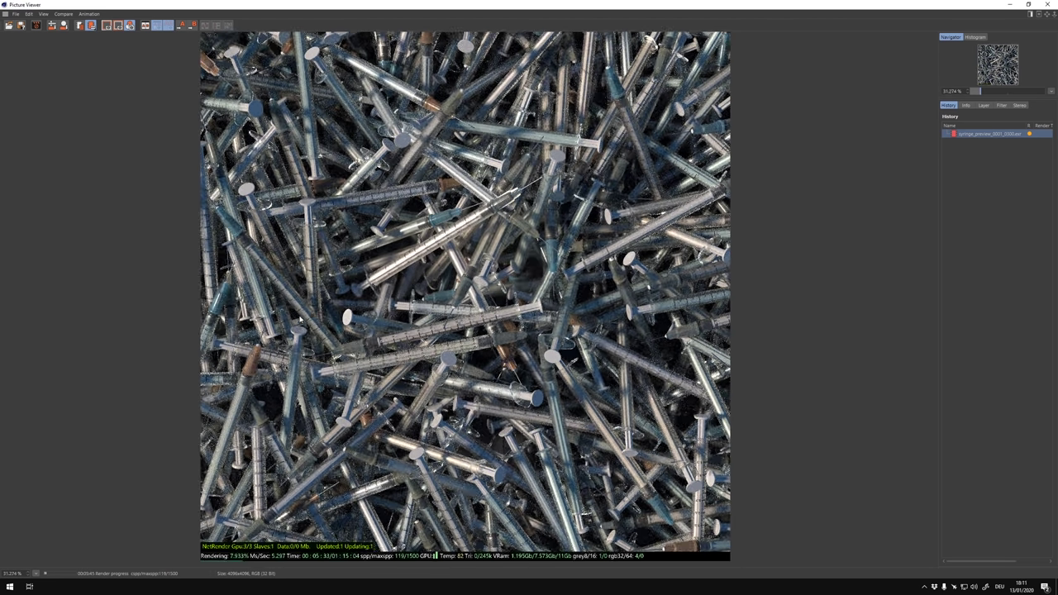
{"action": "scroll", "coordinate": [289, 318], "scroll_direction": "up", "scroll_amount": 2}
{"action": "scroll", "coordinate": [382, 303], "scroll_direction": "up", "scroll_amount": 2}
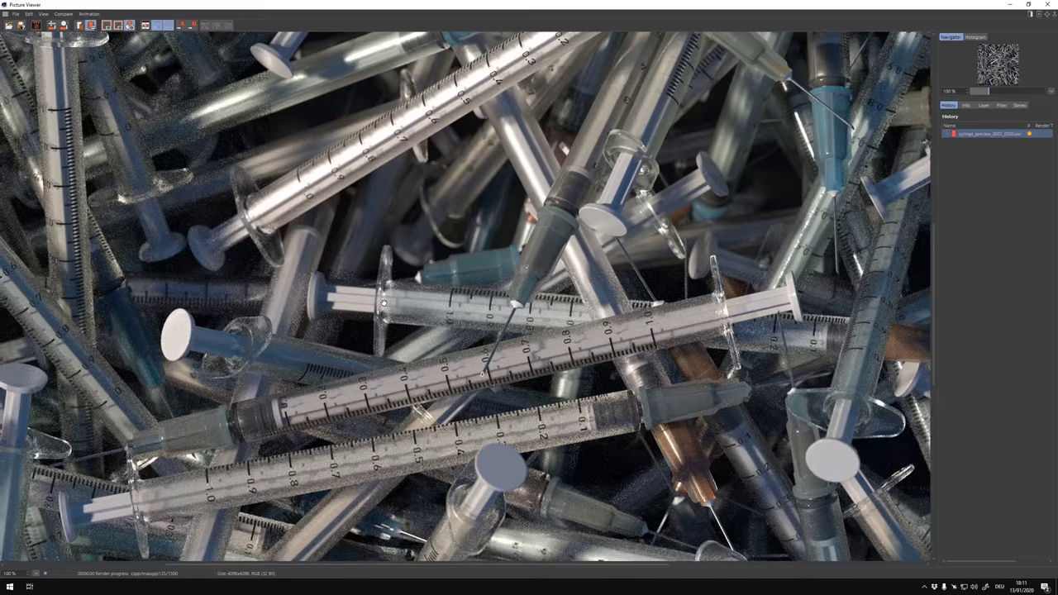
{"action": "scroll", "coordinate": [405, 288], "scroll_direction": "down", "scroll_amount": 4}
{"action": "scroll", "coordinate": [656, 372], "scroll_direction": "up", "scroll_amount": 4}
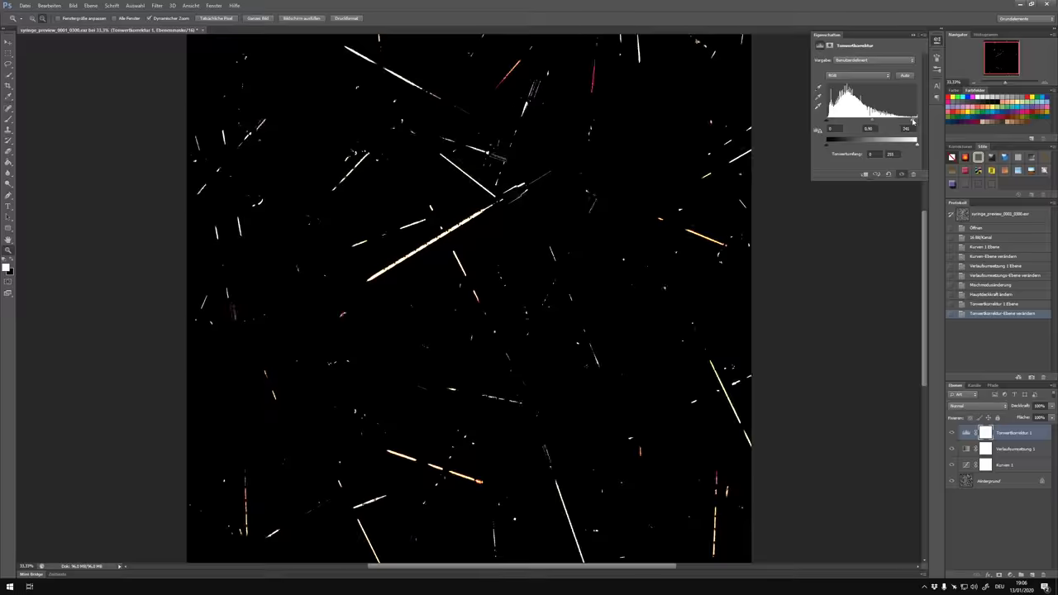
Raise the Levels black point to about 15 and move the Gradient Map above Levels at lower opacity.
{"action": "left_click_drag", "start_coordinate": [827, 121], "coordinate": [836, 124]}
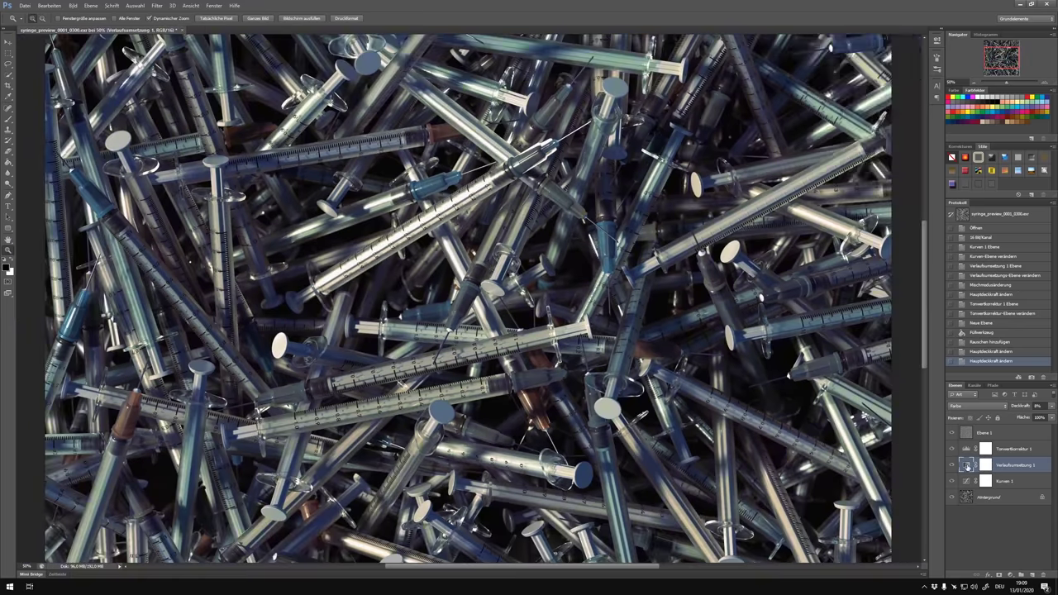
{"action": "left_click", "coordinate": [829, 83]}
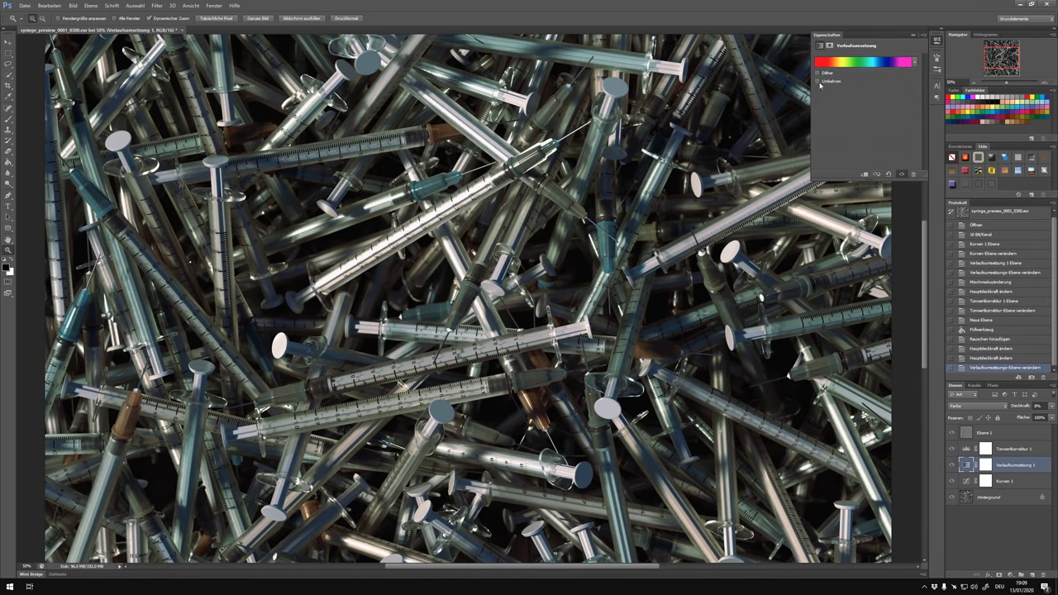
{"action": "left_click", "coordinate": [1040, 406]}
{"action": "left_click_drag", "start_coordinate": [1015, 468], "coordinate": [1015, 442]}
{"action": "key", "text": "ctrl+plus"}
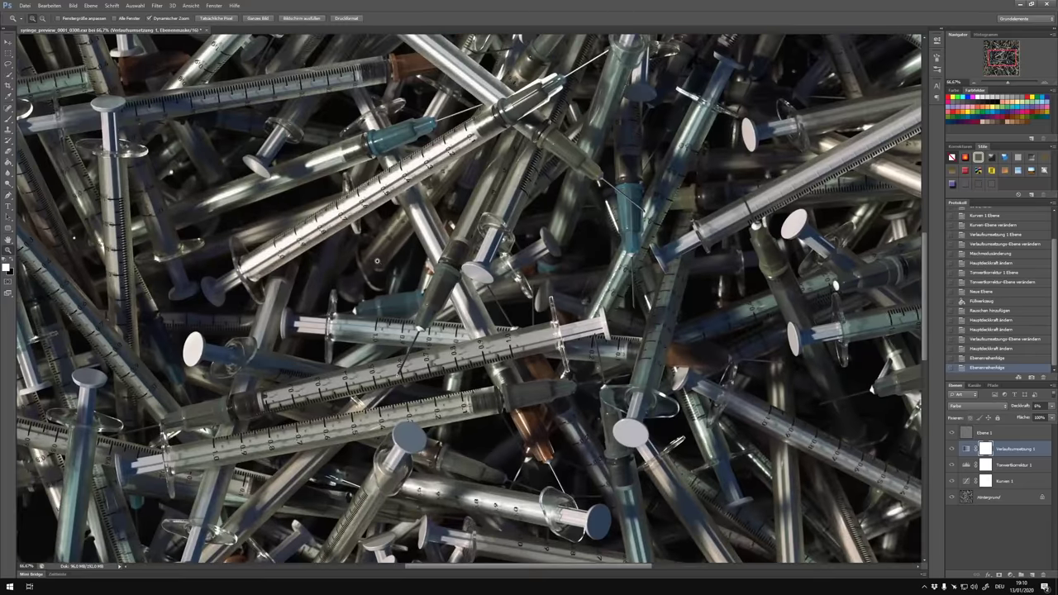
Resize the image with Image Size and sharpen it with Unsharp Mask.
{"action": "left_click", "coordinate": [73, 5]}
{"action": "left_click", "coordinate": [91, 70]}
{"action": "key", "text": "Return"}
{"action": "left_click", "coordinate": [215, 17]}
{"action": "left_click", "coordinate": [157, 5]}
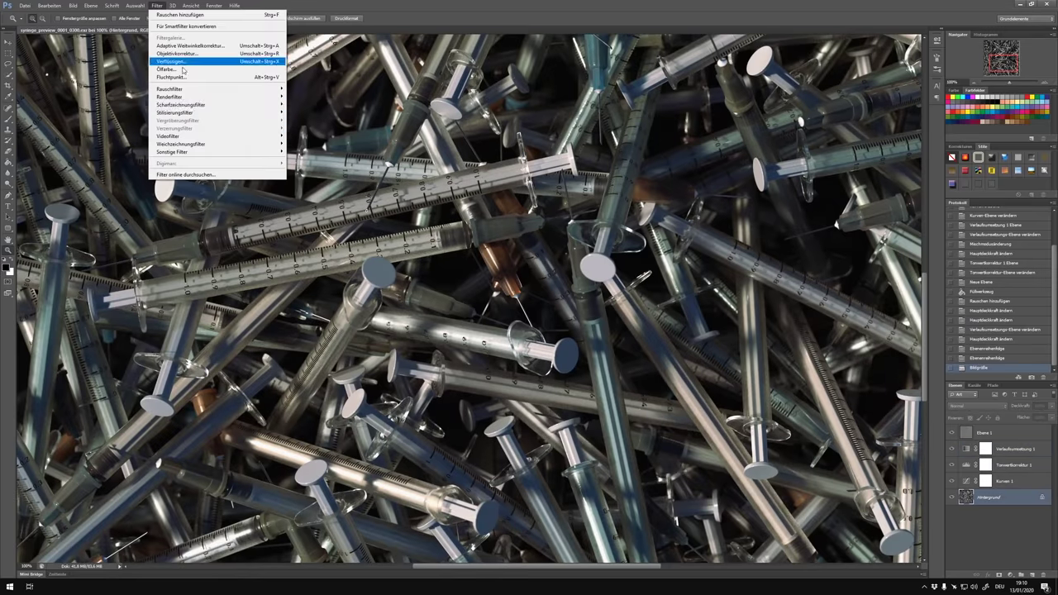
{"action": "left_click", "coordinate": [190, 62]}
{"action": "key", "text": "Return"}
{"action": "left_click", "coordinate": [25, 5]}
Save the image as syringe_preview_0001_0300.jpg in JPEG format.
{"action": "left_click", "coordinate": [43, 105]}
{"action": "left_click", "coordinate": [779, 325]}
{"action": "left_click", "coordinate": [787, 356]}
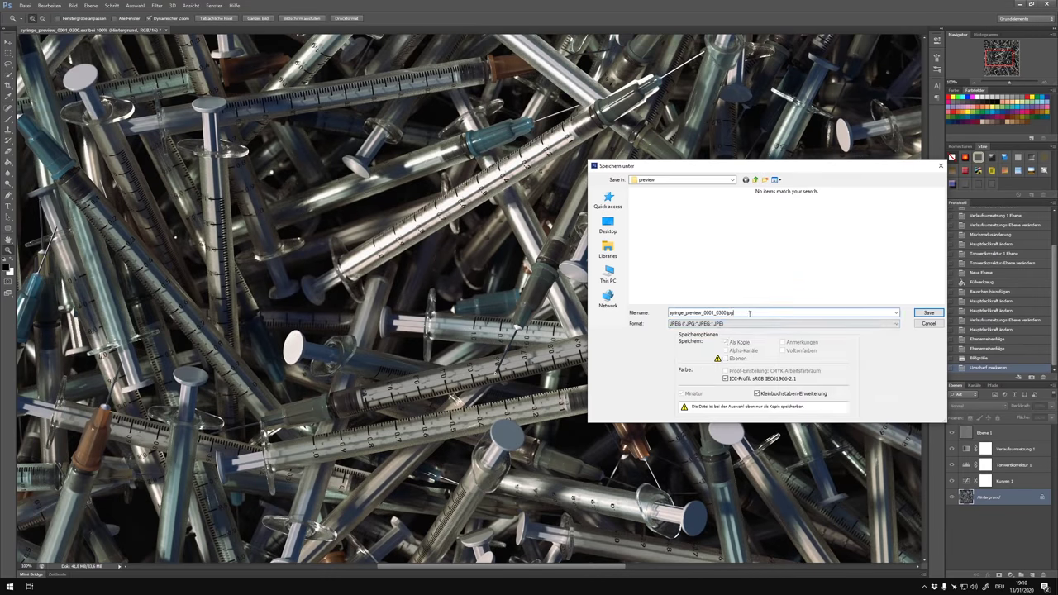
{"action": "left_click", "coordinate": [928, 313]}
{"action": "left_click", "coordinate": [572, 167]}
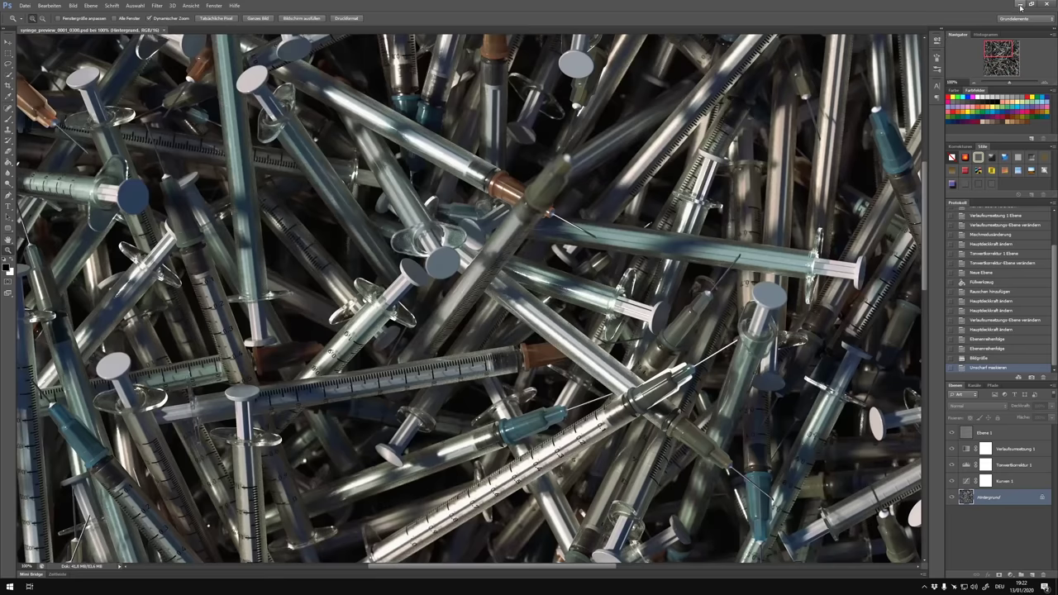
Minimise Photoshop, close the Picture Viewer and inspect the rim edge loop of the shell opening.
{"action": "left_click", "coordinate": [1020, 6]}
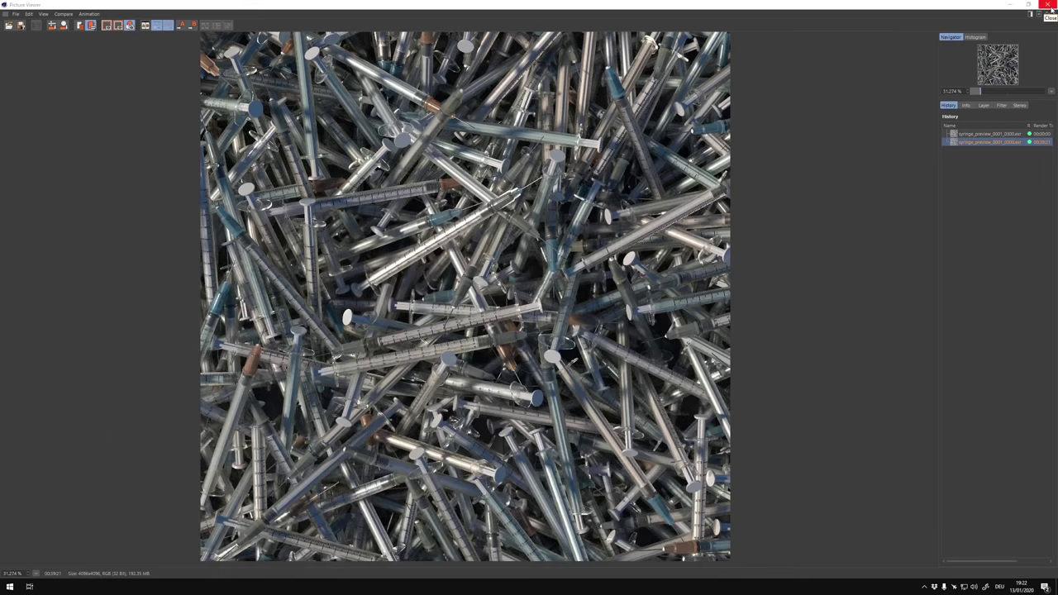
{"action": "left_click", "coordinate": [1048, 6]}
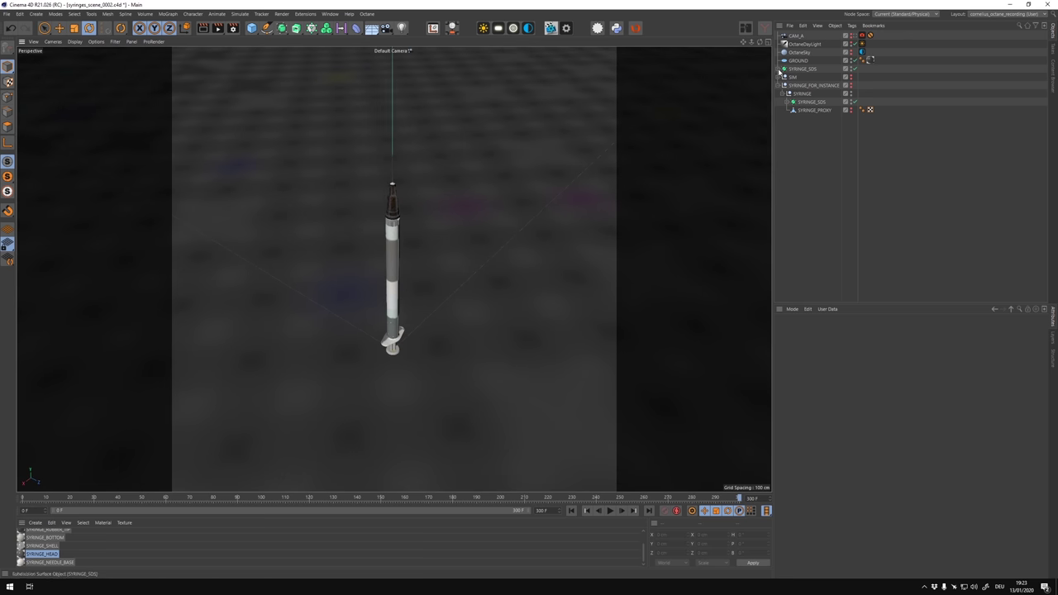
{"action": "left_click", "coordinate": [850, 95]}
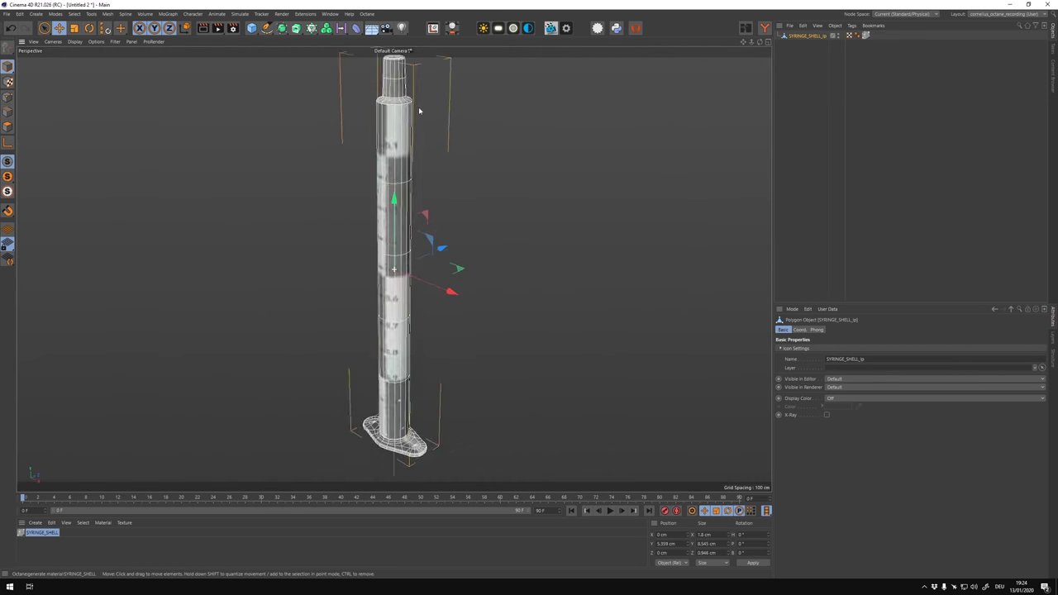
{"action": "double_click", "coordinate": [461, 174]}
{"action": "left_click_drag", "start_coordinate": [461, 174], "coordinate": [345, 302], "text": "alt"}
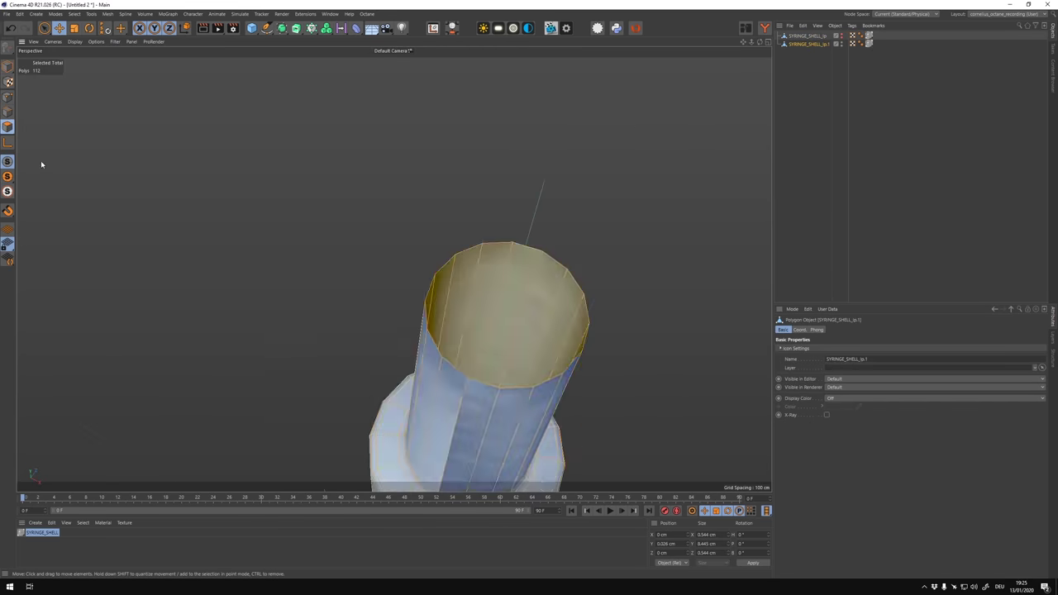
Export SYRINGE_SHELL as an FBX into the syringe's LP folder.
{"action": "left_click", "coordinate": [809, 37]}
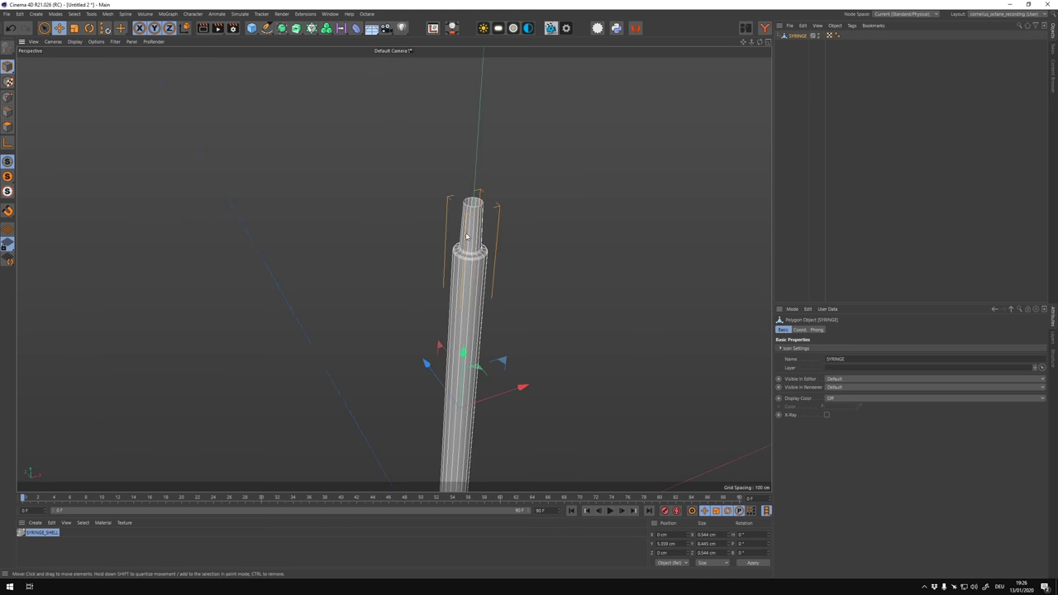
{"action": "left_click", "coordinate": [7, 14]}
{"action": "left_click", "coordinate": [150, 252]}
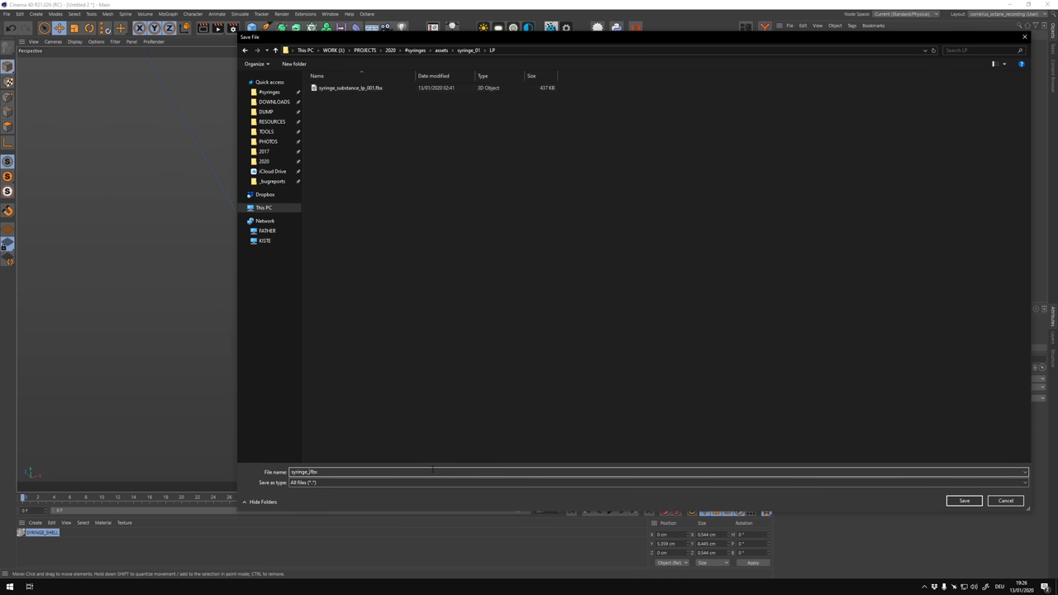
{"action": "key", "text": "Return"}
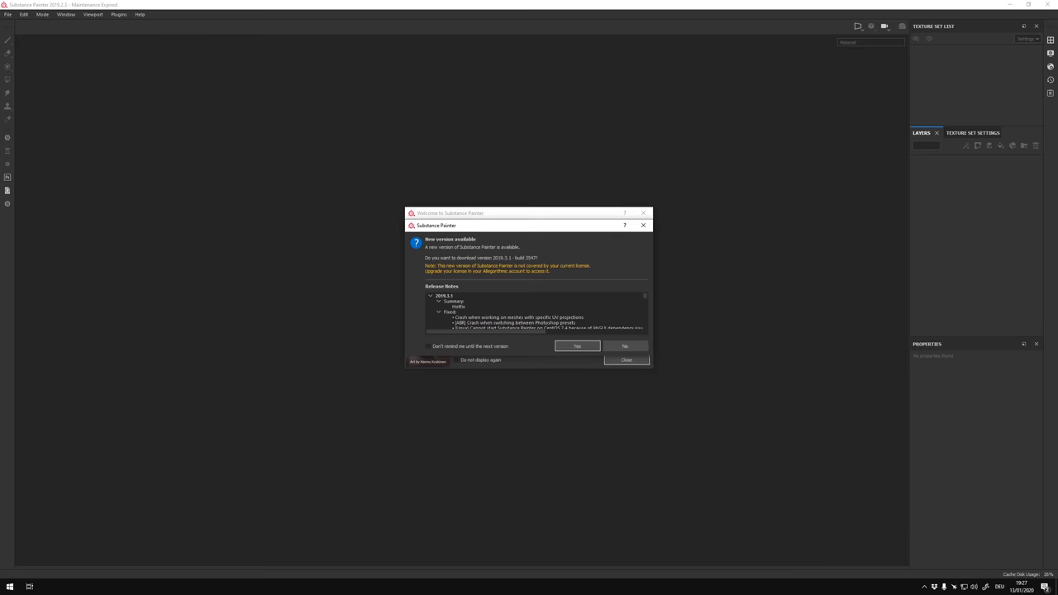
Create a new Substance Painter project from syringe_inside_lp.fbx at 4096 resolution.
{"action": "left_click", "coordinate": [626, 360]}
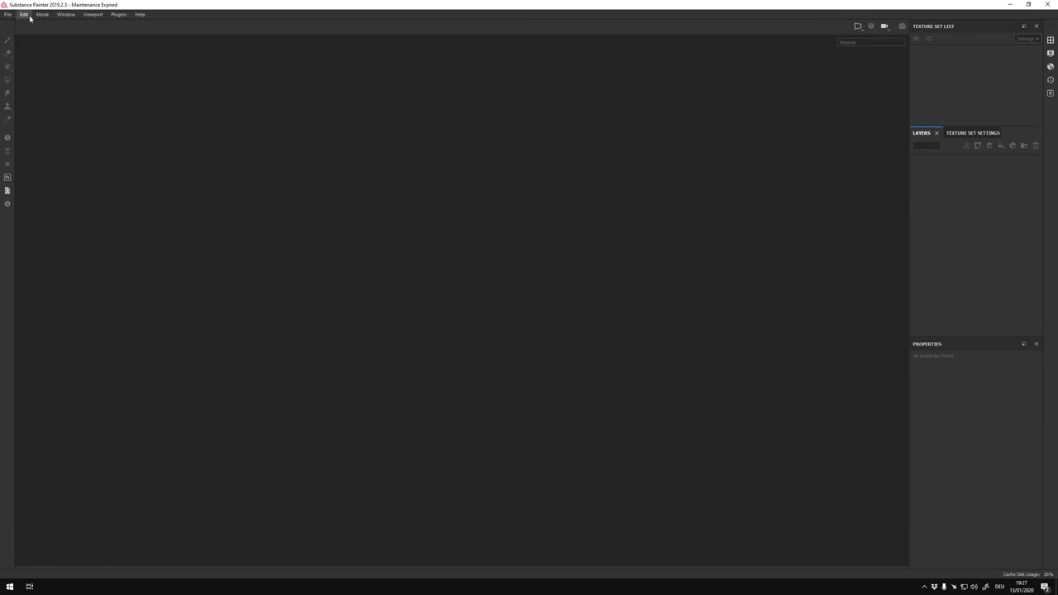
{"action": "left_click", "coordinate": [8, 14]}
{"action": "left_click", "coordinate": [17, 29]}
{"action": "left_click", "coordinate": [598, 245]}
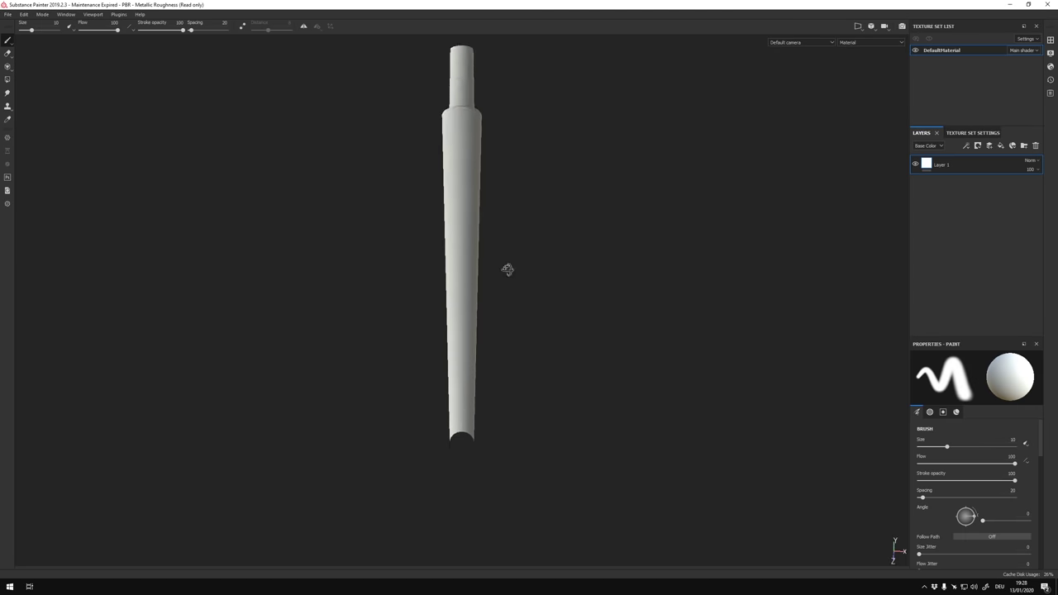
{"action": "double_click", "coordinate": [546, 245]}
{"action": "left_click", "coordinate": [484, 279]}
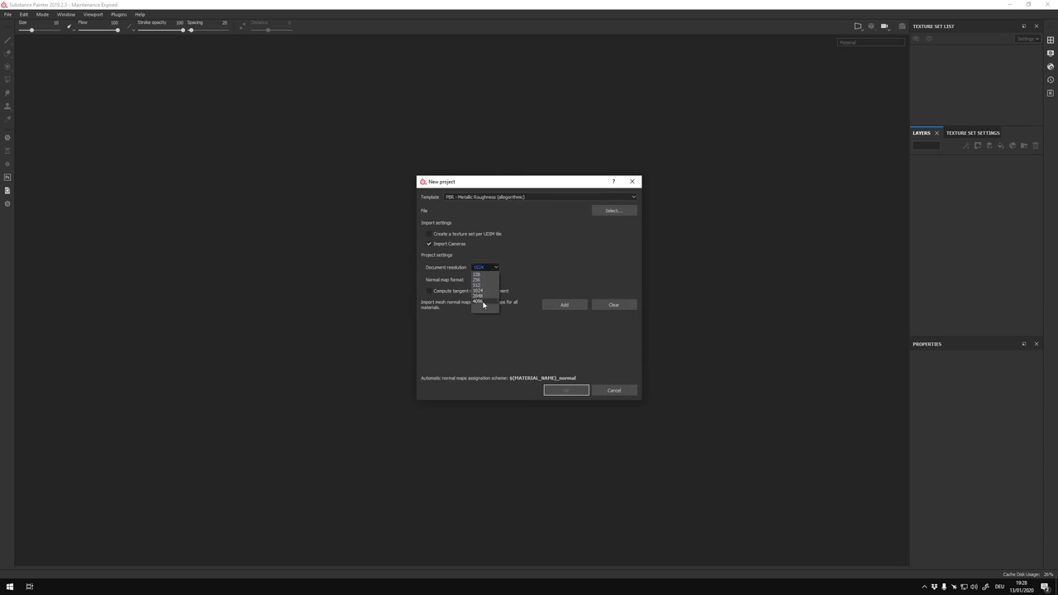
{"action": "left_click", "coordinate": [484, 291]}
{"action": "left_click", "coordinate": [579, 390]}
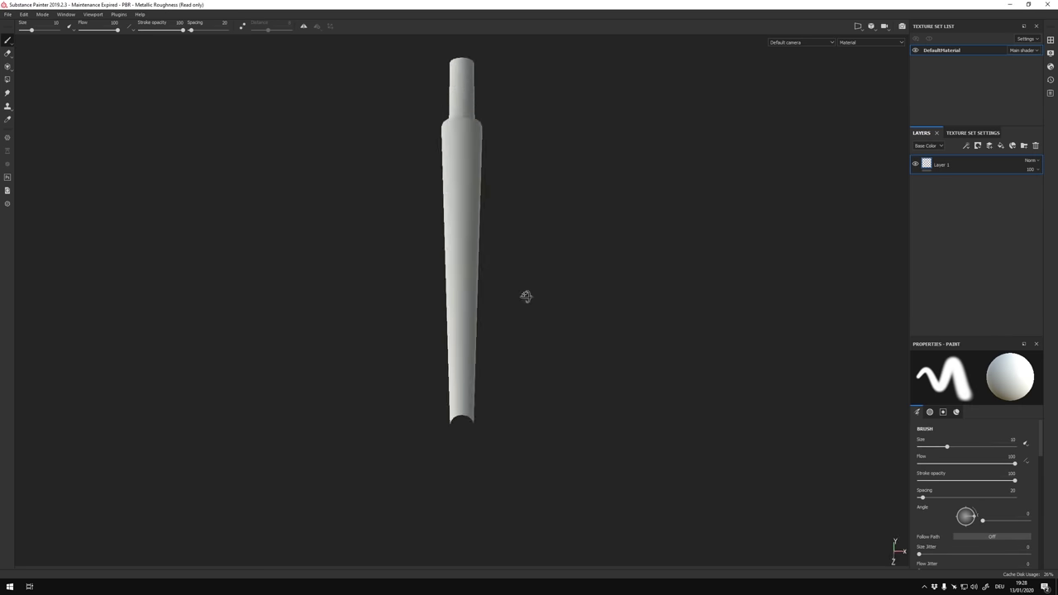
{"action": "scroll", "coordinate": [524, 295], "scroll_direction": "up", "scroll_amount": 5}
{"action": "right_click_drag", "start_coordinate": [524, 295], "coordinate": [520, 206], "text": "shift"}
Bake the mesh maps with the ID colour source set to Mesh ID / Polygroup.
{"action": "left_click", "coordinate": [1007, 279]}
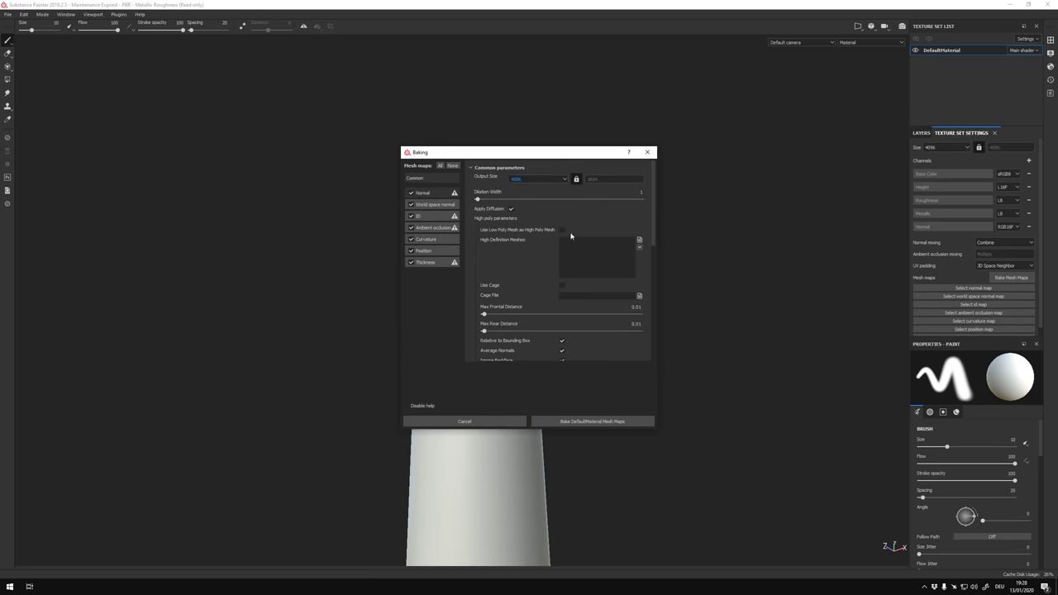
{"action": "scroll", "coordinate": [584, 320], "scroll_direction": "down", "scroll_amount": 5}
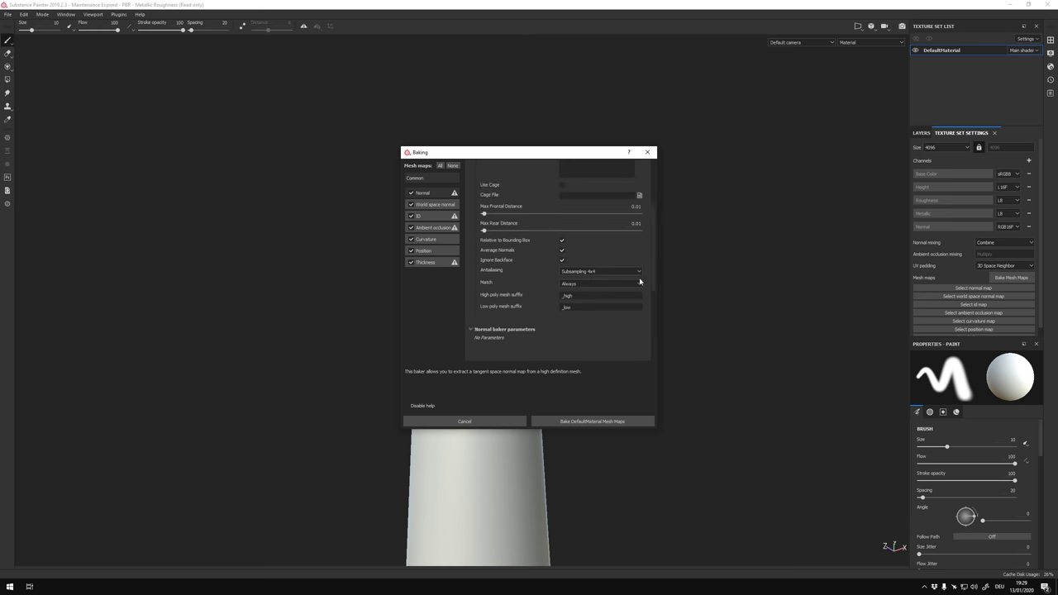
{"action": "left_click", "coordinate": [554, 176]}
{"action": "left_click", "coordinate": [544, 200]}
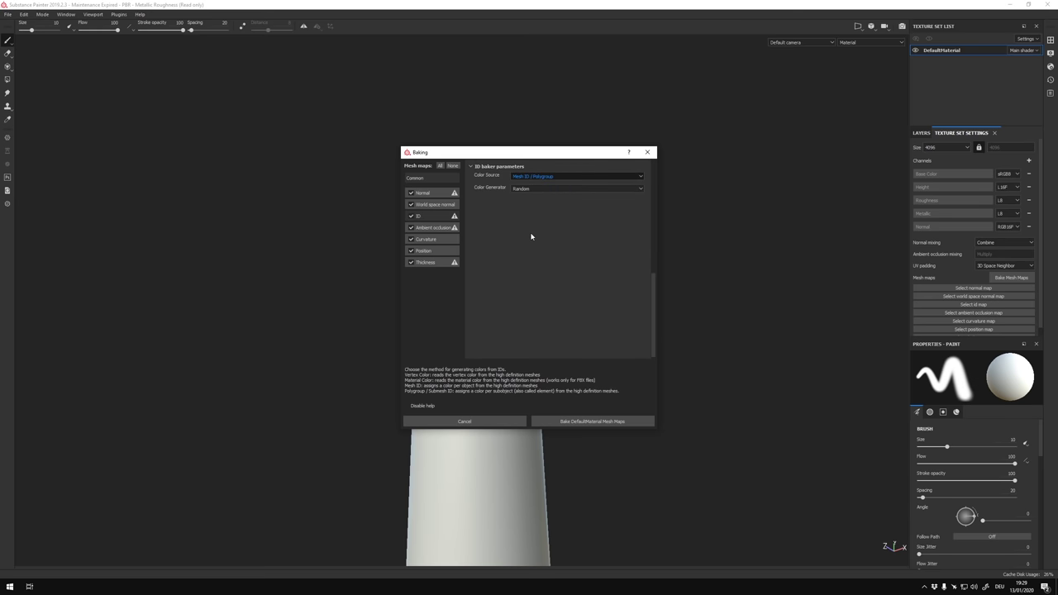
{"action": "left_click", "coordinate": [573, 421]}
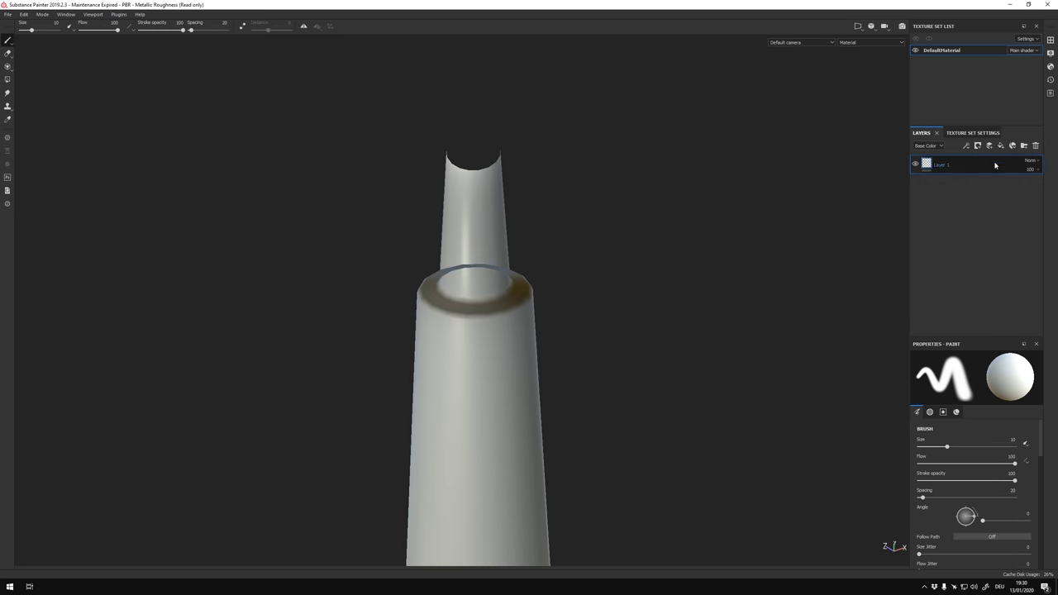
Delete Layer 1 and mask a white fill with a 3D Linear Gradient, lowering its balance.
{"action": "left_click", "coordinate": [1035, 145]}
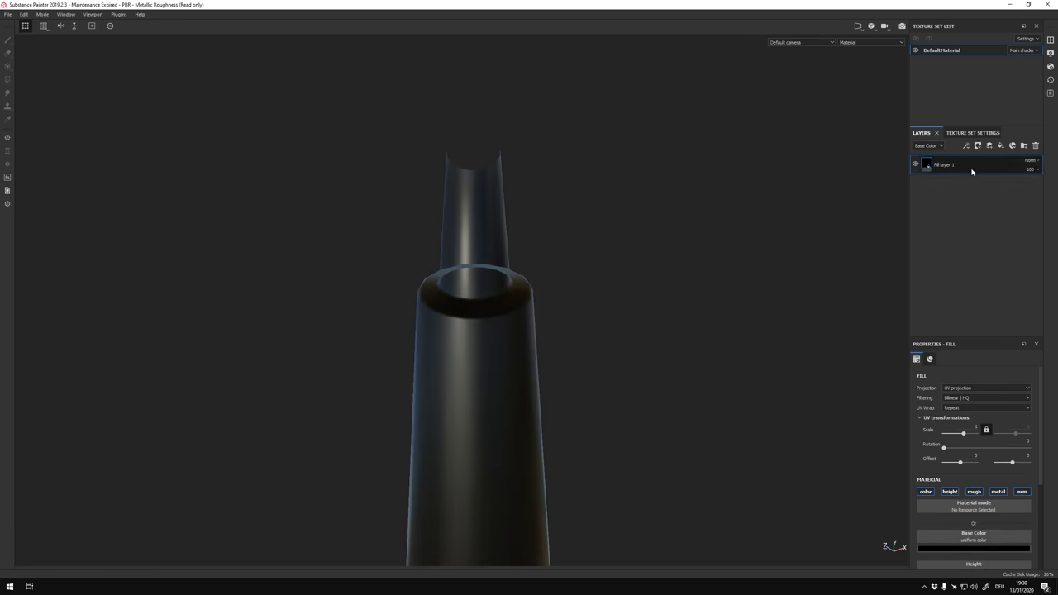
{"action": "left_click", "coordinate": [1000, 149]}
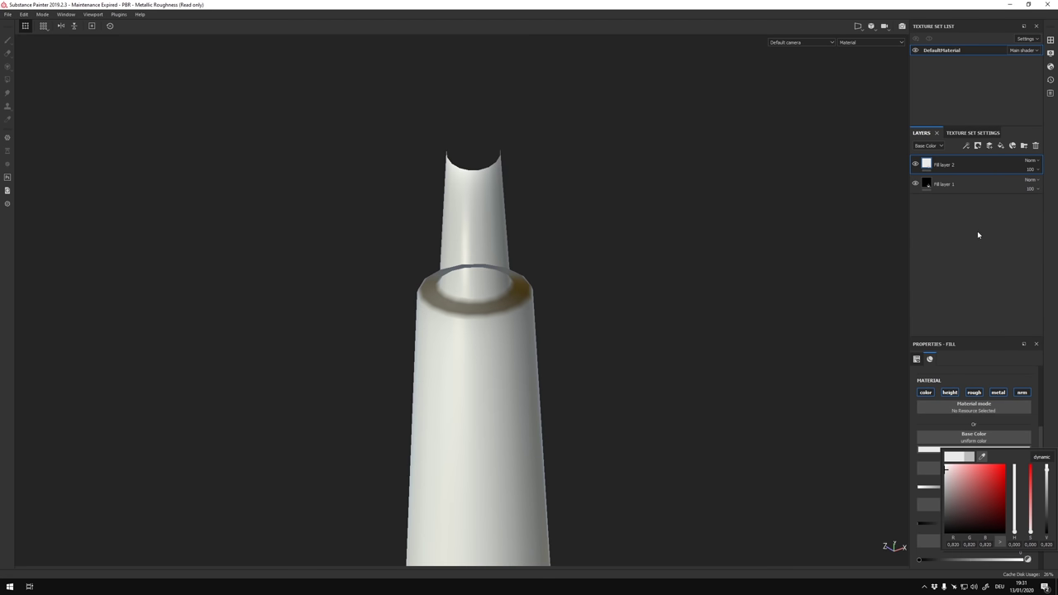
{"action": "left_click", "coordinate": [978, 145]}
{"action": "left_click", "coordinate": [993, 469]}
{"action": "key", "text": "f"}
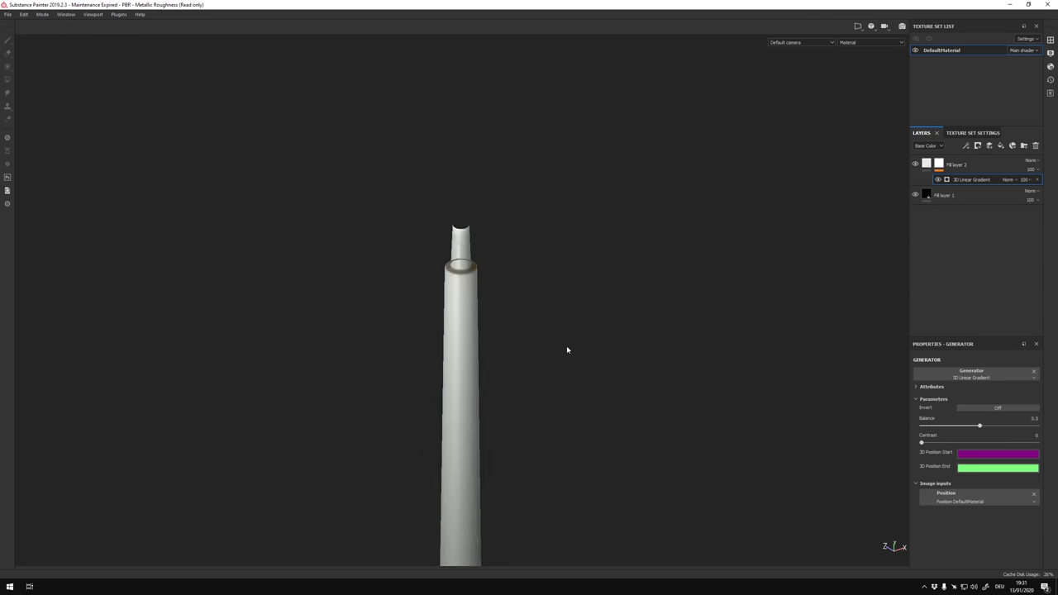
{"action": "left_click_drag", "start_coordinate": [980, 426], "coordinate": [931, 427]}
{"action": "scroll", "coordinate": [858, 433], "scroll_direction": "up", "scroll_amount": 3}
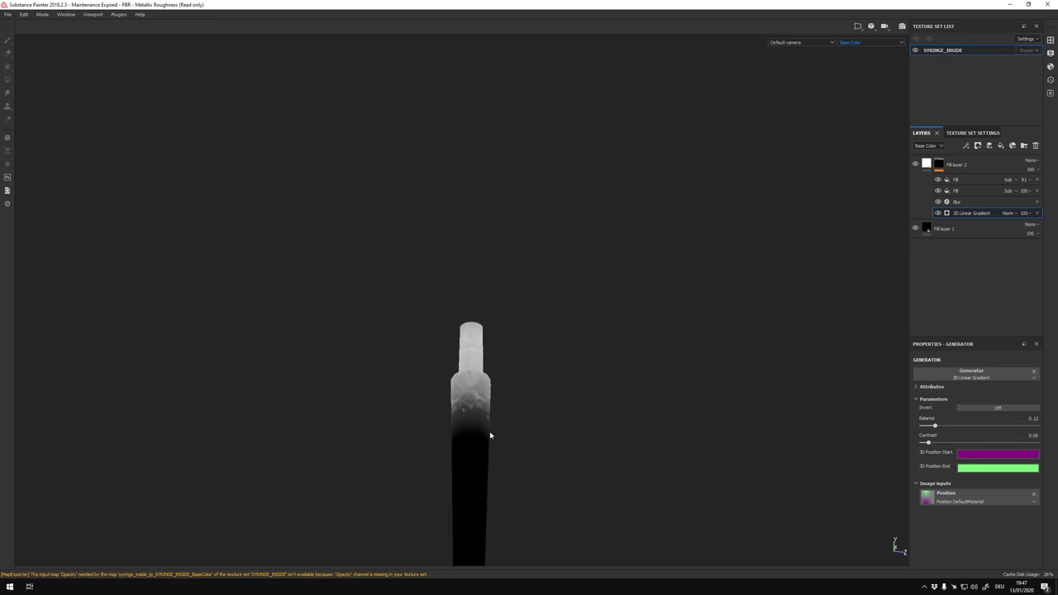
{"action": "scroll", "coordinate": [546, 298], "scroll_direction": "up", "scroll_amount": 5}
Export the SYRINGE_INSIDE2 texture maps as PNGs to the exported folder.
{"action": "left_click", "coordinate": [7, 14]}
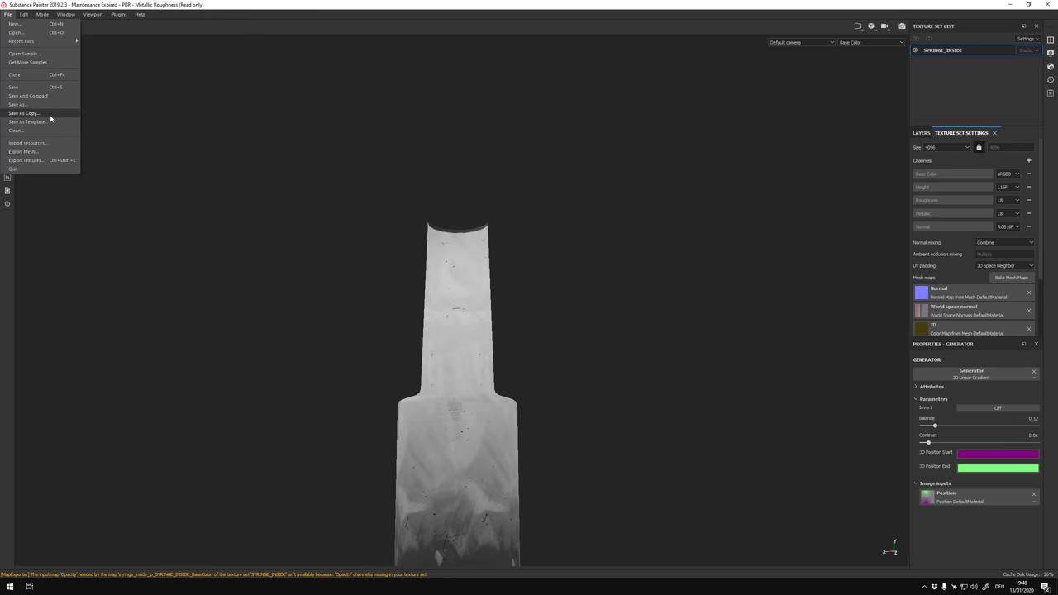
{"action": "left_click", "coordinate": [21, 116]}
{"action": "left_click", "coordinate": [588, 422]}
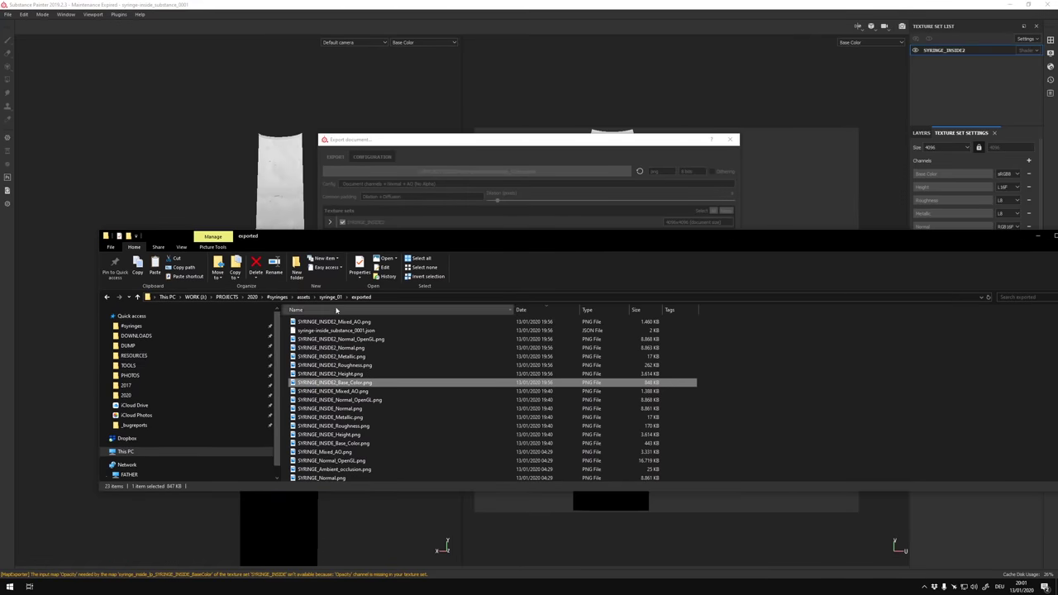
Finish the texture export, then start exporting the syringe bottom mesh from Cinema 4D as FBX.
{"action": "left_click", "coordinate": [306, 285]}
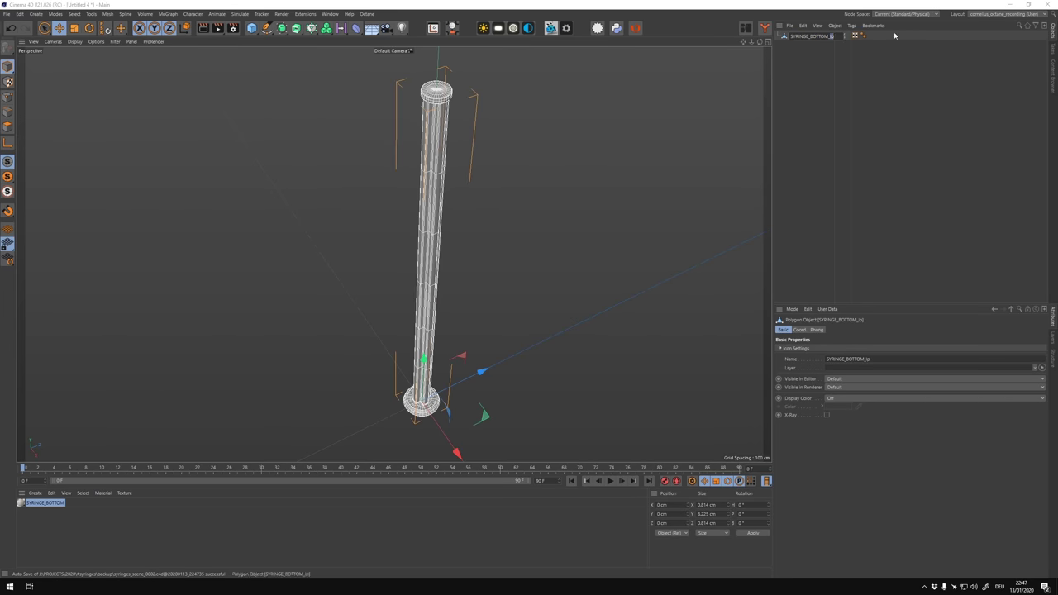
{"action": "left_click", "coordinate": [5, 14]}
{"action": "left_click", "coordinate": [136, 259]}
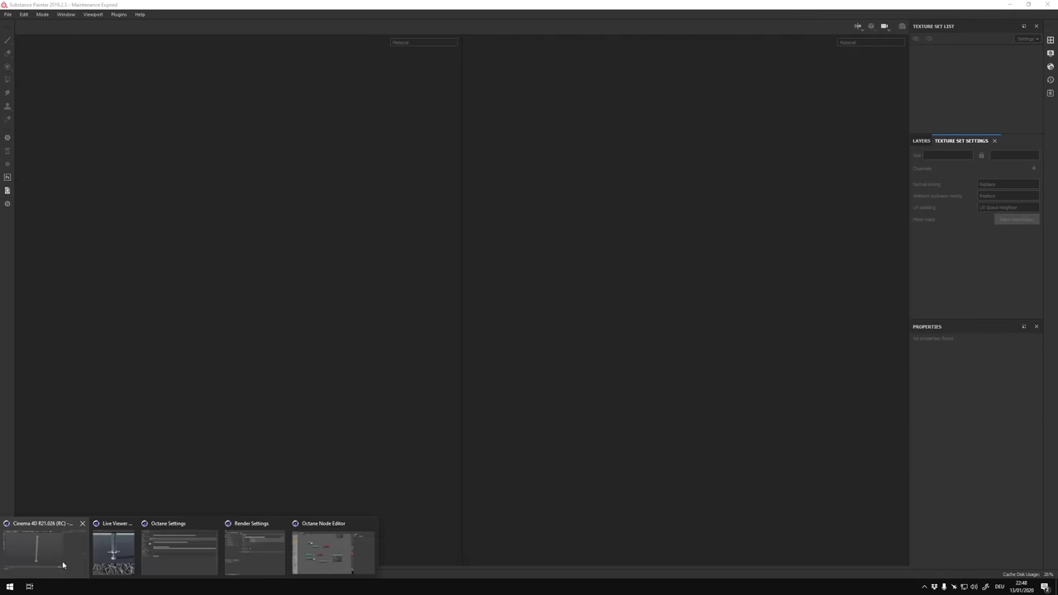
Back in Cinema 4D, confirm the FBX export settings and save syringe_bottom_lp.fbx.
{"action": "left_click", "coordinate": [64, 562]}
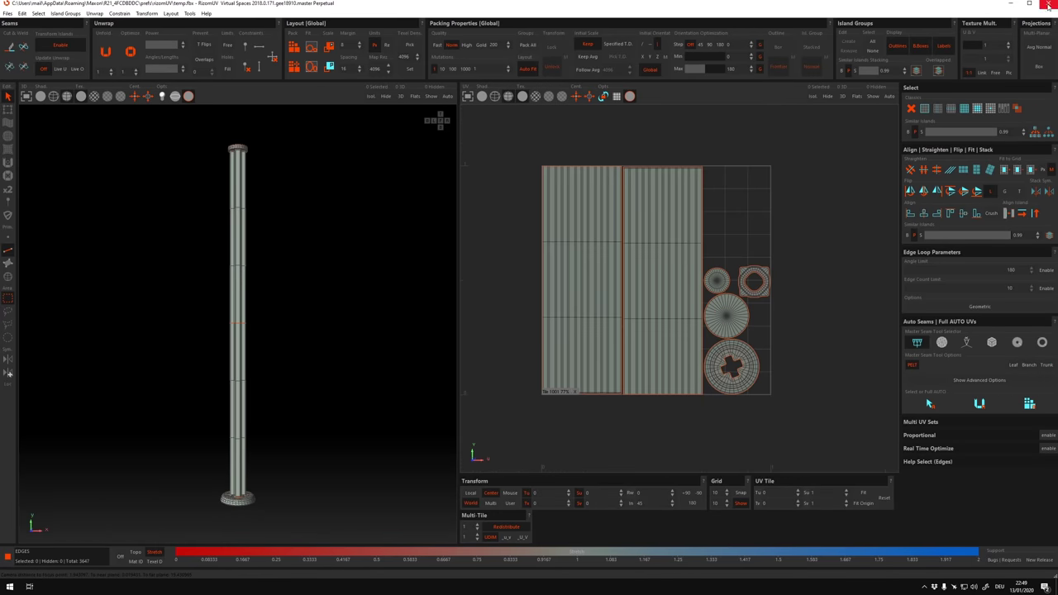
{"action": "scroll", "coordinate": [732, 224], "scroll_direction": "up", "scroll_amount": 2}
{"action": "scroll", "coordinate": [744, 231], "scroll_direction": "up", "scroll_amount": 2}
{"action": "scroll", "coordinate": [771, 236], "scroll_direction": "up", "scroll_amount": 2}
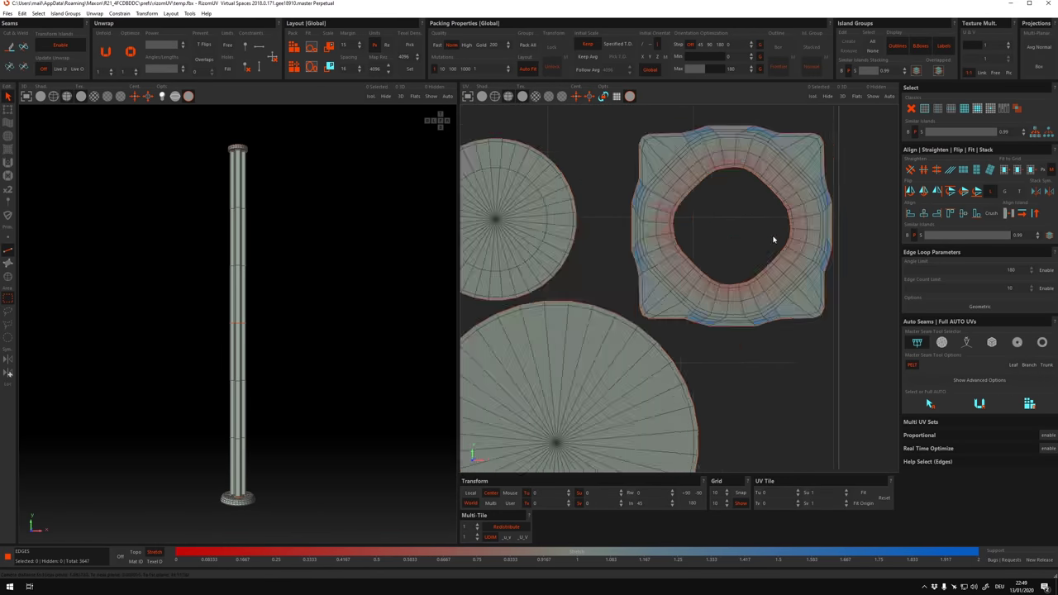
{"action": "scroll", "coordinate": [721, 236], "scroll_direction": "down", "scroll_amount": 7}
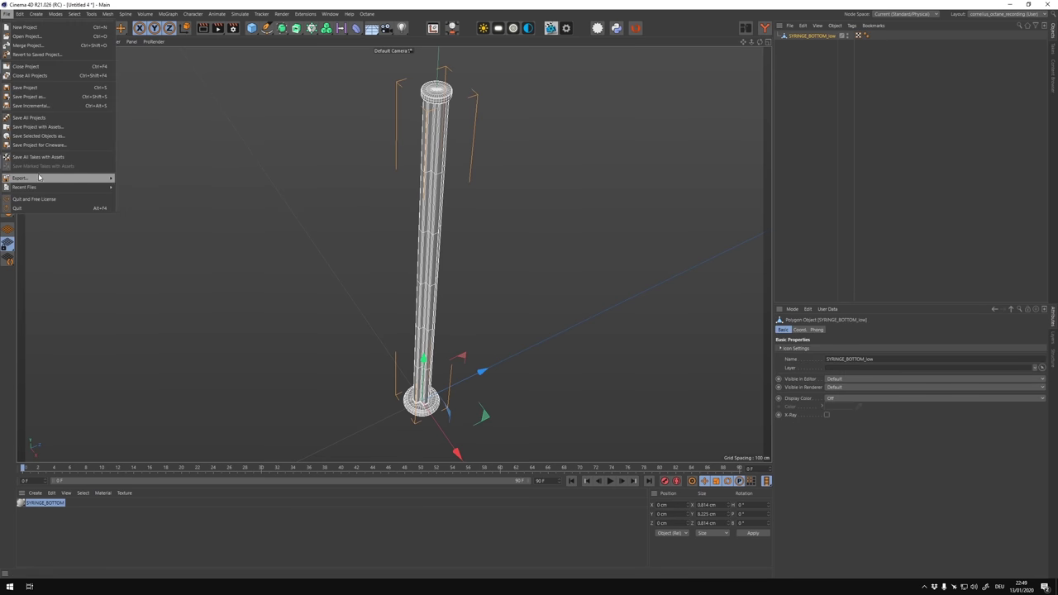
{"action": "left_click", "coordinate": [133, 330]}
{"action": "double_click", "coordinate": [378, 152]}
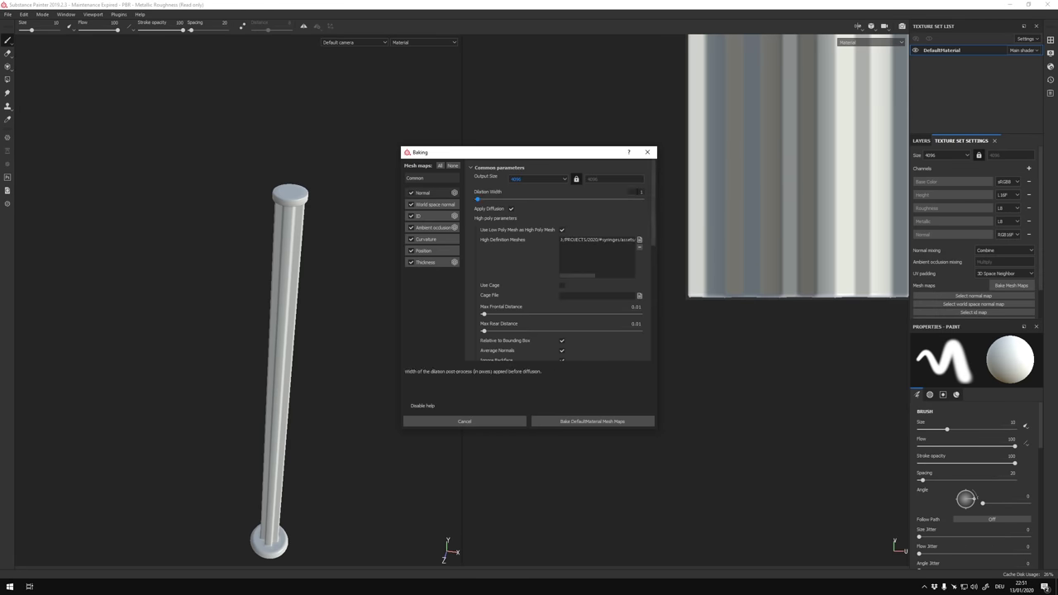
Bake the syringe bottom's DefaultMaterial mesh maps with dilation width 8 and close the results.
{"action": "scroll", "coordinate": [652, 273], "scroll_direction": "down", "scroll_amount": 5}
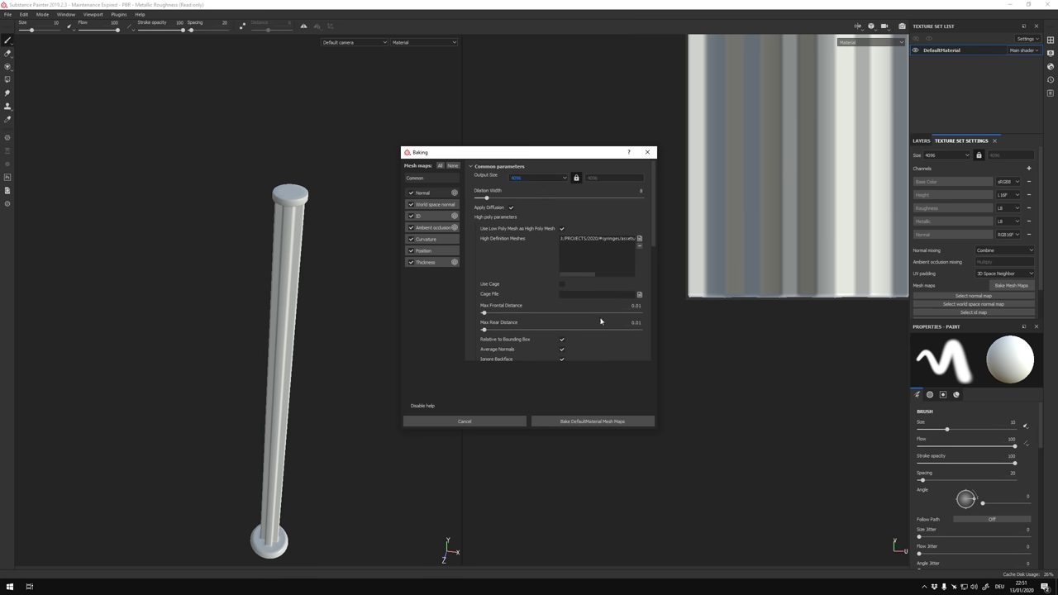
{"action": "left_click", "coordinate": [593, 421]}
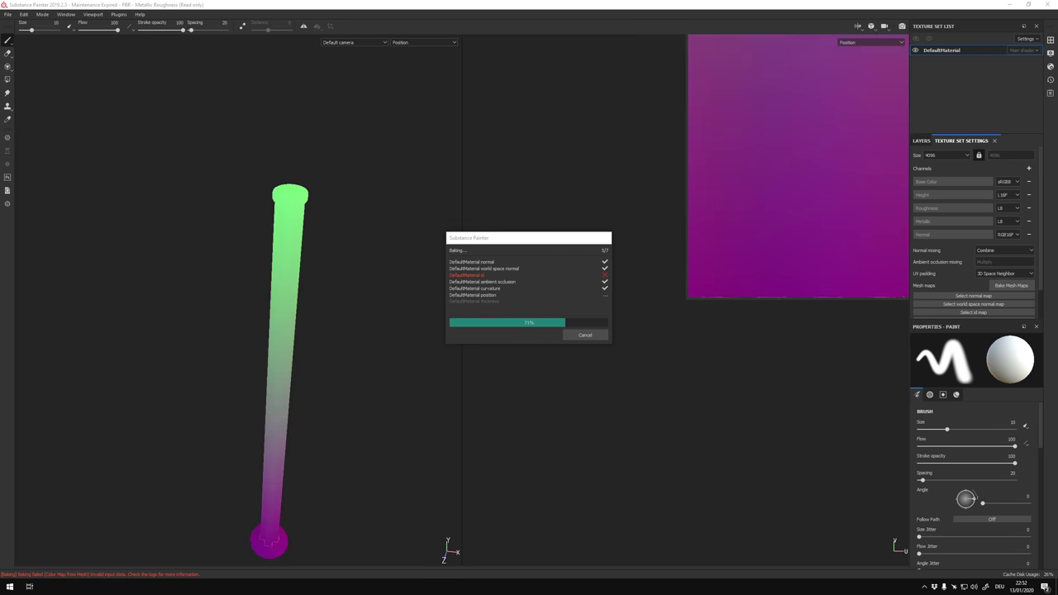
{"action": "key", "text": "Return"}
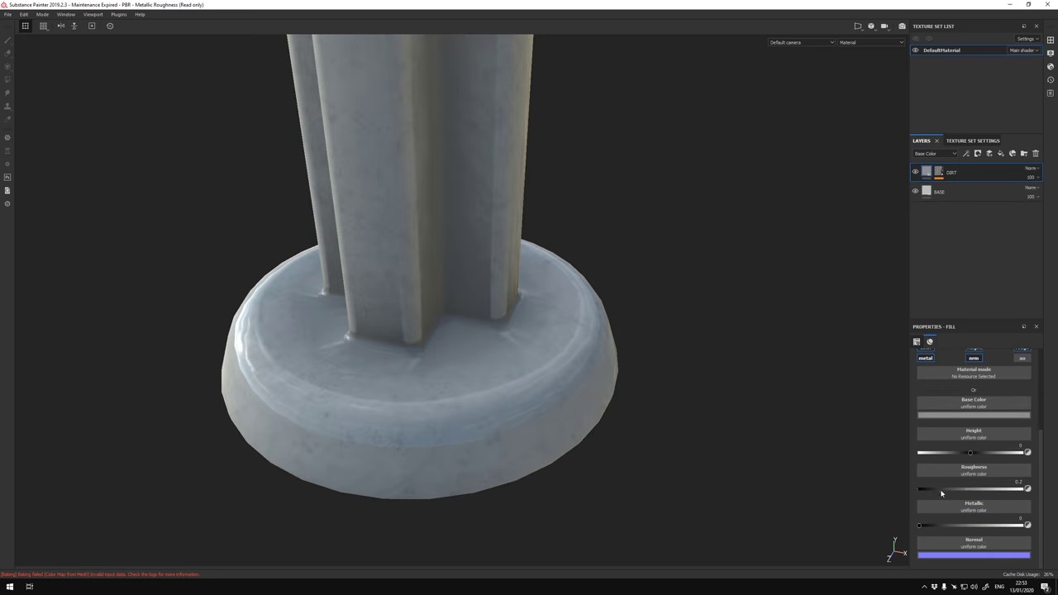
Set the DIRT mask's Dirt generator to contrast 0.12 with a grunge texture at 0.45 amount.
{"action": "left_click", "coordinate": [958, 187]}
{"action": "left_click_drag", "start_coordinate": [976, 434], "coordinate": [934, 436]}
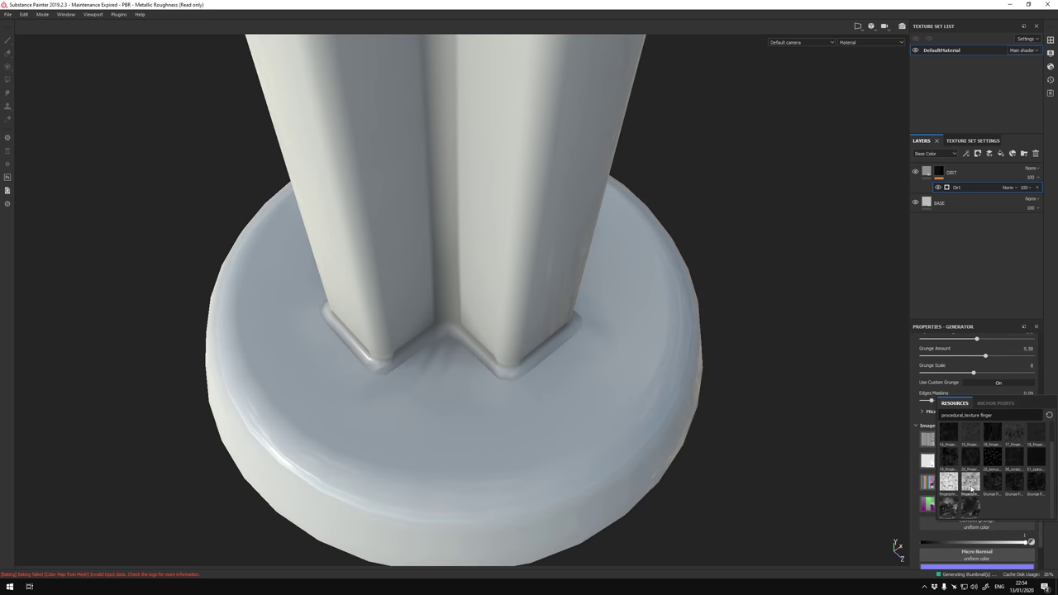
{"action": "left_click", "coordinate": [971, 483]}
{"action": "left_click_drag", "start_coordinate": [986, 405], "coordinate": [1015, 407]}
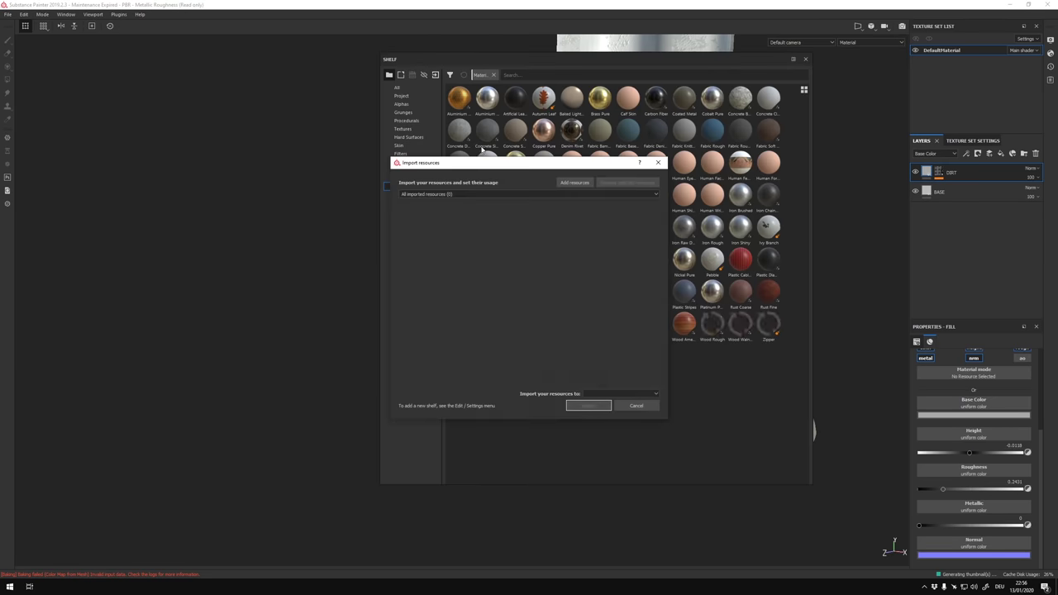
Import the circular scratches EXR from the SUBSTANCE_SCRATCHES folder into the shelf.
{"action": "double_click", "coordinate": [397, 329]}
{"action": "left_click", "coordinate": [450, 248]}
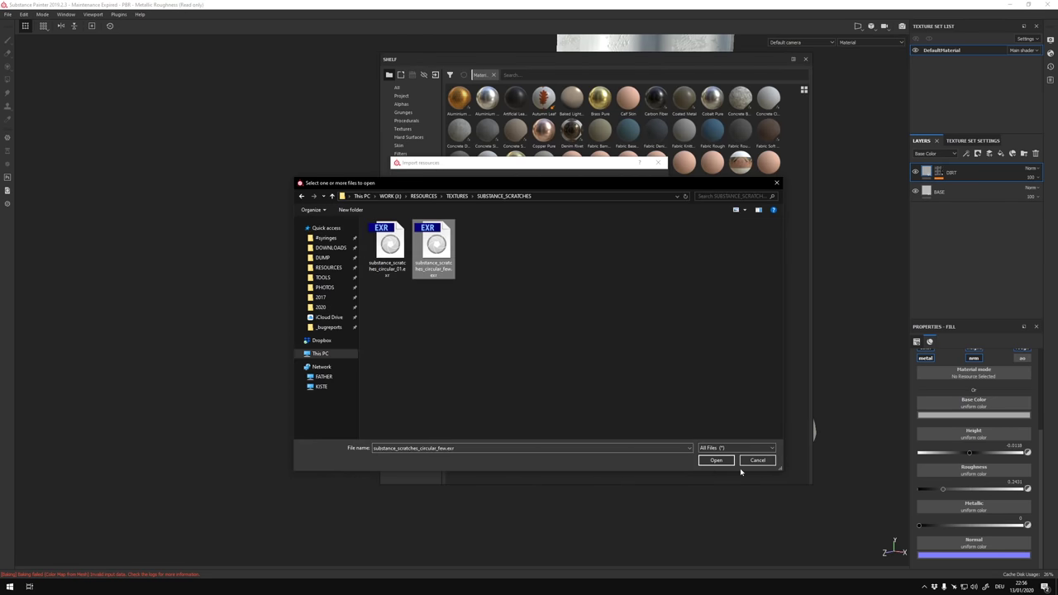
{"action": "left_click", "coordinate": [715, 459]}
{"action": "left_click", "coordinate": [633, 207]}
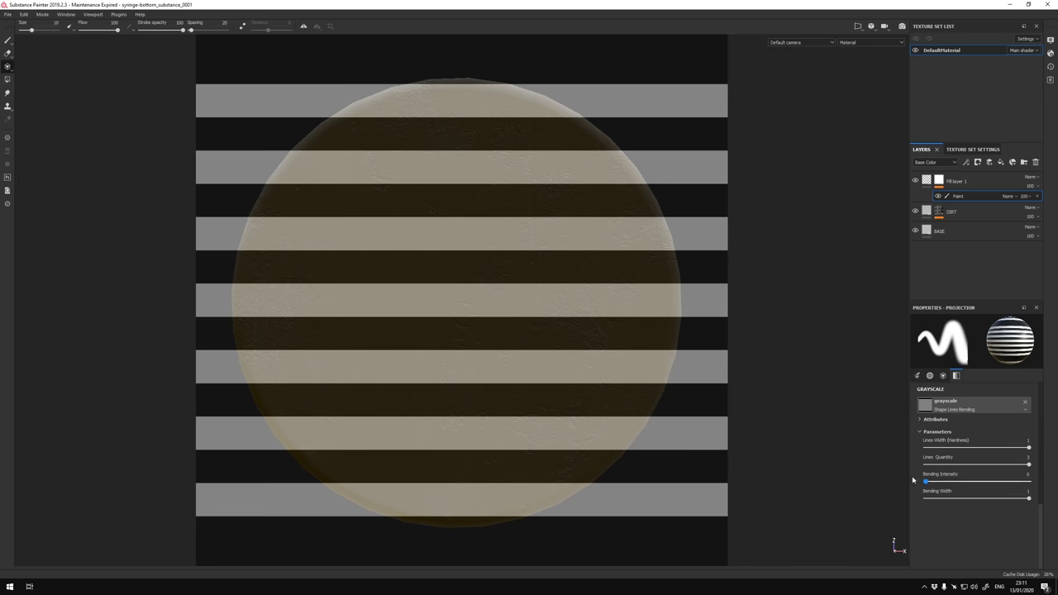
Add a fill layer of raised height lines with its roughness channel enabled.
{"action": "right_click", "coordinate": [570, 408]}
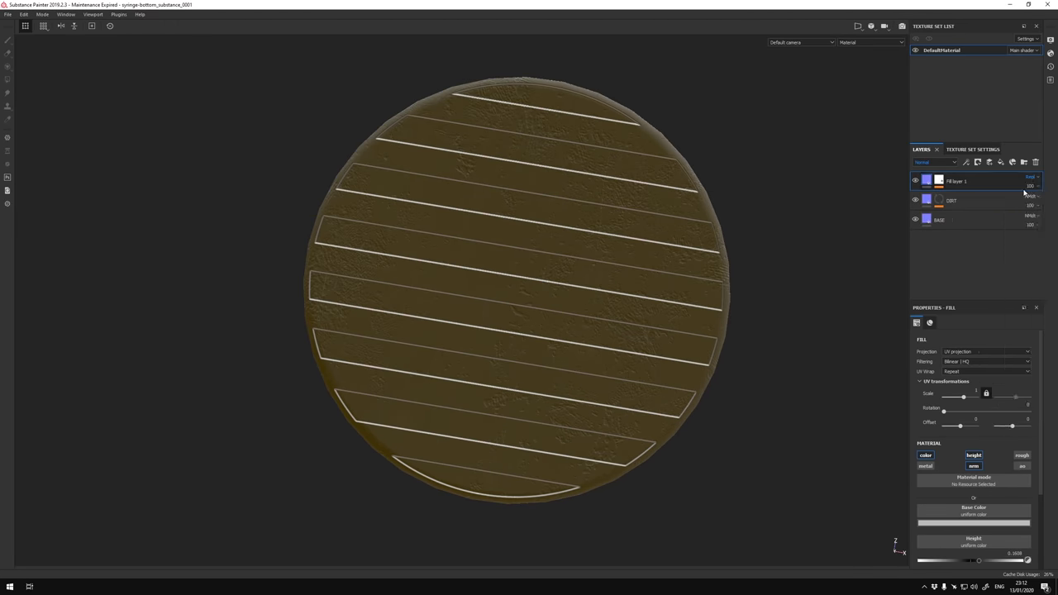
{"action": "left_click", "coordinate": [1015, 455]}
{"action": "scroll", "coordinate": [988, 551], "scroll_direction": "down", "scroll_amount": 2}
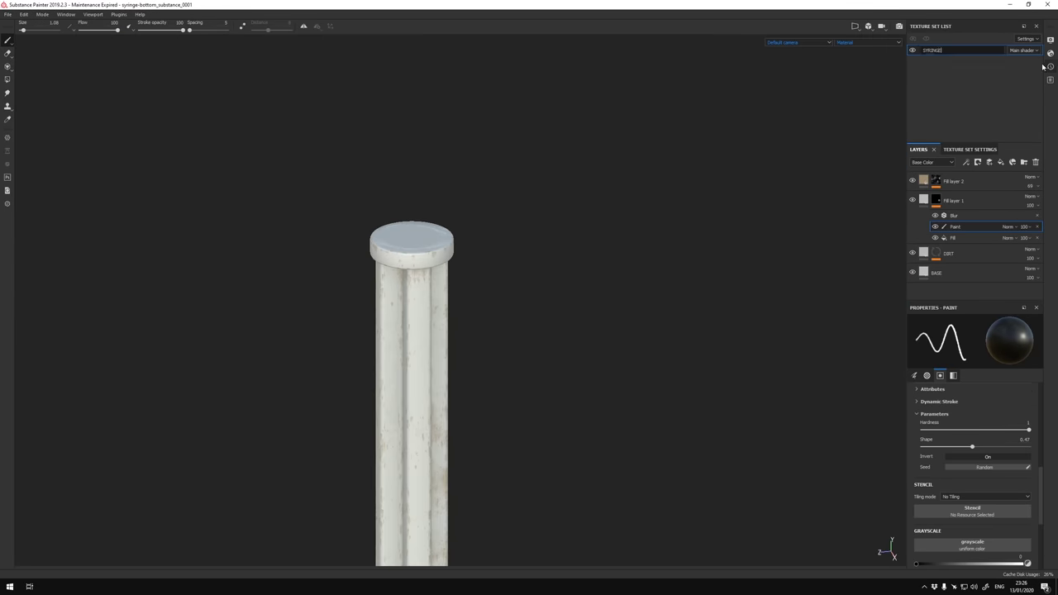
Rename the texture set SYRINGE_BOTTOM and export its texture maps into the assets folder.
{"action": "type", "text": "_BOTTOM"}
{"action": "key", "text": "Return"}
{"action": "key", "text": "ctrl+shift+e"}
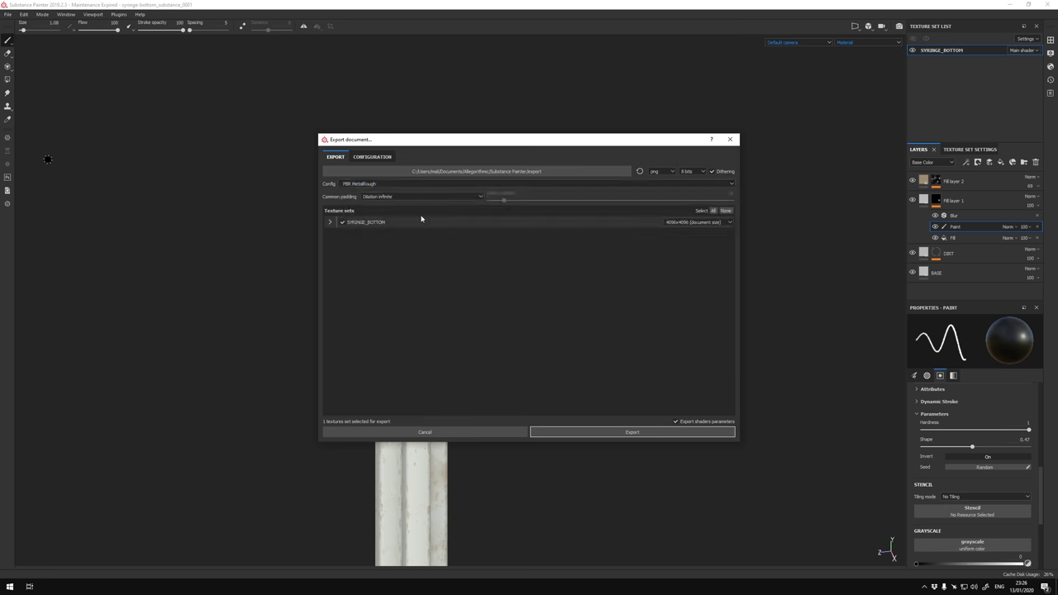
{"action": "left_click", "coordinate": [477, 172]}
{"action": "key", "text": "Return"}
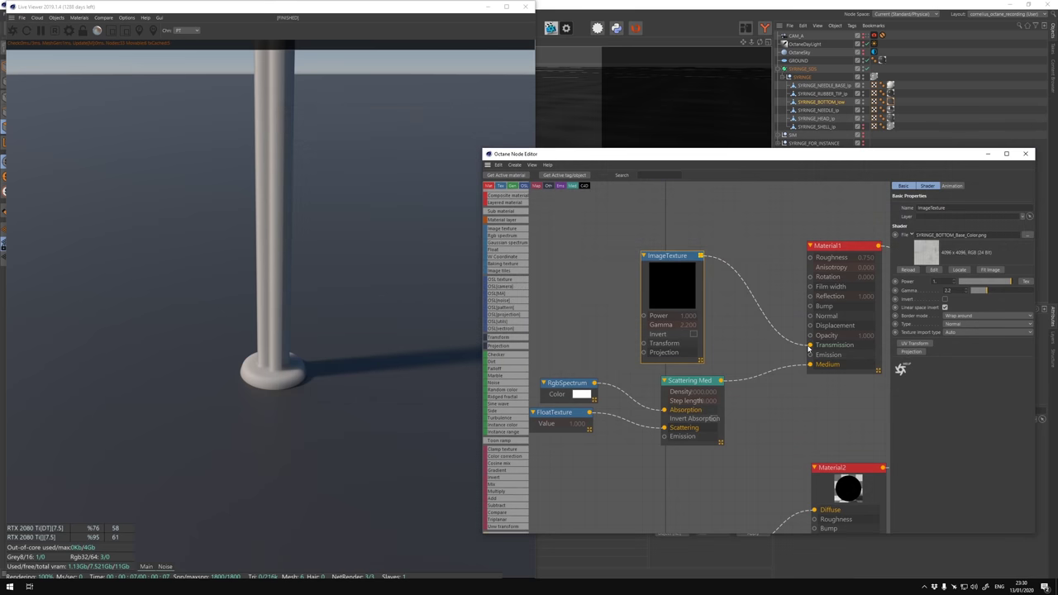
Connect the SYRINGE_BOTTOM image texture to the scattering absorption input and inspect the base.
{"action": "left_click_drag", "start_coordinate": [666, 415], "coordinate": [664, 410]}
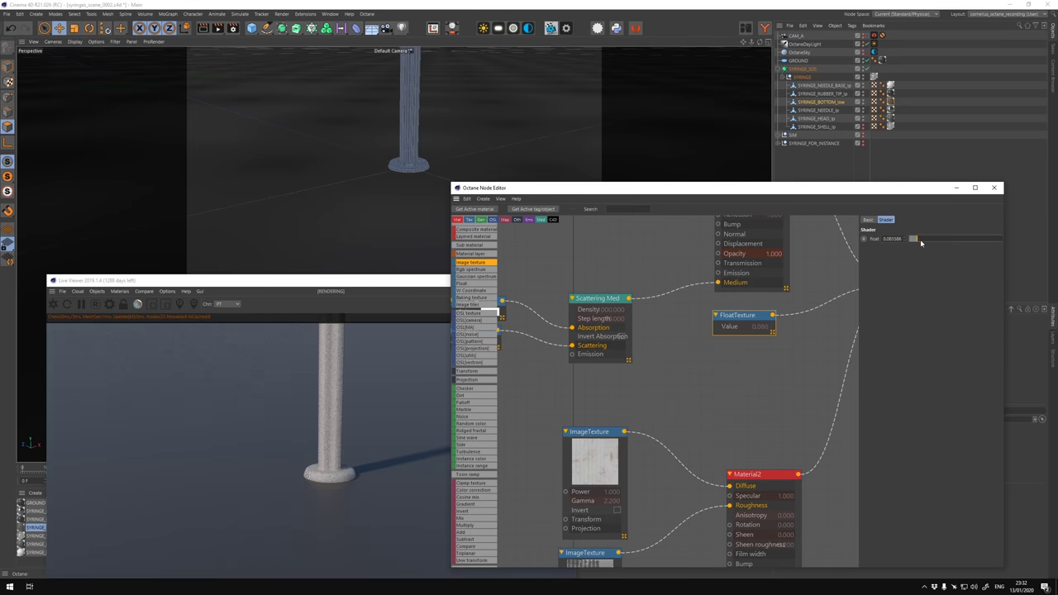
{"action": "left_click_drag", "start_coordinate": [328, 255], "coordinate": [413, 174], "text": "alt"}
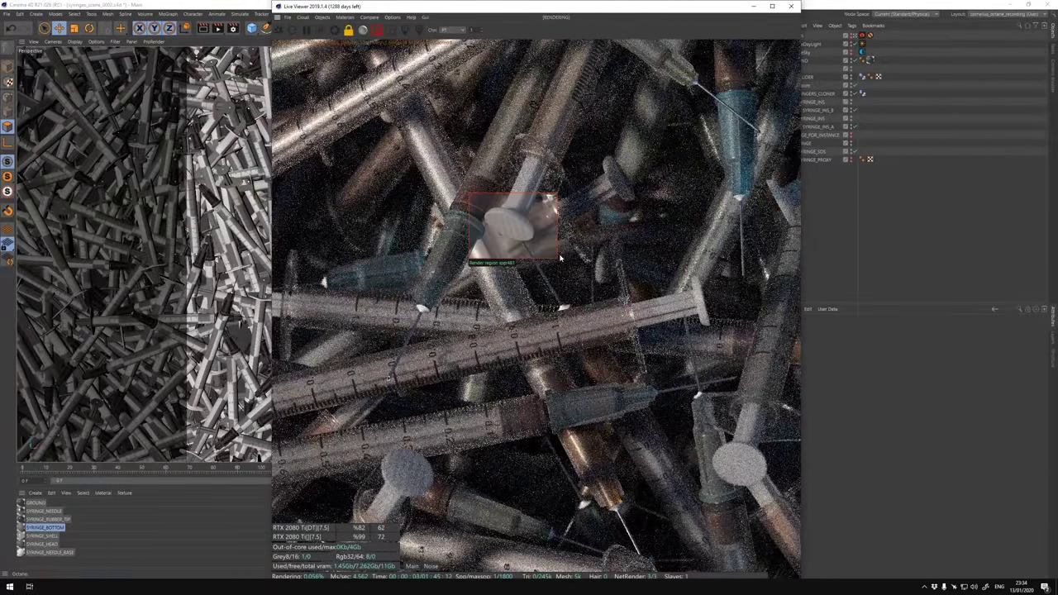
Restrict the Live Viewer render to a small region over part of the syringe pile.
{"action": "left_click_drag", "start_coordinate": [607, 250], "coordinate": [729, 358]}
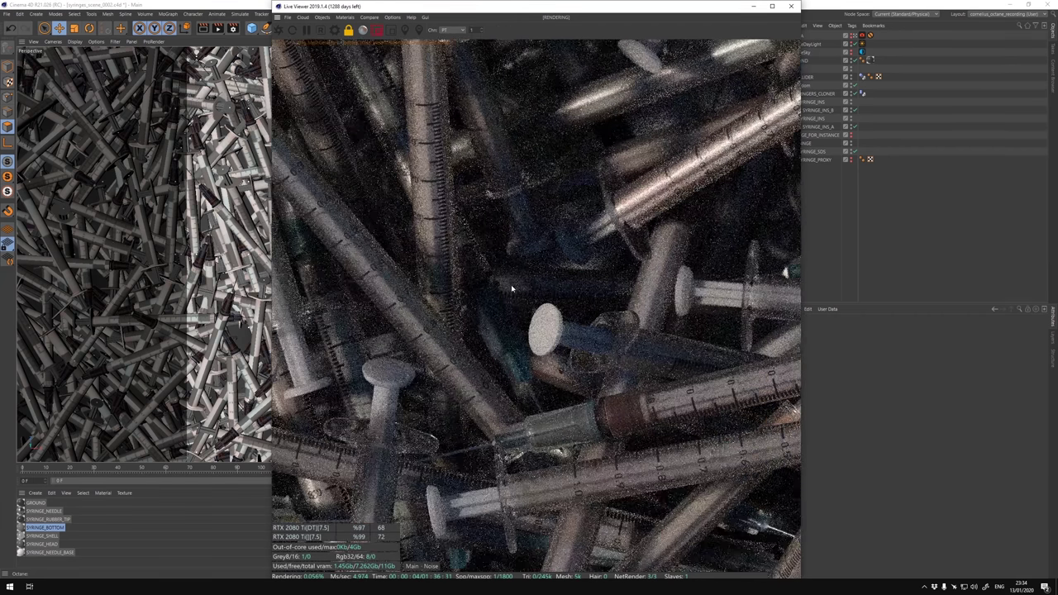
{"action": "left_click_drag", "start_coordinate": [500, 277], "coordinate": [639, 375]}
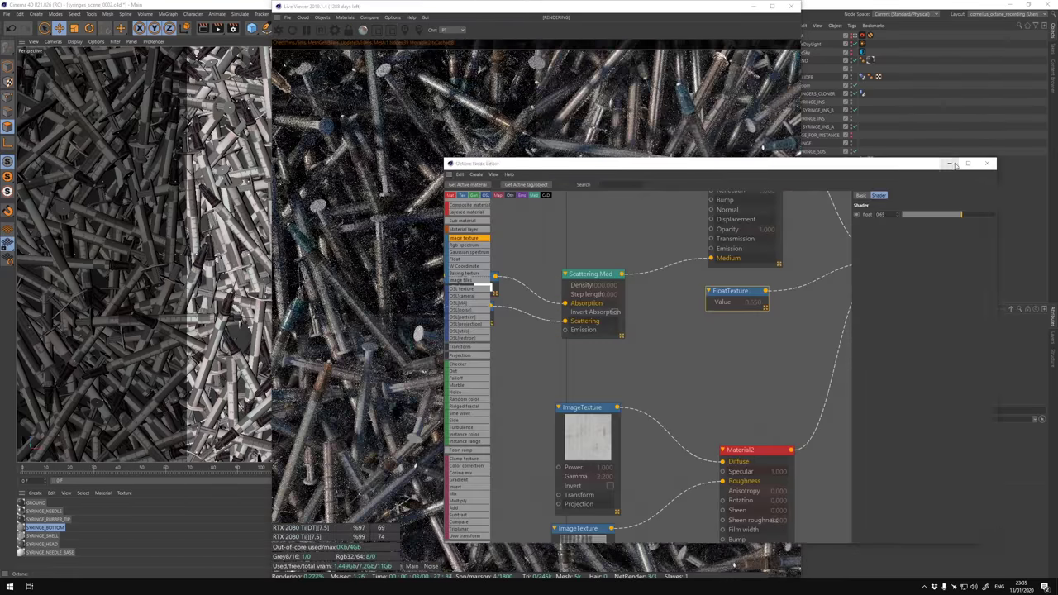
{"action": "left_click_drag", "start_coordinate": [537, 264], "coordinate": [569, 313]}
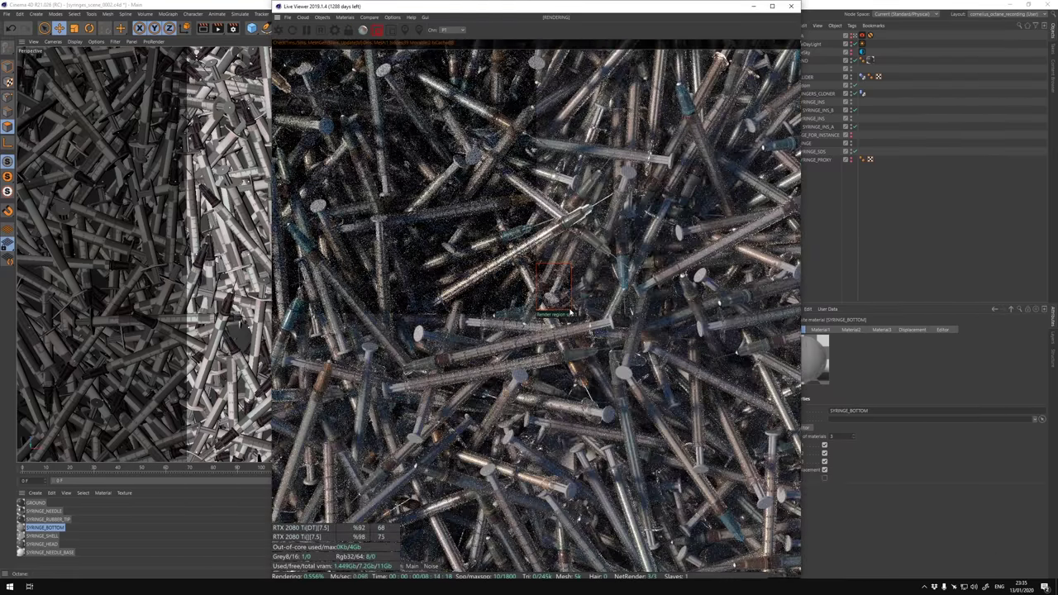
Open the SYRINGE_SHELL material in the Octane Node Editor and position the editor window.
{"action": "double_click", "coordinate": [41, 535]}
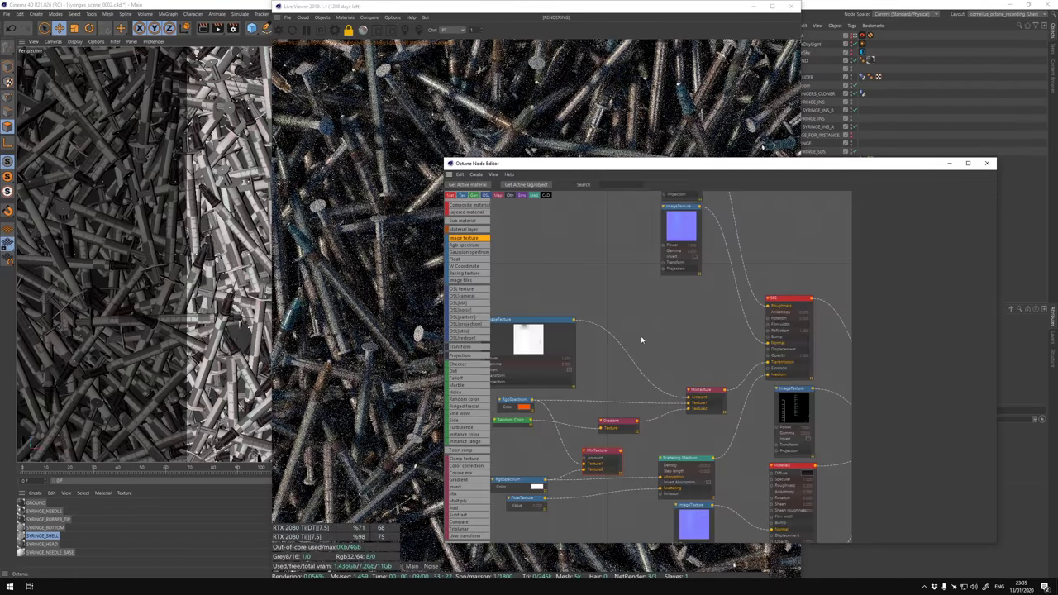
{"action": "left_click_drag", "start_coordinate": [555, 168], "coordinate": [513, 369]}
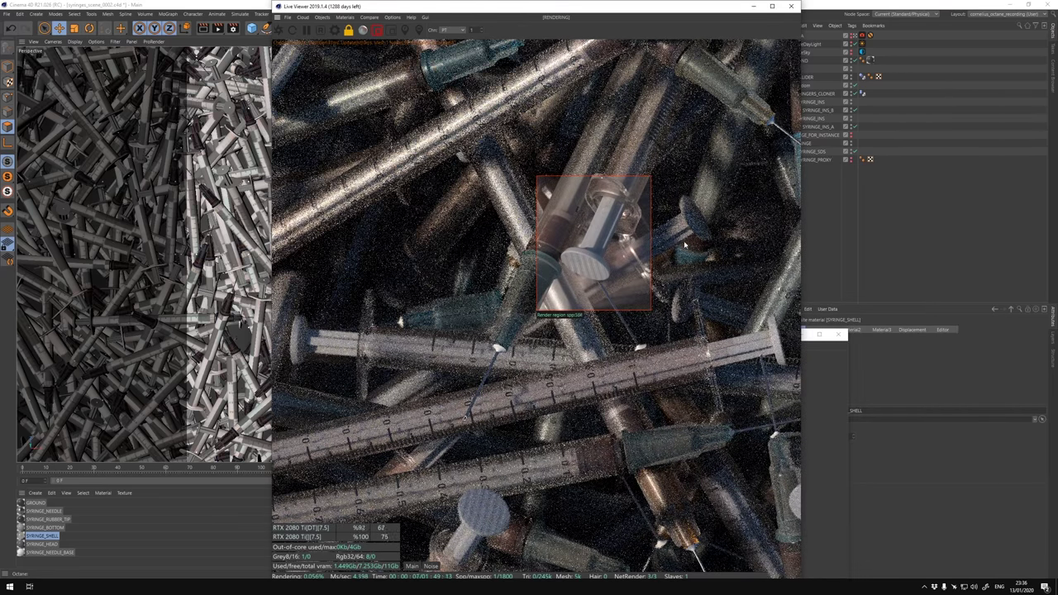
{"action": "left_click_drag", "start_coordinate": [440, 332], "coordinate": [427, 256]}
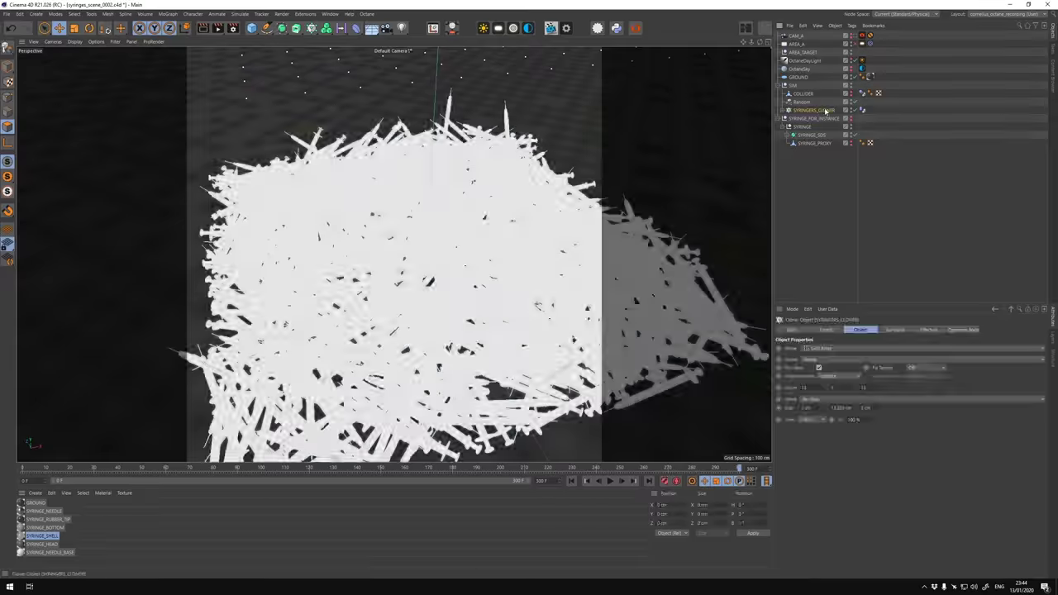
Make the syringe cloner editable and group the SYRINGE_INS_A instances into null A.
{"action": "key", "text": "c"}
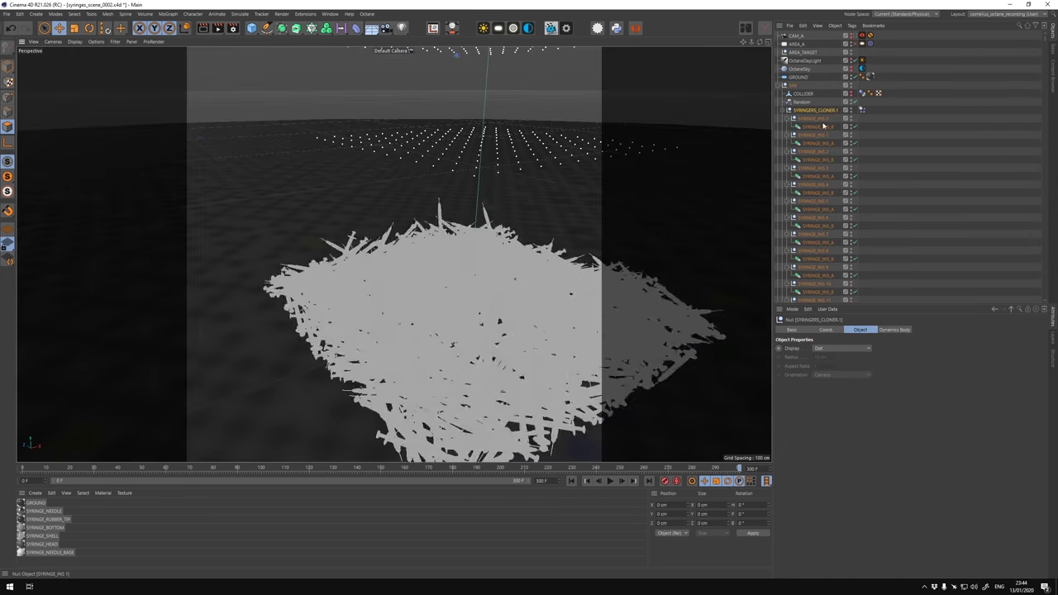
{"action": "left_click_drag", "start_coordinate": [1045, 37], "coordinate": [1009, 281]}
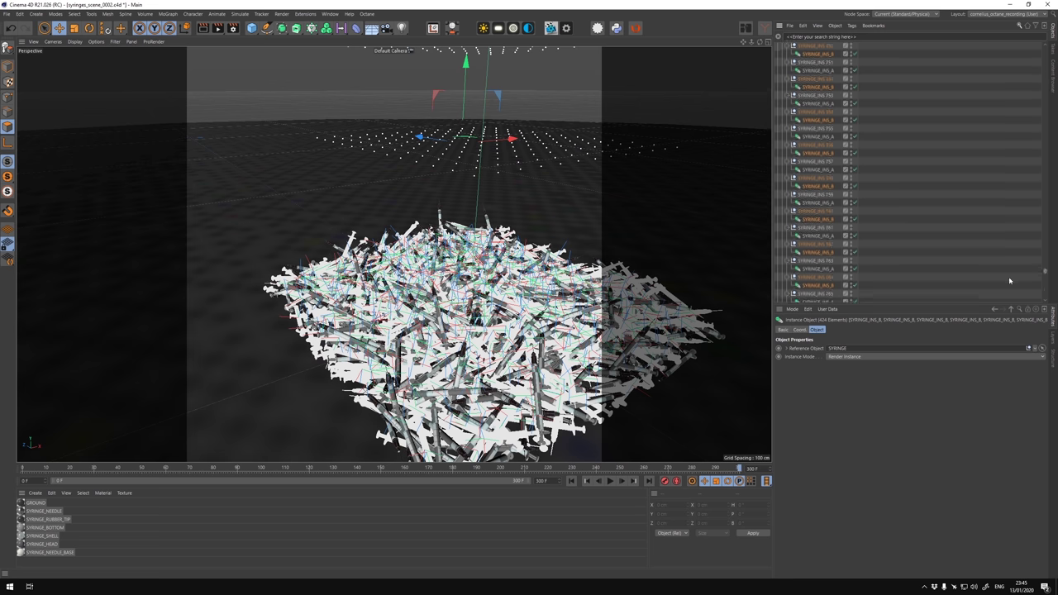
{"action": "type", "text": "SYRINGE_INS_A"}
{"action": "left_click", "coordinate": [818, 47]}
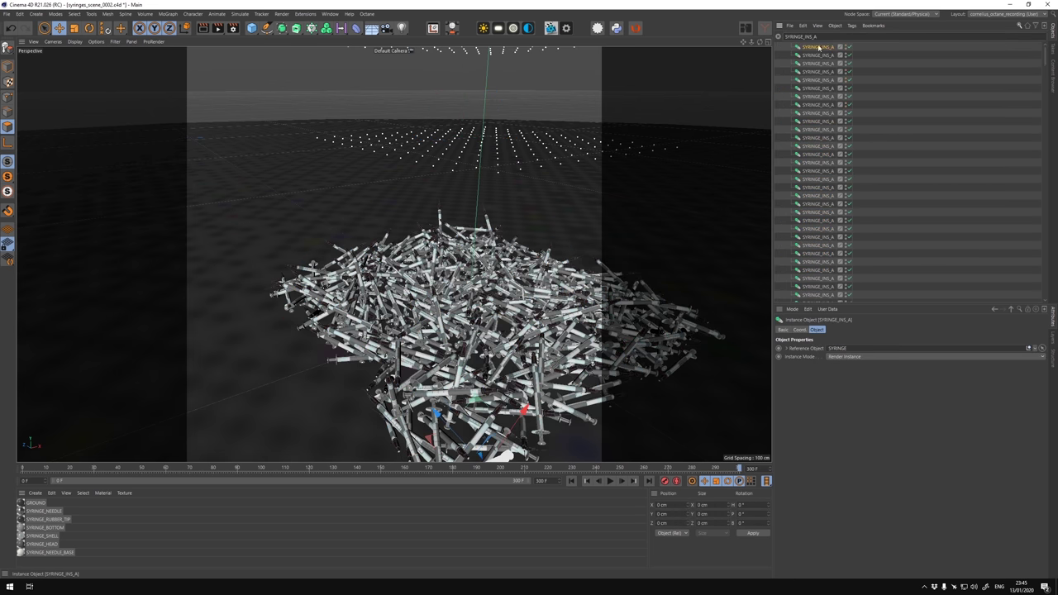
{"action": "key", "text": "ctrl+a"}
{"action": "left_click", "coordinate": [816, 224]}
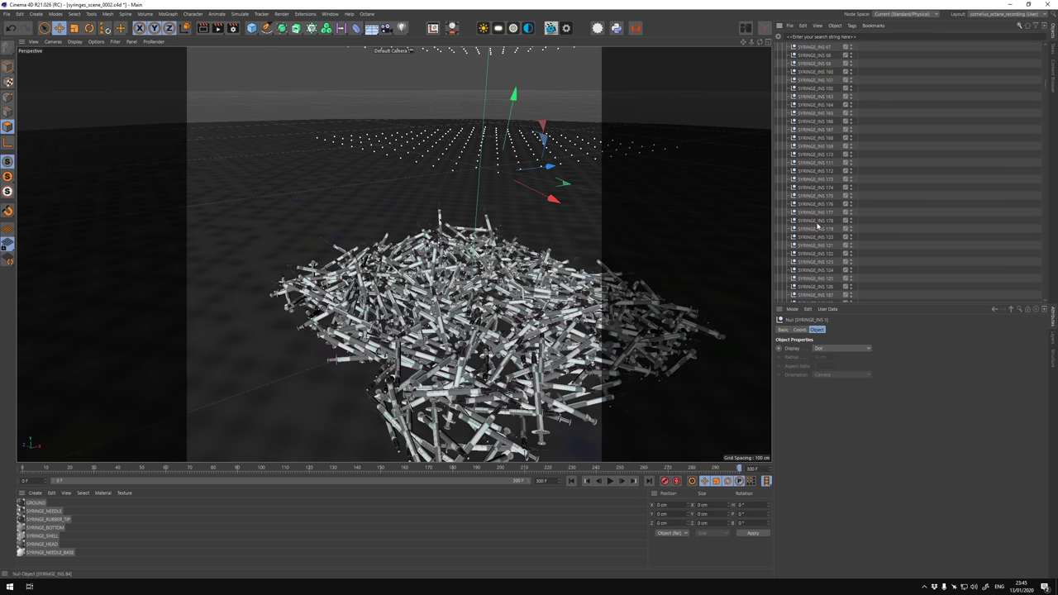
Frame the pile and switch to the top view to see all syringes.
{"action": "key", "text": "o"}
{"action": "key", "text": "F5"}
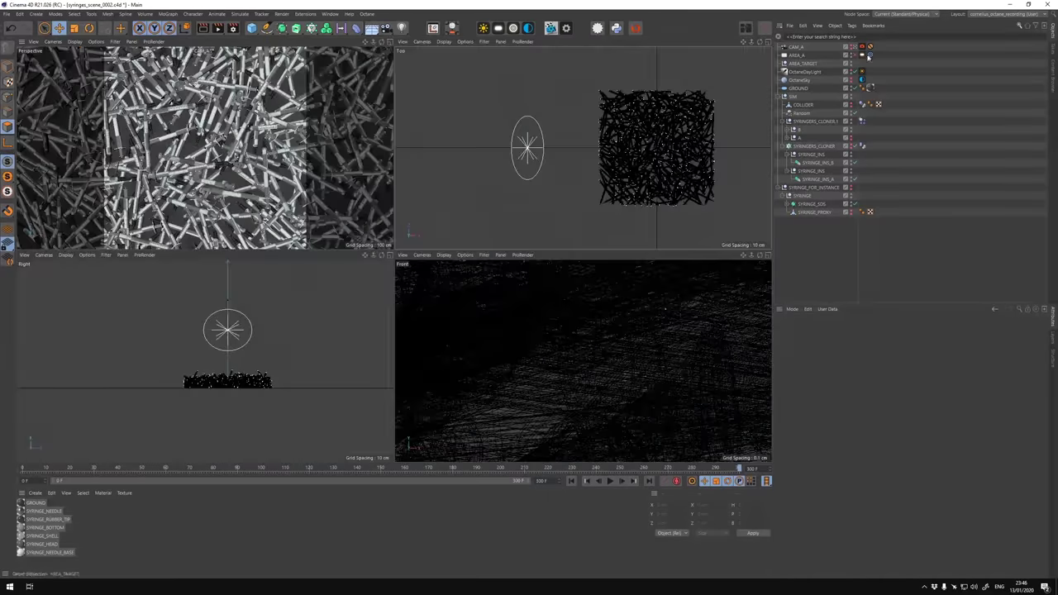
{"action": "key", "text": "0"}
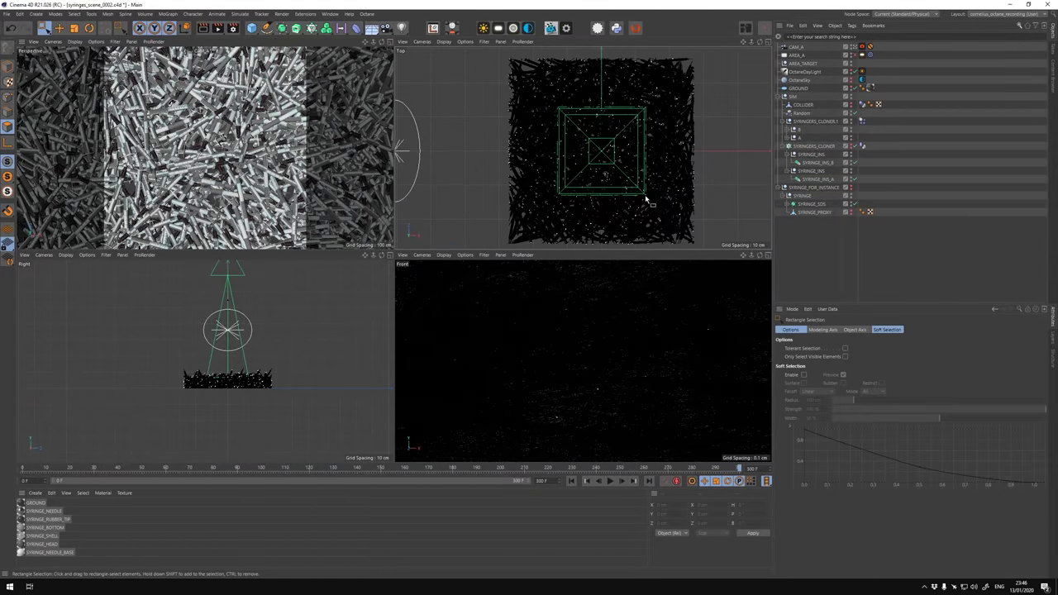
{"action": "key", "text": "F1"}
{"action": "key", "text": "F2"}
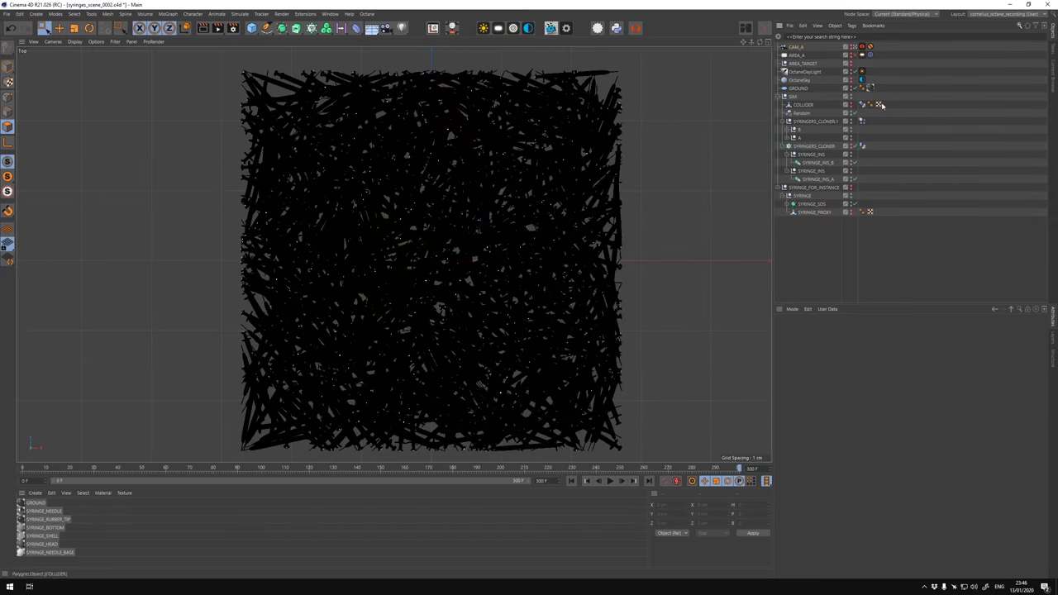
{"action": "key", "text": "ctrl+a"}
Gather the SYRINGE_INS_B instances into group B and tidy the cloner hierarchy.
{"action": "left_click", "coordinate": [789, 137]}
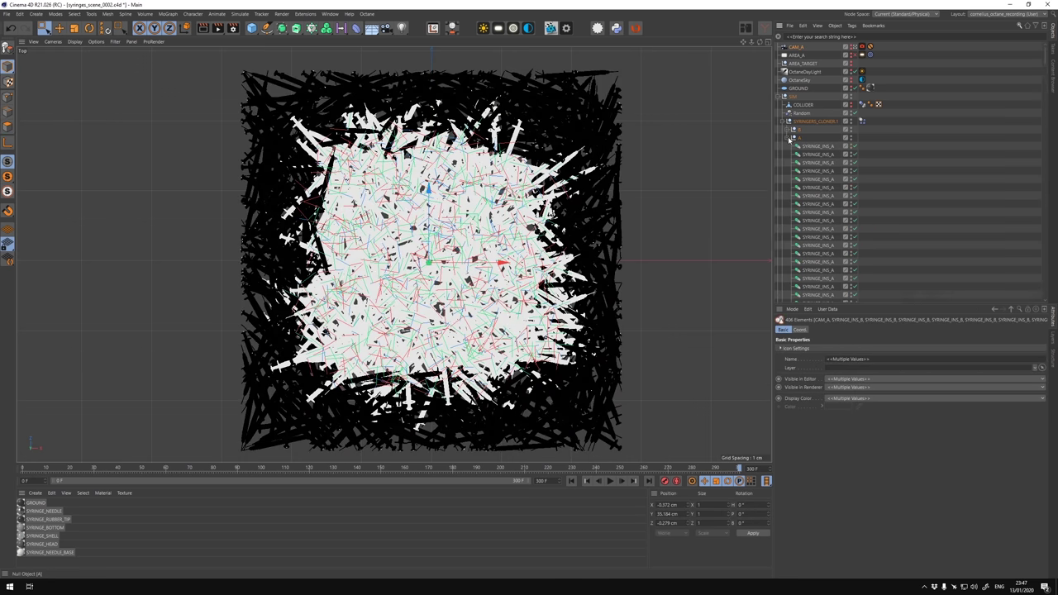
{"action": "left_click", "coordinate": [799, 130]}
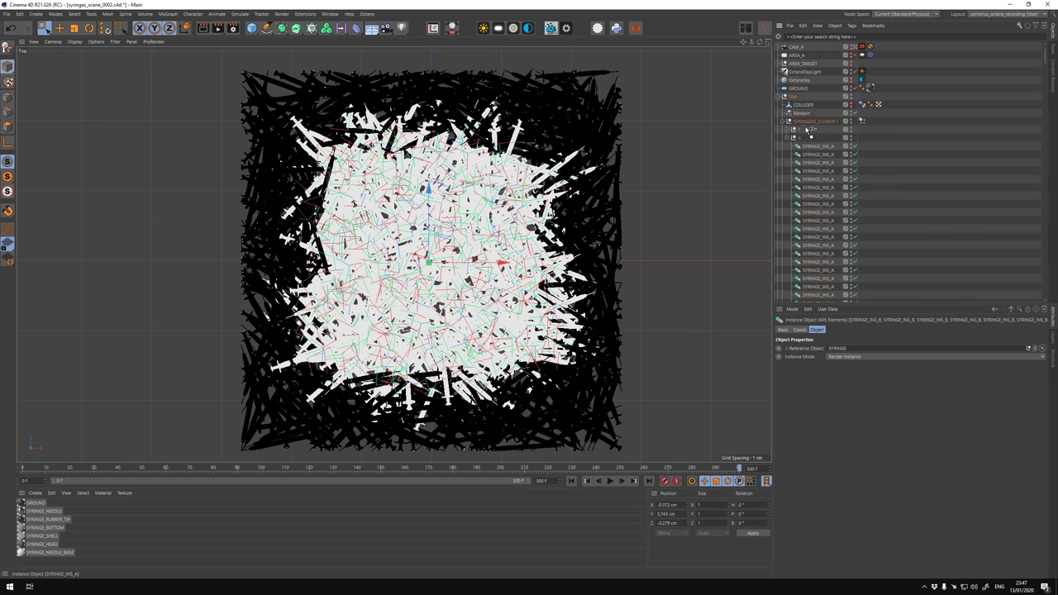
{"action": "key", "text": "ctrl+z"}
{"action": "key", "text": "ctrl+y"}
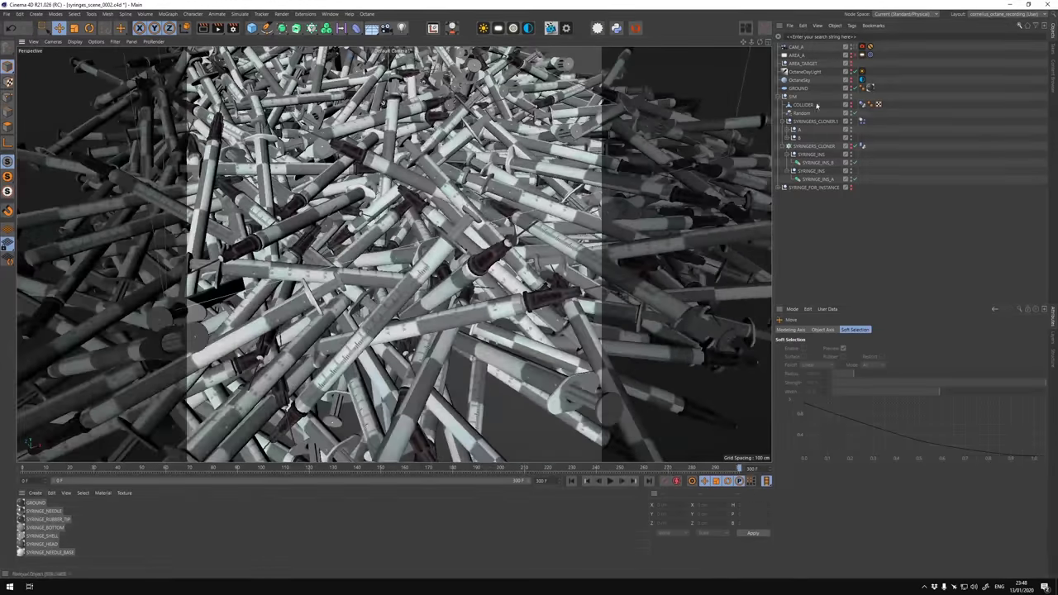
{"action": "key", "text": "ctrl+z"}
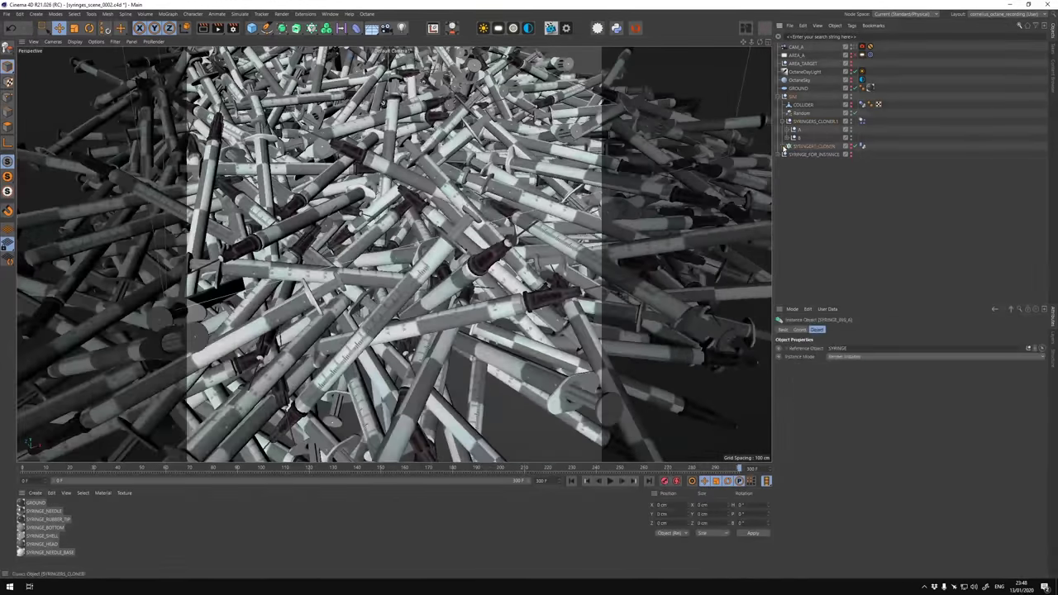
{"action": "key", "text": "ctrl+z"}
{"action": "key", "text": "ctrl+z"}
{"action": "key", "text": "ctrl+z"}
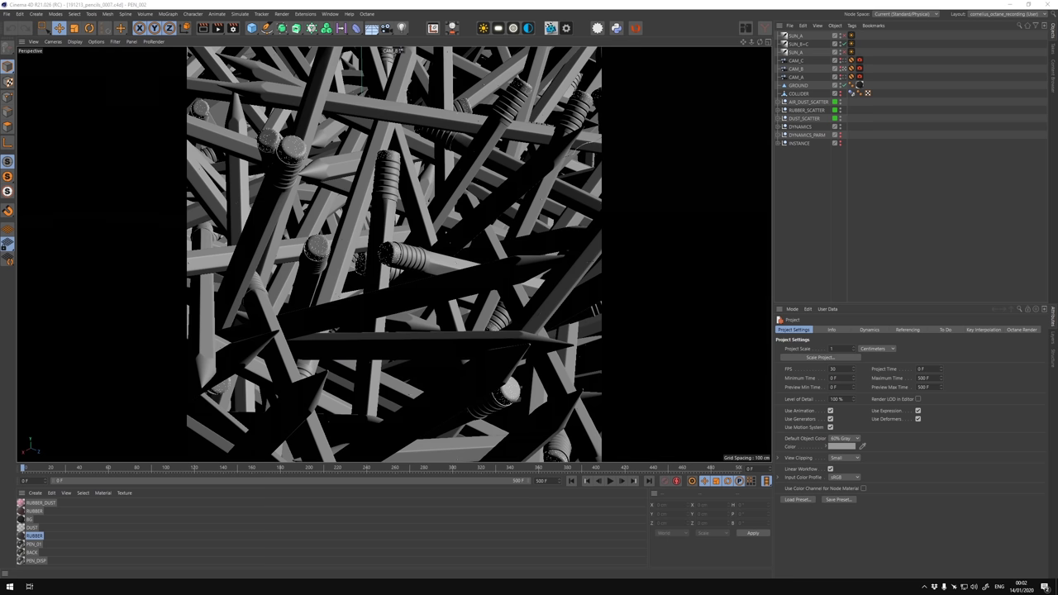
Expand DUST_SCATTER in the pencils scene and select the Haar and Platonic Instance objects.
{"action": "left_click", "coordinate": [783, 119], "text": "shift"}
{"action": "left_click_drag", "start_coordinate": [805, 148], "coordinate": [810, 176]}
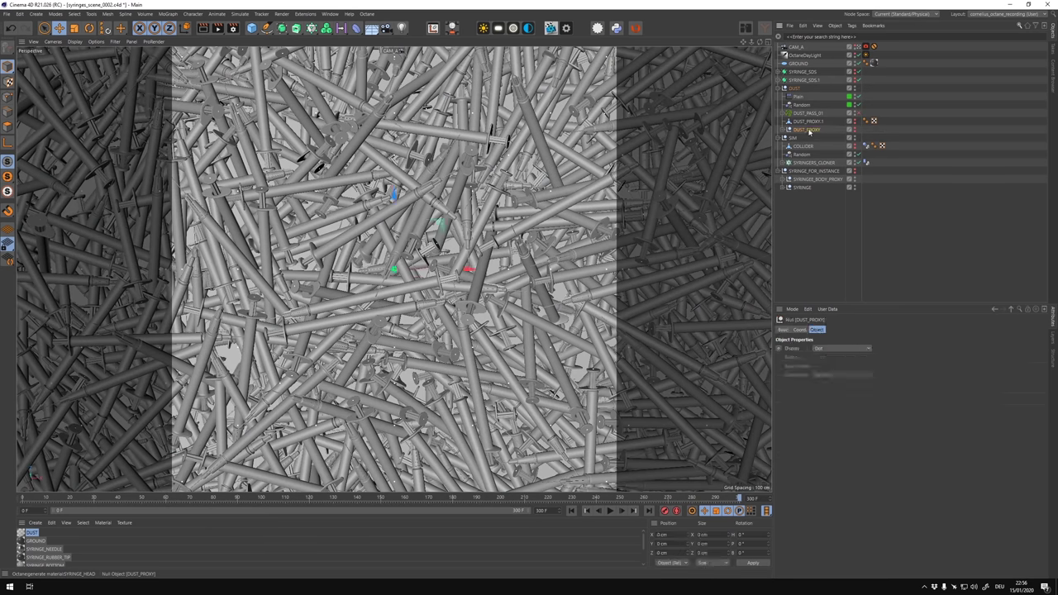
Delete the dust proxies and split the selected shell polygons into a new object SHELL_PROXY.
{"action": "key", "text": "Delete"}
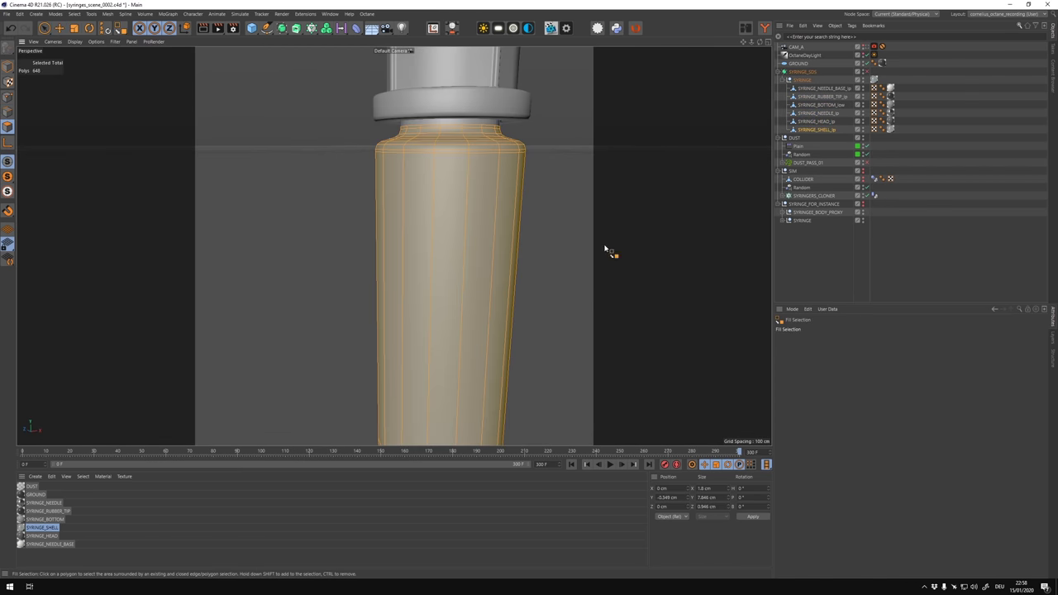
{"action": "right_click", "coordinate": [606, 250]}
{"action": "left_click", "coordinate": [628, 397]}
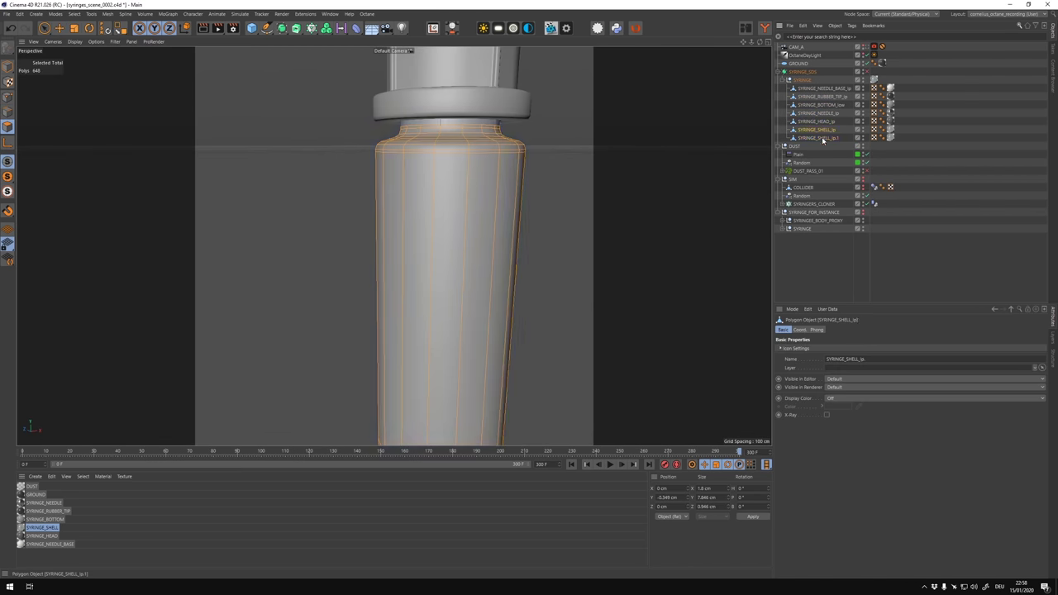
{"action": "type", "text": "SHELL_PROXY"}
{"action": "key", "text": "Return"}
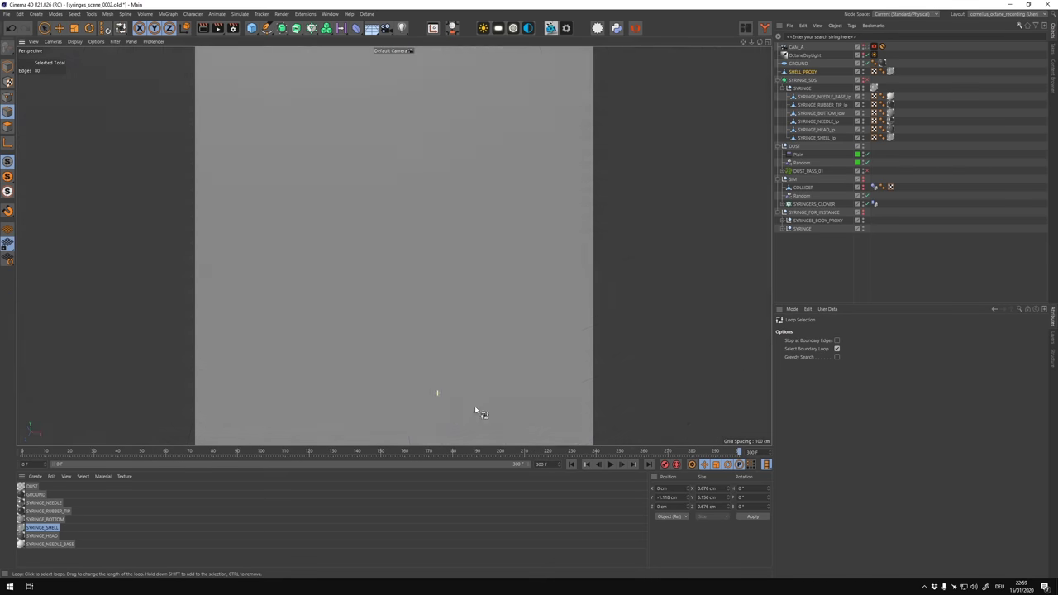
Add loop cuts along the SHELL_PROXY object.
{"action": "key", "text": "k"}
{"action": "key", "text": "l"}
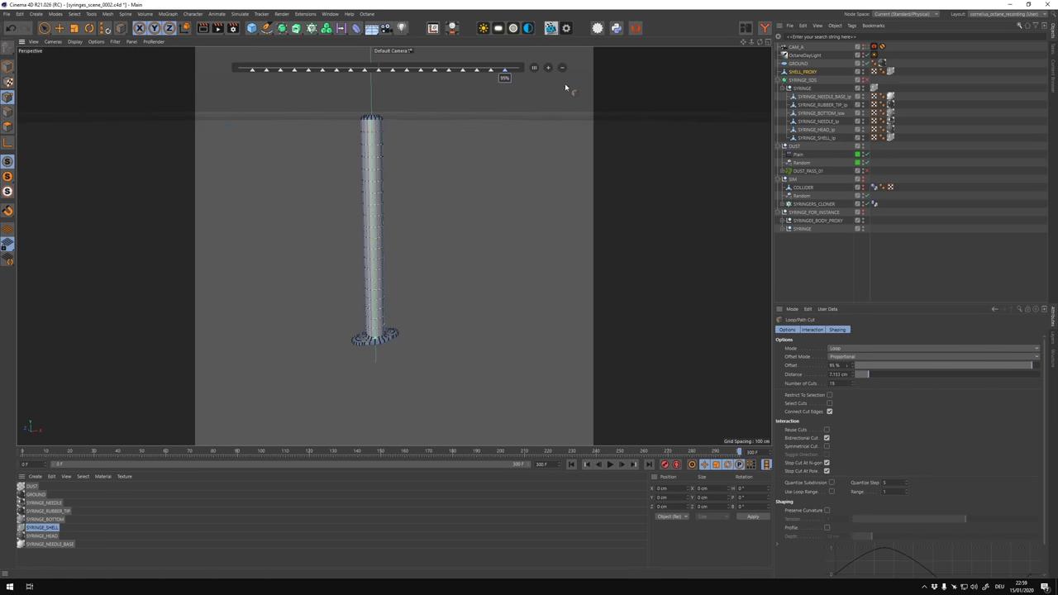
{"action": "scroll", "coordinate": [434, 272], "scroll_direction": "up", "scroll_amount": 10}
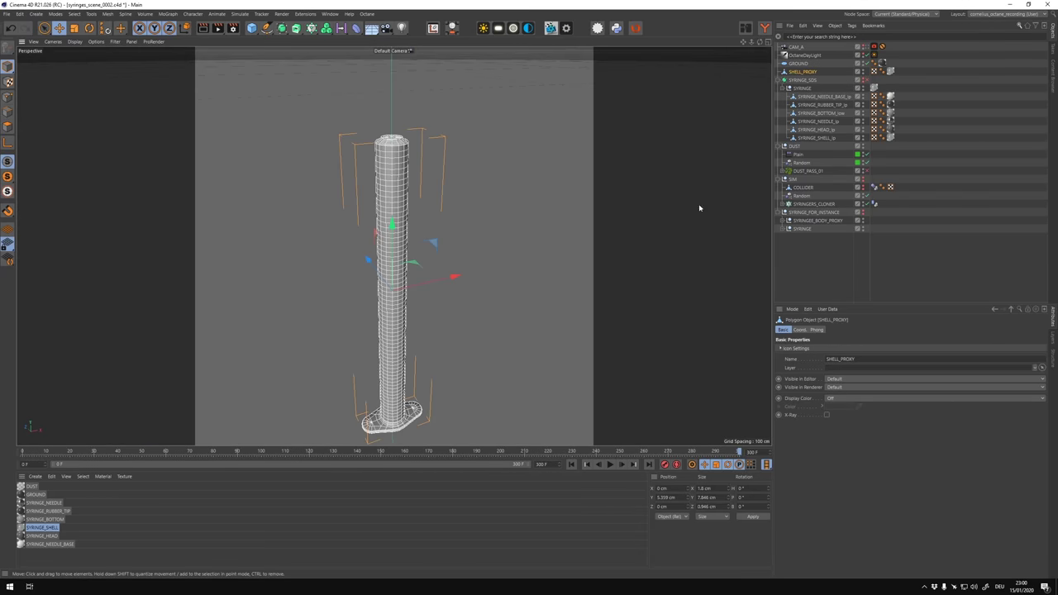
Inspect the syringe cloner and expand the SYRINGE_SDS hierarchy to show its parts.
{"action": "left_click", "coordinate": [816, 204]}
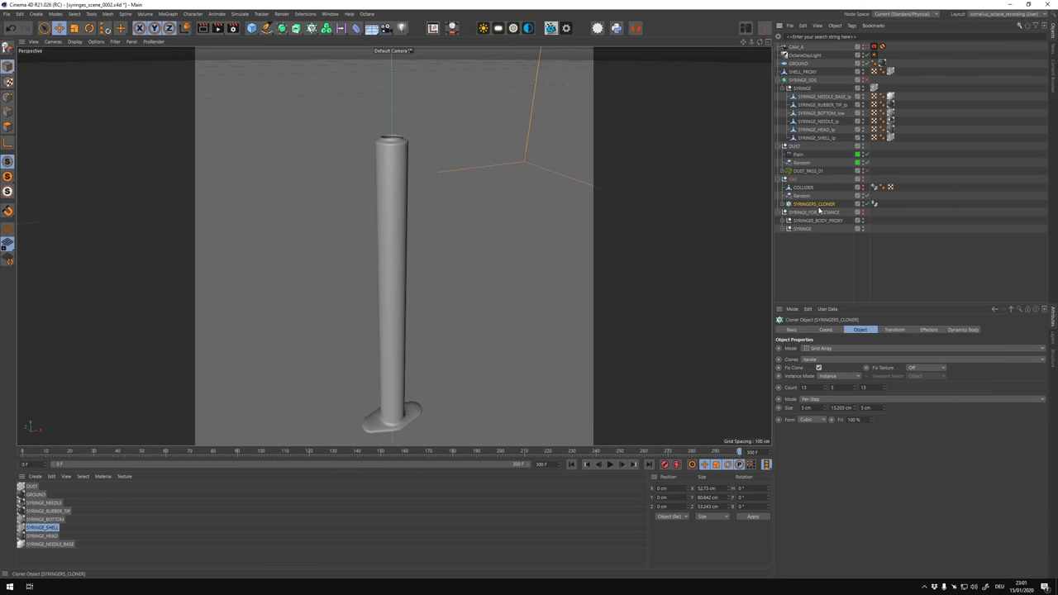
{"action": "left_click", "coordinate": [784, 79]}
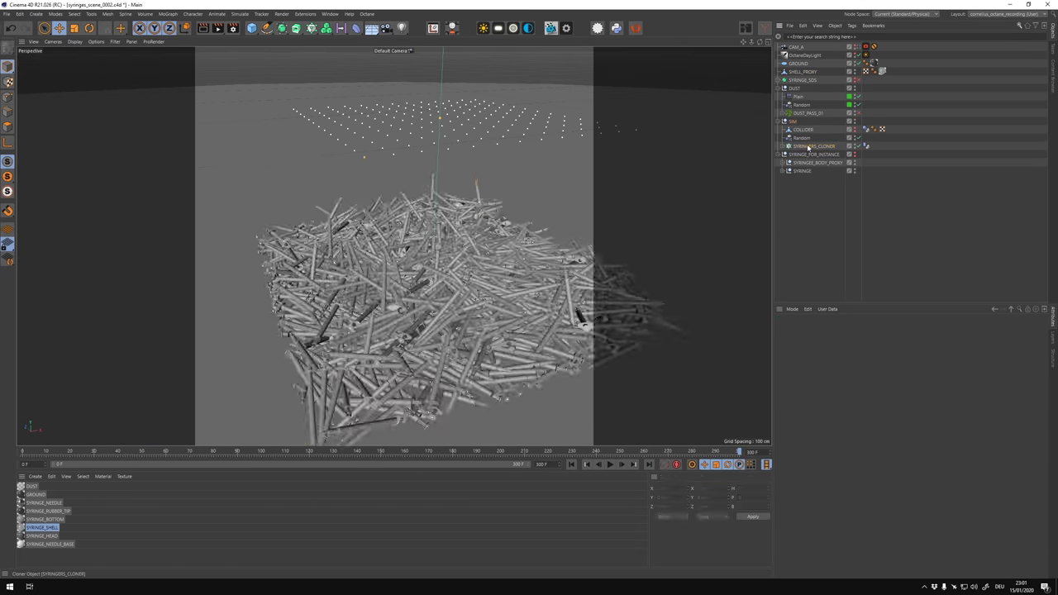
{"action": "left_click", "coordinate": [811, 77]}
{"action": "left_click", "coordinate": [779, 79]}
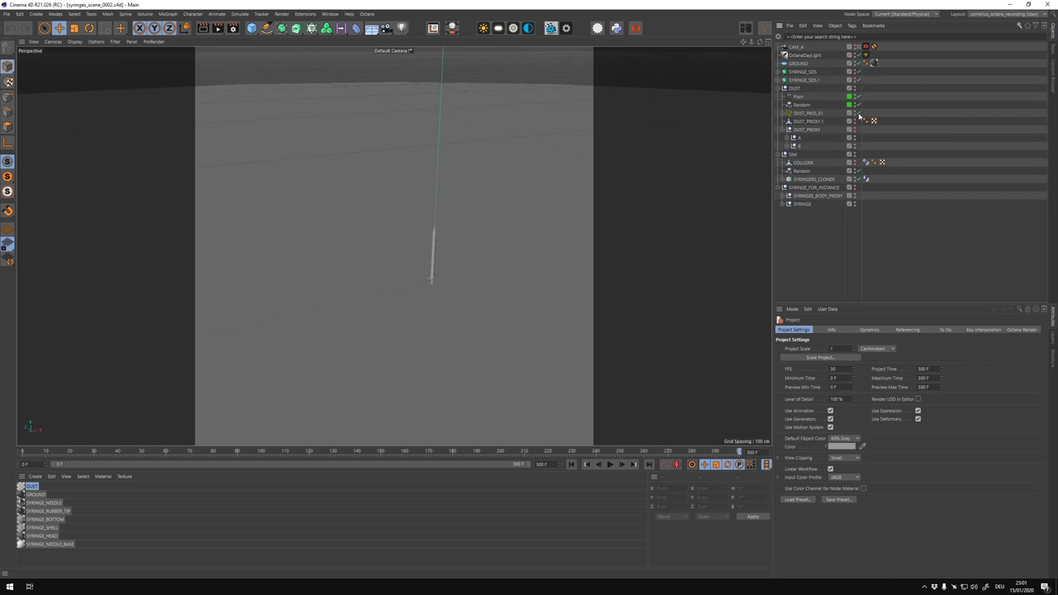
Delete DUST_PROXY.1 and SYRINGE_SDS.1, nest groups A and B under DUST_PROXY, remove old body proxy.
{"action": "key", "text": "ctrl+z"}
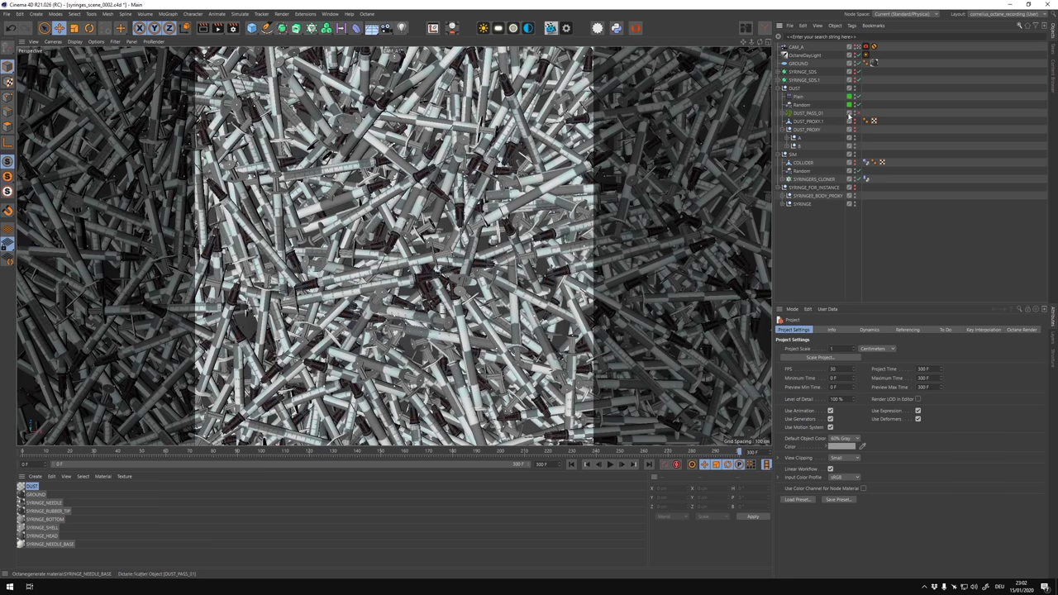
{"action": "key", "text": "ctrl+z"}
{"action": "key", "text": "ctrl+z"}
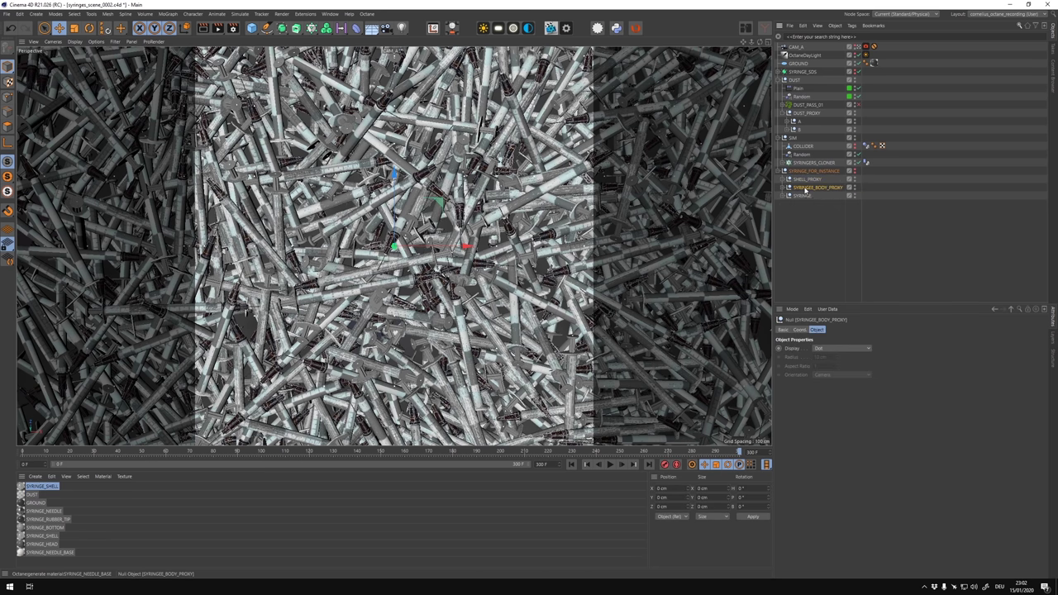
{"action": "key", "text": "ctrl+z"}
{"action": "key", "text": "ctrl+z"}
{"action": "key", "text": "ctrl+z"}
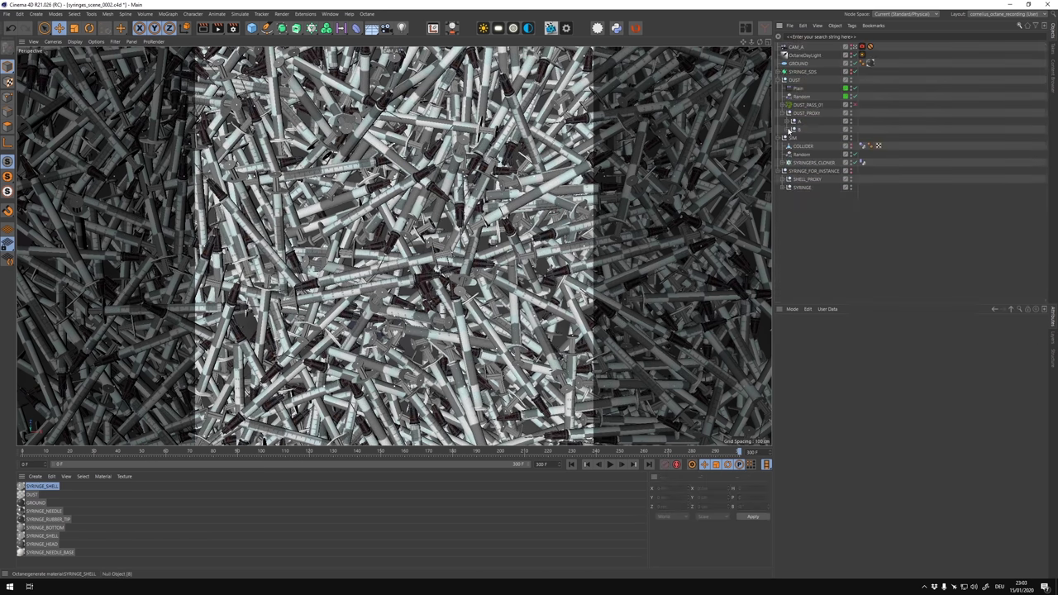
{"action": "key", "text": "ctrl+z"}
{"action": "key", "text": "ctrl+z"}
{"action": "key", "text": "ctrl+z"}
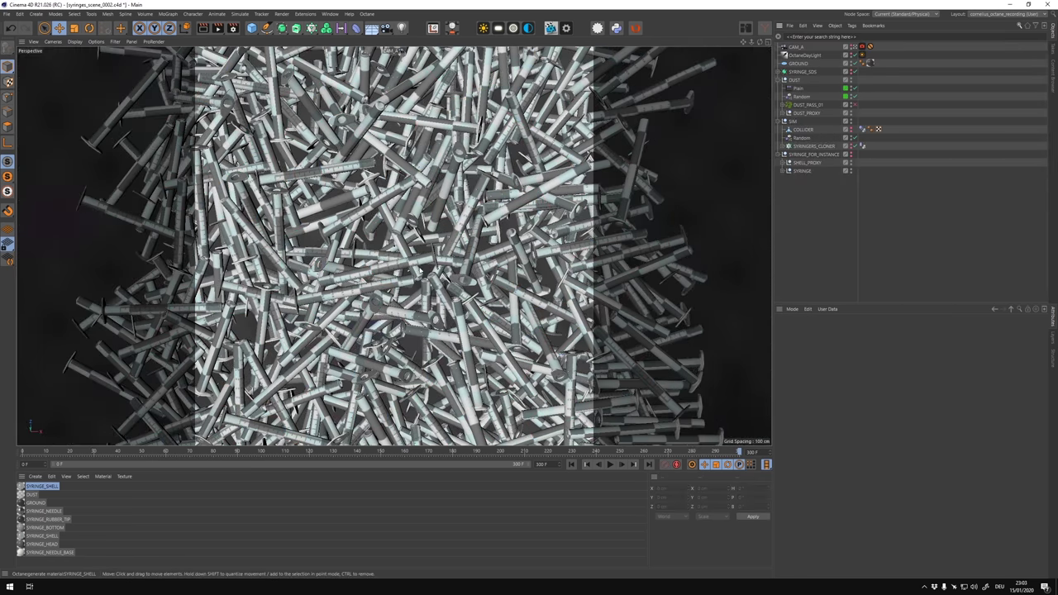
{"action": "key", "text": "ctrl+z"}
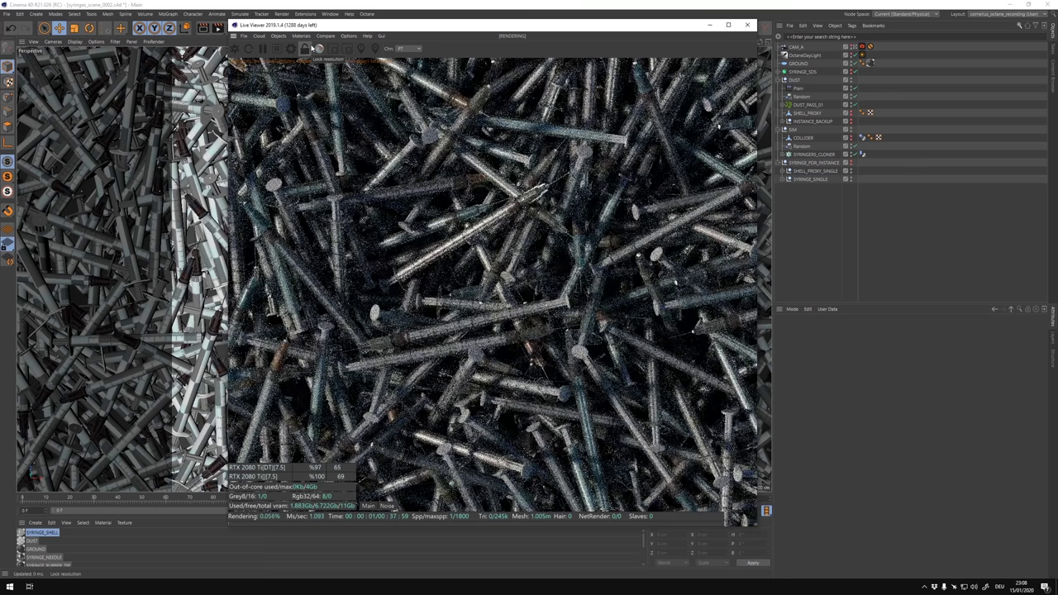
Render a centre region in the Live Viewer and change the DUST_SHELL scatter's seed.
{"action": "left_click", "coordinate": [305, 49]}
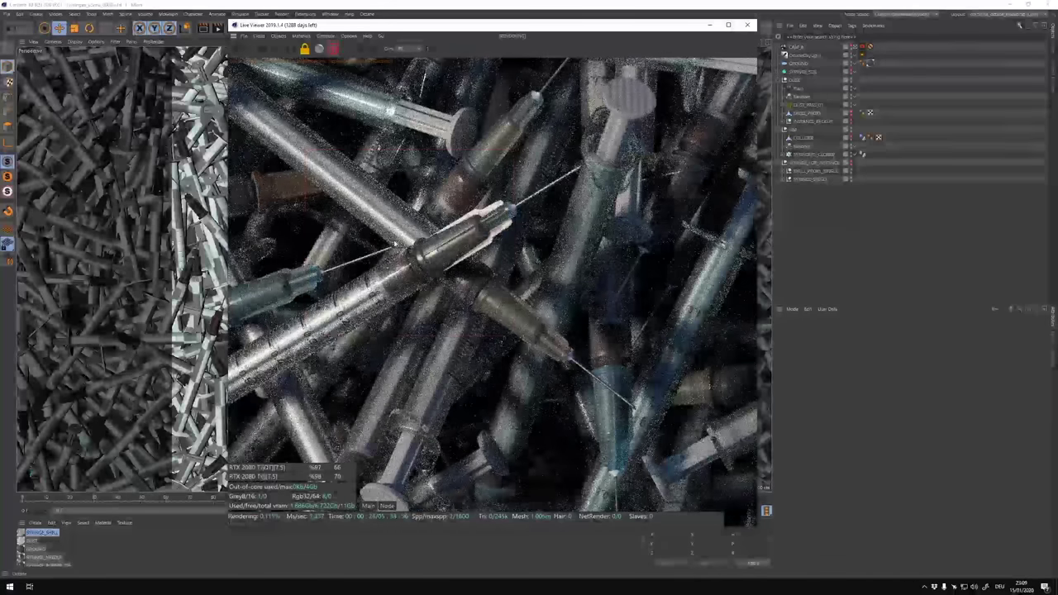
{"action": "left_click_drag", "start_coordinate": [305, 151], "coordinate": [513, 335]}
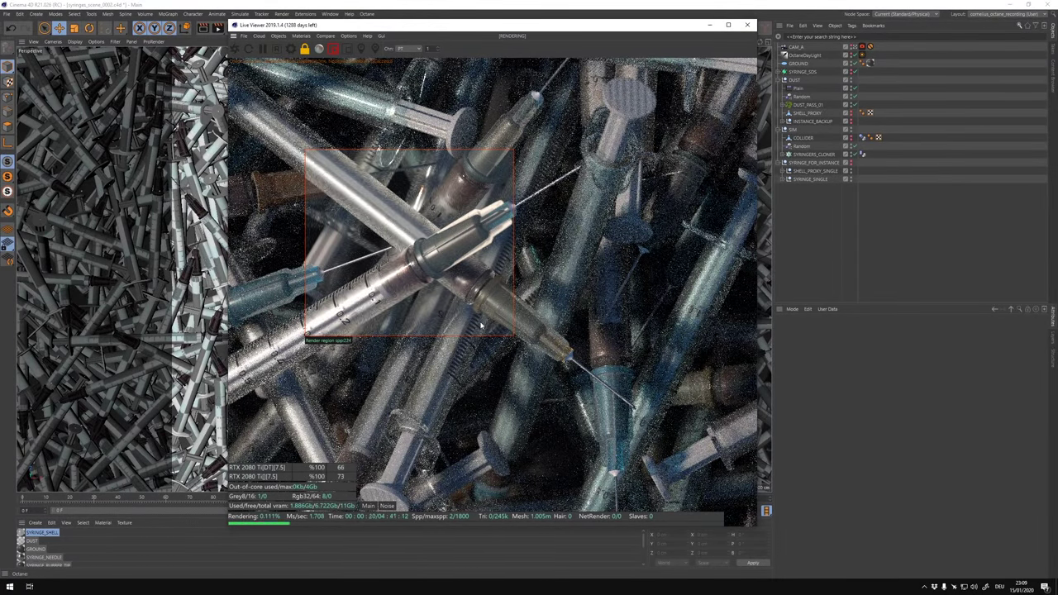
{"action": "left_click", "coordinate": [807, 106]}
{"action": "left_click", "coordinate": [841, 384]}
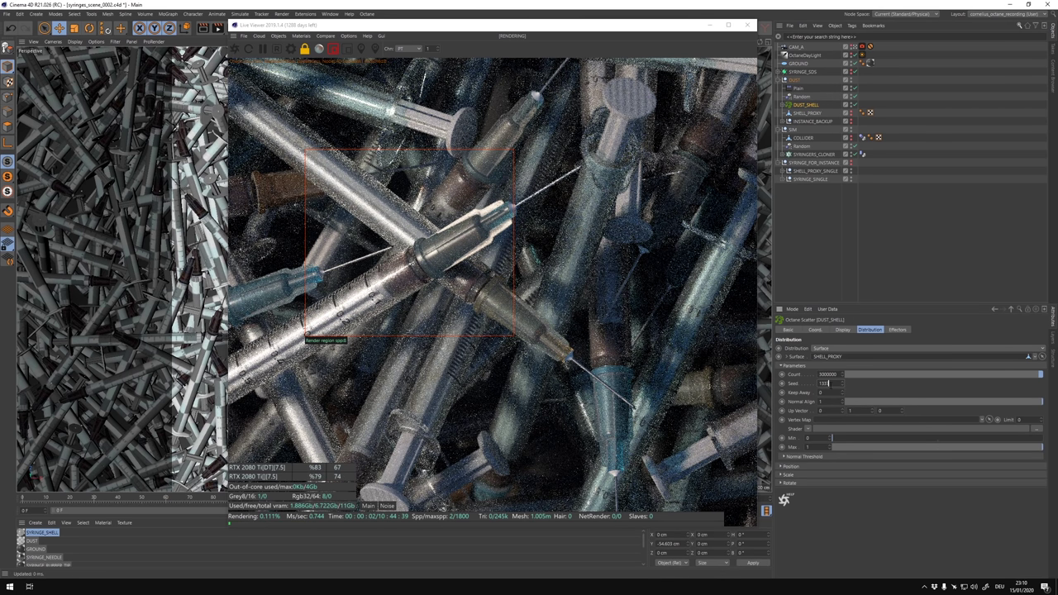
{"action": "left_click_drag", "start_coordinate": [338, 255], "coordinate": [404, 333]}
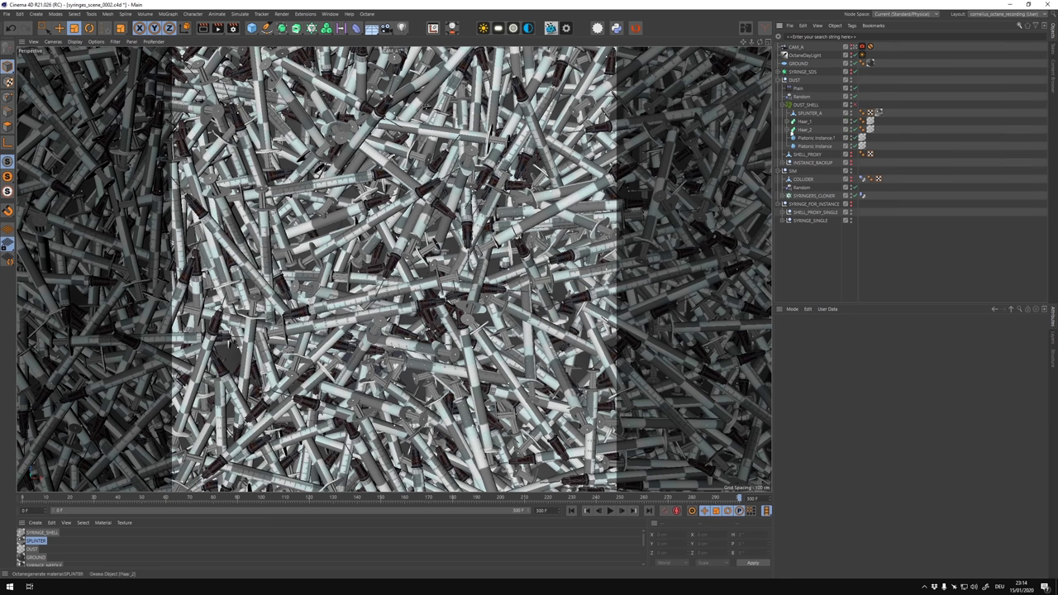
Render a Live Viewer region around the lower right syringe.
{"action": "left_click", "coordinate": [785, 105]}
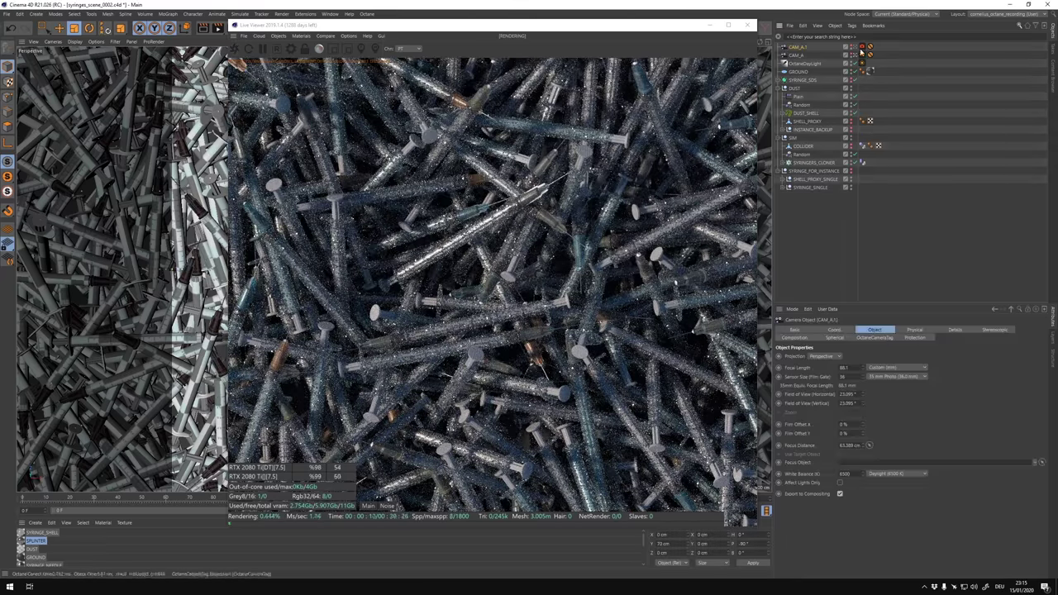
{"action": "left_click", "coordinate": [305, 49]}
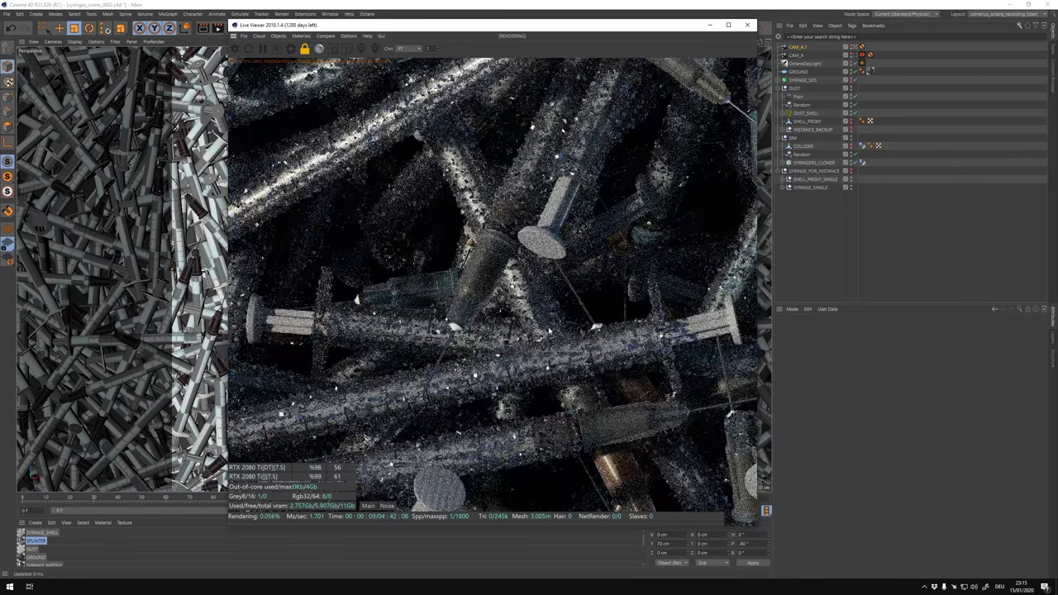
{"action": "left_click", "coordinate": [333, 49]}
{"action": "left_click_drag", "start_coordinate": [583, 254], "coordinate": [716, 408]}
Halve SPLINTER_A's size to 0.049 × 0.026 × 0.016 cm.
{"action": "left_click", "coordinate": [788, 113]}
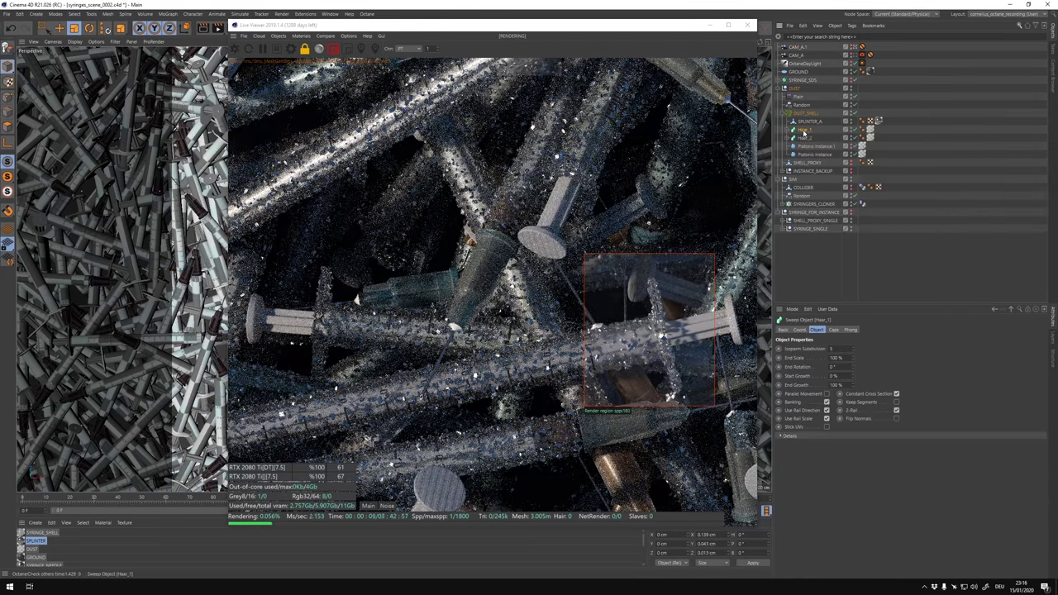
{"action": "left_click", "coordinate": [805, 123]}
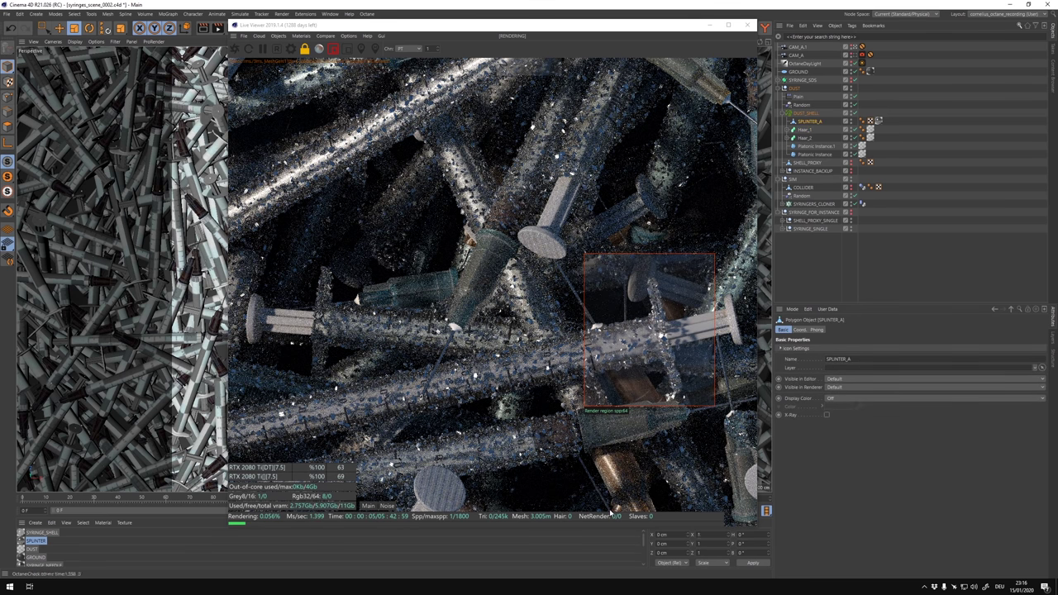
{"action": "key", "text": "Return"}
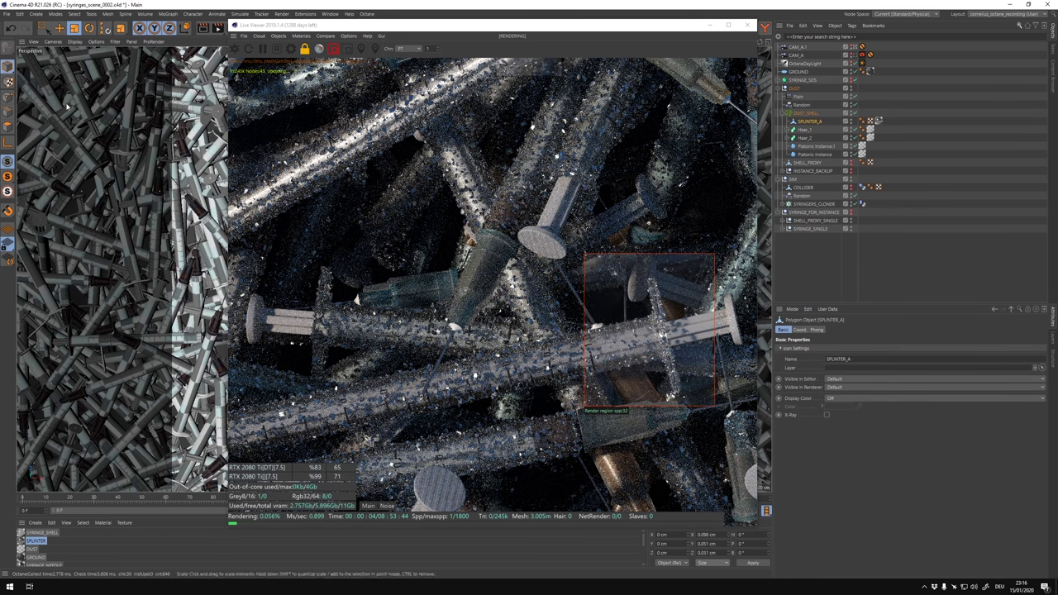
{"action": "left_click", "coordinate": [713, 535]}
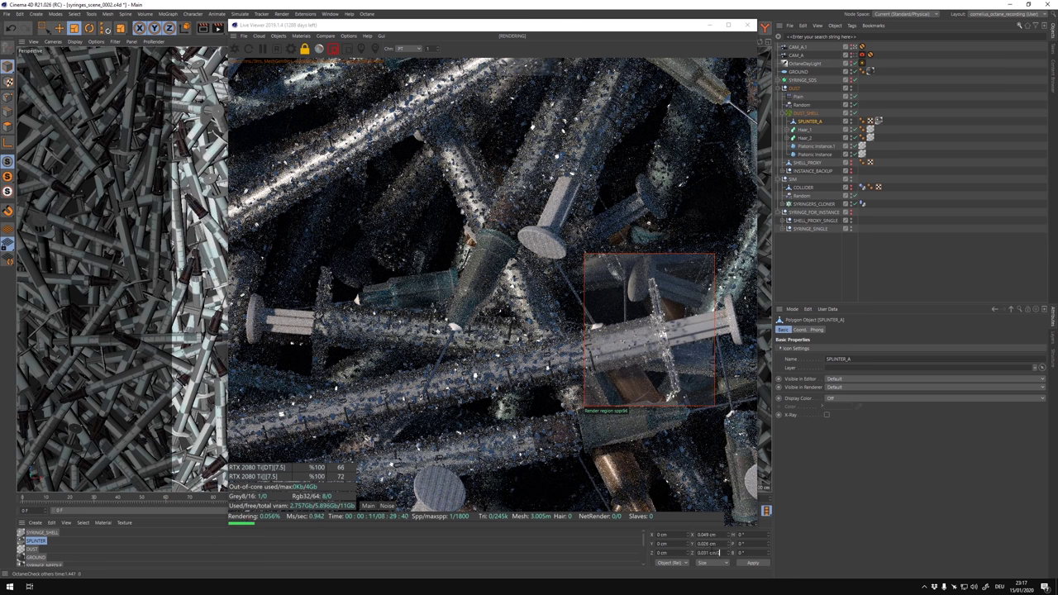
{"action": "type", "text": "0.016"}
{"action": "left_click", "coordinate": [692, 529]}
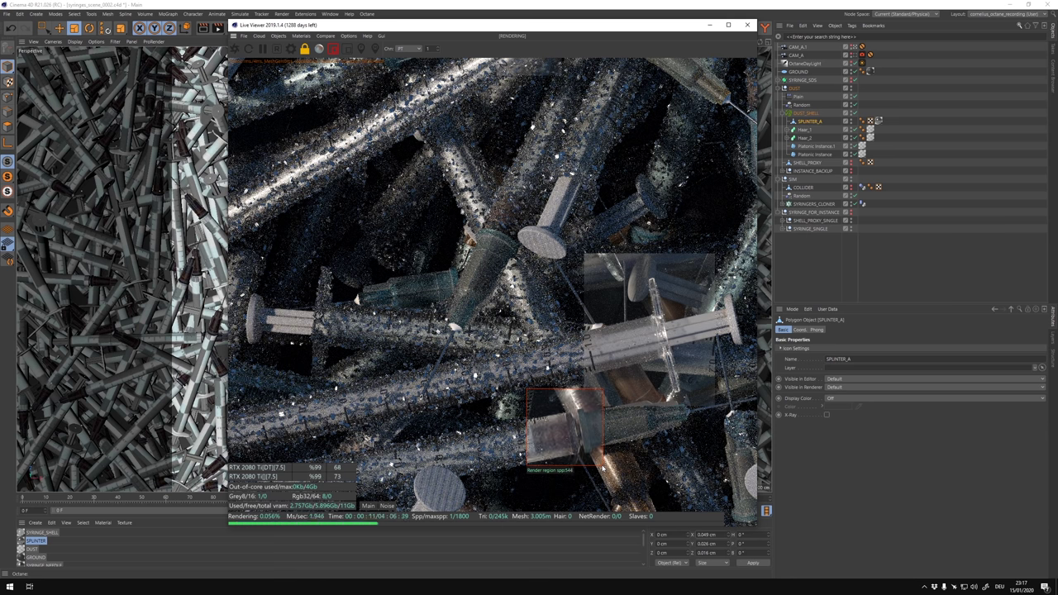
Check the Plain effector settings and review a larger centre region before returning to full-frame rendering.
{"action": "left_click", "coordinate": [798, 96]}
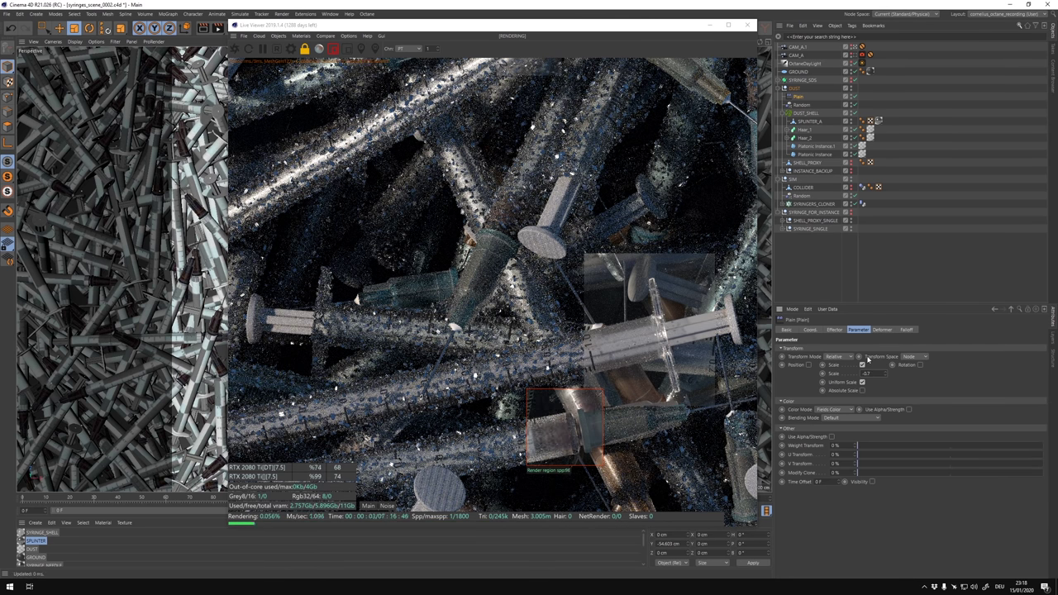
{"action": "left_click_drag", "start_coordinate": [405, 144], "coordinate": [653, 429]}
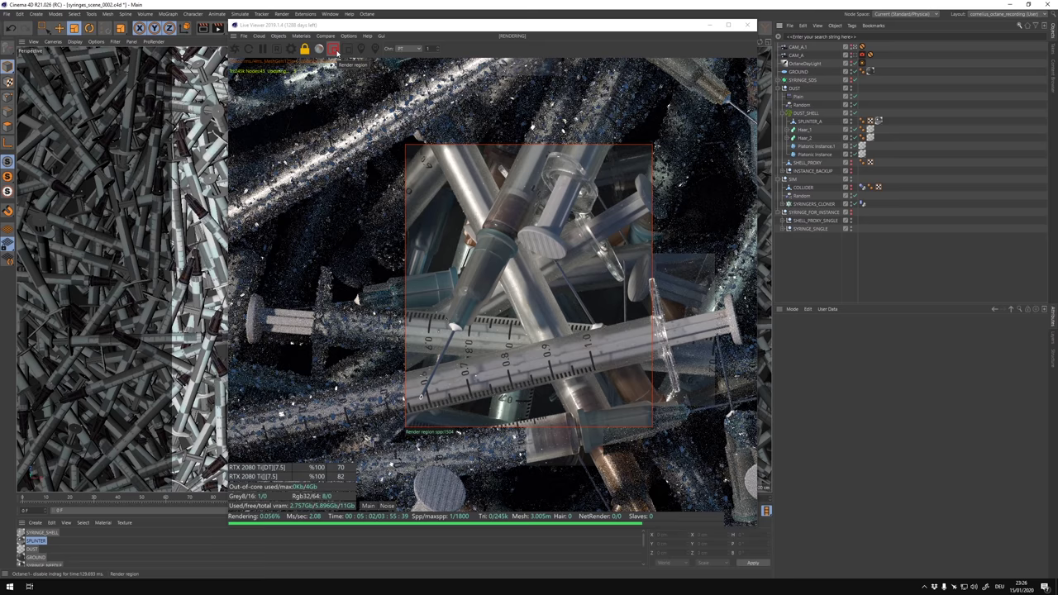
{"action": "left_click", "coordinate": [335, 49]}
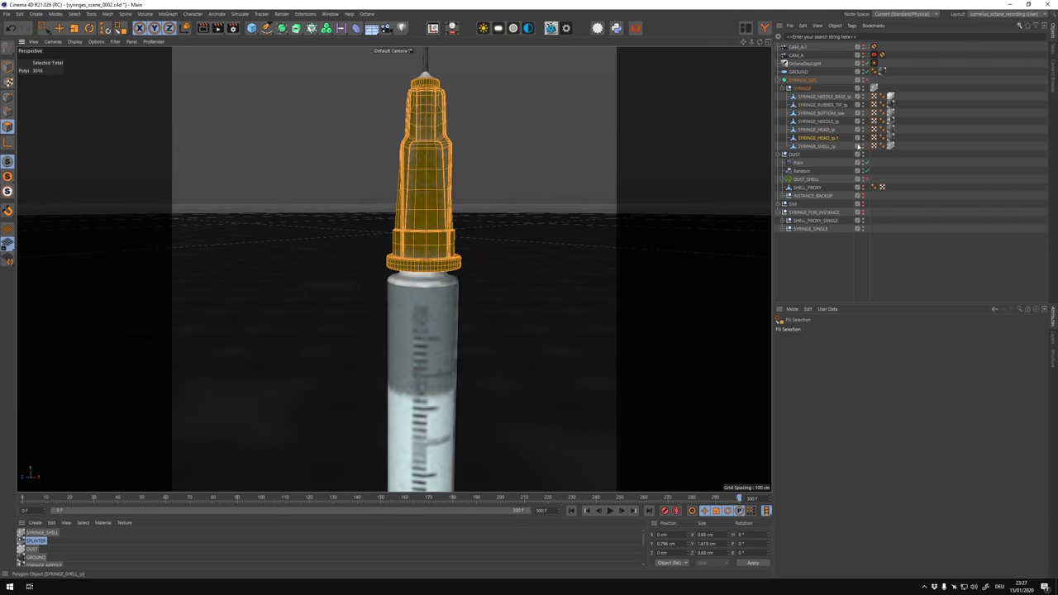
Move the SYRINGE_HEAD_lp copy into SYRINGE_FOR_INSTANCE as HEAD_PROXY_SINGLE and rebuild the instances.
{"action": "left_click_drag", "start_coordinate": [818, 138], "coordinate": [810, 80]}
{"action": "left_click_drag", "start_coordinate": [963, 81], "coordinate": [816, 163]}
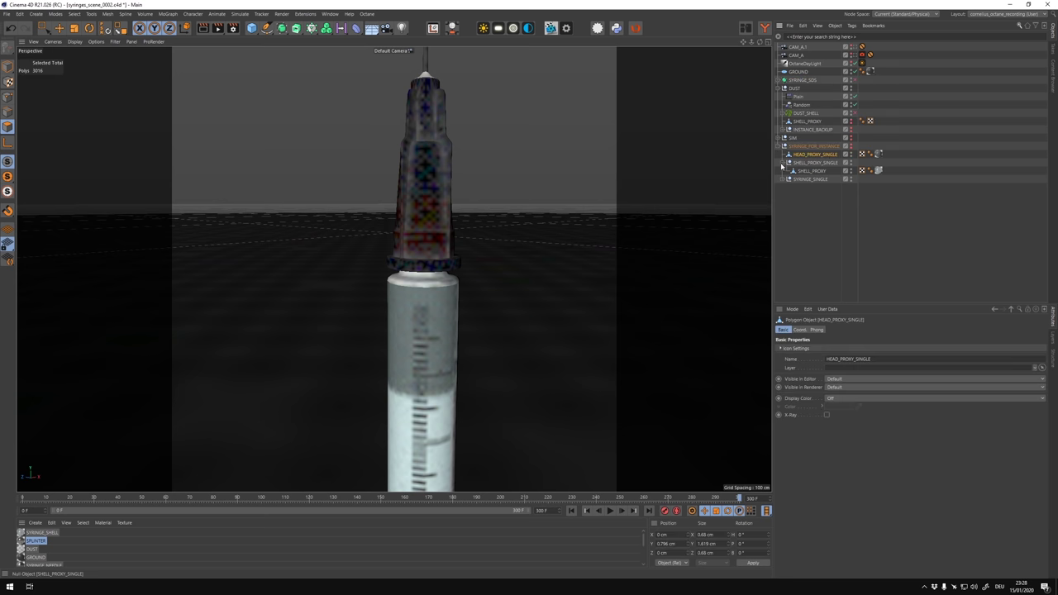
{"action": "left_click", "coordinate": [879, 178]}
{"action": "key", "text": "ctrl+z"}
{"action": "key", "text": "ctrl+z"}
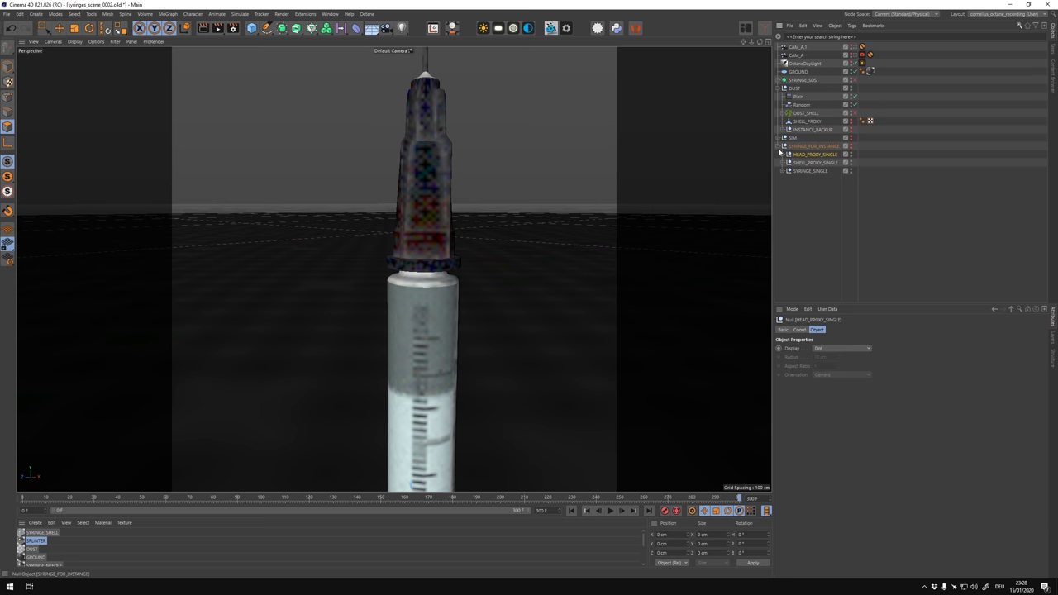
{"action": "key", "text": "ctrl+z"}
{"action": "scroll", "coordinate": [889, 220], "scroll_direction": "up", "scroll_amount": 10}
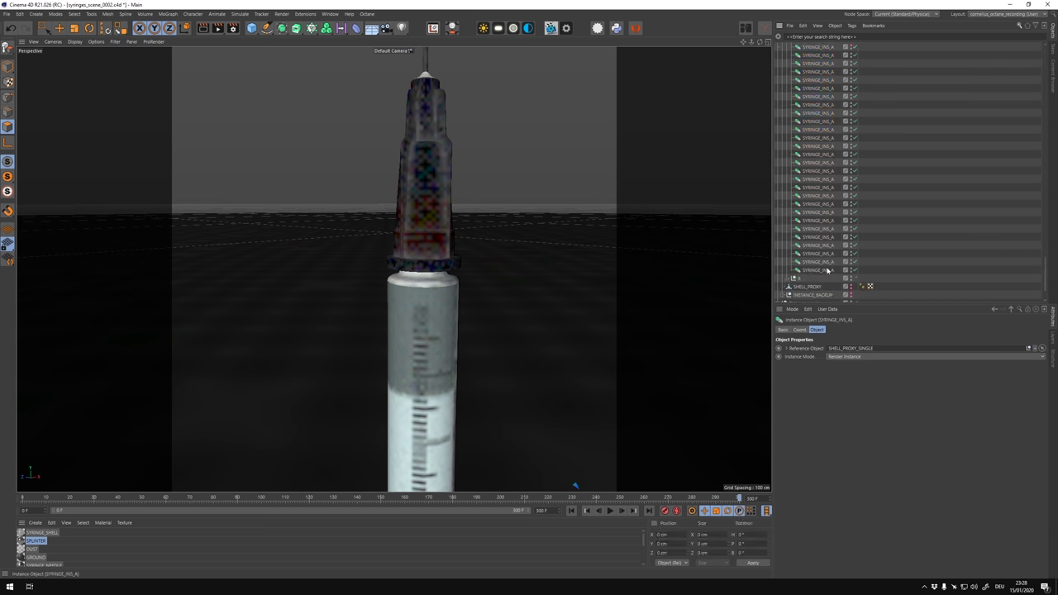
{"action": "scroll", "coordinate": [876, 206], "scroll_direction": "up", "scroll_amount": 10}
{"action": "right_click", "coordinate": [810, 122]}
{"action": "left_click", "coordinate": [874, 341]}
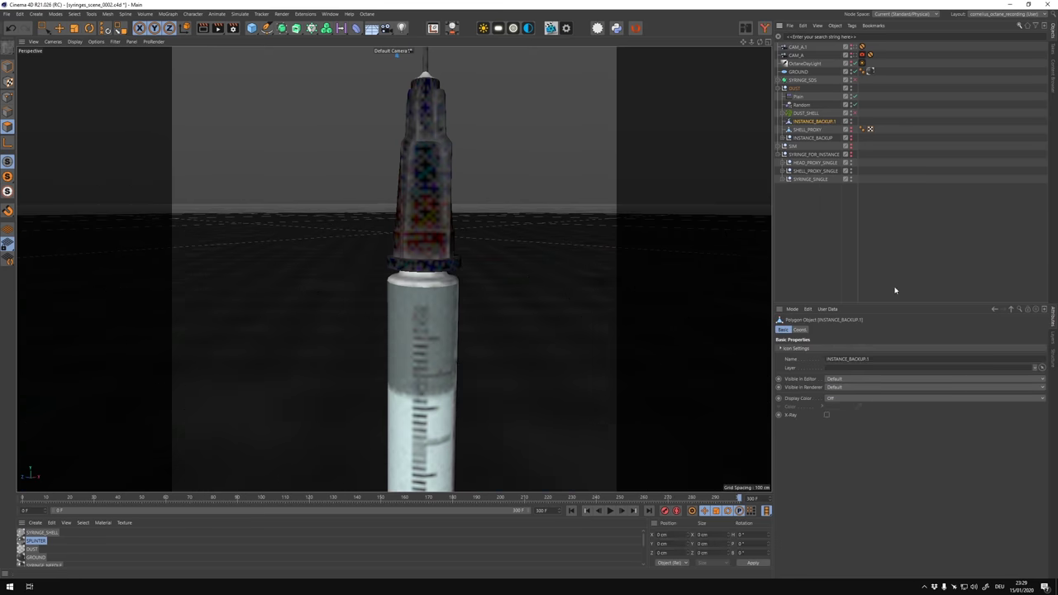
Select all the scattered syringe-head instances and bake them with Current State to Object into HEAD_PROXY.
{"action": "left_click", "coordinate": [788, 149]}
{"action": "key", "text": "ctrl+z"}
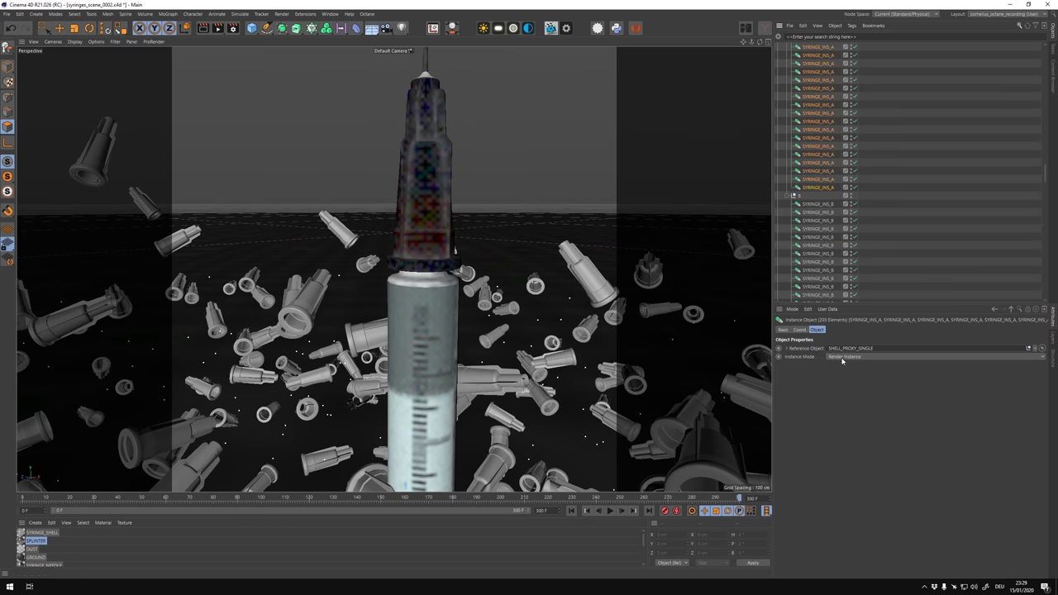
{"action": "key", "text": "ctrl+z"}
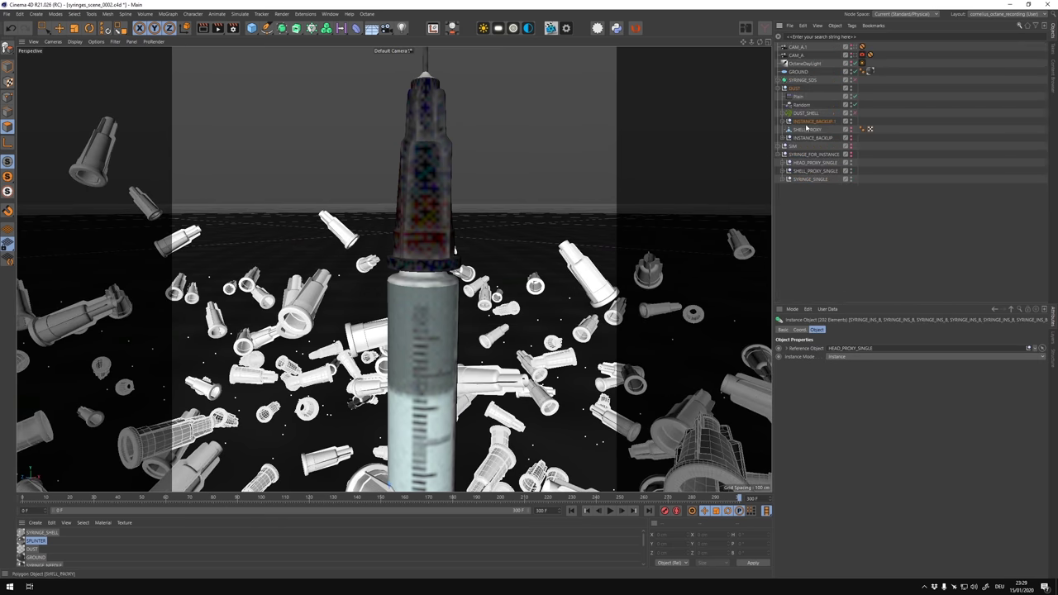
{"action": "right_click", "coordinate": [814, 124]}
{"action": "left_click", "coordinate": [860, 273]}
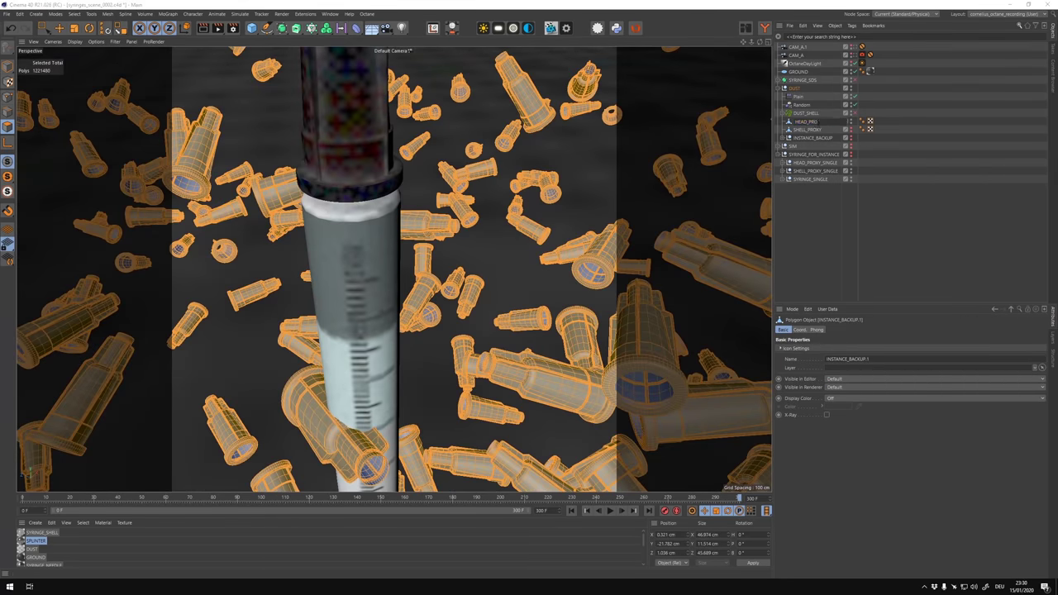
{"action": "left_click", "coordinate": [803, 113]}
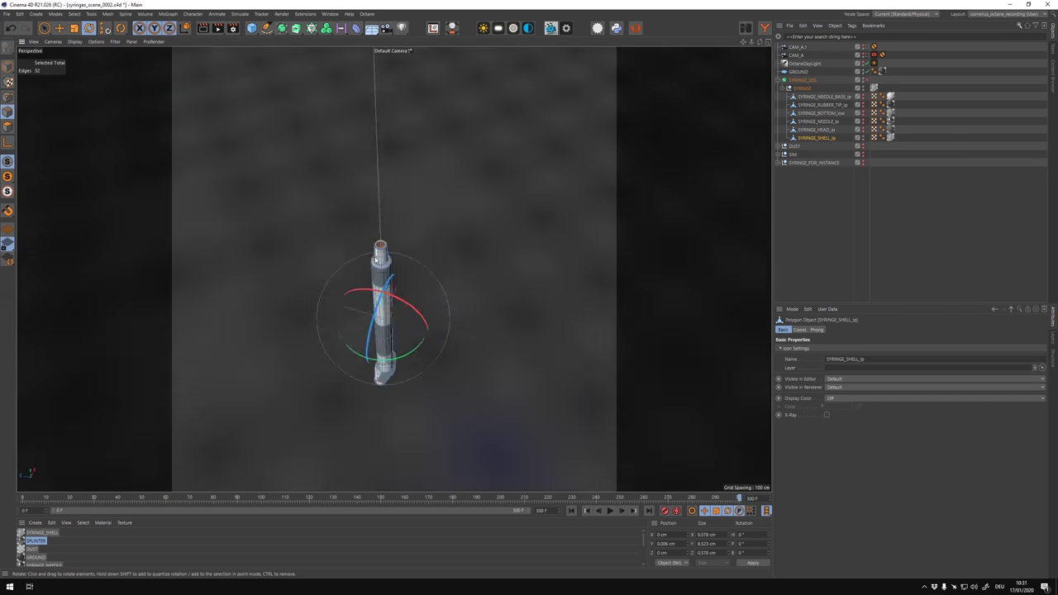
Copy the syringe shell as SYRINGE_INSIDE and place it under INSIDE_PROXY_SINGLE.
{"action": "right_click", "coordinate": [521, 120]}
{"action": "left_click", "coordinate": [562, 446]}
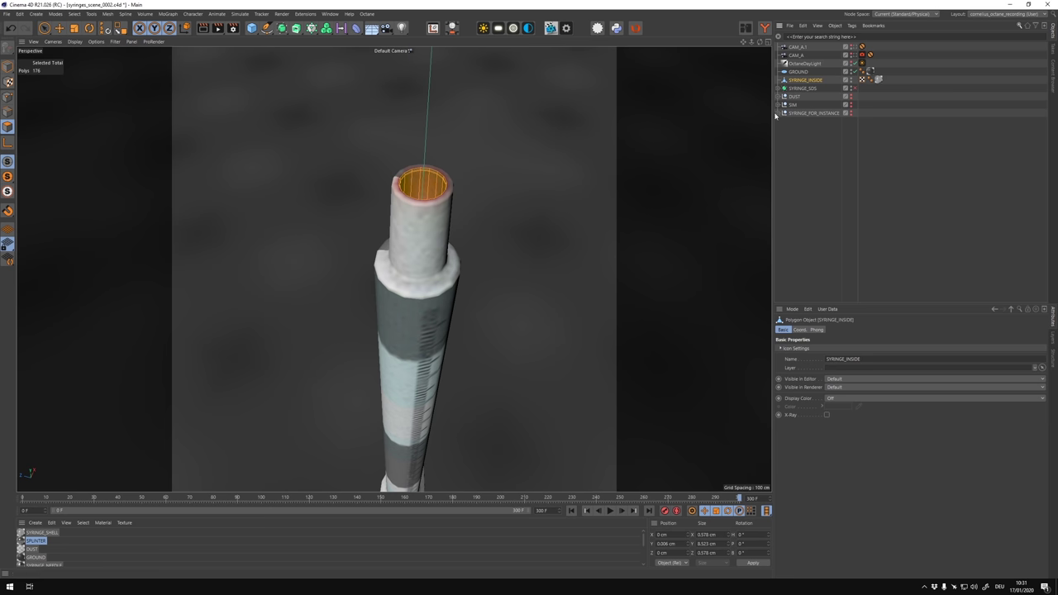
{"action": "left_click", "coordinate": [779, 112]}
{"action": "left_click", "coordinate": [818, 122]}
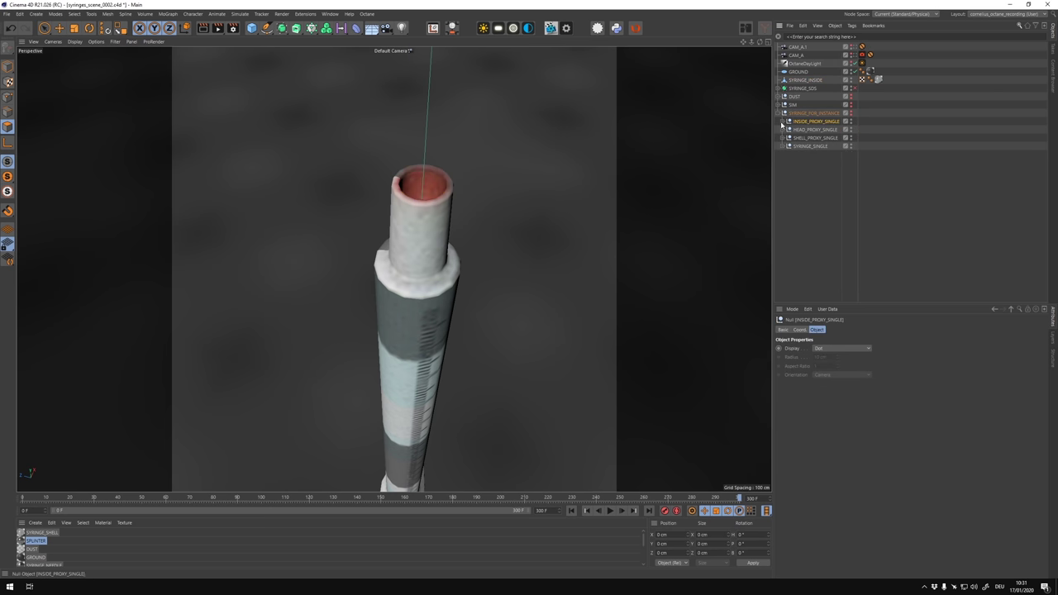
{"action": "left_click_drag", "start_coordinate": [781, 124], "coordinate": [826, 130]}
{"action": "left_click", "coordinate": [814, 113]}
Set up the DUST_INSIDE scatter (count 500000) and give it a small Sphere child.
{"action": "left_click", "coordinate": [779, 96]}
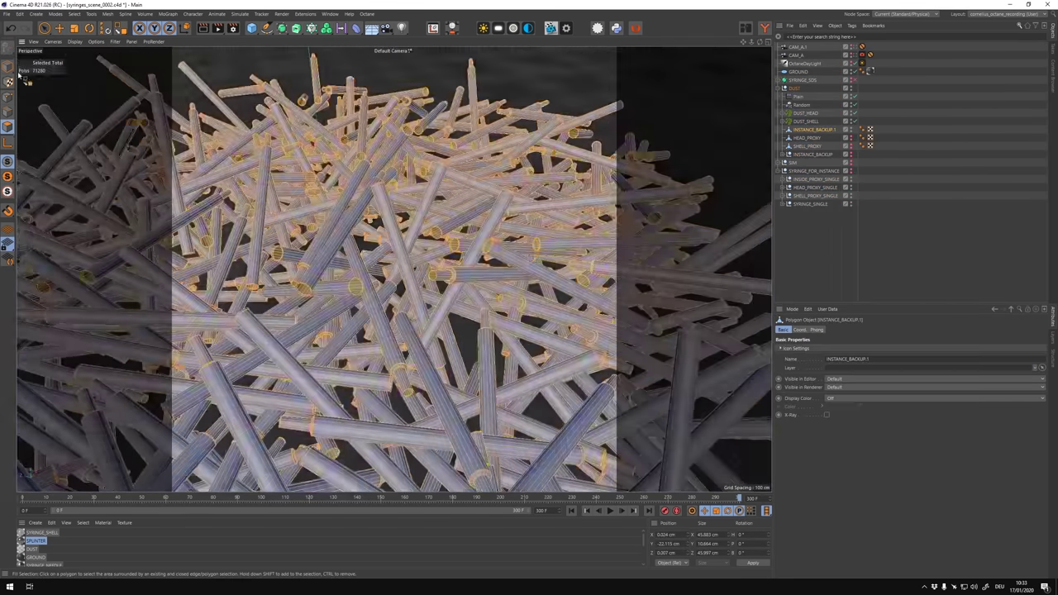
{"action": "left_click", "coordinate": [812, 114]}
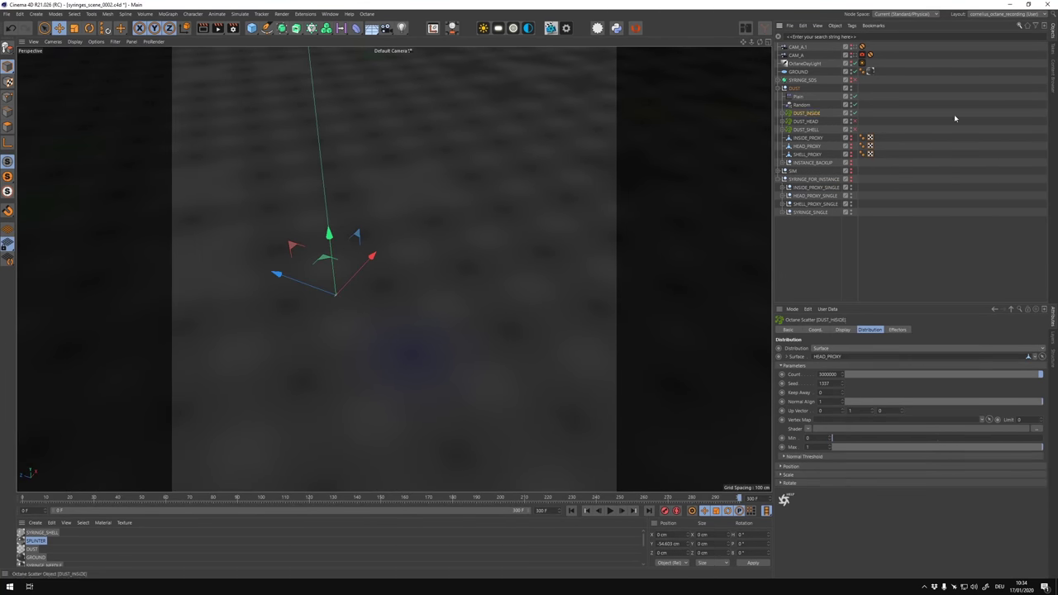
{"action": "left_click", "coordinate": [788, 113]}
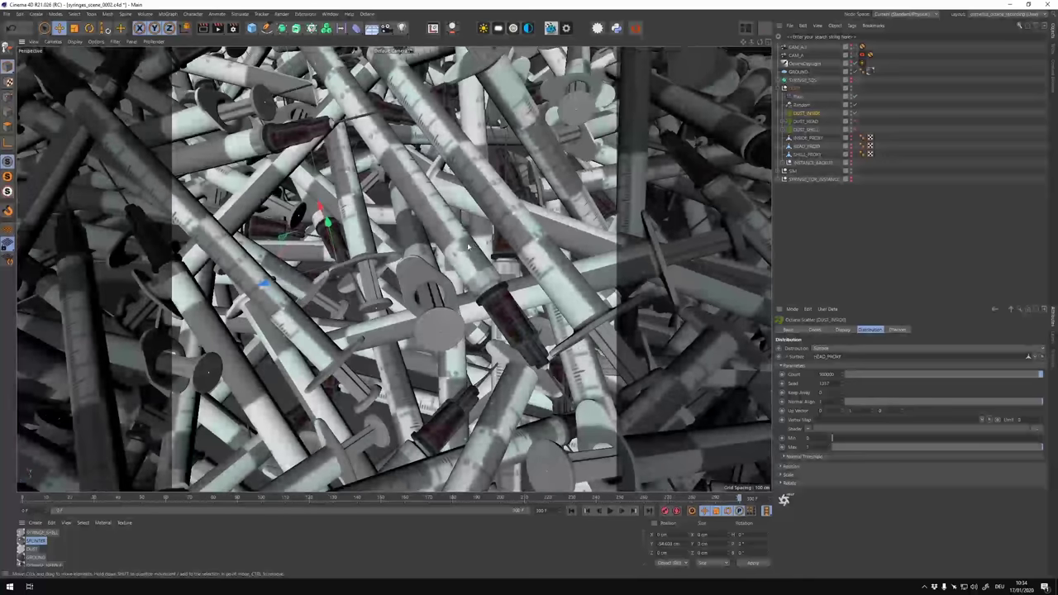
{"action": "left_click", "coordinate": [252, 27]}
{"action": "left_click_drag", "start_coordinate": [347, 50], "coordinate": [803, 113]}
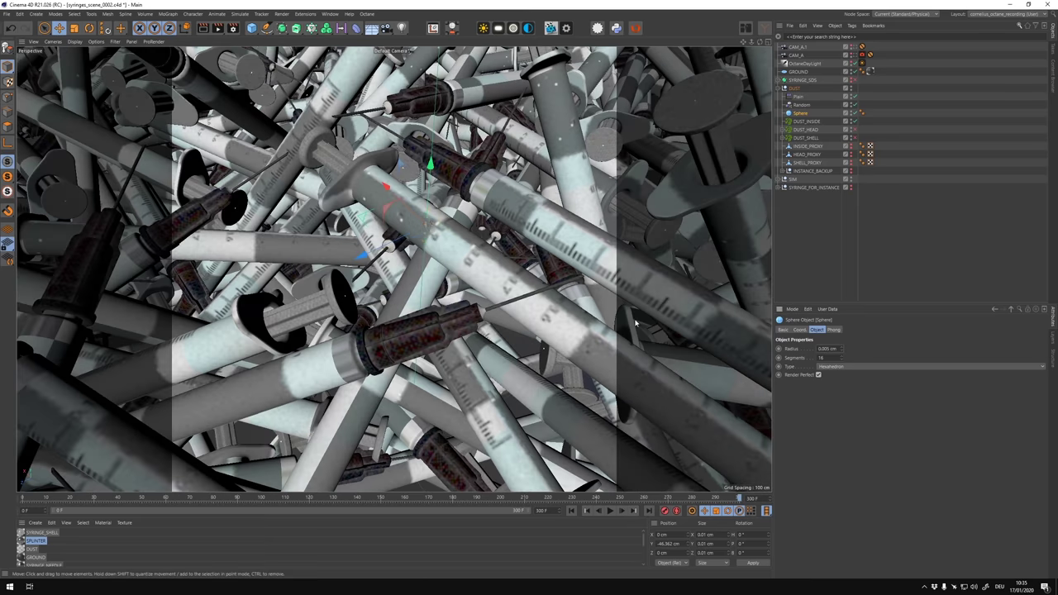
{"action": "left_click_drag", "start_coordinate": [800, 113], "coordinate": [806, 122]}
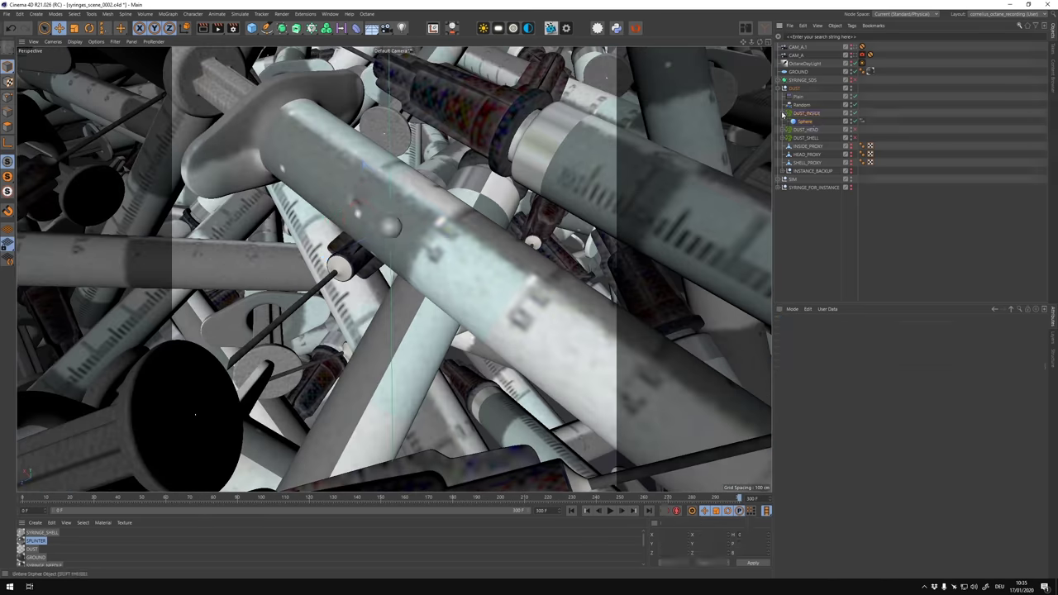
{"action": "left_click", "coordinate": [909, 128]}
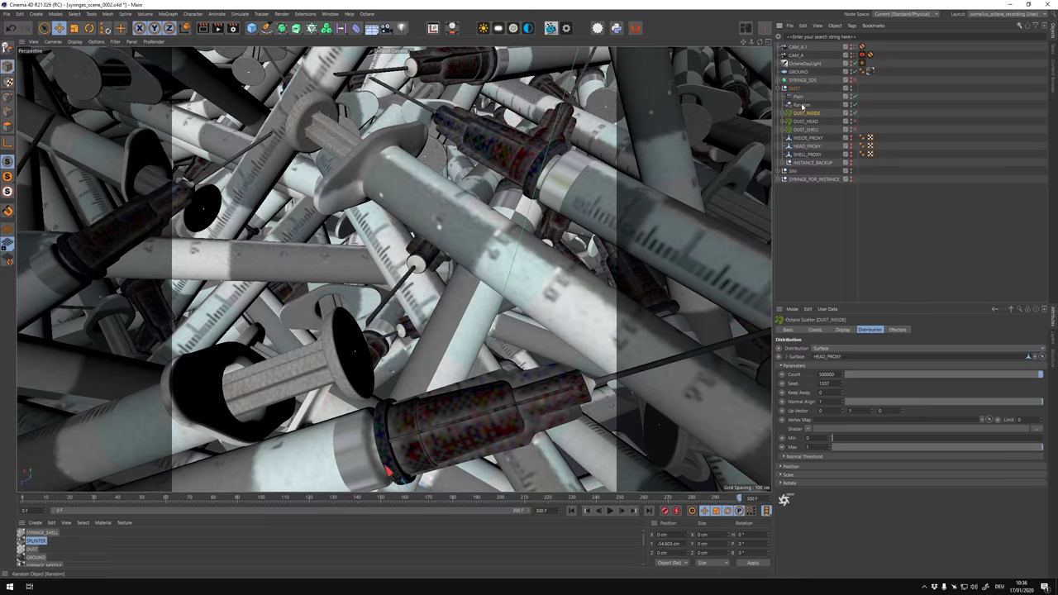
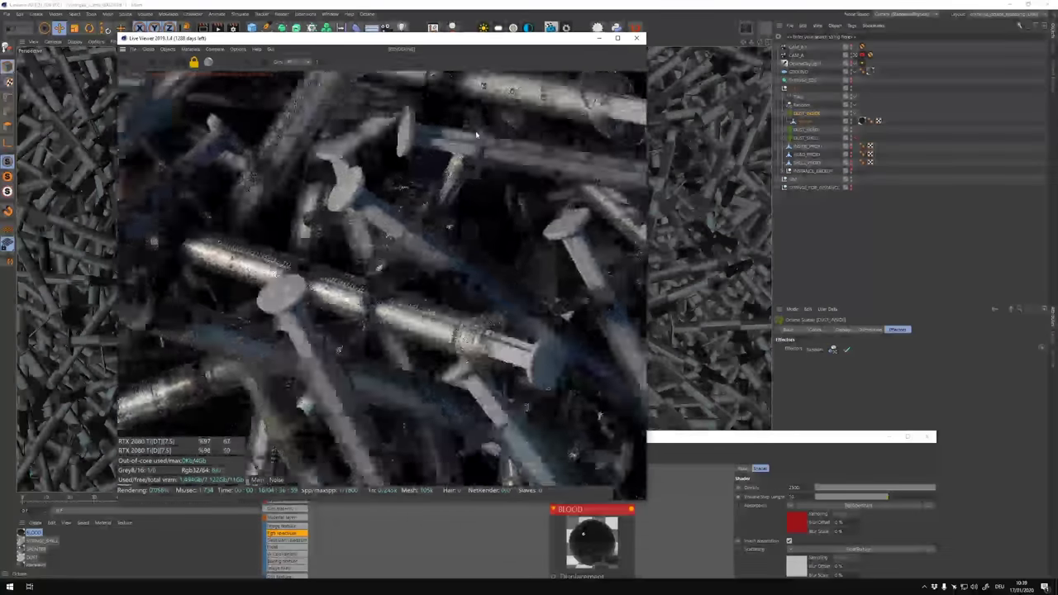
Draw and clear a test render region, then rename the Plain effector to PLN_HEAD-SHELL.
{"action": "left_click_drag", "start_coordinate": [183, 195], "coordinate": [331, 314]}
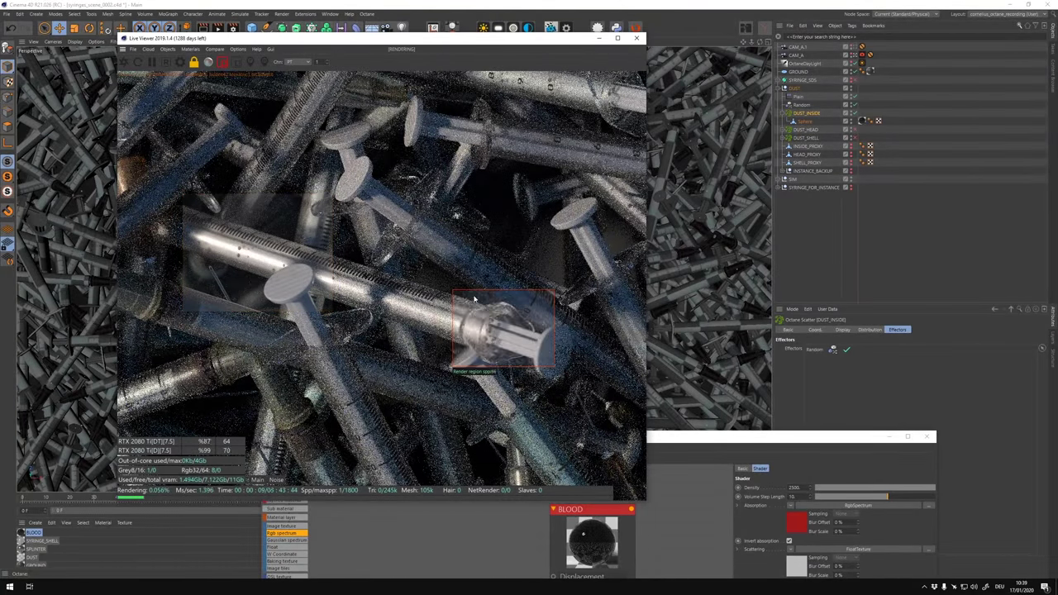
{"action": "left_click", "coordinate": [223, 62]}
{"action": "left_click", "coordinate": [799, 97]}
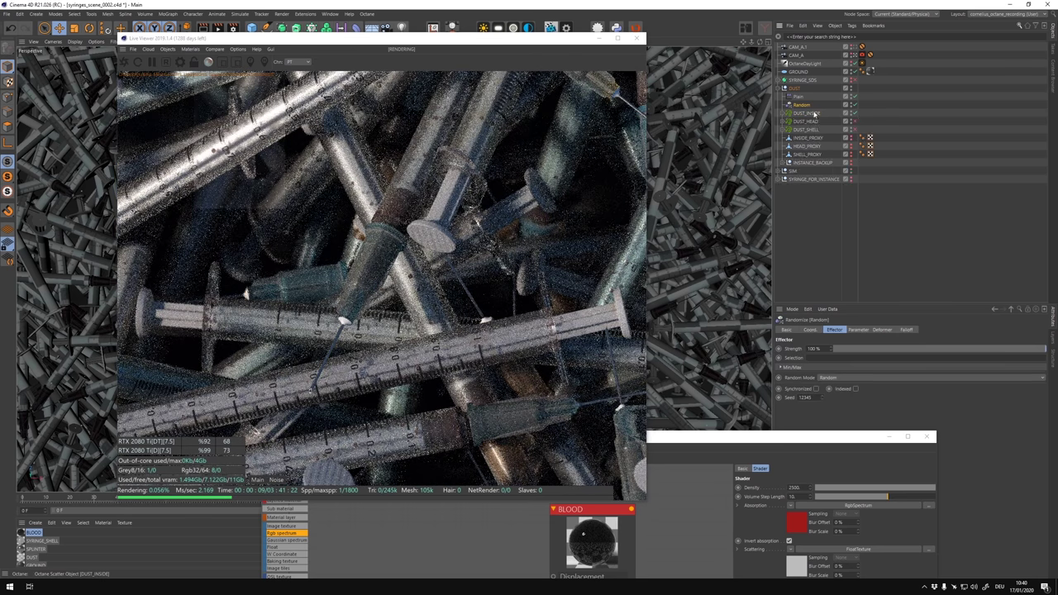
{"action": "type", "text": "I_HEAD"}
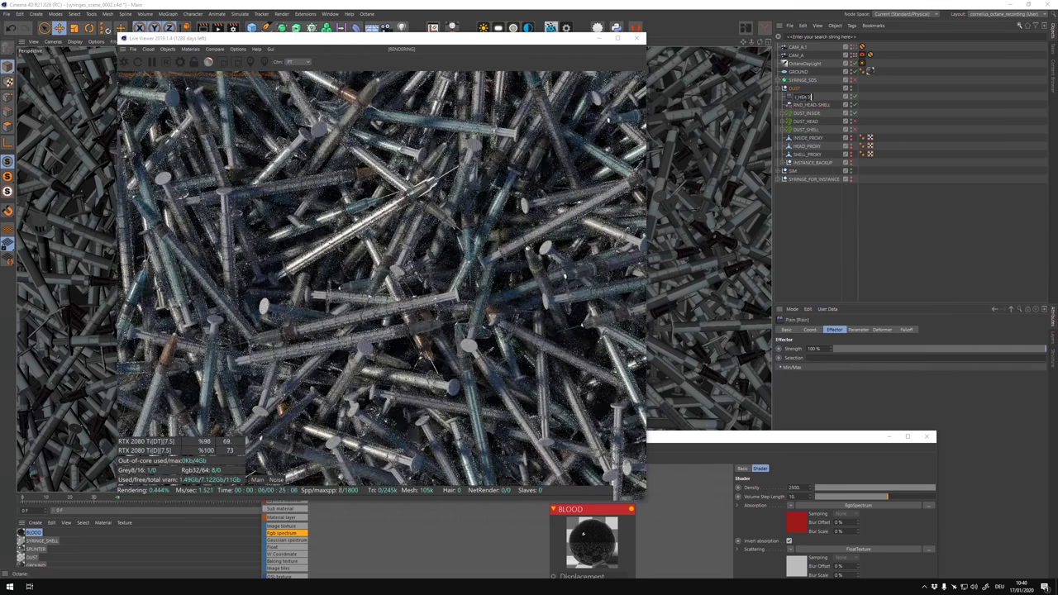
{"action": "key", "text": "Return"}
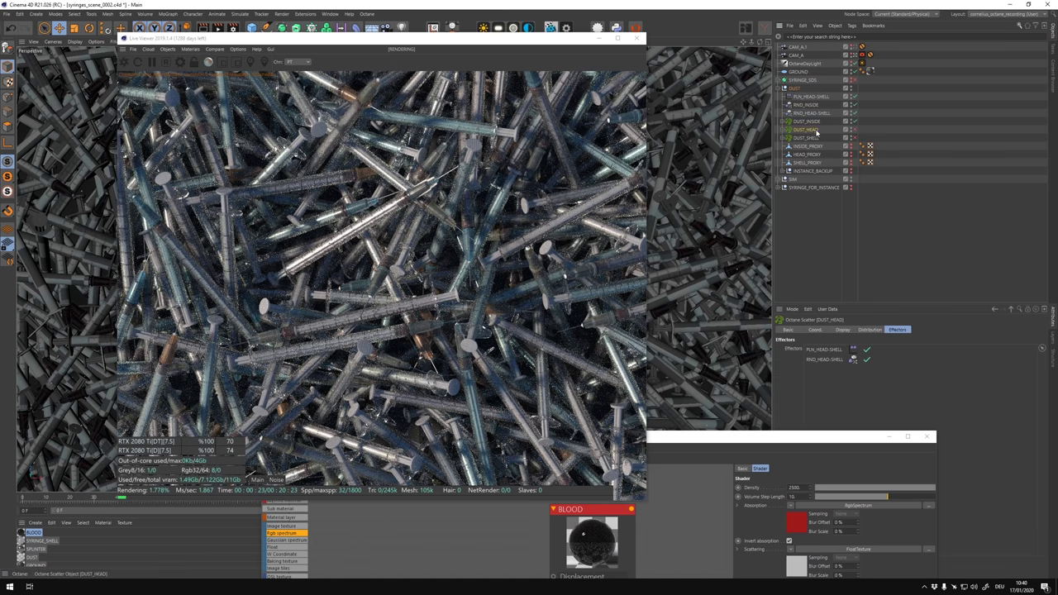
Select RND_INSIDE and set the live render region on a close-up of the syringes.
{"action": "left_click", "coordinate": [858, 329]}
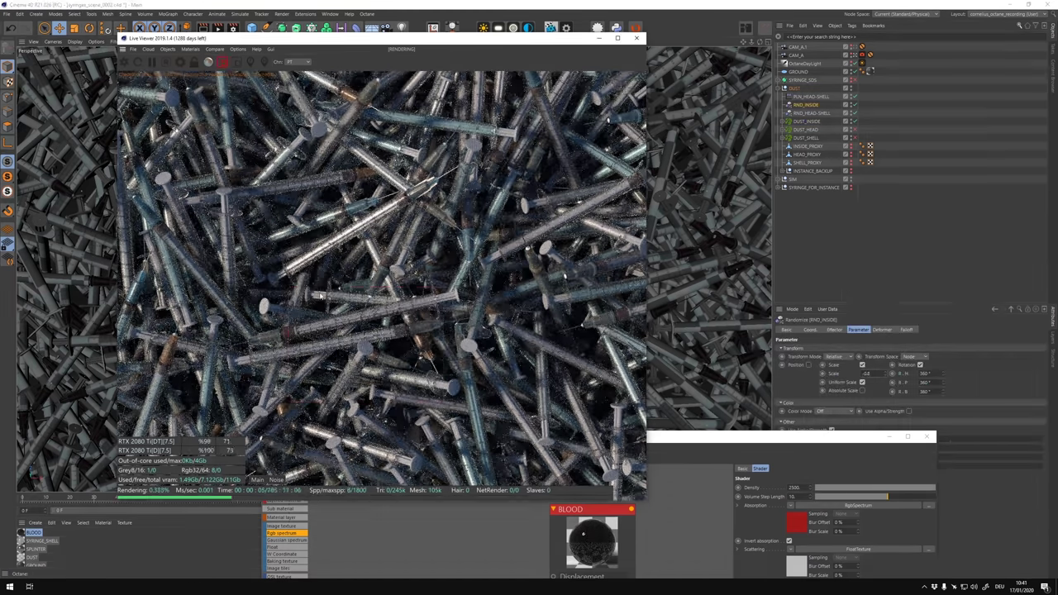
{"action": "left_click", "coordinate": [221, 62]}
{"action": "left_click", "coordinate": [228, 64]}
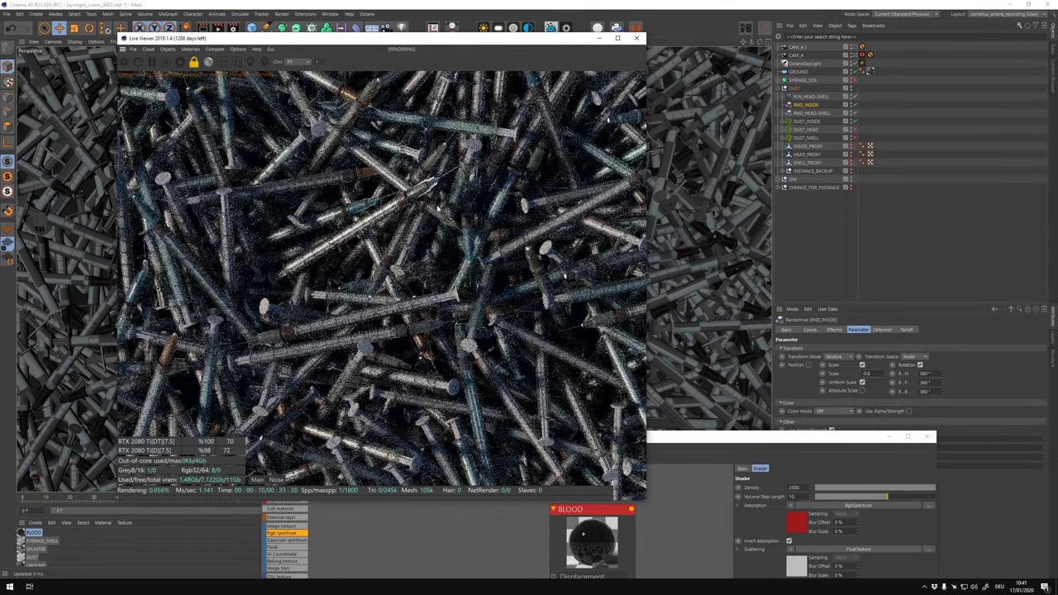
{"action": "left_click", "coordinate": [221, 62]}
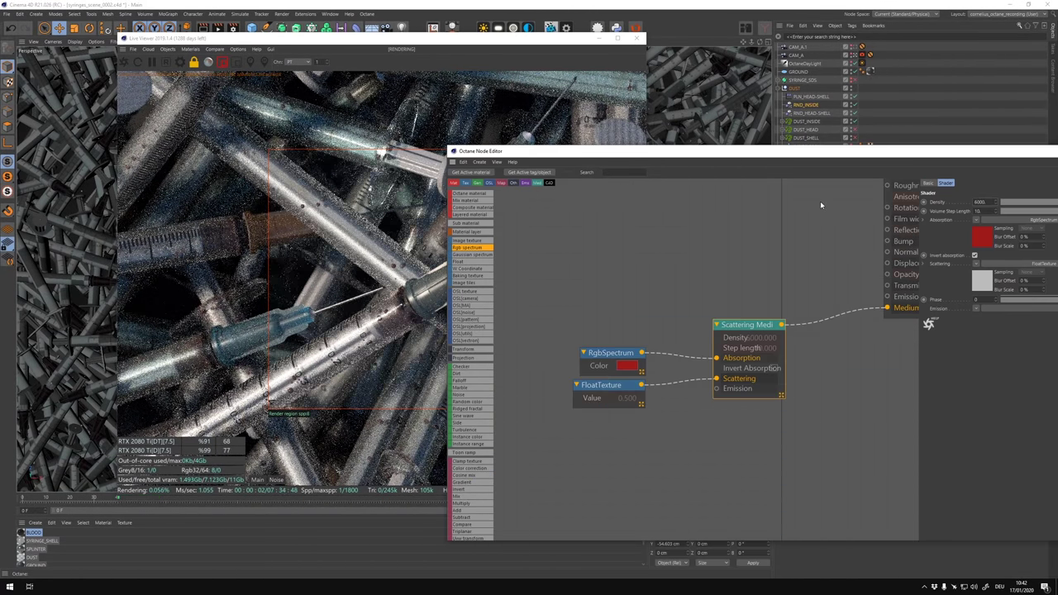
Pan the Octane node graph to check the medium material, then return to the live render.
{"action": "middle_click_drag", "start_coordinate": [826, 280], "coordinate": [772, 330]}
{"action": "left_click", "coordinate": [449, 309]}
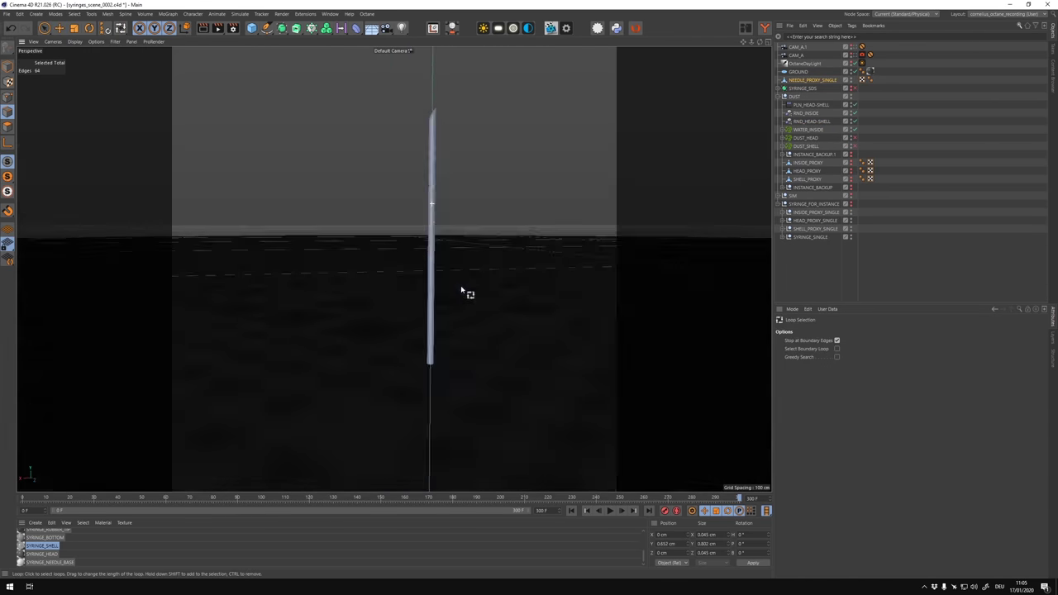
Loop-cut the needle, parent it under INSIDE_PROXY_SINGLE.1, and group the instances as NEEDLE_PROXY.
{"action": "key", "text": "k"}
{"action": "key", "text": "l"}
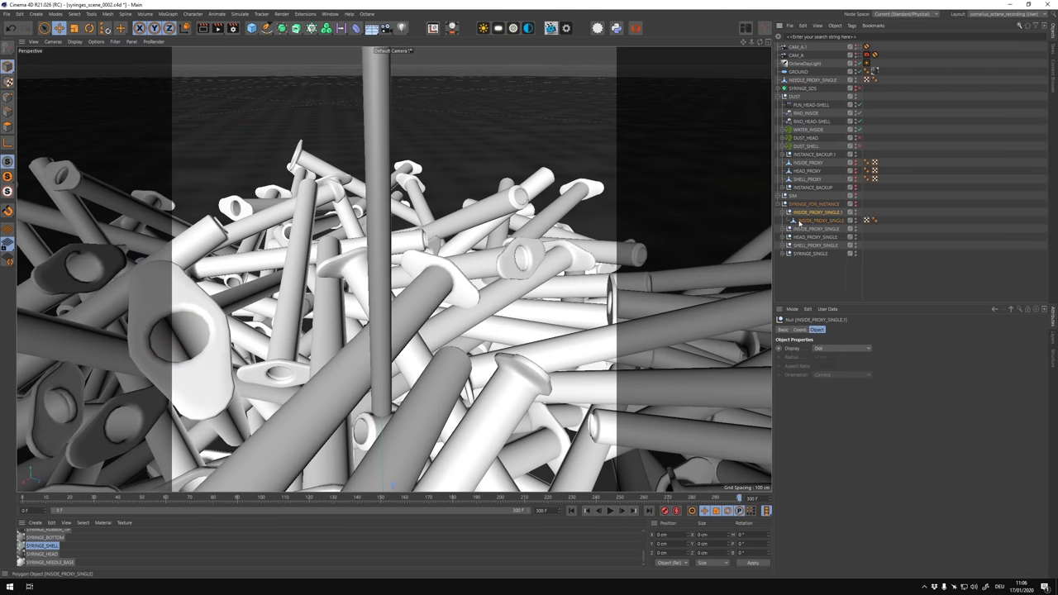
{"action": "left_click_drag", "start_coordinate": [799, 221], "coordinate": [831, 221]}
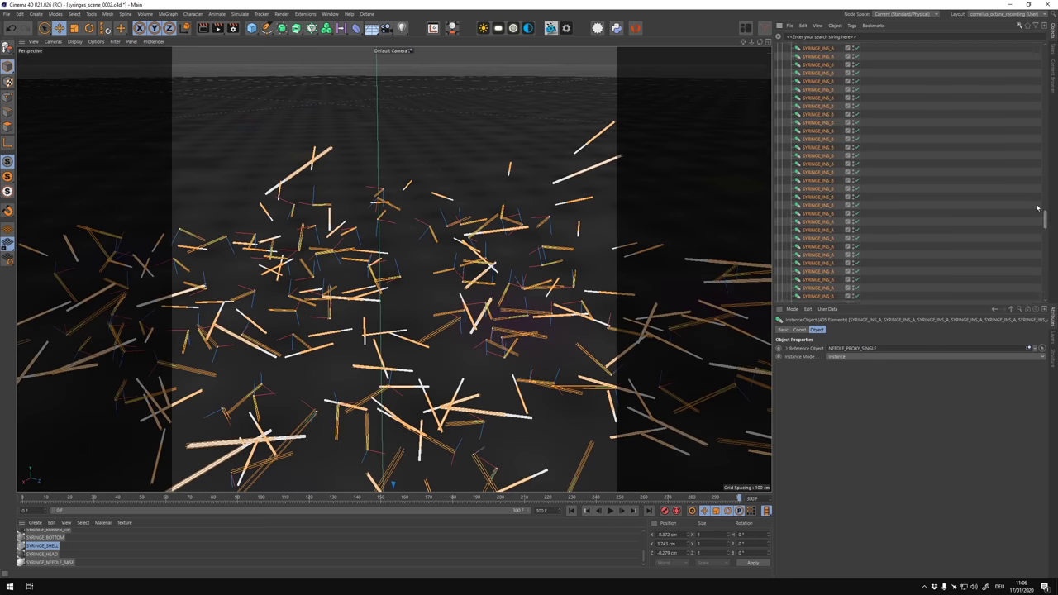
{"action": "scroll", "coordinate": [1036, 207], "scroll_direction": "up", "scroll_amount": 10}
{"action": "right_click", "coordinate": [805, 154]}
{"action": "left_click", "coordinate": [860, 347]}
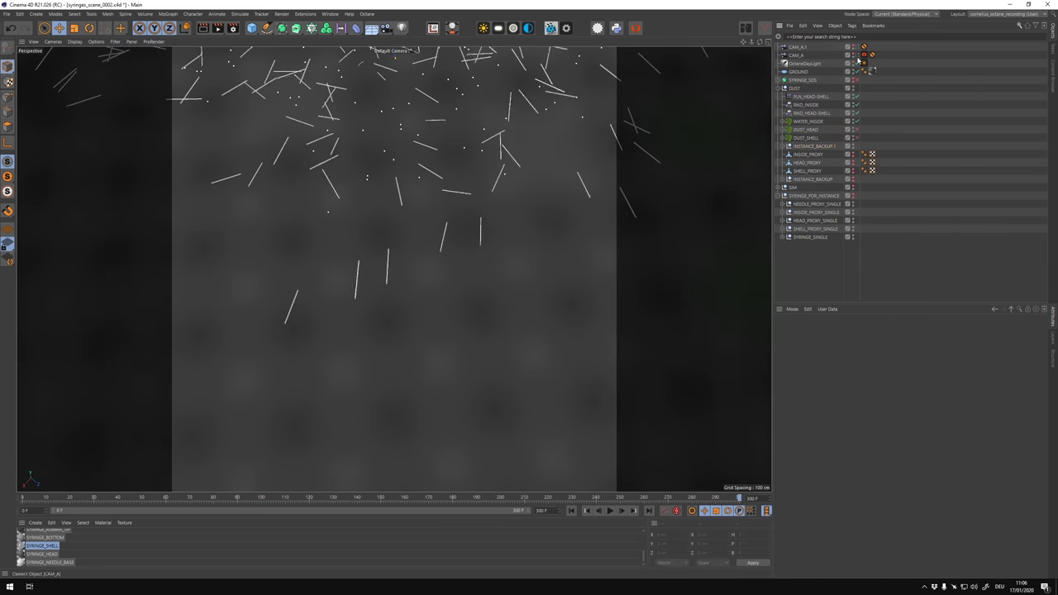
{"action": "left_click", "coordinate": [817, 145]}
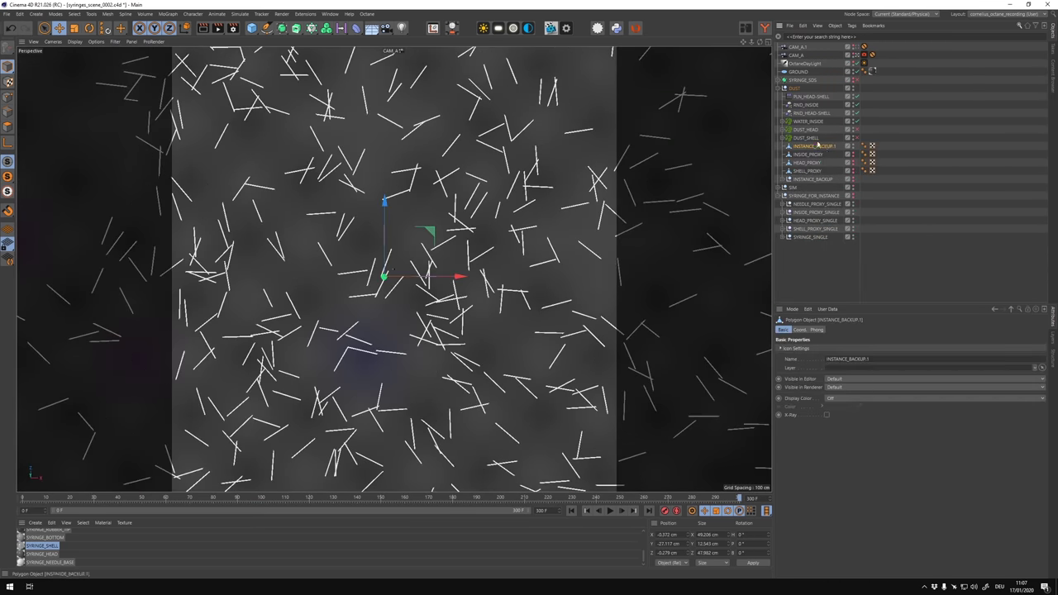
{"action": "type", "text": "NEEDLE_PRO"}
{"action": "left_click", "coordinate": [809, 123]}
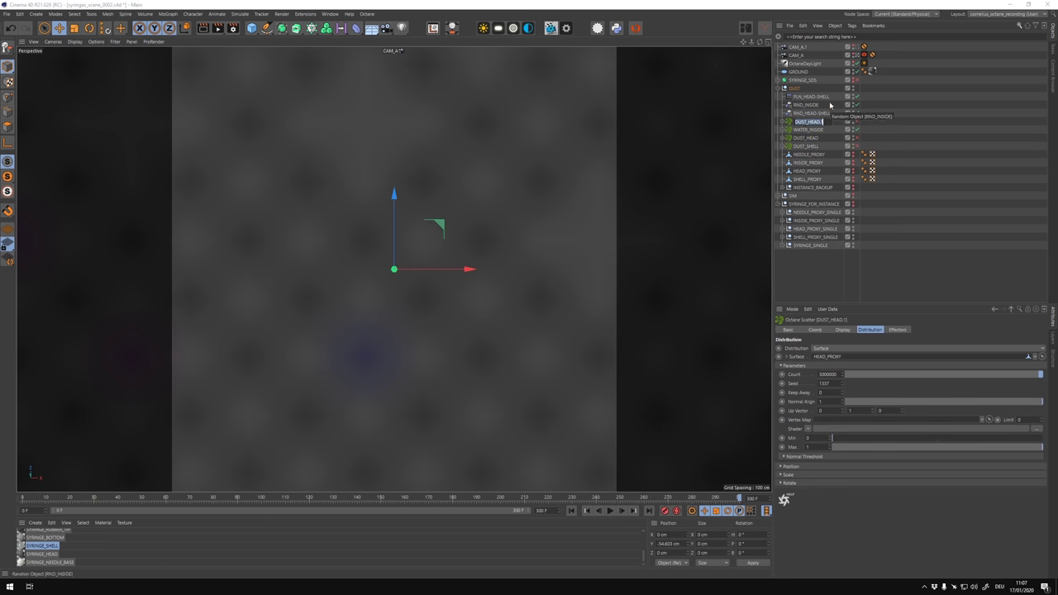
Rename the head-shell effectors to *-NEEDLE, reorder them, and collapse the object list.
{"action": "double_click", "coordinate": [814, 112]}
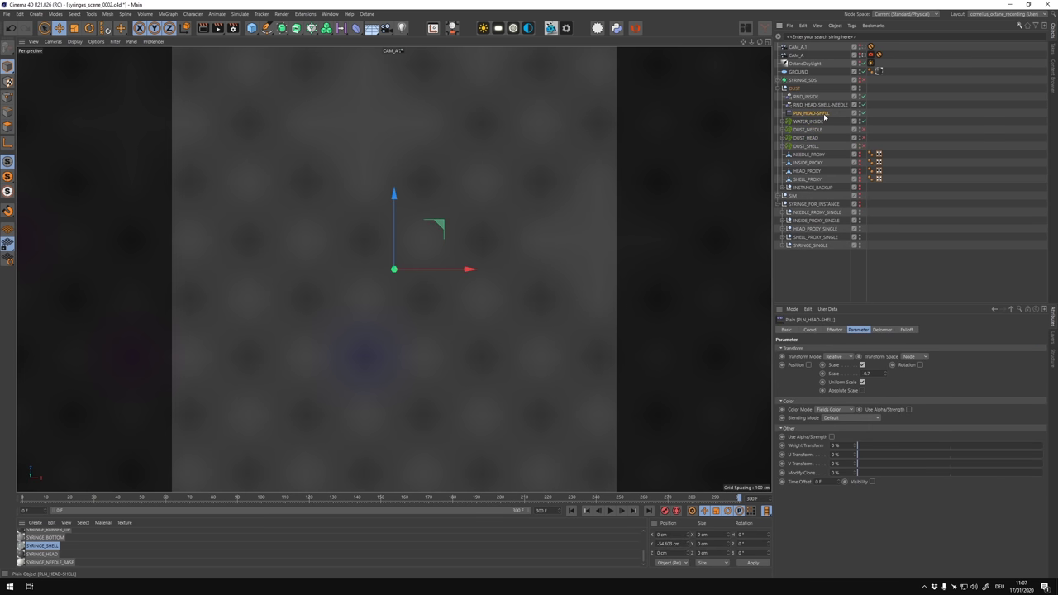
{"action": "left_click_drag", "start_coordinate": [837, 92], "coordinate": [824, 116]}
{"action": "left_click", "coordinate": [810, 146]}
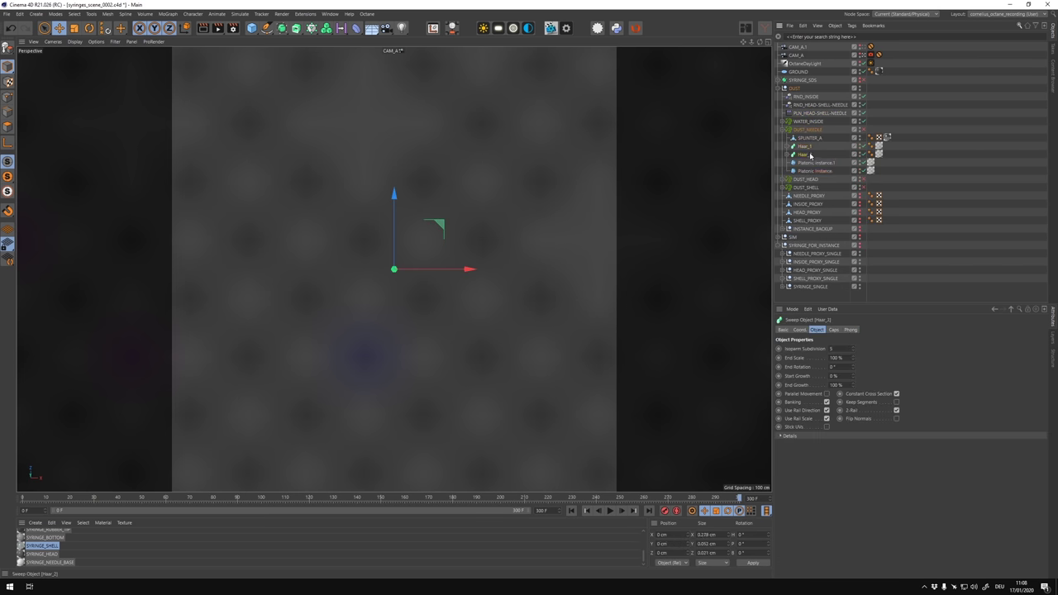
{"action": "left_click", "coordinate": [865, 132]}
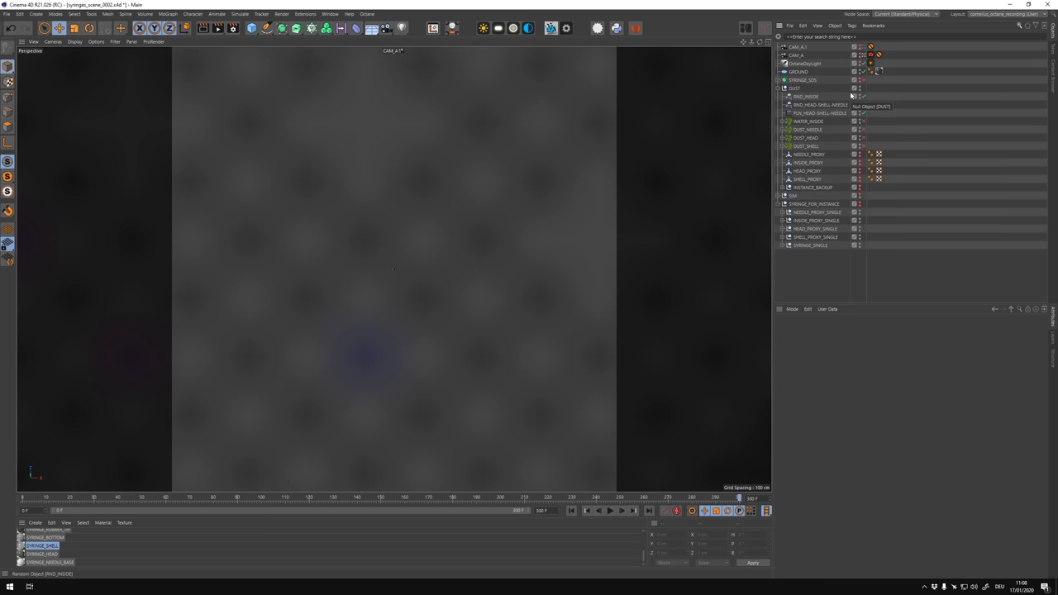
{"action": "left_click", "coordinate": [781, 204]}
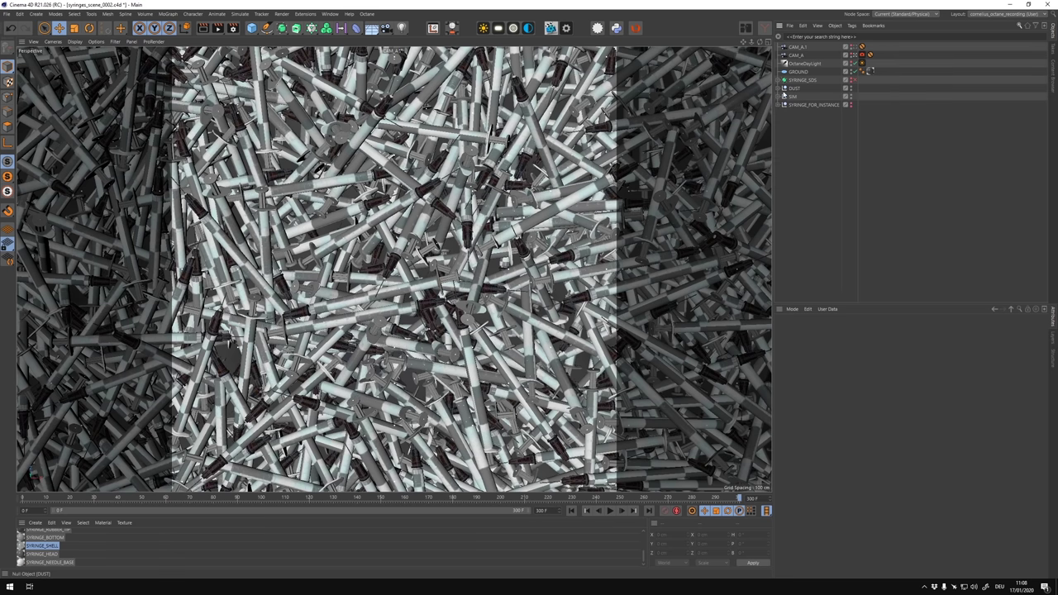
Inspect the WATER_INSIDE and DUST_NEEDLE scatters and apply the TEST material to SPLINTER_A.
{"action": "left_click", "coordinate": [807, 121]}
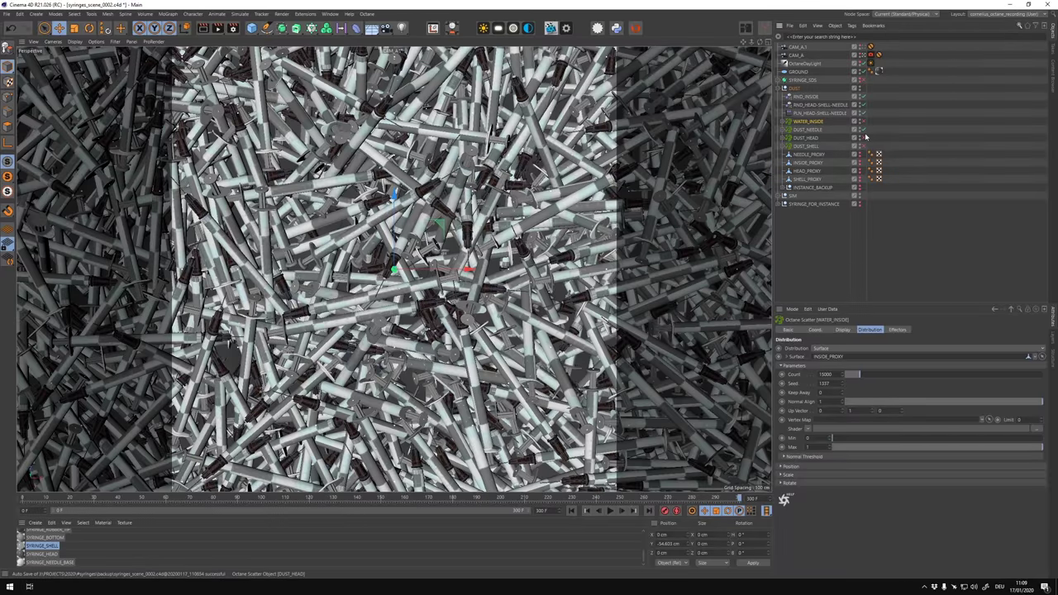
{"action": "left_click", "coordinate": [814, 130]}
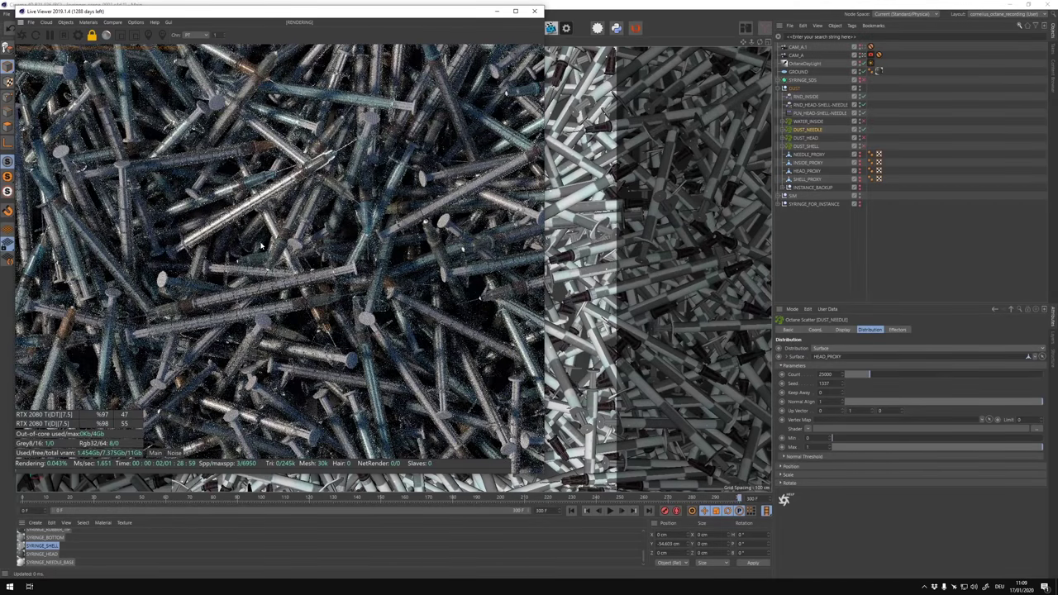
{"action": "scroll", "coordinate": [261, 246], "scroll_direction": "up", "scroll_amount": 5}
{"action": "left_click", "coordinate": [788, 130]}
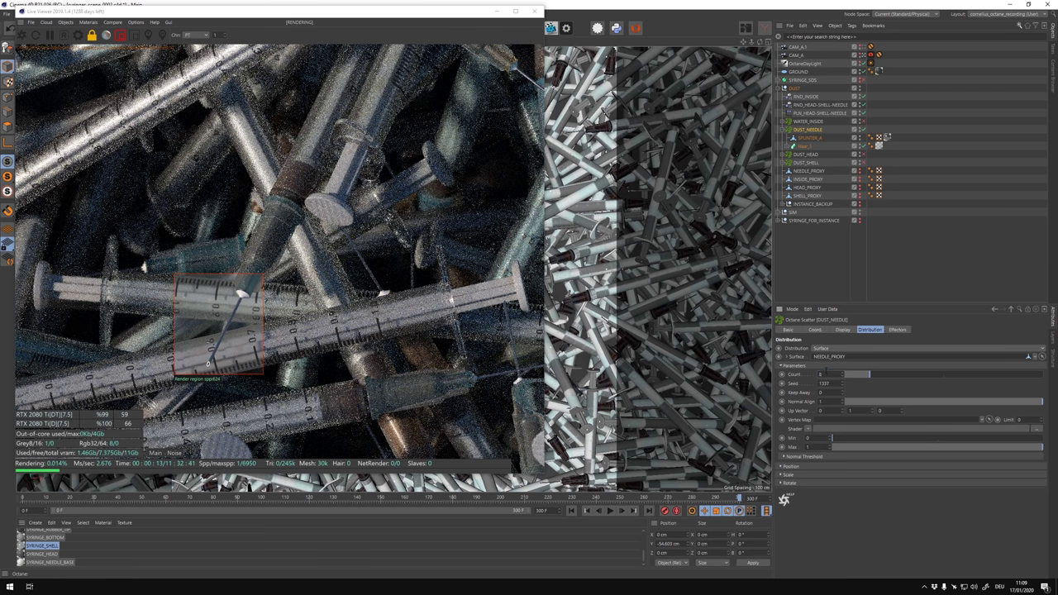
{"action": "left_click_drag", "start_coordinate": [38, 534], "coordinate": [888, 138]}
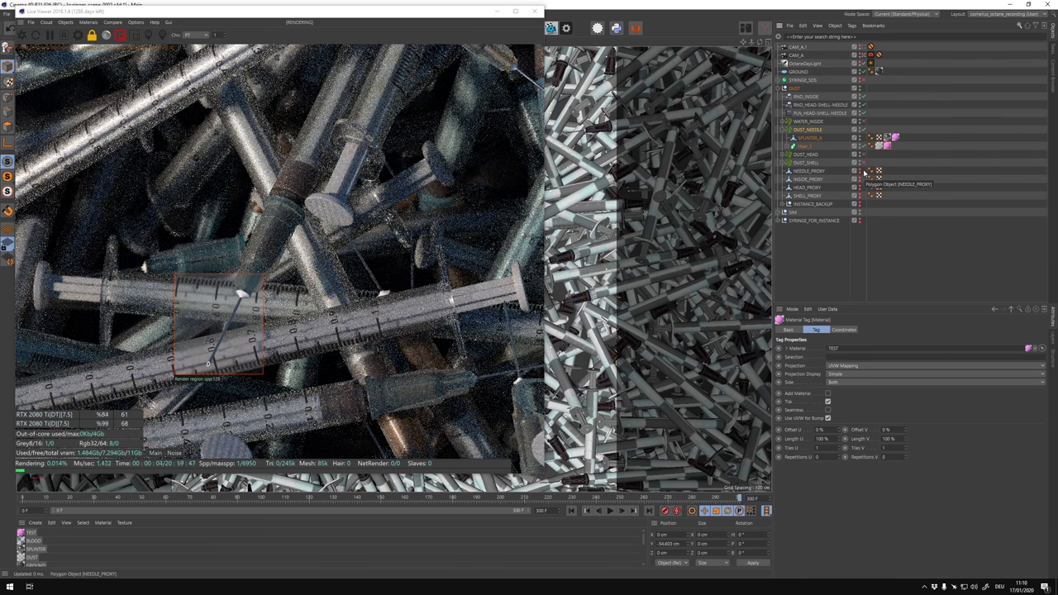
Copy the PLN_HEAD-SHELL-NEEDLE effector and select PLN_NEEDLE to show its parameters.
{"action": "left_click", "coordinate": [808, 130]}
{"action": "left_click", "coordinate": [693, 337]}
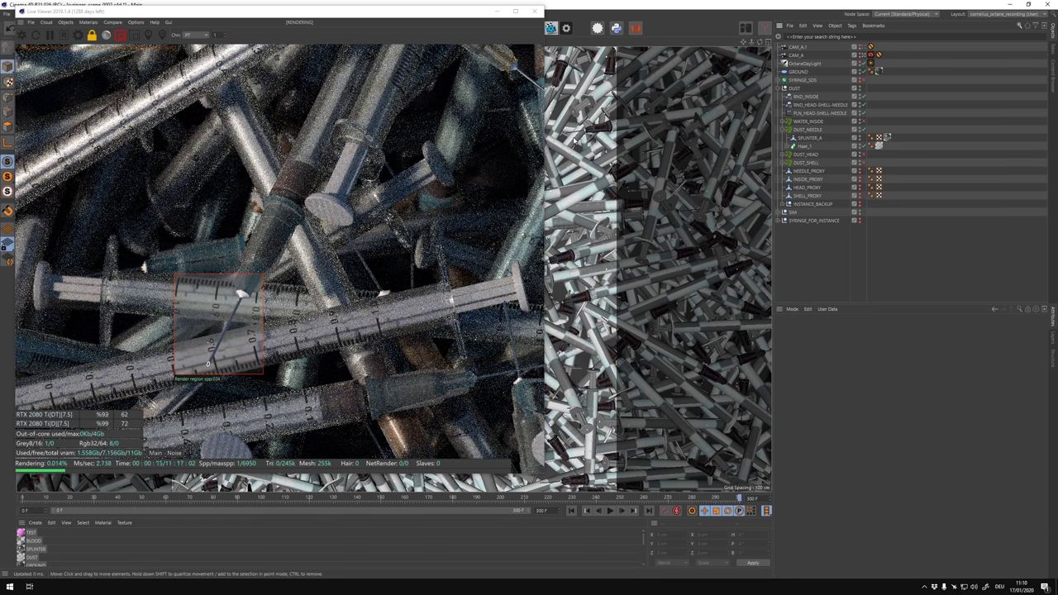
{"action": "left_click_drag", "start_coordinate": [825, 112], "coordinate": [826, 120], "text": "ctrl"}
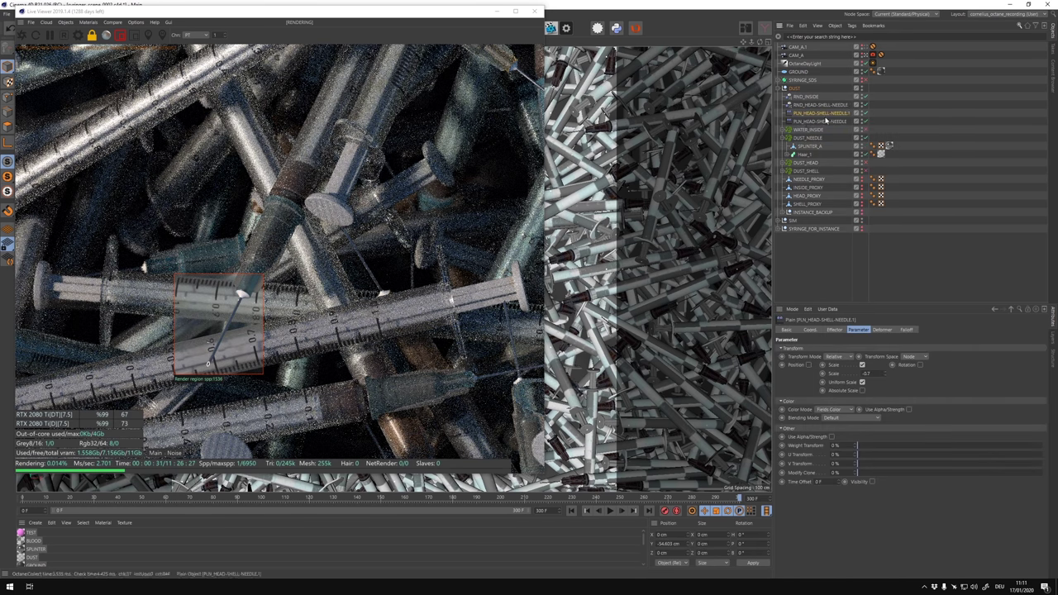
{"action": "left_click", "coordinate": [843, 137]}
{"action": "double_click", "coordinate": [820, 350]}
{"action": "type", "text": "PLN_NEEDLE"}
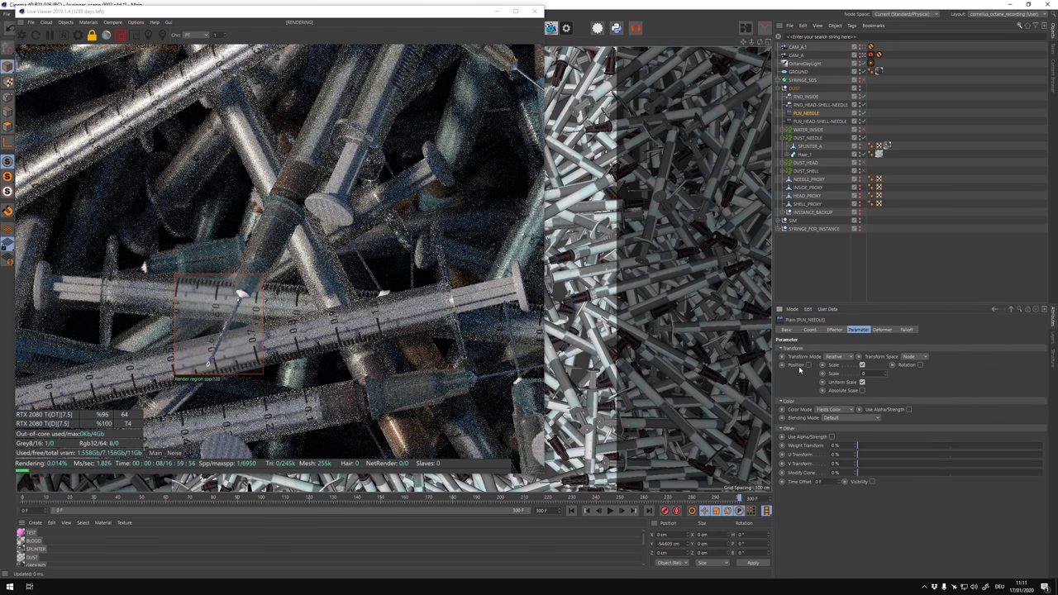
{"action": "key", "text": "ctrl+z"}
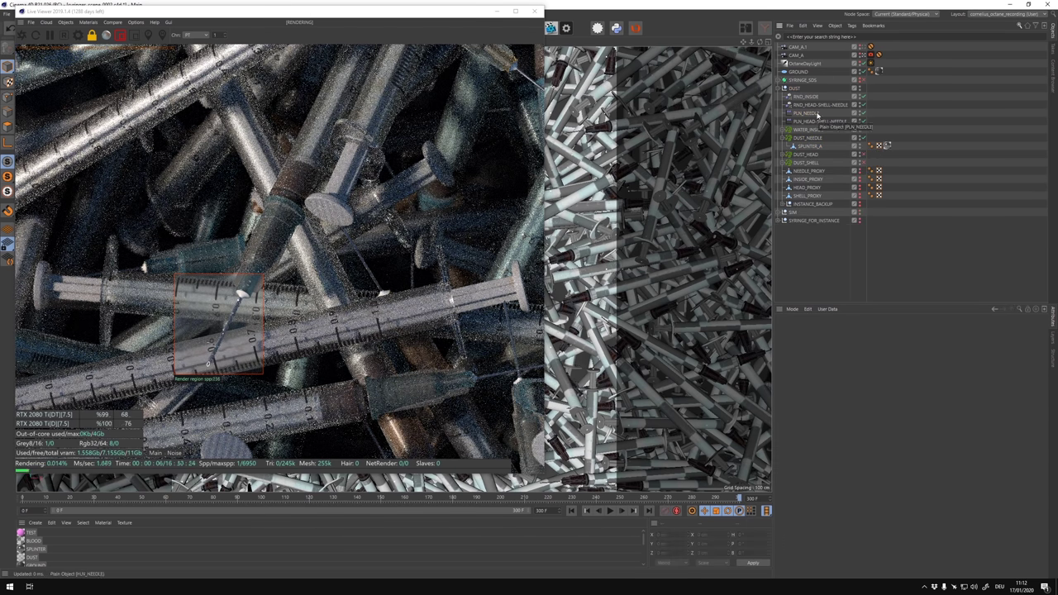
{"action": "left_click", "coordinate": [817, 114]}
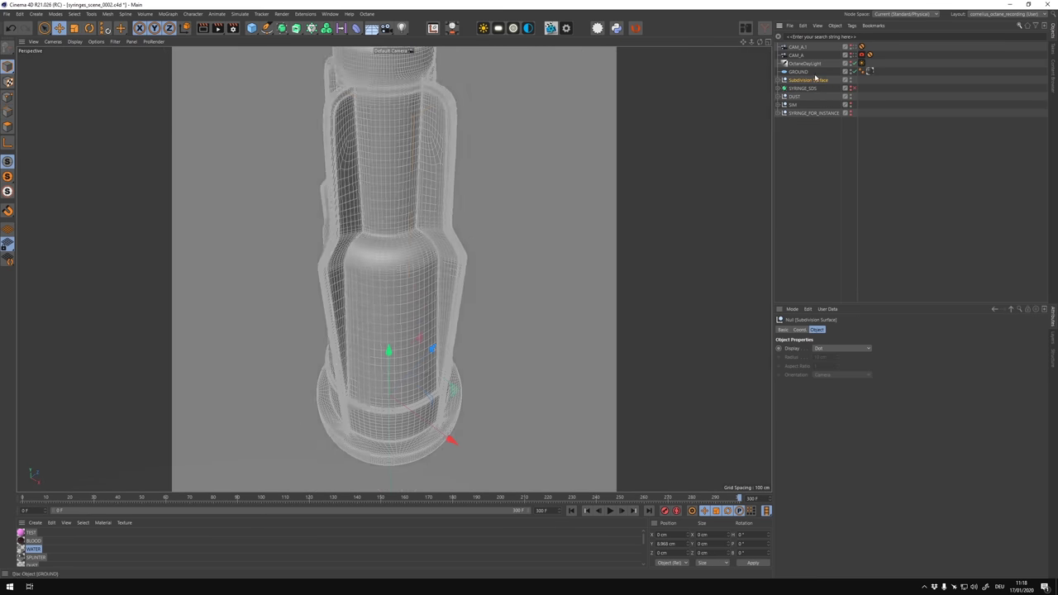
Put SYRINGE_HEAD_lp into a Volume Builder and Volume Mesher with 0.03 cm voxel size.
{"action": "left_click", "coordinate": [361, 43]}
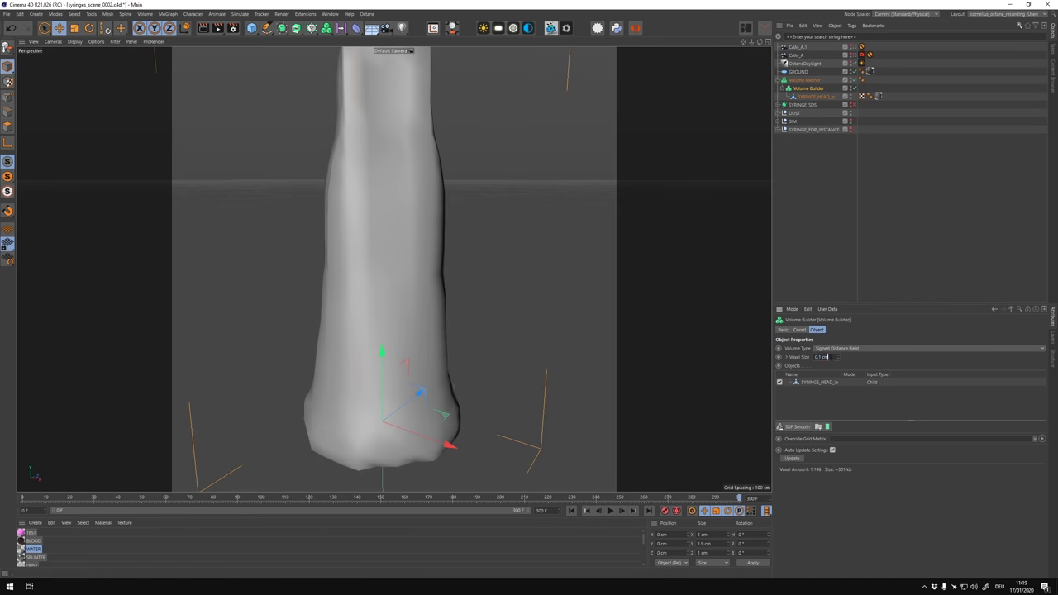
{"action": "type", "text": "0.03"}
{"action": "key", "text": "Return"}
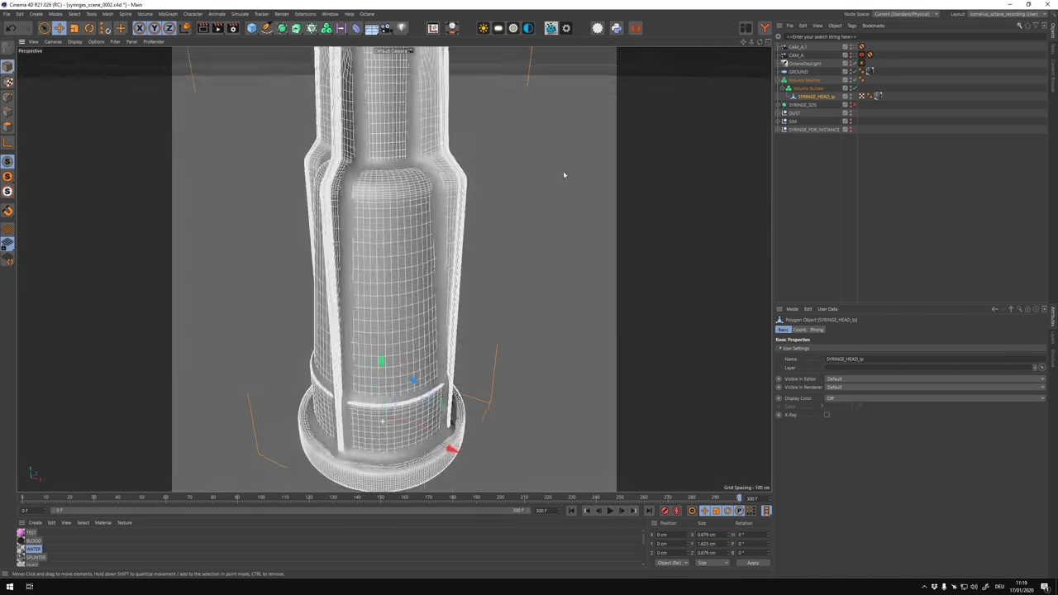
{"action": "left_click", "coordinate": [814, 95]}
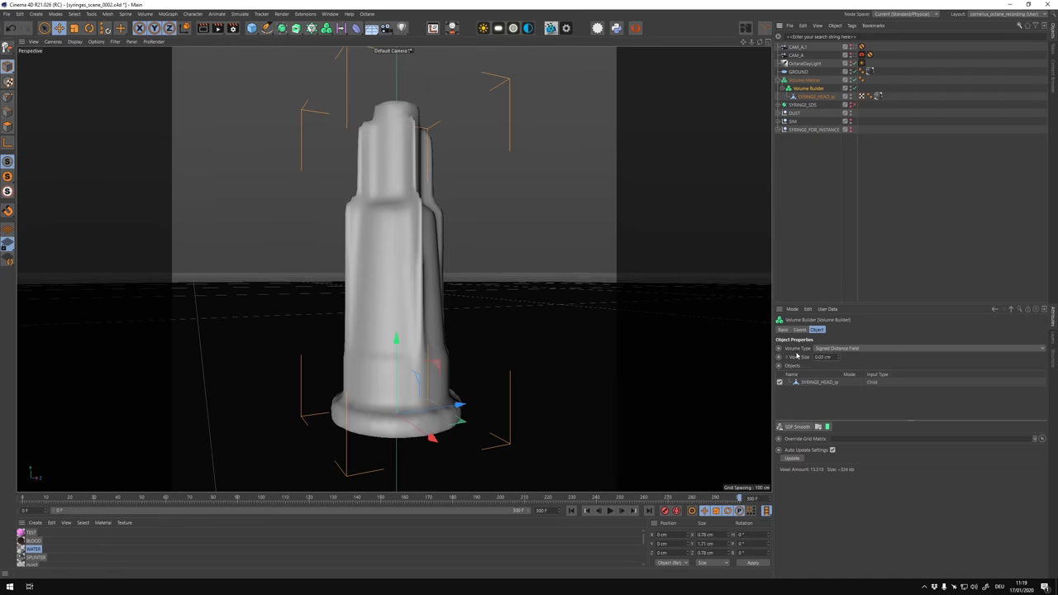
{"action": "left_click", "coordinate": [829, 87]}
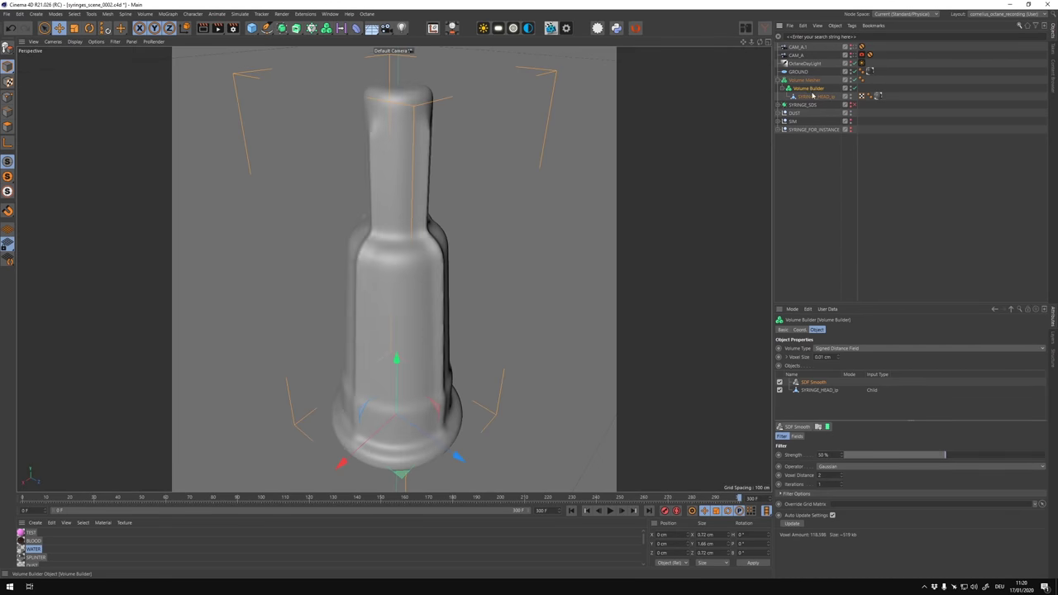
Raise the Volume Mesher's voxel range threshold to 59% and return to the live render.
{"action": "left_click", "coordinate": [805, 80]}
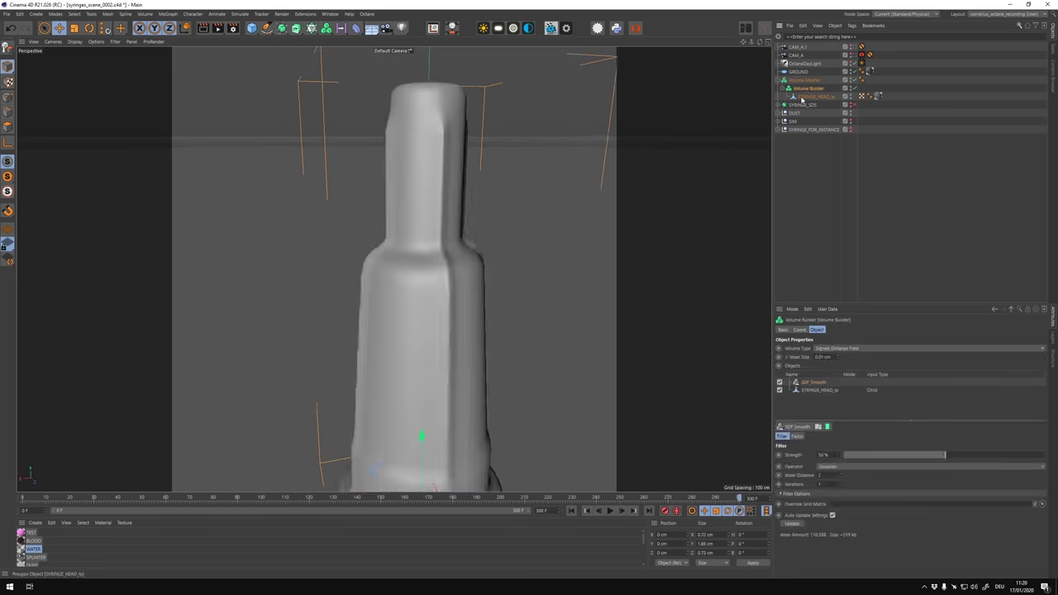
{"action": "left_click", "coordinate": [962, 354]}
{"action": "left_click_drag", "start_coordinate": [962, 354], "coordinate": [972, 354]}
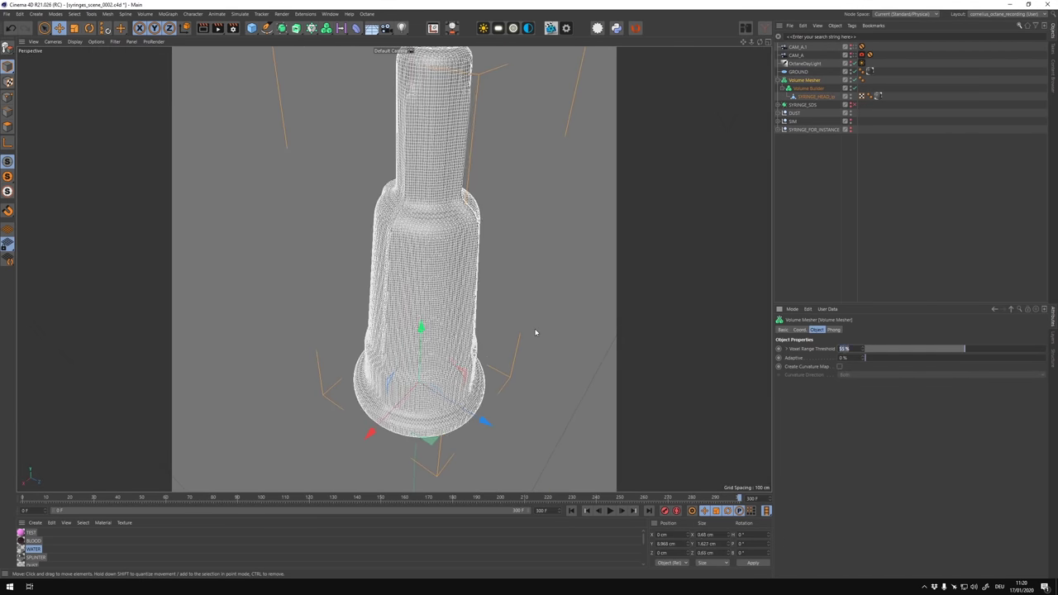
{"action": "left_click_drag", "start_coordinate": [827, 85], "coordinate": [829, 111]}
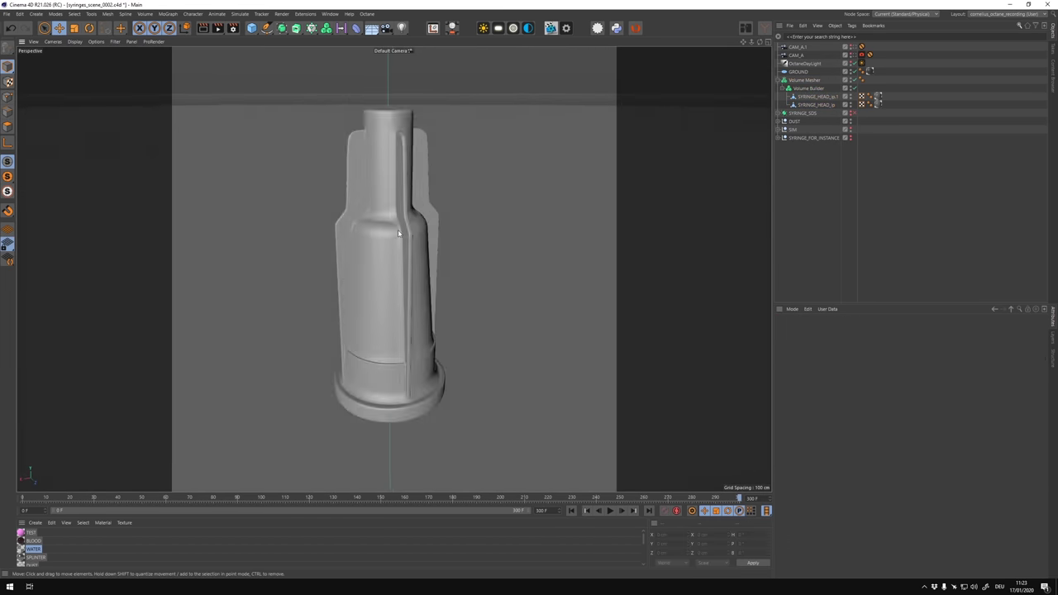
{"action": "left_click", "coordinate": [398, 234]}
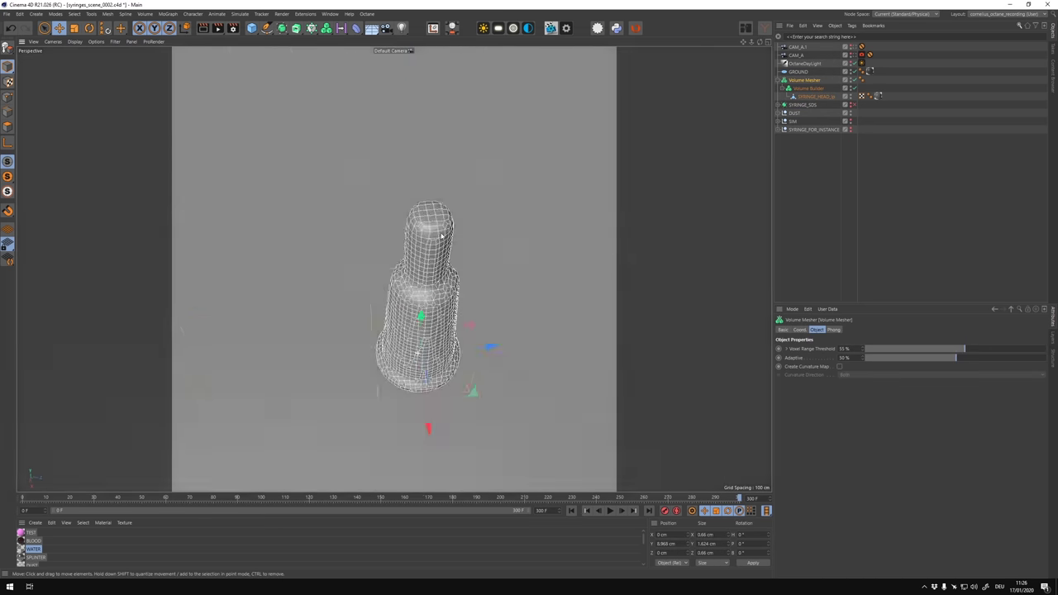
{"action": "left_click_drag", "start_coordinate": [252, 29], "coordinate": [415, 54]}
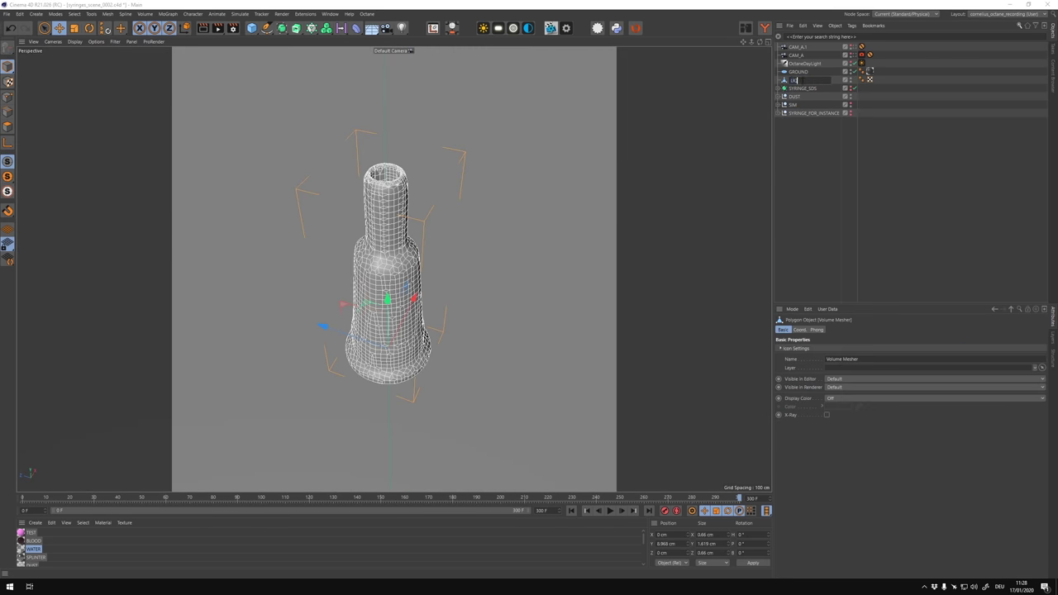
{"action": "left_click", "coordinate": [819, 121]}
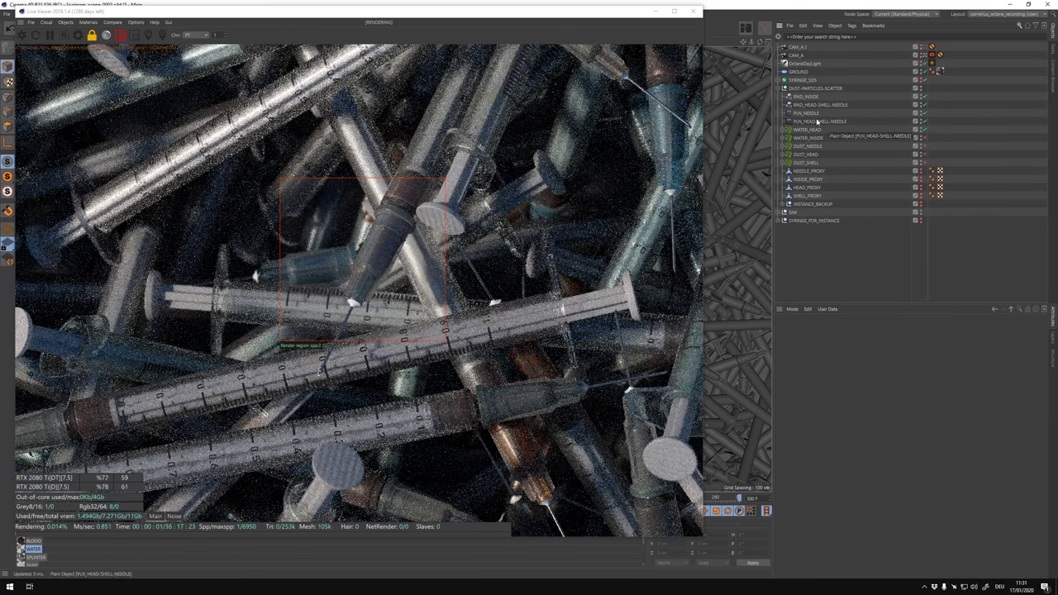
Set Octane ray epsilon to 0.000001 and enable the DUST_NEEDLE, DUST_HEAD and DUST_SHELL scatters.
{"action": "left_click", "coordinate": [22, 35]}
{"action": "type", "text": "0.000001"}
{"action": "key", "text": "Return"}
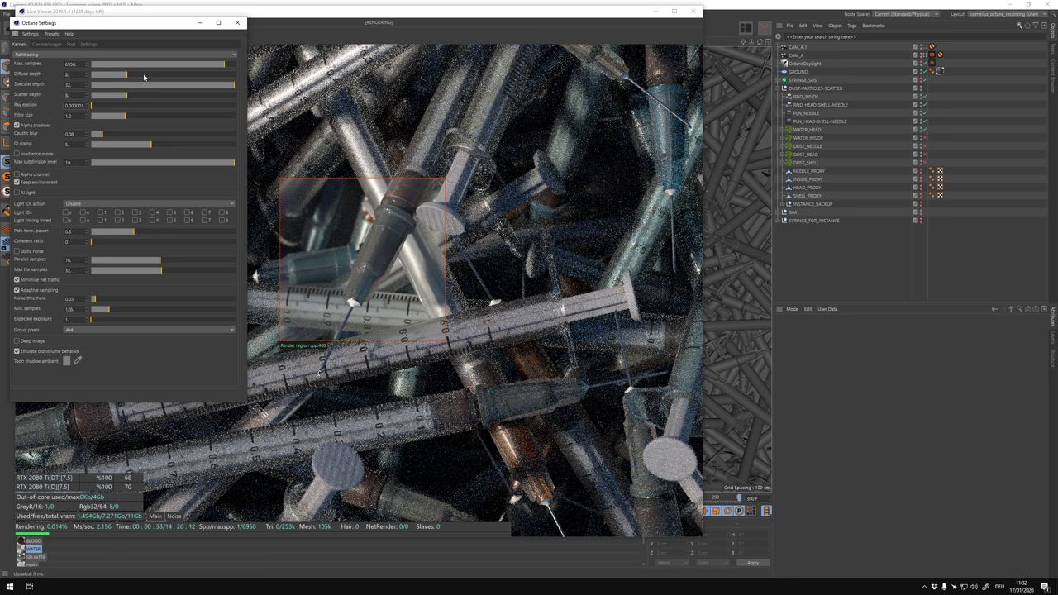
{"action": "left_click", "coordinate": [924, 145]}
{"action": "left_click", "coordinate": [924, 154]}
{"action": "left_click", "coordinate": [924, 162]}
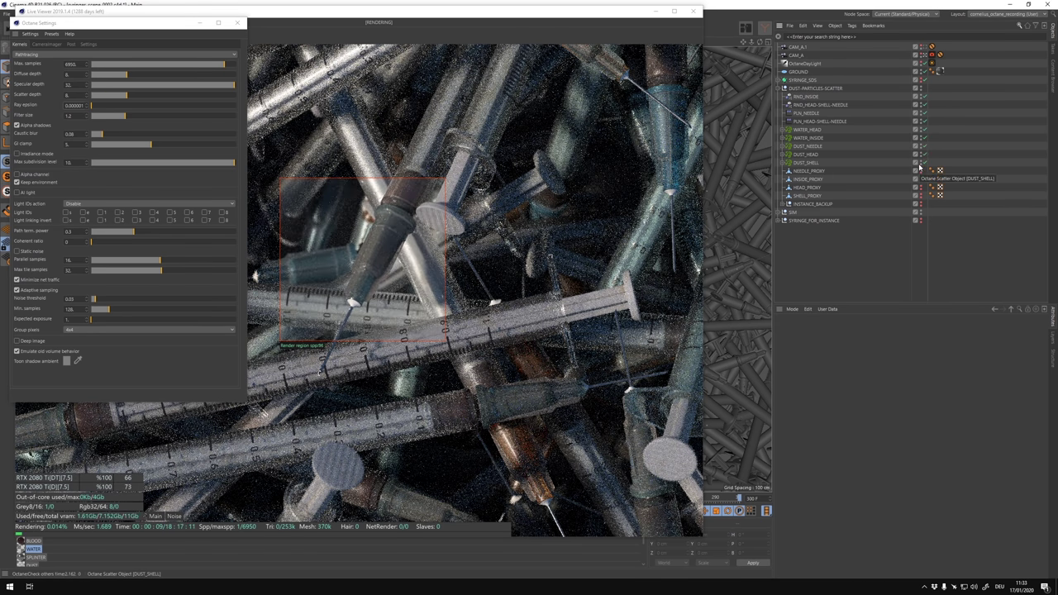
Set the WATER_HEAD scatter count to 500000 and render a small region around central syringes.
{"action": "left_click_drag", "start_coordinate": [332, 18], "coordinate": [418, 18]}
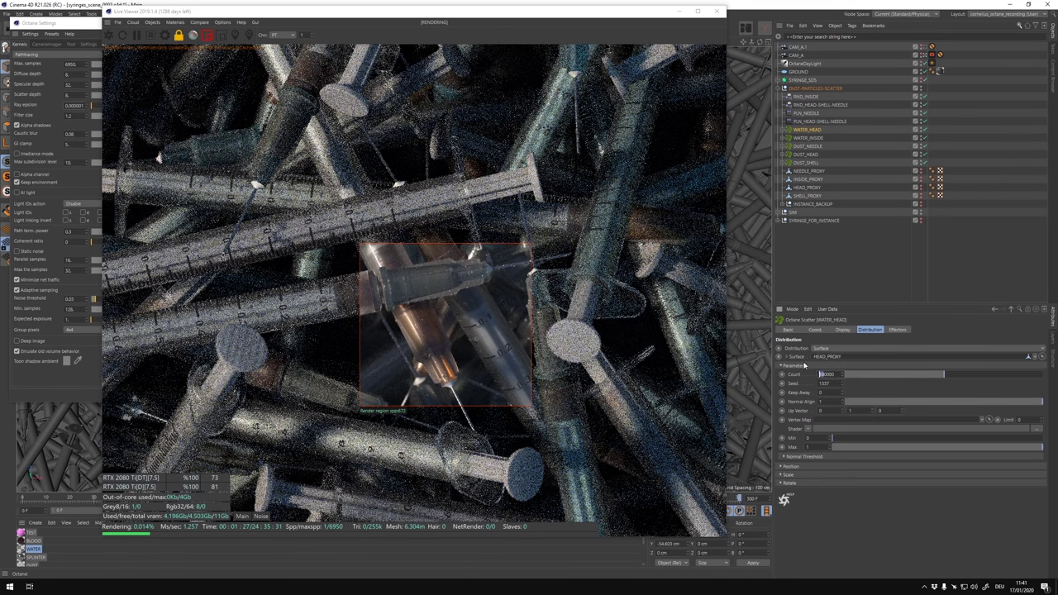
{"action": "type", "text": "500000"}
{"action": "key", "text": "Return"}
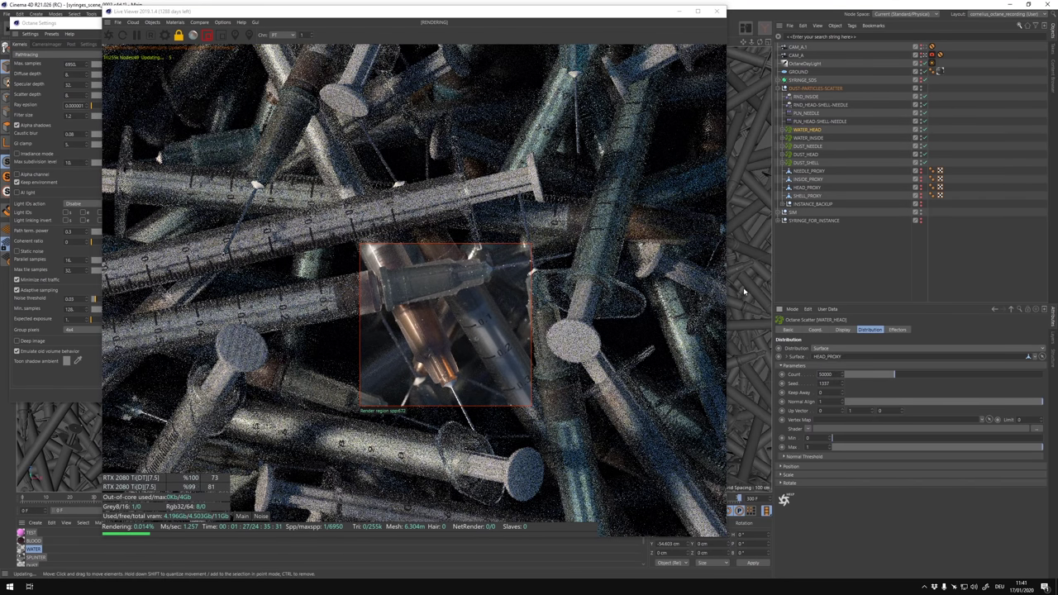
{"action": "left_click_drag", "start_coordinate": [372, 322], "coordinate": [505, 243]}
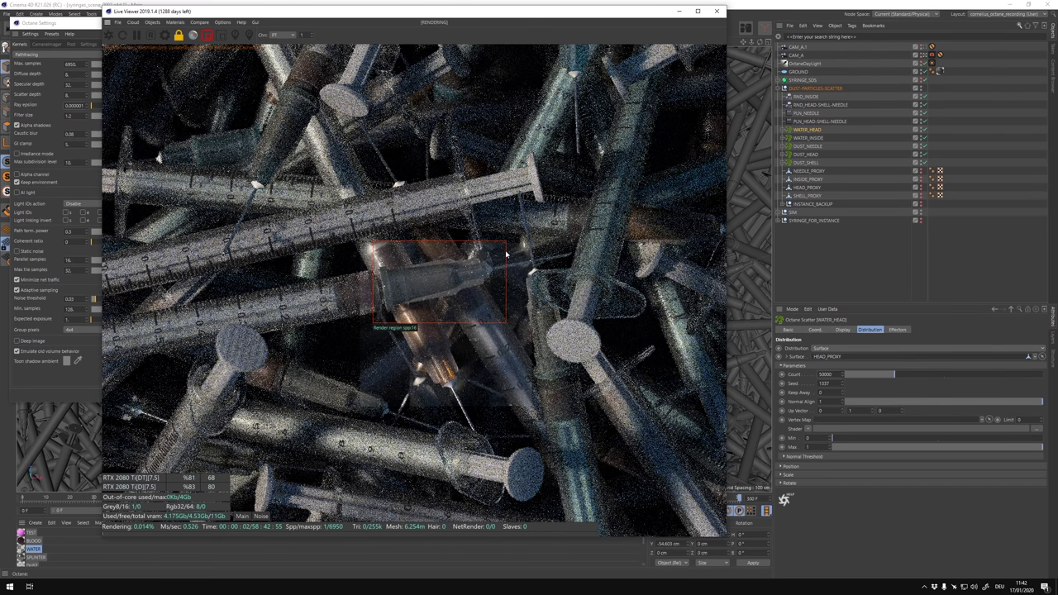
{"action": "left_click", "coordinate": [812, 147]}
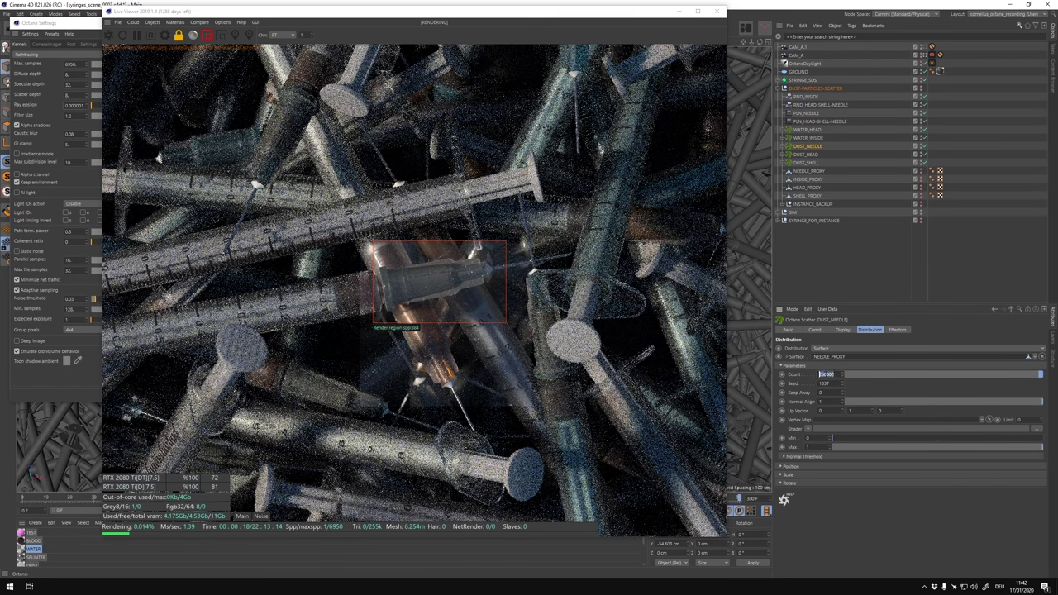
Try several render regions around the syringes, then turn the region off and restart full-frame rendering.
{"action": "left_click_drag", "start_coordinate": [484, 280], "coordinate": [576, 245]}
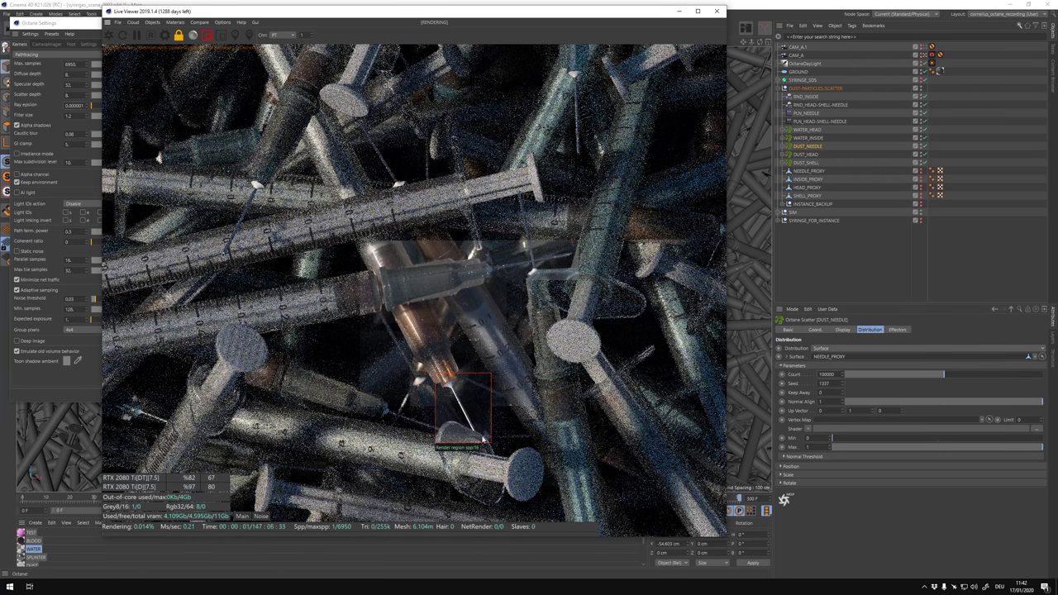
{"action": "left_click_drag", "start_coordinate": [515, 327], "coordinate": [653, 252]}
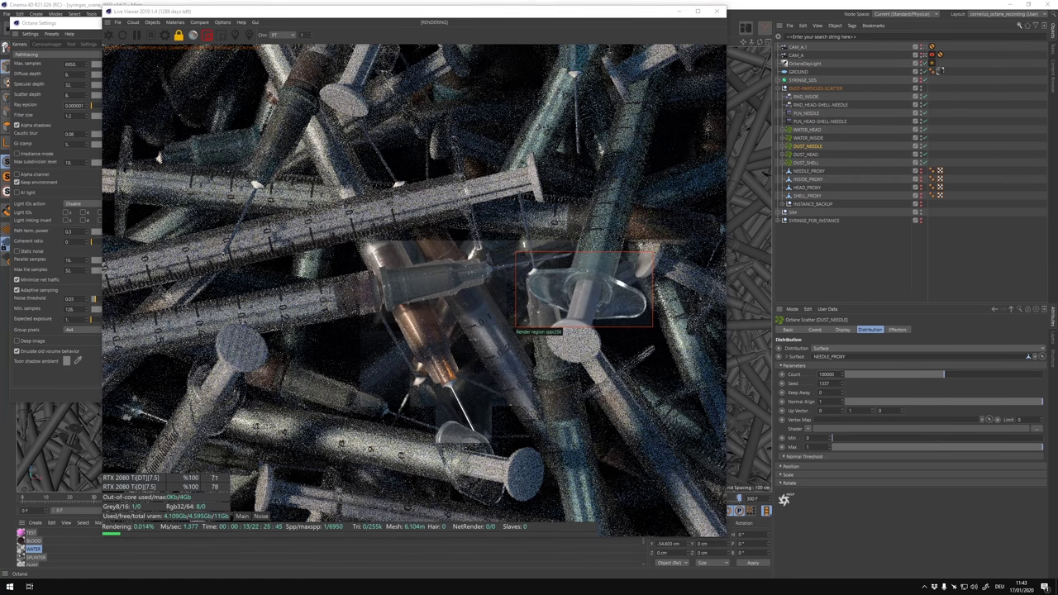
{"action": "left_click", "coordinate": [179, 36]}
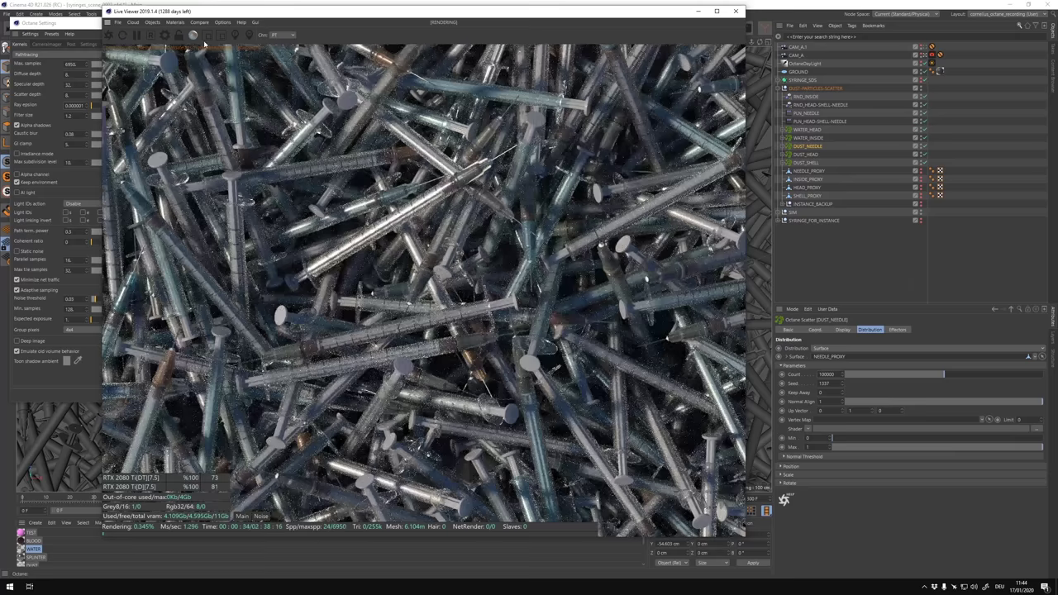
{"action": "left_click", "coordinate": [206, 35]}
{"action": "left_click_drag", "start_coordinate": [334, 195], "coordinate": [505, 373]}
{"action": "left_click", "coordinate": [206, 35]}
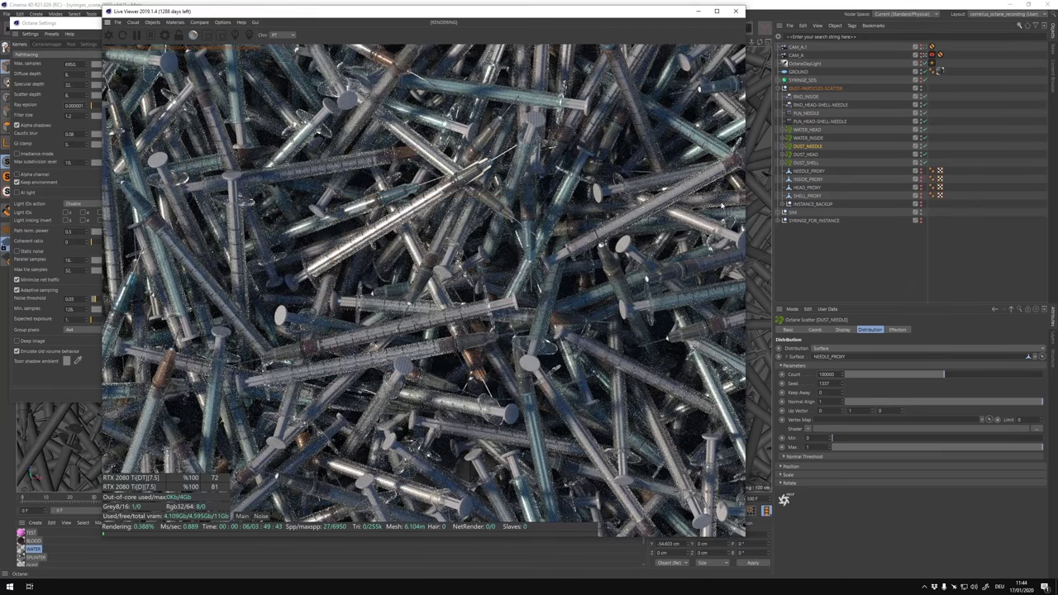
{"action": "left_click", "coordinate": [151, 36]}
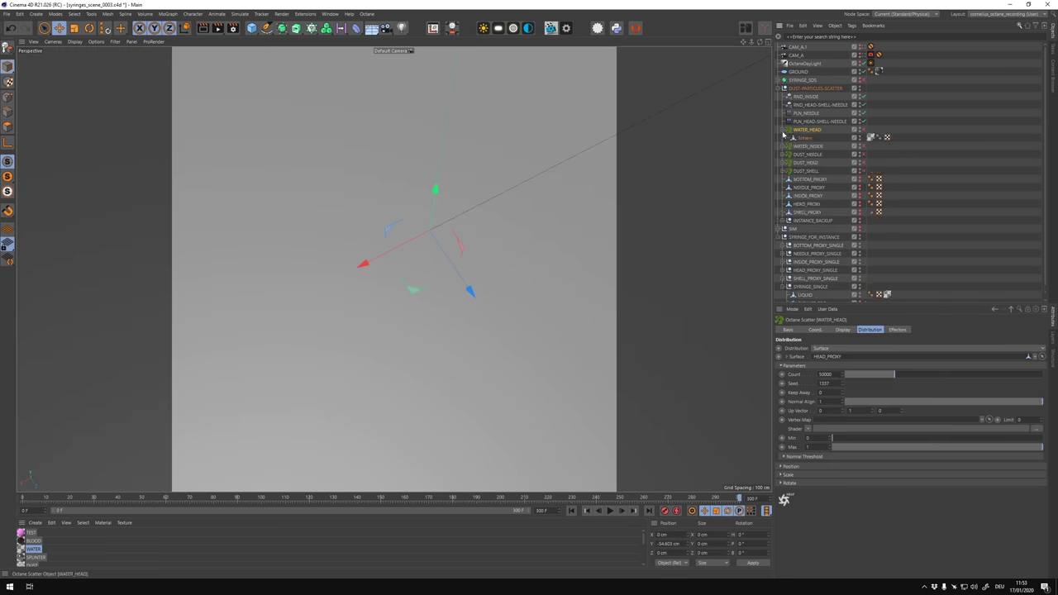
Wire the image texture into a Displacement node on SYRINGE_BOTTOM with 0.2 cm height.
{"action": "left_click_drag", "start_coordinate": [804, 148], "coordinate": [806, 130], "text": "ctrl"}
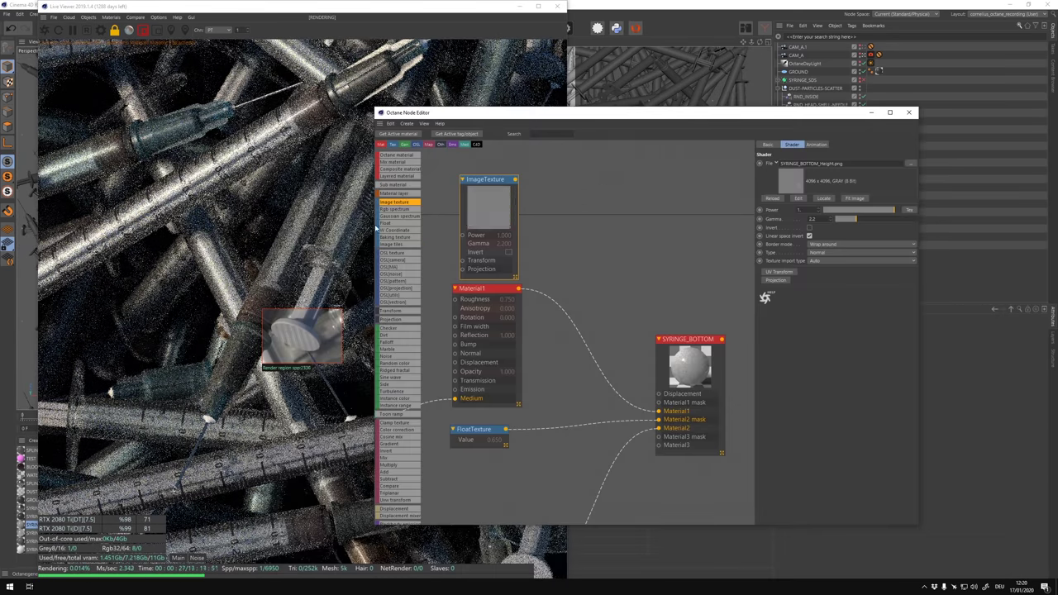
{"action": "left_click_drag", "start_coordinate": [570, 264], "coordinate": [569, 263]}
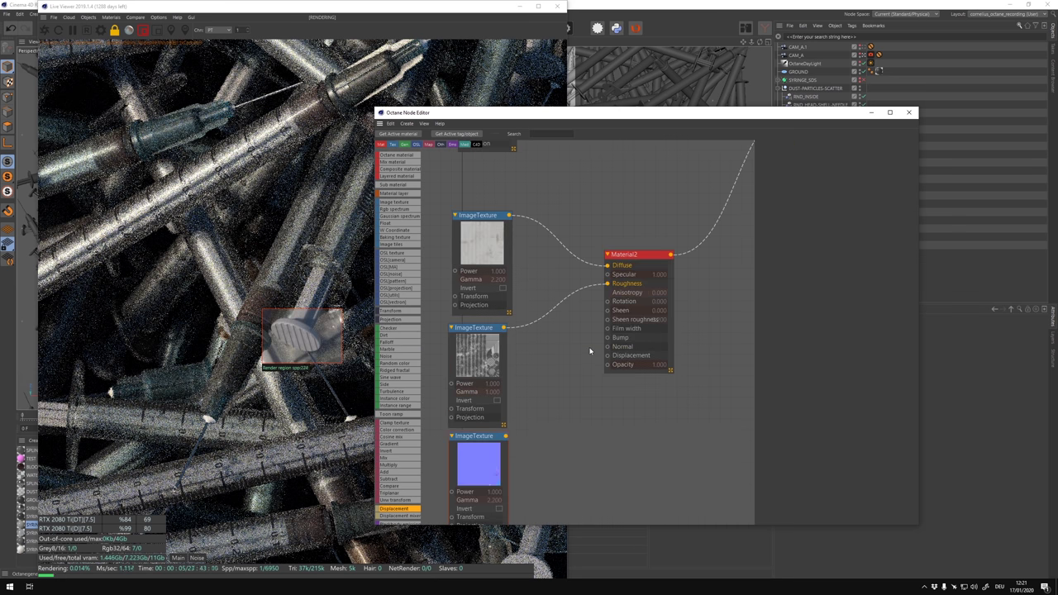
{"action": "left_click", "coordinate": [635, 219]}
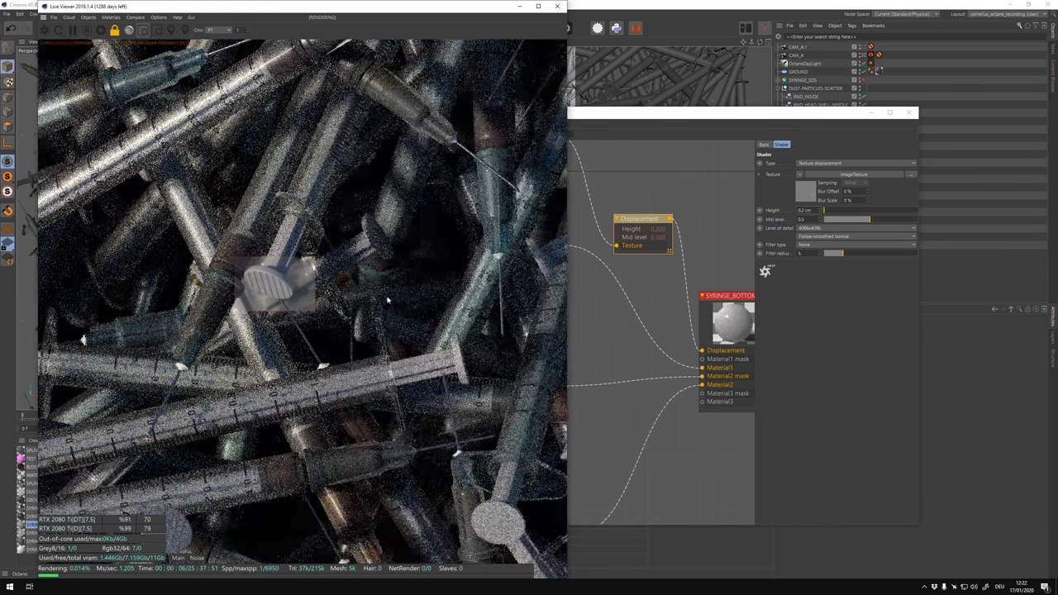
Move the render region over a syringe cap, then preview the whole syringe pile.
{"action": "left_click_drag", "start_coordinate": [347, 361], "coordinate": [459, 431]}
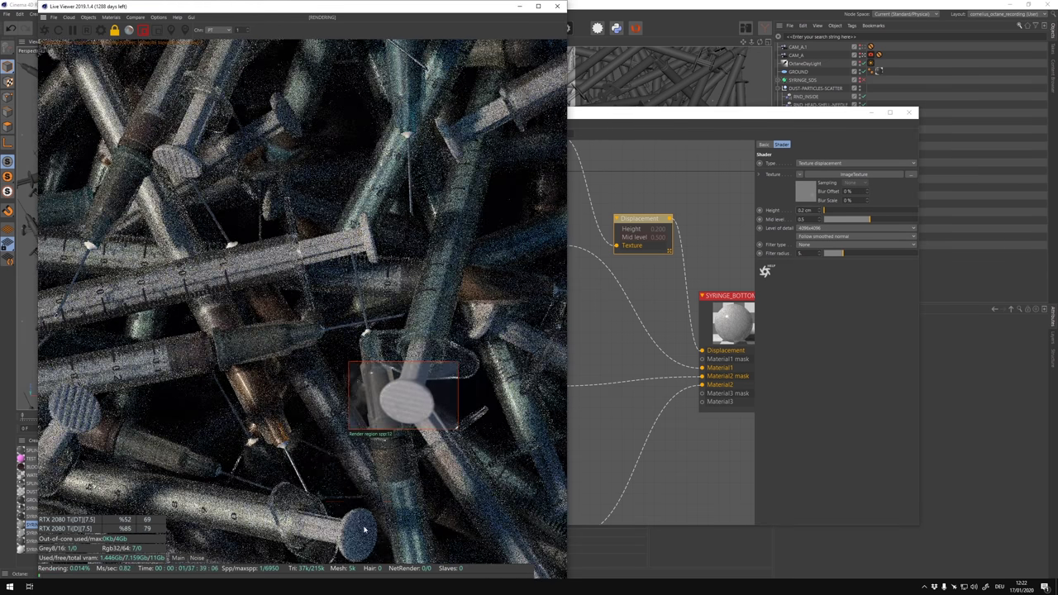
{"action": "left_click_drag", "start_coordinate": [391, 563], "coordinate": [326, 502]}
{"action": "left_click", "coordinate": [129, 30]}
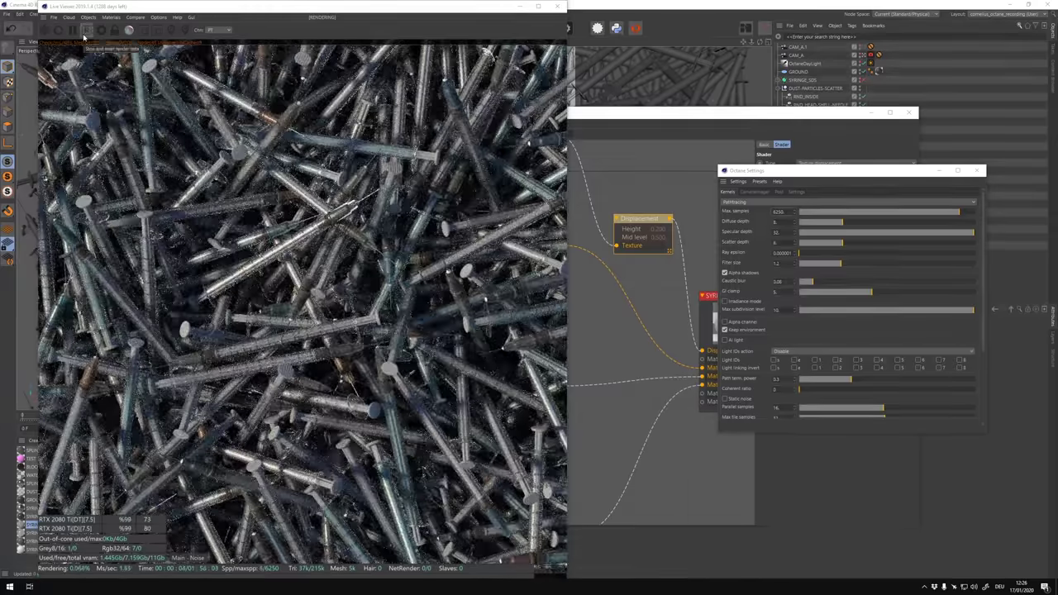
{"action": "left_click", "coordinate": [235, 9]}
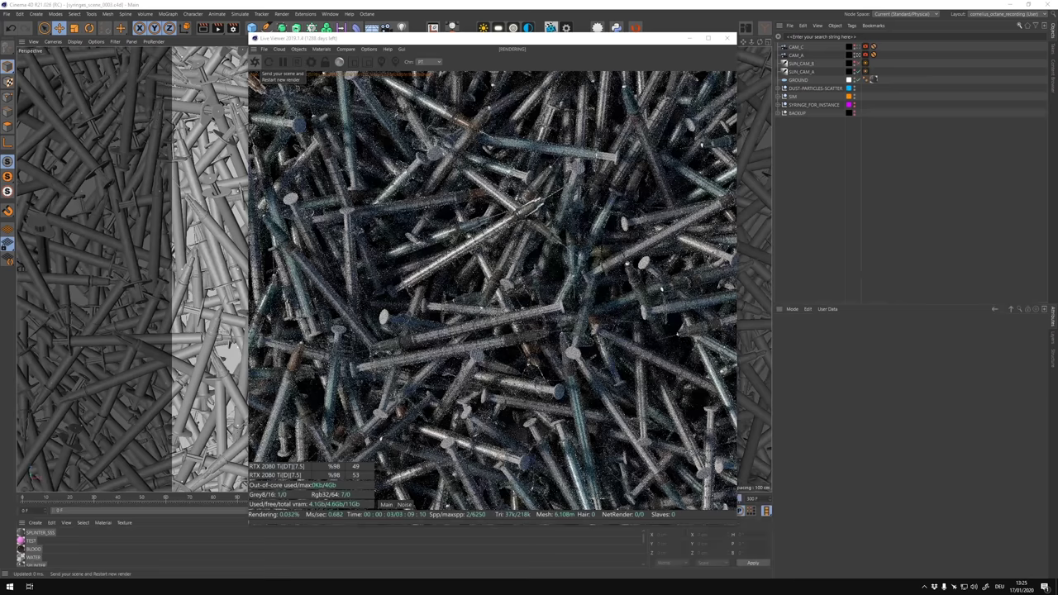
Preview a region over the pile's centre, return to full frame, and set the scatter count to 11000.
{"action": "left_click", "coordinate": [353, 62]}
{"action": "left_click_drag", "start_coordinate": [426, 142], "coordinate": [664, 481]}
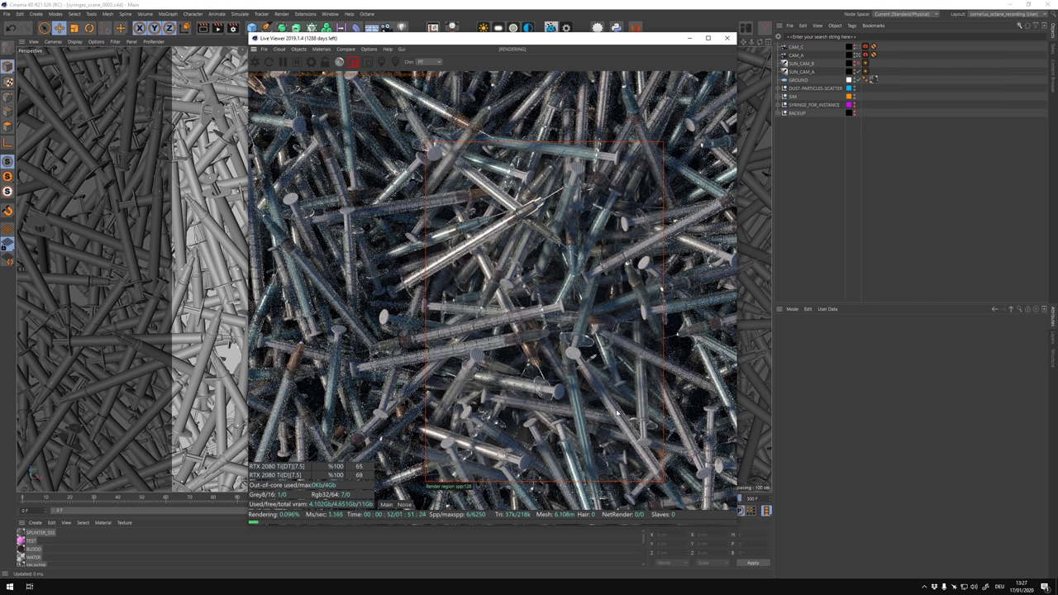
{"action": "left_click", "coordinate": [353, 62]}
{"action": "scroll", "coordinate": [477, 273], "scroll_direction": "up", "scroll_amount": 3}
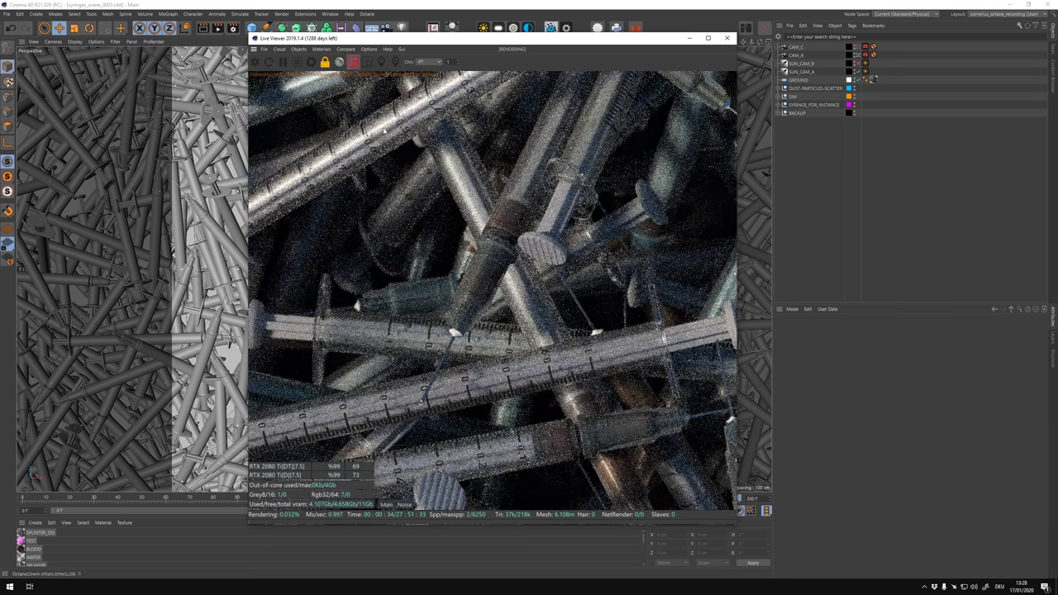
{"action": "left_click", "coordinate": [905, 172]}
{"action": "key", "text": "Return"}
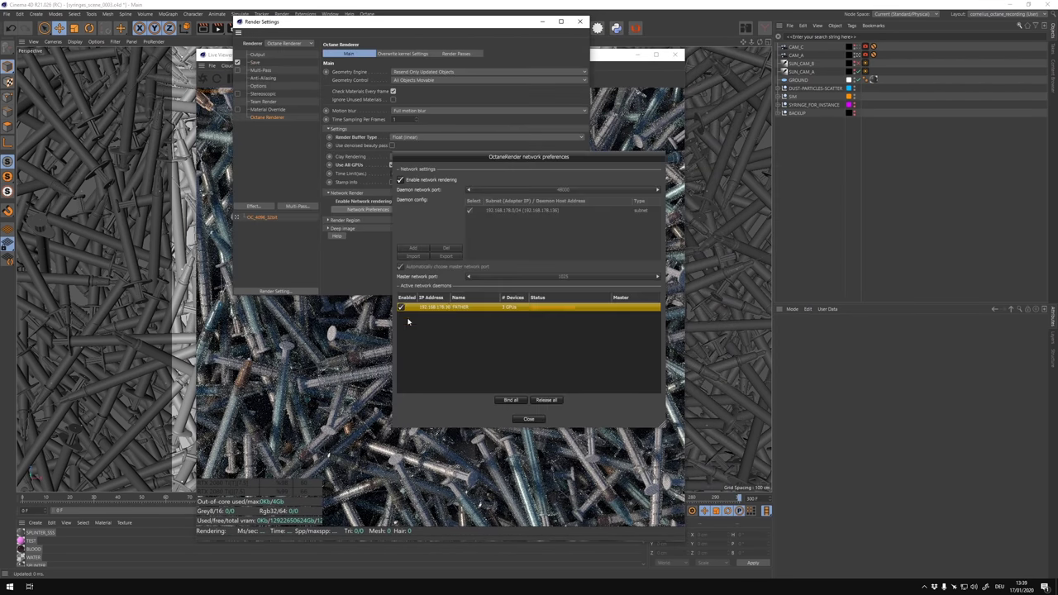
Check the 4096 × 4096 render settings and launch the final render to the Picture Viewer.
{"action": "left_click", "coordinate": [528, 419]}
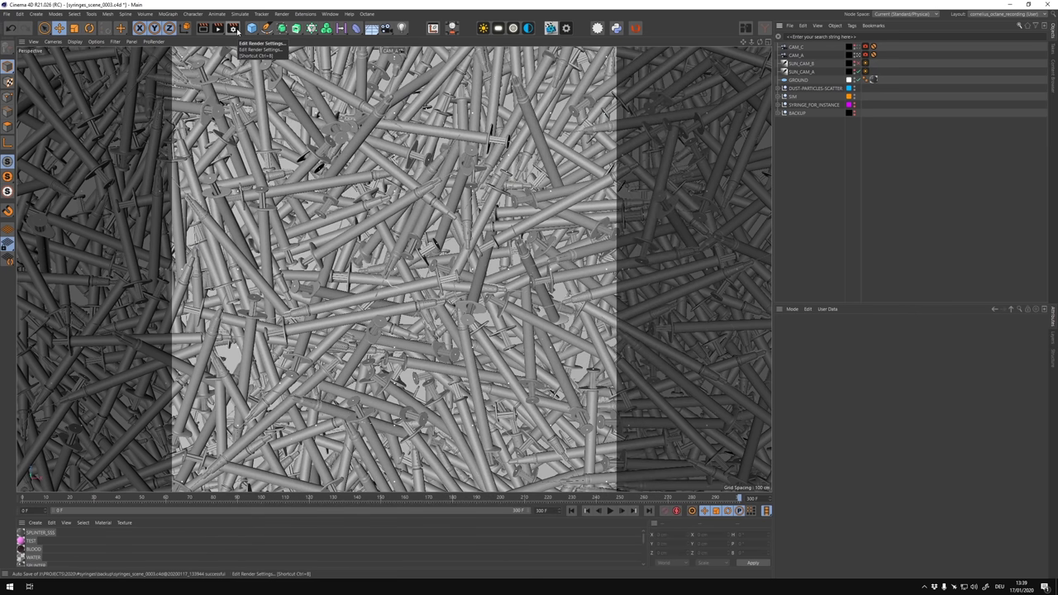
{"action": "left_click", "coordinate": [234, 30]}
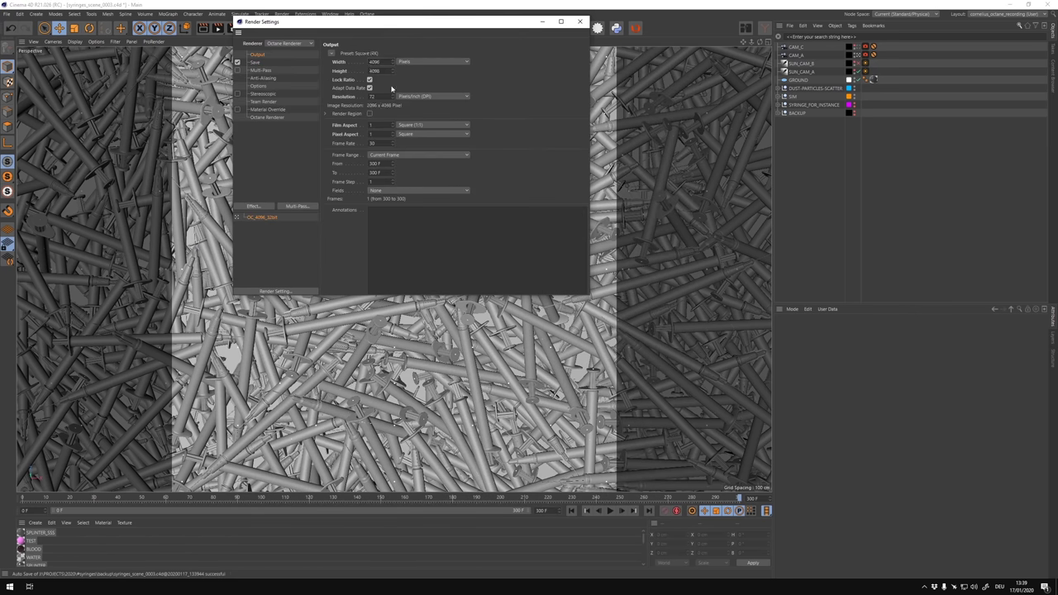
{"action": "left_click", "coordinate": [542, 21]}
{"action": "key", "text": "shift+r"}
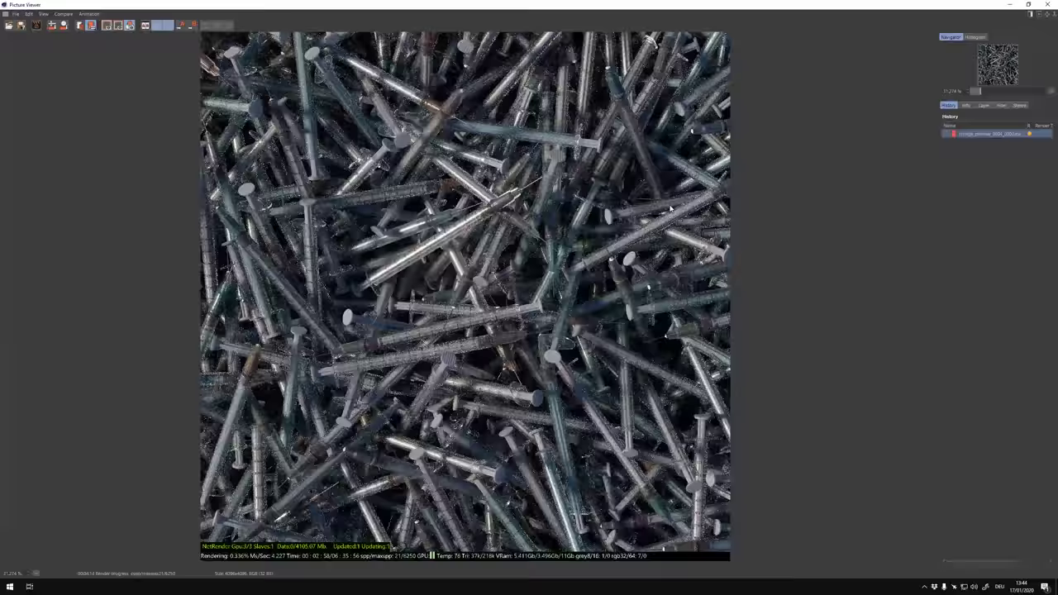
{"action": "scroll", "coordinate": [478, 227], "scroll_direction": "up", "scroll_amount": 5}
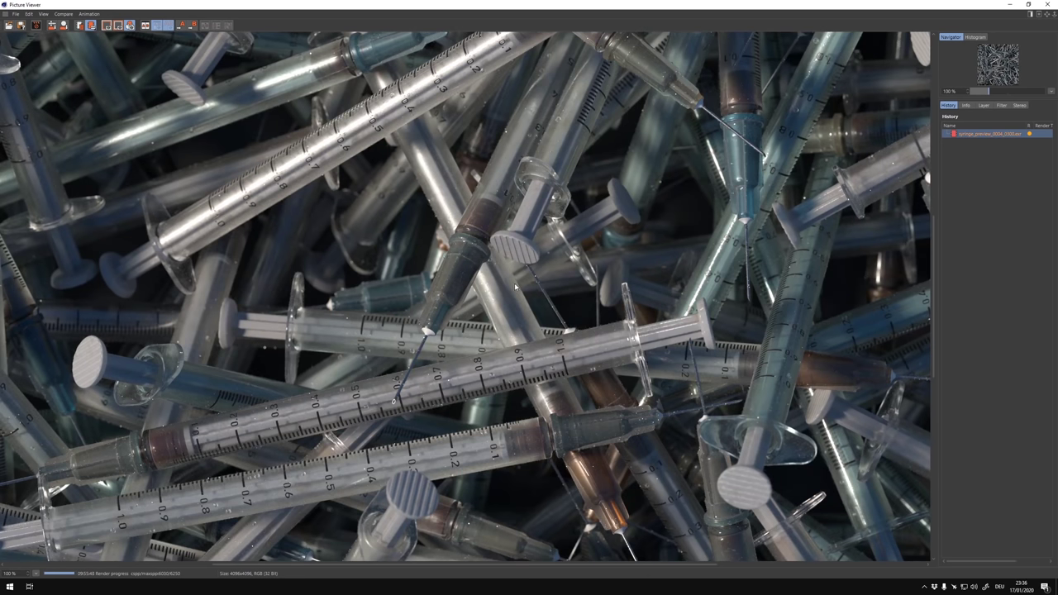
Save the finished render to a file for Photoshop.
{"action": "right_click", "coordinate": [988, 133]}
{"action": "left_click", "coordinate": [940, 344]}
{"action": "left_click", "coordinate": [961, 541]}
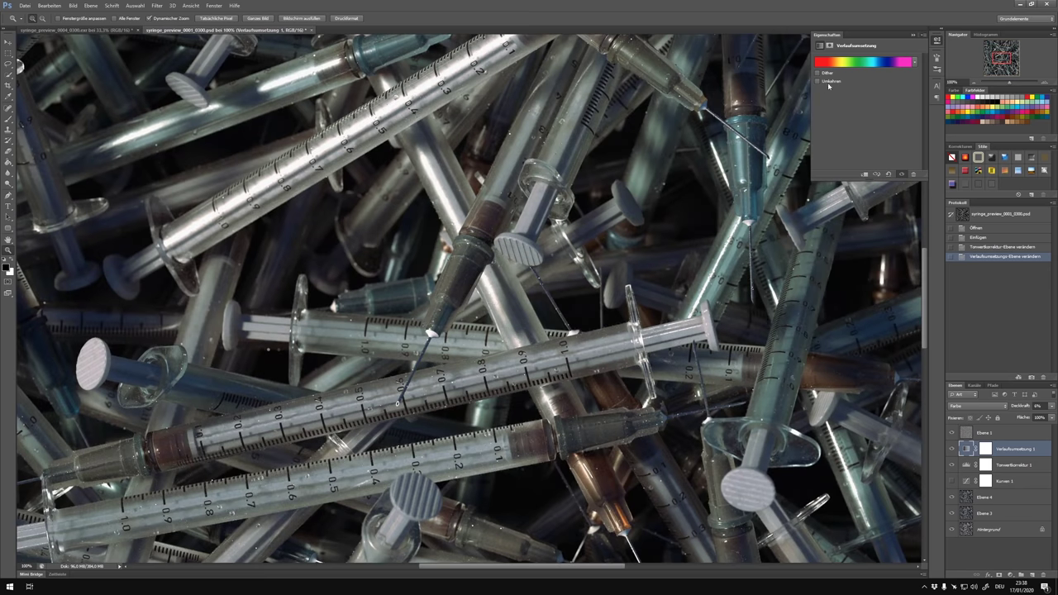
Turn off Reverse on the Gradient Map and add a black stroked layer, merged into a plain layer.
{"action": "left_click", "coordinate": [826, 83]}
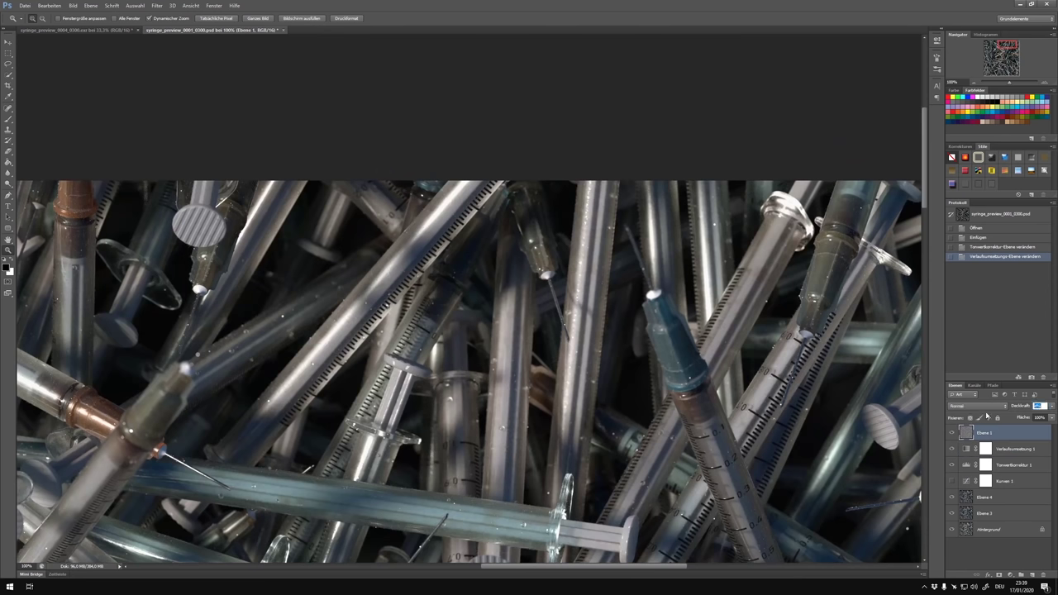
{"action": "type", "text": "4"}
{"action": "key", "text": "Return"}
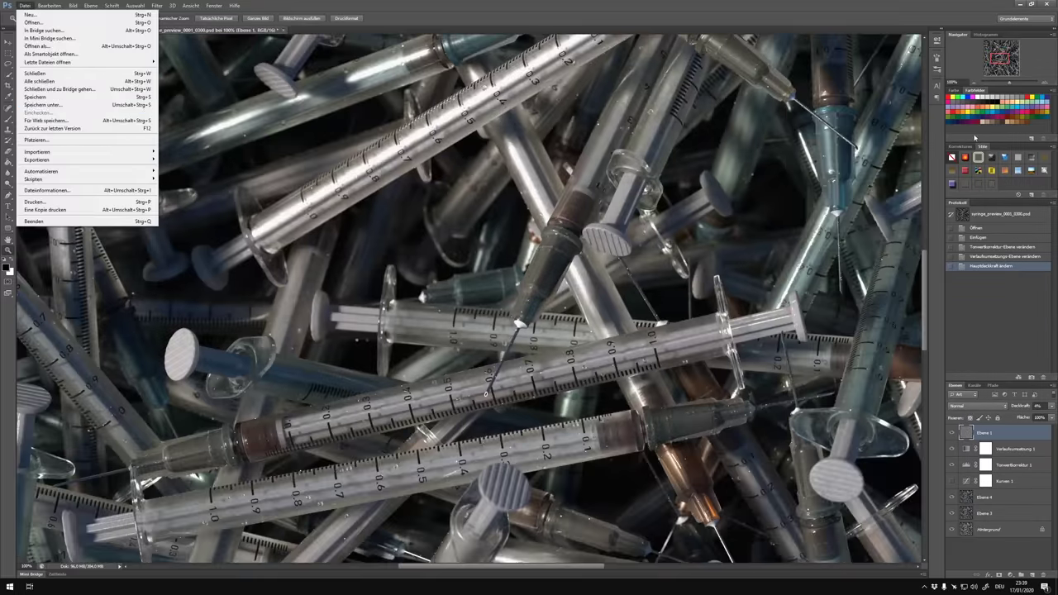
{"action": "key", "text": "ctrl+0"}
{"action": "left_click", "coordinate": [1033, 574]}
{"action": "key", "text": "alt+BackSpace"}
{"action": "double_click", "coordinate": [964, 421]}
{"action": "left_click", "coordinate": [405, 192]}
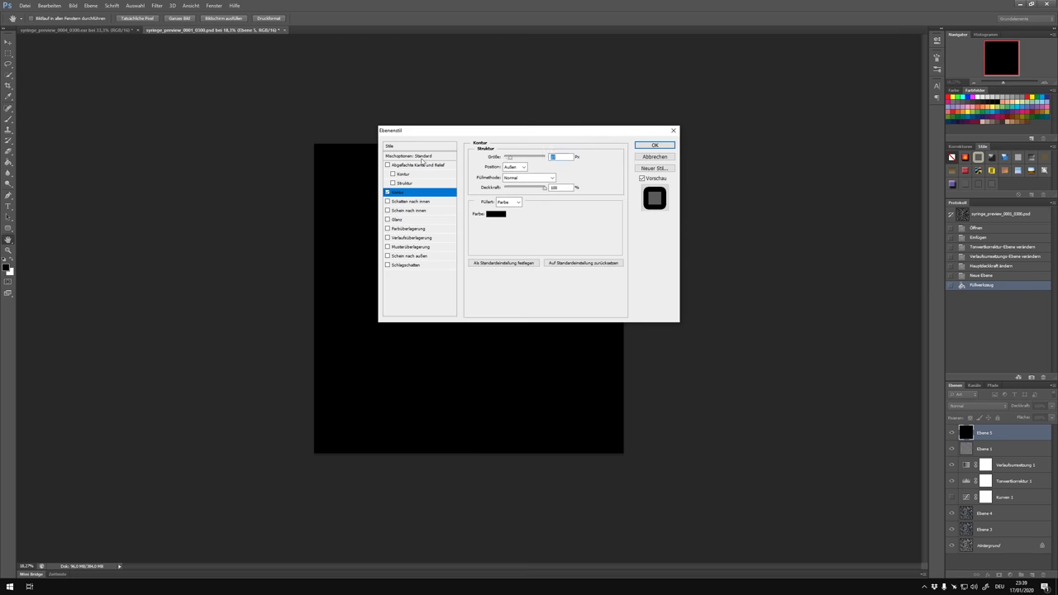
{"action": "key", "text": "Return"}
{"action": "key", "text": "ctrl+shift+alt+n"}
{"action": "key", "text": "ctrl+e"}
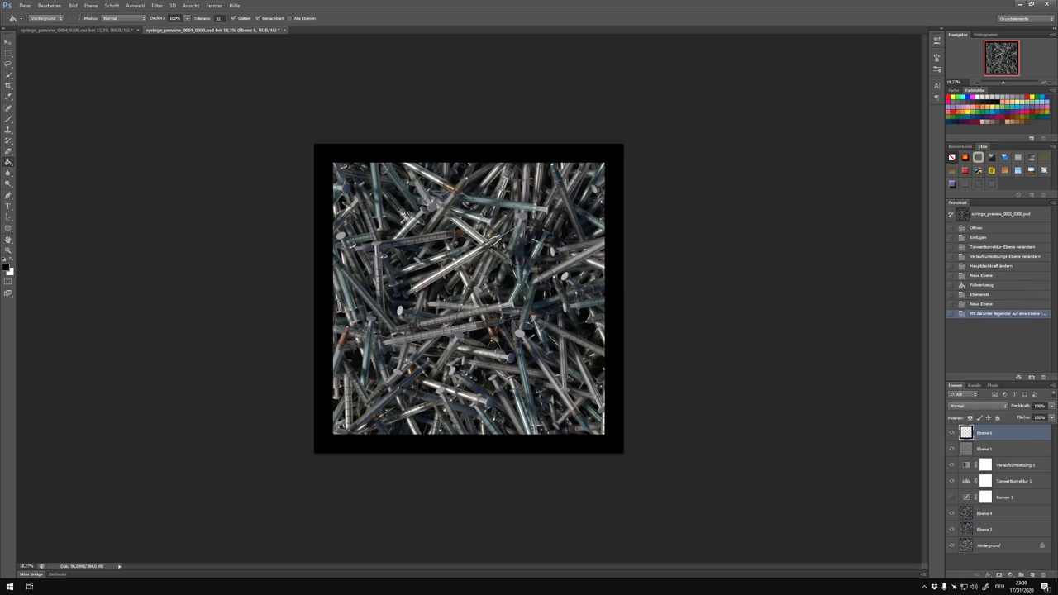
Gaussian-blur the border layer, enlarge it outward, and set its opacity to 70%.
{"action": "left_click", "coordinate": [156, 5]}
{"action": "left_click", "coordinate": [321, 202]}
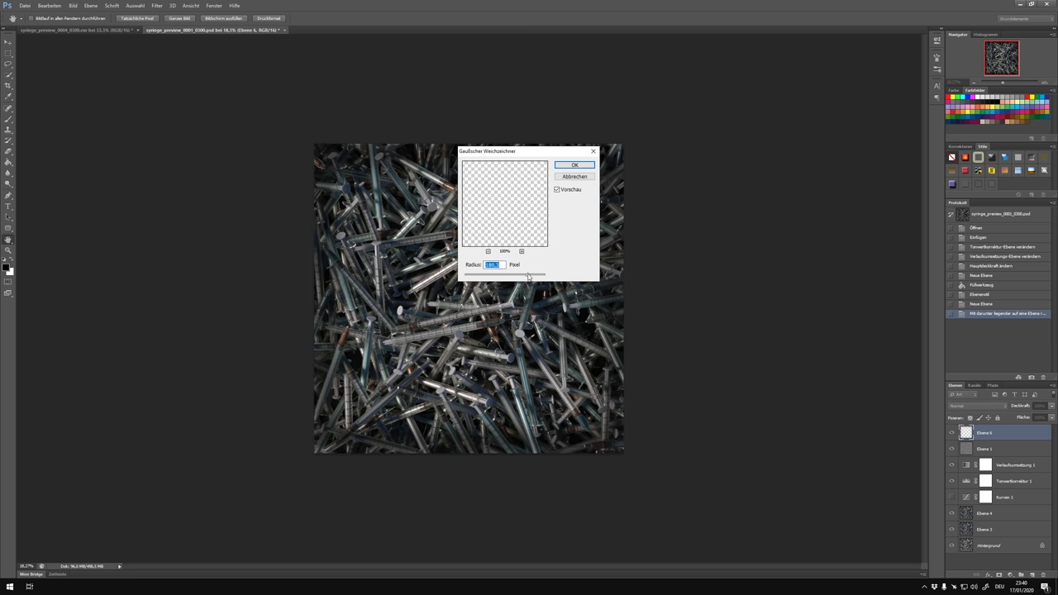
{"action": "key", "text": "Return"}
{"action": "key", "text": "ctrl+t"}
{"action": "left_click_drag", "start_coordinate": [624, 454], "coordinate": [648, 495], "text": "alt+shift"}
{"action": "key", "text": "Return"}
{"action": "key", "text": "7"}
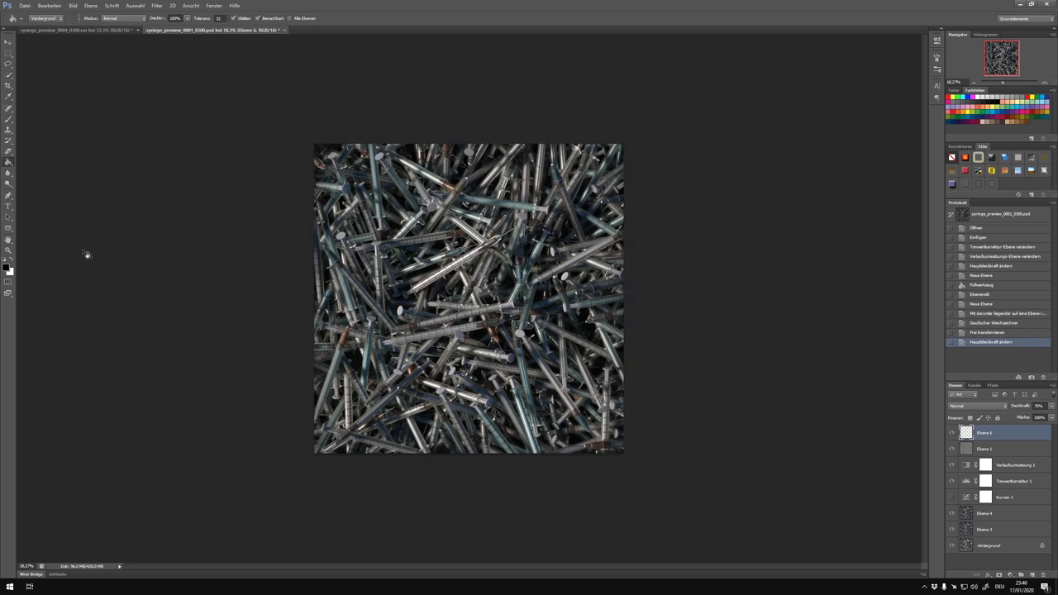
{"action": "key", "text": "z"}
Flatten the image and save it as the JPEG syringe_preview_0003.jpg.
{"action": "key", "text": "ctrl+1"}
{"action": "key", "text": "ctrl+shift+e"}
{"action": "key", "text": "ctrl+0"}
{"action": "key", "text": "ctrl+shift+s"}
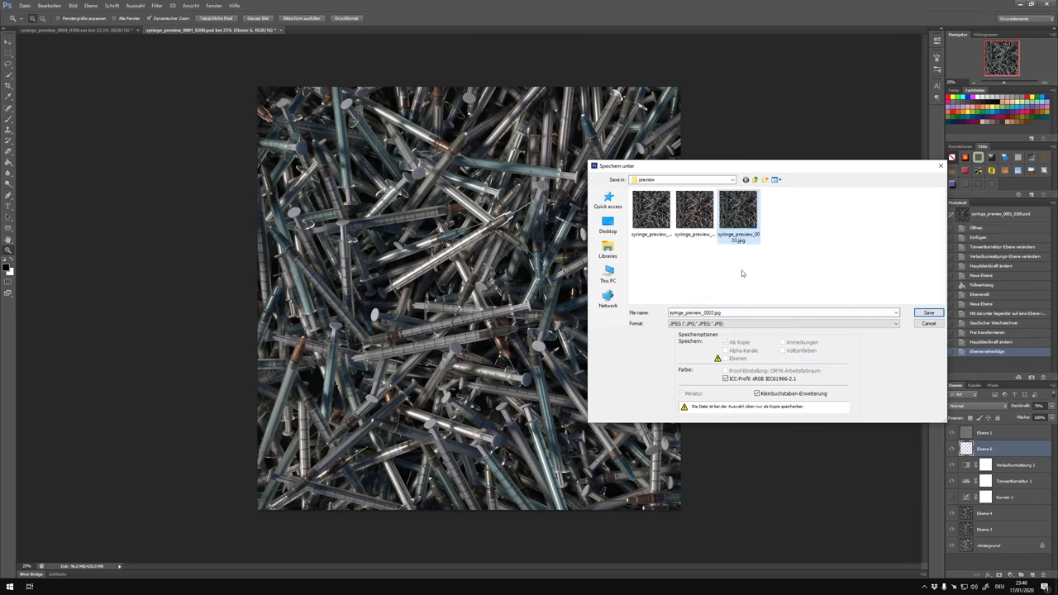
{"action": "key", "text": "Return"}
{"action": "key", "text": "Return"}
{"action": "key", "text": "ctrl+z"}
{"action": "key", "text": "ctrl+w"}
{"action": "key", "text": "n"}
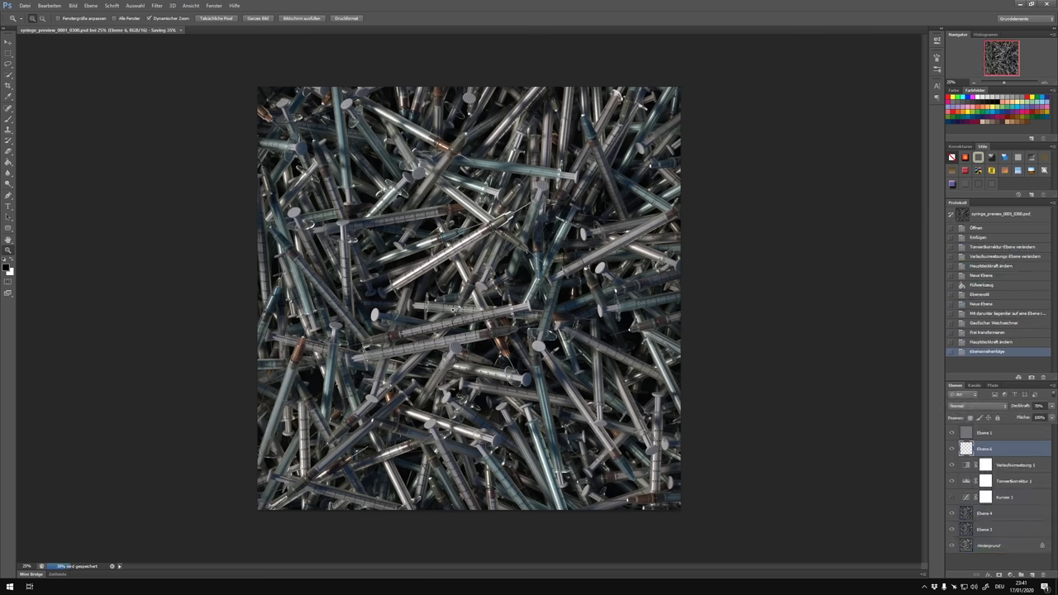